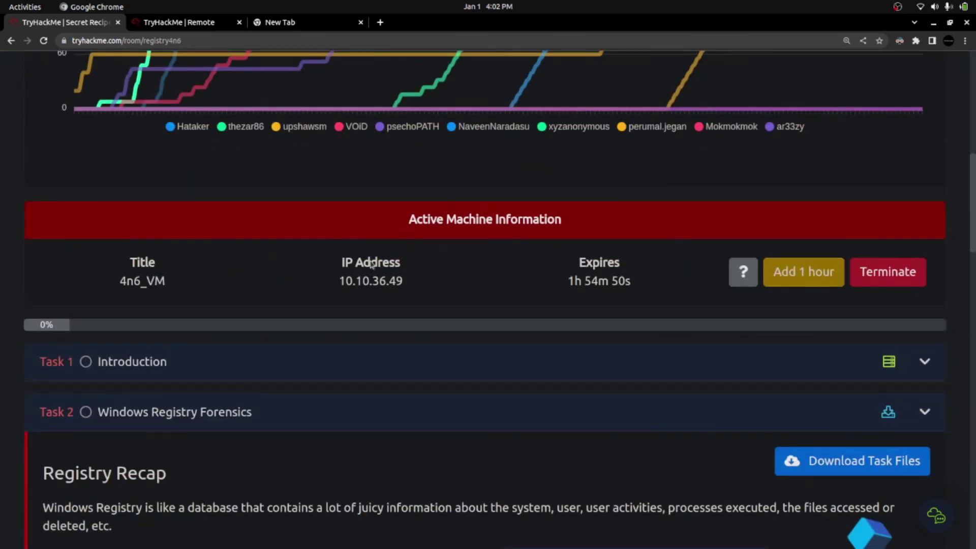
# Look over the Secret Recipe room page, its active machine information and the remote Windows desktop.
pyautogui.moveTo(373, 270)
pyautogui.scroll(10, 427, 273)
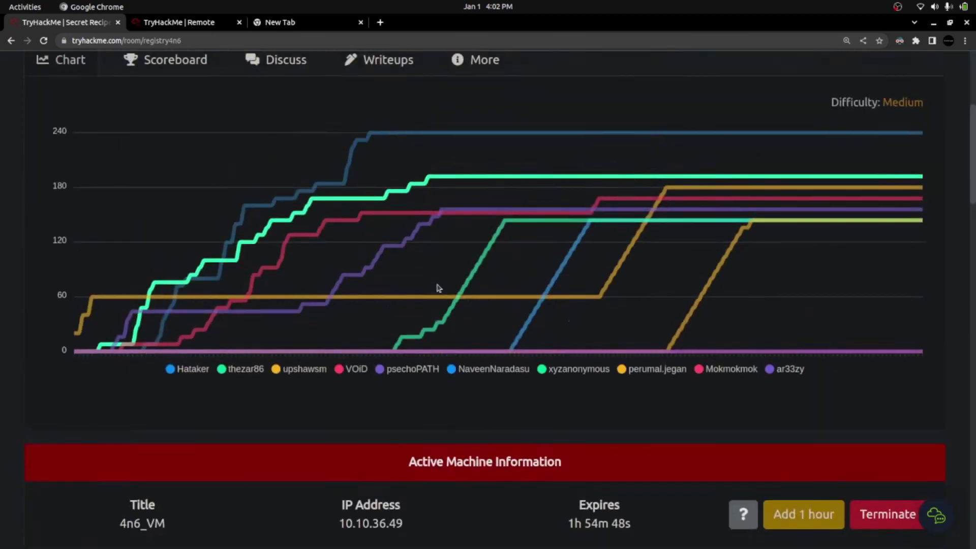
pyautogui.scroll(-10, 429, 338)
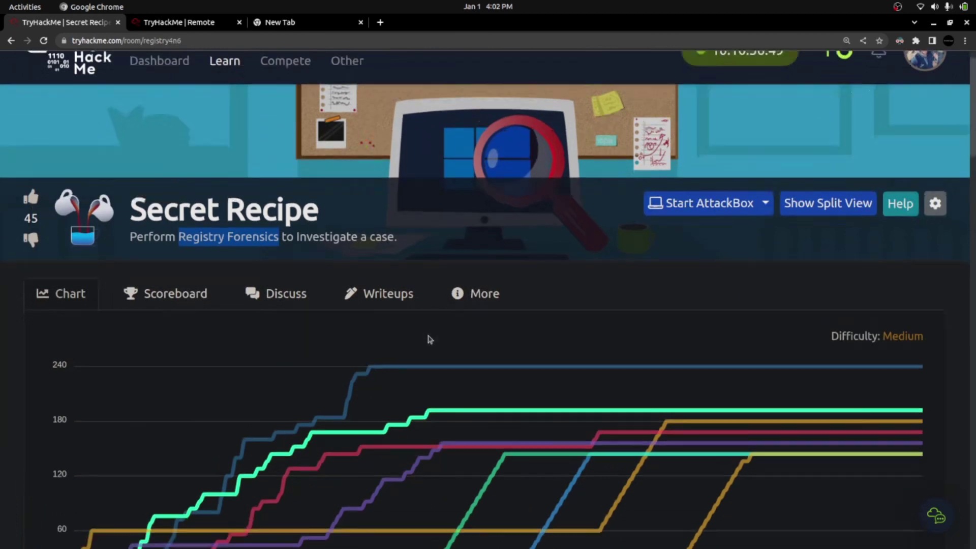
pyautogui.scroll(5, 696, 237)
pyautogui.scroll(5, 696, 237)
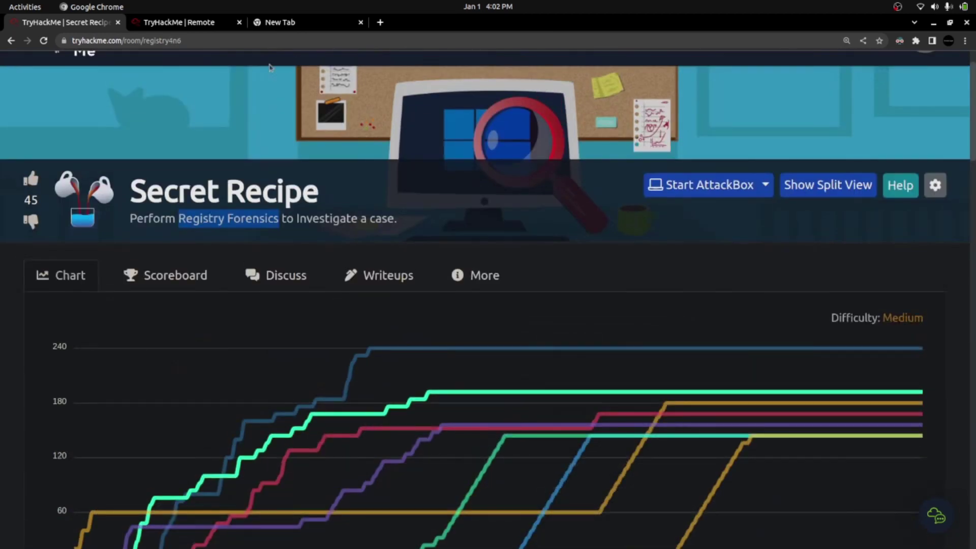
pyautogui.click(193, 22)
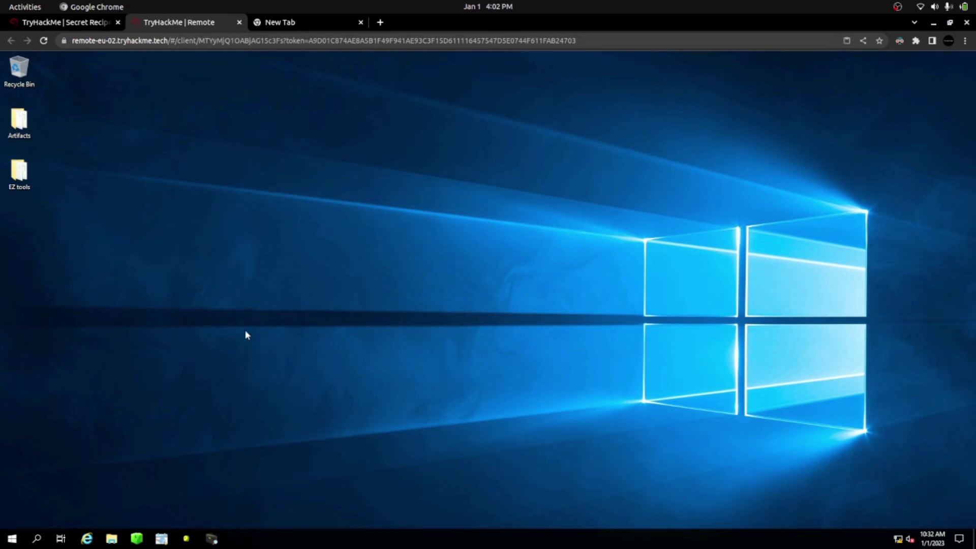
pyautogui.click(65, 23)
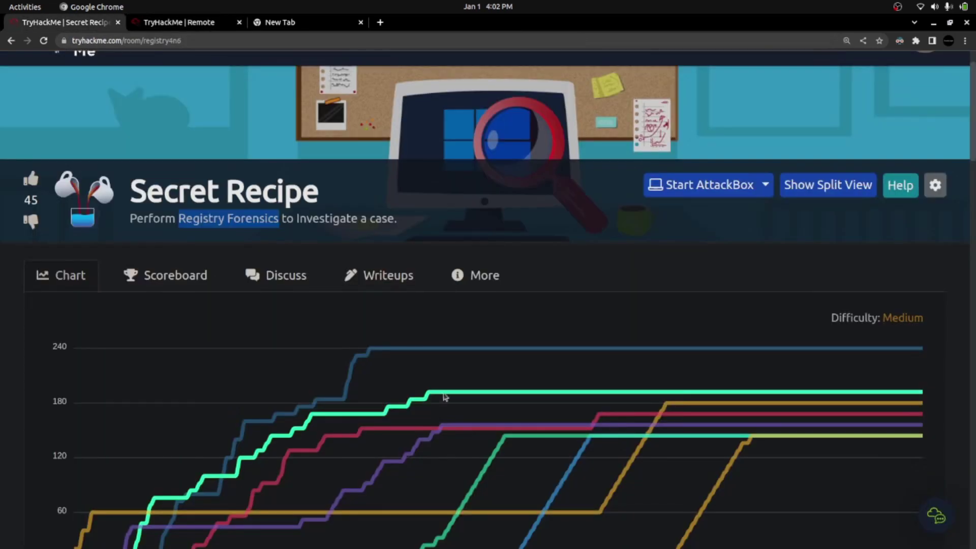
pyautogui.scroll(-6, 444, 388)
pyautogui.click(178, 22)
pyautogui.click(65, 22)
pyautogui.scroll(-5, 387, 311)
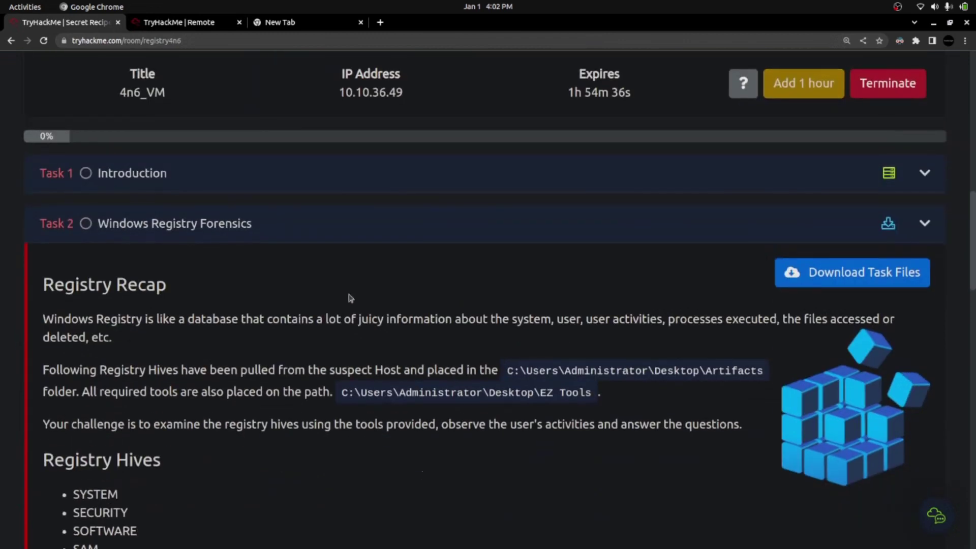
# Expand Task 1 Introduction and read the Storyline about the Coffely recipe and the registry artifacts.
pyautogui.click(400, 175)
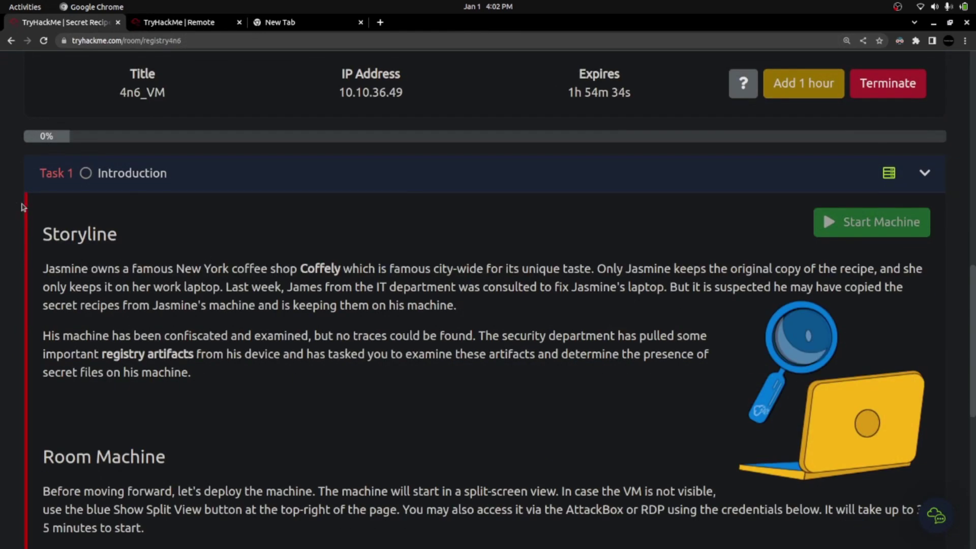
pyautogui.moveTo(42, 235); pyautogui.dragTo(114, 235)
pyautogui.moveTo(45, 268); pyautogui.dragTo(869, 270)
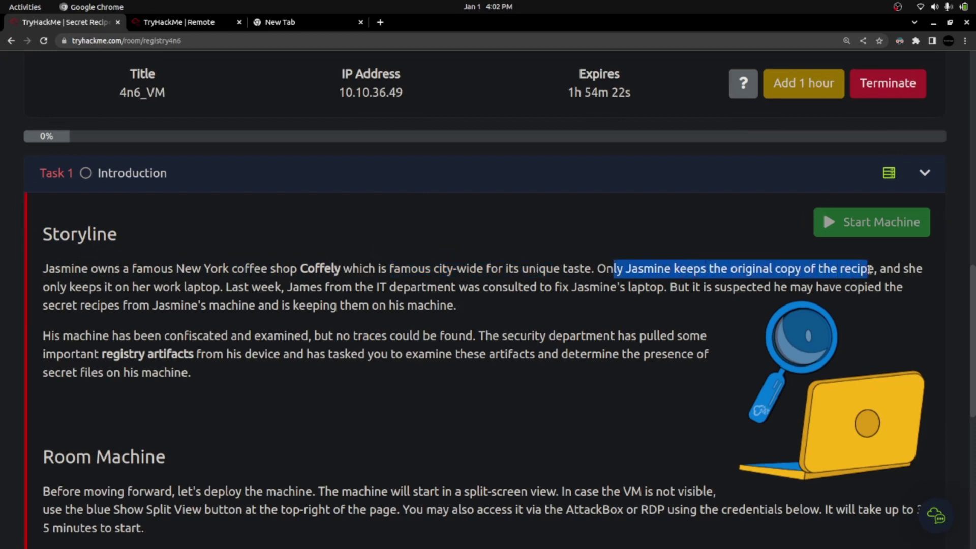
pyautogui.moveTo(43, 288); pyautogui.dragTo(902, 287)
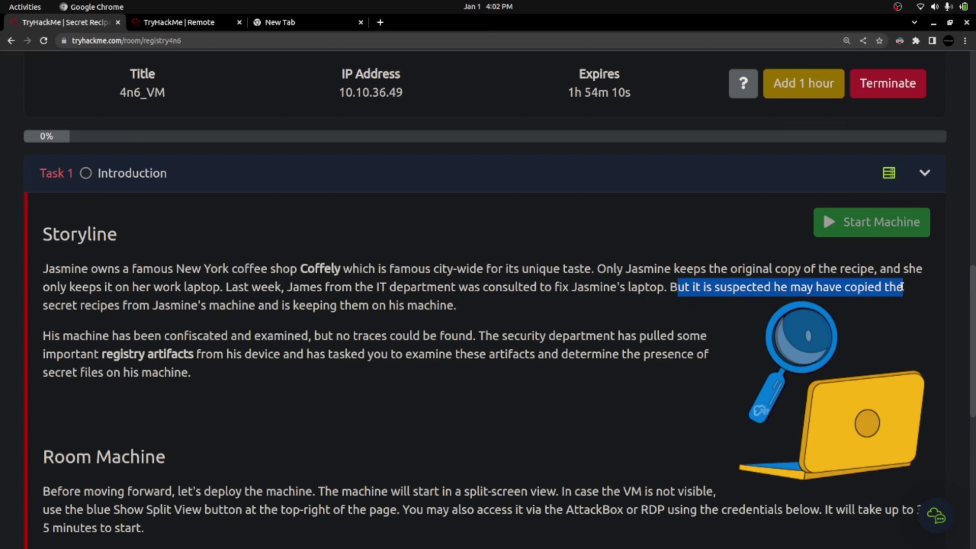
pyautogui.moveTo(61, 308); pyautogui.dragTo(468, 310)
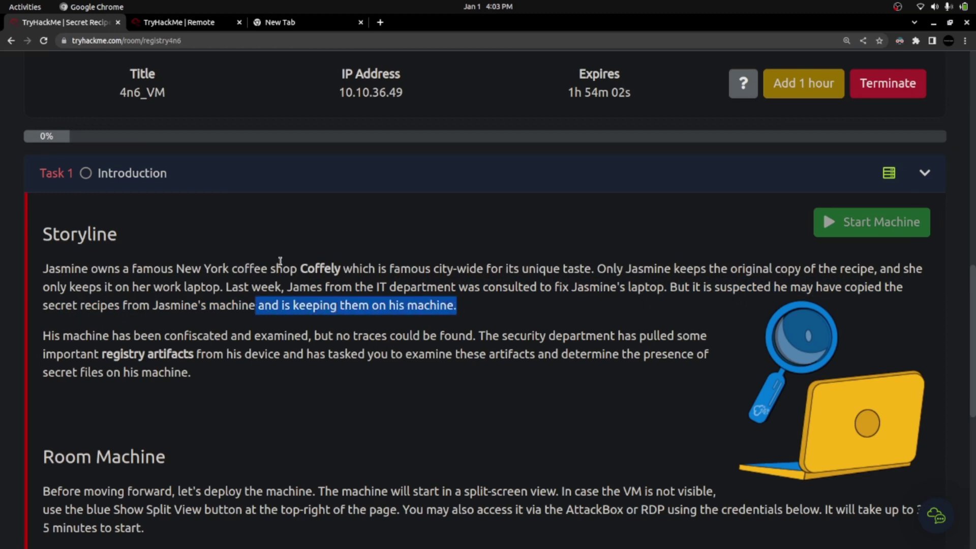
pyautogui.moveTo(42, 264); pyautogui.dragTo(475, 305)
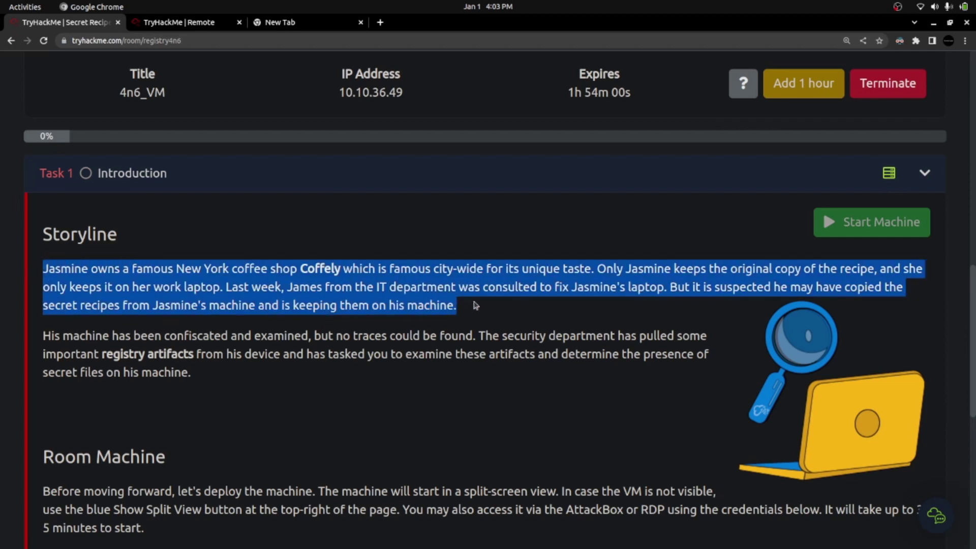
pyautogui.moveTo(54, 335); pyautogui.dragTo(670, 339)
pyautogui.moveTo(56, 354); pyautogui.dragTo(274, 363)
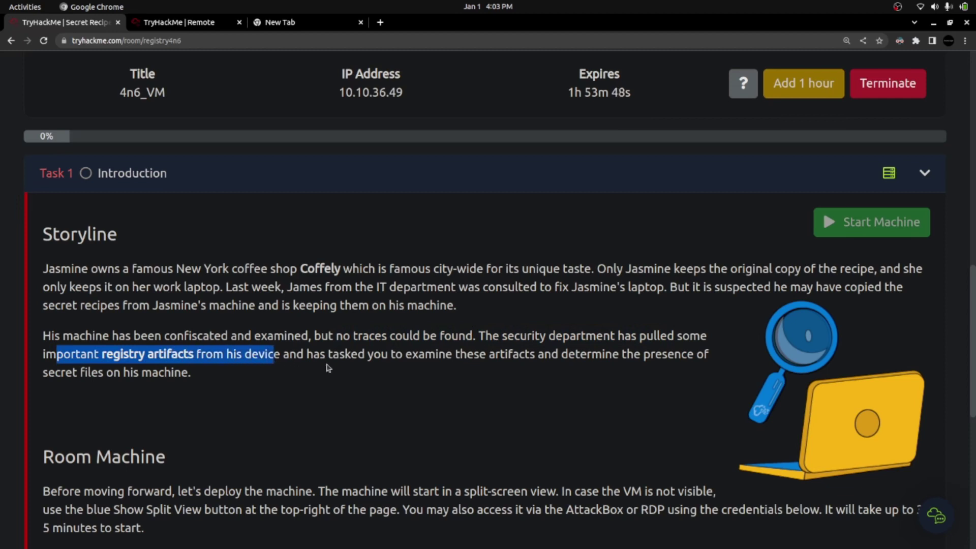
pyautogui.moveTo(389, 356); pyautogui.dragTo(527, 358)
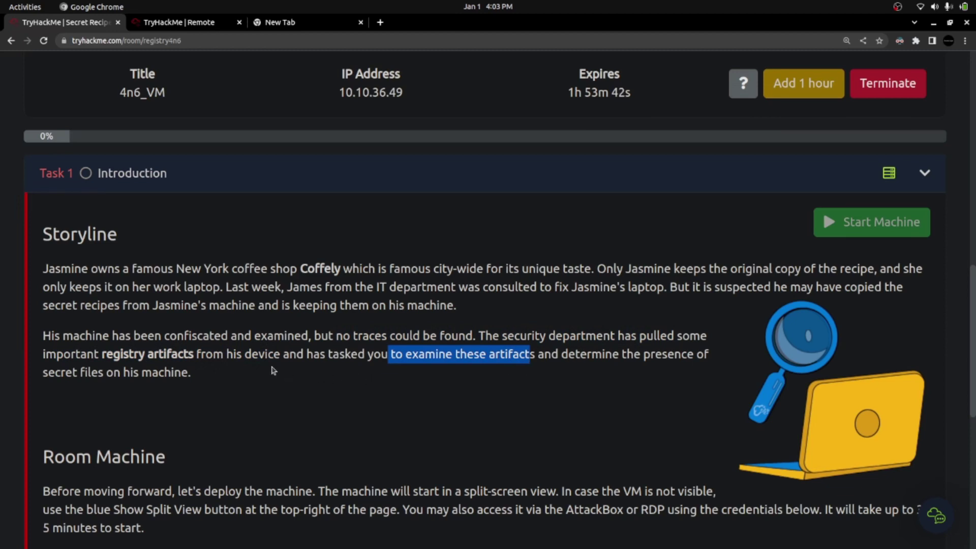
pyautogui.moveTo(219, 378); pyautogui.dragTo(47, 269)
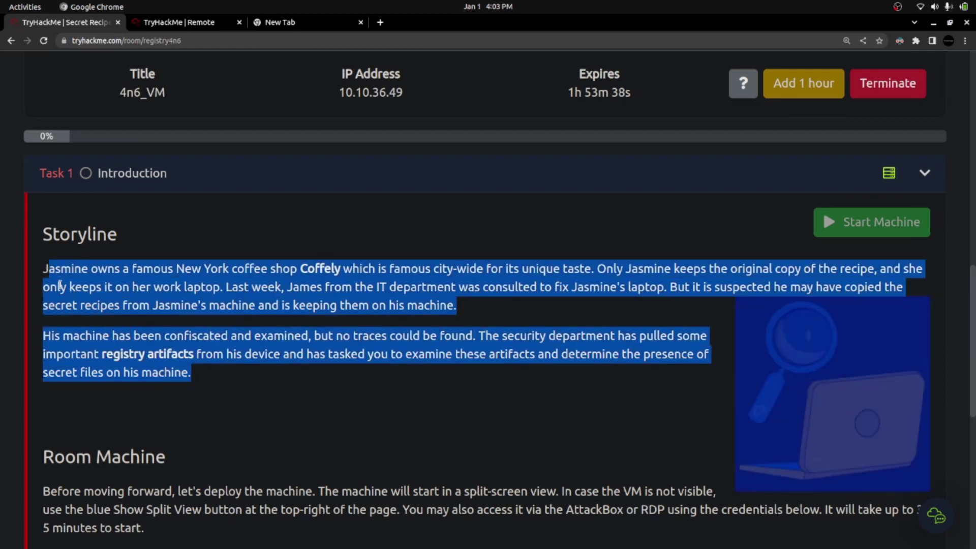
pyautogui.doubleClick(134, 305)
pyautogui.click(134, 306)
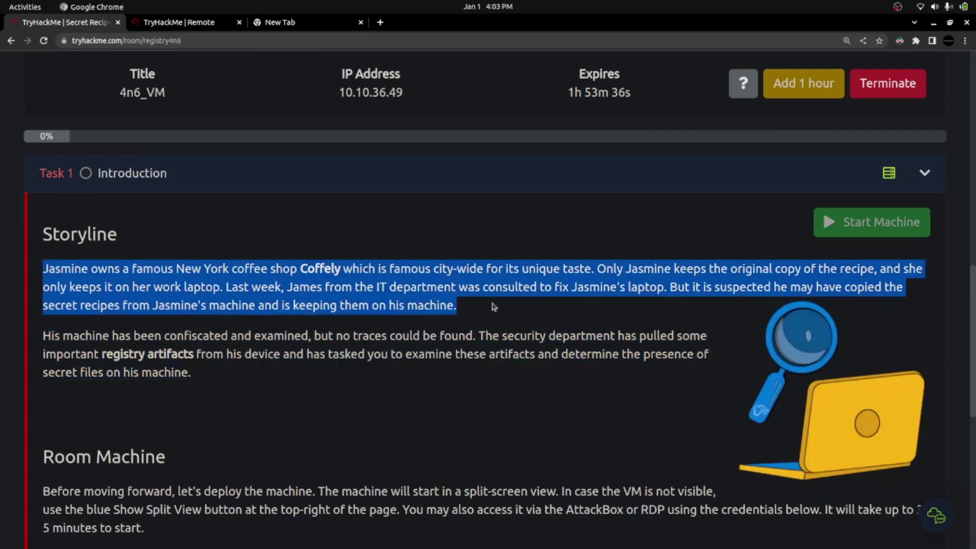
pyautogui.doubleClick(312, 286)
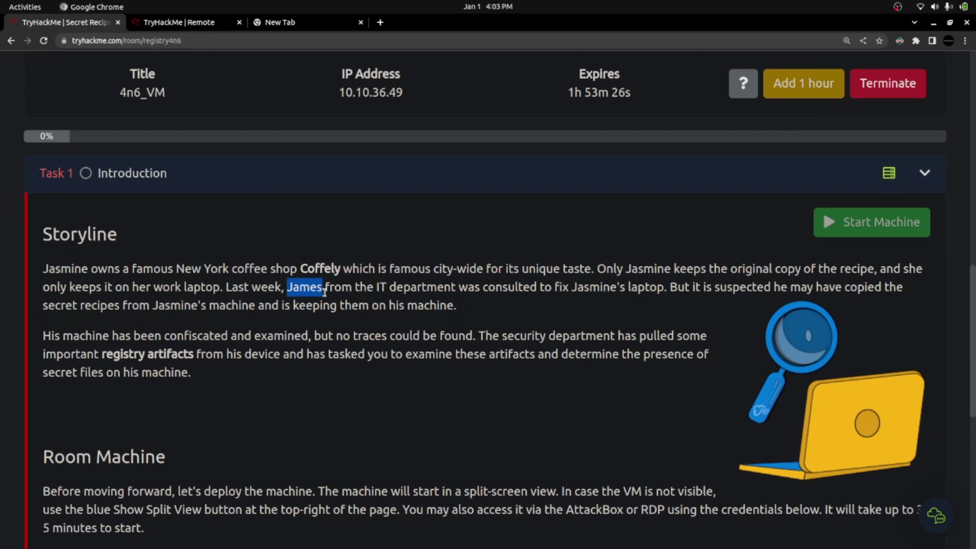
pyautogui.moveTo(599, 268); pyautogui.dragTo(712, 269)
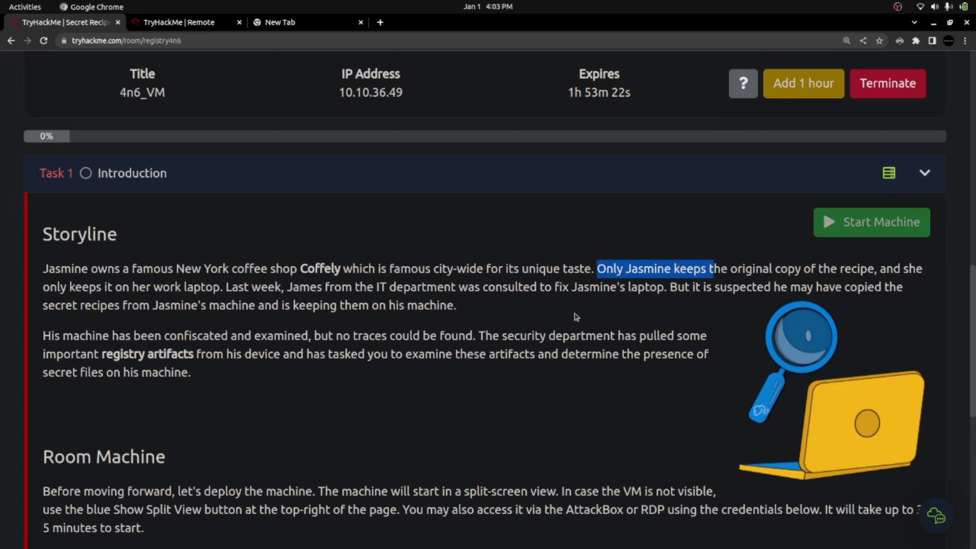
# Read the Room Machine deployment instructions and check the Show Split View option and the remote machine's desktop.
pyautogui.scroll(-3, 576, 317)
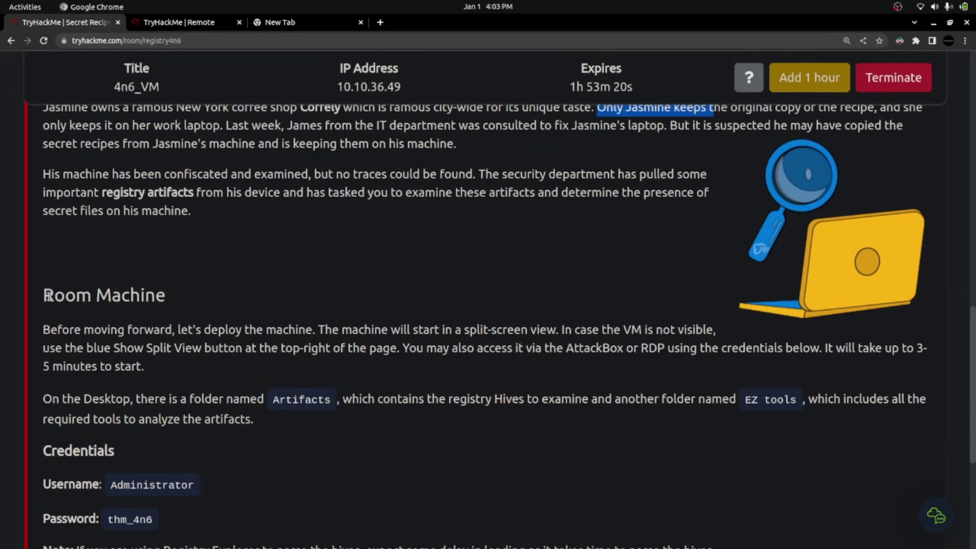
pyautogui.moveTo(48, 296); pyautogui.dragTo(148, 296)
pyautogui.click(188, 22)
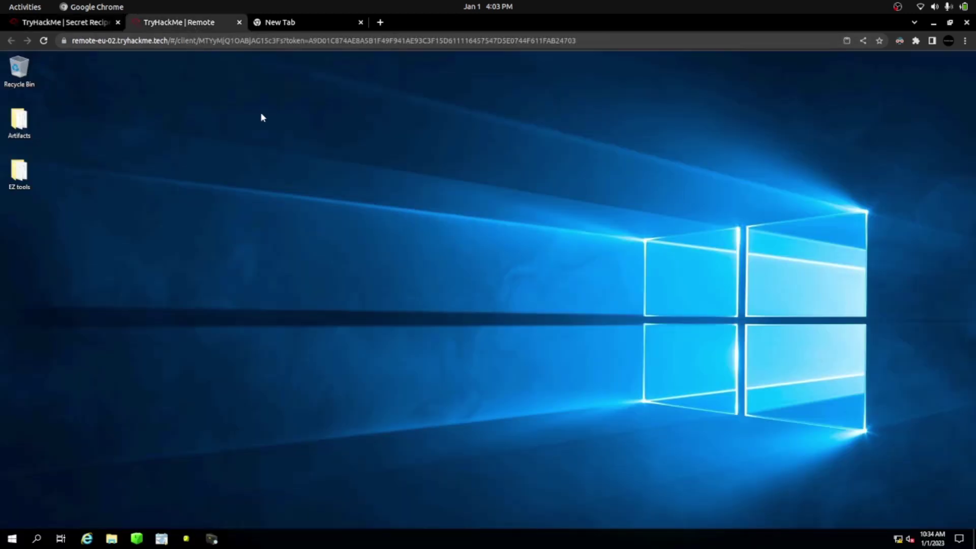
pyautogui.click(66, 22)
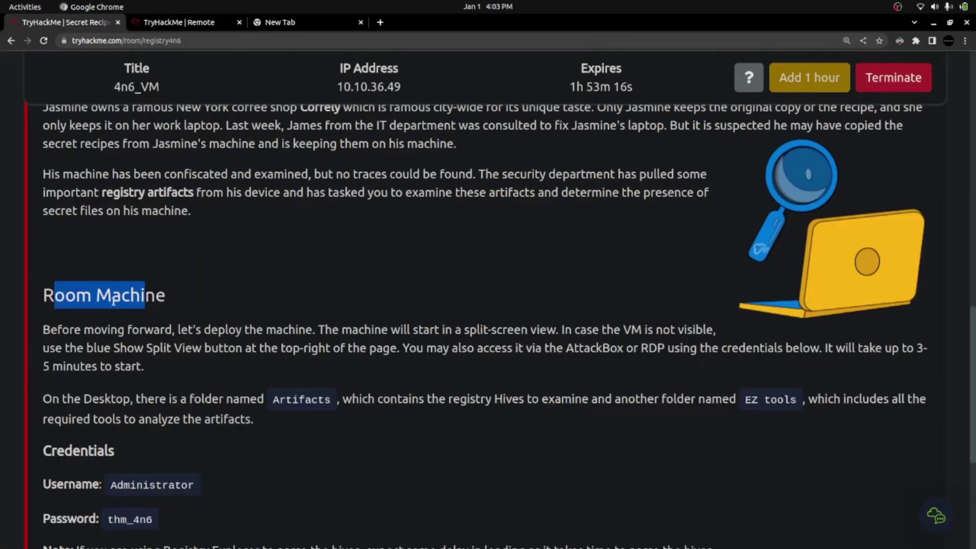
pyautogui.moveTo(60, 329); pyautogui.dragTo(725, 331)
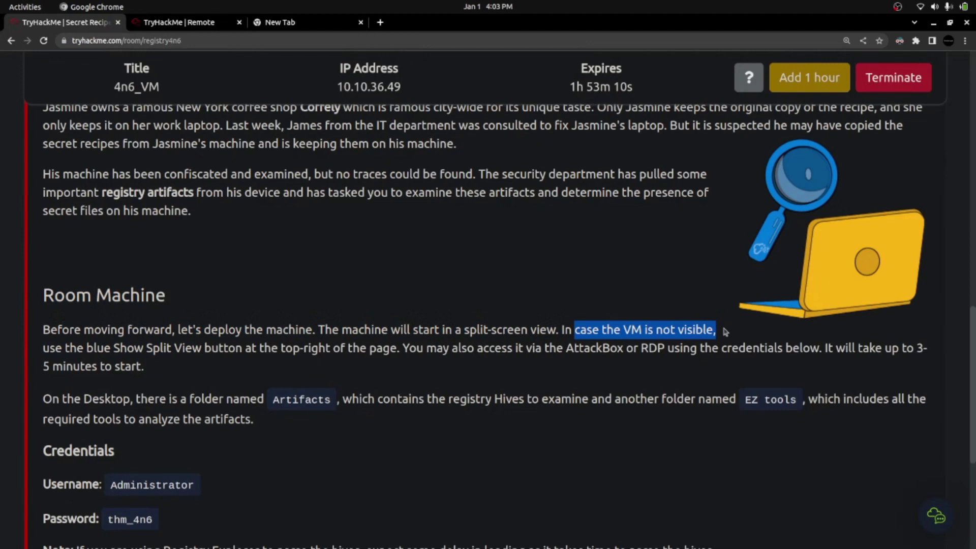
pyautogui.moveTo(58, 348); pyautogui.dragTo(230, 350)
pyautogui.scroll(3, 610, 290)
pyautogui.scroll(10, 610, 290)
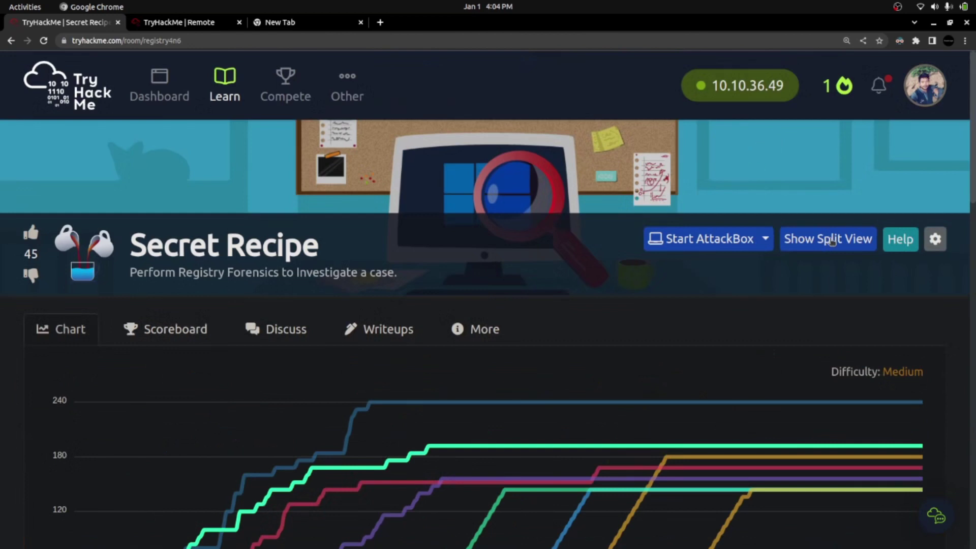
pyautogui.click(199, 20)
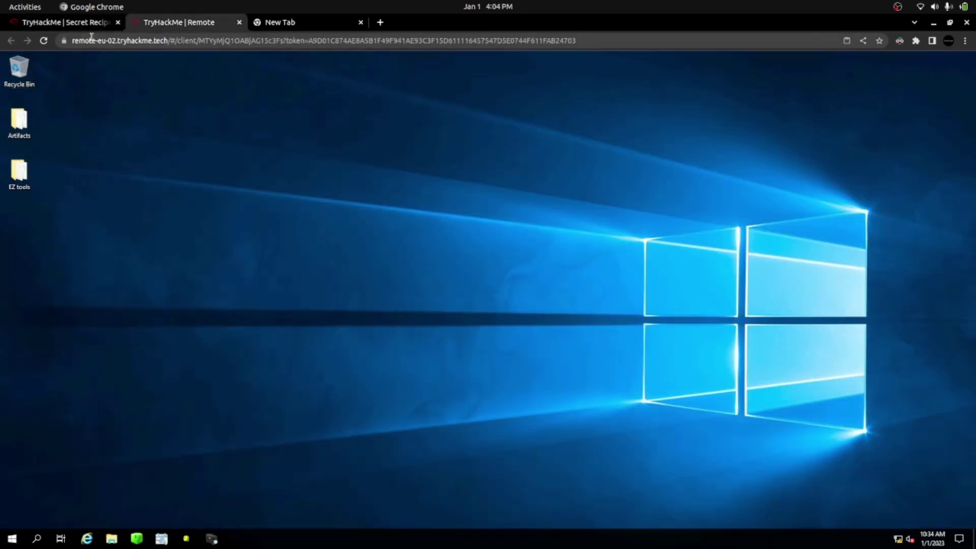
pyautogui.click(76, 22)
pyautogui.scroll(-10, 364, 423)
pyautogui.scroll(-6, 364, 424)
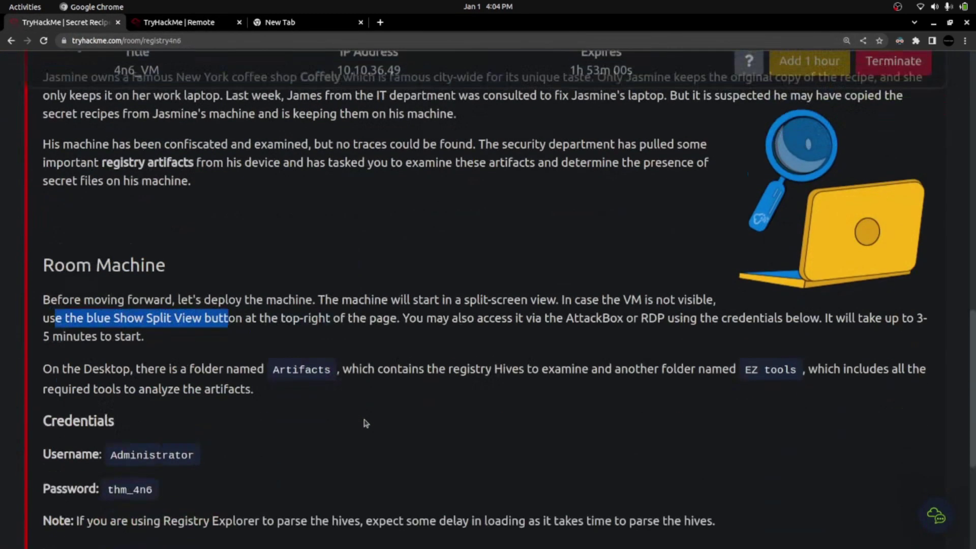
# Review the AttackBox and RDP access details, the lab credentials and the note about Registry Explorer's loading delay.
pyautogui.moveTo(403, 272); pyautogui.dragTo(675, 280)
pyautogui.scroll(-2, 327, 421)
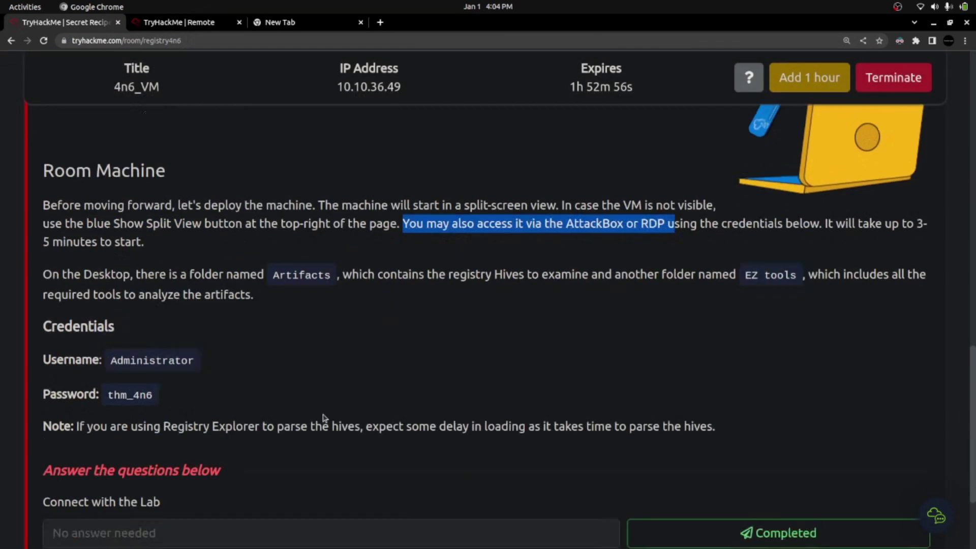
pyautogui.moveTo(111, 298); pyautogui.dragTo(208, 301)
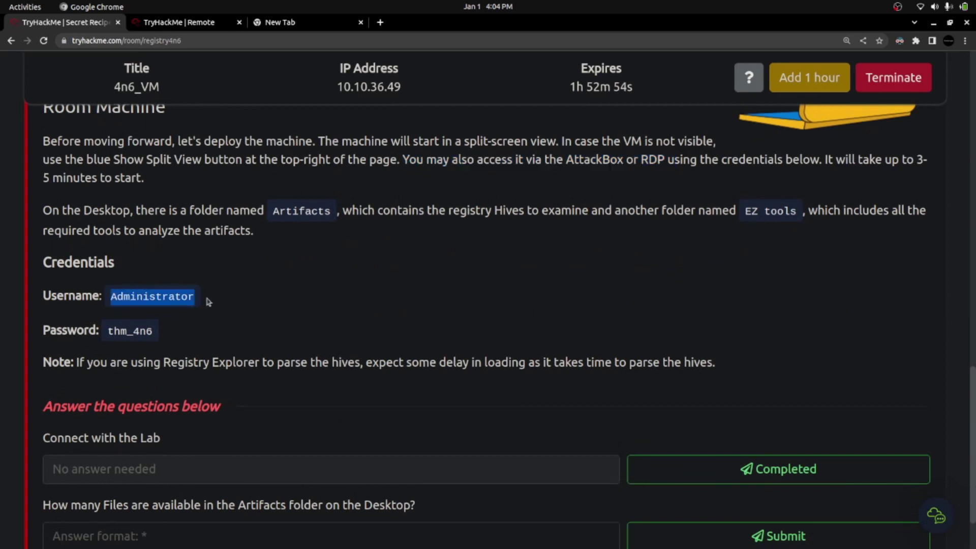
pyautogui.moveTo(106, 339); pyautogui.dragTo(165, 332)
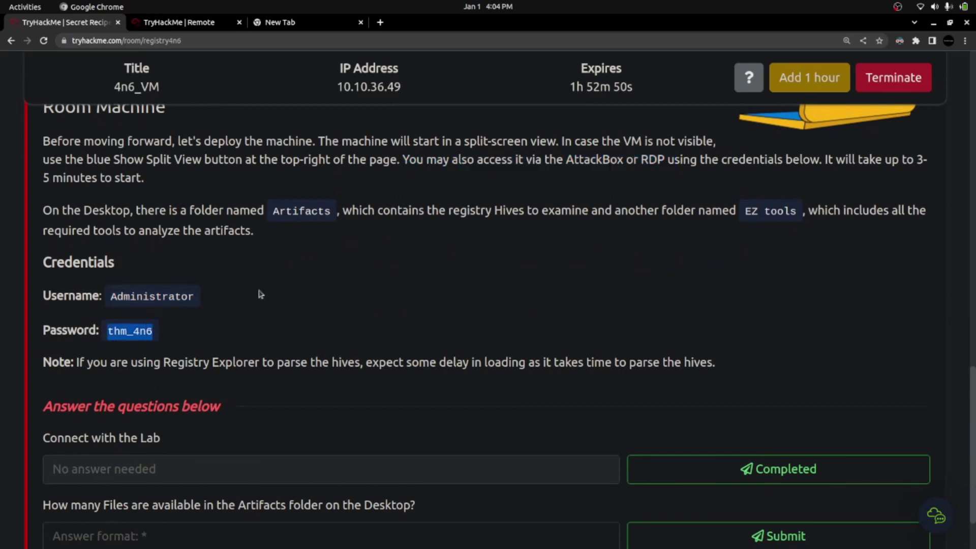
pyautogui.click(191, 28)
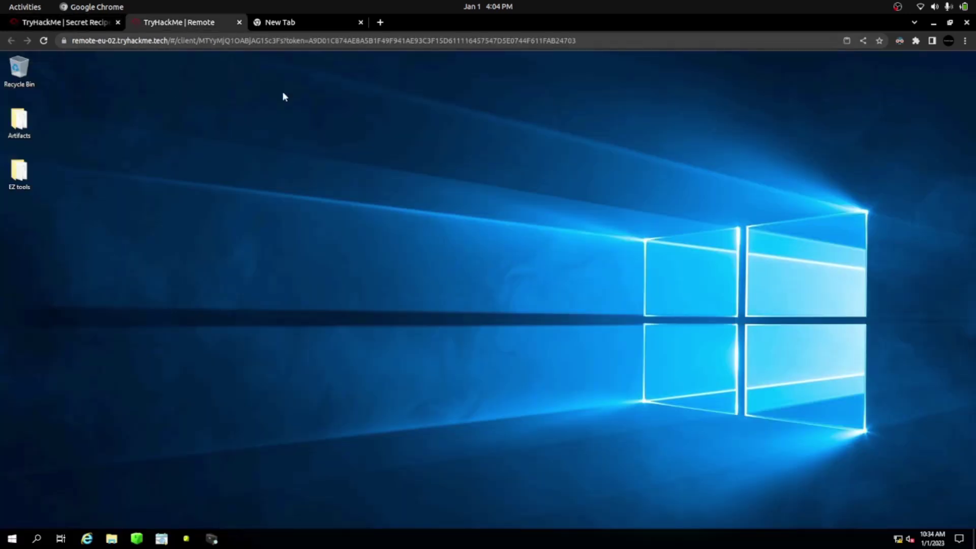
pyautogui.click(61, 23)
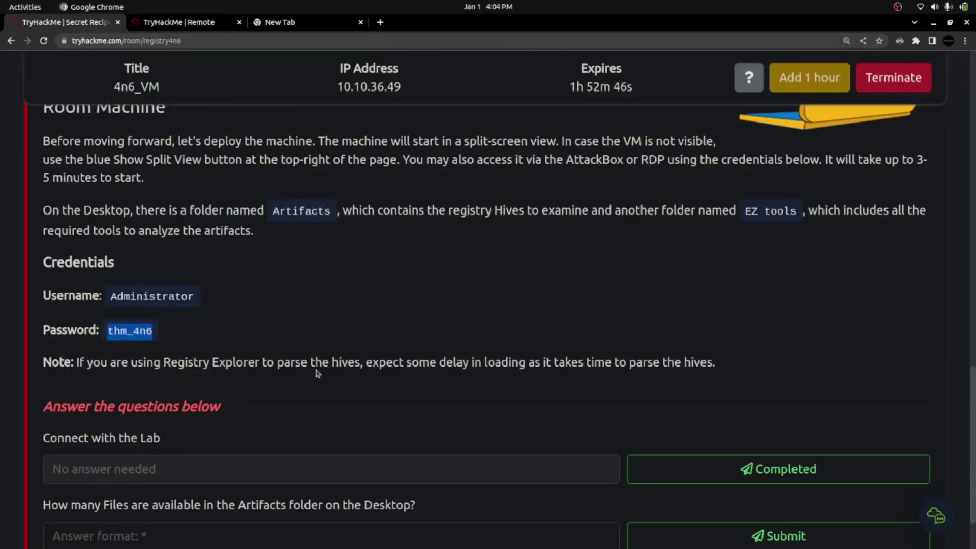
pyautogui.moveTo(79, 362); pyautogui.dragTo(557, 364)
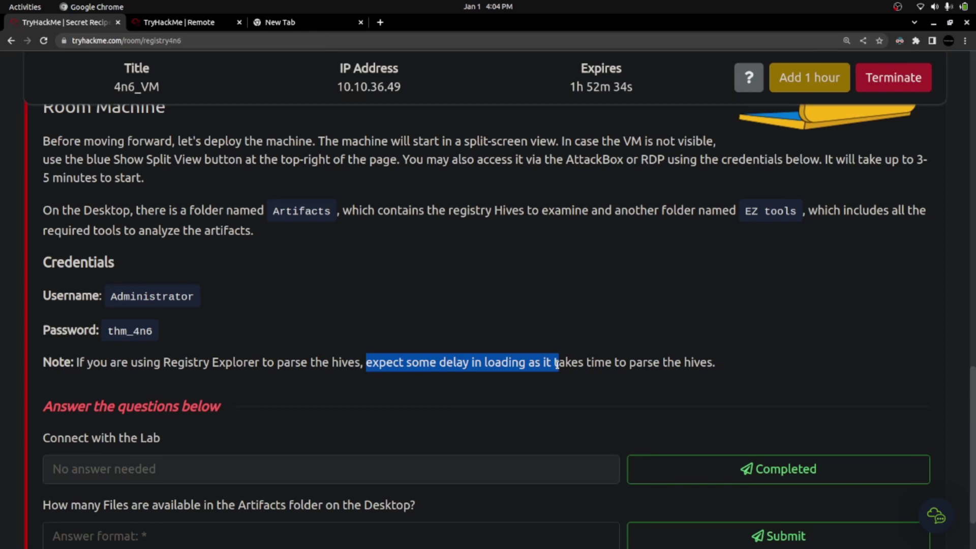
# Mark the "Connect with the Lab" question in Task 1 as completed.
pyautogui.scroll(3, 436, 399)
pyautogui.scroll(7, 381, 355)
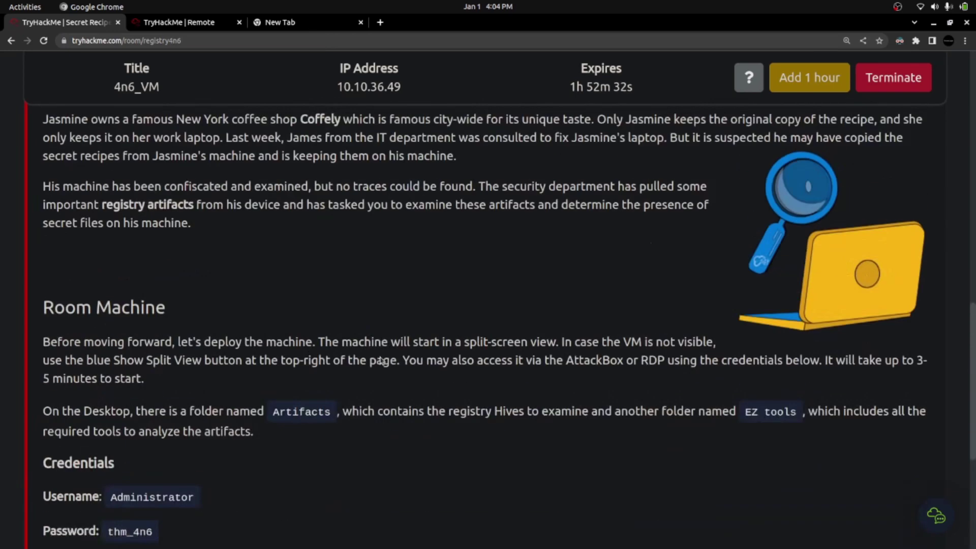
pyautogui.scroll(-10, 382, 360)
pyautogui.moveTo(41, 361); pyautogui.dragTo(202, 363)
pyautogui.click(761, 392)
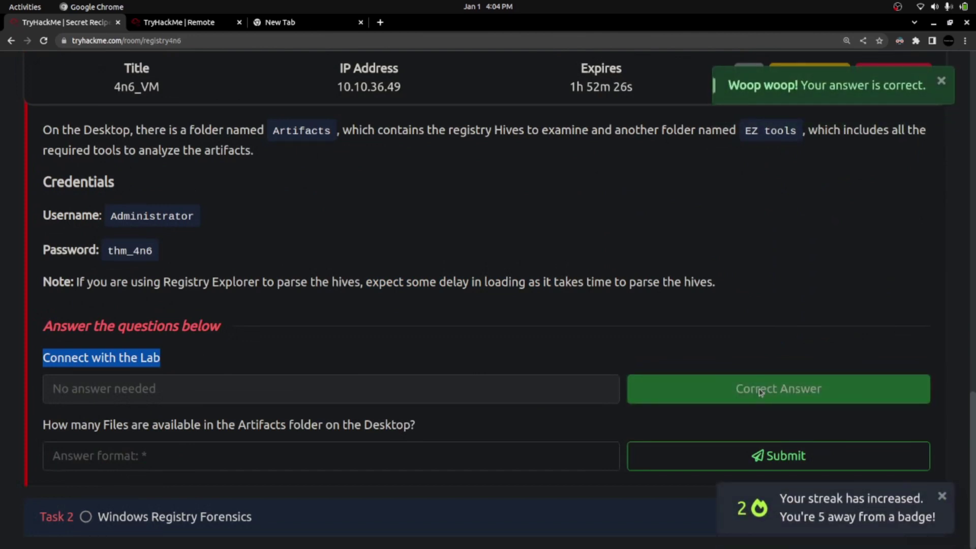
# Read the question about the number of files in Artifacts and open that folder on the remote machine's desktop.
pyautogui.moveTo(43, 426); pyautogui.dragTo(428, 431)
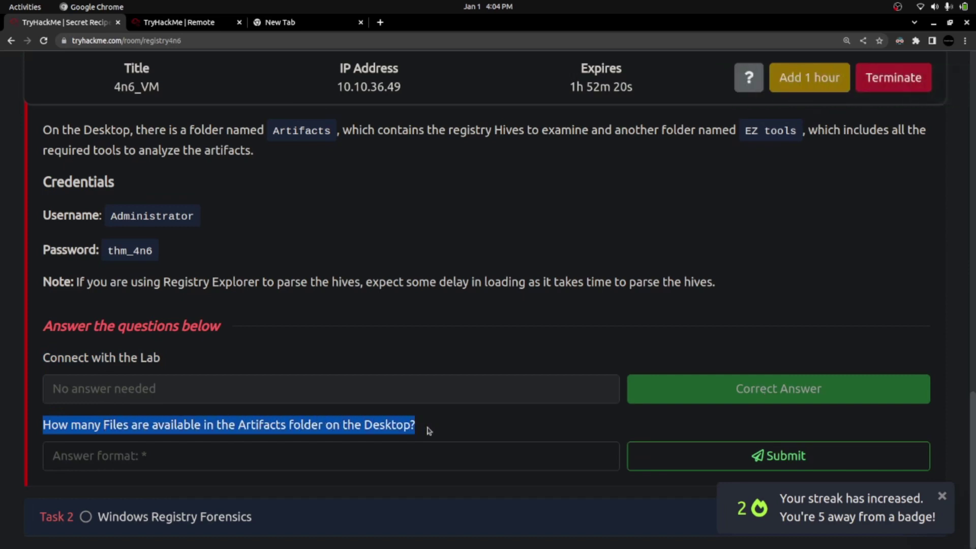
pyautogui.click(202, 25)
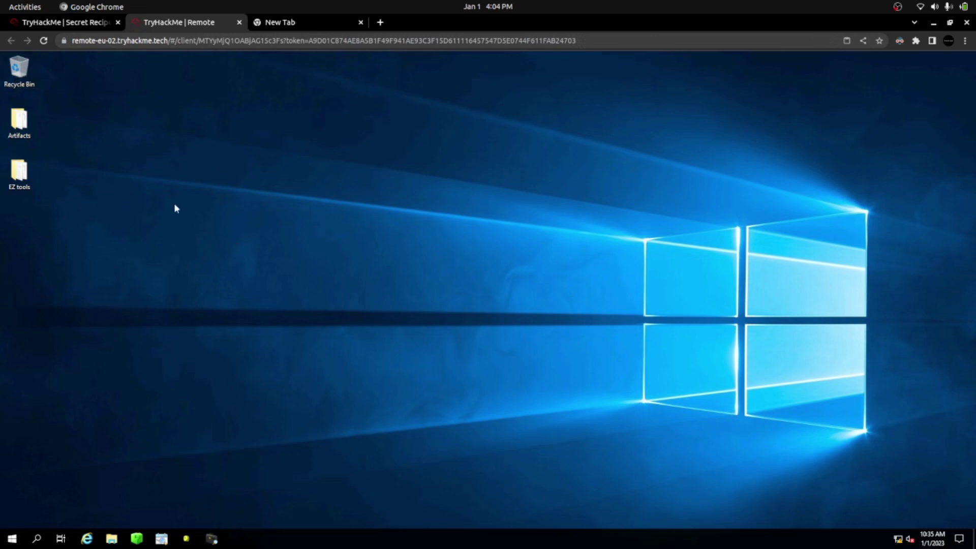
pyautogui.click(16, 127)
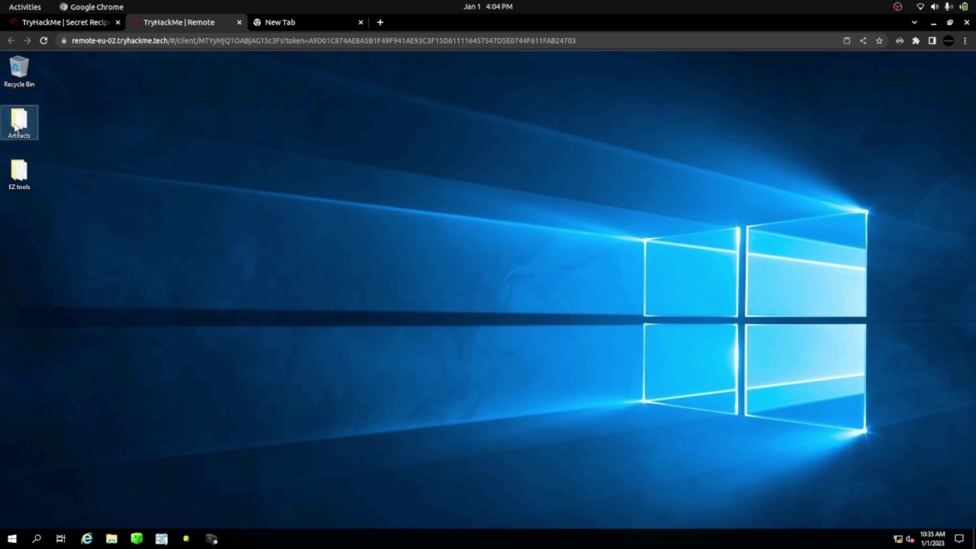
pyautogui.press('Return')
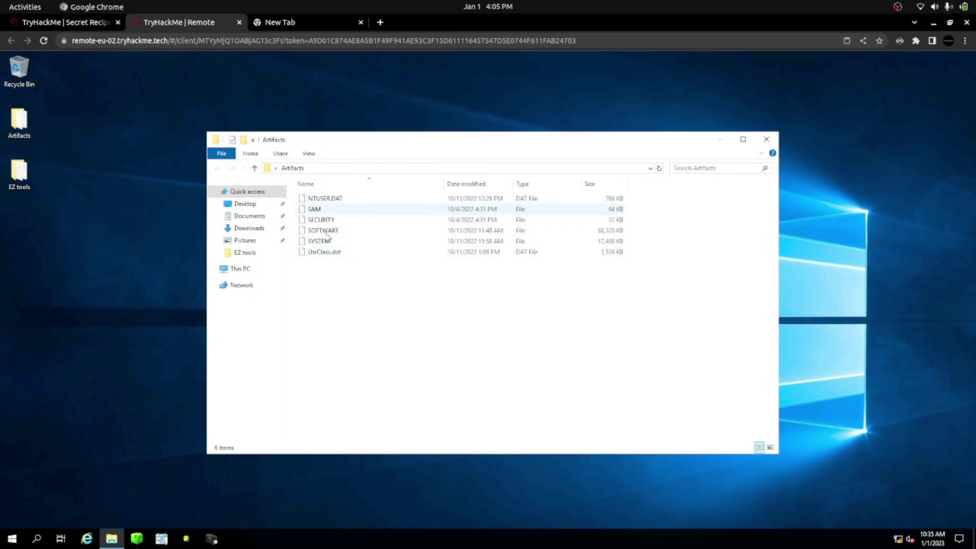
# Submit 6 as the answer to the Task 1 question about files in the Artifacts folder.
pyautogui.click(92, 22)
pyautogui.click(136, 469)
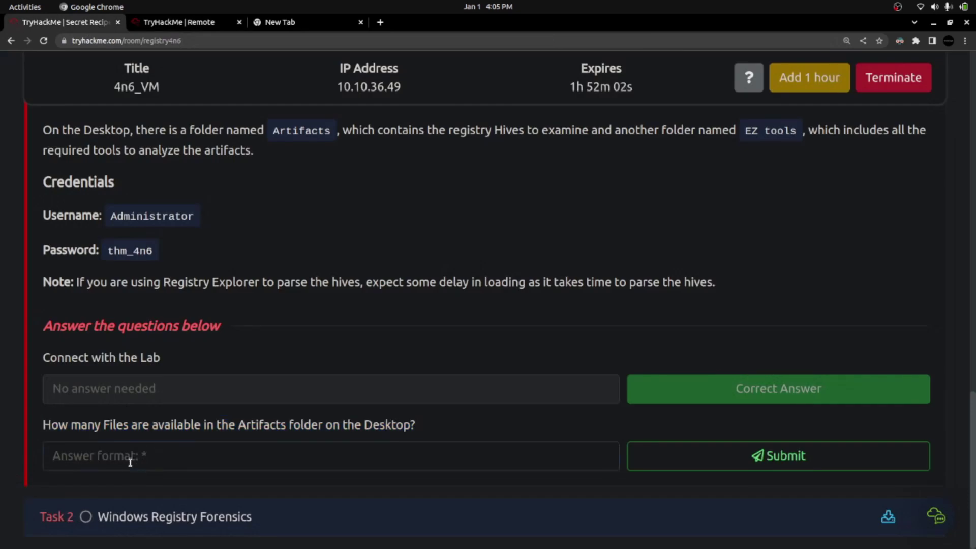
pyautogui.write('6')
pyautogui.click(741, 464)
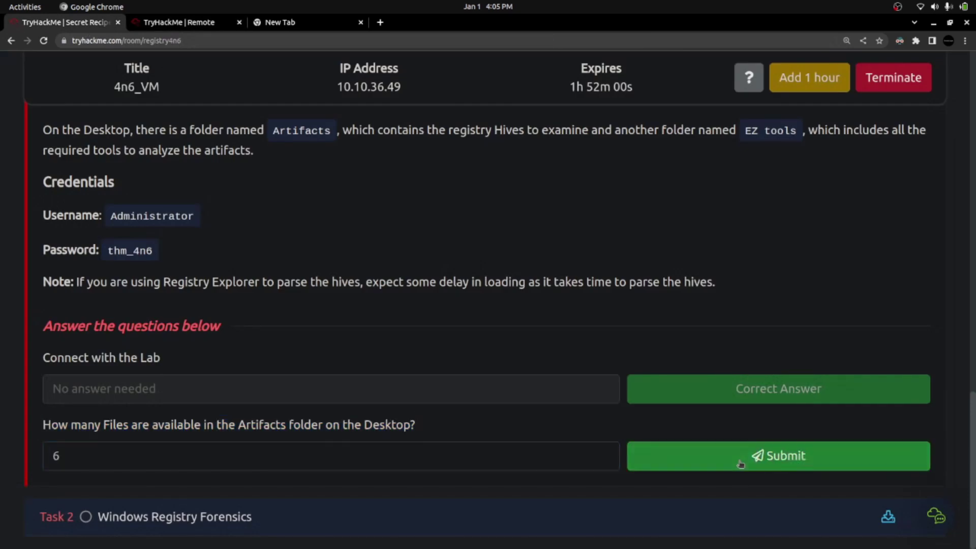
# Collapse Task 1 Introduction and expand Task 2 Windows Registry Forensics.
pyautogui.scroll(10, 322, 355)
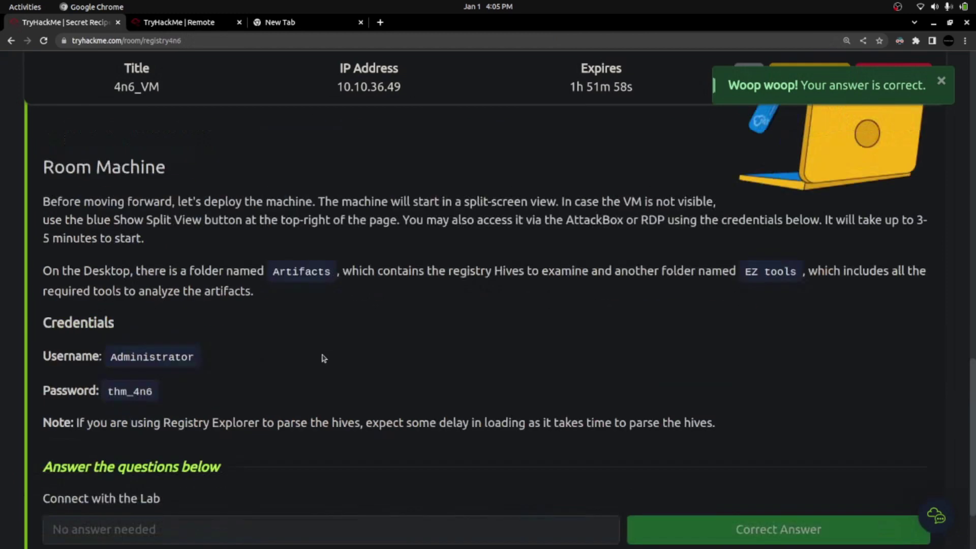
pyautogui.scroll(2, 322, 355)
pyautogui.click(183, 416)
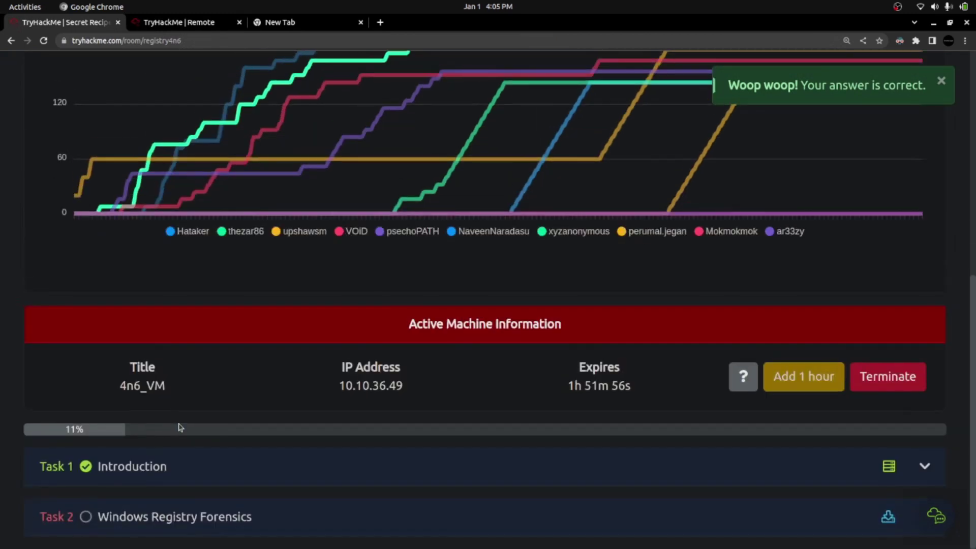
pyautogui.click(131, 517)
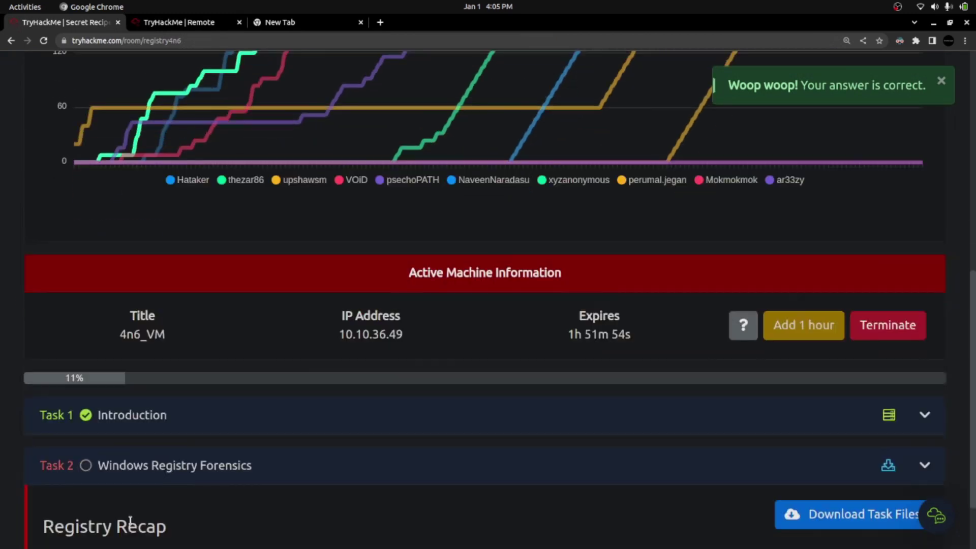
# Read the Registry Recap paragraph describing what information the Windows Registry contains.
pyautogui.scroll(-2, 222, 478)
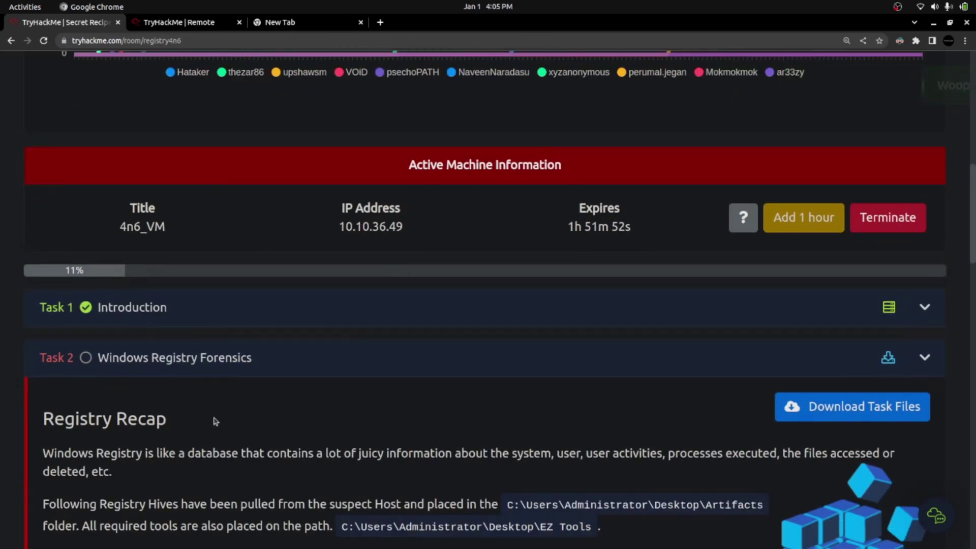
pyautogui.scroll(-4, 213, 421)
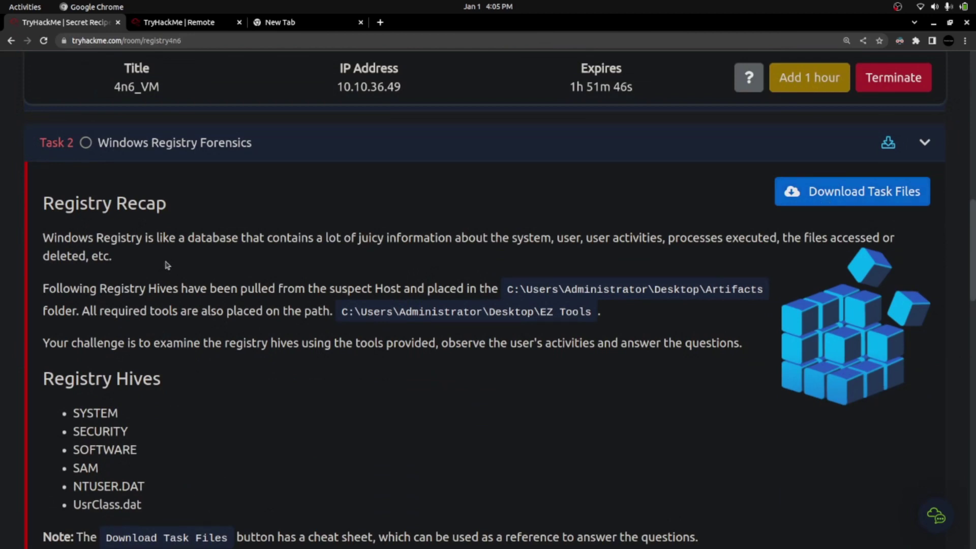
pyautogui.moveTo(46, 202); pyautogui.dragTo(399, 349)
pyautogui.click(302, 379)
pyautogui.moveTo(52, 218); pyautogui.dragTo(157, 206)
pyautogui.moveTo(43, 237); pyautogui.dragTo(644, 238)
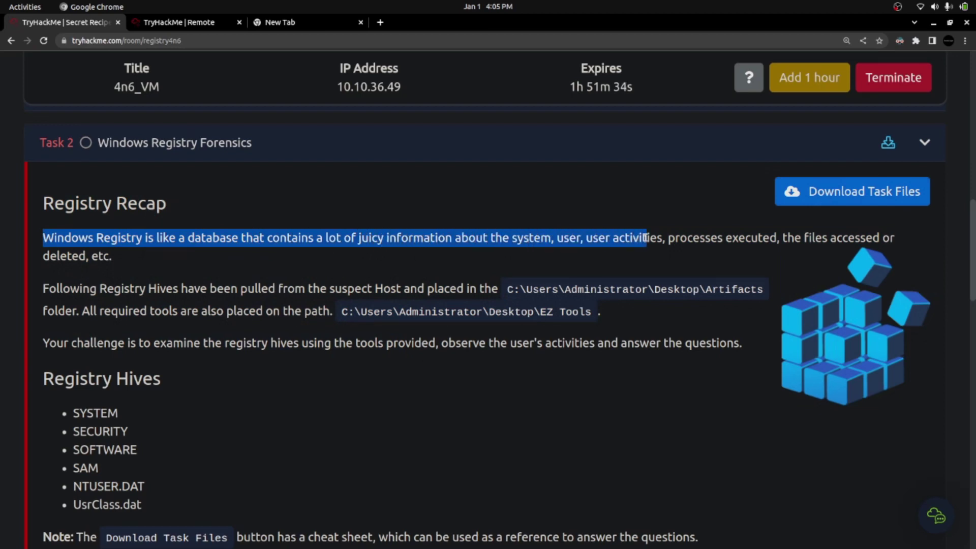
pyautogui.moveTo(645, 237); pyautogui.dragTo(797, 246)
pyautogui.moveTo(168, 203); pyautogui.dragTo(205, 255)
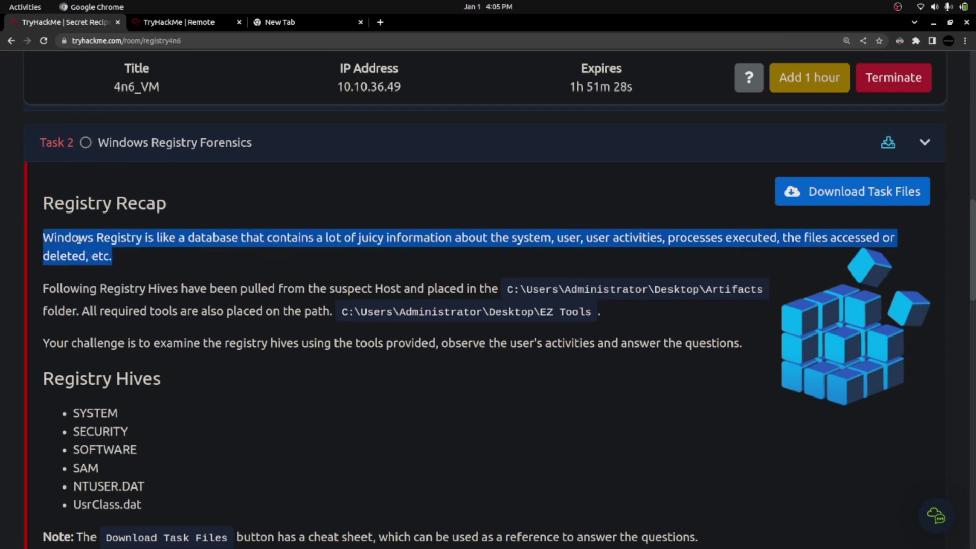
pyautogui.doubleClick(61, 238)
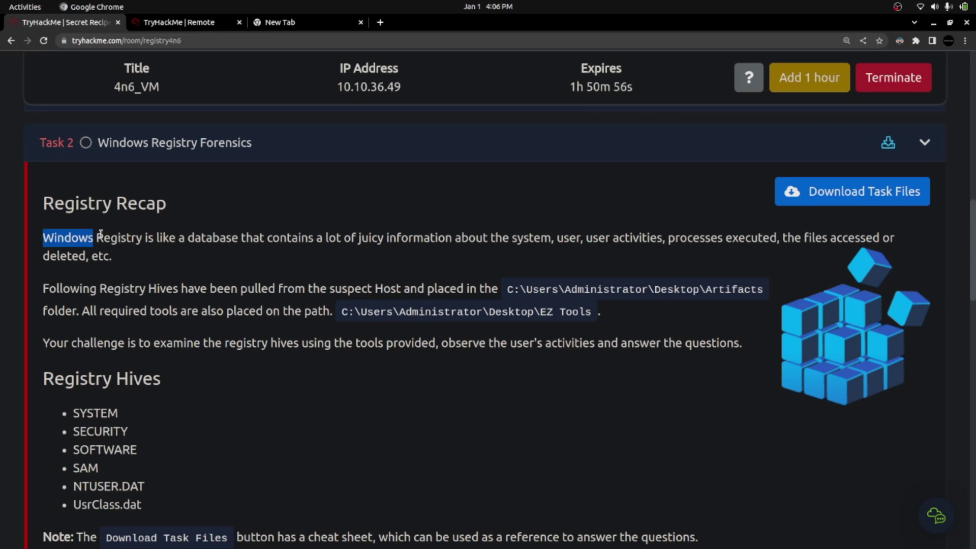
pyautogui.doubleClick(101, 234)
pyautogui.doubleClick(83, 238)
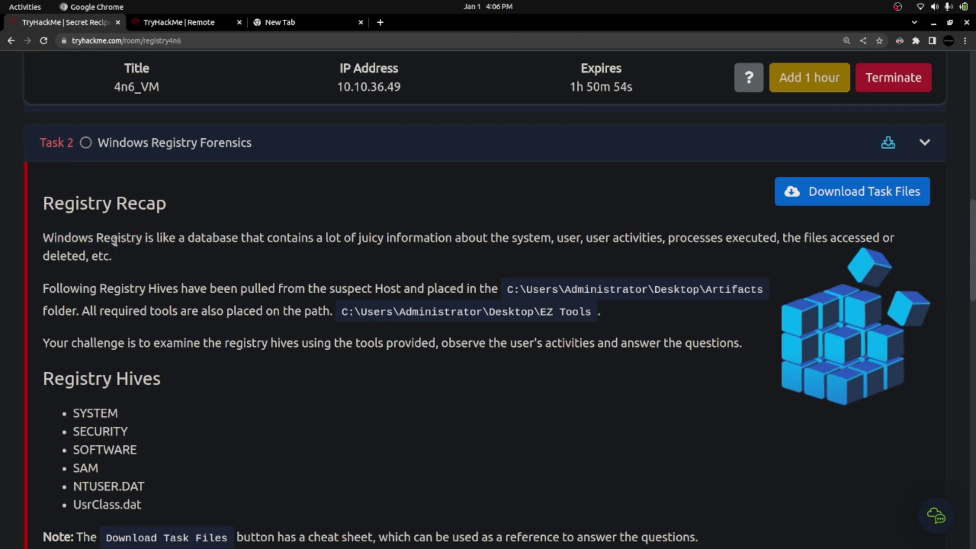
pyautogui.tripleClick(113, 241)
pyautogui.click(115, 241)
# Read where the registry hives are stored and check the Artifacts folder on the remote machine against that path.
pyautogui.moveTo(49, 288); pyautogui.dragTo(775, 294)
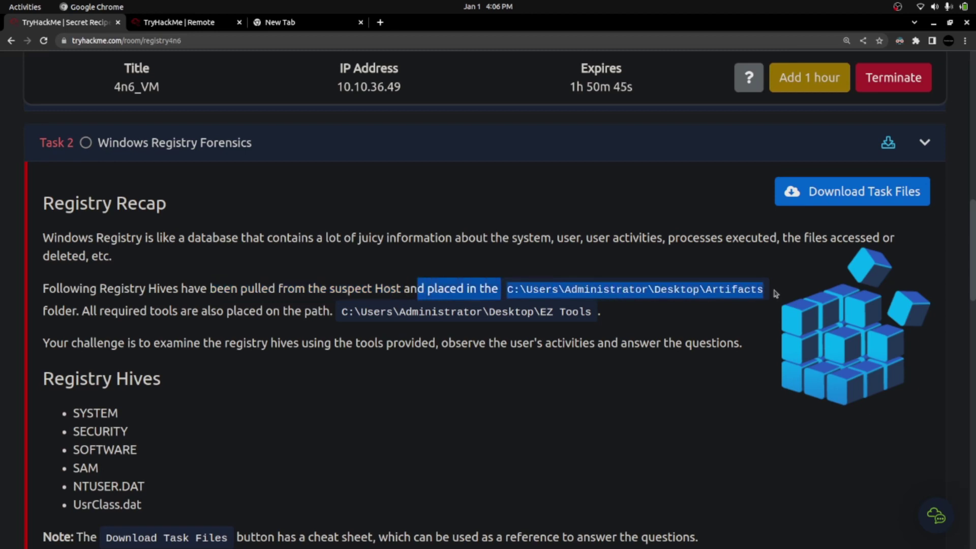
pyautogui.doubleClick(730, 294)
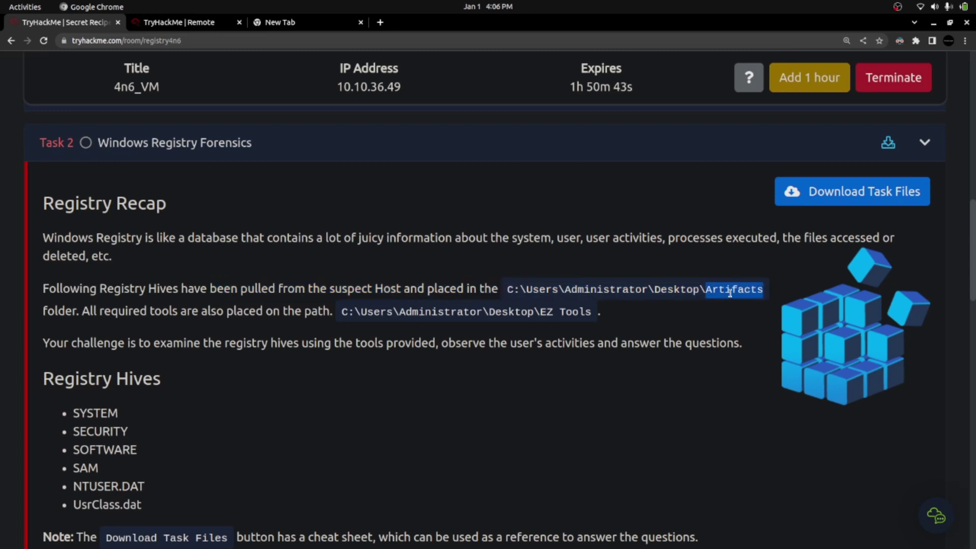
pyautogui.click(169, 23)
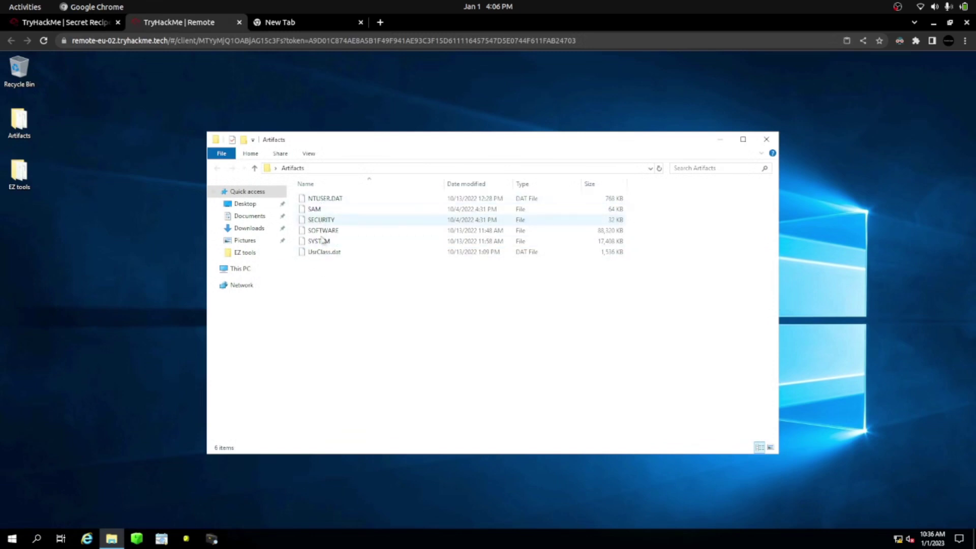
pyautogui.click(51, 24)
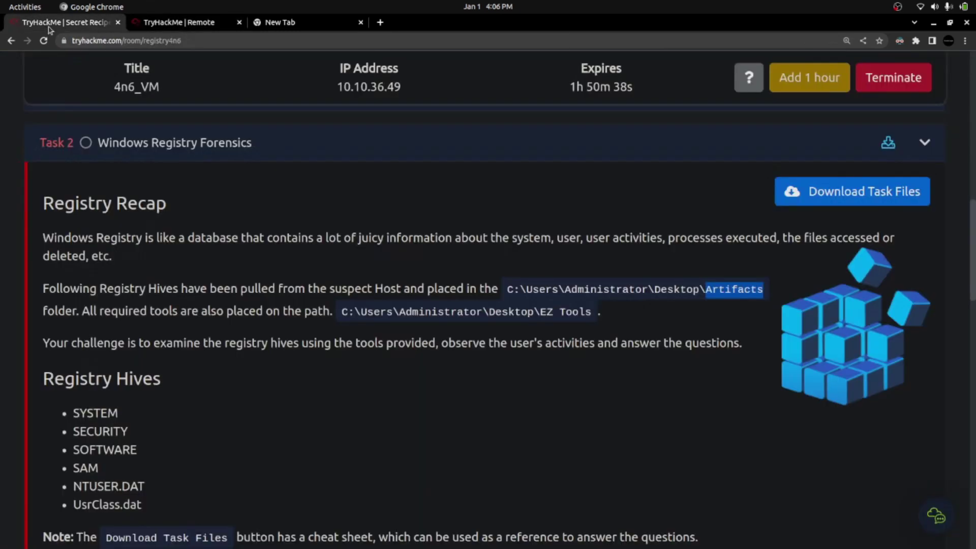
# Read the path of the required tools, browse the EZ tools folder on the remote machine, and return to the room page.
pyautogui.moveTo(79, 311); pyautogui.dragTo(335, 313)
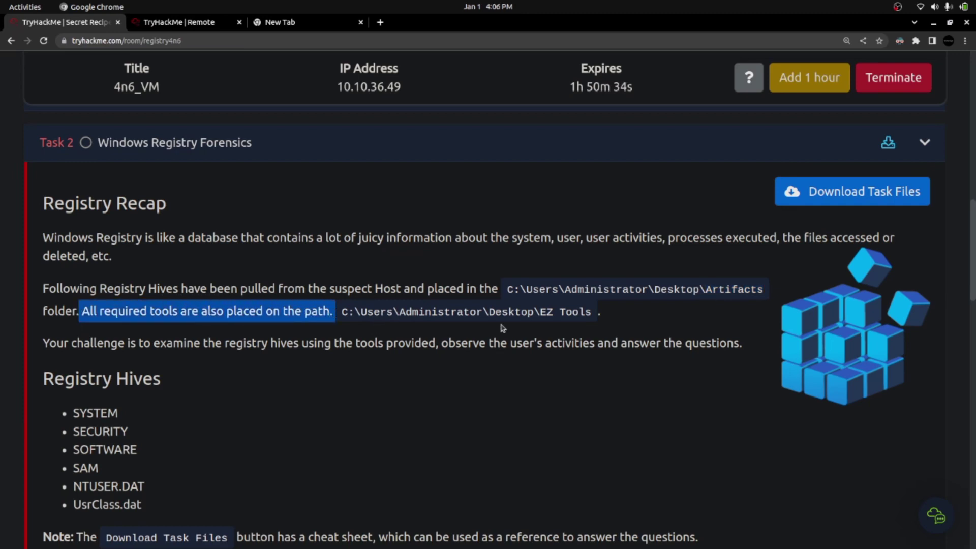
pyautogui.moveTo(538, 310); pyautogui.dragTo(591, 312)
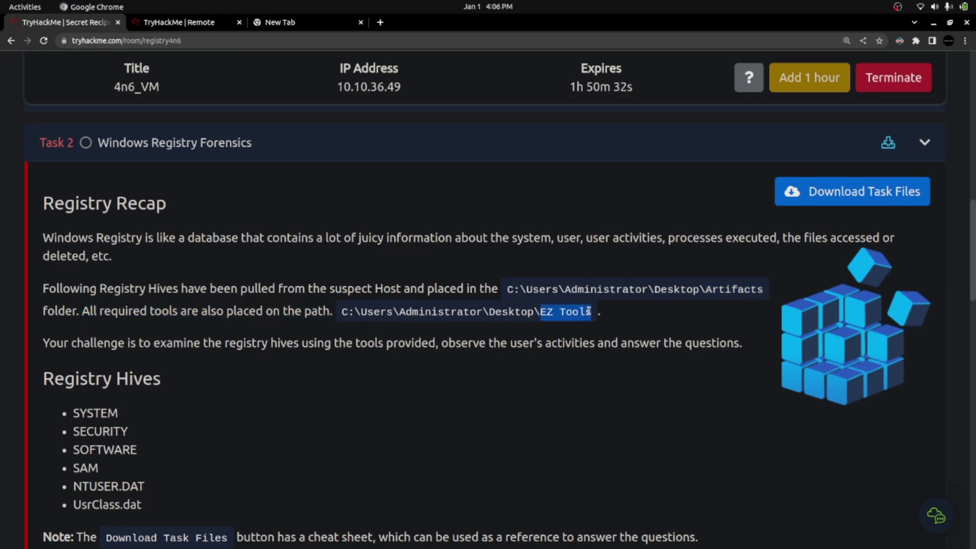
pyautogui.click(195, 19)
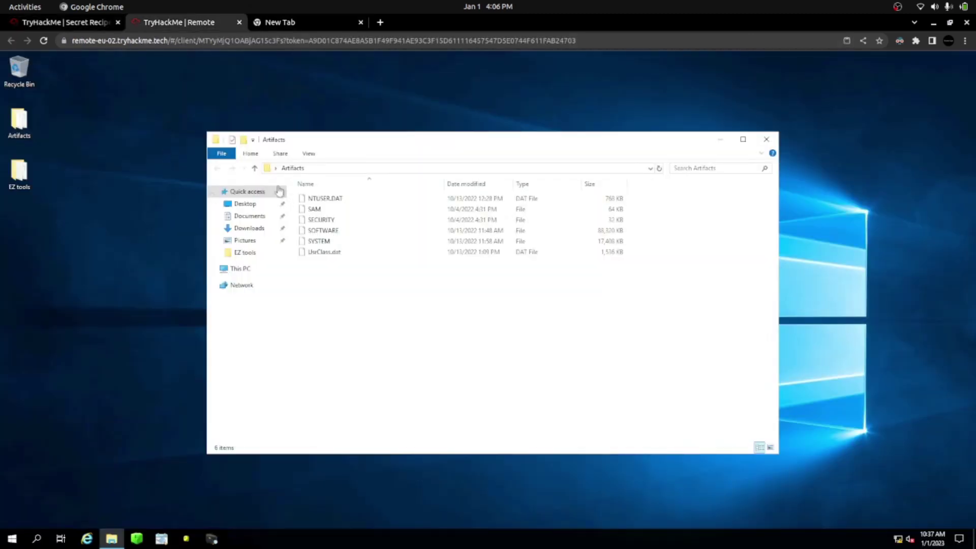
pyautogui.doubleClick(18, 176)
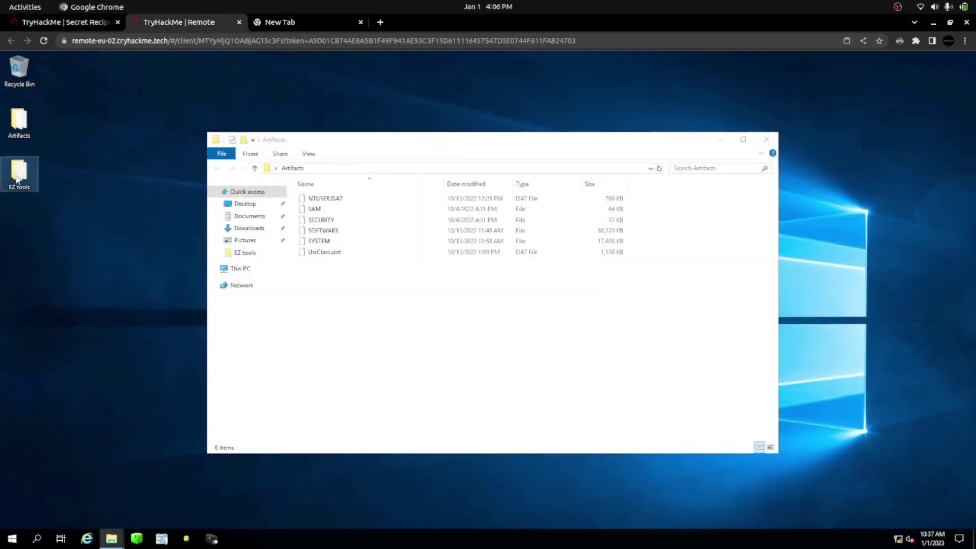
pyautogui.click(327, 213)
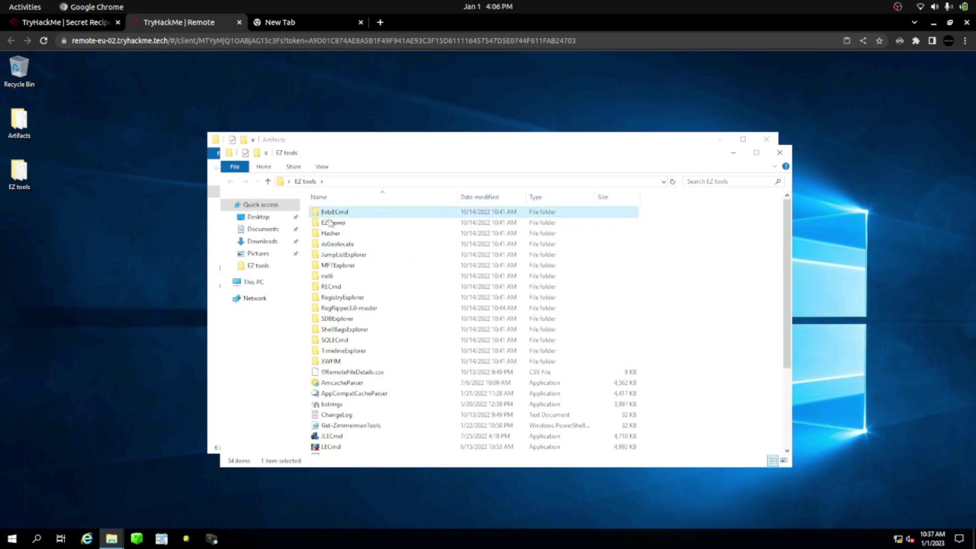
pyautogui.scroll(-4, 340, 292)
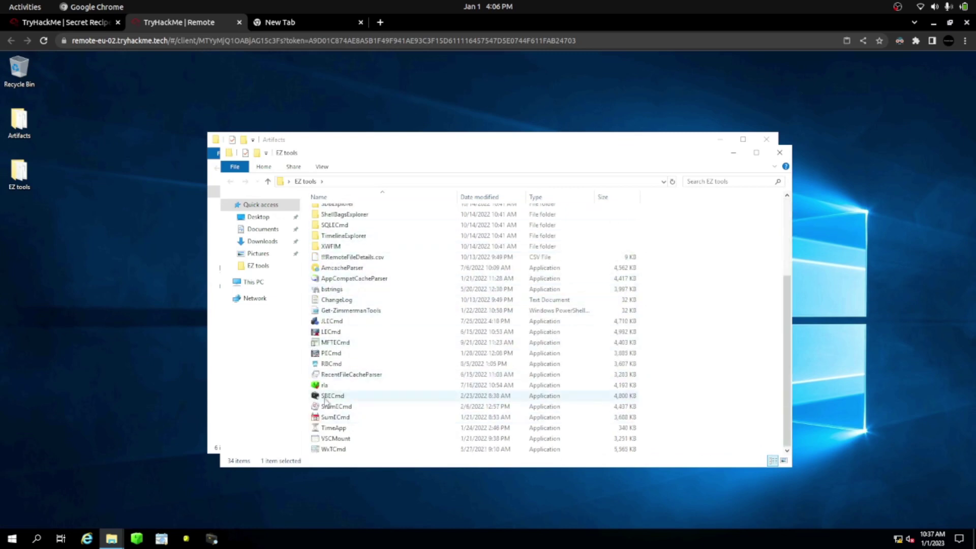
pyautogui.scroll(4, 325, 381)
pyautogui.click(781, 154)
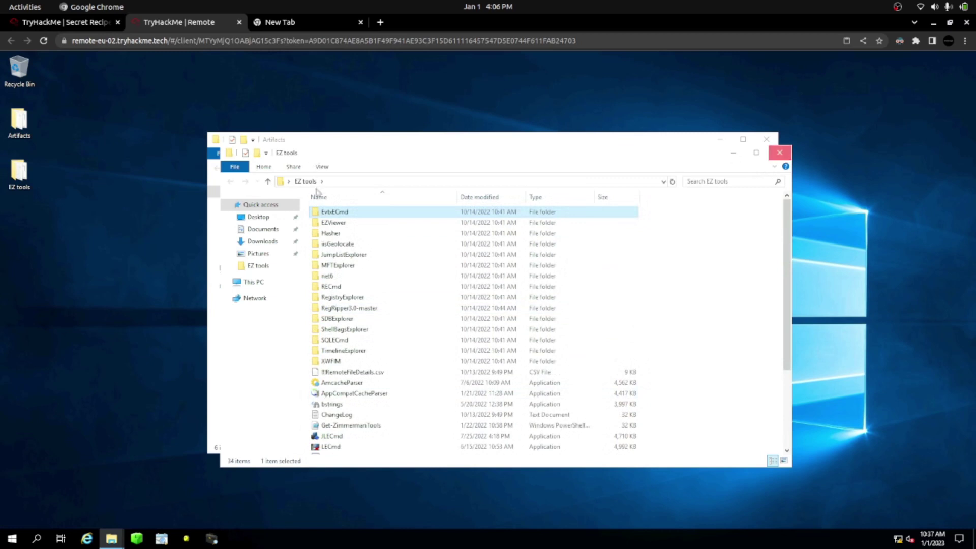
pyautogui.click(84, 23)
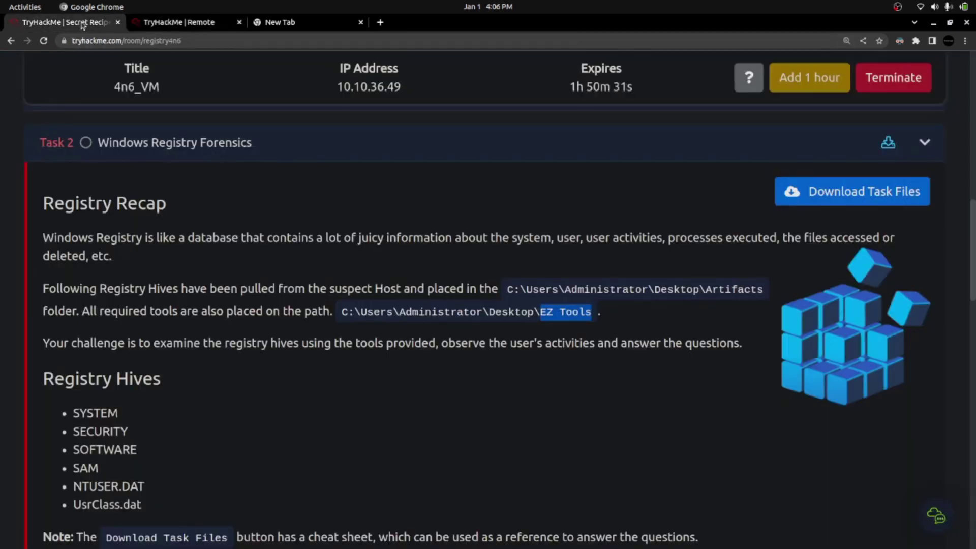
# Open the Eric Zimmerman's tools website at ericzimmerman.github.io in the empty browser tab and look through its tool listings.
pyautogui.click(279, 22)
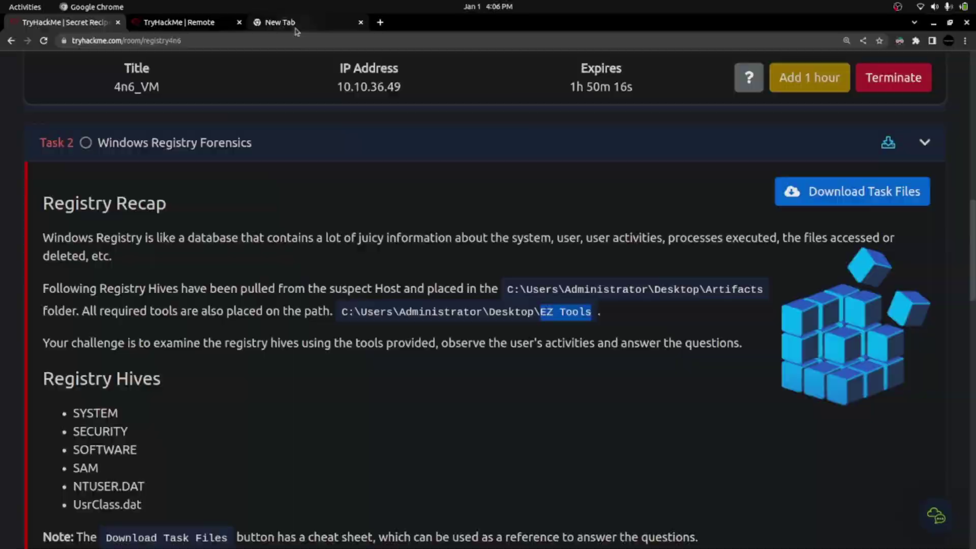
pyautogui.click(182, 41)
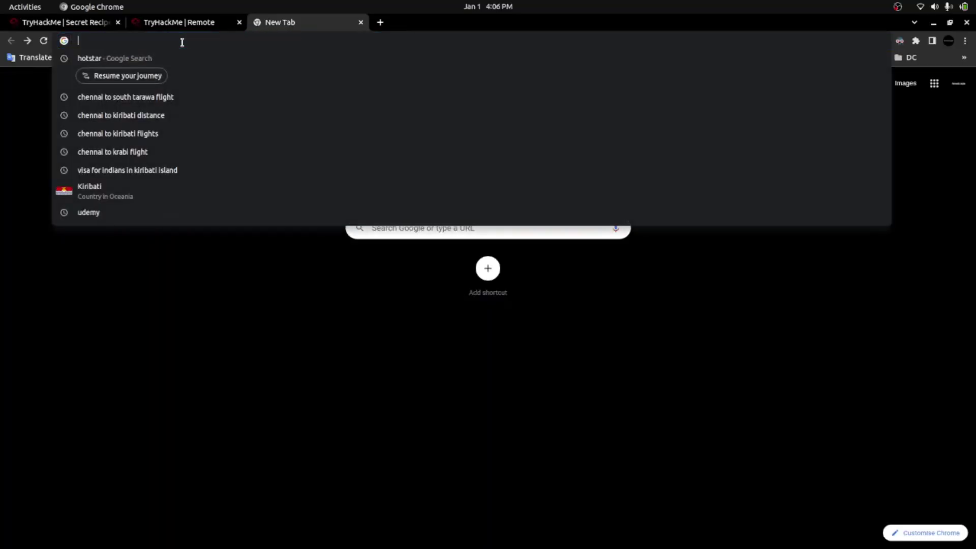
pyautogui.write('Eric')
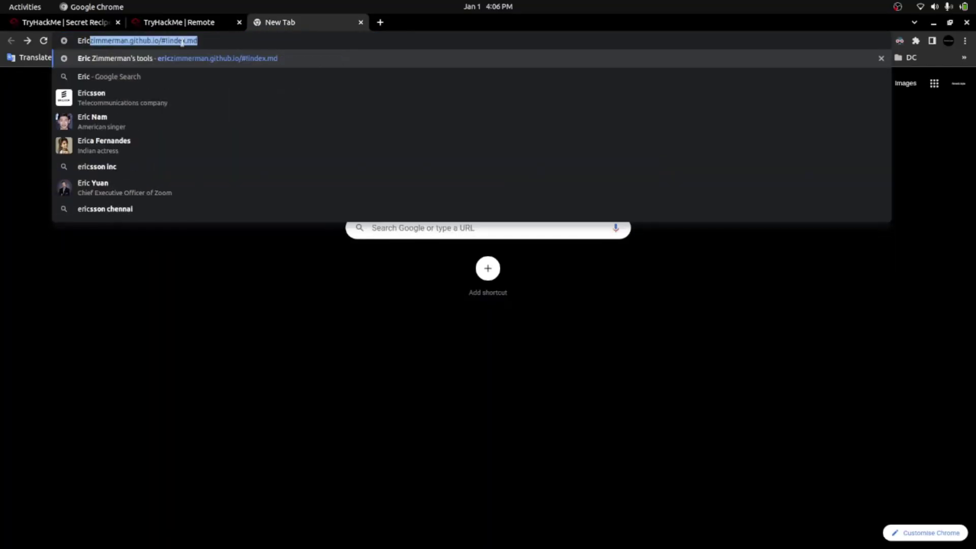
pyautogui.press('Return')
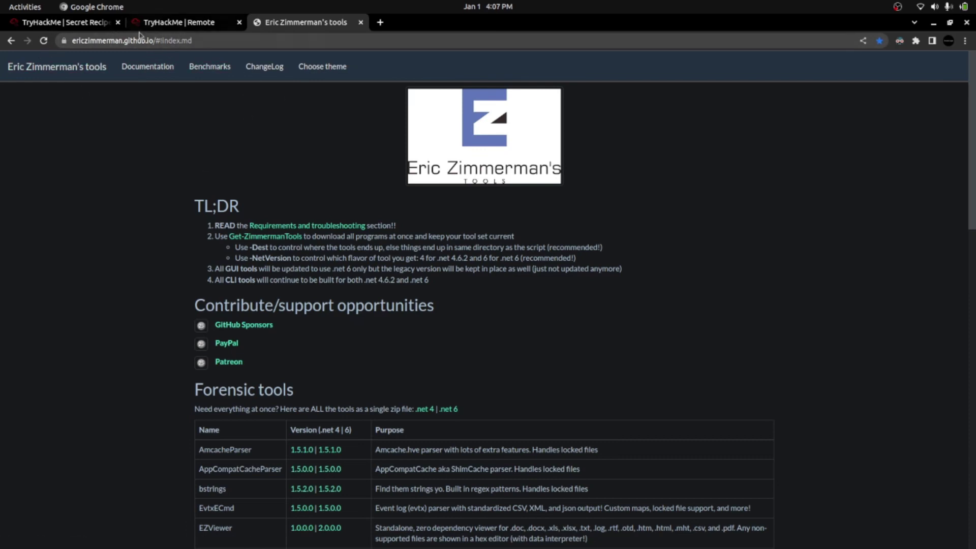
pyautogui.scroll(-7, 304, 228)
pyautogui.scroll(-10, 314, 238)
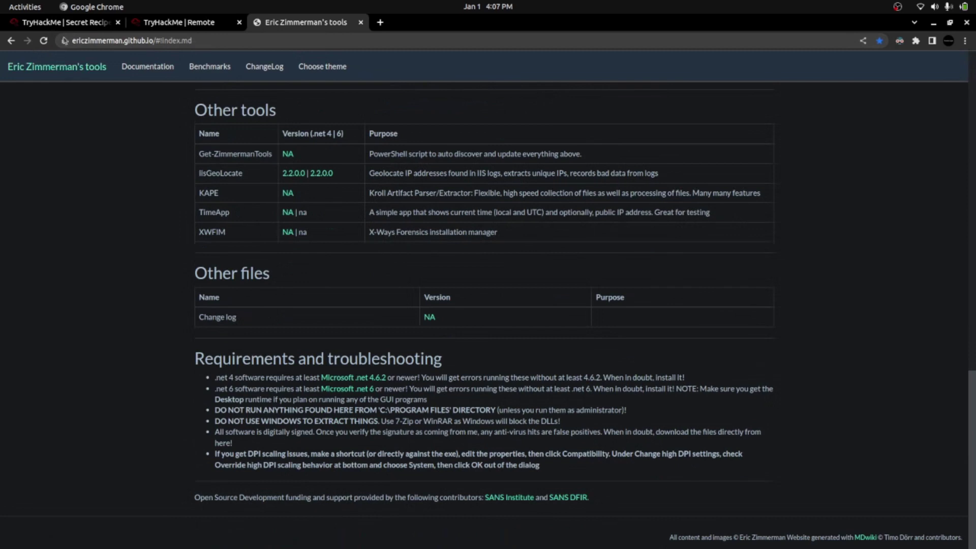
# Return to the room page and review the Task 2 Registry Hives list, starting with the SYSTEM hive.
pyautogui.hotkey('ctrl', '1')
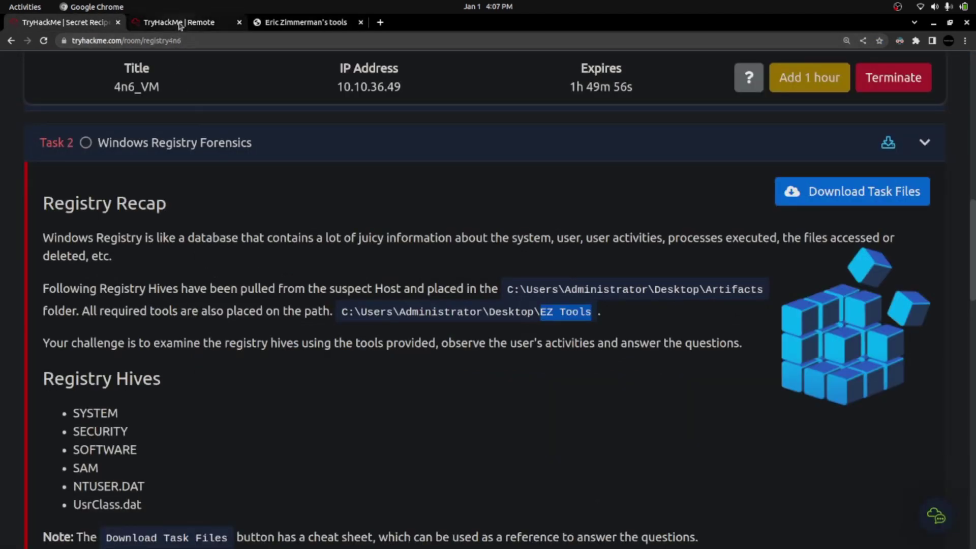
pyautogui.scroll(-1, 219, 321)
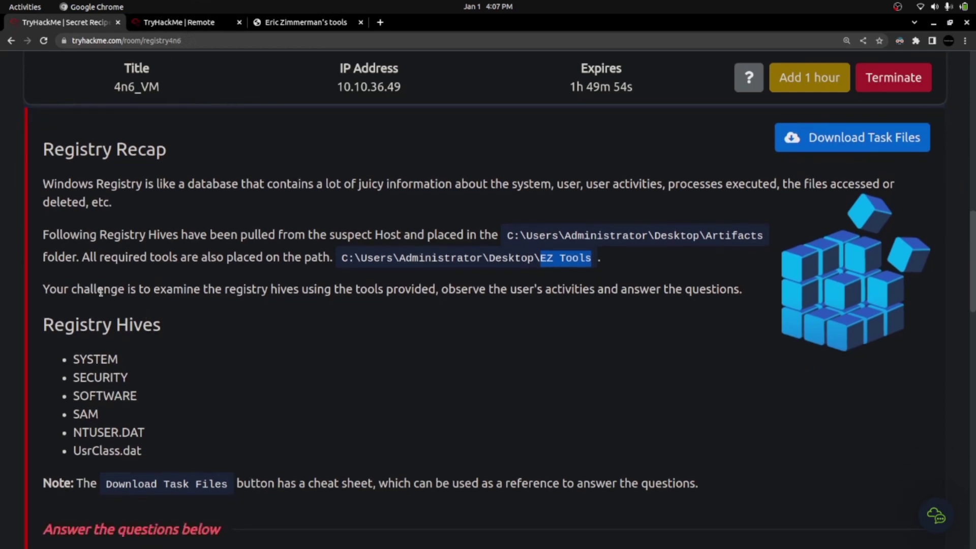
pyautogui.moveTo(45, 326); pyautogui.dragTo(152, 452)
pyautogui.scroll(-3, 153, 447)
pyautogui.doubleClick(84, 221)
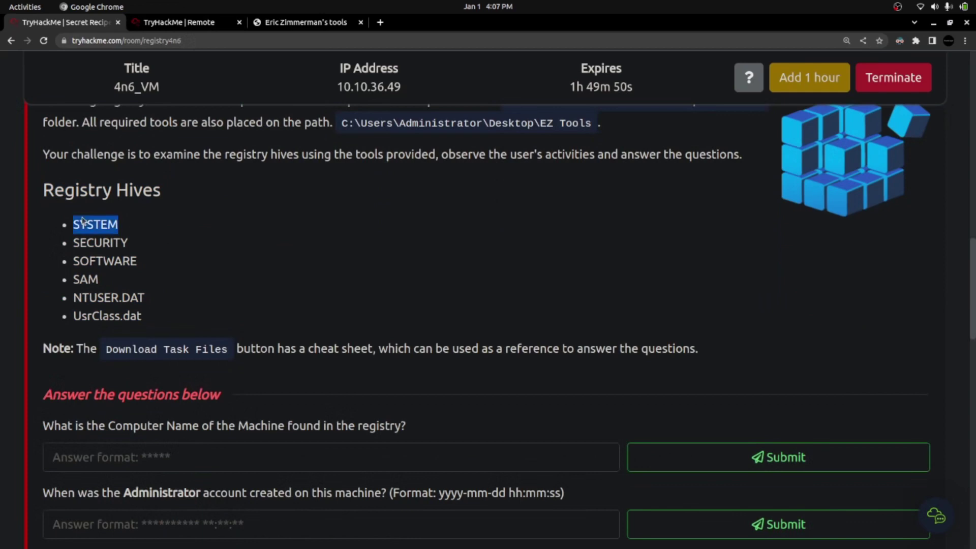
# Review the remaining registry hives in the list, from SECURITY to UsrClass.dat, and read the note about the cheat sheet.
pyautogui.doubleClick(91, 243)
pyautogui.doubleClick(92, 261)
pyautogui.click(86, 281)
pyautogui.doubleClick(85, 280)
pyautogui.doubleClick(108, 298)
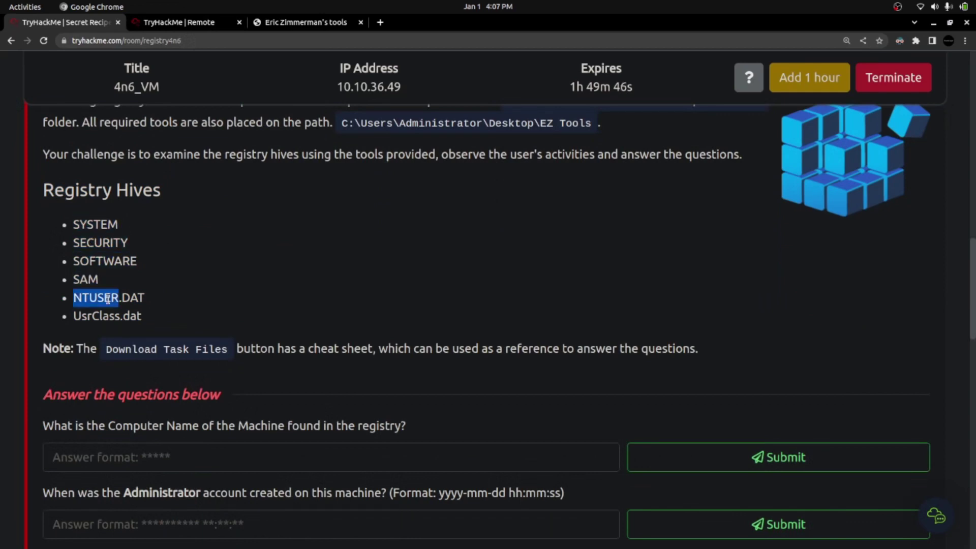
pyautogui.doubleClick(92, 318)
pyautogui.moveTo(160, 321); pyautogui.dragTo(74, 222)
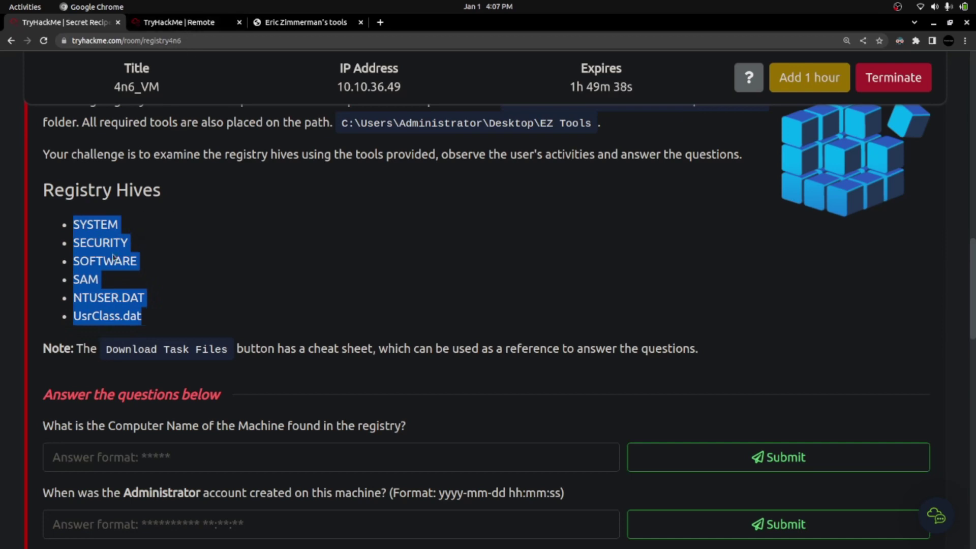
pyautogui.doubleClick(95, 314)
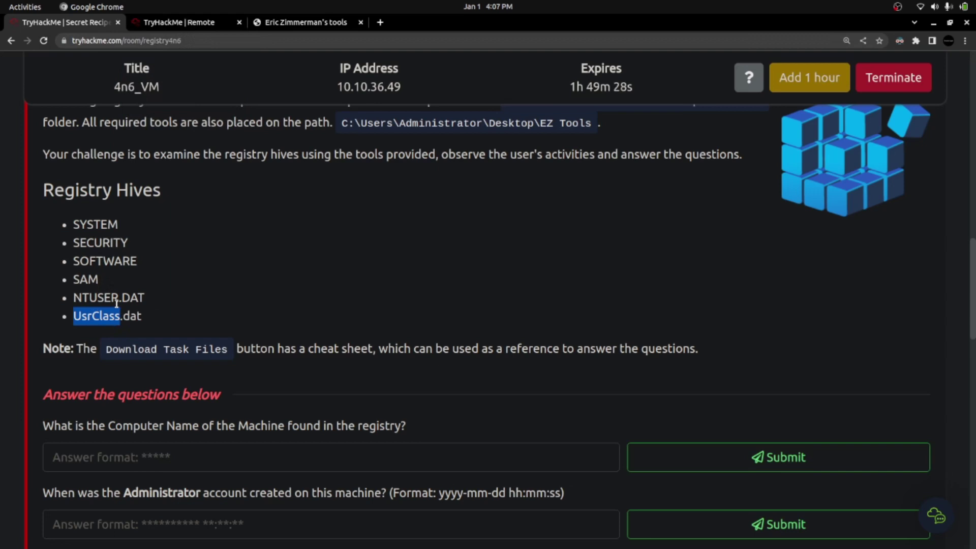
pyautogui.moveTo(45, 348); pyautogui.dragTo(695, 349)
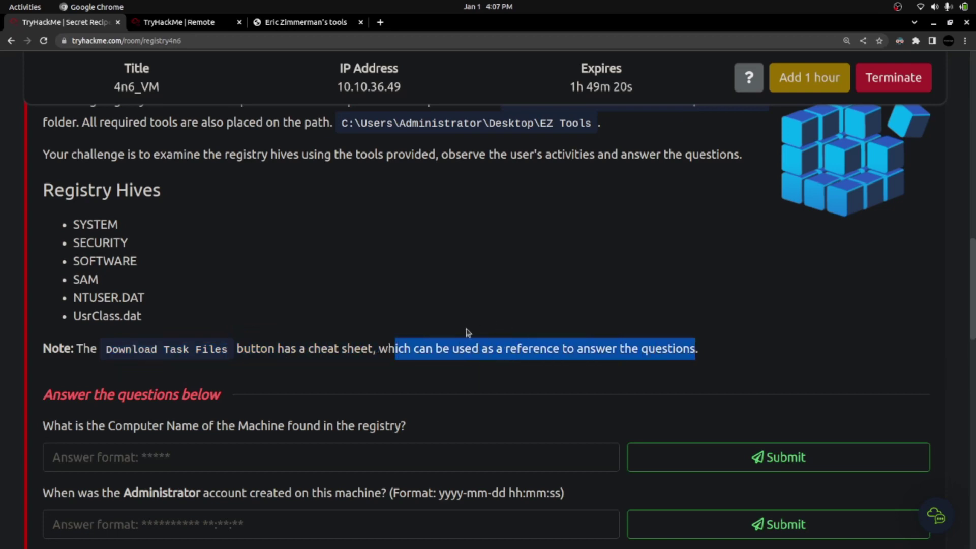
# Switch to the Windows Forensics Cheatsheet PDF, read the registry paths under System info and accounts, and skim the remaining sections.
pyautogui.hotkey('alt', 'Tab')
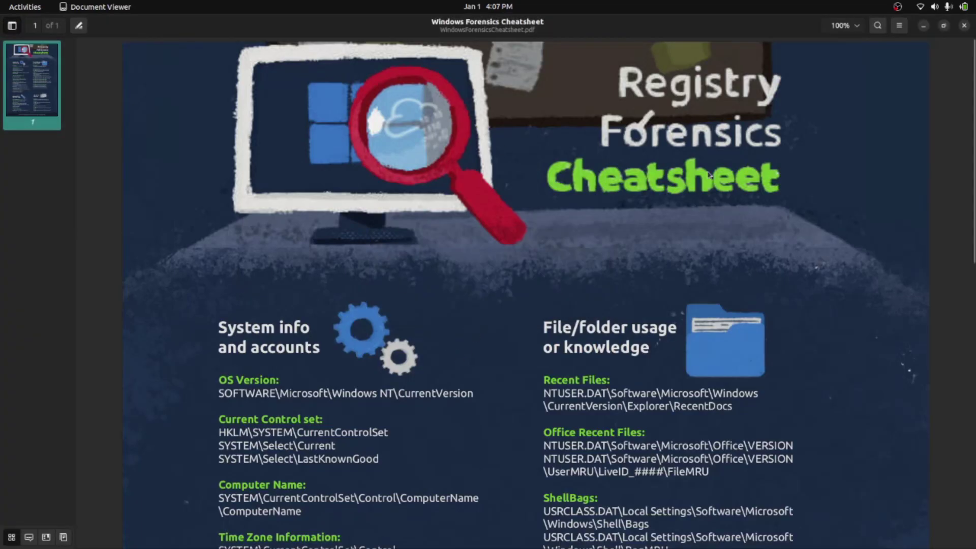
pyautogui.scroll(-5, 511, 239)
pyautogui.scroll(2, 523, 240)
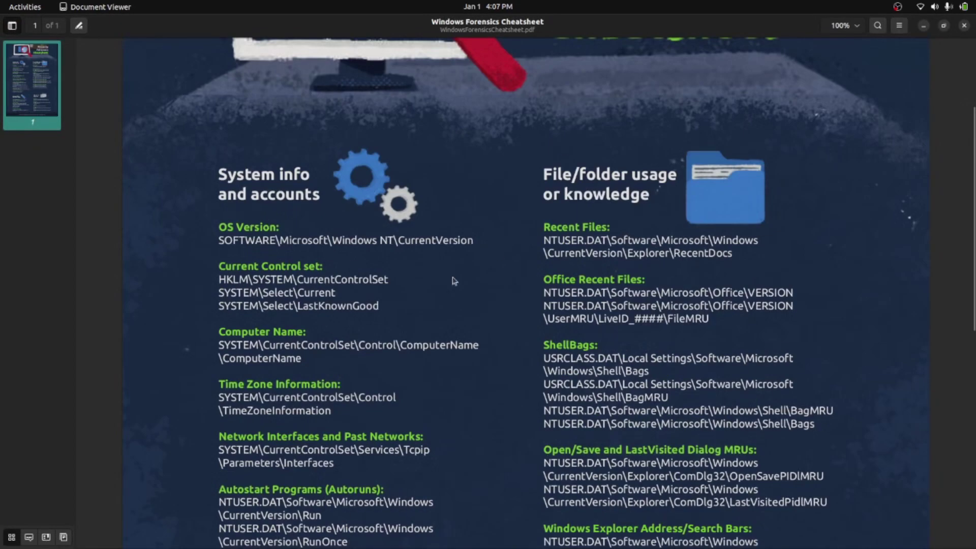
pyautogui.moveTo(231, 240); pyautogui.dragTo(478, 254)
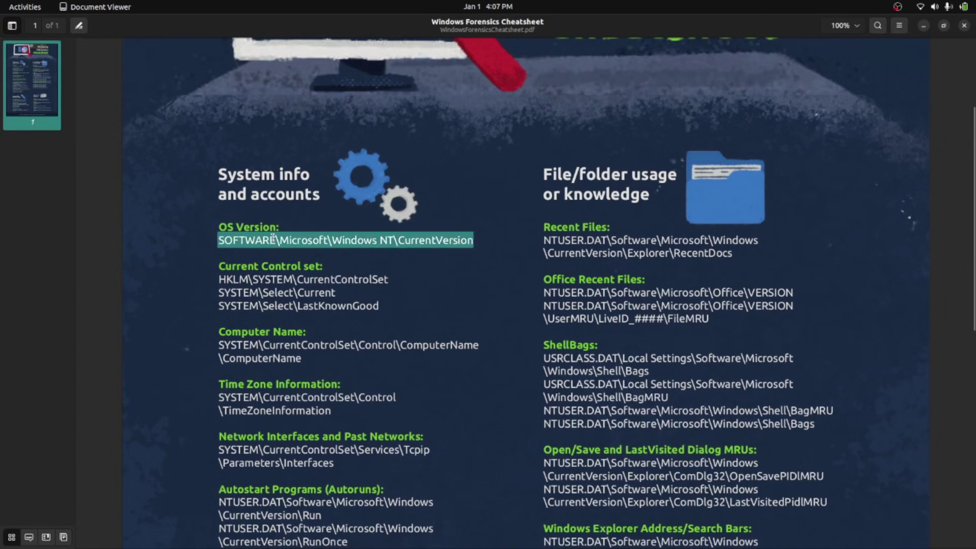
pyautogui.tripleClick(243, 224)
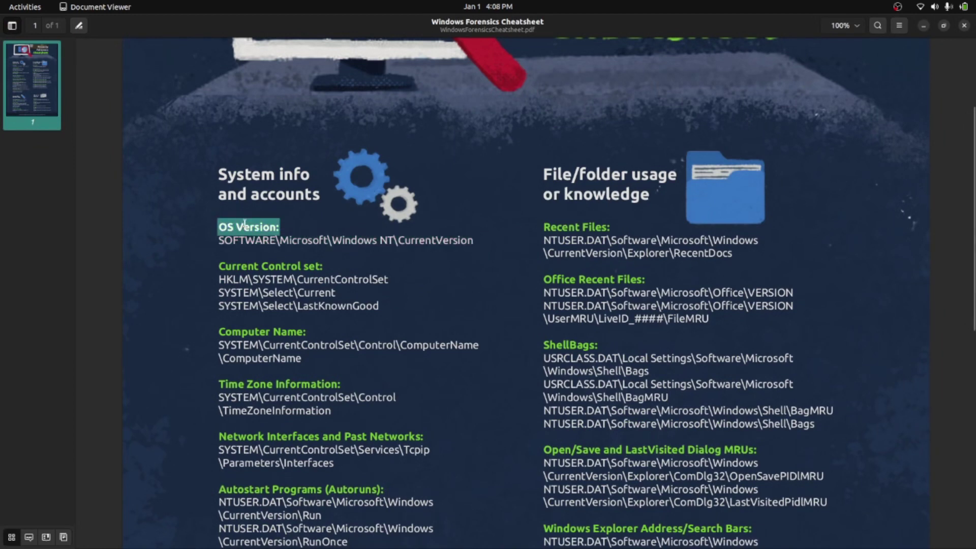
pyautogui.click(244, 224)
pyautogui.moveTo(217, 241); pyautogui.dragTo(474, 243)
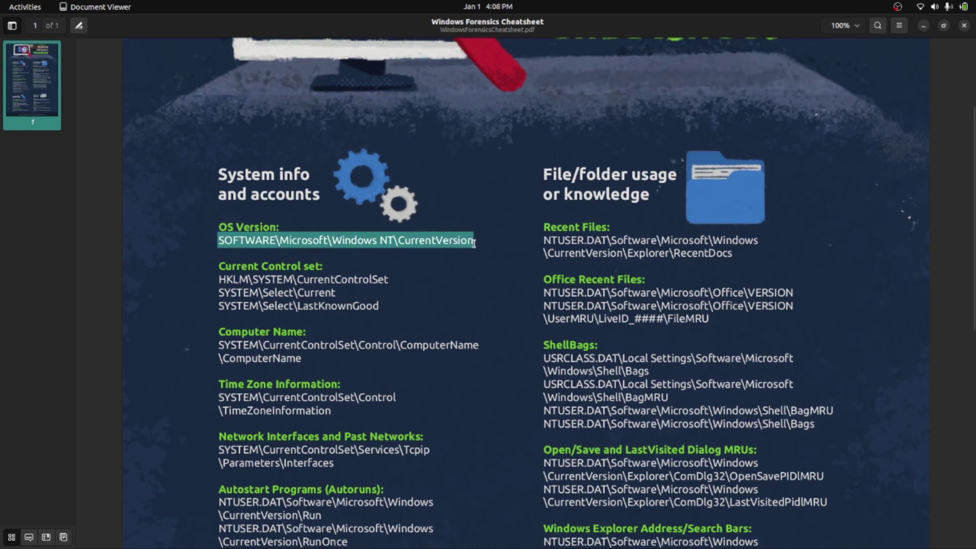
pyautogui.moveTo(224, 266); pyautogui.dragTo(331, 279)
pyautogui.tripleClick(280, 298)
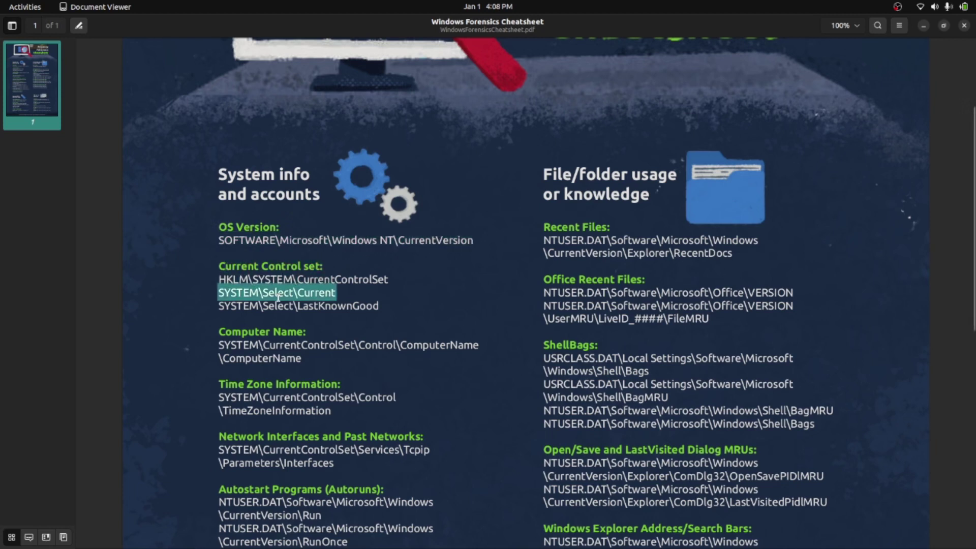
pyautogui.moveTo(231, 331); pyautogui.dragTo(329, 347)
pyautogui.scroll(-5, 350, 355)
pyautogui.scroll(7, 303, 257)
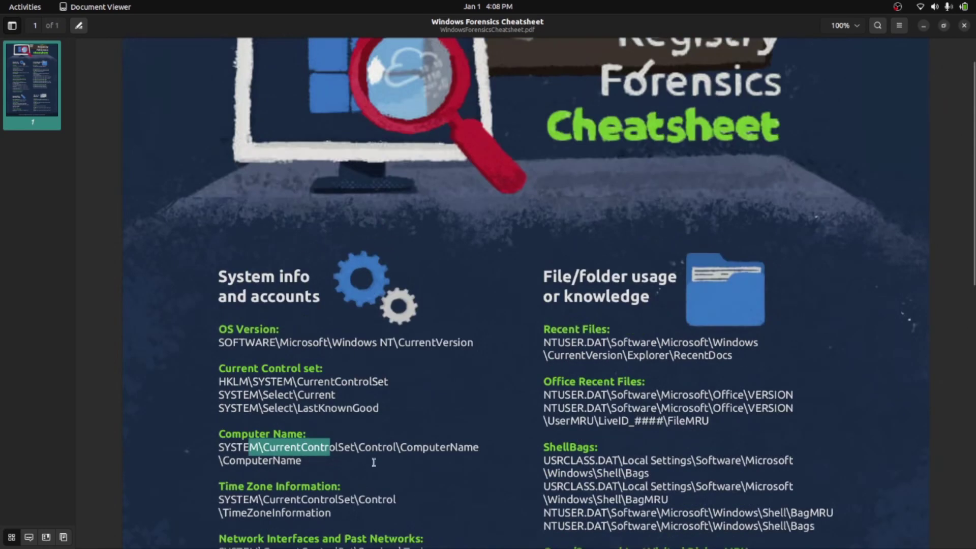
pyautogui.scroll(-5, 304, 289)
pyautogui.scroll(-7, 373, 370)
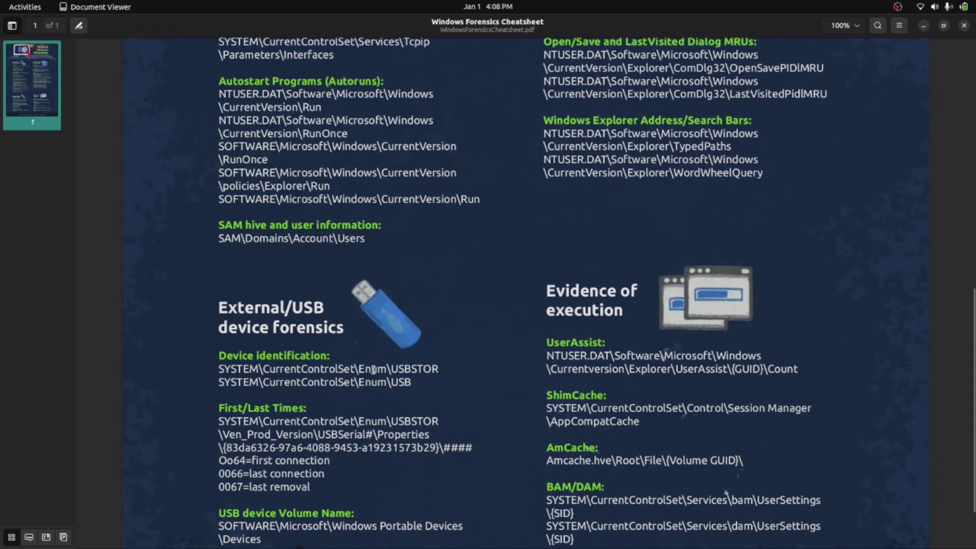
# Return to the room page in the browser and skim the Task 2 questions, checking the Artifacts folder on the remote machine.
pyautogui.hotkey('alt', 'Tab')
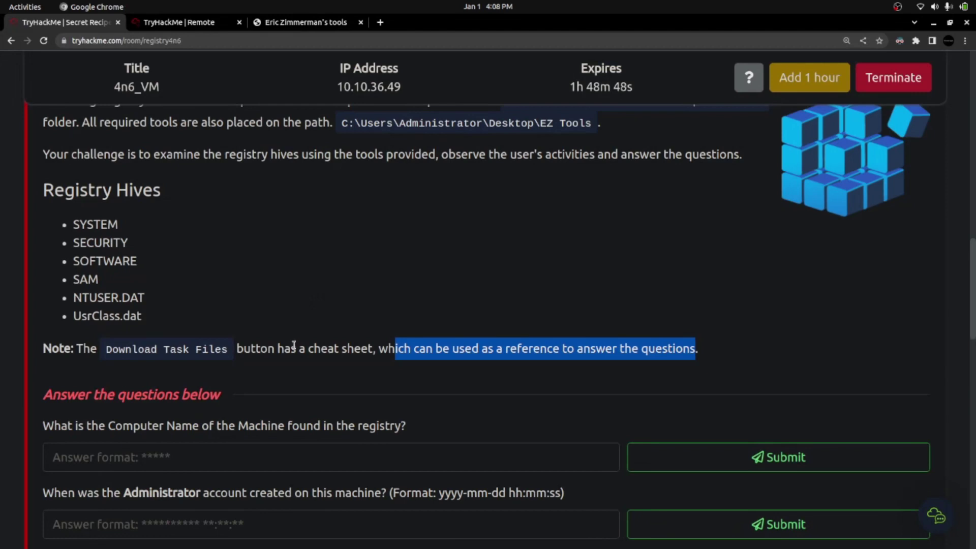
pyautogui.scroll(-10, 122, 377)
pyautogui.scroll(4, 131, 377)
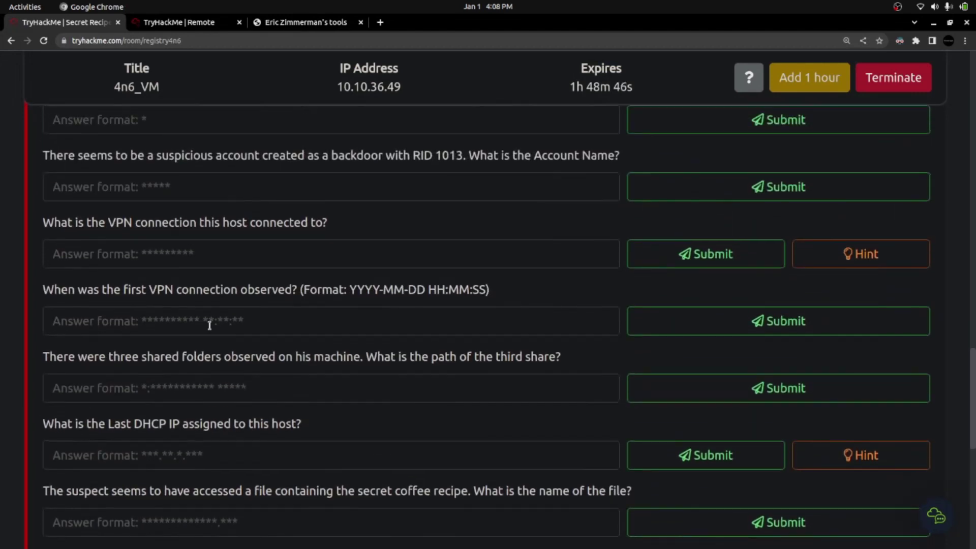
pyautogui.scroll(2, 349, 399)
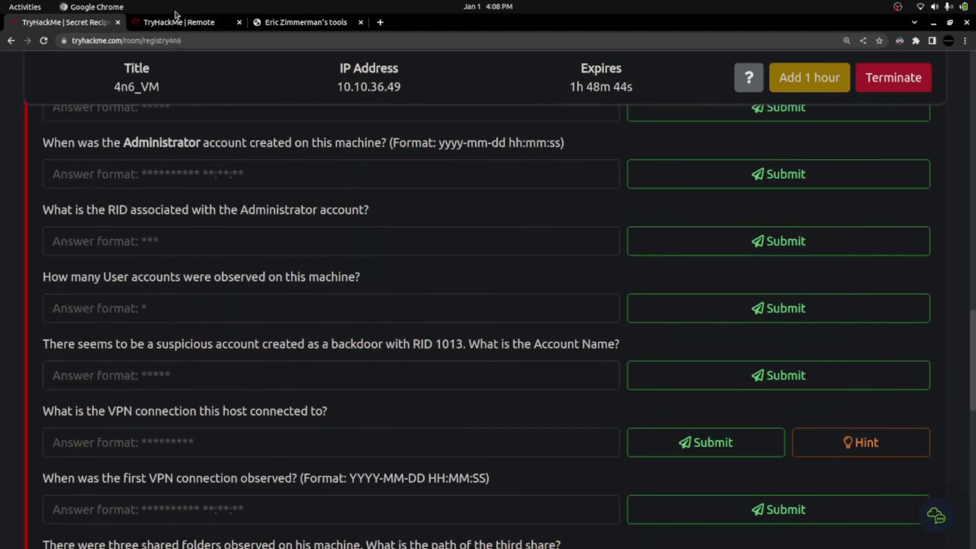
pyautogui.click(177, 22)
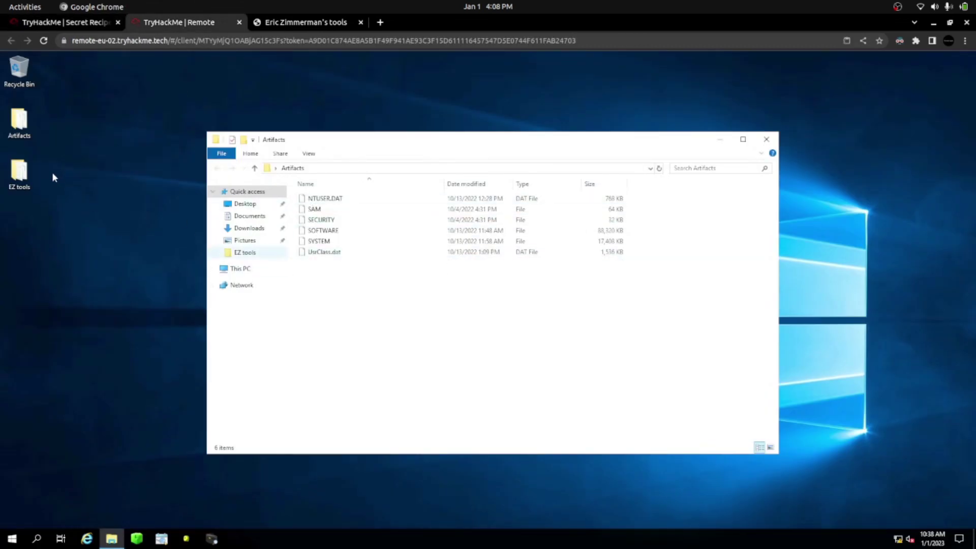
pyautogui.click(85, 24)
pyautogui.scroll(2, 191, 333)
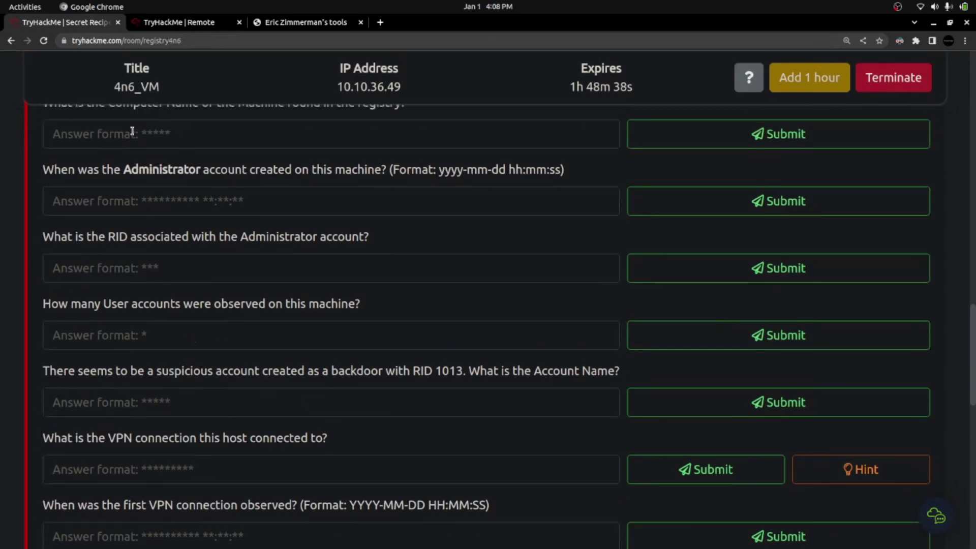
# Open the RegistryExplorer folder inside EZ tools on the remote machine and select the RegistryExplorer application.
pyautogui.click(186, 30)
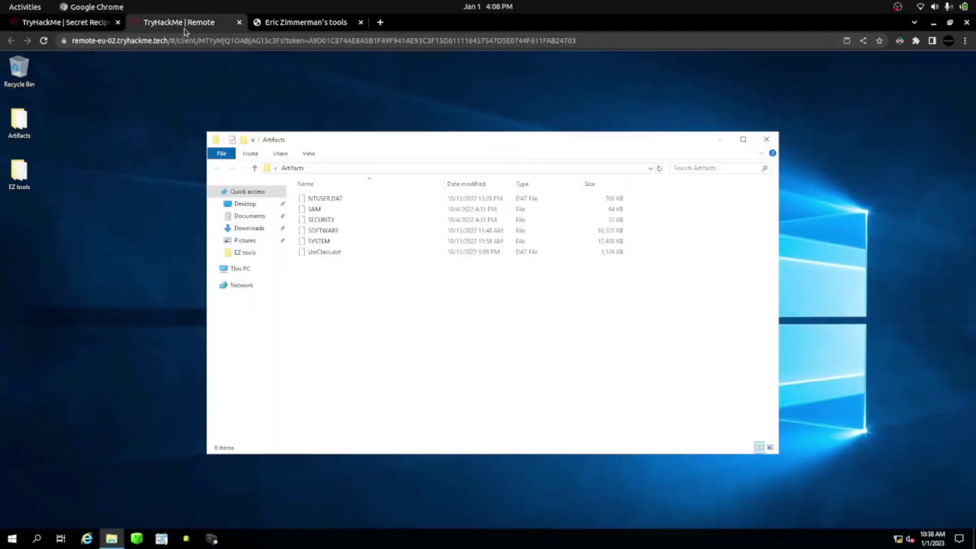
pyautogui.click(20, 186)
pyautogui.doubleClick(19, 186)
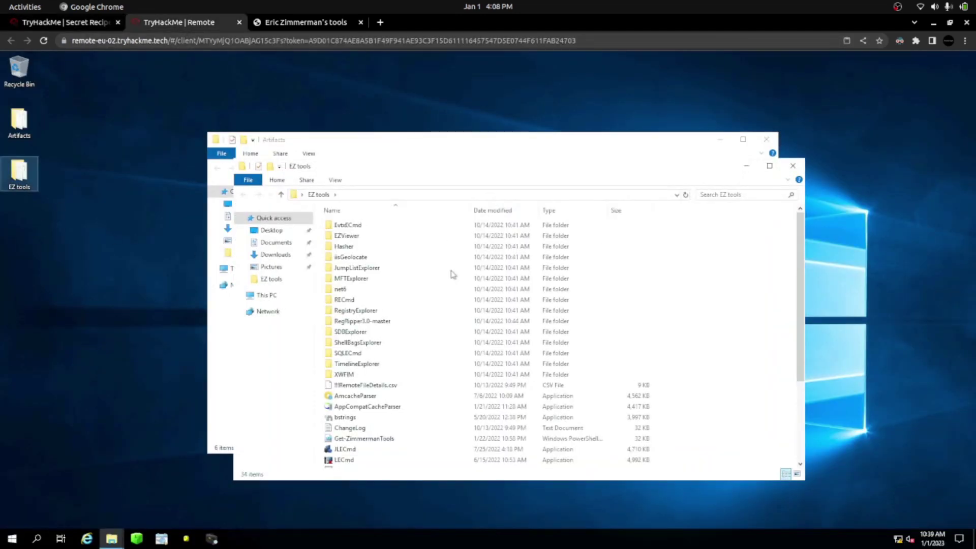
pyautogui.click(770, 166)
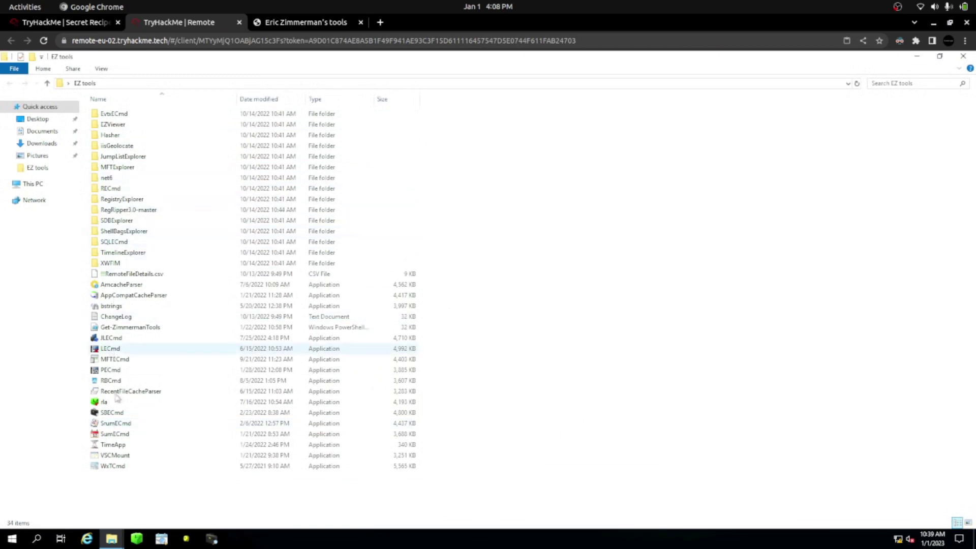
pyautogui.doubleClick(115, 200)
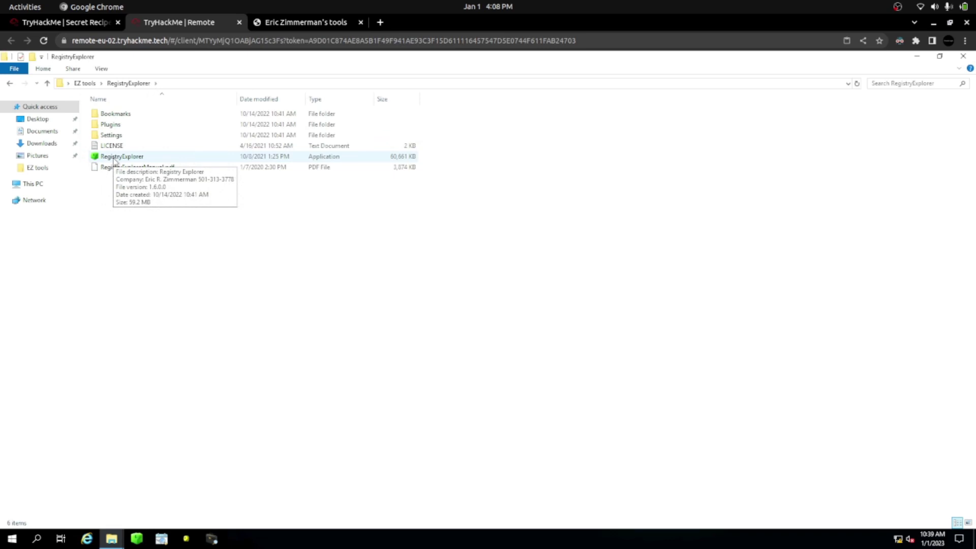
pyautogui.click(114, 162)
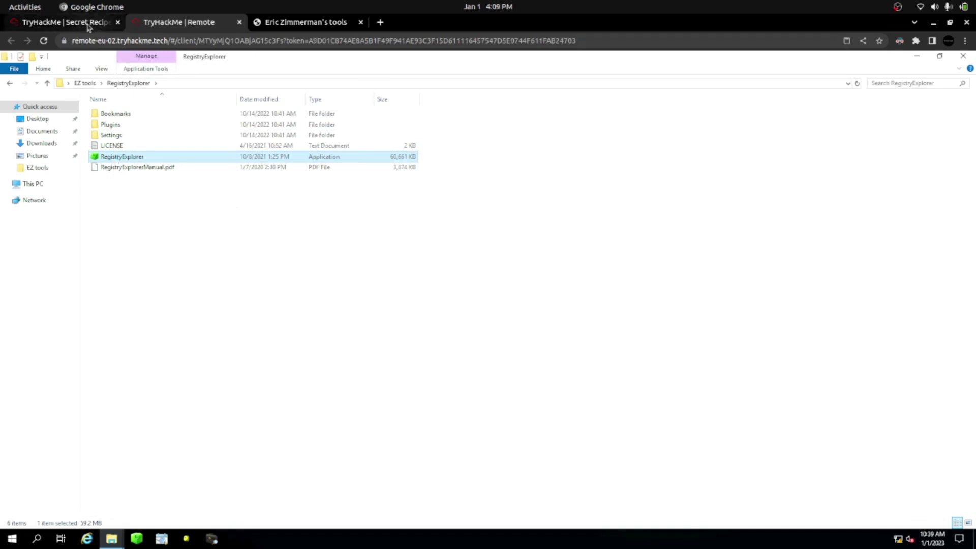
# Return to the room page and read the first question, about the computer name found in the registry.
pyautogui.click(63, 22)
pyautogui.scroll(2, 300, 354)
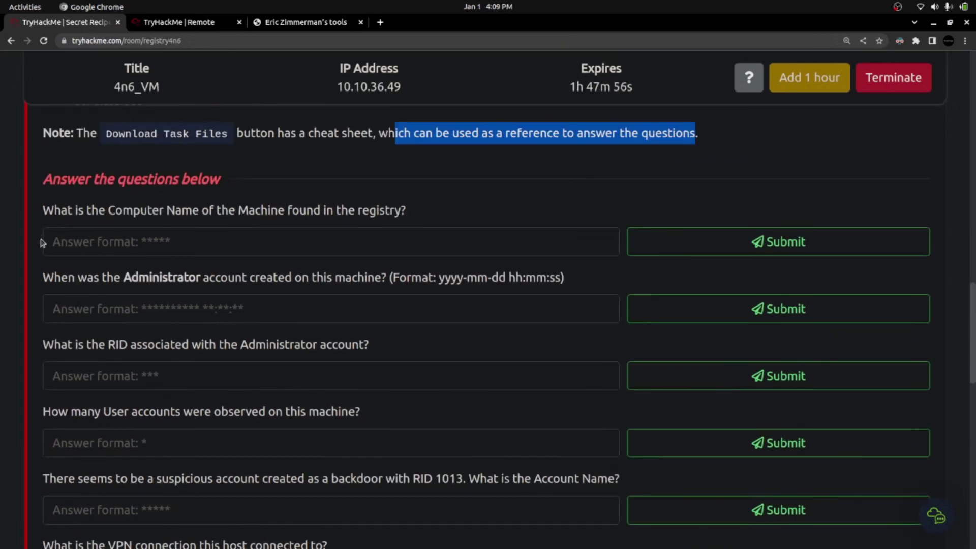
pyautogui.click(54, 179)
pyautogui.moveTo(54, 178); pyautogui.dragTo(232, 182)
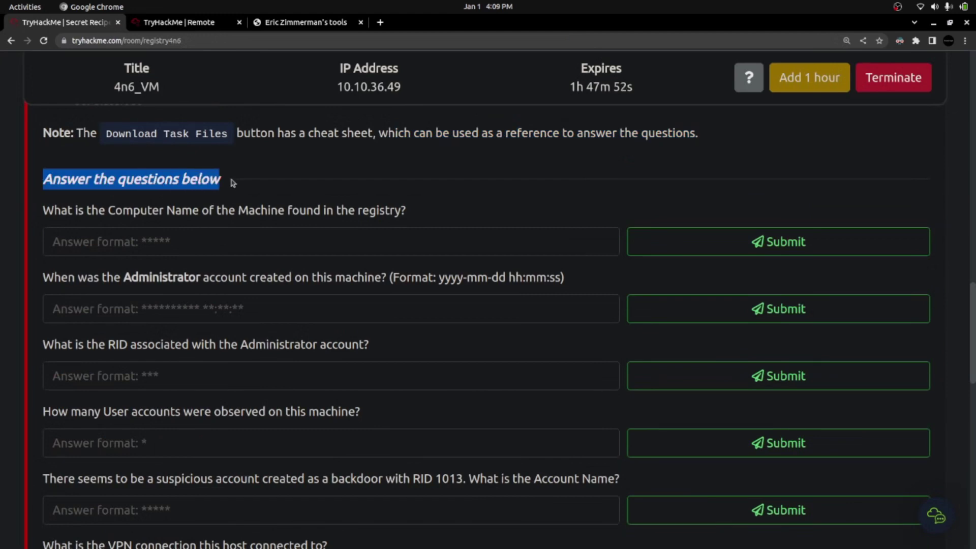
pyautogui.moveTo(44, 210); pyautogui.dragTo(402, 212)
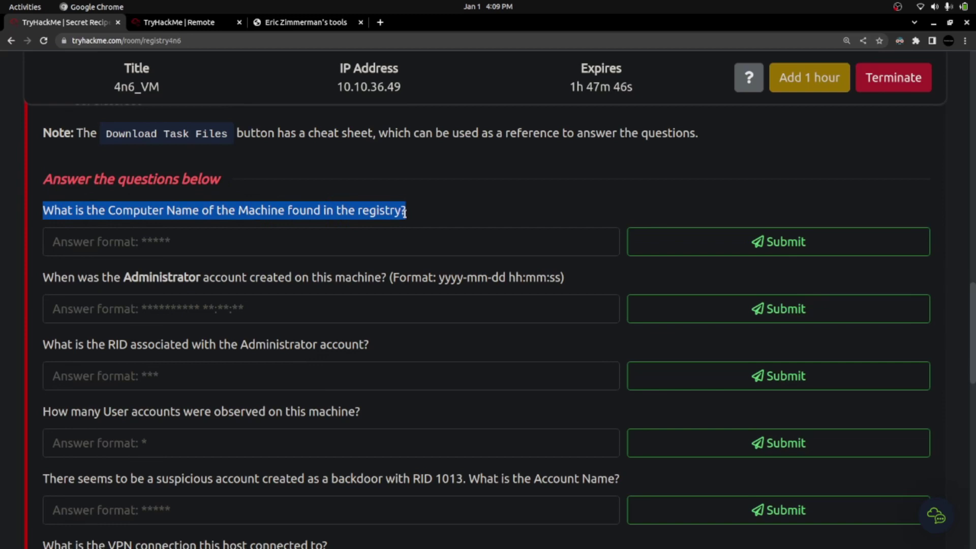
# Look up the Computer Name registry path in the Windows Forensics Cheatsheet PDF and return to the remote machine in the browser.
pyautogui.click(278, 25)
pyautogui.click(191, 24)
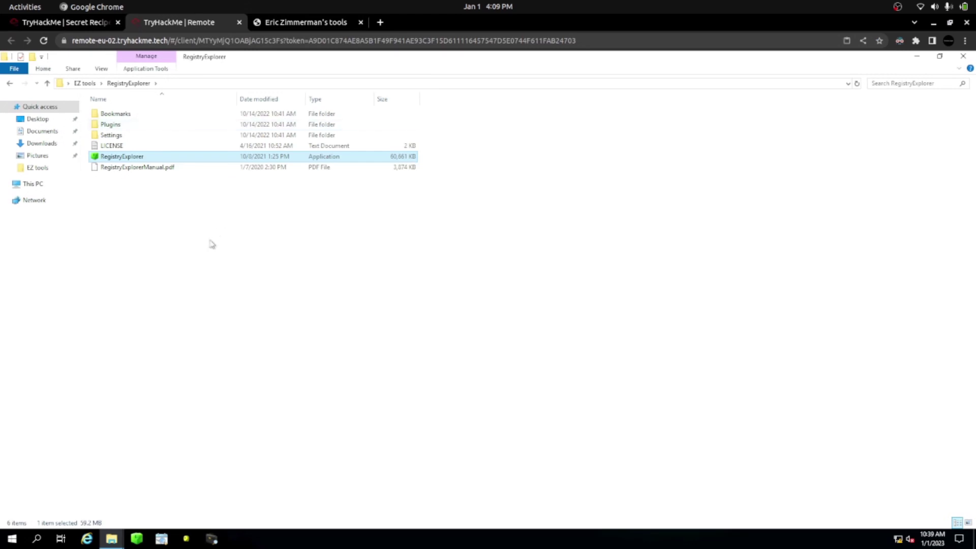
pyautogui.hotkey('alt', 'Tab')
pyautogui.scroll(10, 338, 279)
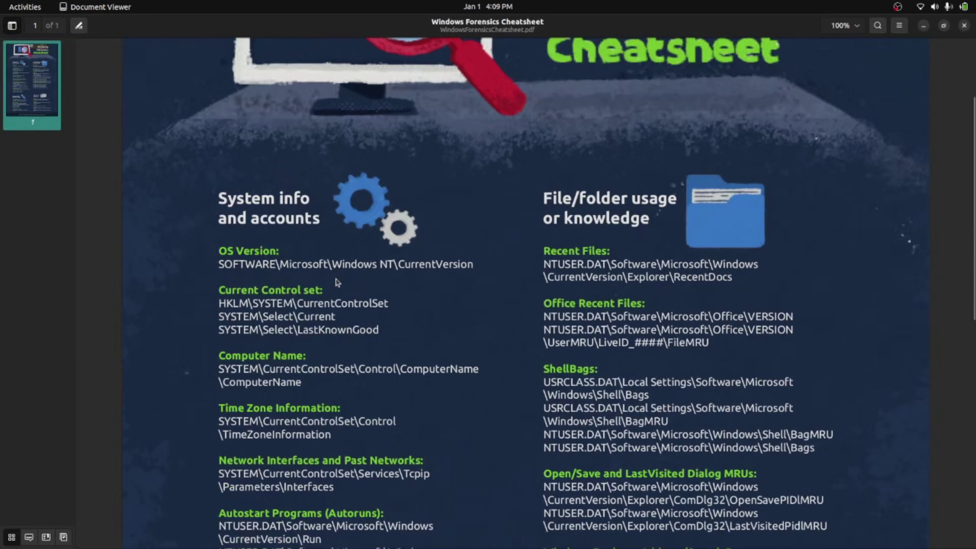
pyautogui.scroll(-3, 336, 279)
pyautogui.scroll(-2, 335, 278)
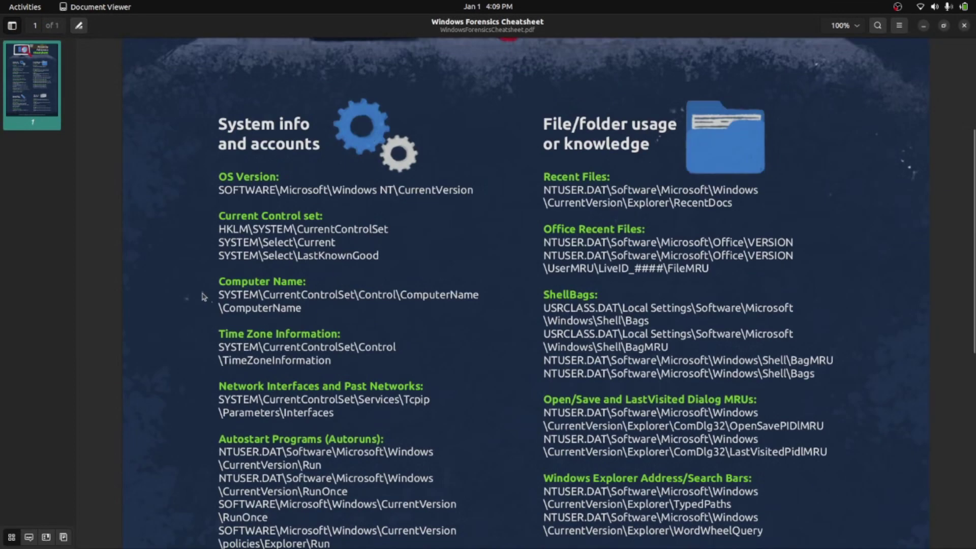
pyautogui.moveTo(218, 278); pyautogui.dragTo(310, 301)
pyautogui.click(301, 312)
pyautogui.moveTo(219, 295); pyautogui.dragTo(304, 308)
pyautogui.hotkey('alt', 'Tab')
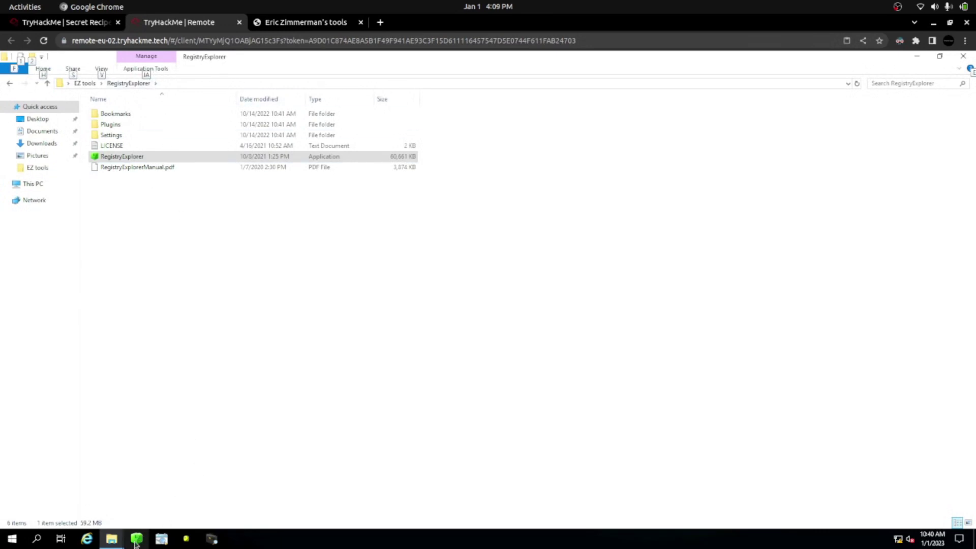
# Recheck the computer name question against the cheat sheet's Computer Name entry, passing by the remote RegistryExplorer folder before returning to the questions.
pyautogui.click(86, 28)
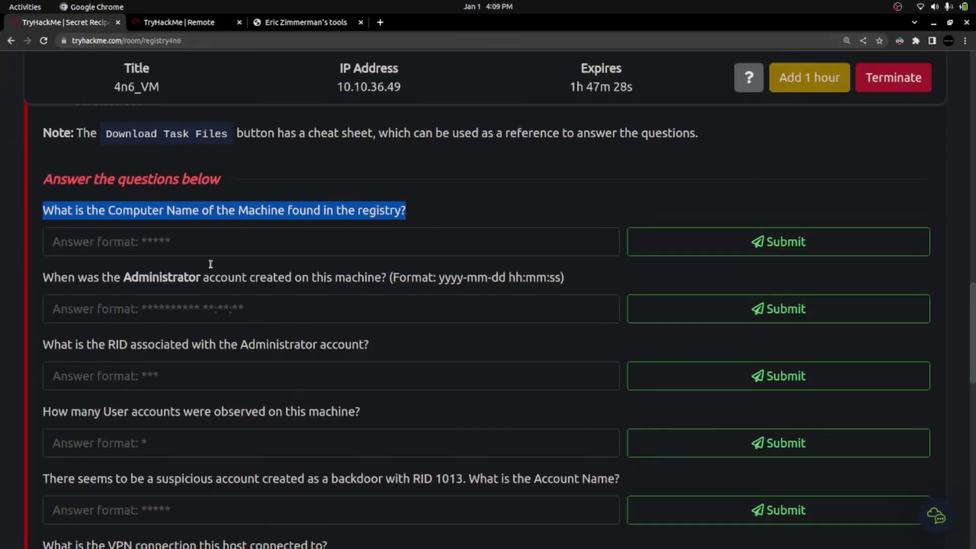
pyautogui.hotkey('alt', 'Tab')
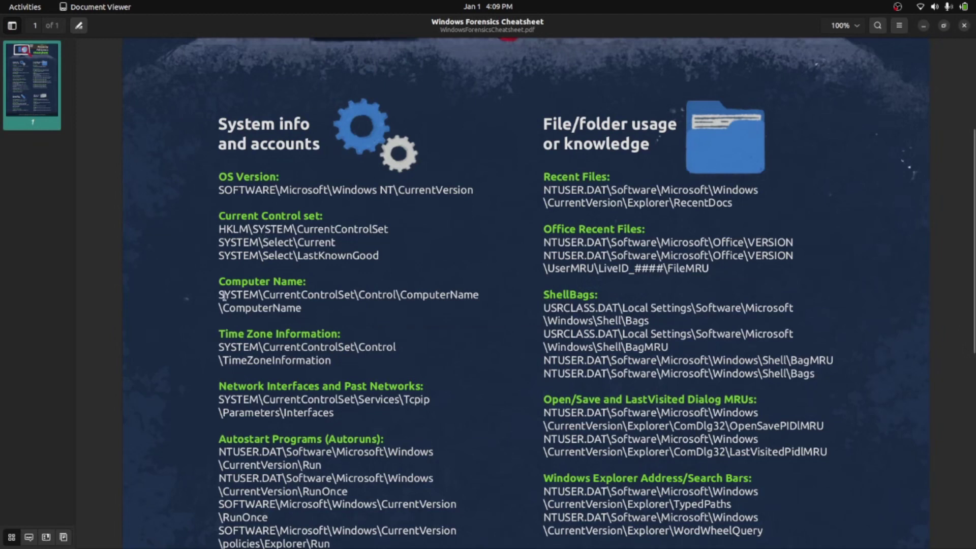
pyautogui.moveTo(224, 296); pyautogui.dragTo(307, 308)
pyautogui.tripleClick(257, 282)
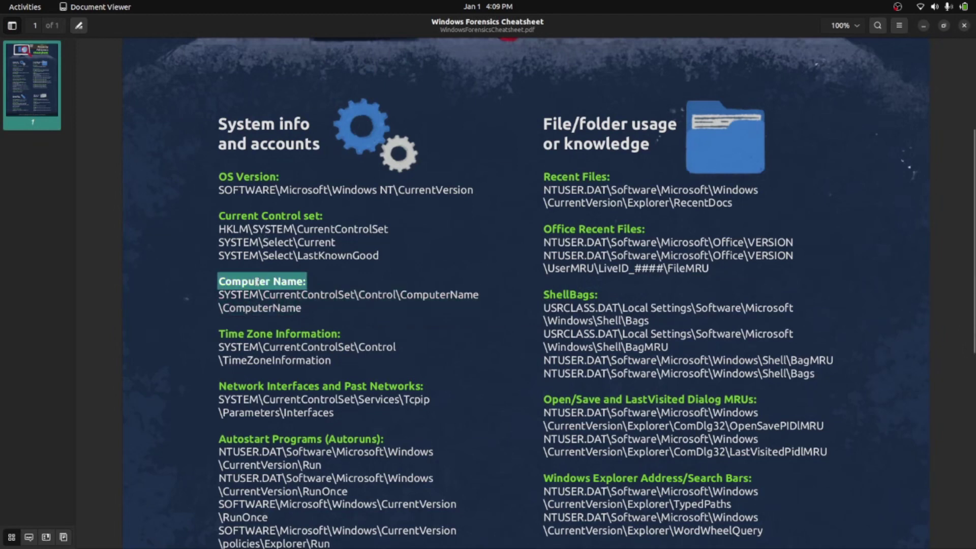
pyautogui.hotkey('alt', 'Tab')
pyautogui.click(178, 23)
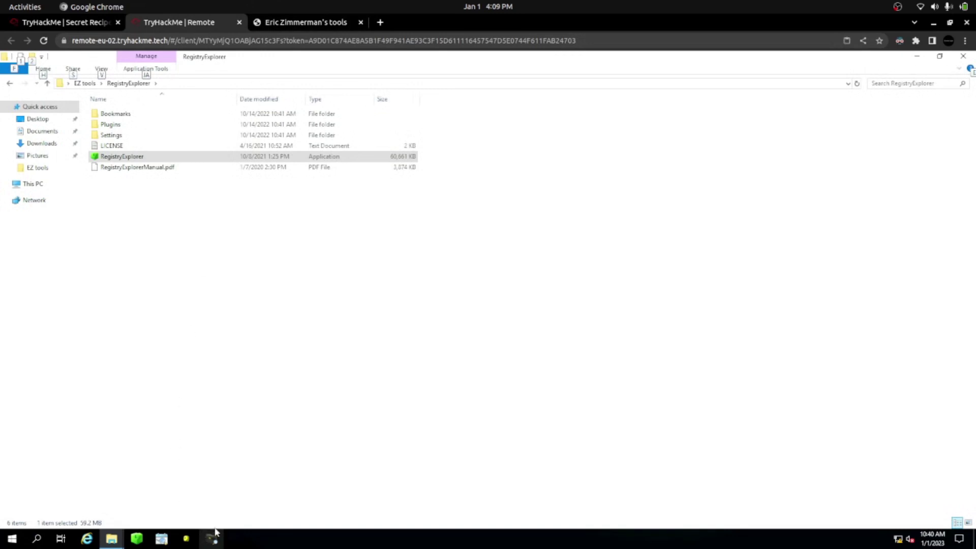
pyautogui.click(148, 309)
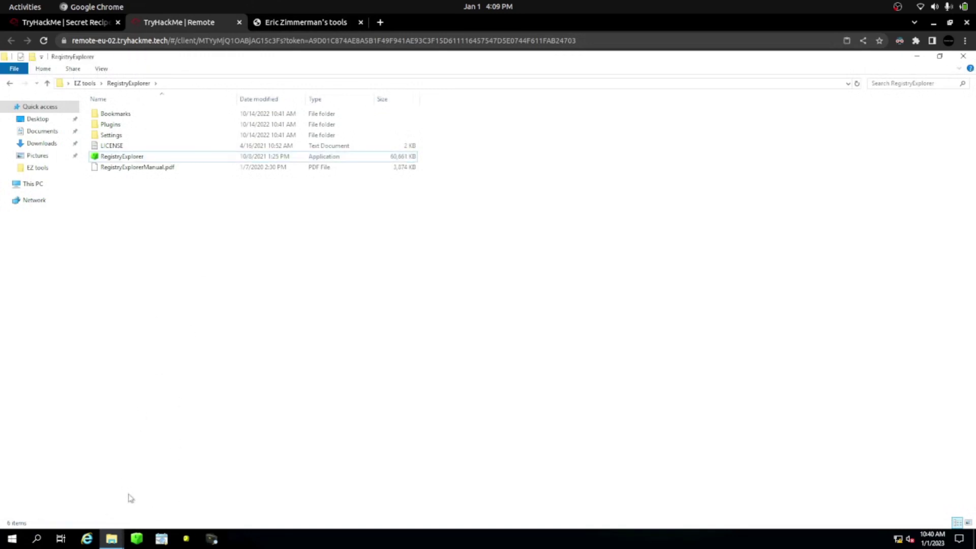
pyautogui.click(93, 24)
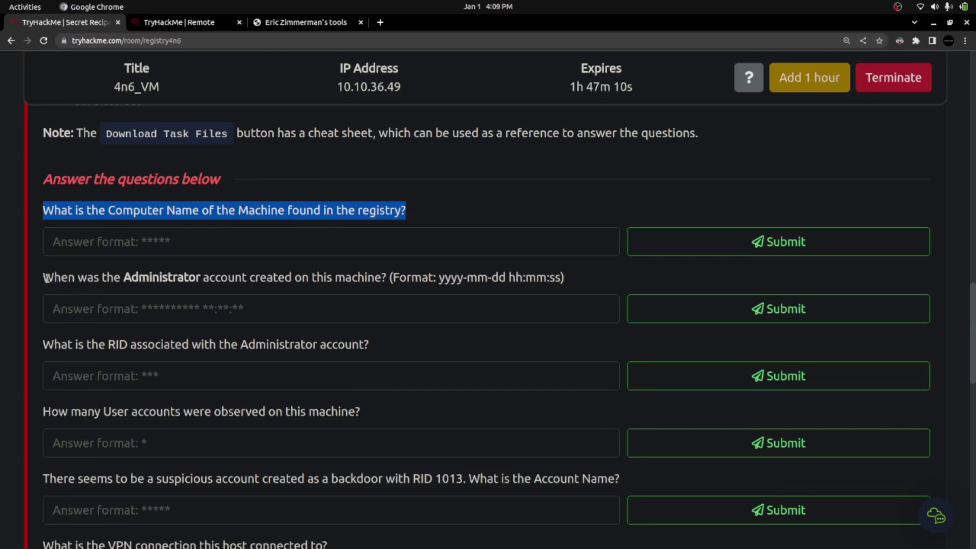
# Read the questions about when the Administrator account was created and which RID is associated with it.
pyautogui.moveTo(45, 278); pyautogui.dragTo(562, 278)
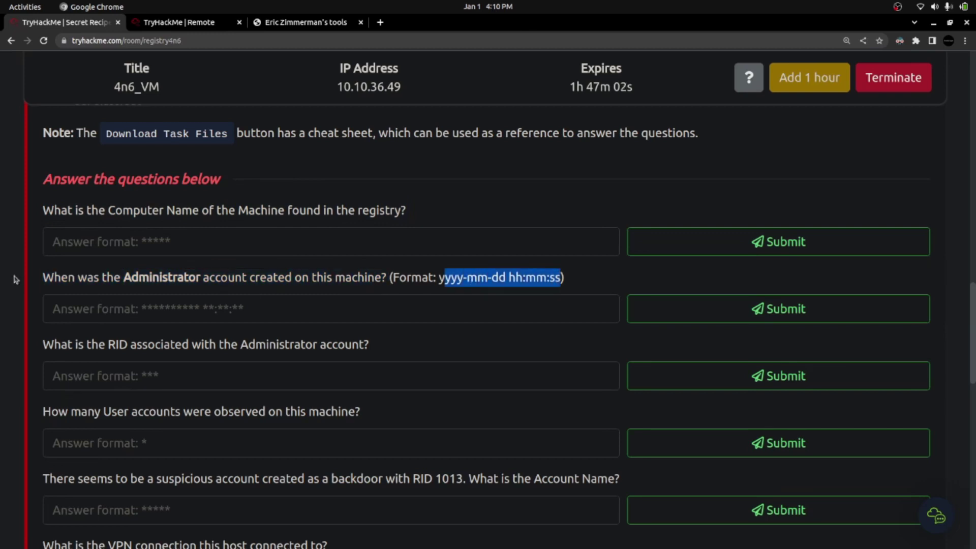
pyautogui.moveTo(46, 275); pyautogui.dragTo(389, 278)
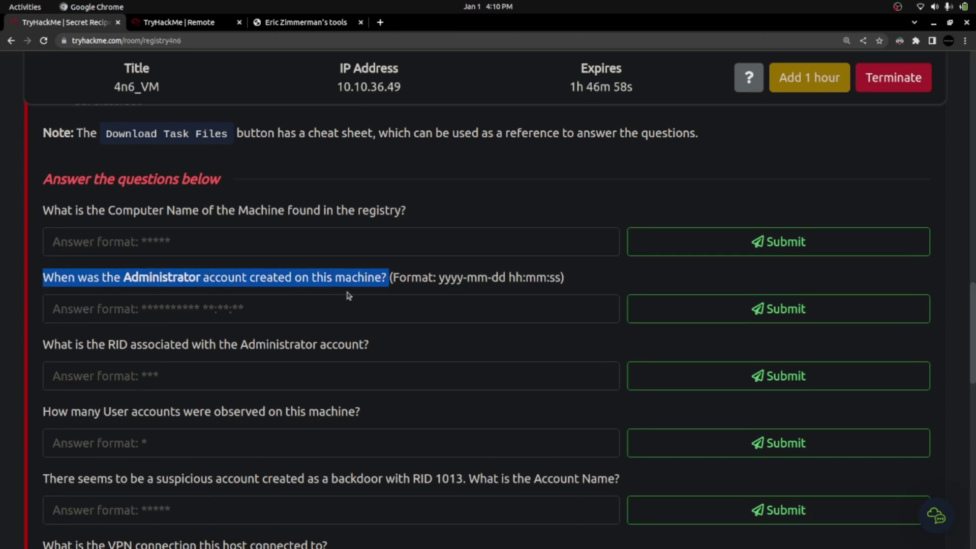
pyautogui.moveTo(44, 345); pyautogui.dragTo(370, 347)
pyautogui.doubleClick(117, 346)
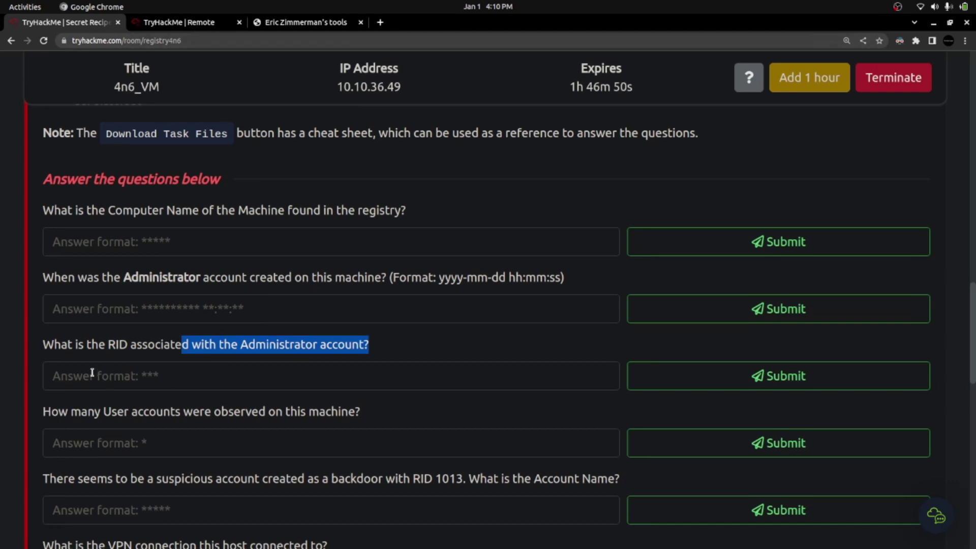
pyautogui.moveTo(84, 344); pyautogui.dragTo(130, 344)
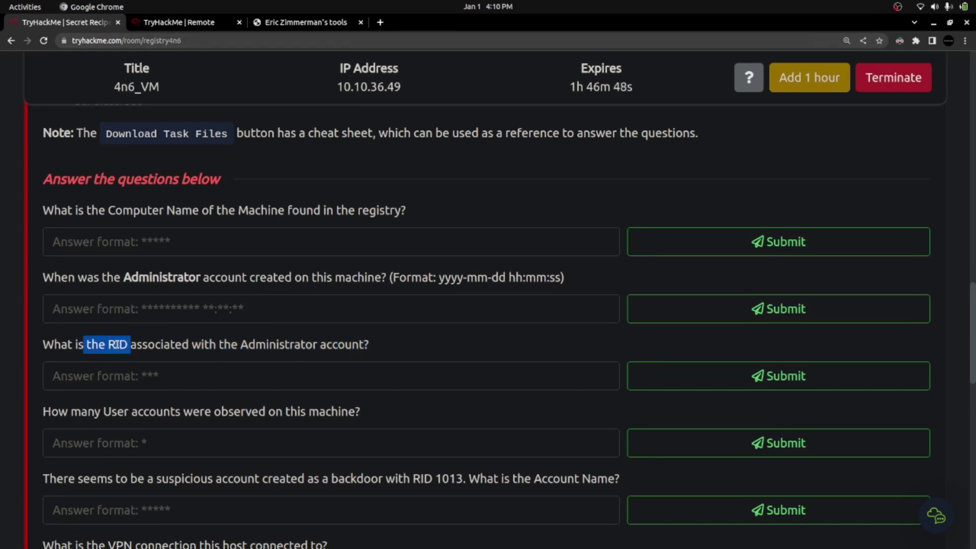
pyautogui.doubleClick(117, 345)
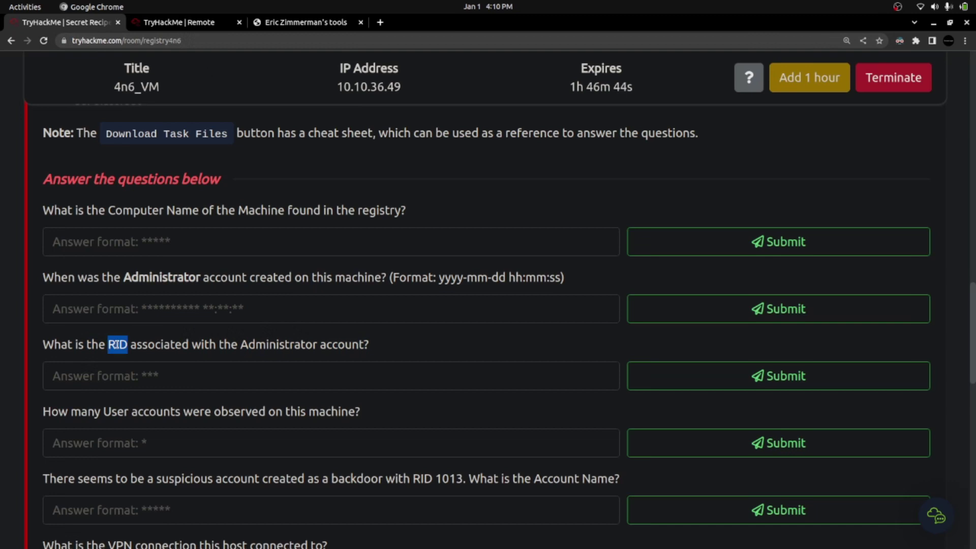
pyautogui.moveTo(92, 344); pyautogui.dragTo(289, 345)
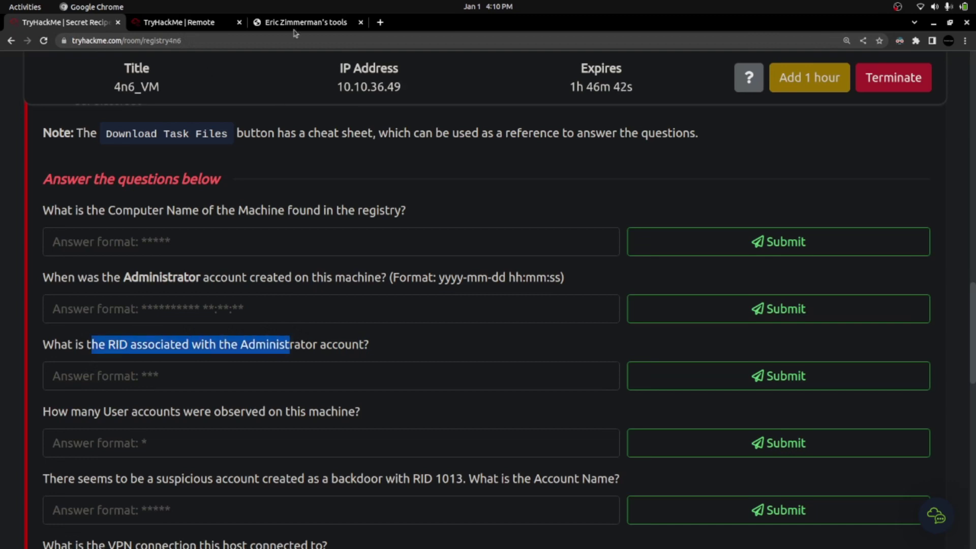
# Switch to the remote machine, bring up Registry Explorer and maximize its window.
pyautogui.click(192, 26)
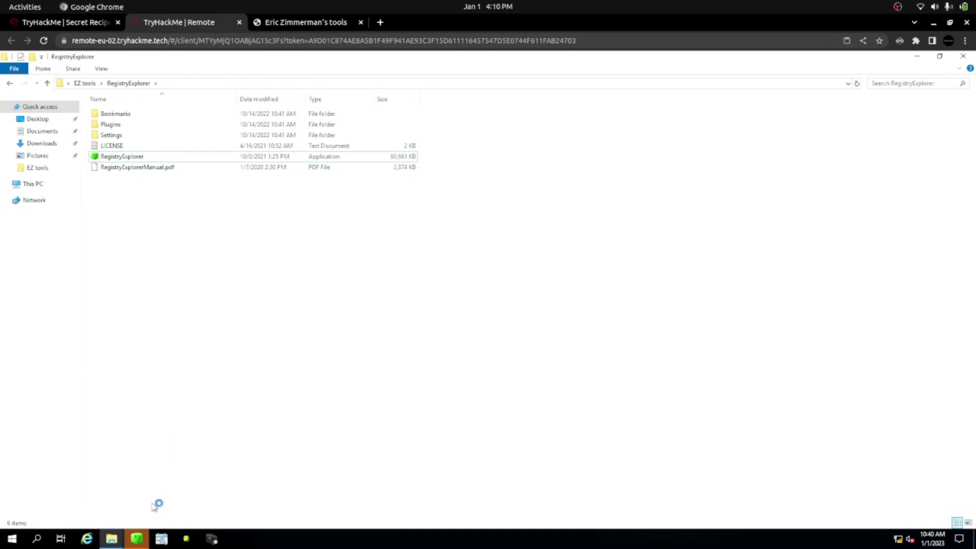
pyautogui.click(135, 543)
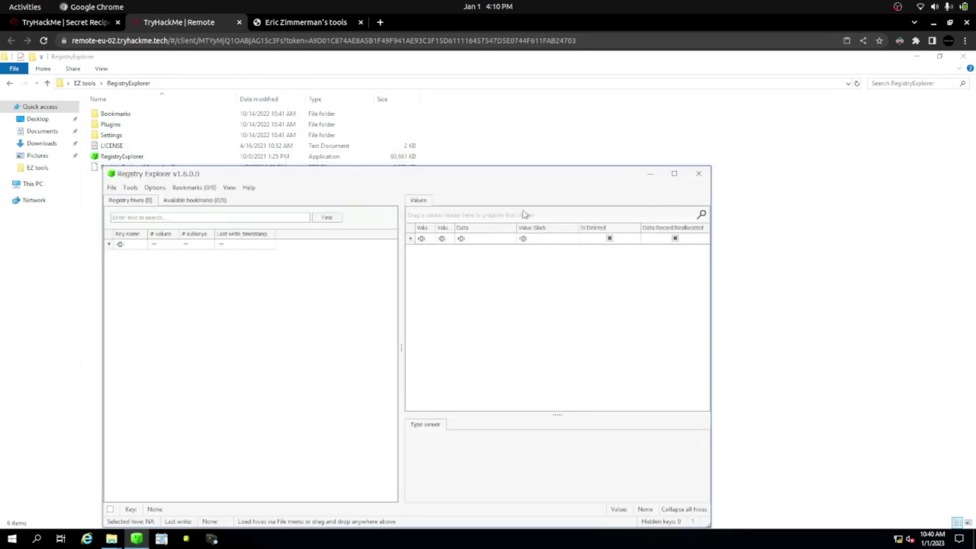
pyautogui.click(675, 175)
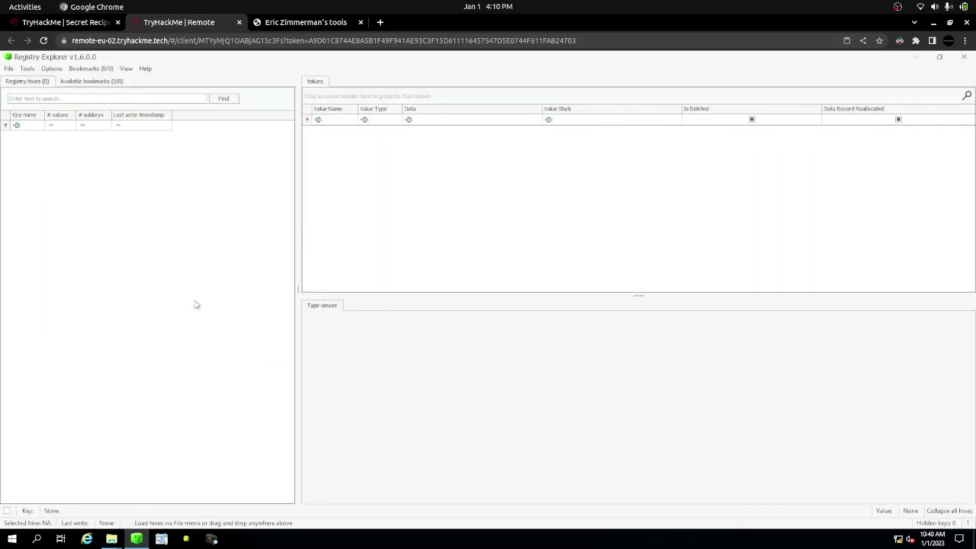
# Load the NTUSER.DAT, SAM, SECURITY, SOFTWARE and SYSTEM hives from the Artifacts folder on the Desktop.
pyautogui.click(9, 69)
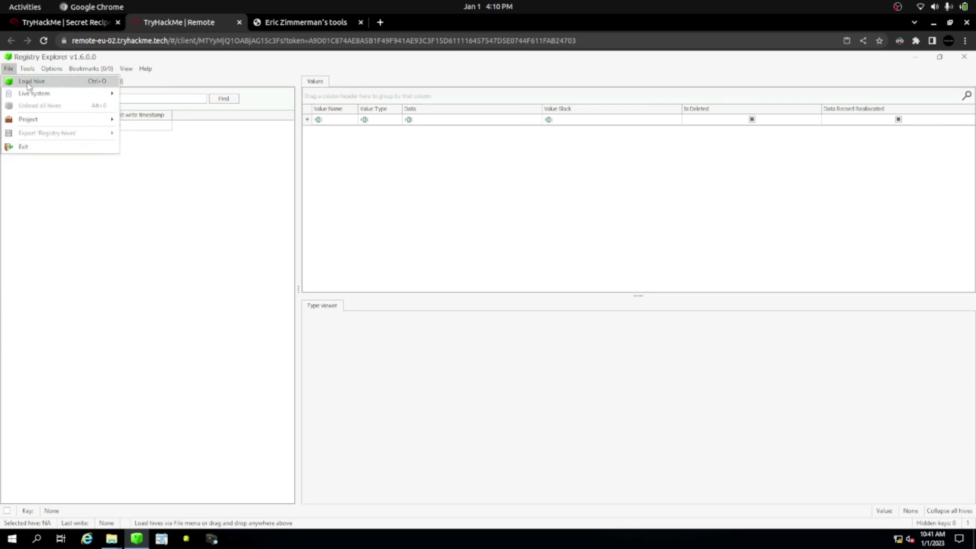
pyautogui.moveTo(31, 97)
pyautogui.click(28, 82)
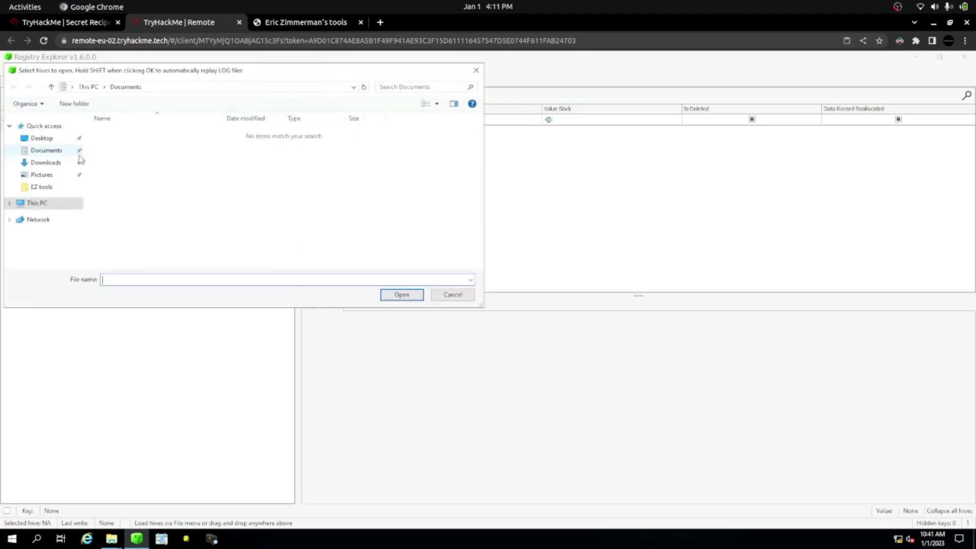
pyautogui.click(44, 142)
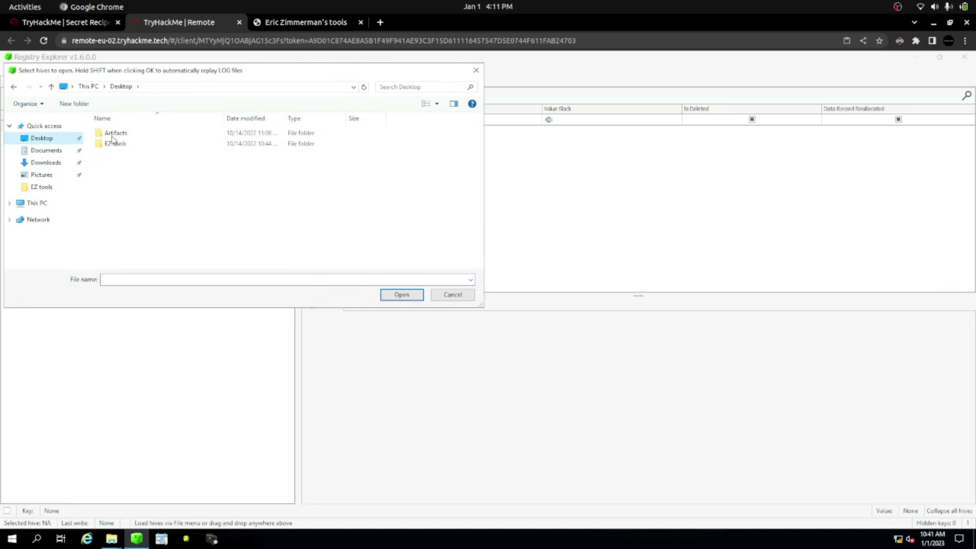
pyautogui.click(112, 138)
pyautogui.doubleClick(112, 136)
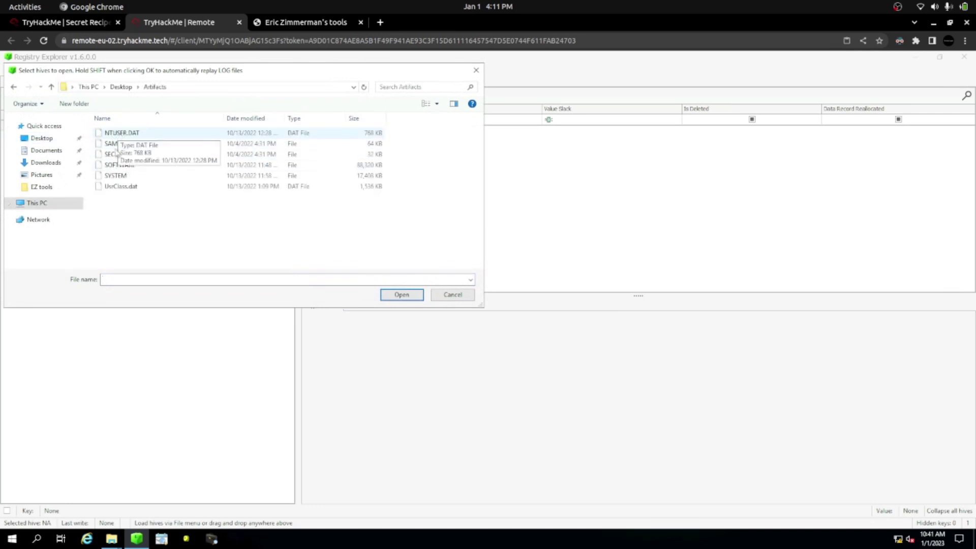
pyautogui.keyDown('shift'); pyautogui.click(115, 176); pyautogui.keyUp('shift')
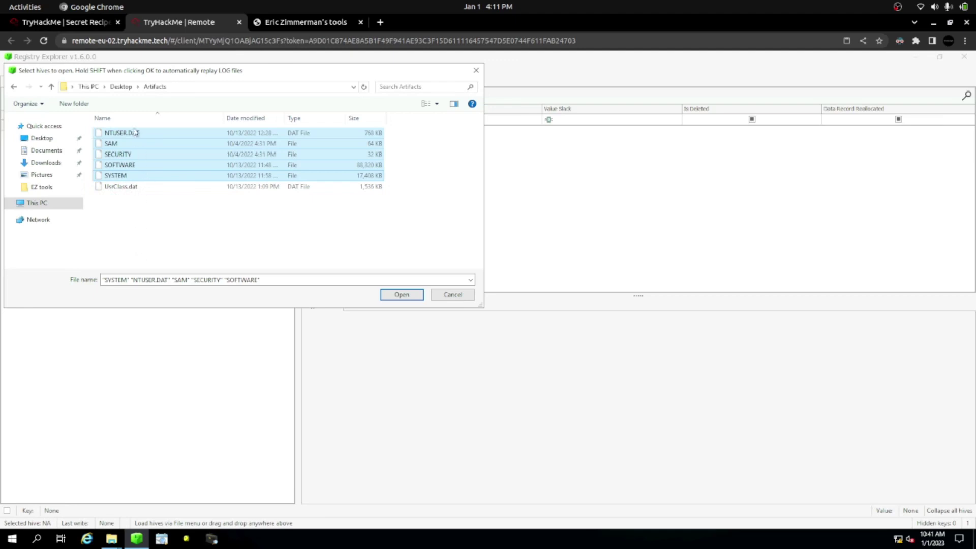
pyautogui.click(405, 299)
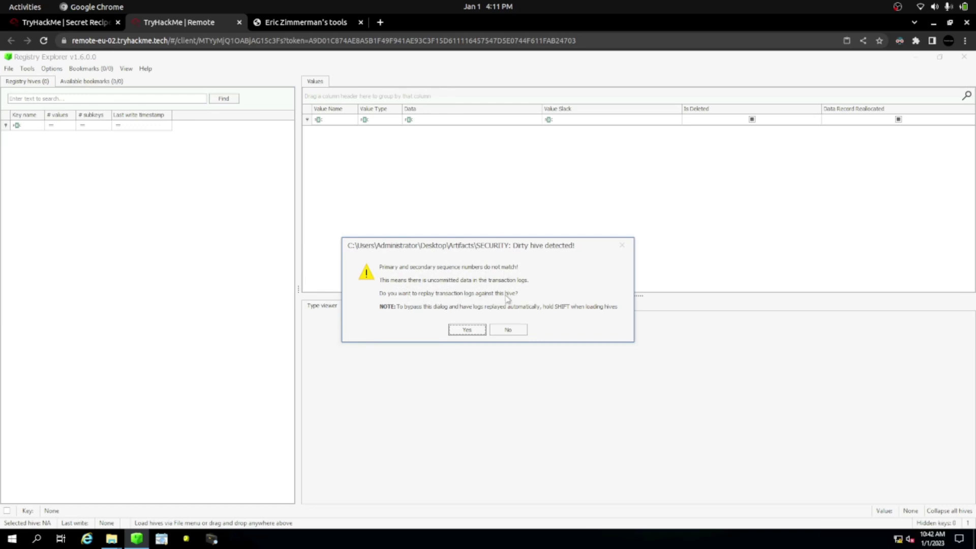
# Load the dirty SECURITY hive without replaying its transaction logs, and sort the hive tree by key name.
pyautogui.click(503, 330)
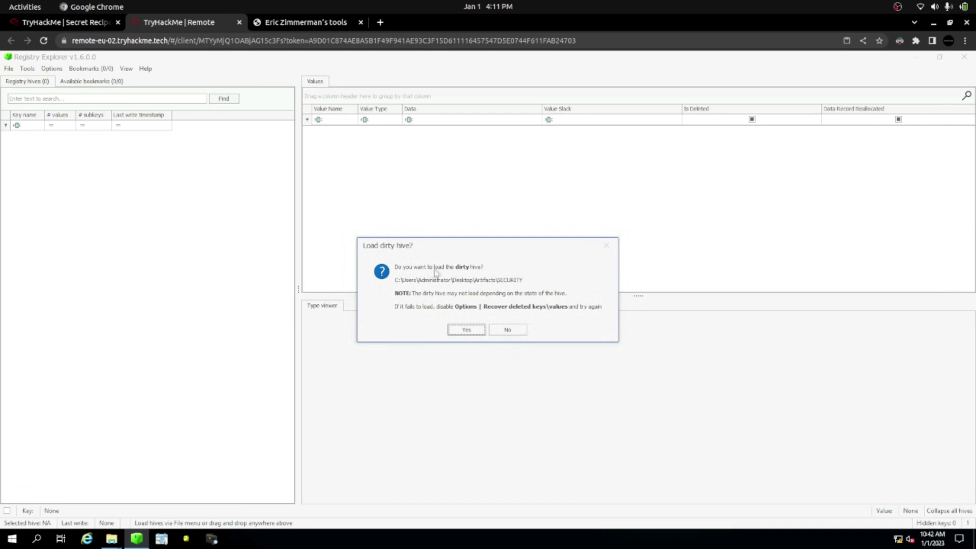
pyautogui.click(476, 330)
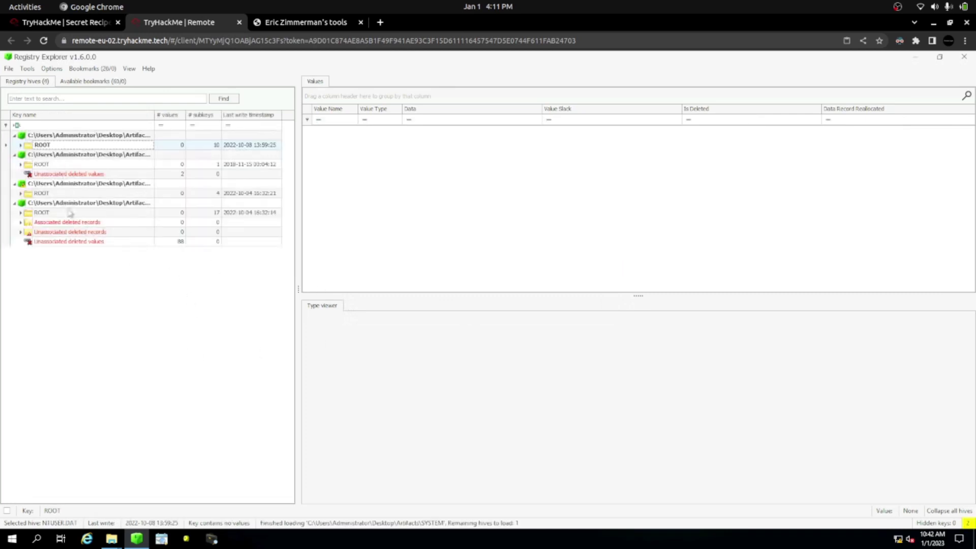
pyautogui.click(151, 115)
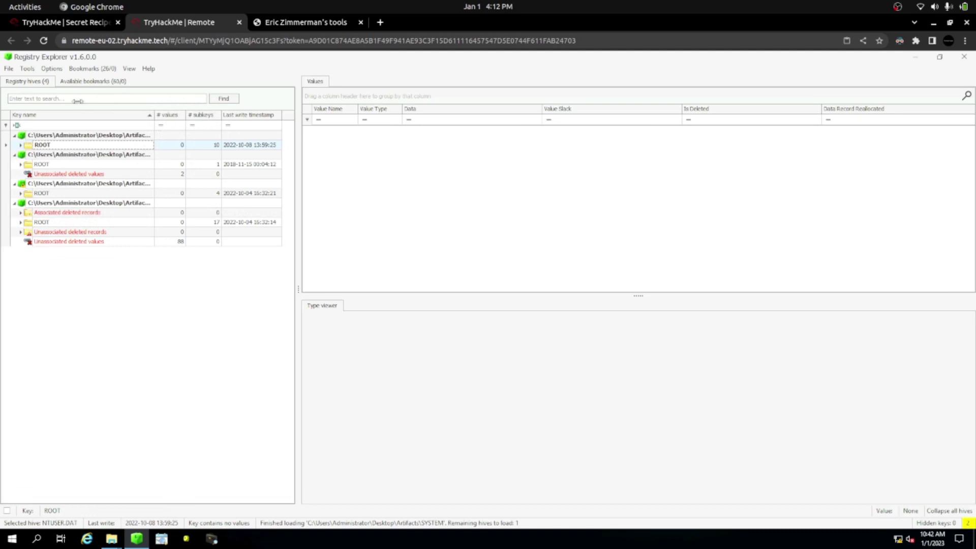
# Increase the font size in the Registry Explorer preferences and save the change.
pyautogui.click(51, 69)
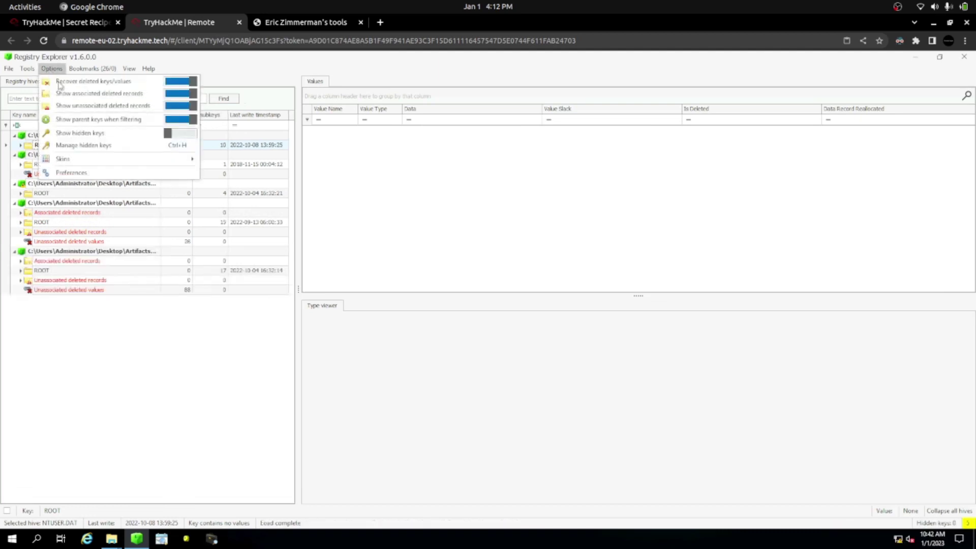
pyautogui.click(67, 173)
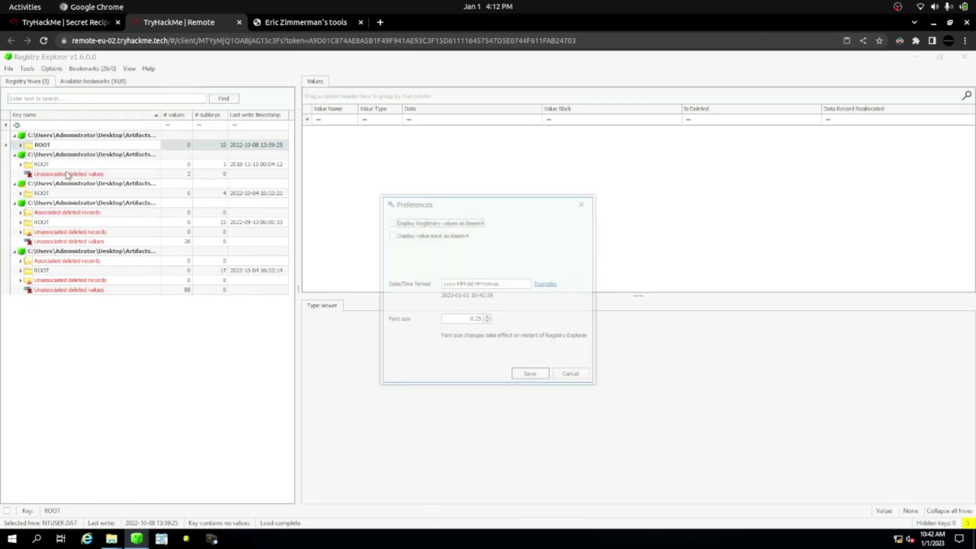
pyautogui.click(487, 317)
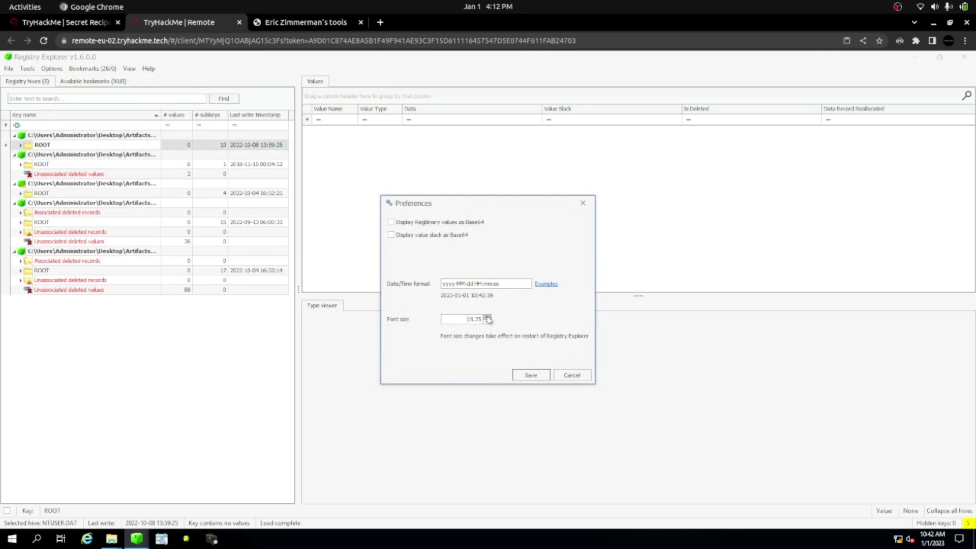
pyautogui.click(534, 377)
pyautogui.click(531, 375)
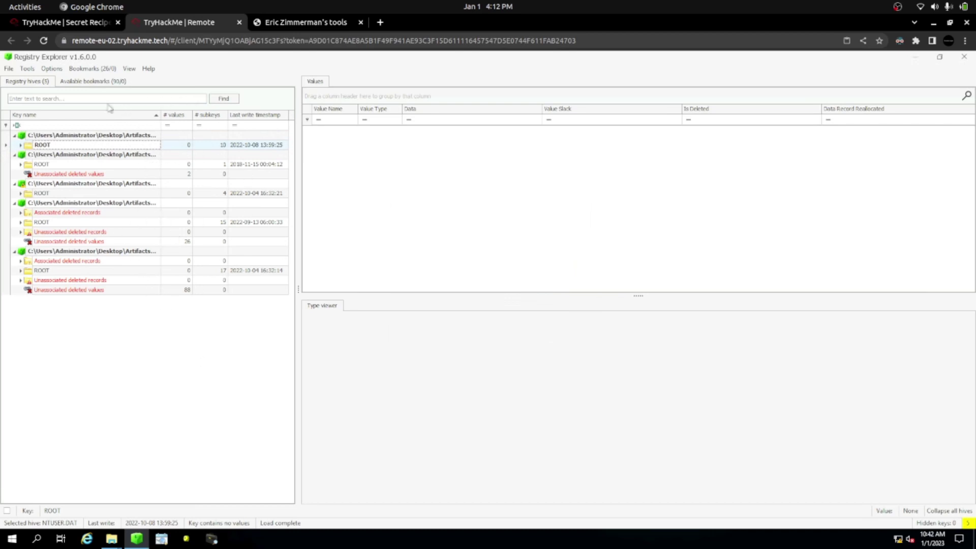
# Exit Registry Explorer so the font size change can take effect on restart.
pyautogui.click(8, 68)
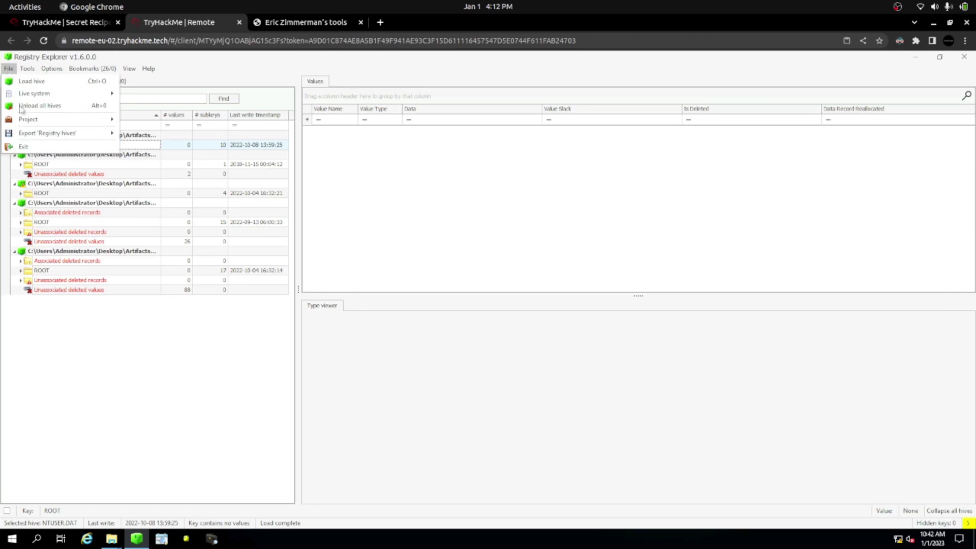
pyautogui.click(25, 148)
pyautogui.click(464, 316)
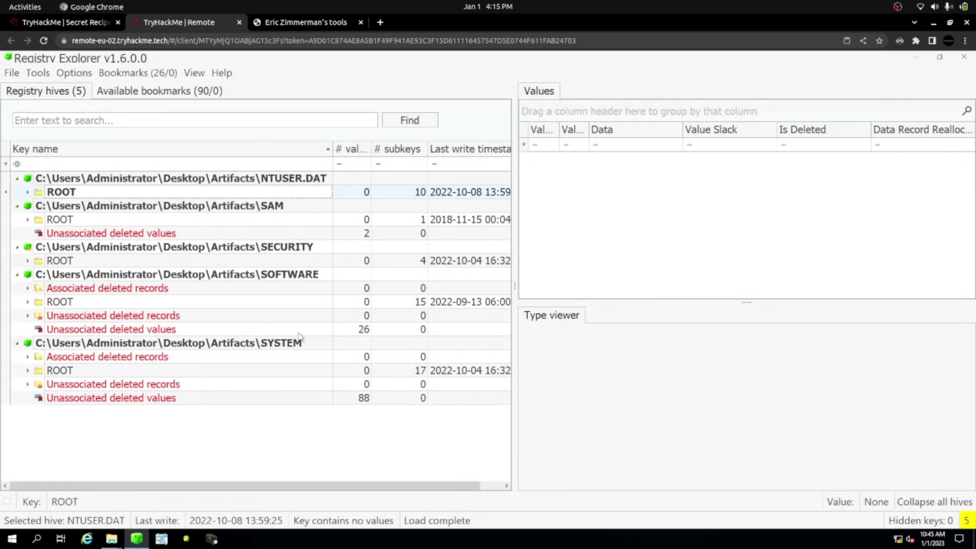
# Reread the computer name question on the room page and examine the Computer Name registry path in the Windows Forensics Cheatsheet.
pyautogui.click(69, 22)
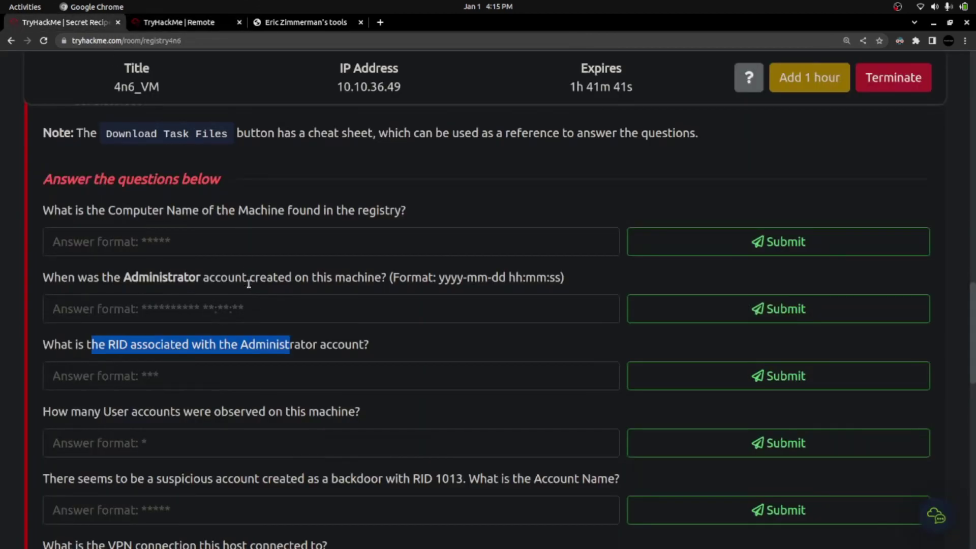
pyautogui.moveTo(151, 212); pyautogui.dragTo(287, 210)
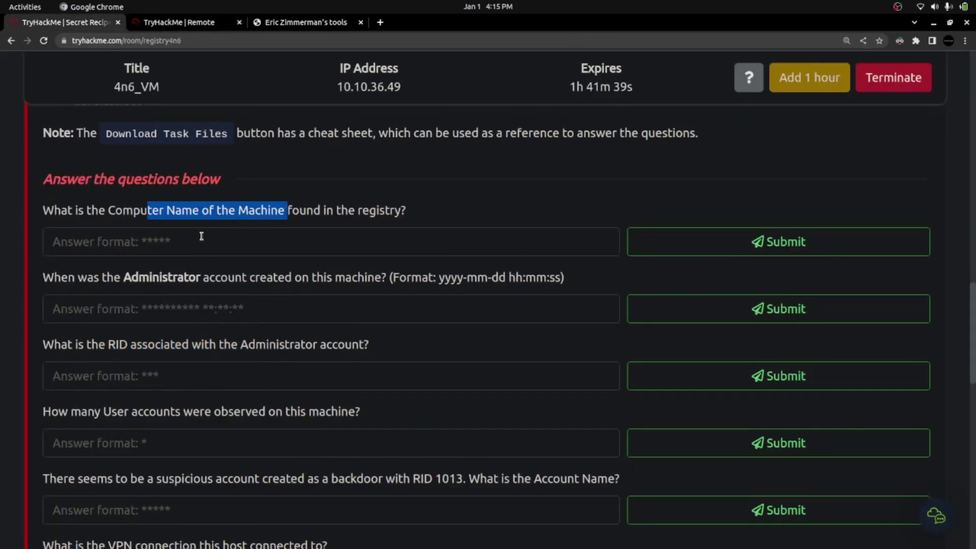
pyautogui.hotkey('alt', 'Tab')
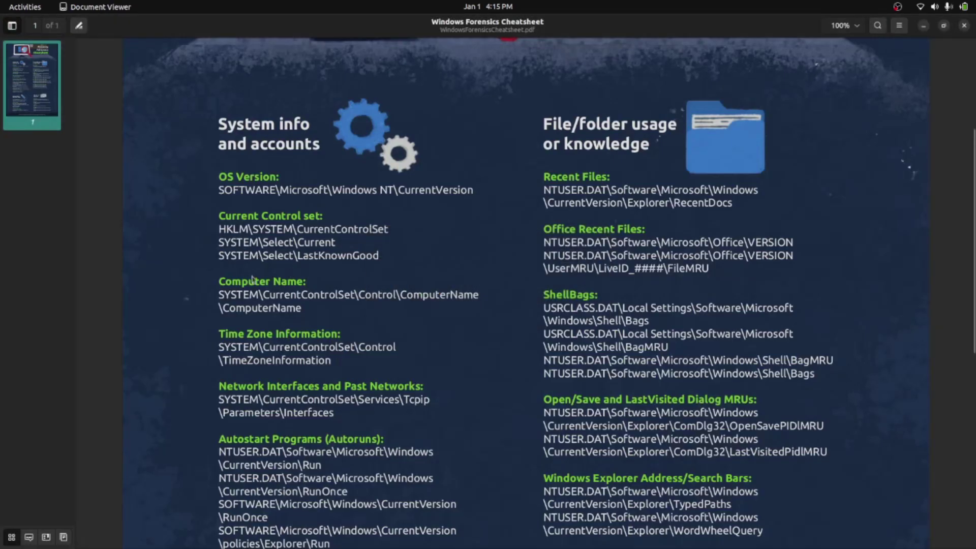
pyautogui.moveTo(227, 296); pyautogui.dragTo(306, 310)
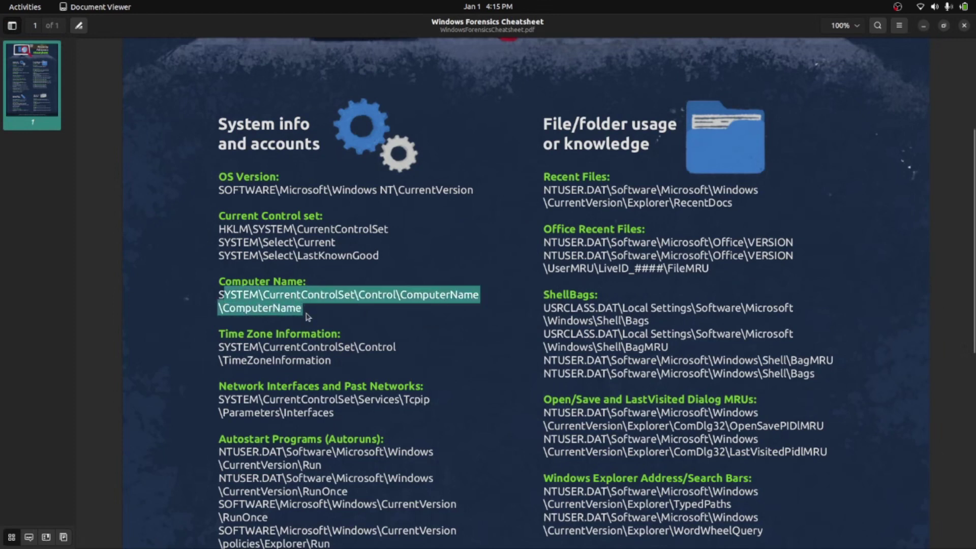
pyautogui.doubleClick(229, 294)
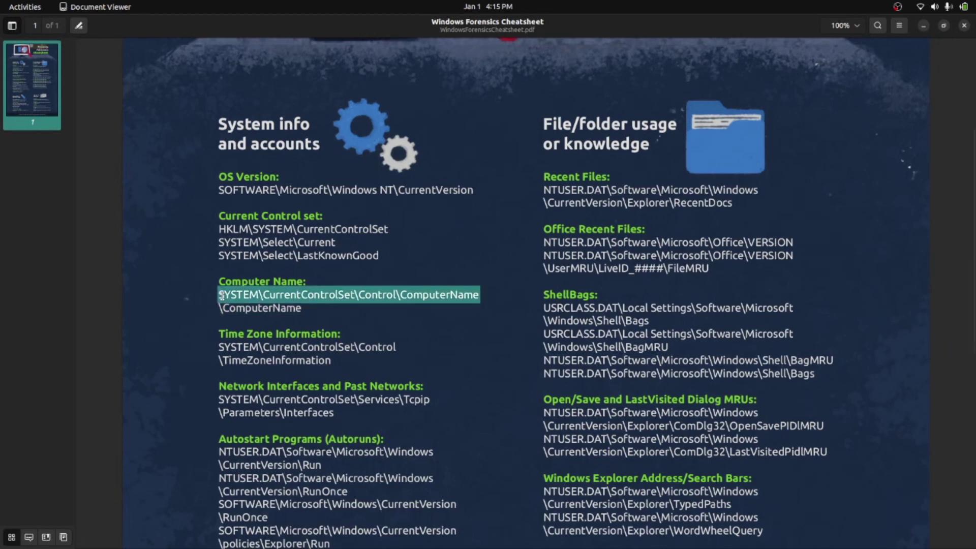
pyautogui.click(229, 293)
pyautogui.doubleClick(308, 303)
pyautogui.click(372, 299)
pyautogui.doubleClick(373, 296)
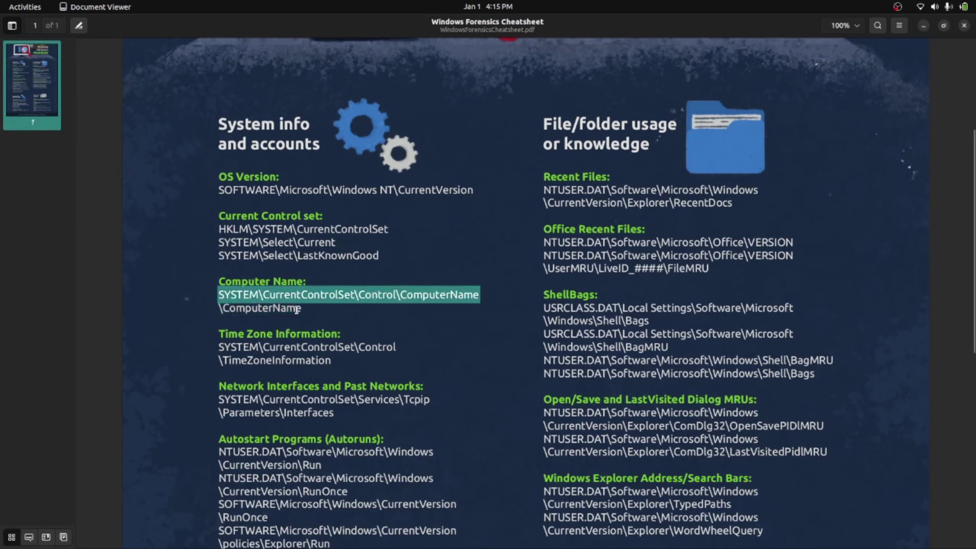
# Switch to Registry Explorer in the remote session and open ControlSet001\Control\ComputerName\ComputerName in the SYSTEM hive.
pyautogui.hotkey('alt', 'Tab')
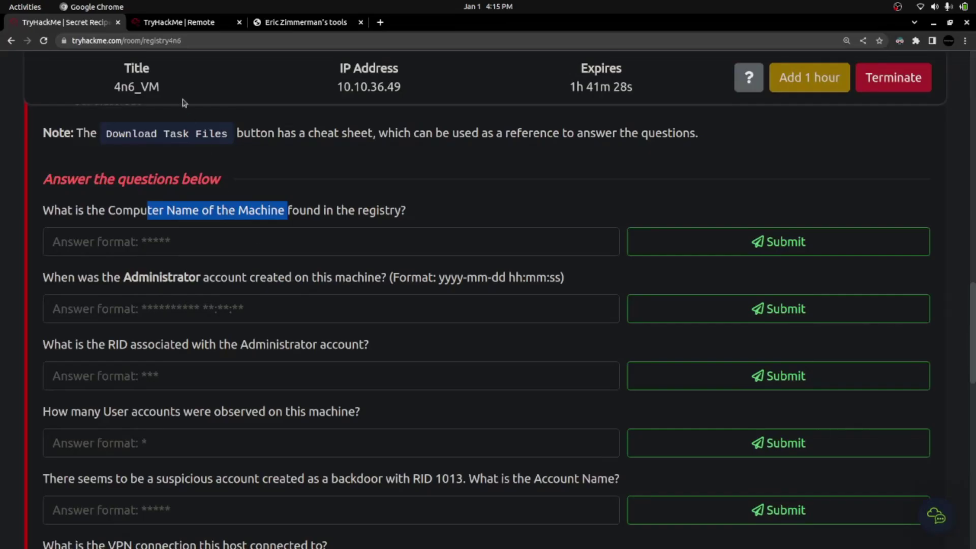
pyautogui.click(178, 22)
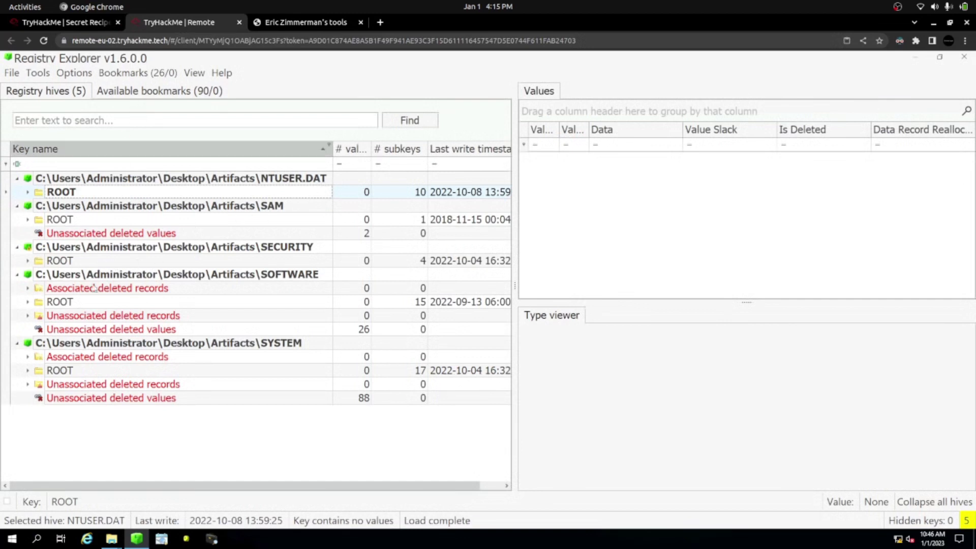
pyautogui.click(28, 370)
pyautogui.scroll(-1, 92, 369)
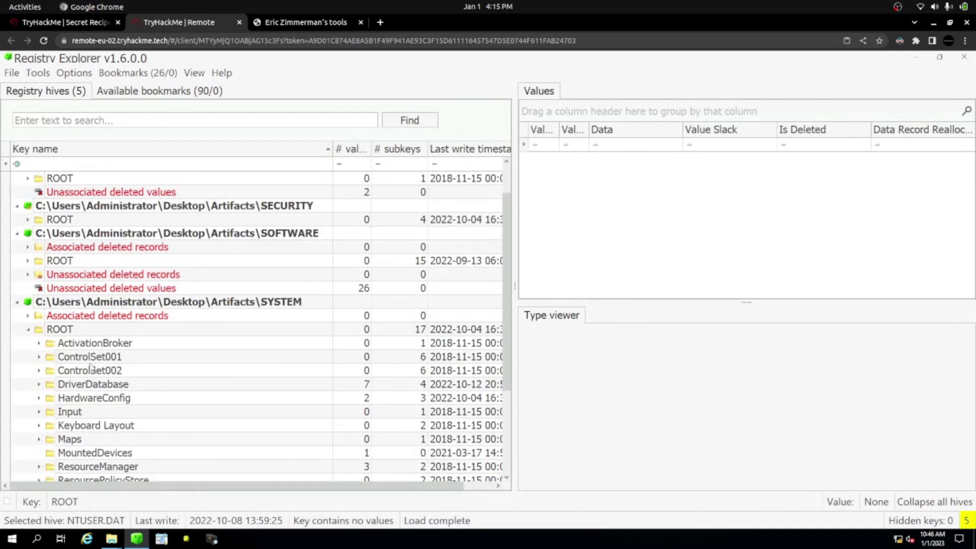
pyautogui.click(39, 357)
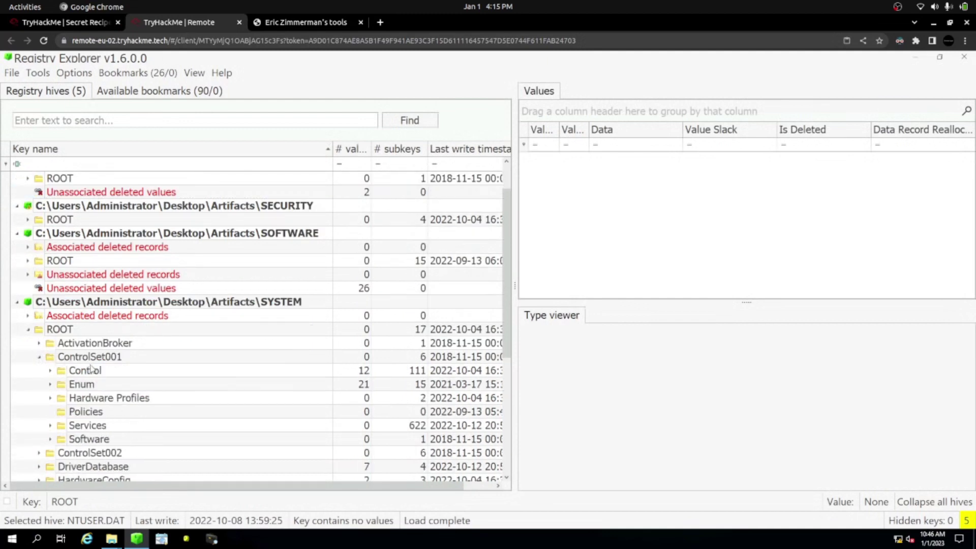
pyautogui.click(50, 371)
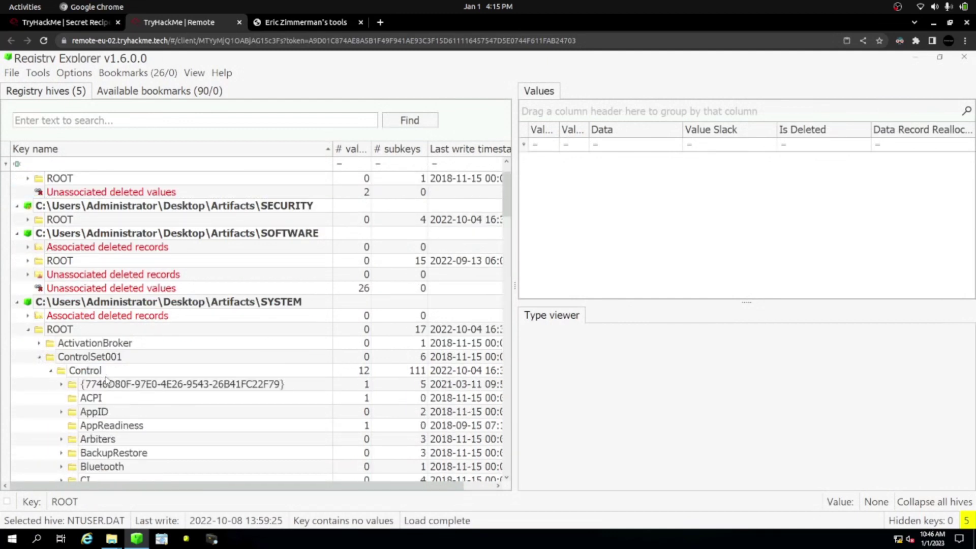
pyautogui.scroll(-3, 106, 380)
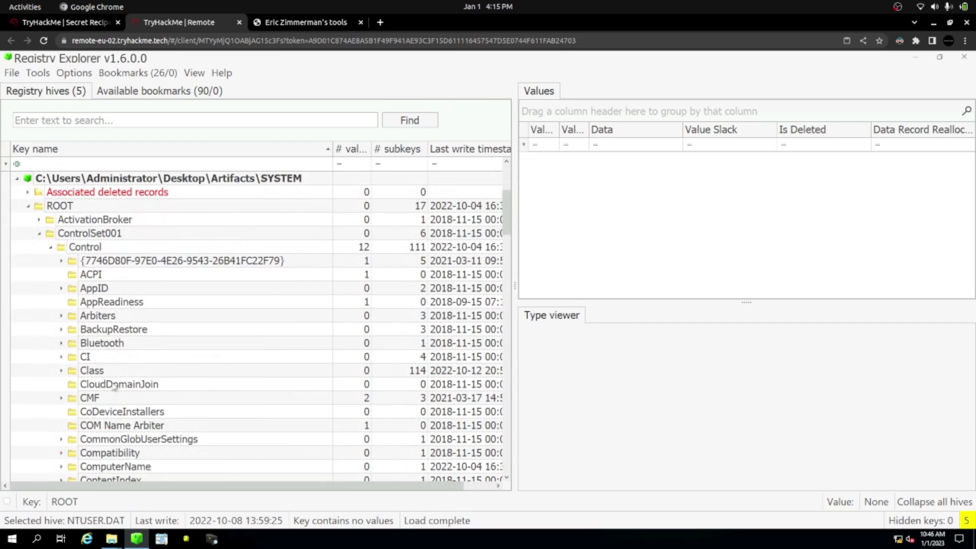
pyautogui.scroll(-2, 115, 388)
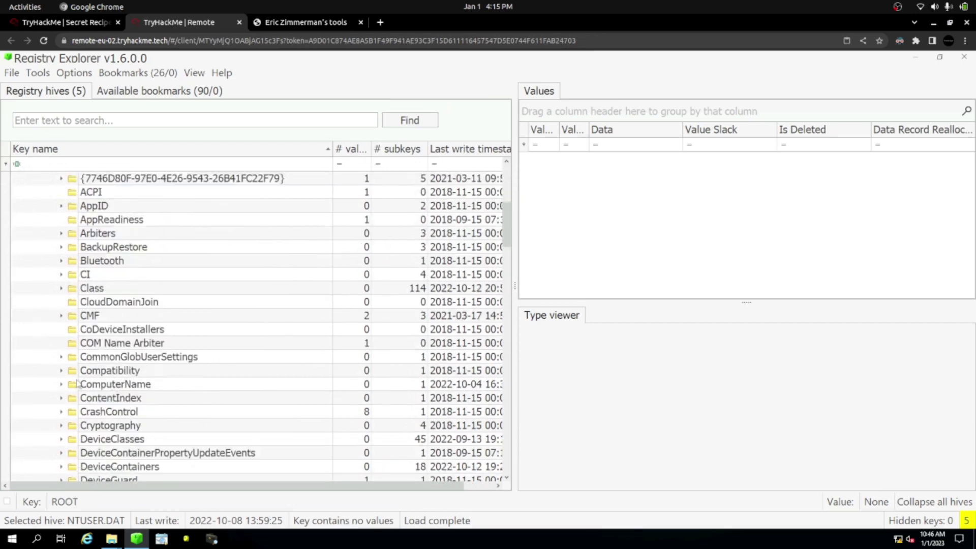
pyautogui.click(76, 385)
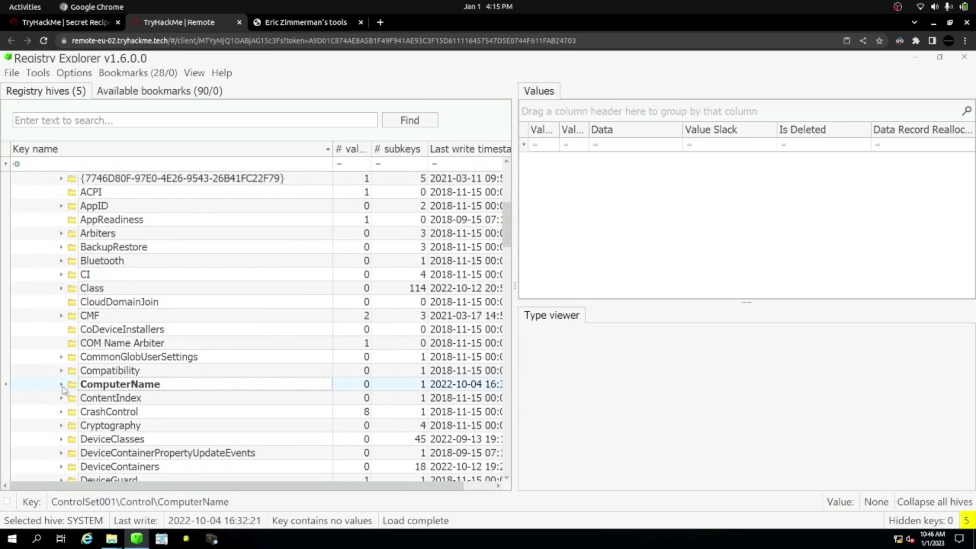
pyautogui.click(61, 384)
pyautogui.click(106, 399)
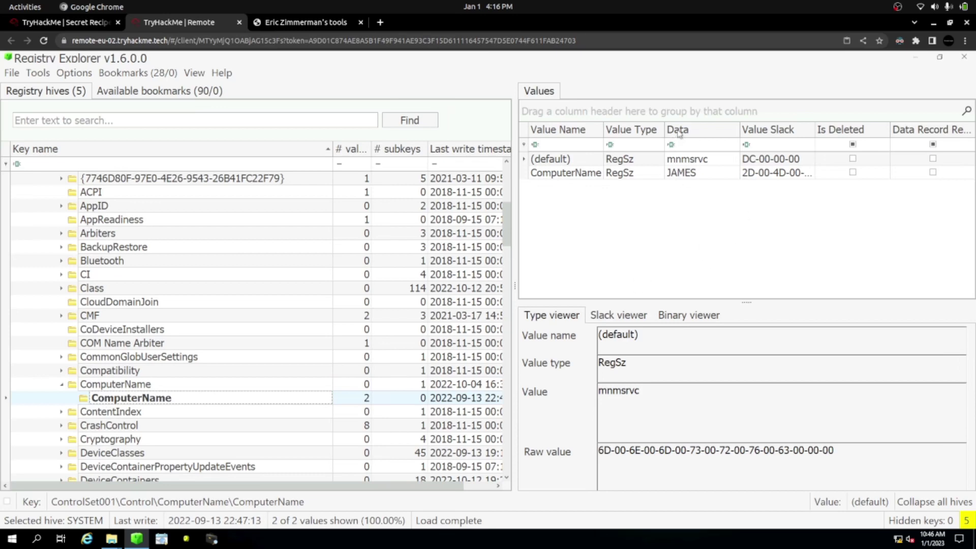
# Copy the data of the ComputerName value and submit it as the answer to the room's computer name question.
pyautogui.click(565, 175)
pyautogui.click(682, 174)
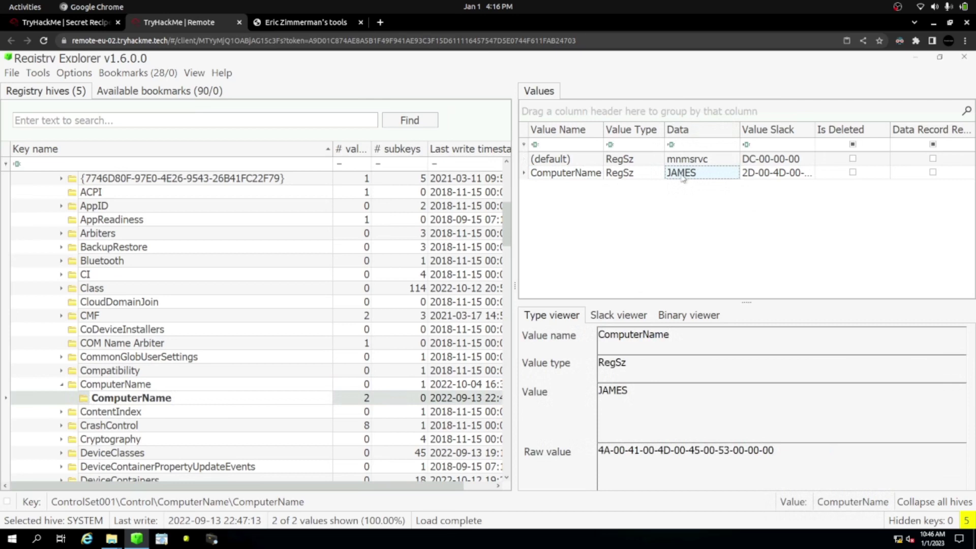
pyautogui.doubleClick(613, 390)
pyautogui.hotkey('ctrl', 'c')
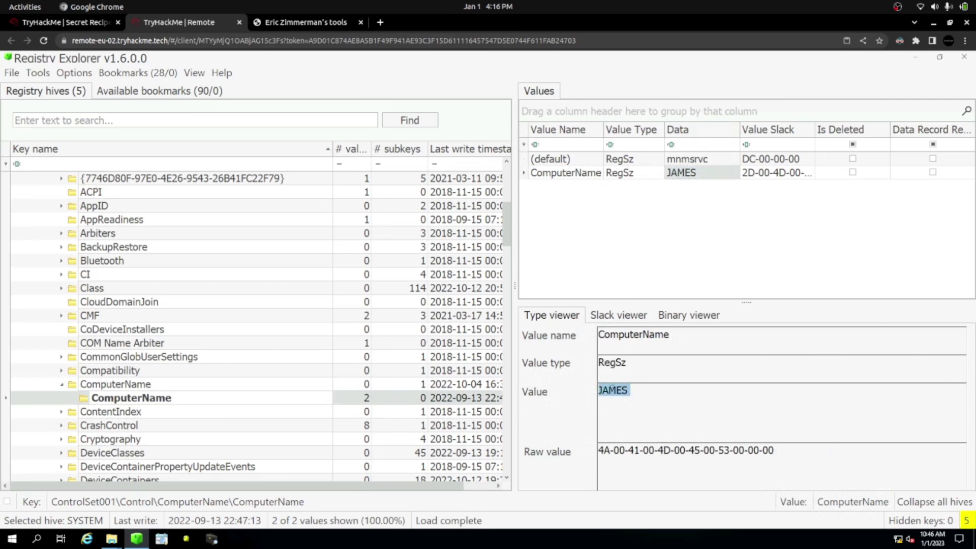
pyautogui.click(66, 23)
pyautogui.click(167, 242)
pyautogui.hotkey('ctrl', 'v')
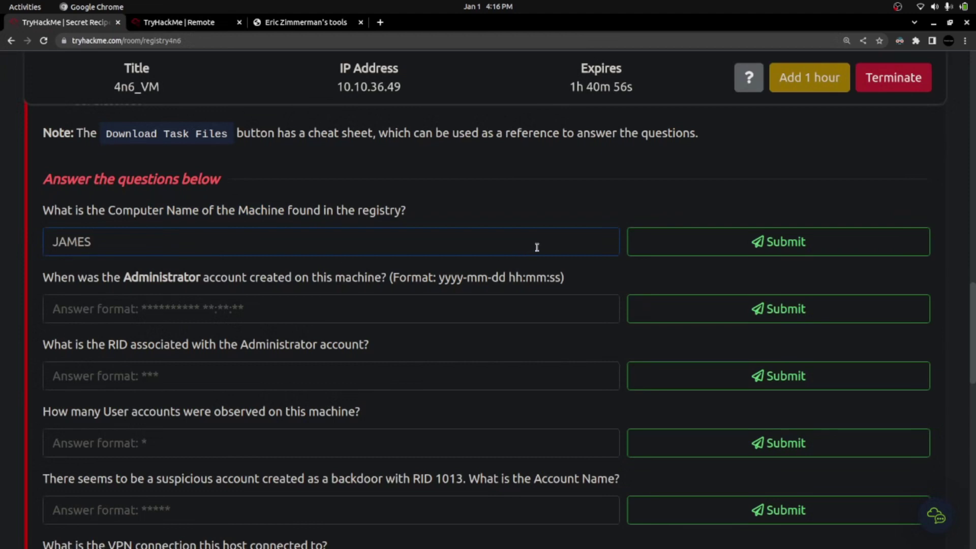
pyautogui.click(711, 244)
# Read the Administrator account creation question and look through the Windows Forensics Cheatsheet sections for a matching registry path.
pyautogui.moveTo(39, 278); pyautogui.dragTo(382, 277)
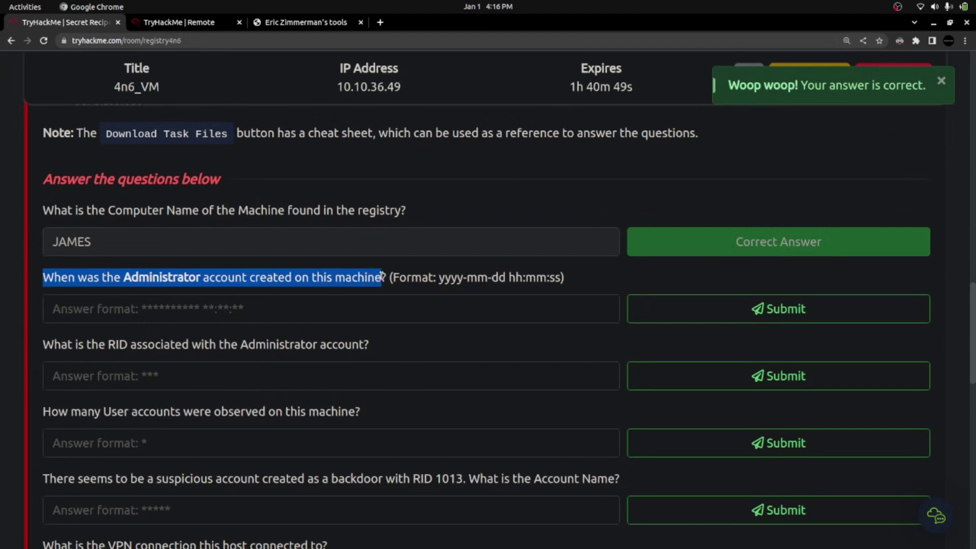
pyautogui.doubleClick(176, 277)
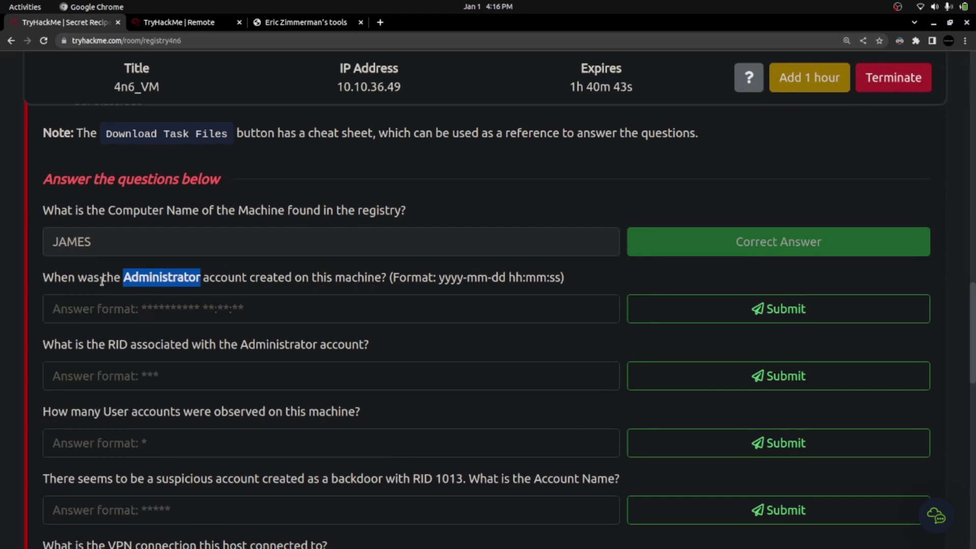
pyautogui.hotkey('alt', 'Tab')
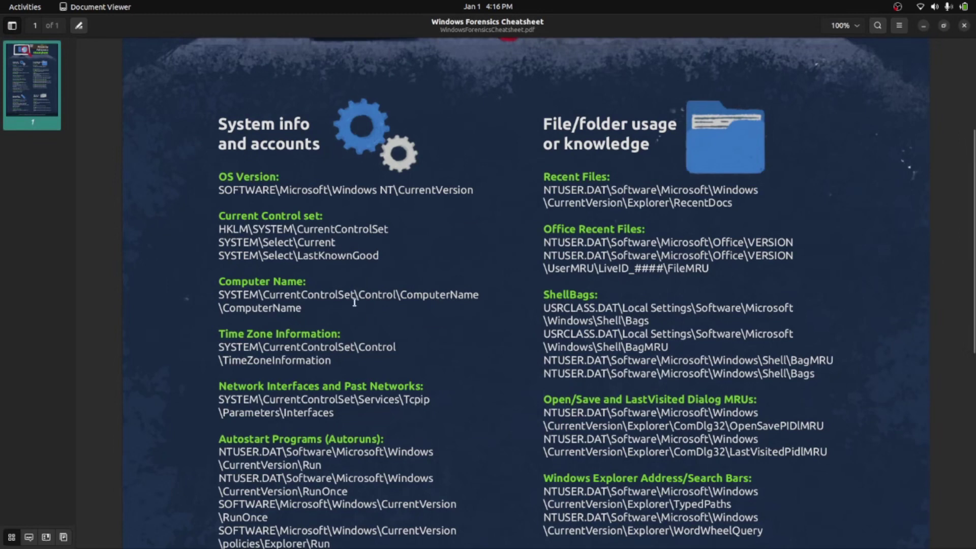
pyautogui.scroll(-2, 354, 303)
pyautogui.scroll(3, 364, 302)
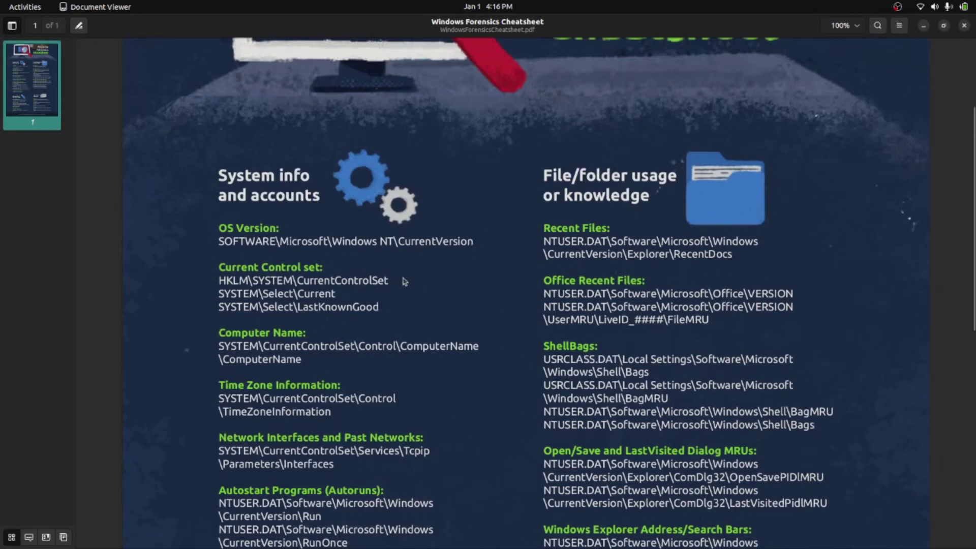
pyautogui.scroll(-4, 401, 315)
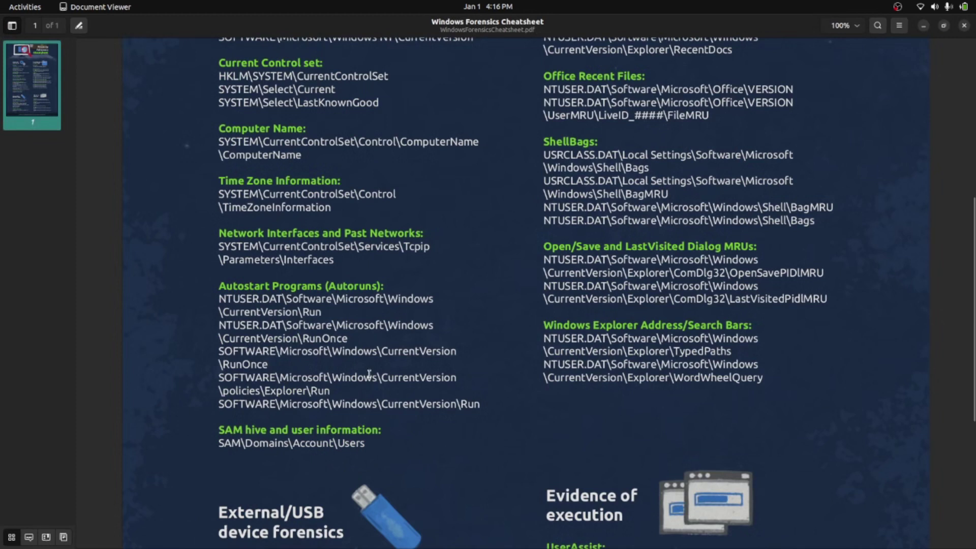
pyautogui.scroll(1, 369, 373)
pyautogui.scroll(-5, 412, 304)
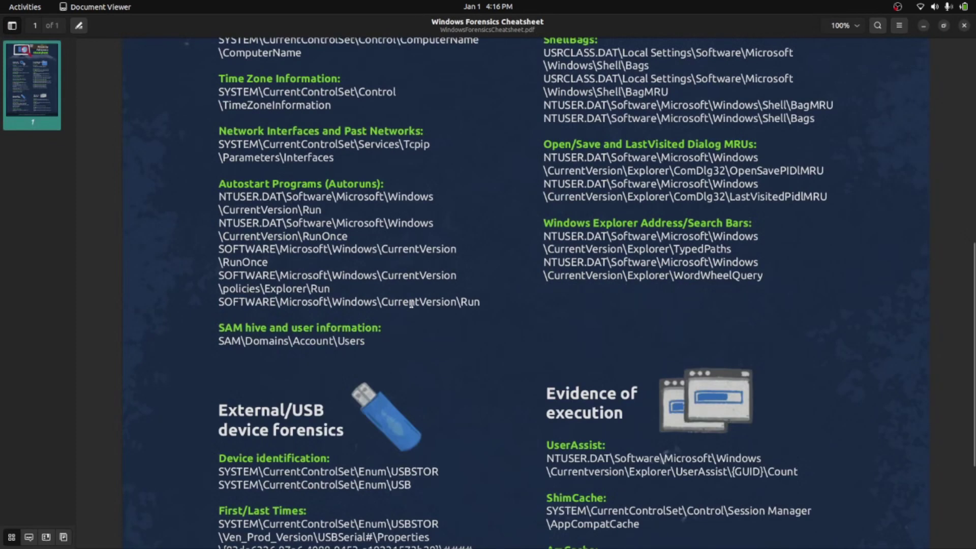
pyautogui.scroll(-2, 413, 308)
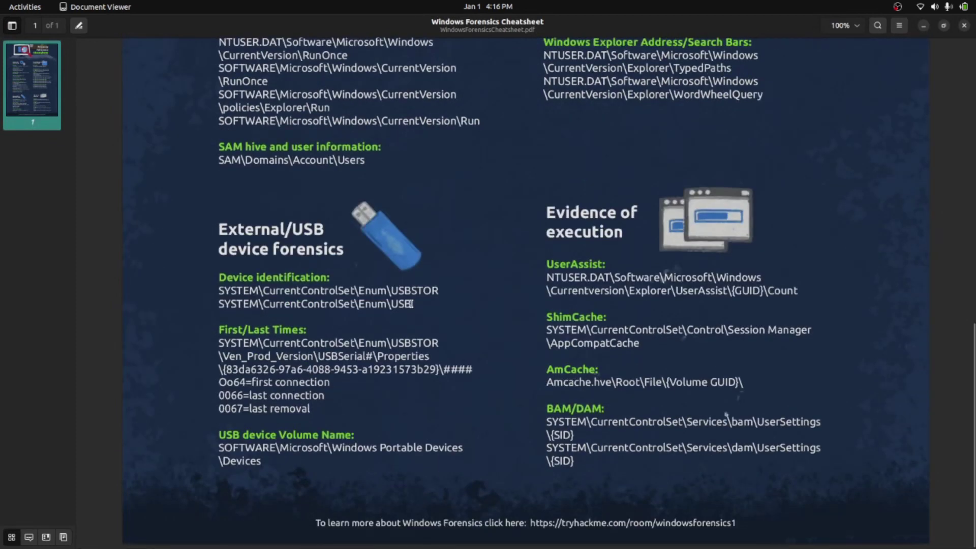
pyautogui.scroll(10, 413, 308)
pyautogui.scroll(-2, 412, 308)
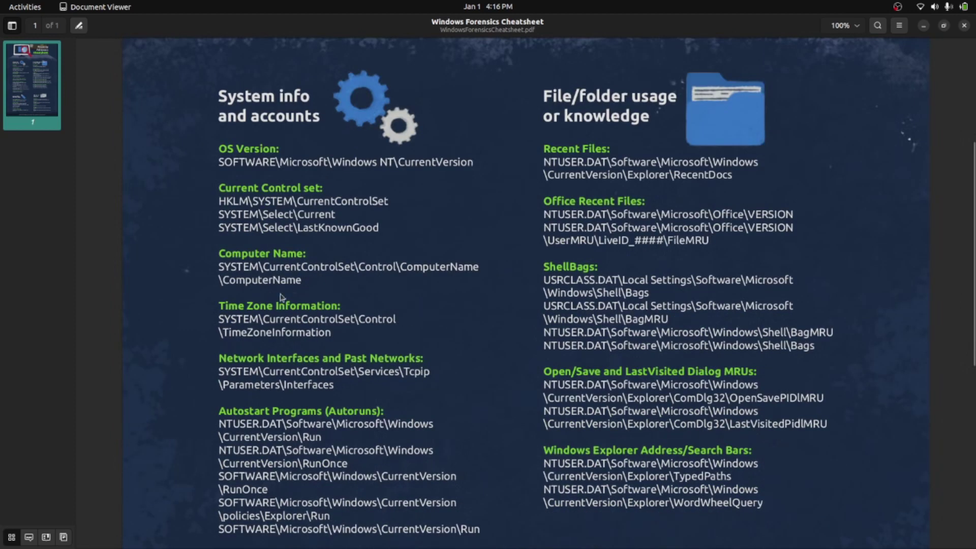
pyautogui.moveTo(246, 363); pyautogui.dragTo(297, 171)
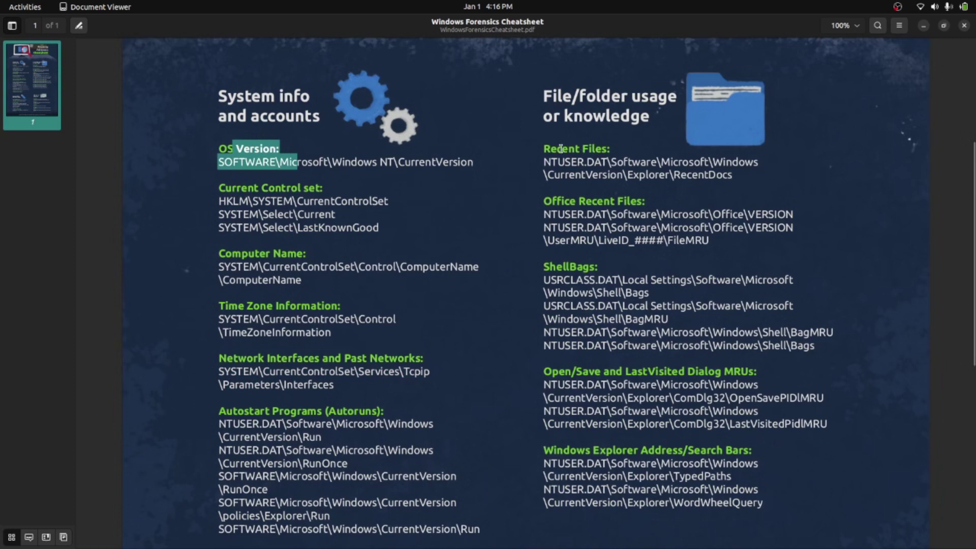
pyautogui.moveTo(561, 148); pyautogui.dragTo(604, 150)
pyautogui.moveTo(562, 265); pyautogui.dragTo(624, 285)
pyautogui.click(576, 442)
# Search the cheatsheet for "user" and for "accoun".
pyautogui.hotkey('ctrl', 'f')
pyautogui.write('user')
pyautogui.press('Return')
pyautogui.press('Return')
pyautogui.press('BackSpace')
pyautogui.press('BackSpace')
pyautogui.press('BackSpace')
pyautogui.press('BackSpace')
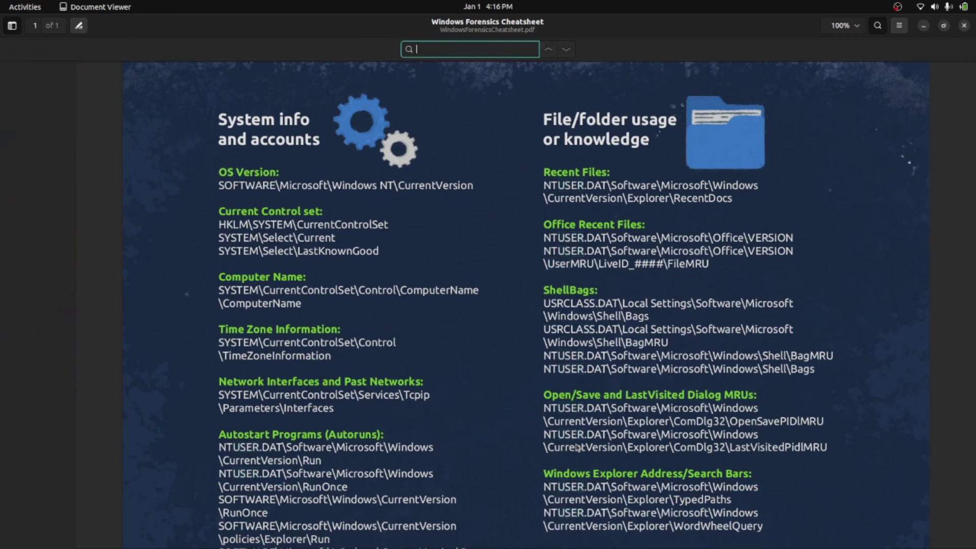
pyautogui.write('user')
pyautogui.press('BackSpace')
pyautogui.press('BackSpace')
pyautogui.write('accoun')
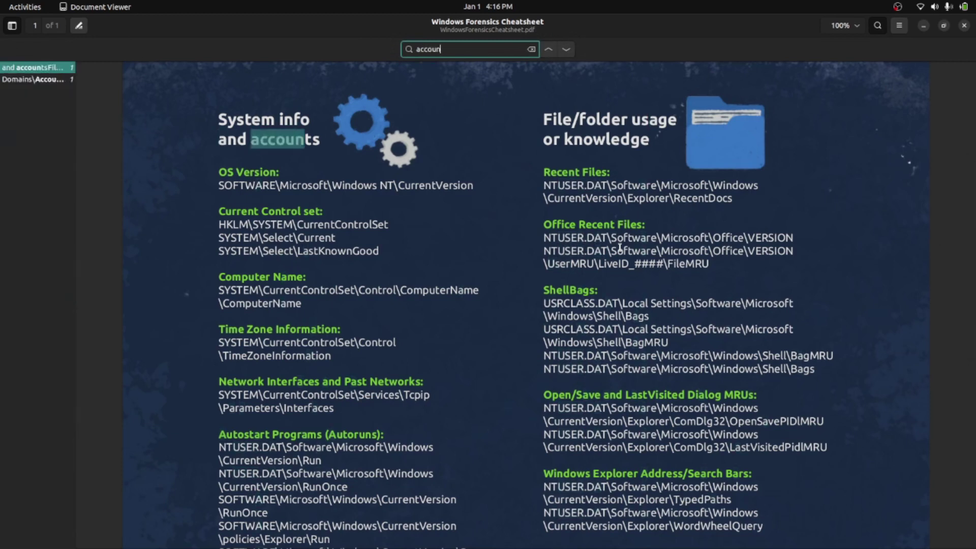
# Examine the cheatsheet's system info and accounts paths, down to SAM\Domains\Account\Users under the SAM hive and user information heading.
pyautogui.moveTo(233, 121); pyautogui.dragTo(323, 143)
pyautogui.moveTo(327, 185); pyautogui.dragTo(431, 195)
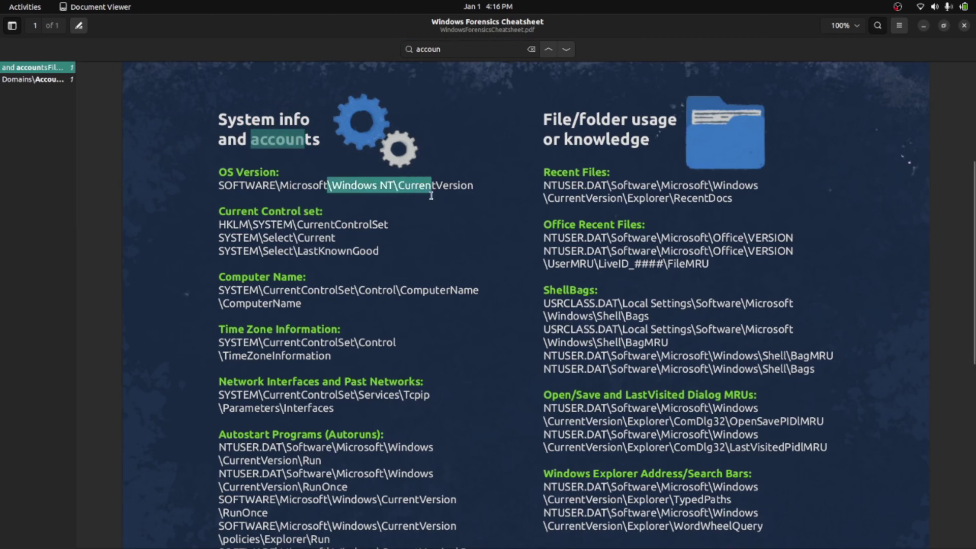
pyautogui.moveTo(227, 212); pyautogui.dragTo(330, 252)
pyautogui.moveTo(250, 294); pyautogui.dragTo(336, 295)
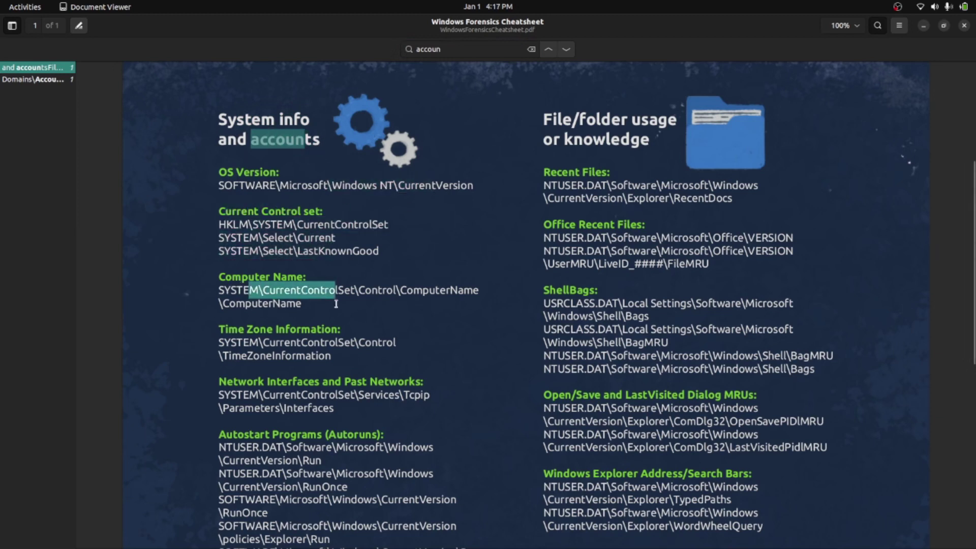
pyautogui.scroll(-1, 345, 318)
pyautogui.scroll(-1, 345, 319)
pyautogui.moveTo(268, 283); pyautogui.dragTo(359, 307)
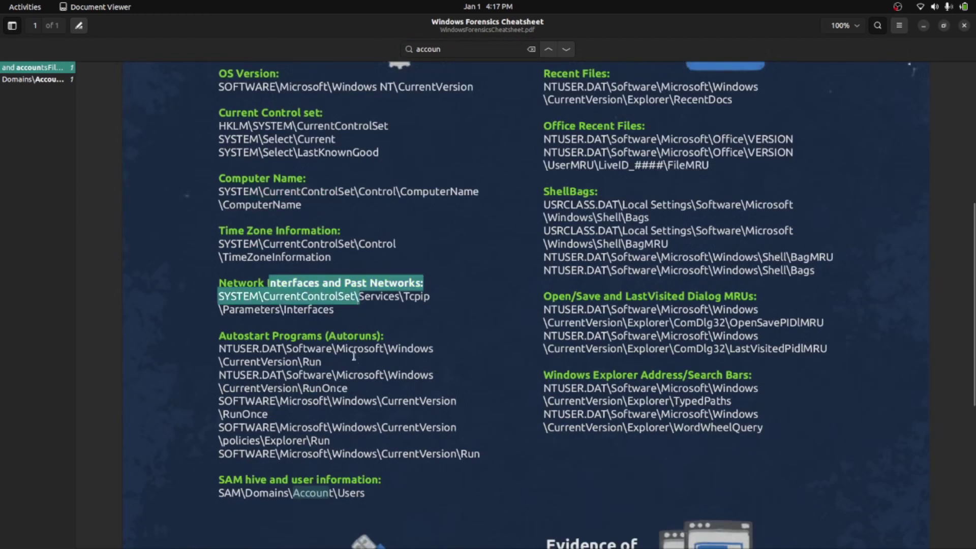
pyautogui.moveTo(259, 350); pyautogui.dragTo(328, 444)
pyautogui.moveTo(219, 453); pyautogui.dragTo(373, 454)
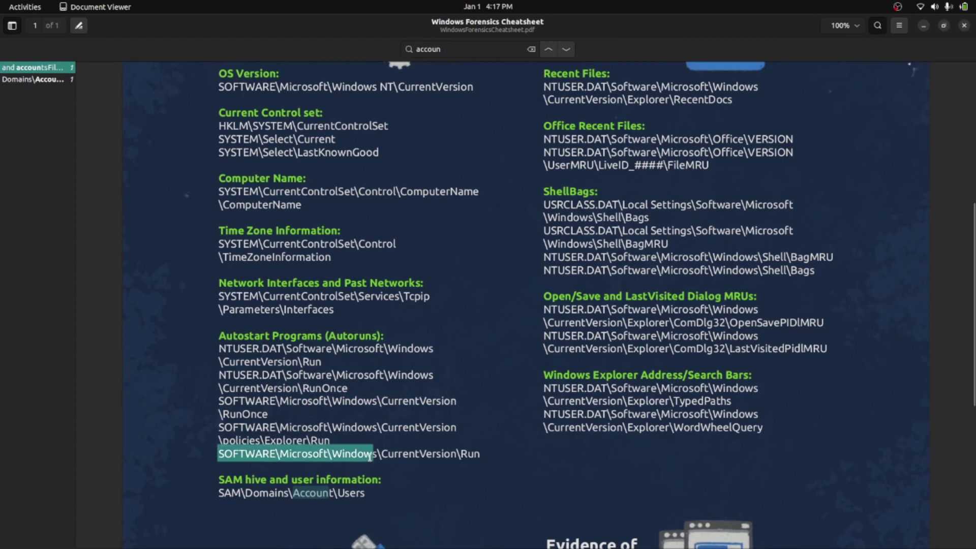
pyautogui.scroll(-1, 371, 454)
pyautogui.moveTo(221, 443); pyautogui.dragTo(358, 443)
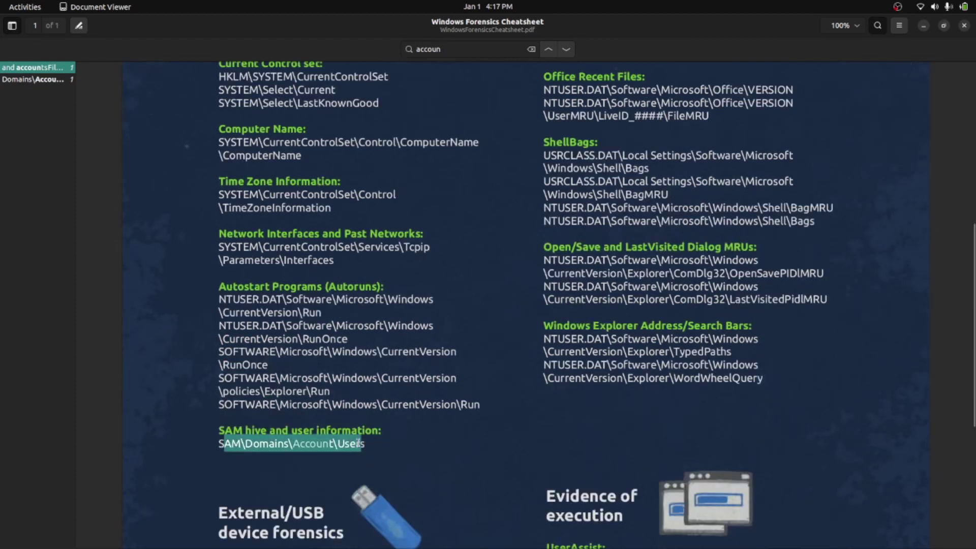
pyautogui.moveTo(223, 430); pyautogui.dragTo(377, 431)
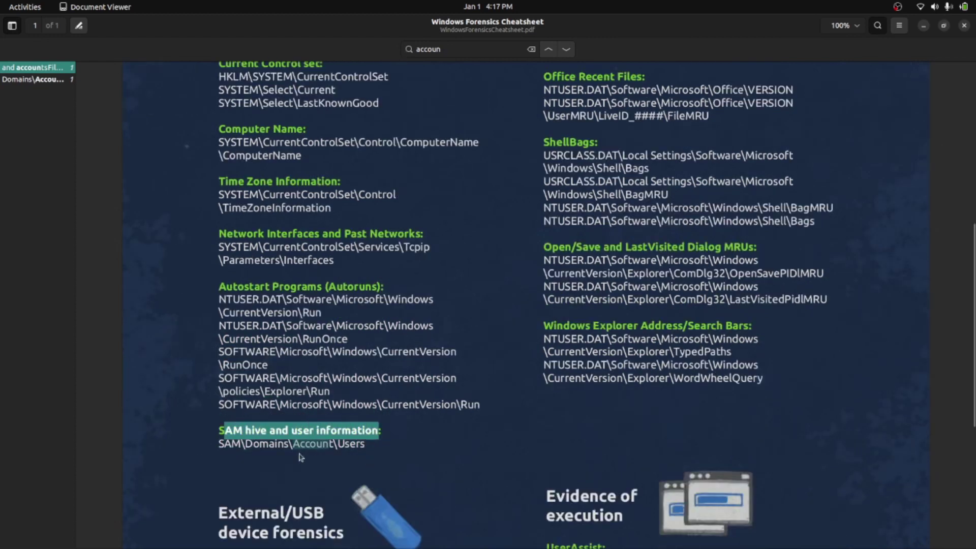
pyautogui.moveTo(219, 444); pyautogui.dragTo(366, 445)
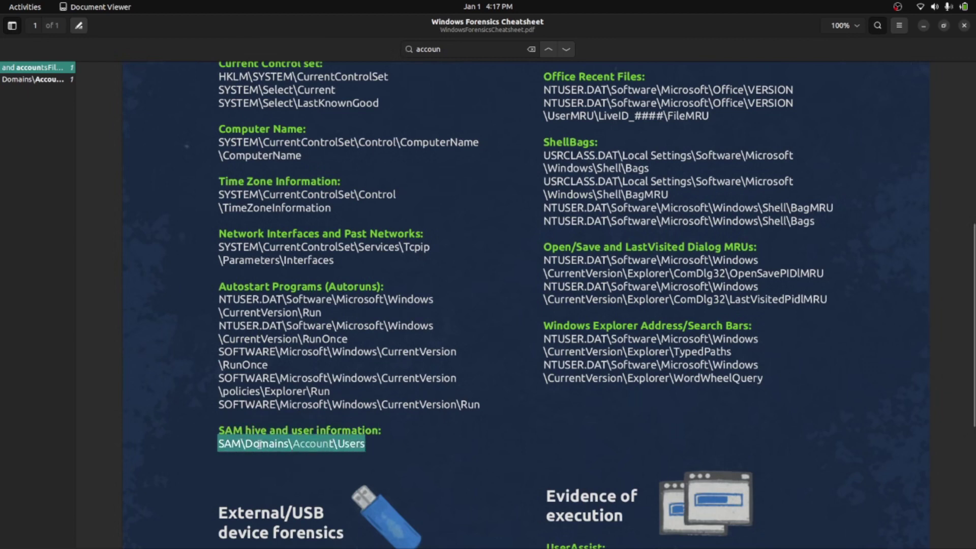
pyautogui.click(225, 444)
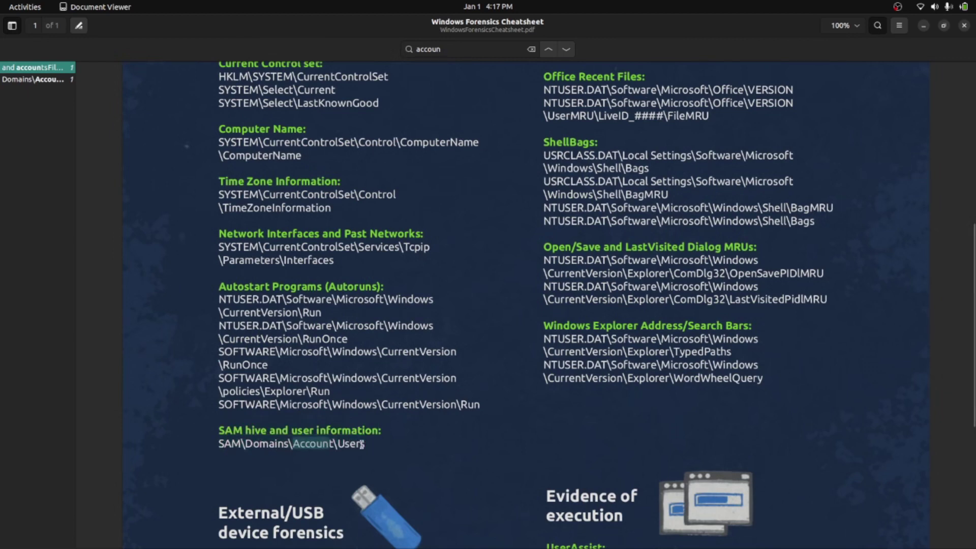
# Switch back to Registry Explorer in the remote session and collapse the SYSTEM hive.
pyautogui.hotkey('alt', 'Tab')
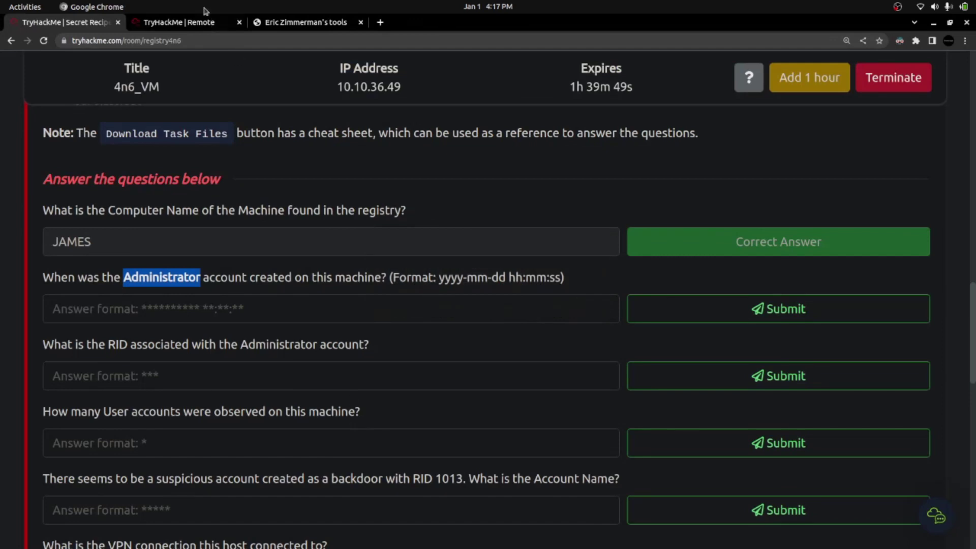
pyautogui.click(170, 26)
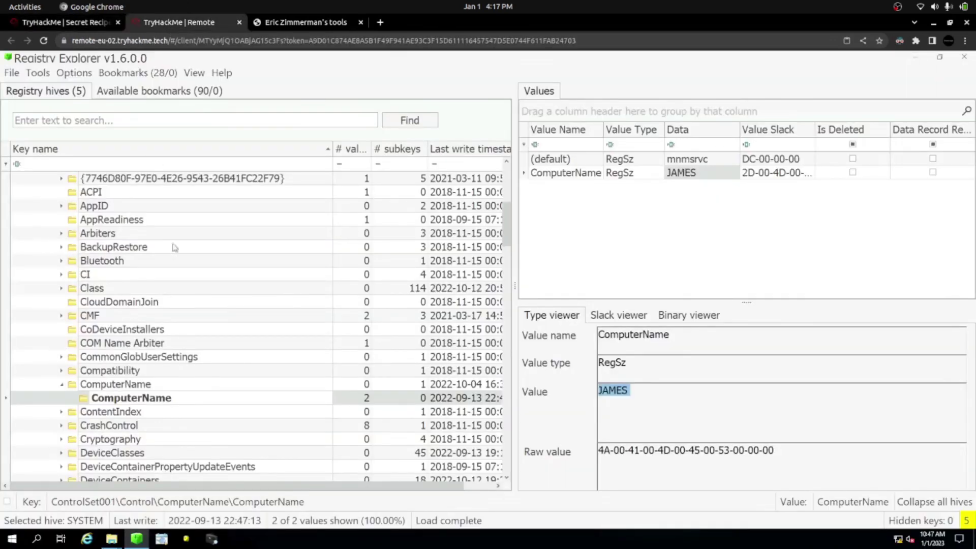
pyautogui.scroll(4, 104, 207)
pyautogui.scroll(1, 57, 217)
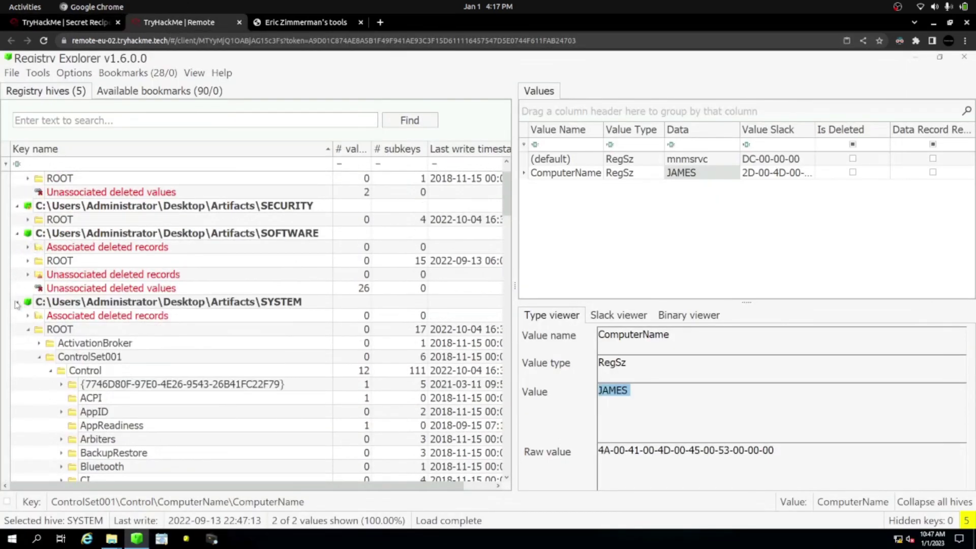
pyautogui.click(16, 305)
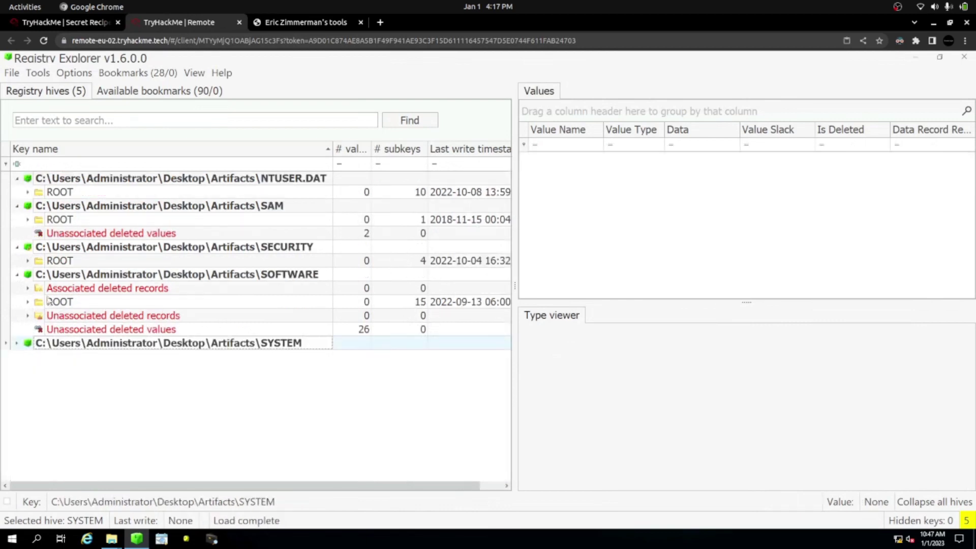
# Expand the SAM hive down to SAM\Domains\Account\Users\Names and open the Administrator key.
pyautogui.click(28, 220)
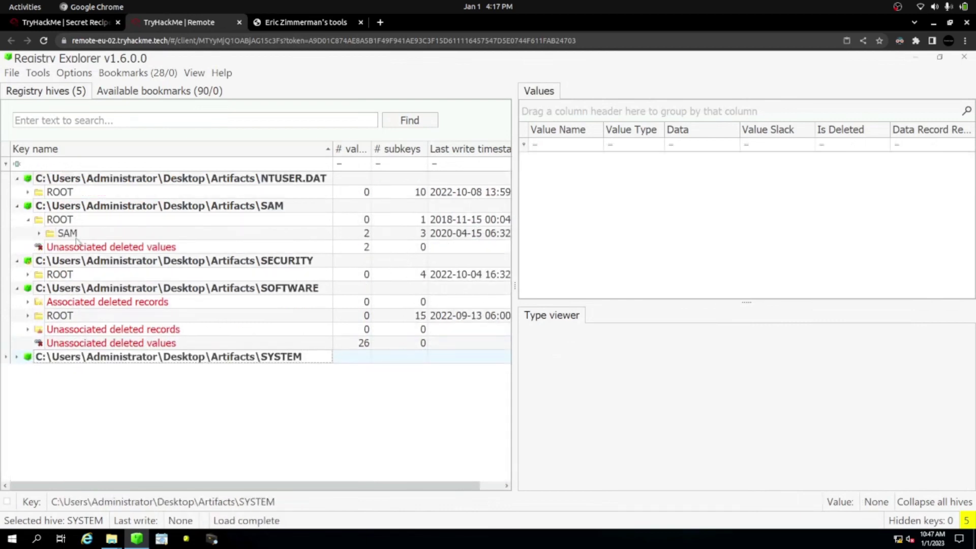
pyautogui.click(40, 234)
pyautogui.click(51, 247)
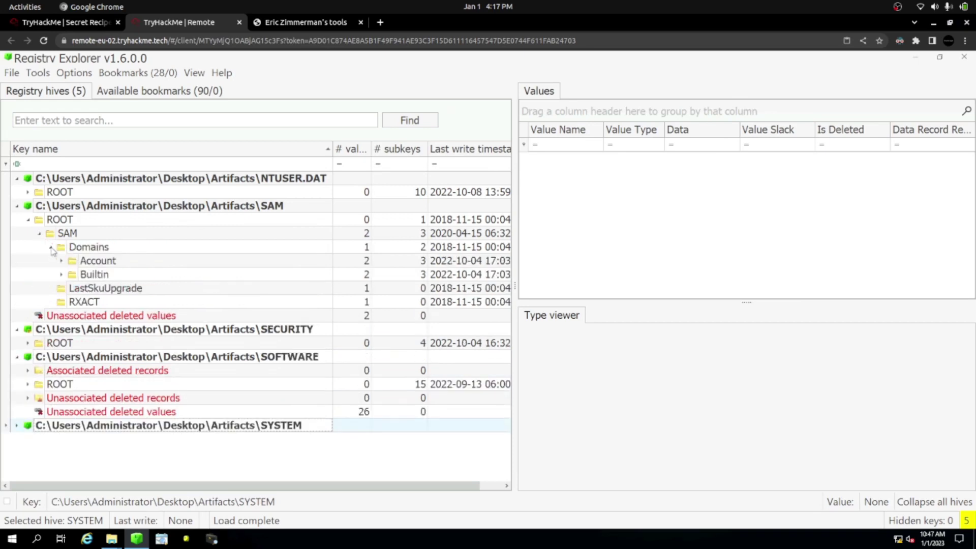
pyautogui.click(62, 262)
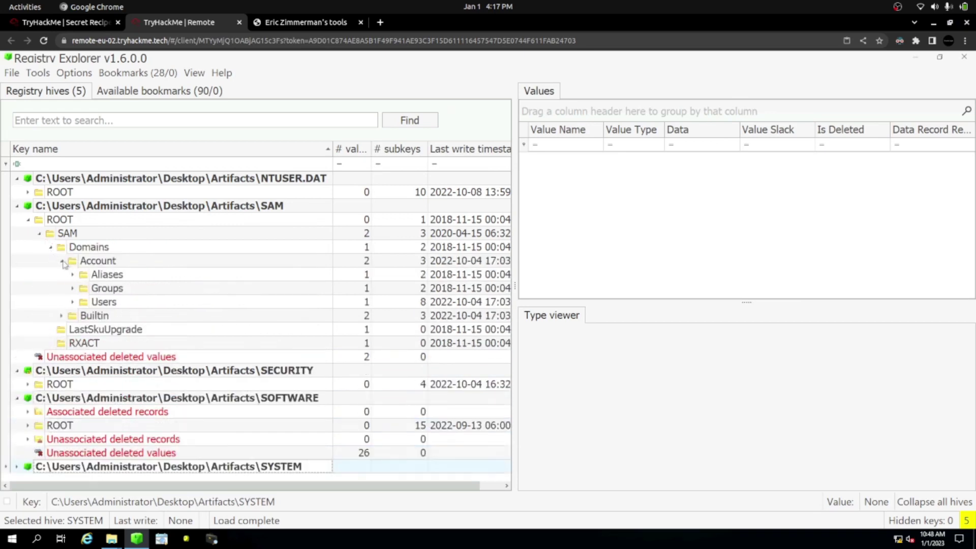
pyautogui.click(73, 303)
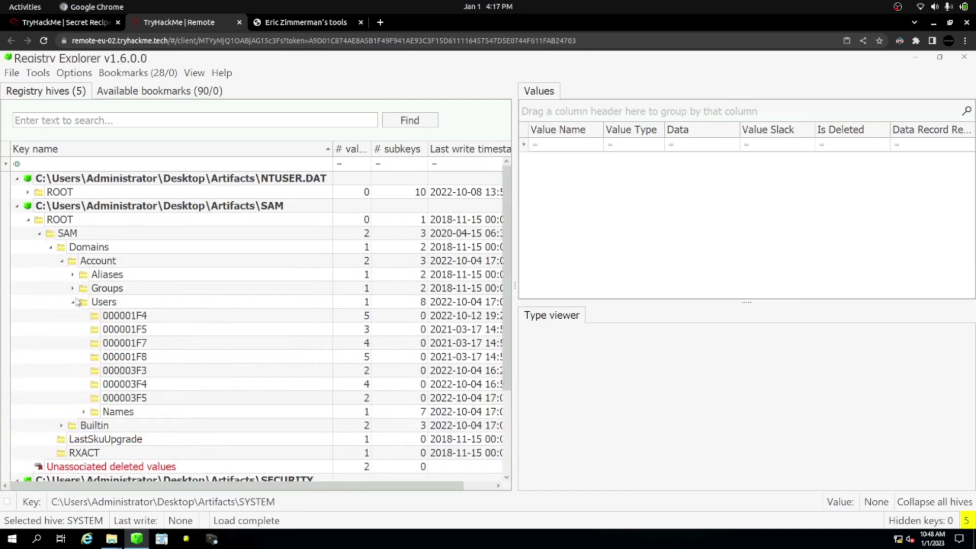
pyautogui.click(84, 412)
pyautogui.scroll(-4, 96, 409)
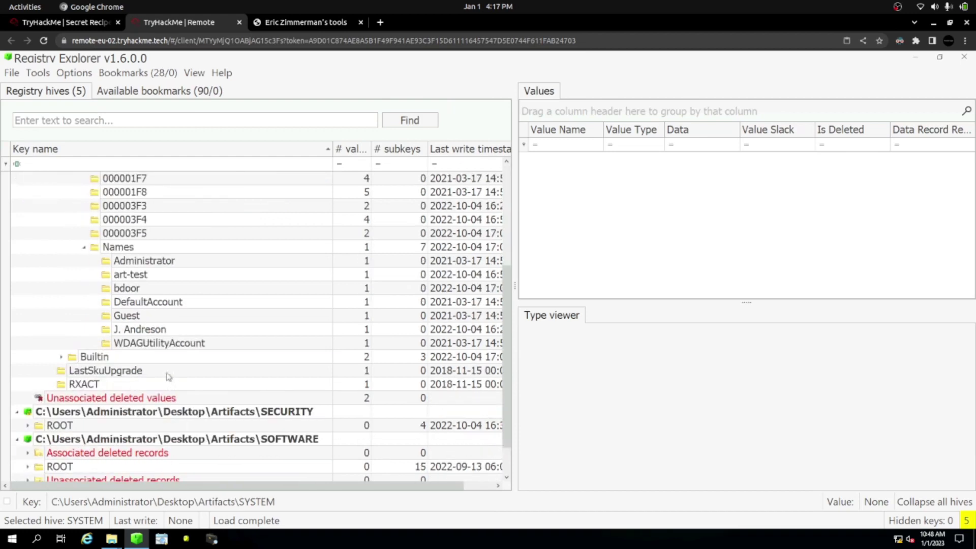
pyautogui.click(140, 259)
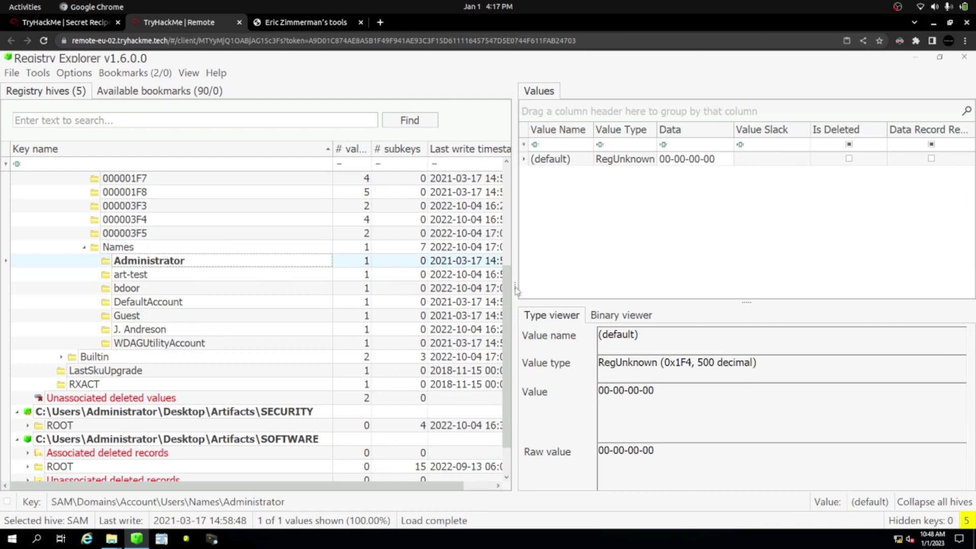
# Widen the key tree to show full last write timestamps and select the Names key.
pyautogui.moveTo(515, 286); pyautogui.dragTo(590, 289)
pyautogui.click(119, 248)
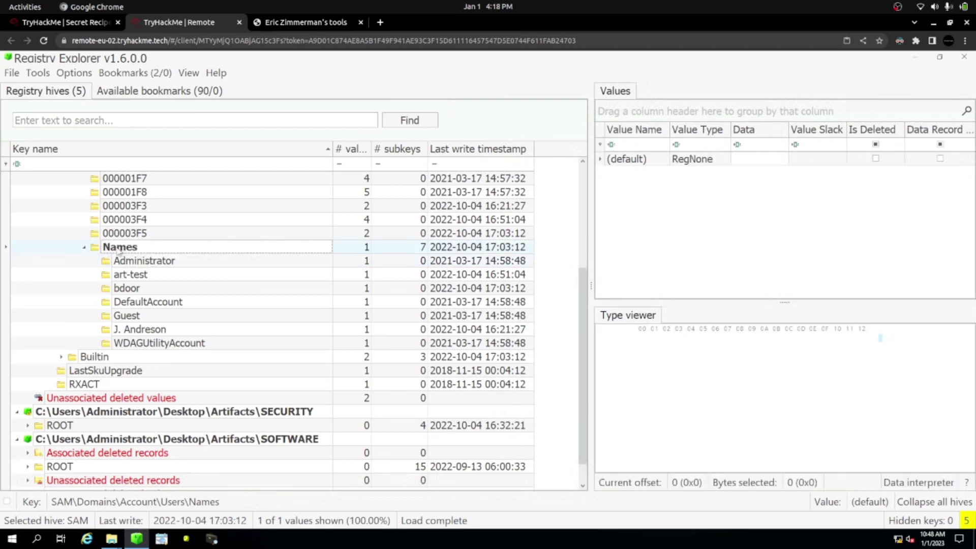
pyautogui.scroll(4, 139, 255)
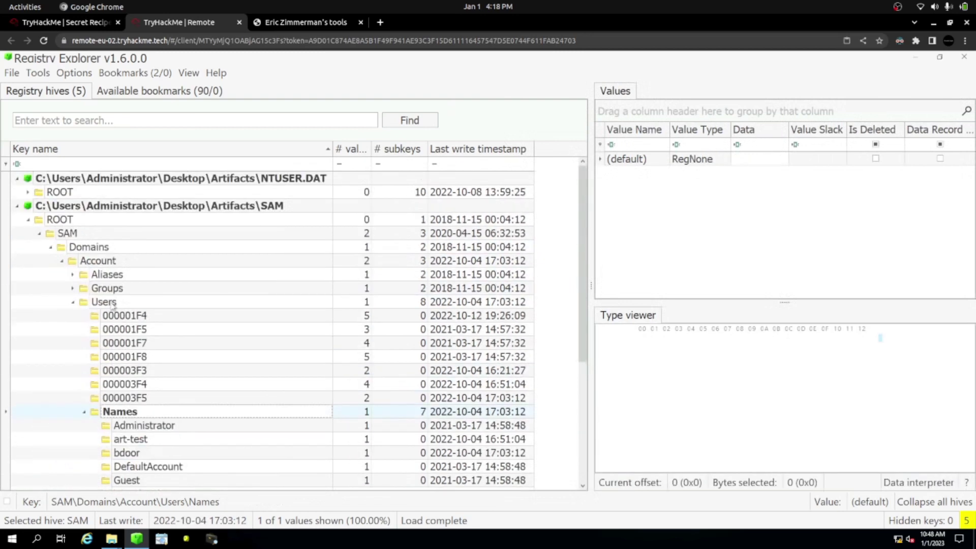
# Open the user accounts table of the SAM Users key and enlarge its area by narrowing the key tree.
pyautogui.click(110, 302)
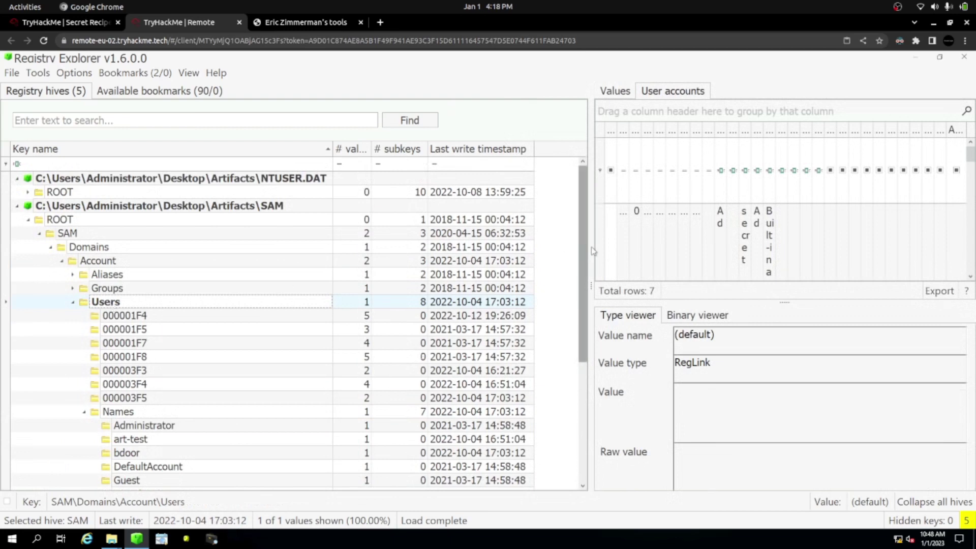
pyautogui.moveTo(596, 246); pyautogui.dragTo(396, 252)
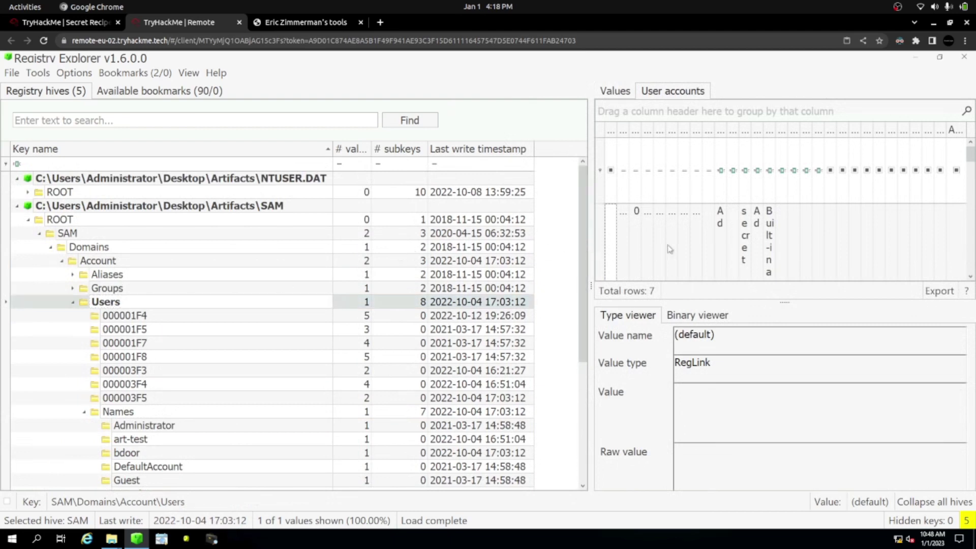
pyautogui.moveTo(591, 287); pyautogui.dragTo(370, 299)
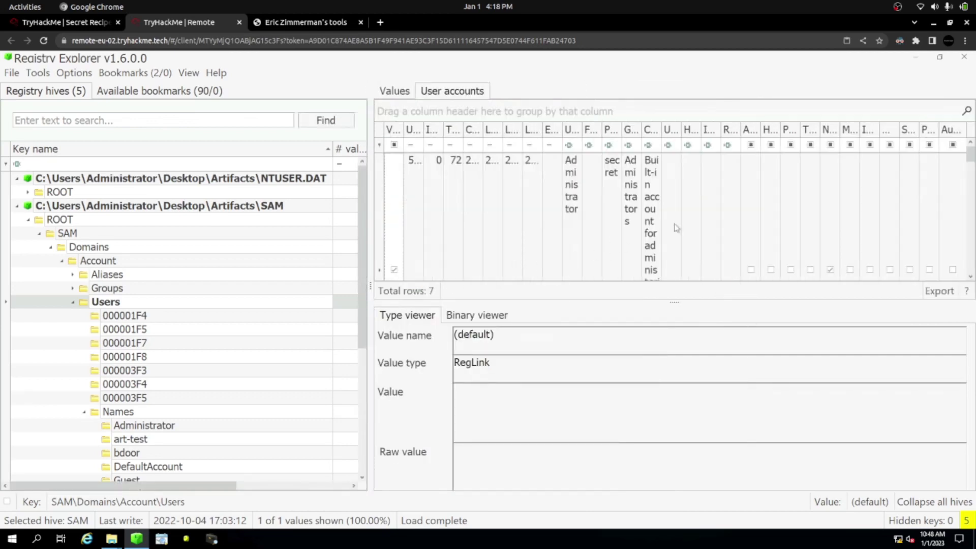
pyautogui.click(573, 175)
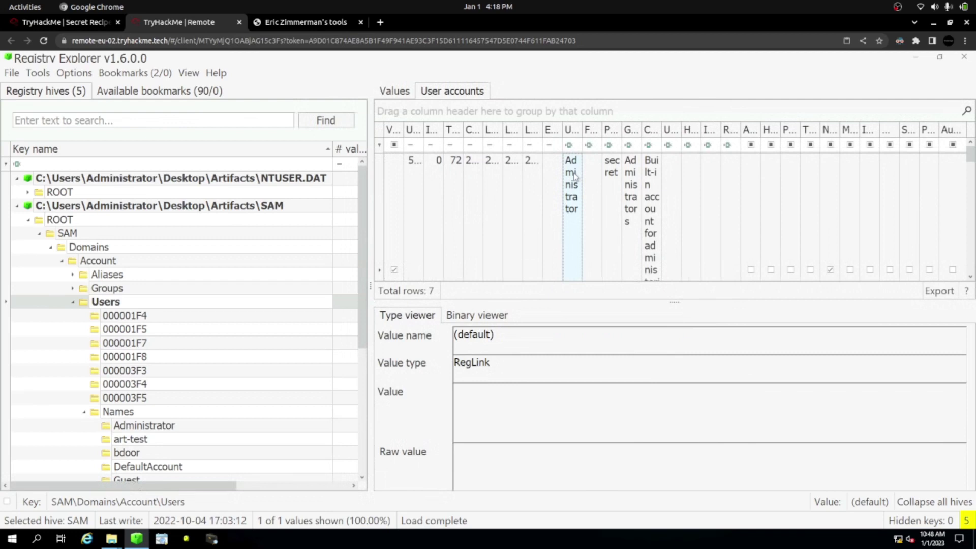
pyautogui.moveTo(364, 285); pyautogui.dragTo(211, 286)
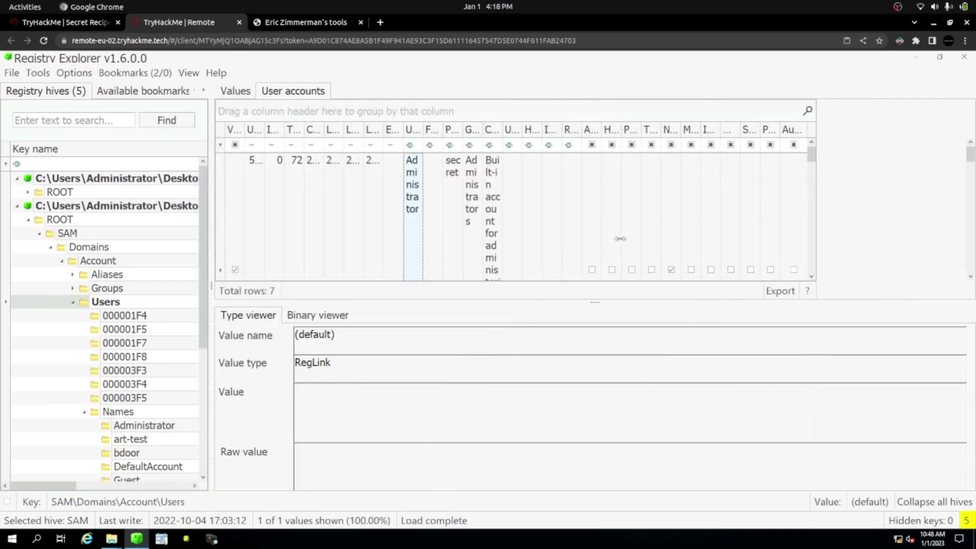
# Widen the Comment and Groups columns of the user accounts table and reselect the Users key.
pyautogui.moveTo(580, 129); pyautogui.dragTo(633, 130)
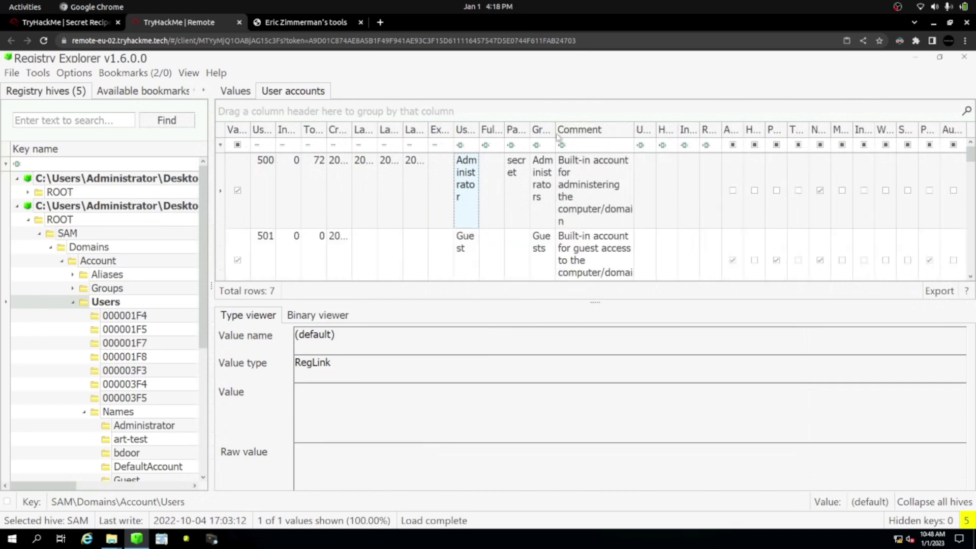
pyautogui.click(556, 131)
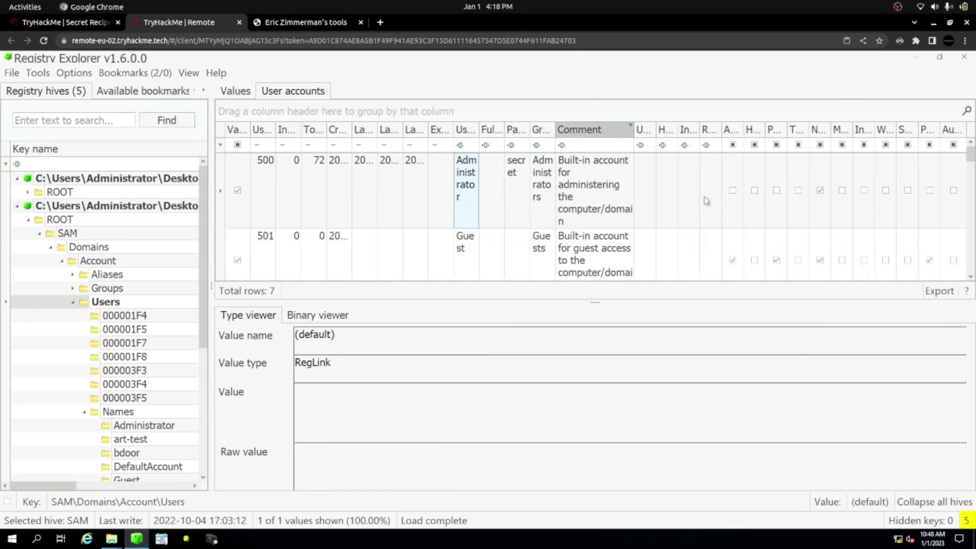
pyautogui.moveTo(555, 133); pyautogui.dragTo(613, 135)
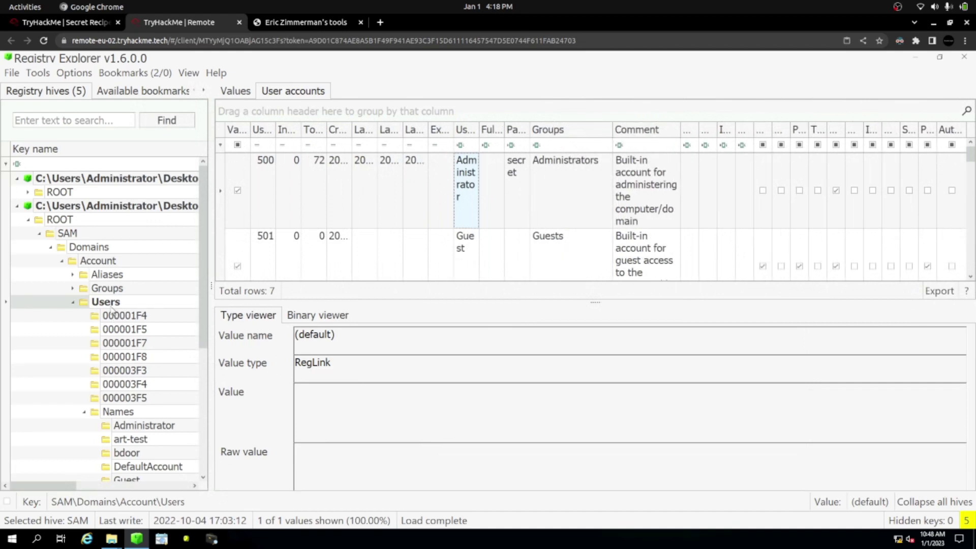
pyautogui.click(109, 304)
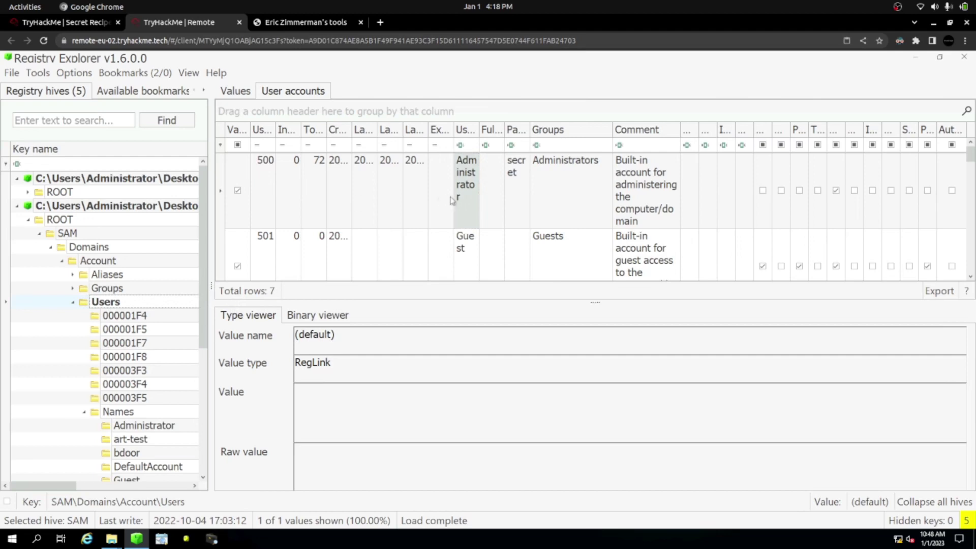
# Widen the User Name and Created On columns of the user accounts table and select the Administrator account's creation timestamp.
pyautogui.moveTo(533, 124); pyautogui.dragTo(550, 126)
pyautogui.moveTo(427, 131); pyautogui.dragTo(499, 131)
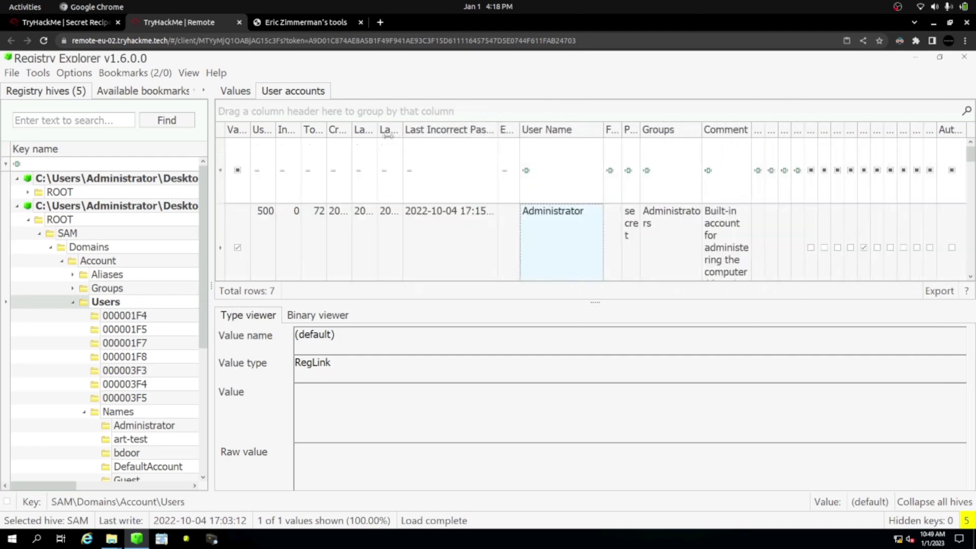
pyautogui.moveTo(352, 129); pyautogui.dragTo(478, 137)
pyautogui.click(351, 131)
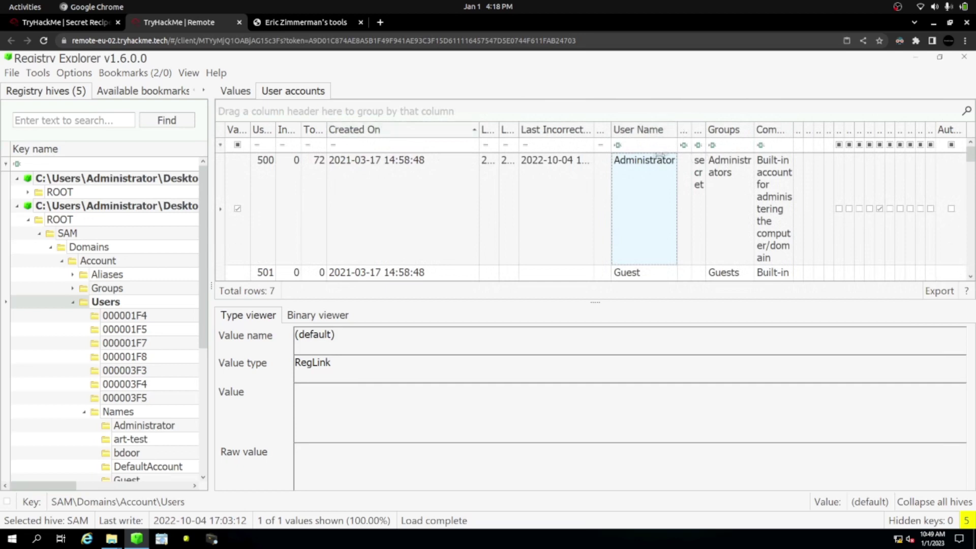
pyautogui.click(382, 169)
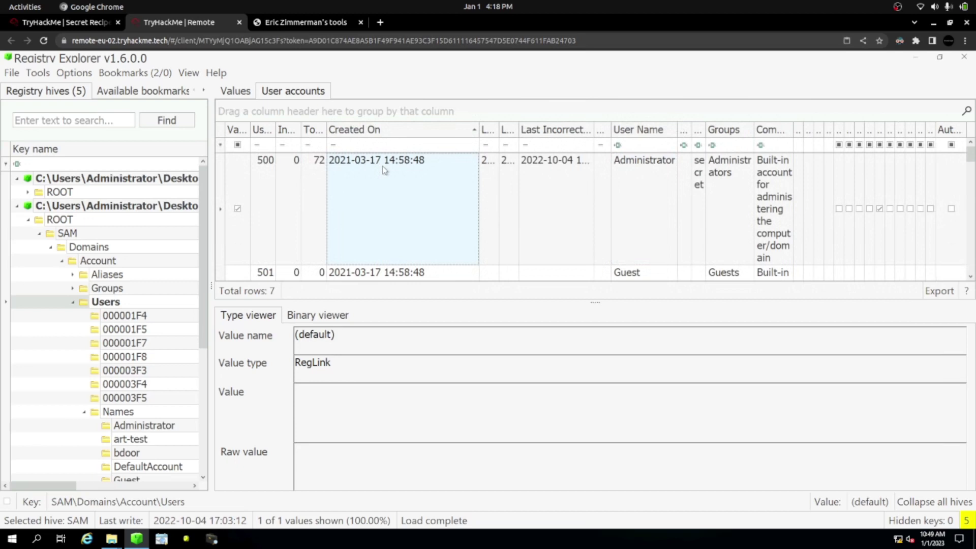
# Switch to the TryHackMe room and submit 021-03-17 14:58:48 as the answer to the Administrator account creation question.
pyautogui.click(97, 22)
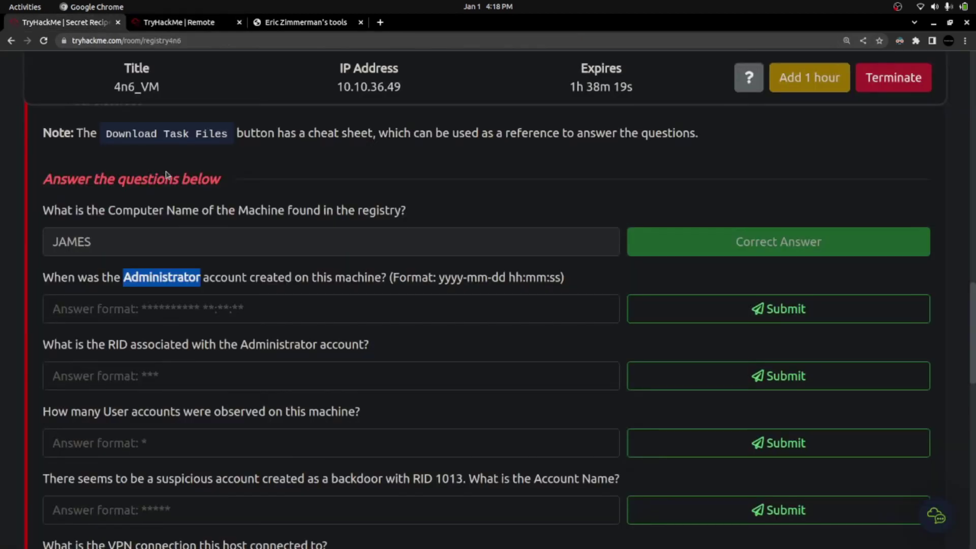
pyautogui.click(124, 313)
pyautogui.hotkey('ctrl', 'v')
pyautogui.hotkey('shift', 'Home')
pyautogui.press('BackSpace')
pyautogui.click(674, 318)
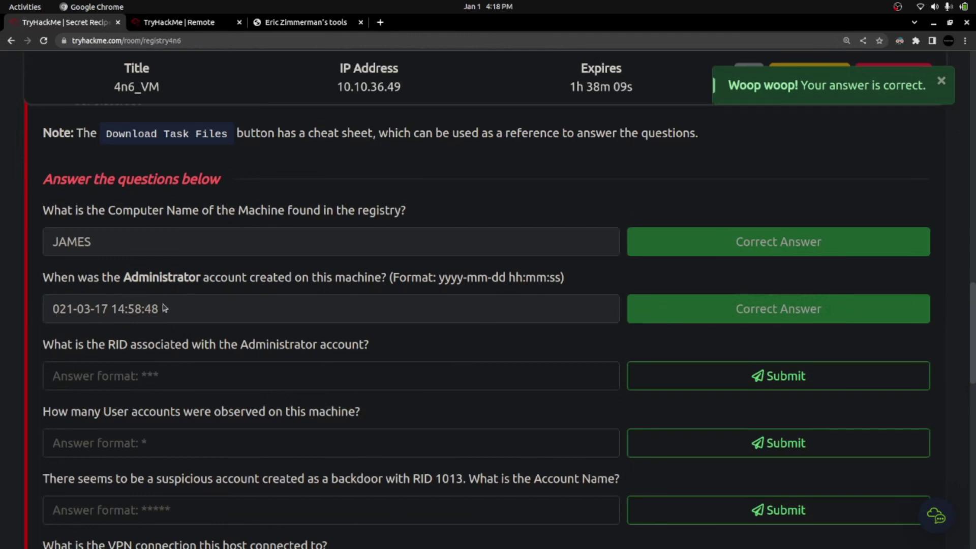
# Read the Administrator RID question, return to Registry Explorer and examine the accounts table sorted by a widened User Id column.
pyautogui.moveTo(42, 343); pyautogui.dragTo(362, 350)
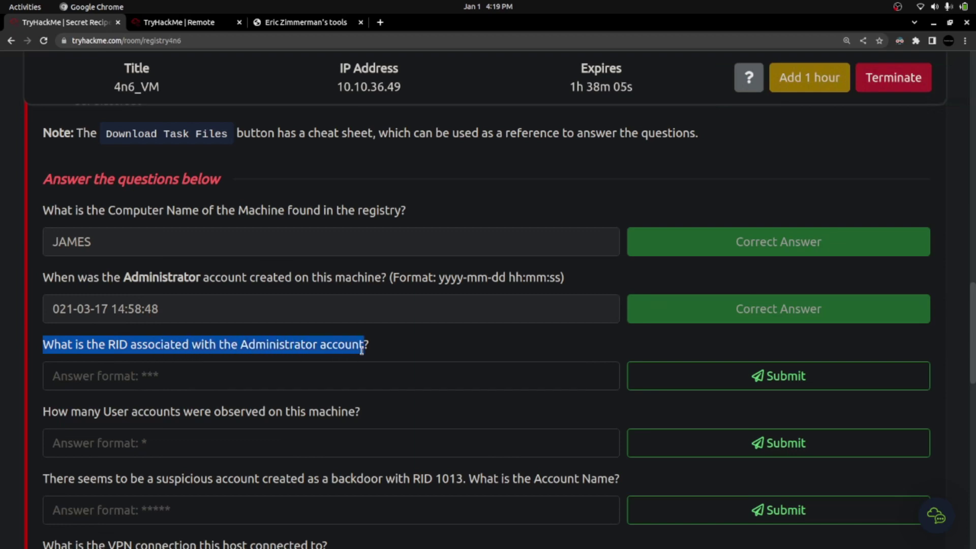
pyautogui.click(206, 23)
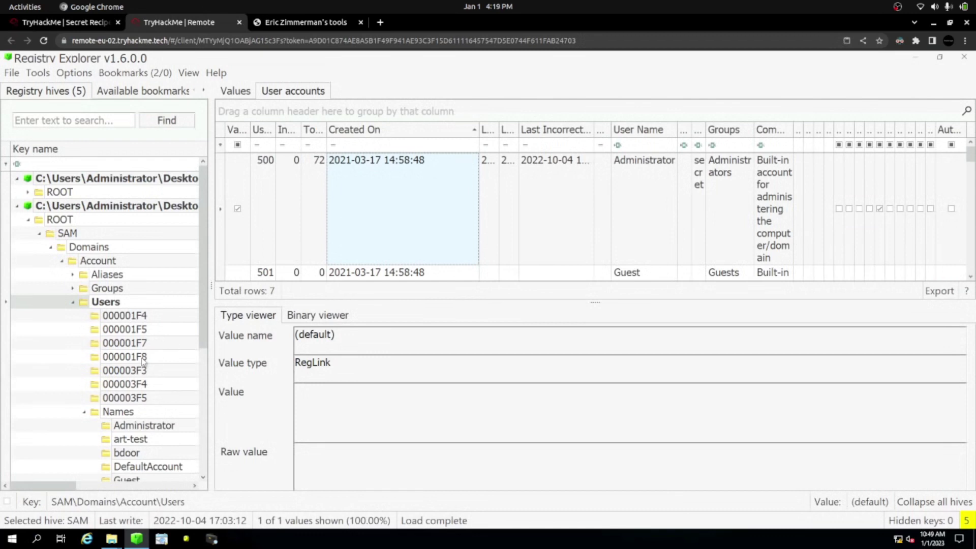
pyautogui.scroll(-1, 144, 362)
pyautogui.moveTo(276, 129)
pyautogui.mouseDown()
pyautogui.moveTo(336, 130)
pyautogui.moveTo(271, 135)
pyautogui.mouseUp()
pyautogui.click(272, 132)
pyautogui.scroll(-2, 273, 186)
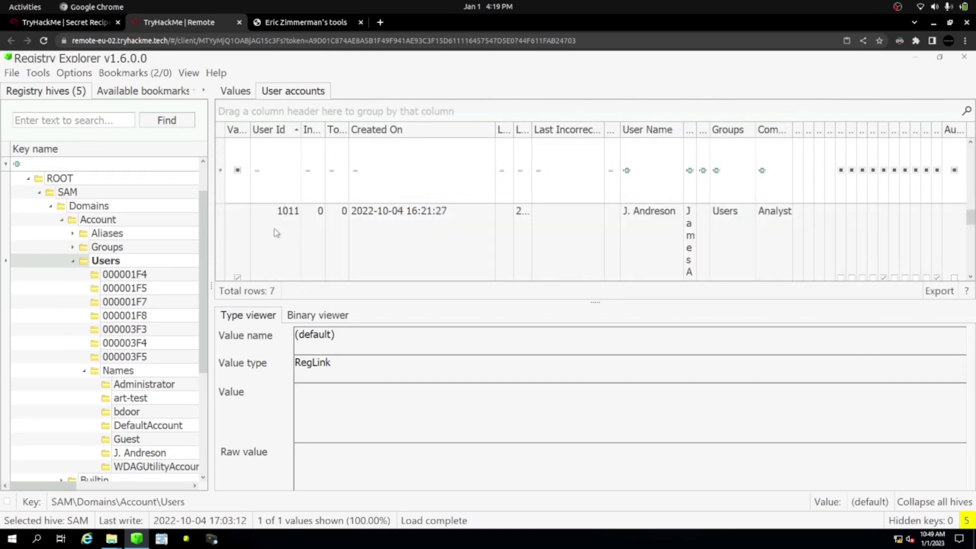
pyautogui.scroll(-2, 274, 229)
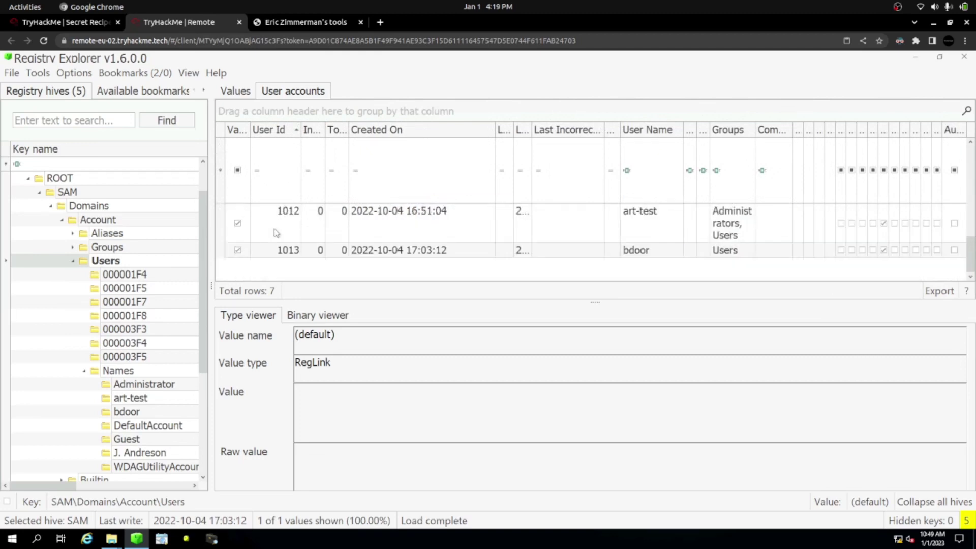
# Check the decimal value type of the Administrator key under Names, and compare it with the user accounts table of the Users key.
pyautogui.click(127, 389)
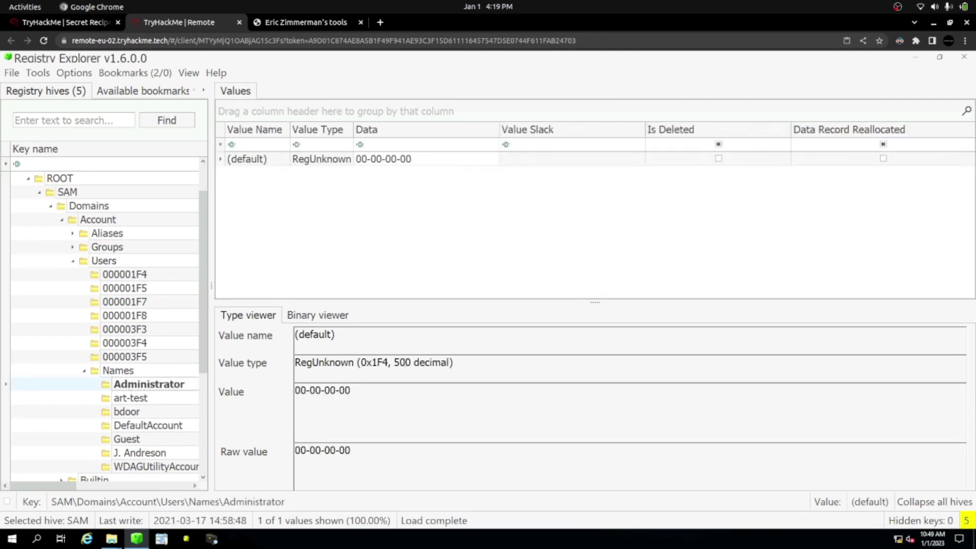
pyautogui.moveTo(394, 363); pyautogui.dragTo(411, 362)
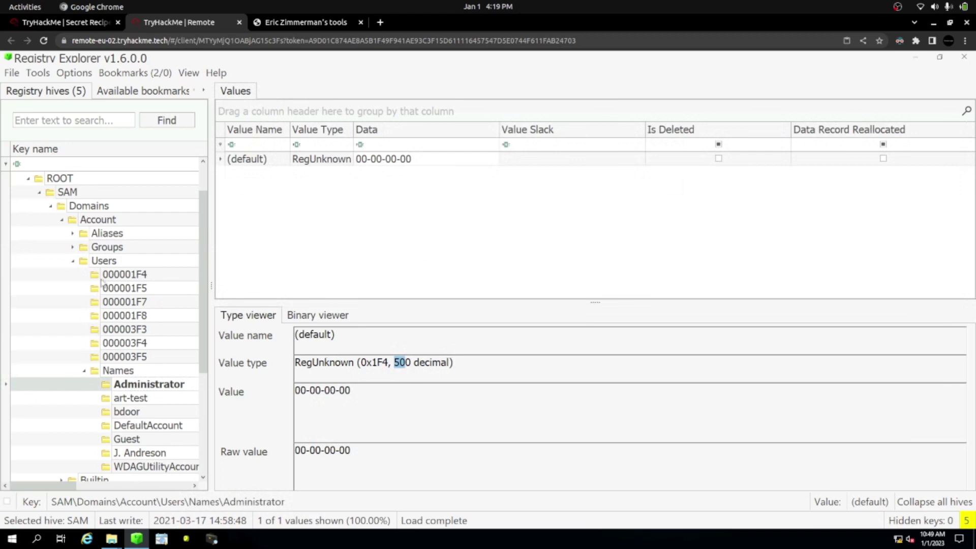
pyautogui.click(105, 261)
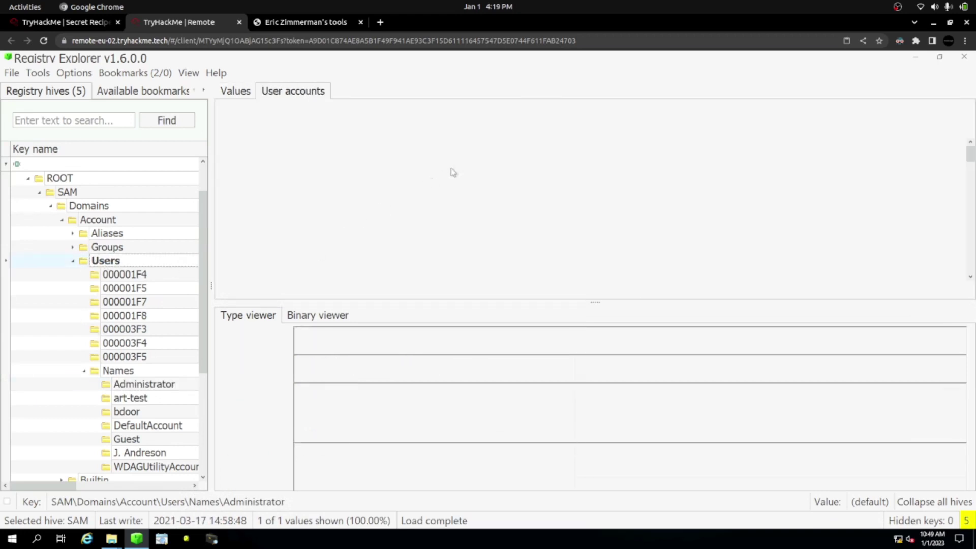
pyautogui.click(462, 170)
pyautogui.click(262, 163)
pyautogui.moveTo(479, 131); pyautogui.dragTo(543, 131)
# Search Google for "RID in windows user account" in the Eric Zimmerman's tools browser tab and expand "What is rid in Windows?".
pyautogui.click(336, 23)
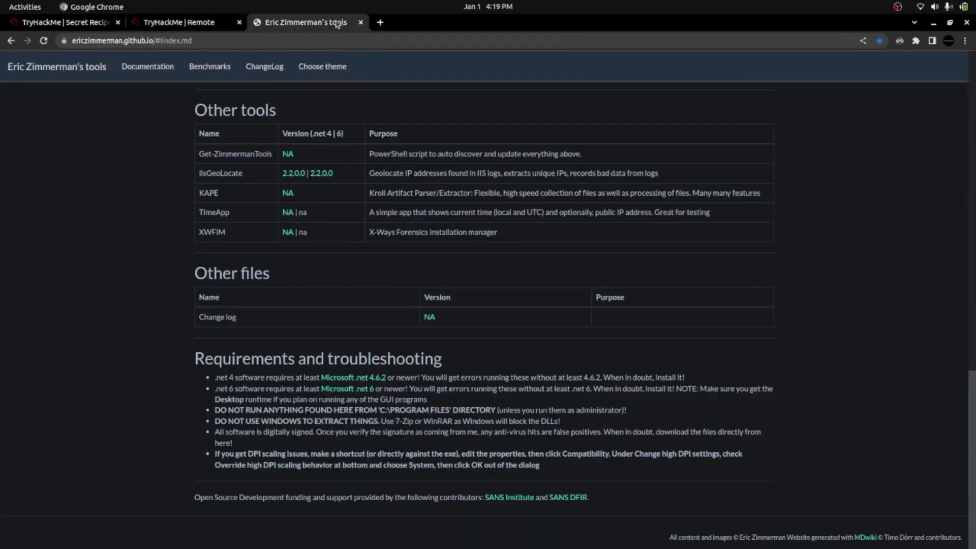
pyautogui.click(281, 36)
pyautogui.write('Ri')
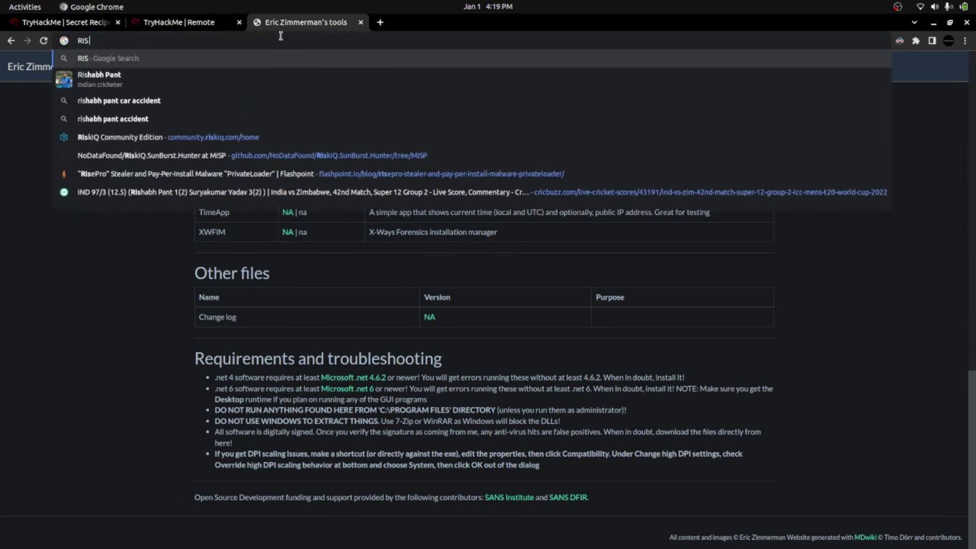
pyautogui.write('D in')
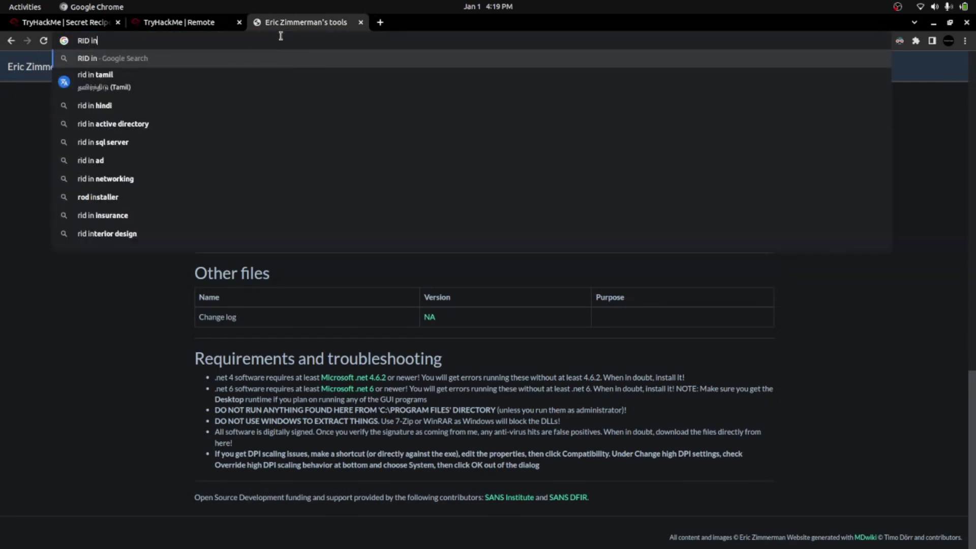
pyautogui.write(' windows')
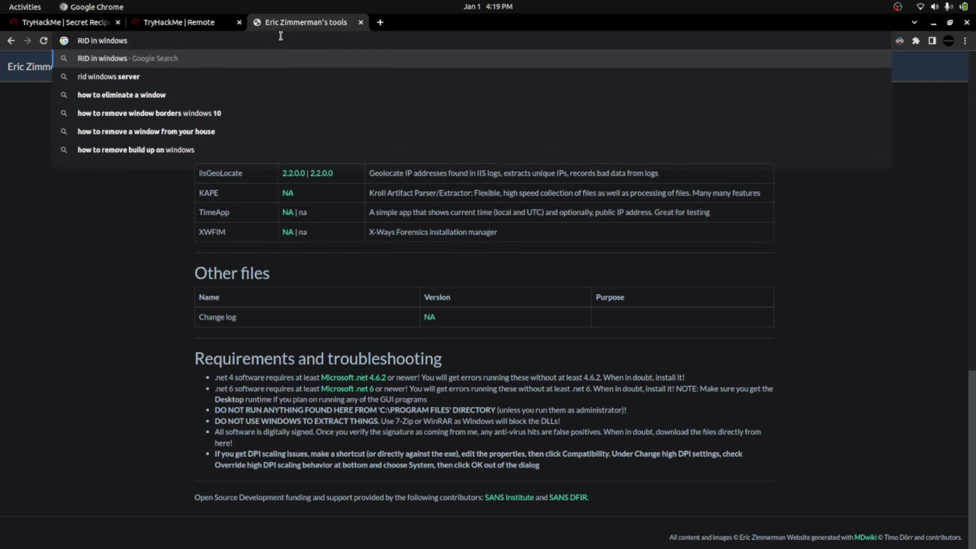
pyautogui.write(' user account')
pyautogui.press('Return')
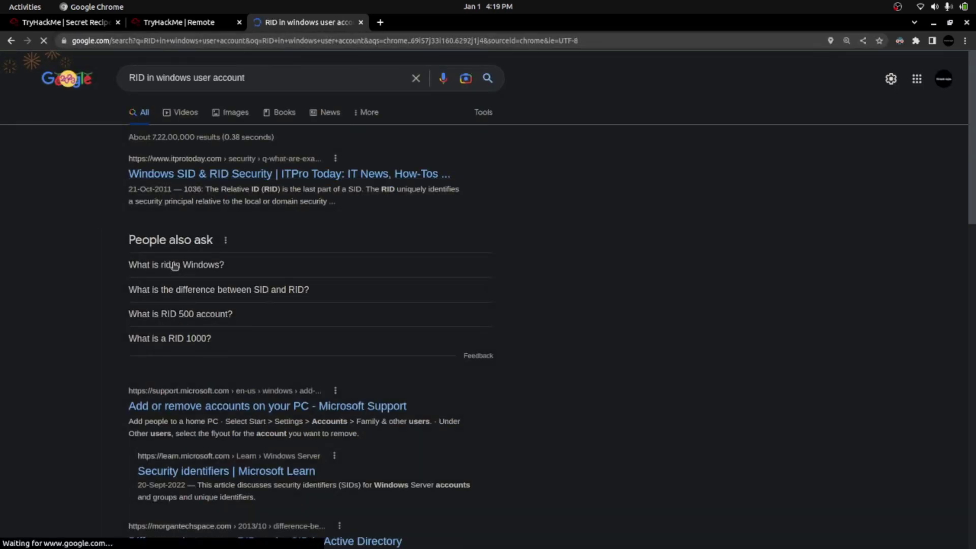
pyautogui.click(175, 265)
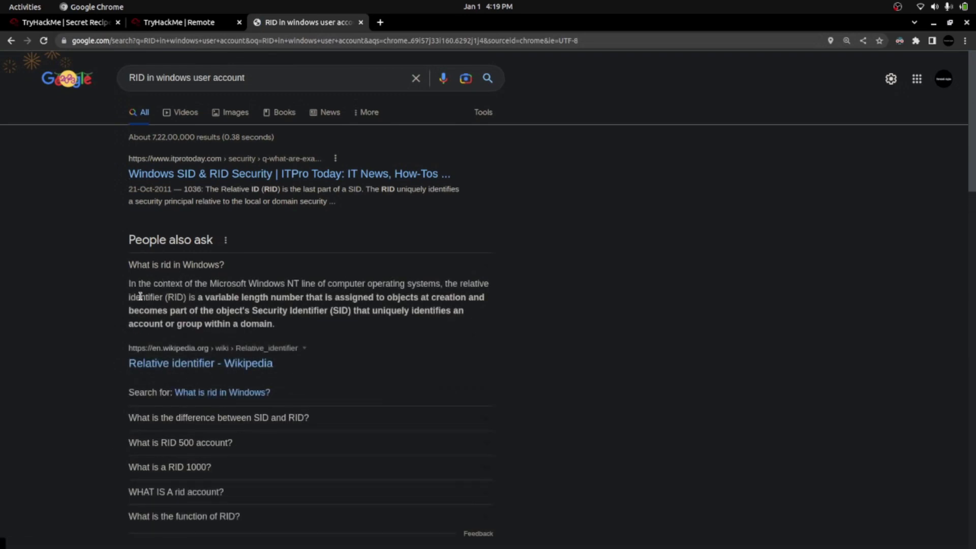
# Read the definition of RID in the expanded "What is rid in Windows?" answer of the search results.
pyautogui.moveTo(141, 296); pyautogui.dragTo(501, 305)
pyautogui.doubleClick(460, 283)
pyautogui.moveTo(136, 297); pyautogui.dragTo(474, 297)
pyautogui.moveTo(141, 314); pyautogui.dragTo(435, 313)
pyautogui.moveTo(128, 321); pyautogui.dragTo(266, 324)
# Return to Registry Explorer and compare the User Ids of the Guest, DefaultAccount and WDAGUtilityAccount rows with their user names.
pyautogui.click(188, 19)
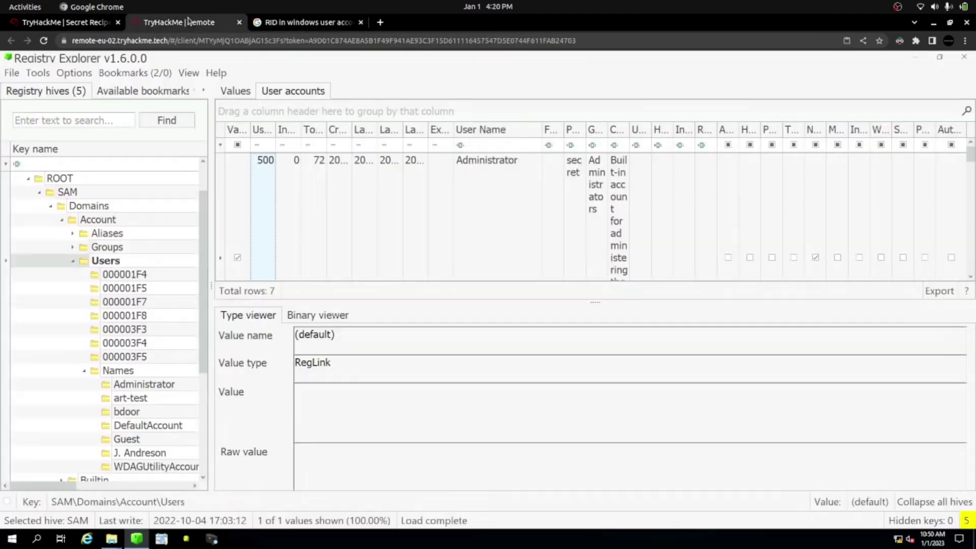
pyautogui.click(66, 22)
pyautogui.click(168, 23)
pyautogui.scroll(-4, 271, 169)
pyautogui.scroll(3, 271, 169)
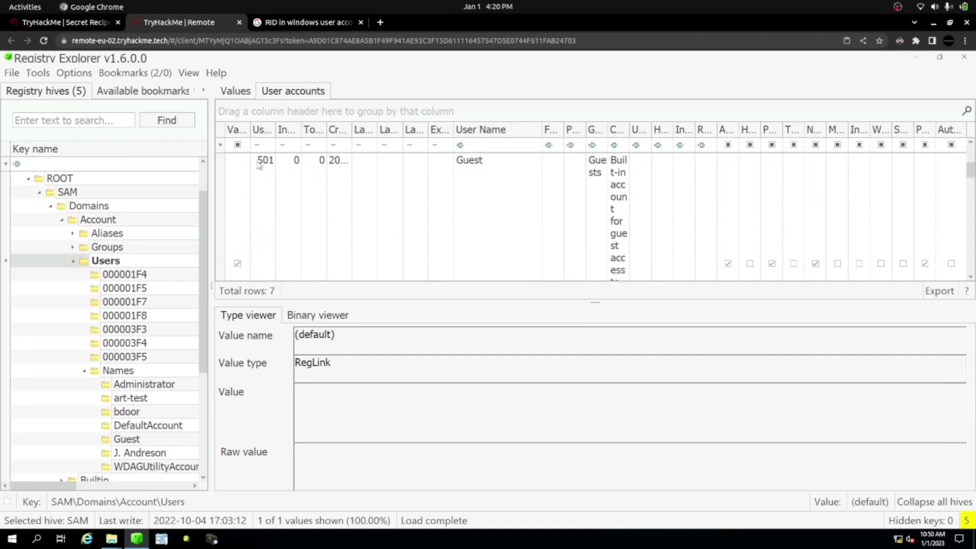
pyautogui.click(259, 165)
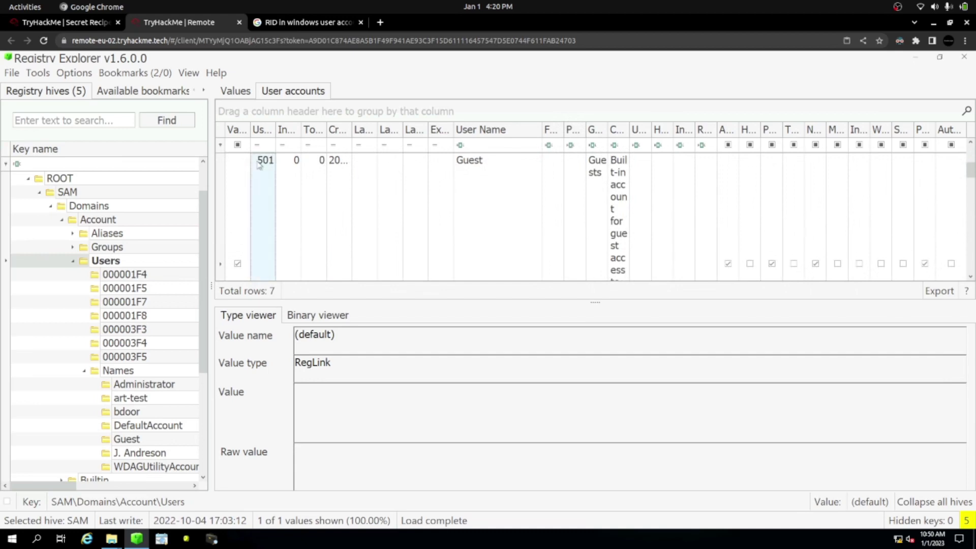
pyautogui.scroll(-1, 260, 165)
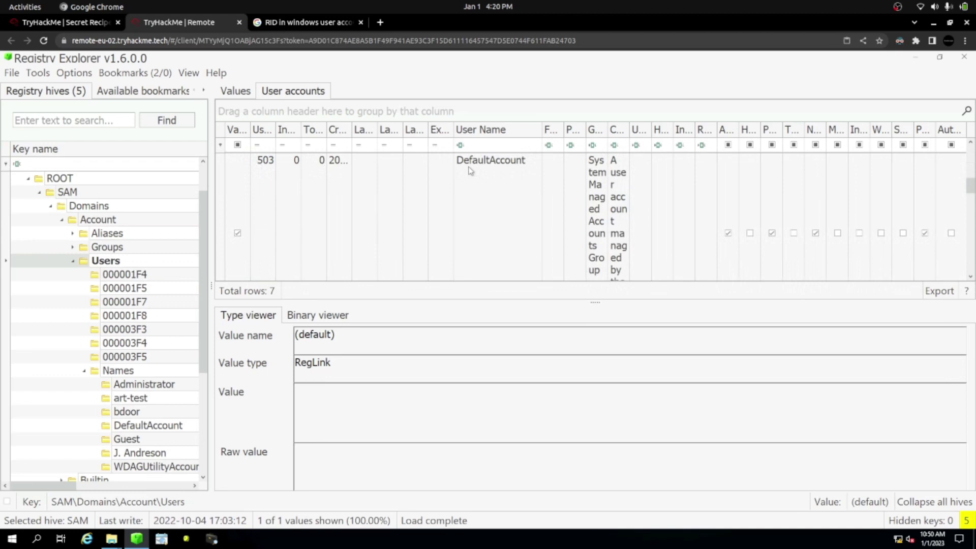
pyautogui.click(257, 173)
pyautogui.scroll(-2, 257, 173)
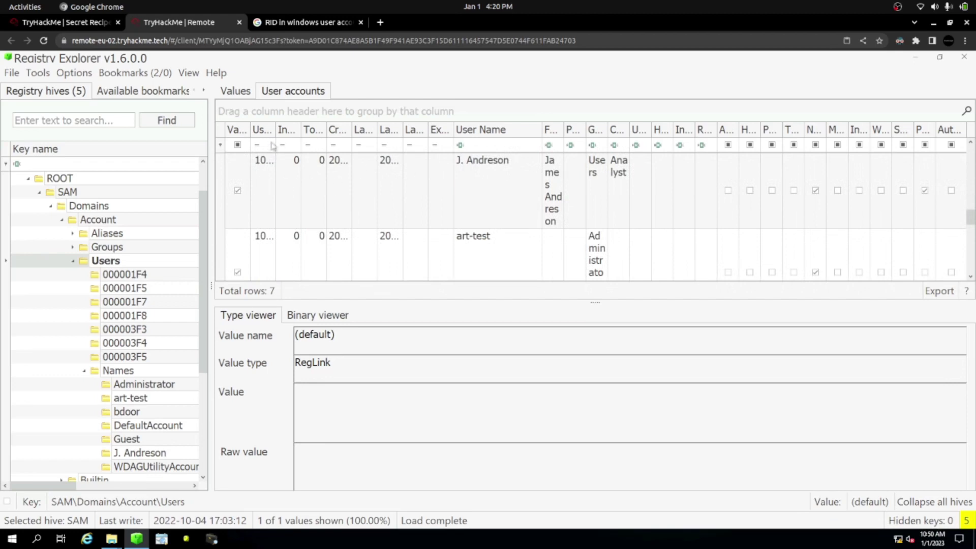
pyautogui.scroll(1, 278, 177)
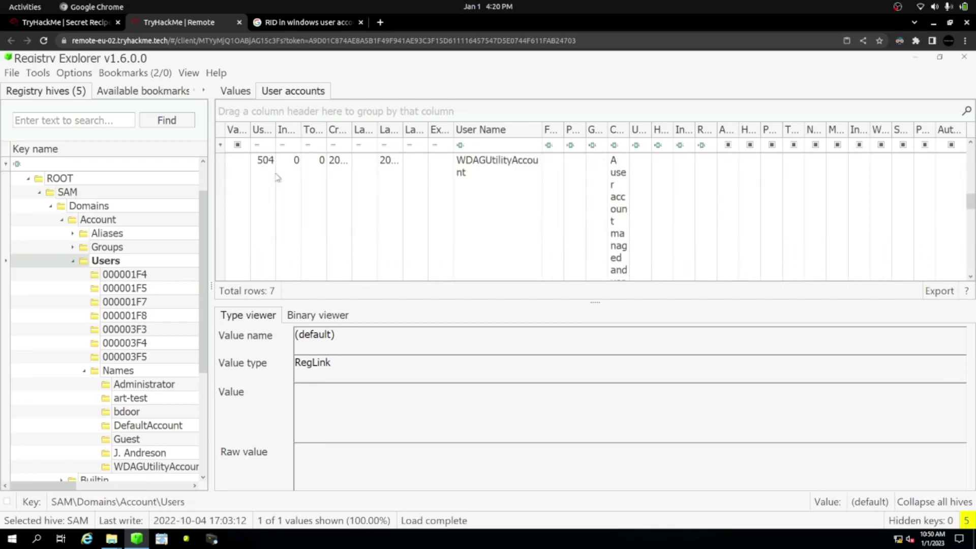
pyautogui.click(465, 165)
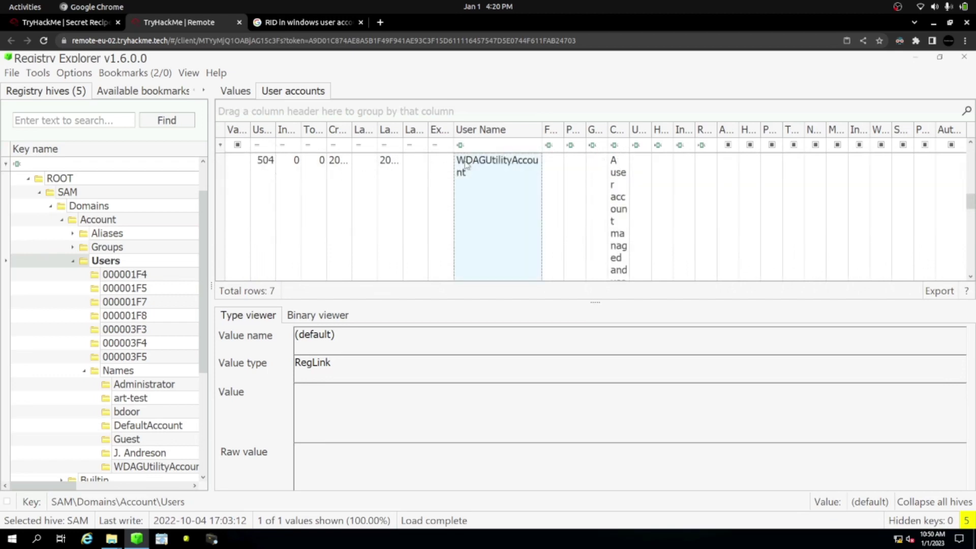
pyautogui.click(266, 163)
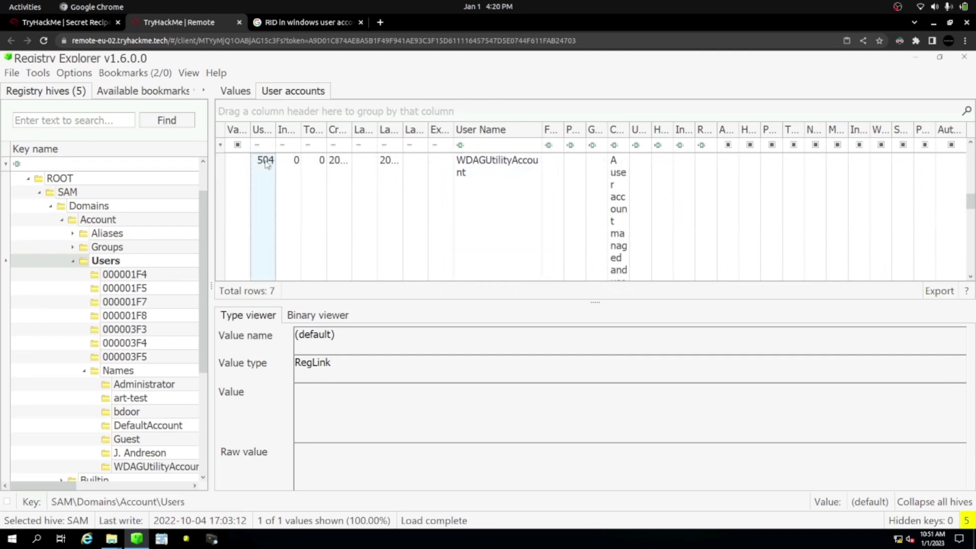
# Widen the User Id column to its full content and check the IDs of the art-test and bdoor accounts.
pyautogui.scroll(-2, 359, 178)
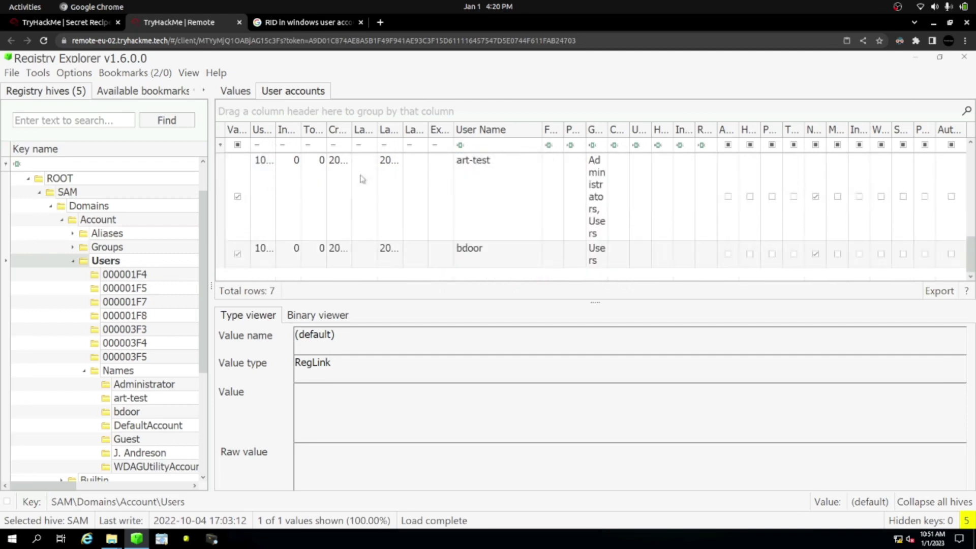
pyautogui.scroll(2, 493, 174)
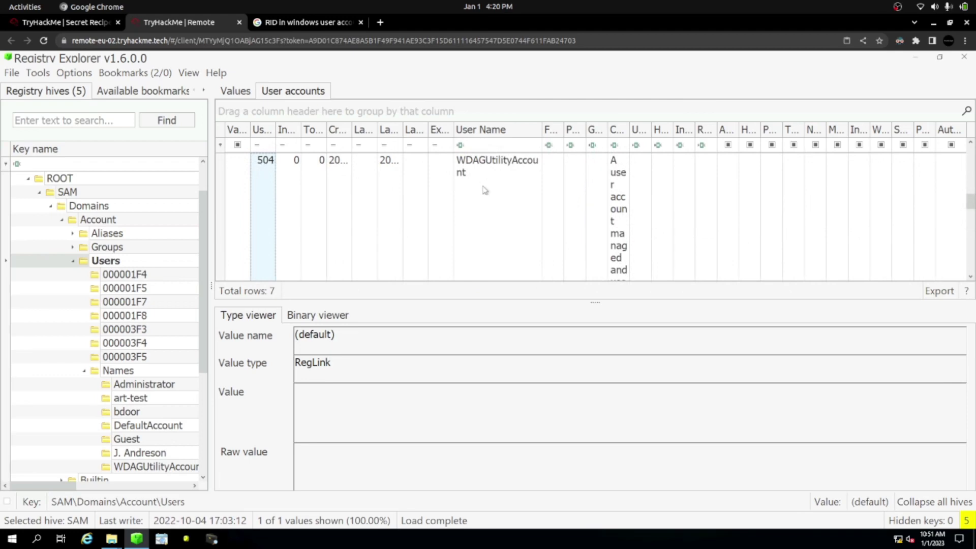
pyautogui.scroll(-1, 485, 190)
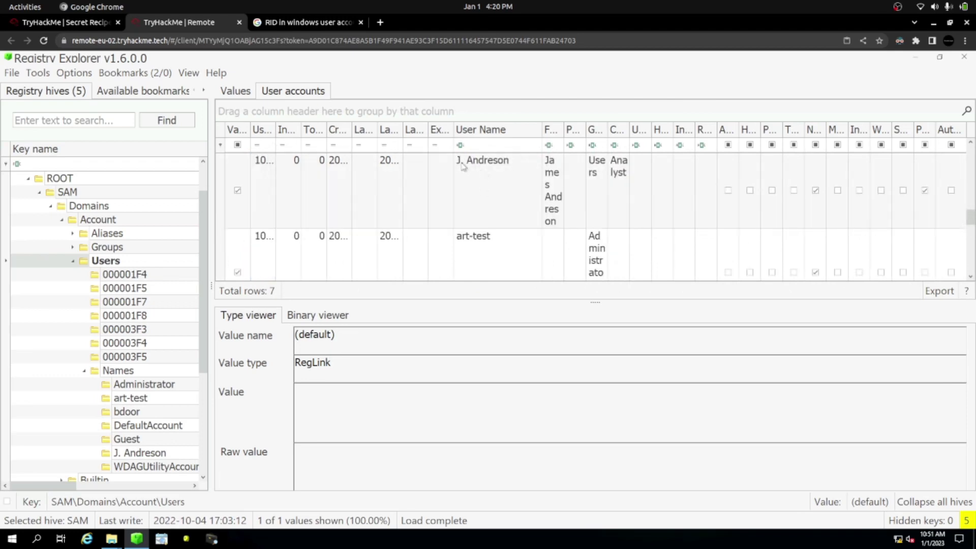
pyautogui.doubleClick(275, 133)
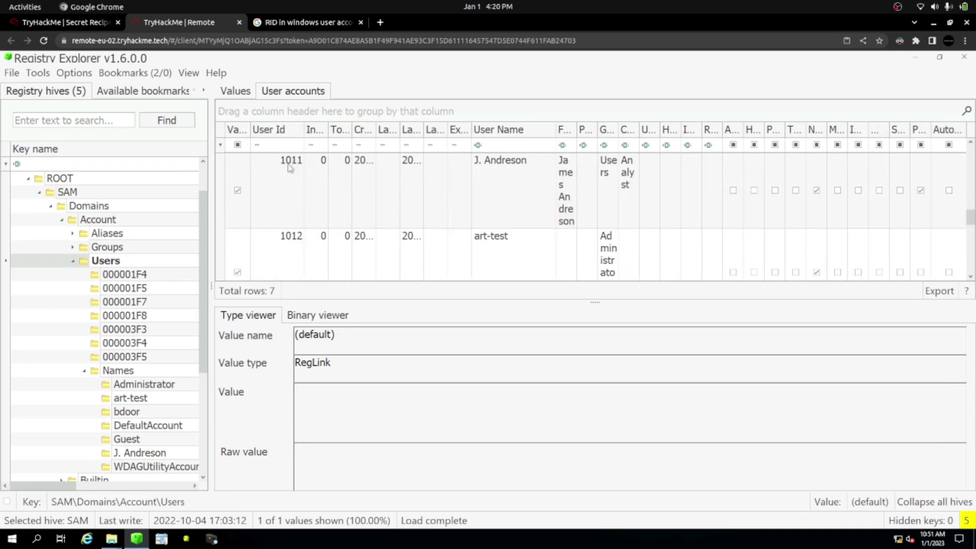
pyautogui.click(283, 237)
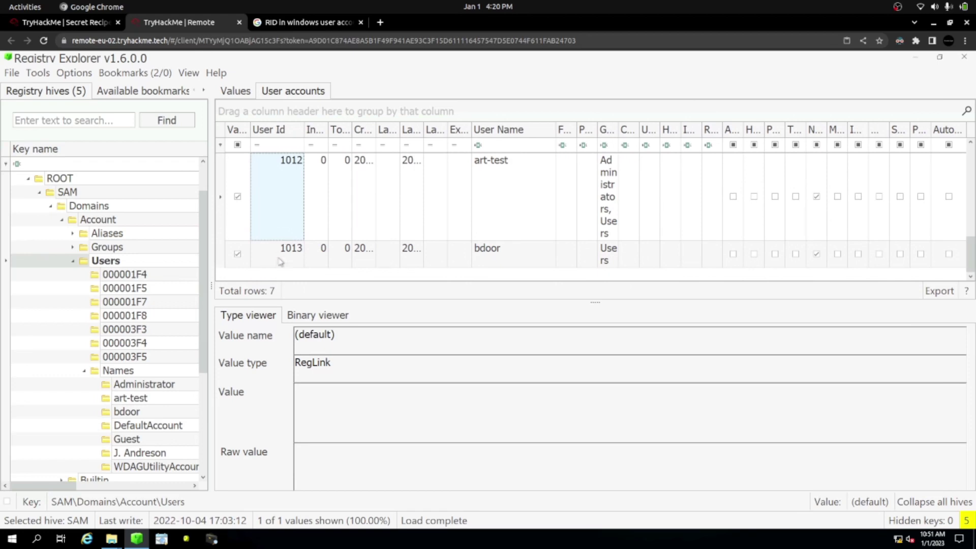
pyautogui.click(274, 258)
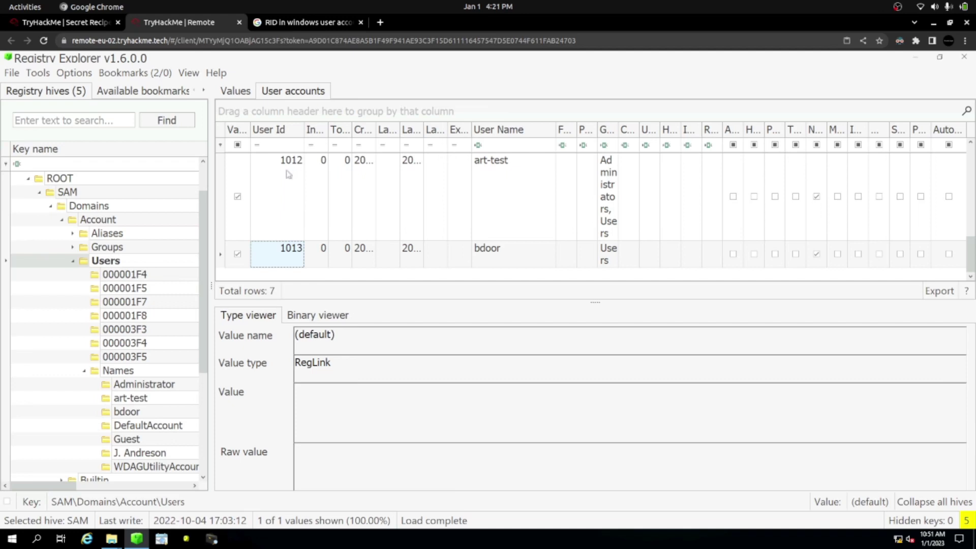
# Switch to the TryHackMe room and submit 500 as the RID associated with the Administrator account.
pyautogui.click(66, 22)
pyautogui.doubleClick(273, 345)
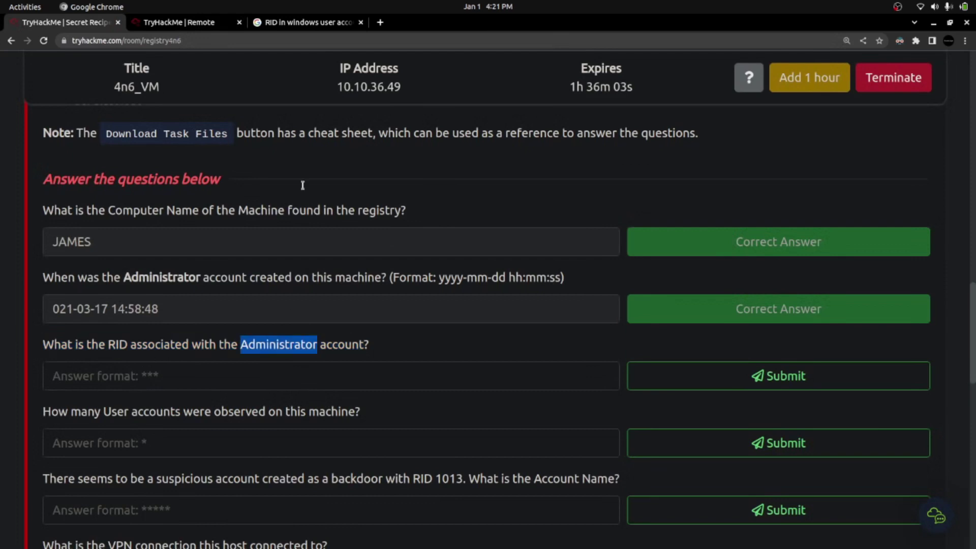
pyautogui.click(139, 386)
pyautogui.write('500')
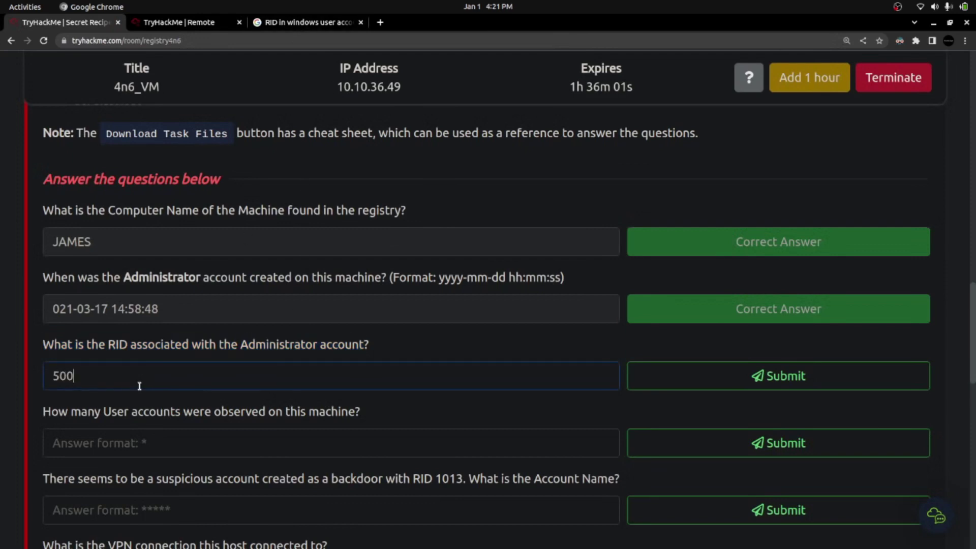
pyautogui.press('Return')
# Count the account keys under Names in Registry Explorer and submit 7 as the number of user accounts in the TryHackMe room.
pyautogui.scroll(-2, 139, 386)
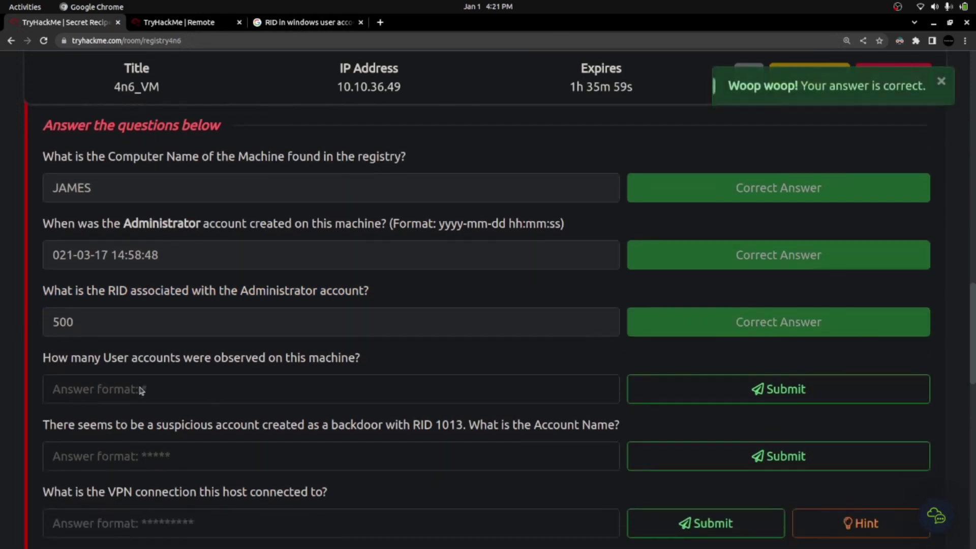
pyautogui.moveTo(43, 358); pyautogui.dragTo(360, 358)
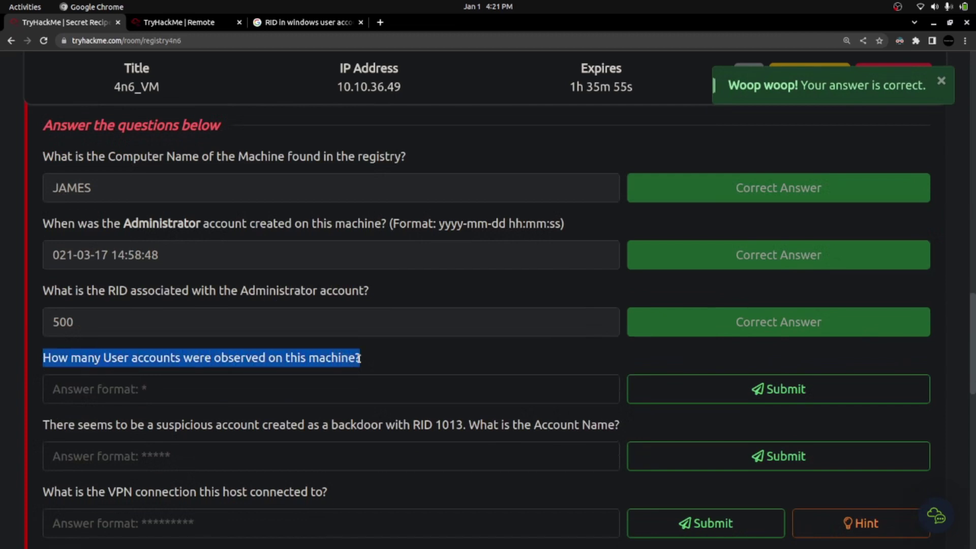
pyautogui.click(179, 22)
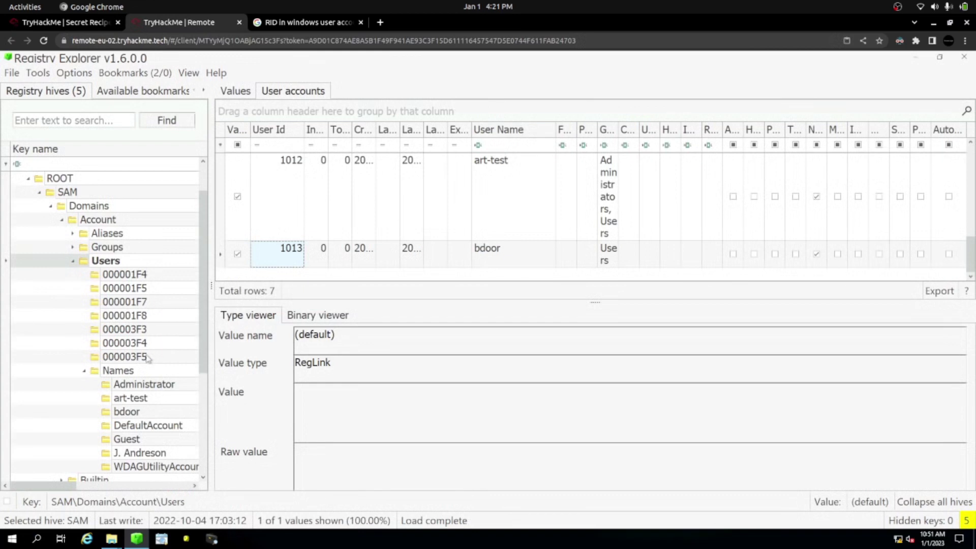
pyautogui.scroll(-2, 148, 358)
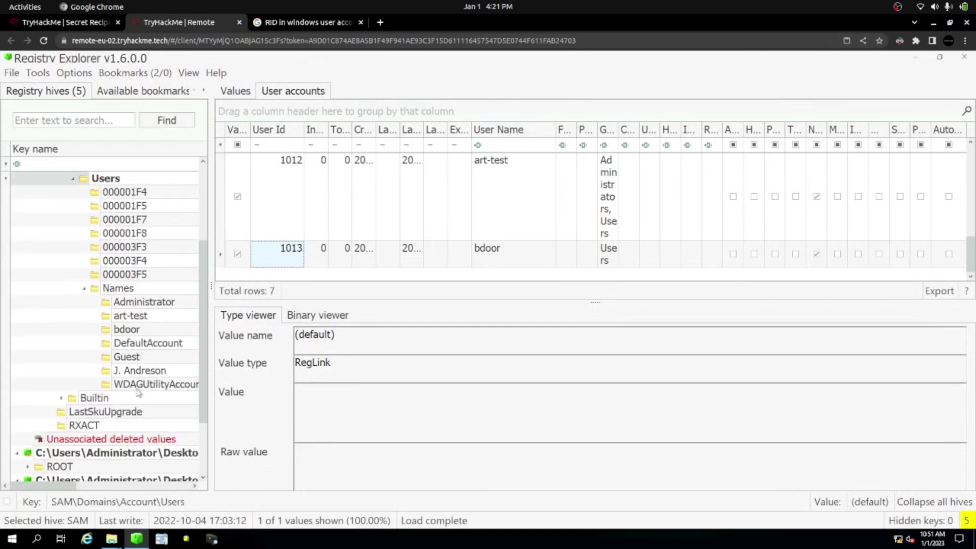
pyautogui.click(109, 22)
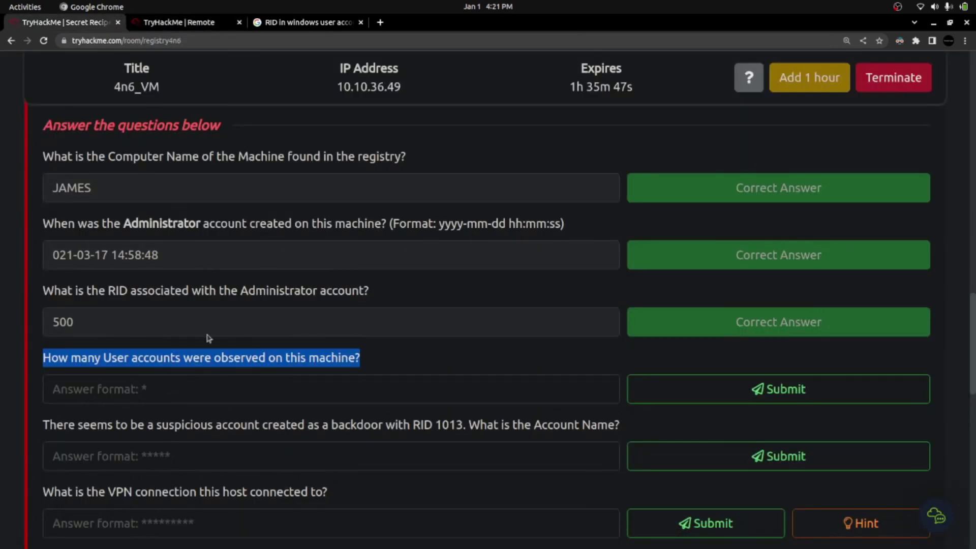
pyautogui.click(178, 392)
pyautogui.write('7')
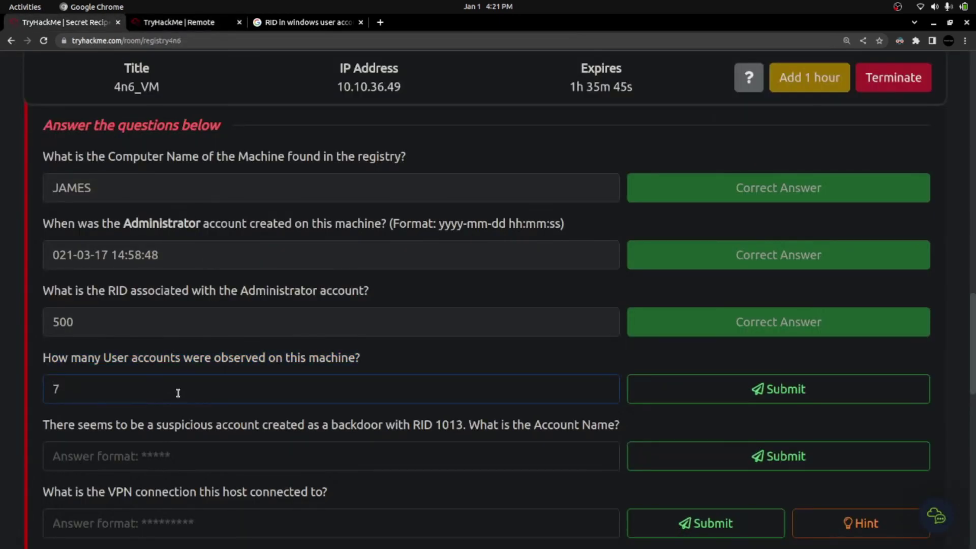
pyautogui.press('Return')
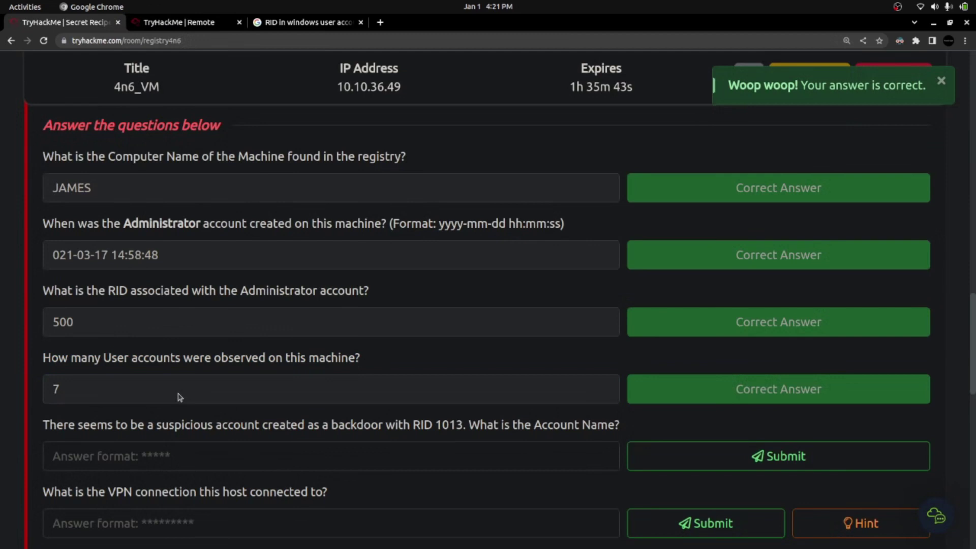
# Read the question about the backdoor account with RID 1013 and check the matching account row and the bdoor key in Registry Explorer.
pyautogui.scroll(-5, 178, 395)
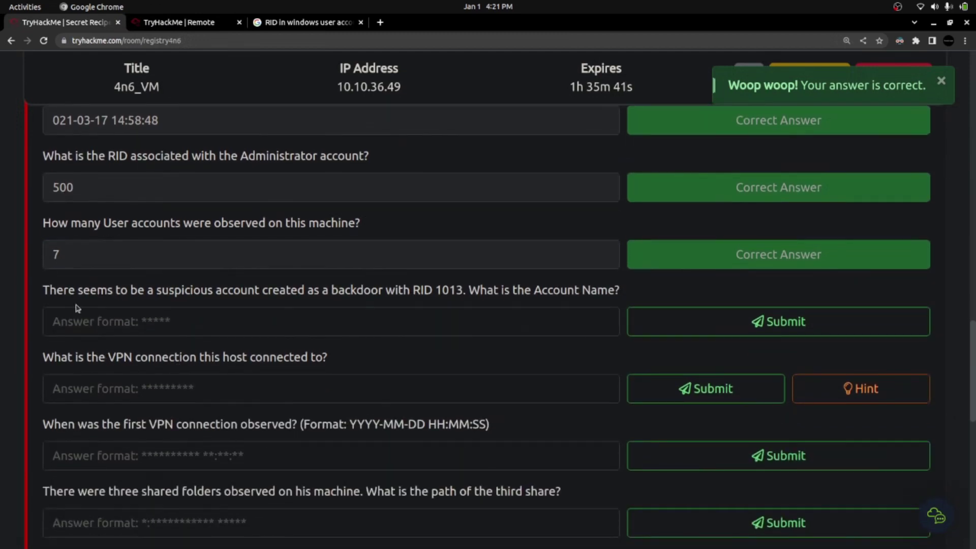
pyautogui.moveTo(46, 286); pyautogui.dragTo(620, 294)
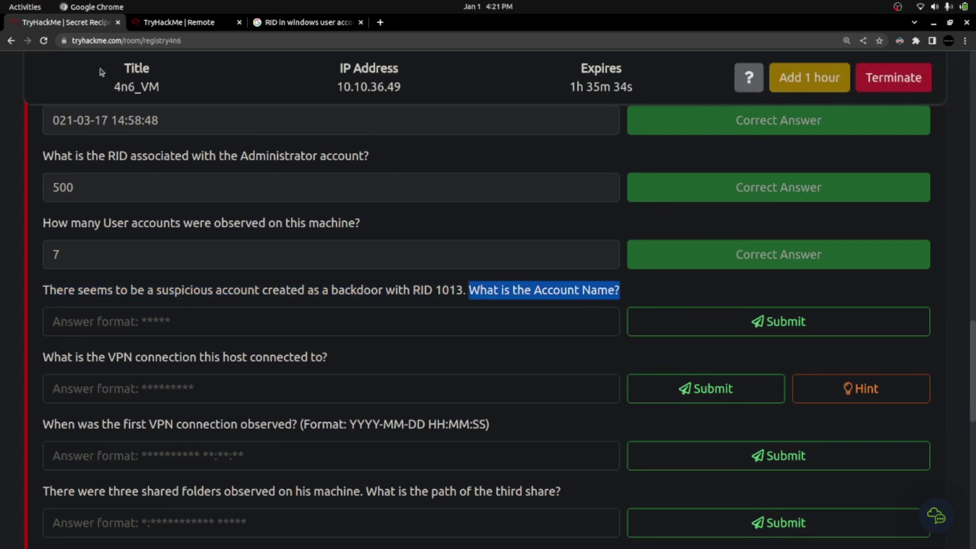
pyautogui.click(148, 24)
pyautogui.click(287, 184)
pyautogui.click(286, 254)
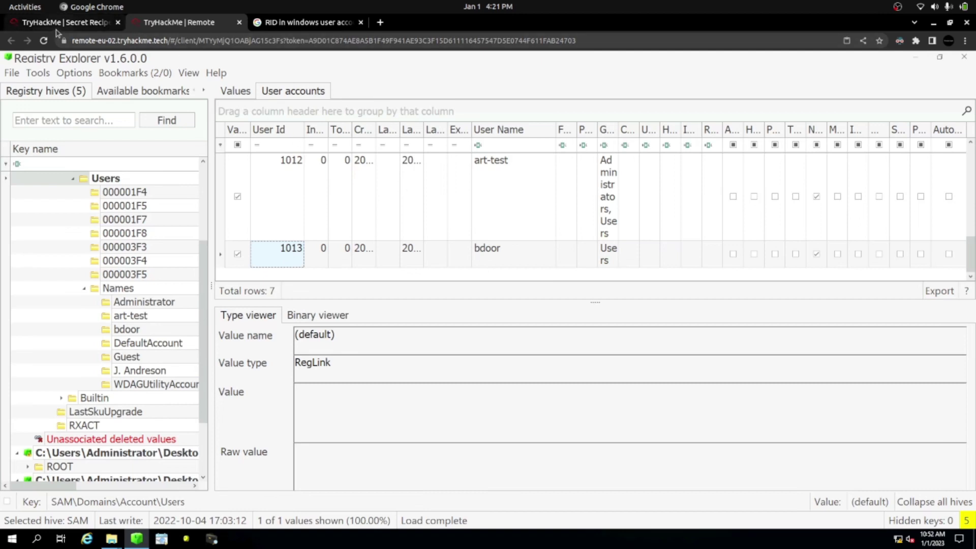
pyautogui.click(122, 331)
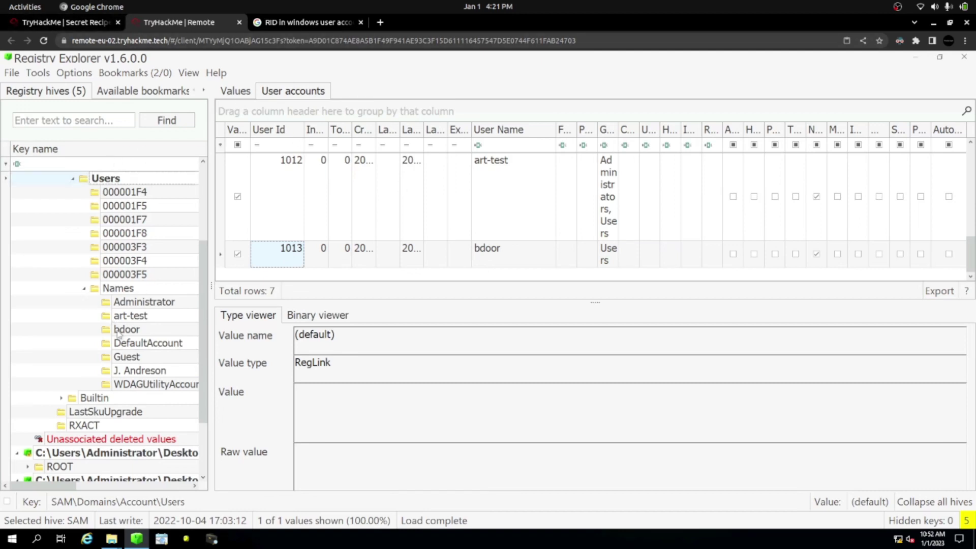
pyautogui.hotkey('ctrl', 'pageup')
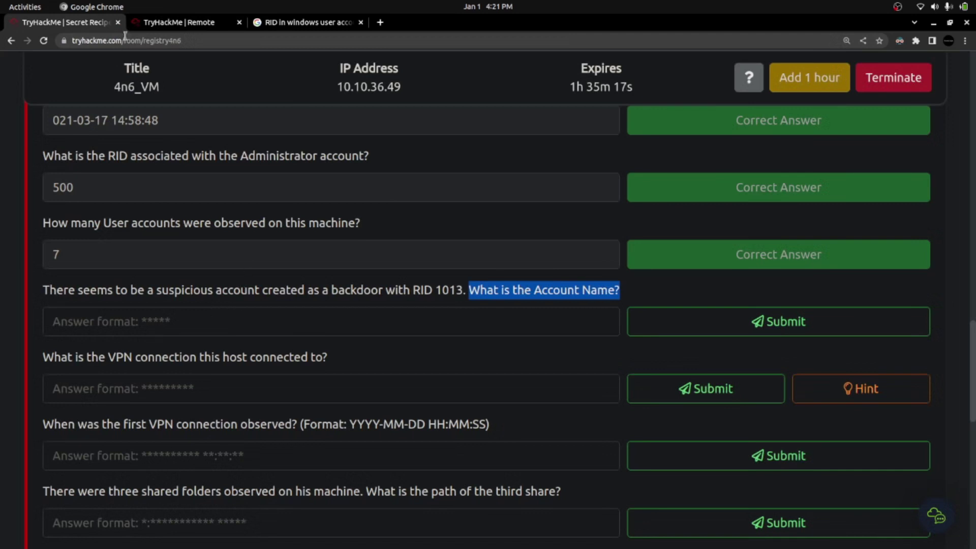
pyautogui.hotkey('ctrl', 'pagedown')
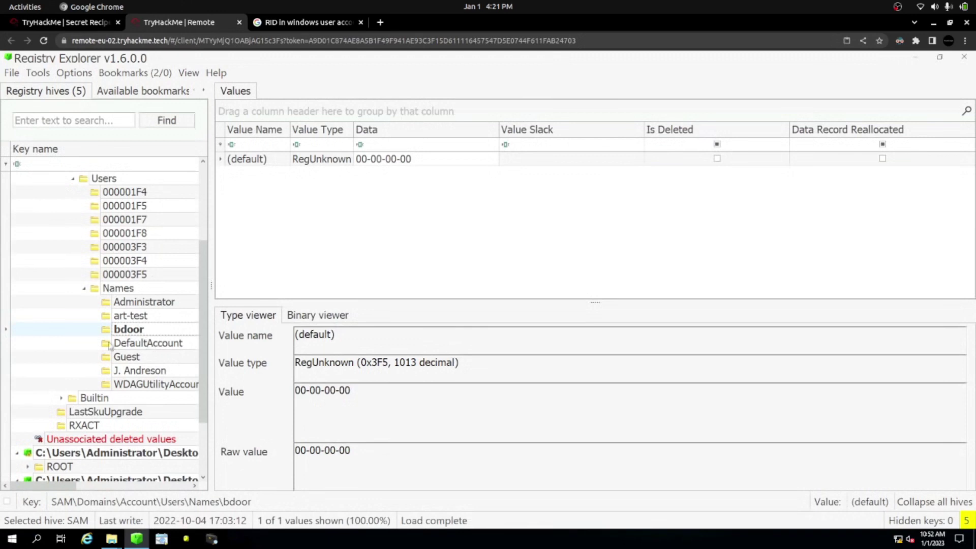
# Submit bdoor as the name of the suspicious backdoor account in the TryHackMe room.
pyautogui.click(68, 22)
pyautogui.click(141, 322)
pyautogui.write('bdoor')
pyautogui.click(691, 320)
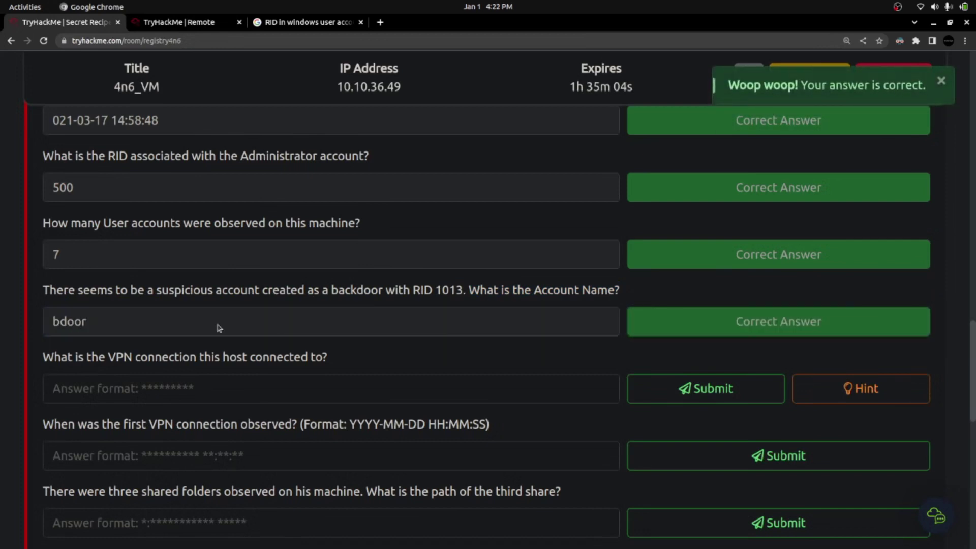
# Read the question about the host's VPN connection, then open and read its hint.
pyautogui.scroll(-1, 117, 315)
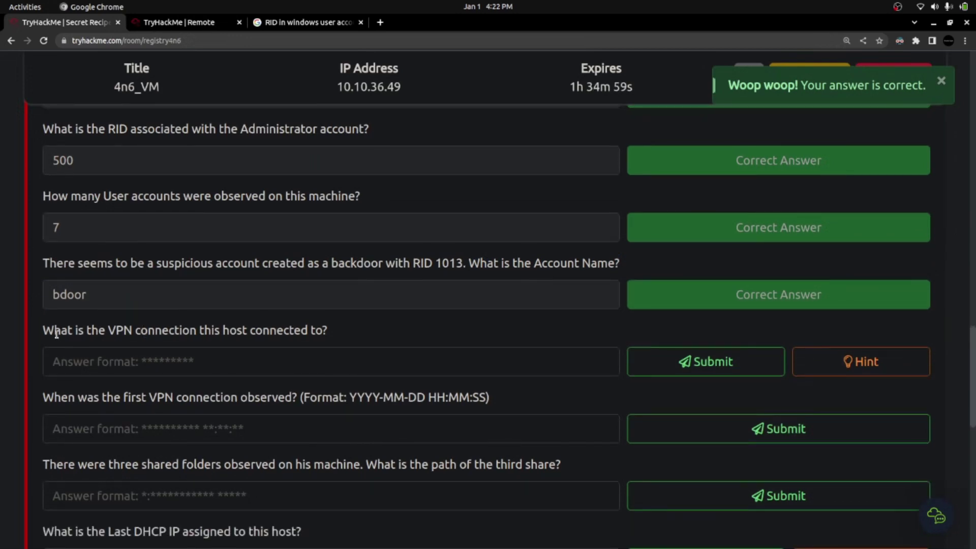
pyautogui.moveTo(45, 331); pyautogui.dragTo(349, 331)
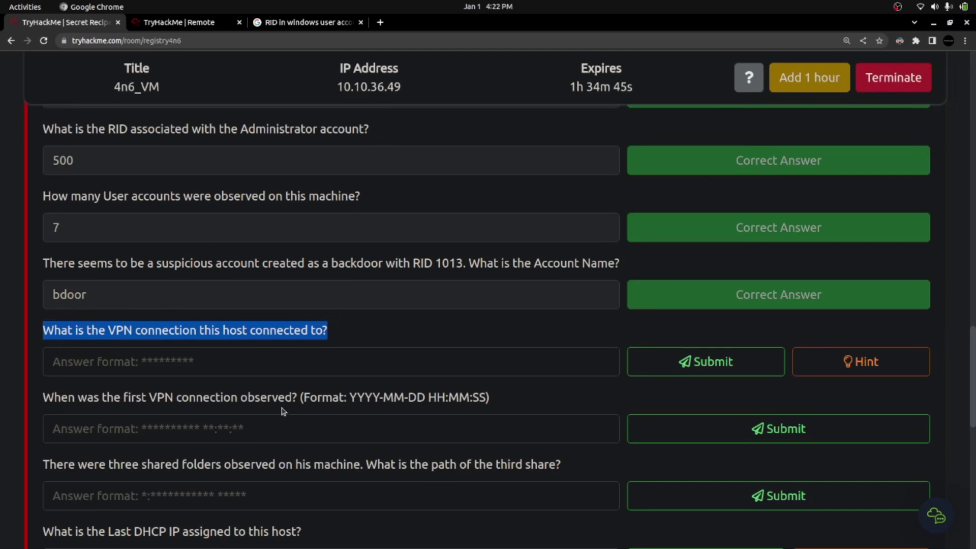
pyautogui.tripleClick(128, 330)
pyautogui.click(864, 362)
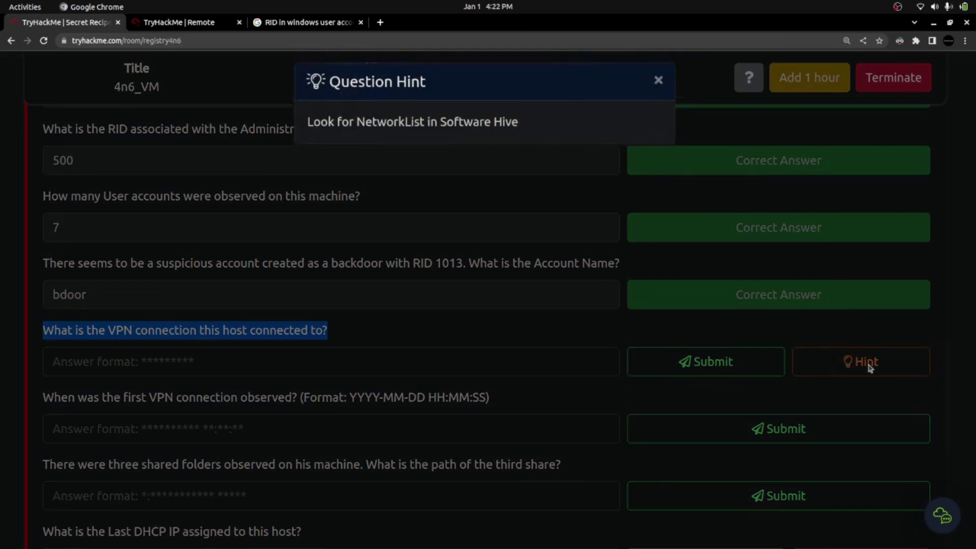
pyautogui.moveTo(308, 133); pyautogui.dragTo(522, 136)
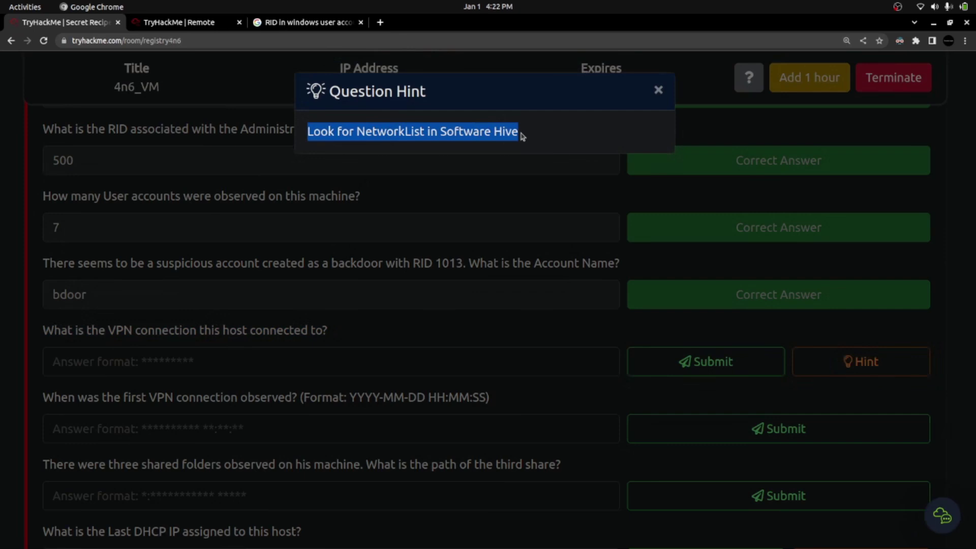
pyautogui.doubleClick(487, 132)
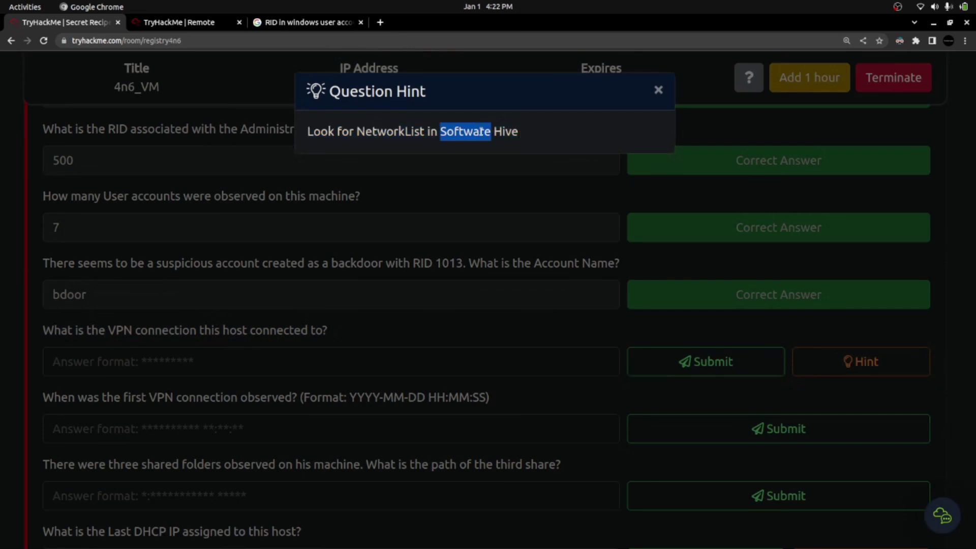
# Close the hint, switch to Registry Explorer, collapse the SAM key and widen the key tree until the full hive paths show.
pyautogui.click(658, 91)
pyautogui.moveTo(108, 330); pyautogui.dragTo(194, 333)
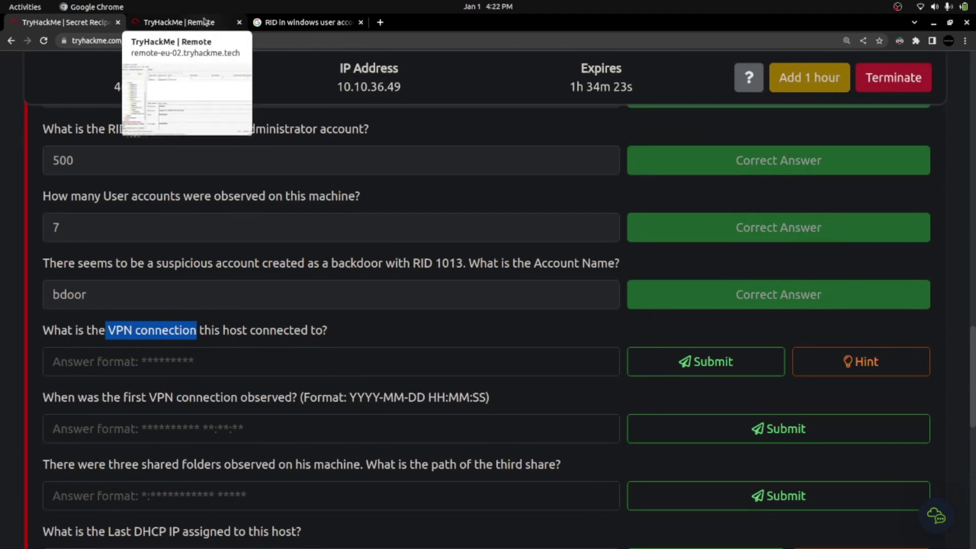
pyautogui.click(205, 22)
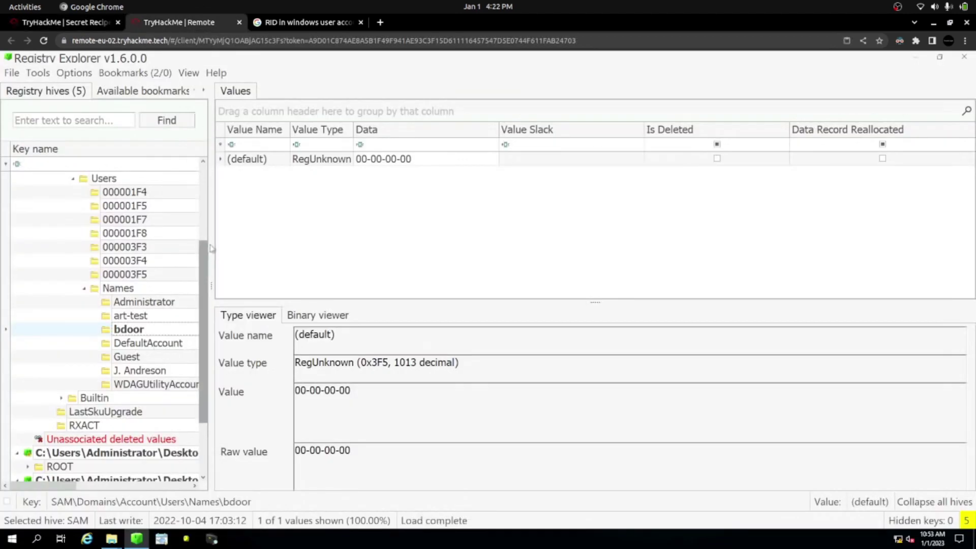
pyautogui.scroll(3, 204, 301)
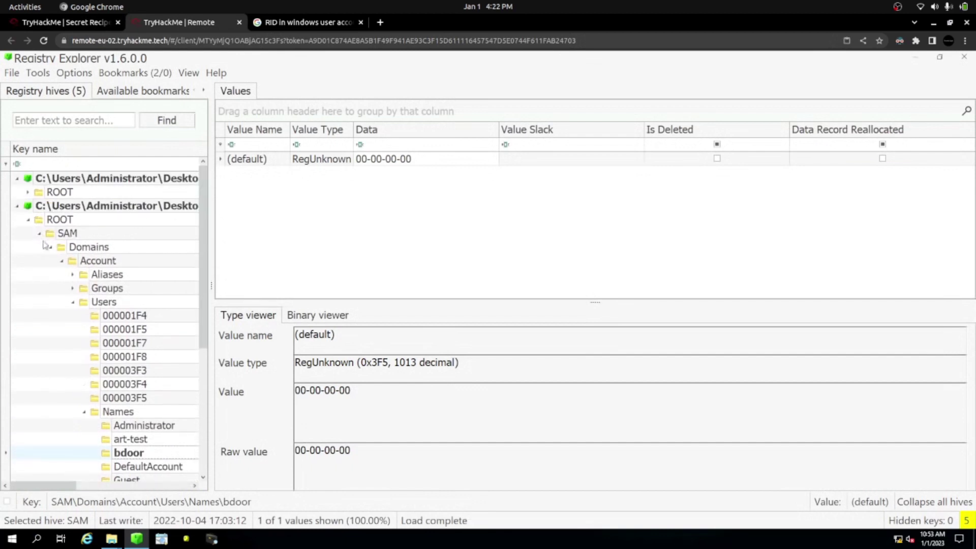
pyautogui.click(40, 235)
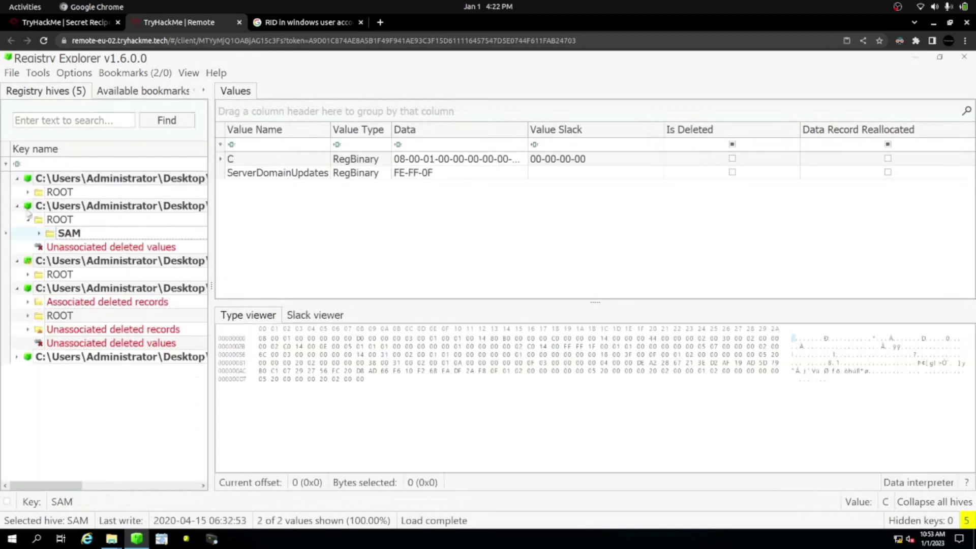
pyautogui.moveTo(213, 240); pyautogui.dragTo(349, 253)
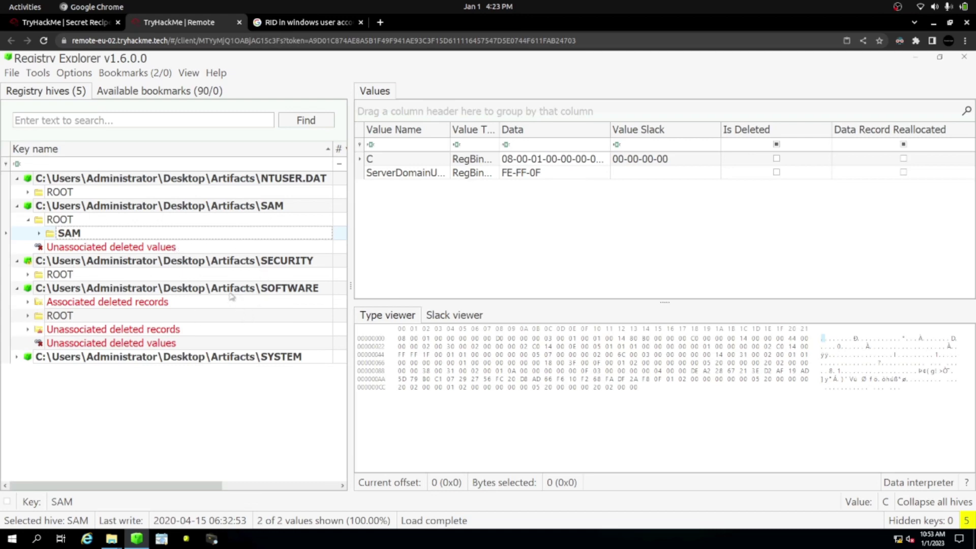
# Recheck the VPN question in the TryHackMe room, then expand ROOT and its Microsoft key in Registry Explorer's SOFTWARE hive.
pyautogui.click(81, 27)
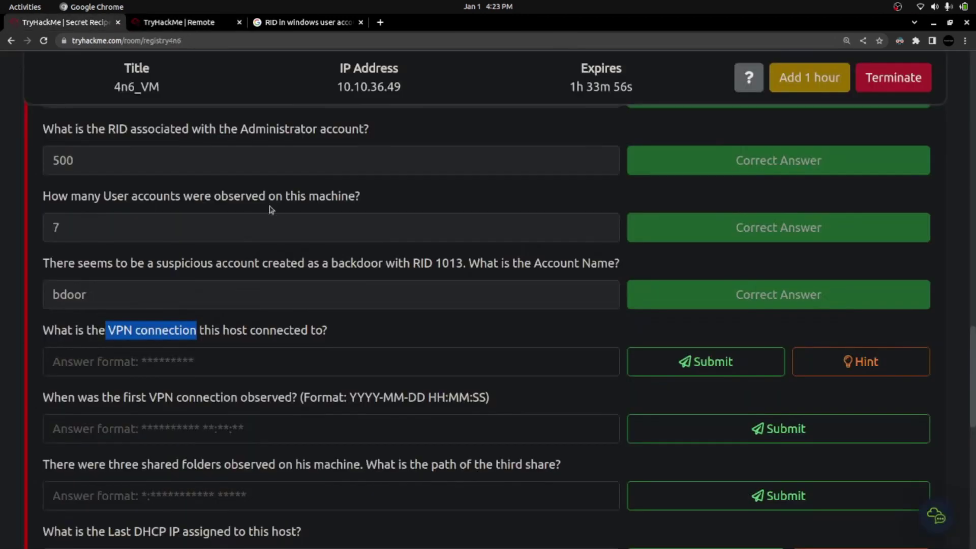
pyautogui.click(167, 24)
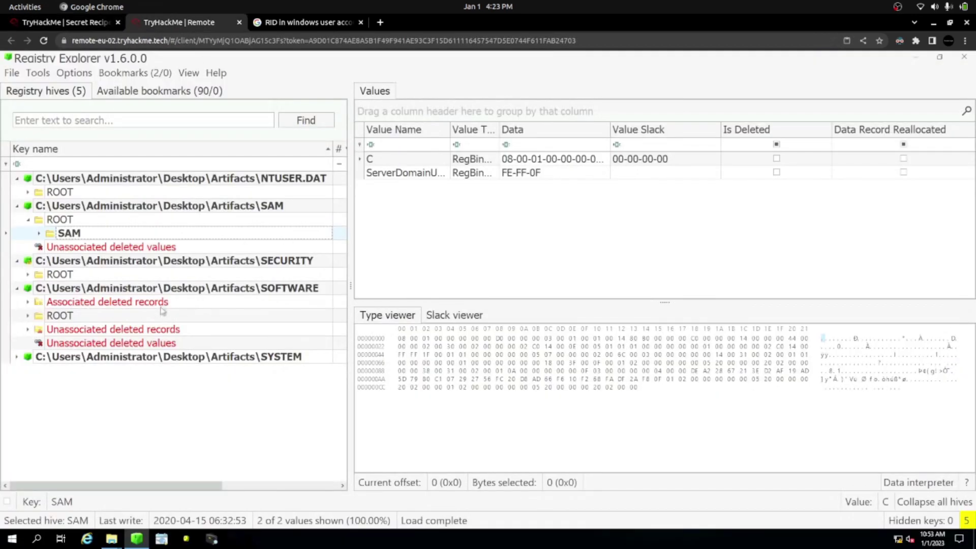
pyautogui.click(28, 316)
pyautogui.scroll(-3, 86, 330)
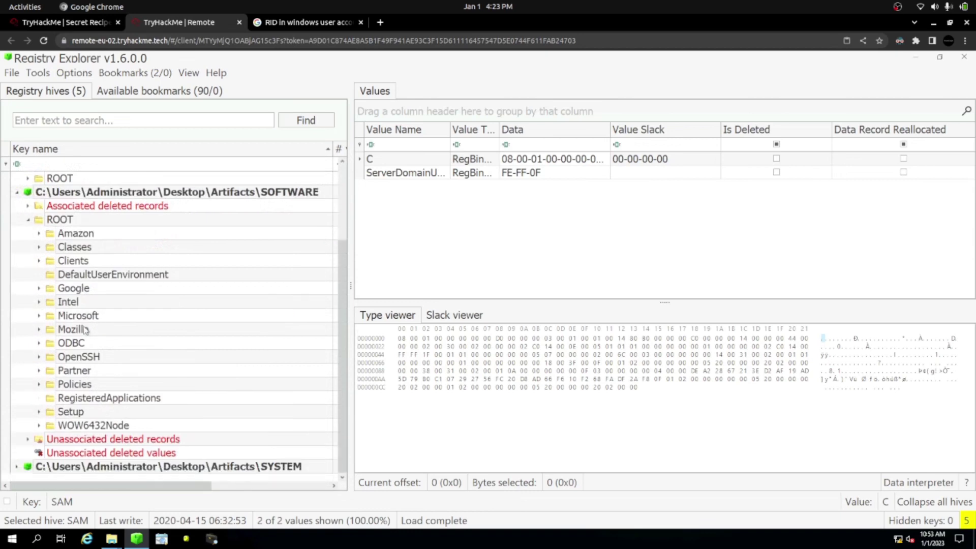
pyautogui.click(39, 315)
# Find the Windows NT key under Microsoft and expand it and its CurrentVersion subkey.
pyautogui.scroll(-3, 114, 342)
pyautogui.scroll(-10, 115, 341)
pyautogui.scroll(-13, 114, 342)
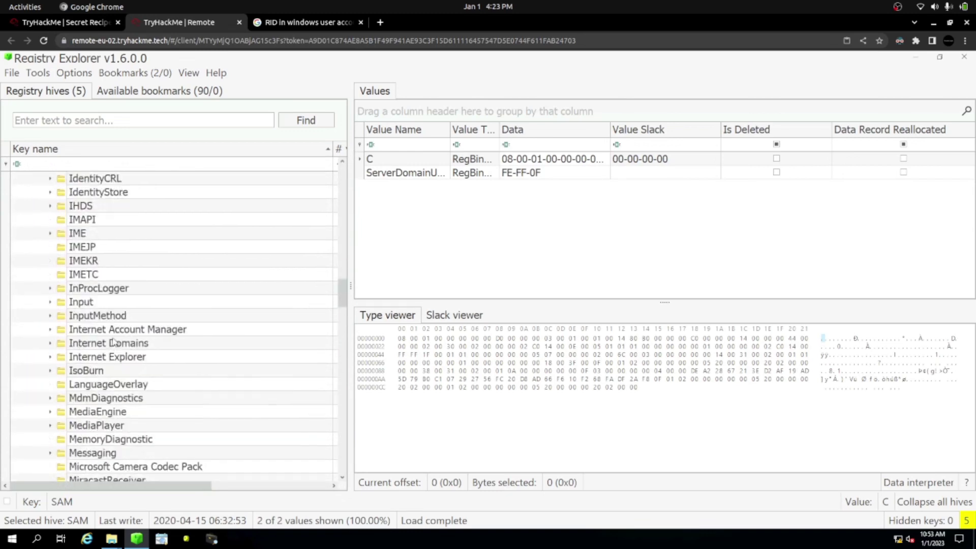
pyautogui.scroll(-4, 114, 342)
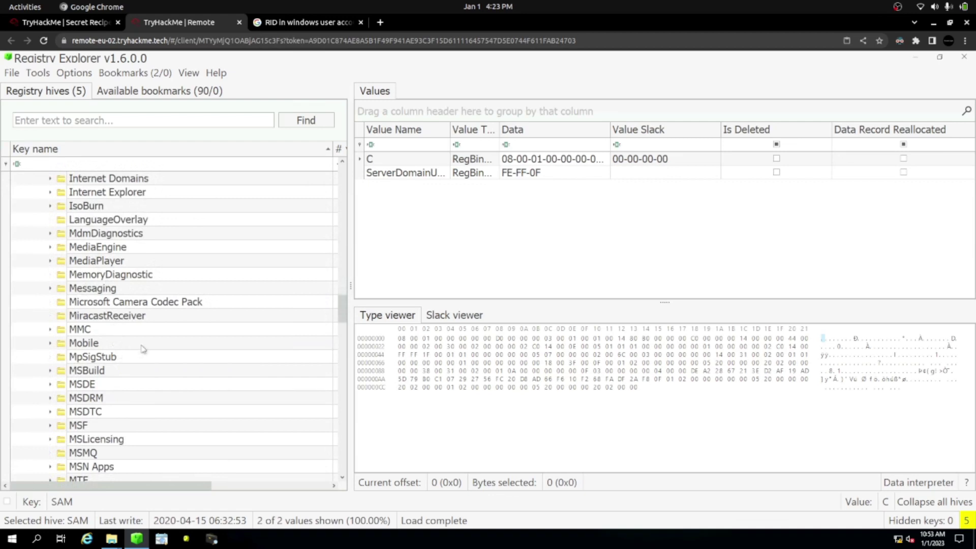
pyautogui.scroll(-4, 144, 349)
pyautogui.scroll(-5, 146, 350)
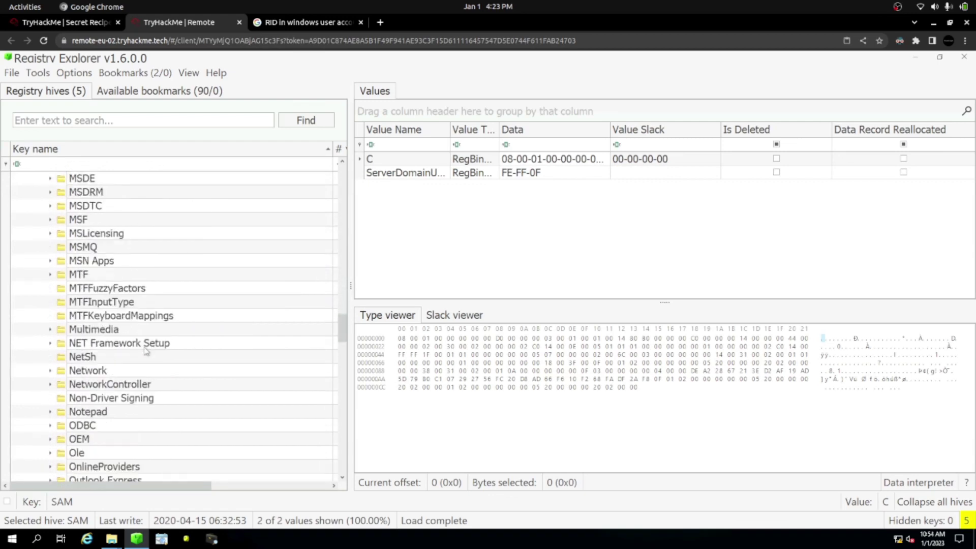
pyautogui.scroll(-8, 146, 350)
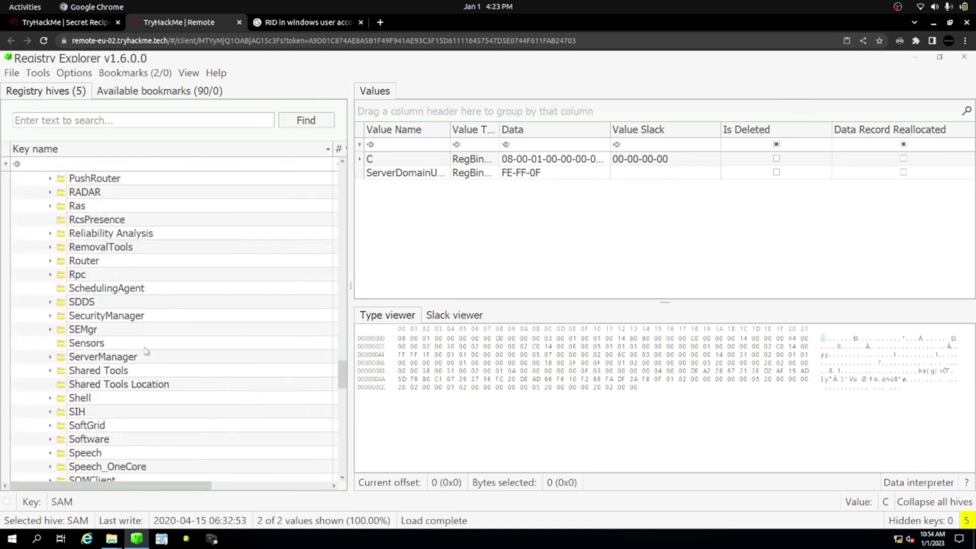
pyautogui.scroll(-6, 145, 350)
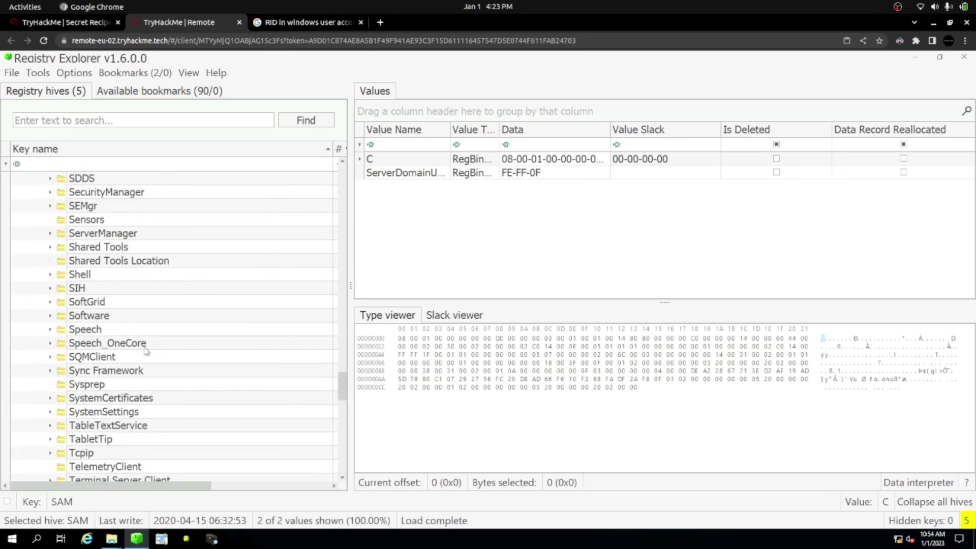
pyautogui.scroll(-7, 146, 351)
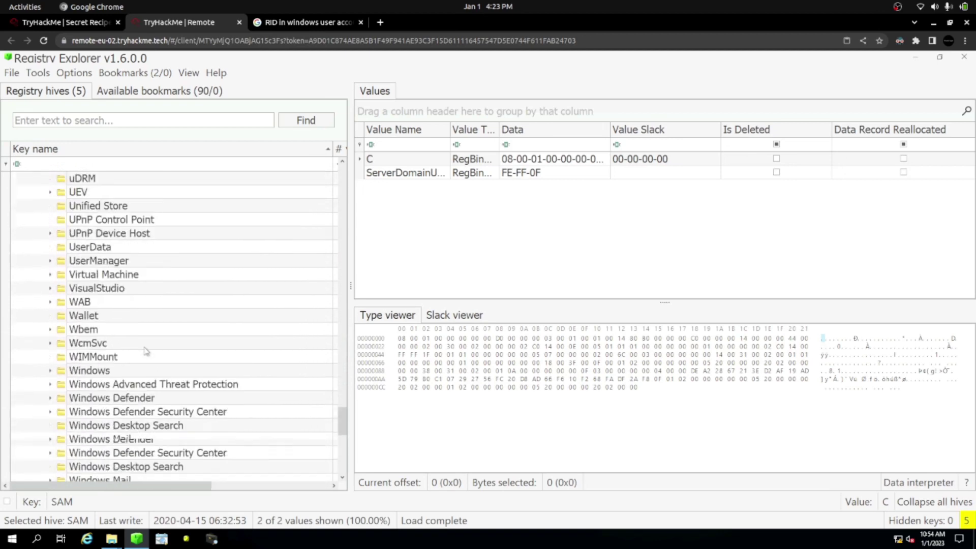
pyautogui.scroll(-3, 146, 350)
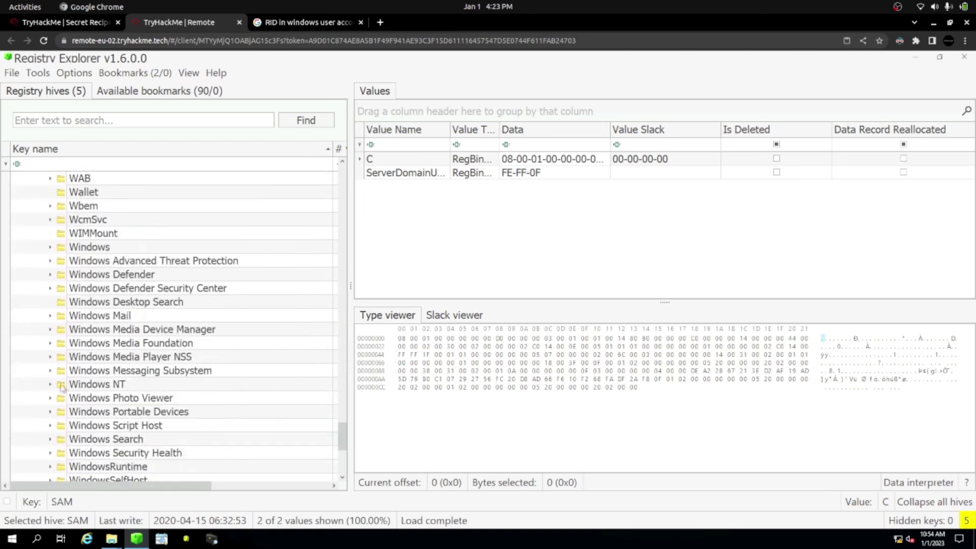
pyautogui.click(50, 385)
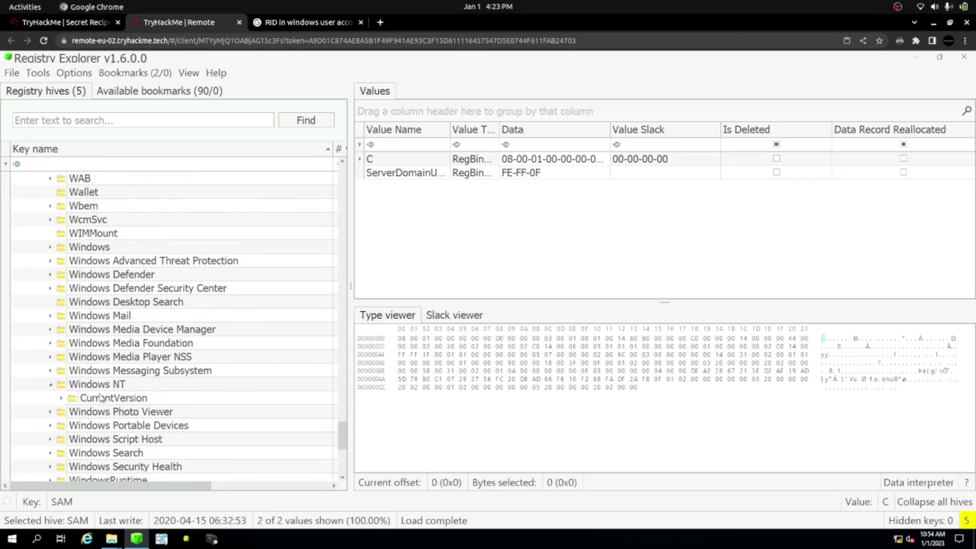
pyautogui.click(62, 398)
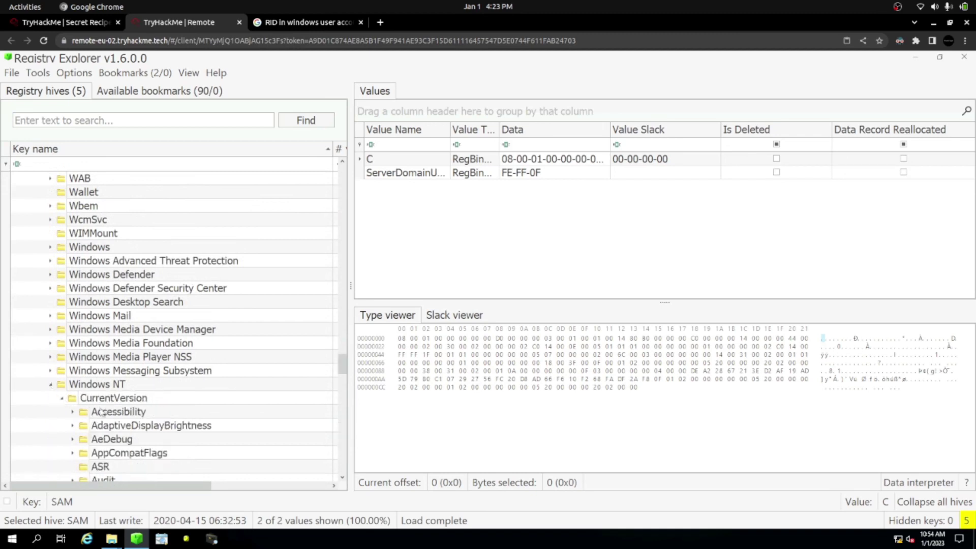
# Open the NetworkList key under CurrentVersion and expand its subkeys.
pyautogui.scroll(-3, 101, 412)
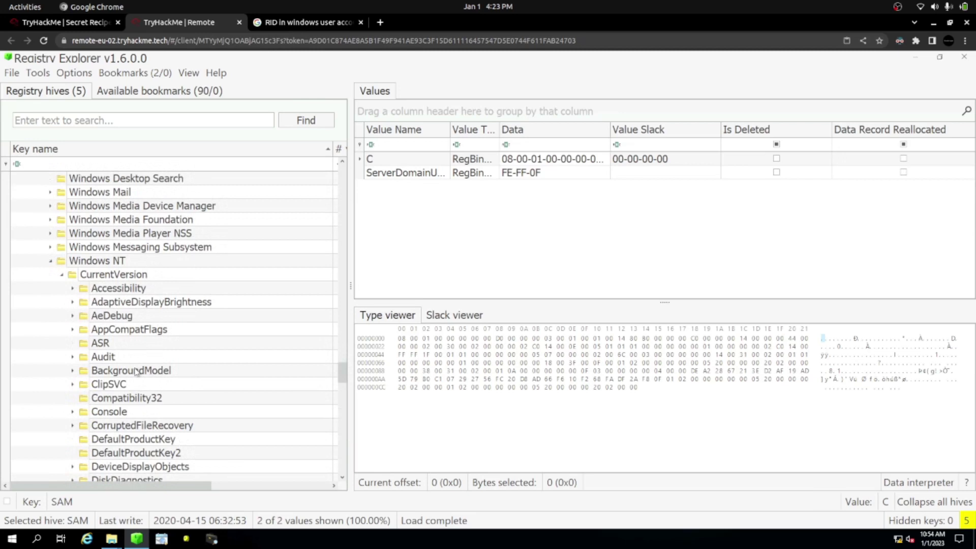
pyautogui.scroll(-3, 136, 371)
pyautogui.scroll(-6, 136, 371)
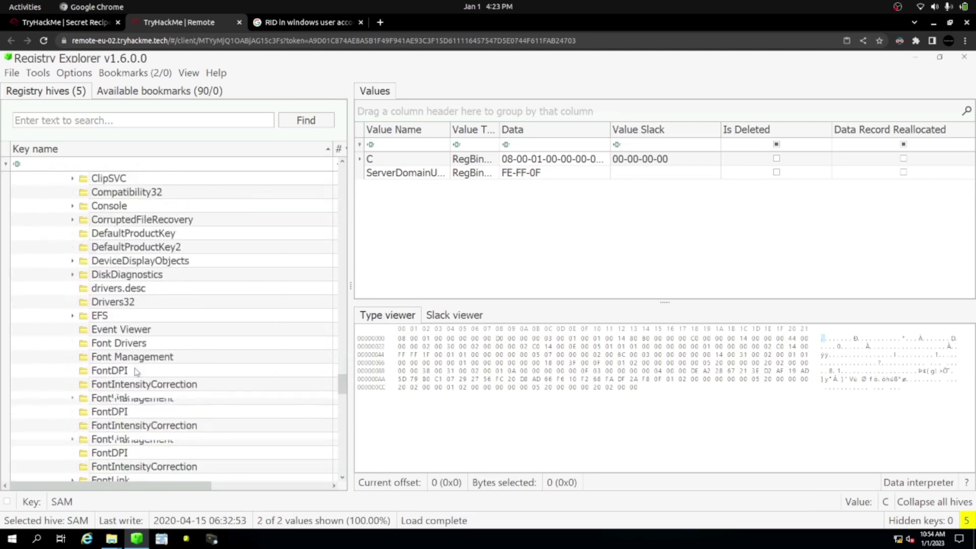
pyautogui.scroll(-5, 136, 372)
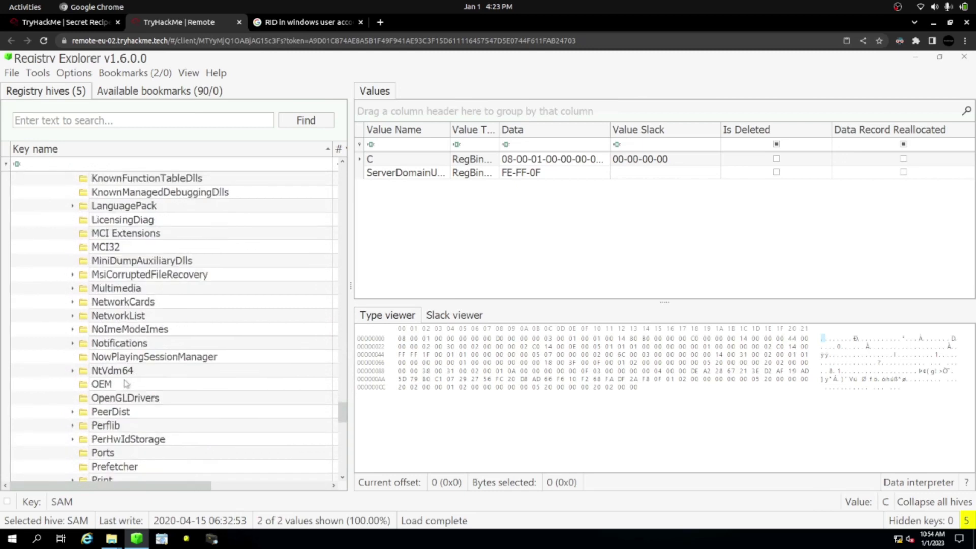
pyautogui.click(107, 320)
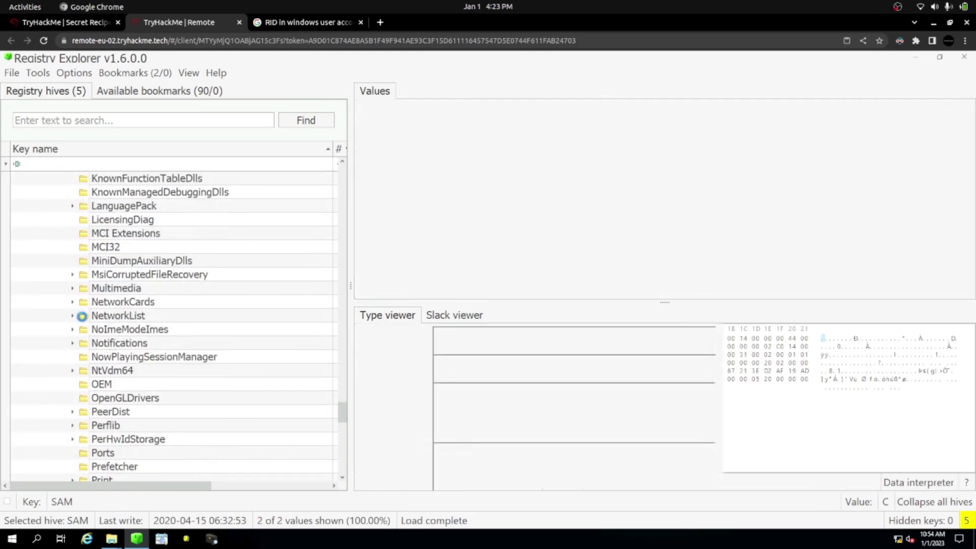
pyautogui.click(73, 316)
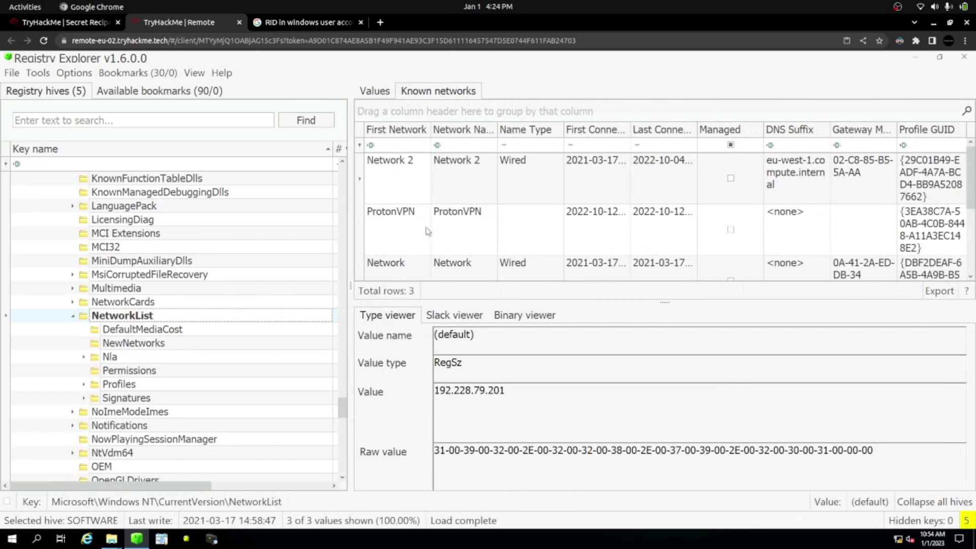
# Examine the known networks for a VPN entry, sorting the list by profile GUID, gateway and DNS suffix.
pyautogui.click(390, 225)
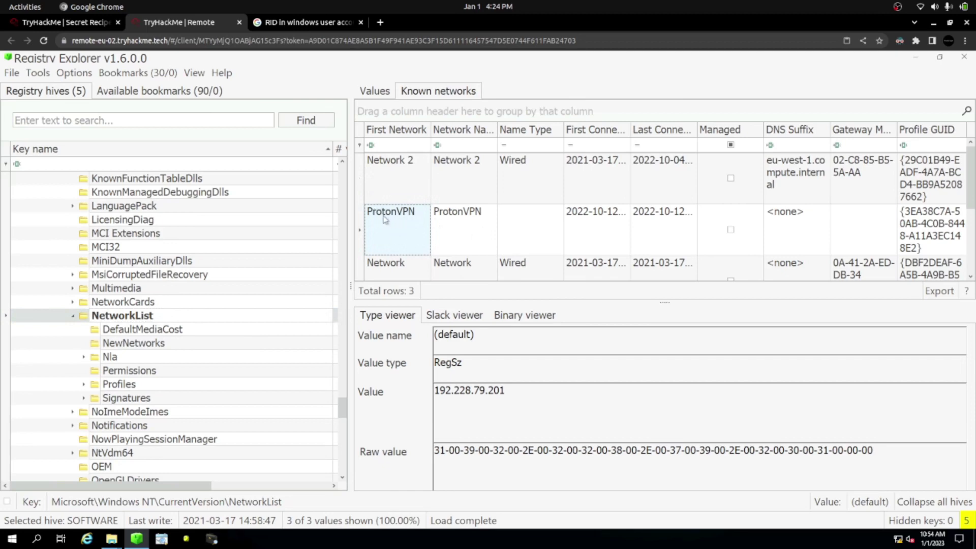
pyautogui.click(449, 224)
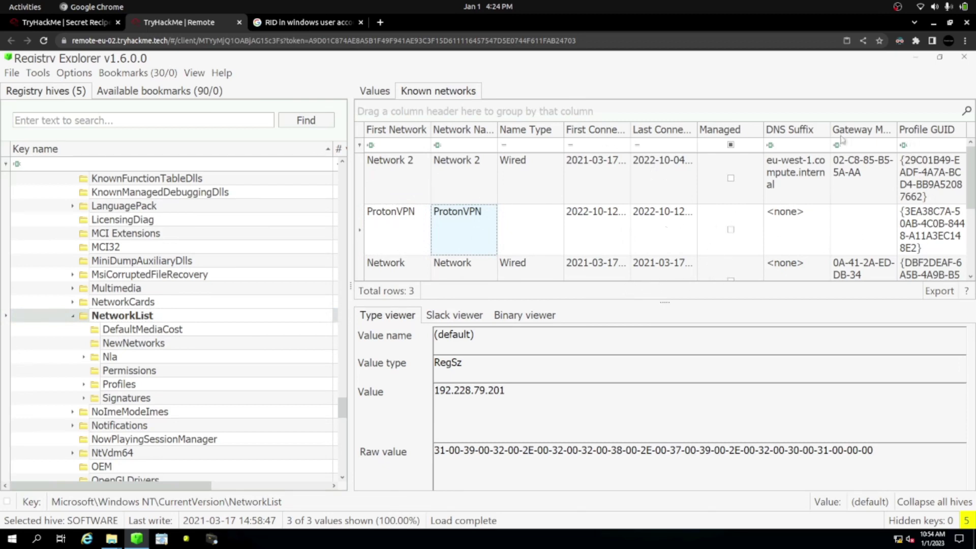
pyautogui.click(954, 129)
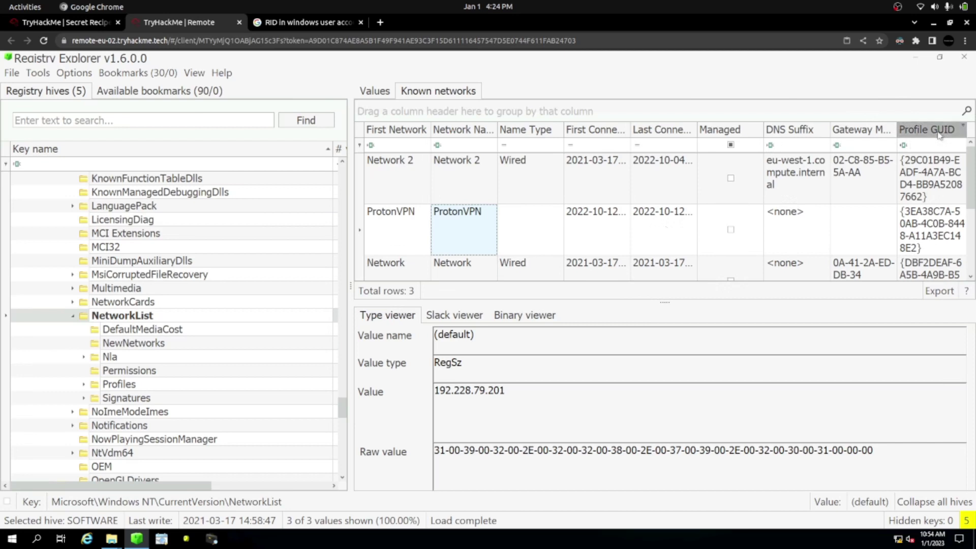
pyautogui.click(836, 131)
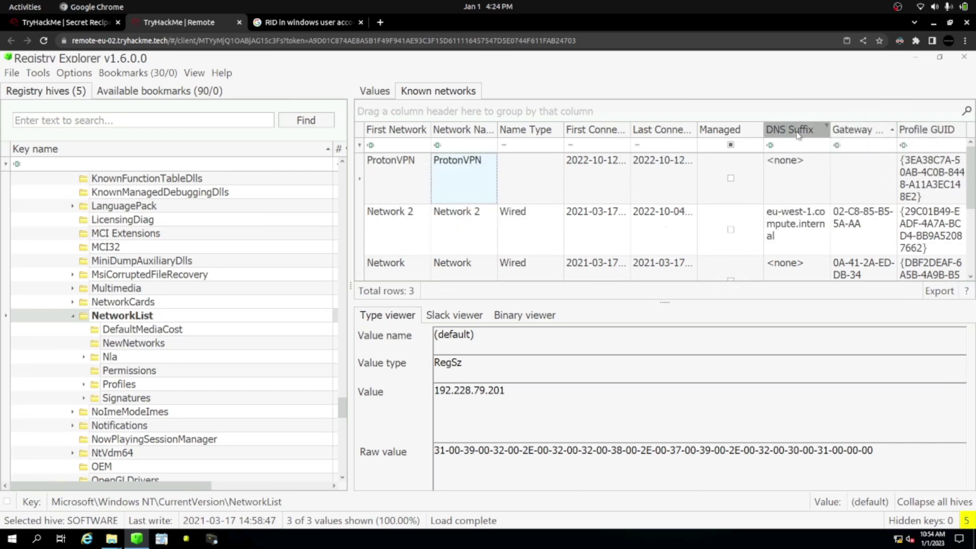
pyautogui.click(798, 133)
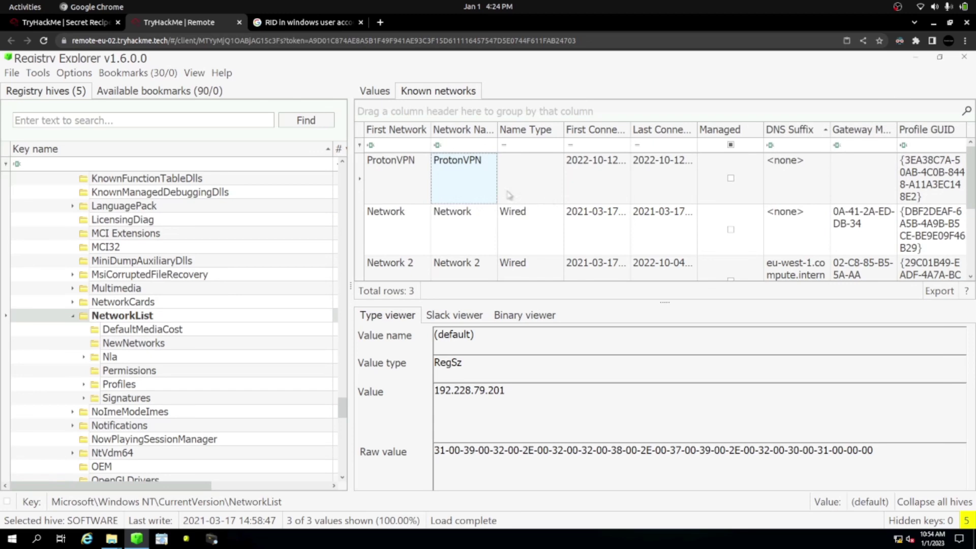
pyautogui.scroll(-1, 441, 200)
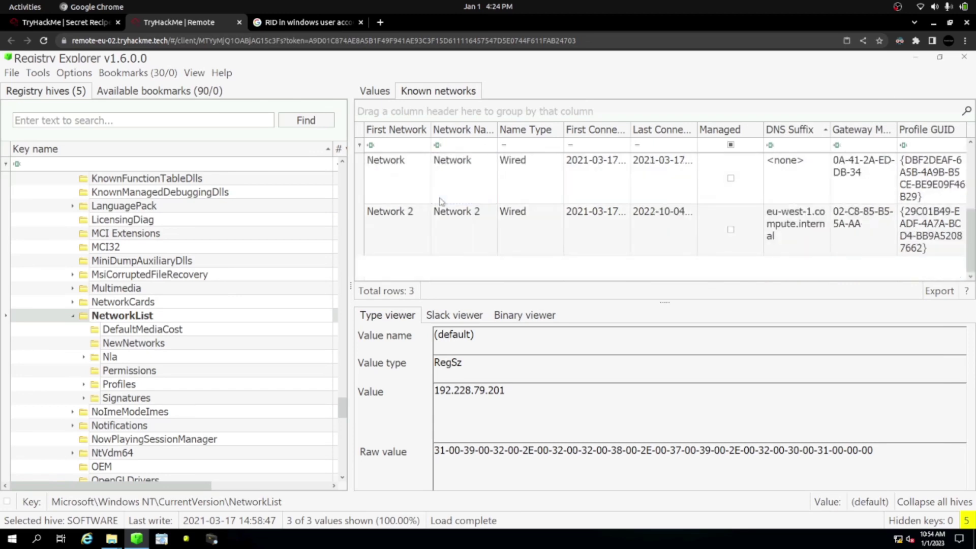
pyautogui.scroll(1, 442, 201)
# Copy the VPN's network name from the known networks and submit ProtonVPN as the VPN connection in the TryHackMe room.
pyautogui.click(398, 165)
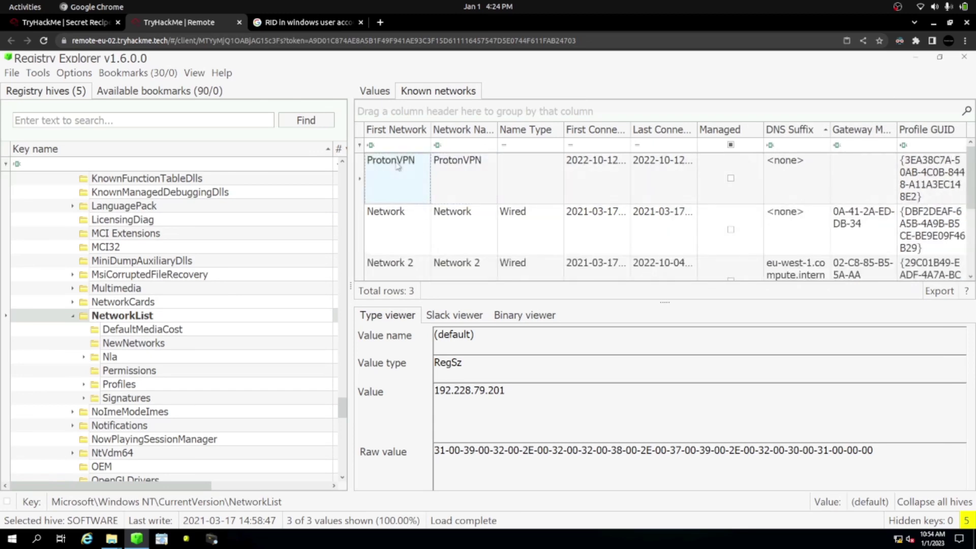
pyautogui.click(95, 23)
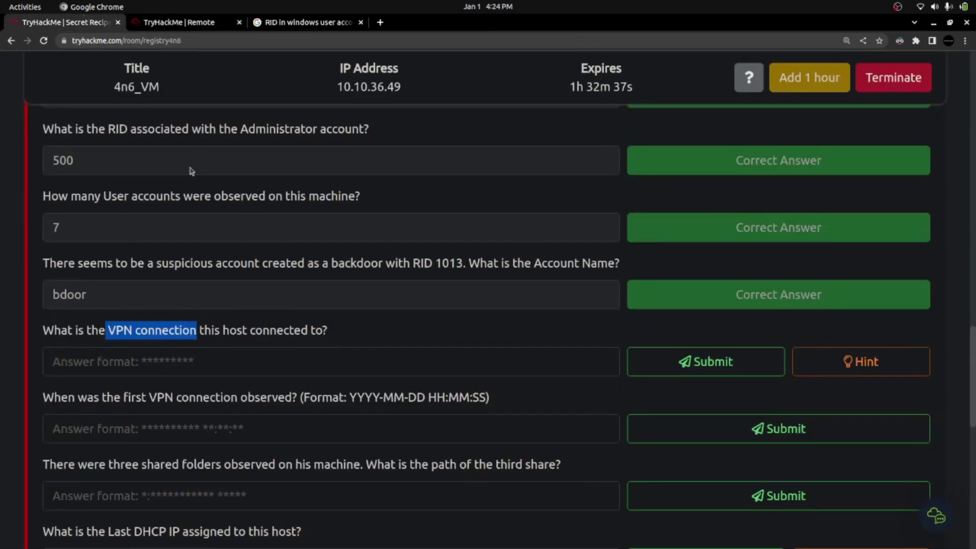
pyautogui.click(201, 354)
pyautogui.write('First Network ProtonVPN')
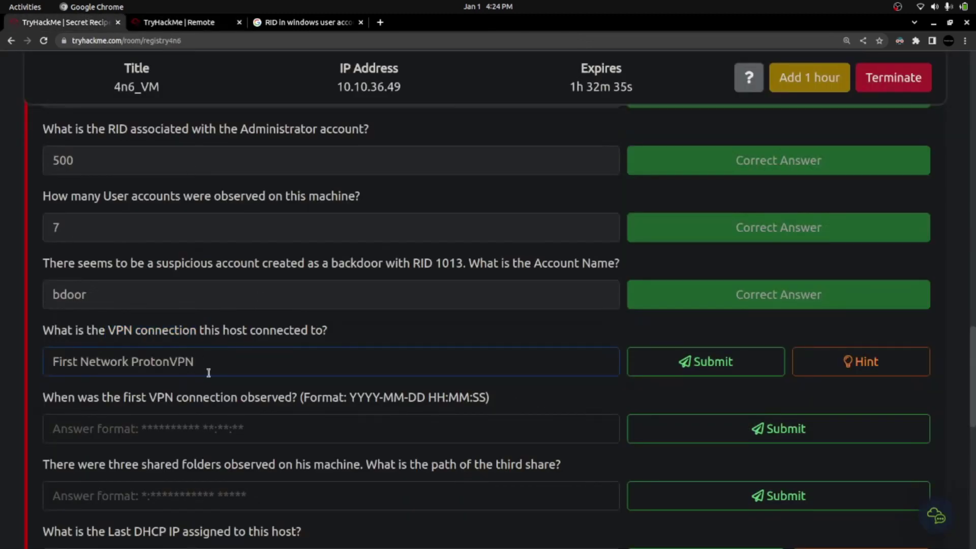
pyautogui.hotkey('ctrl', 'BackSpace')
pyautogui.hotkey('ctrl', 'BackSpace')
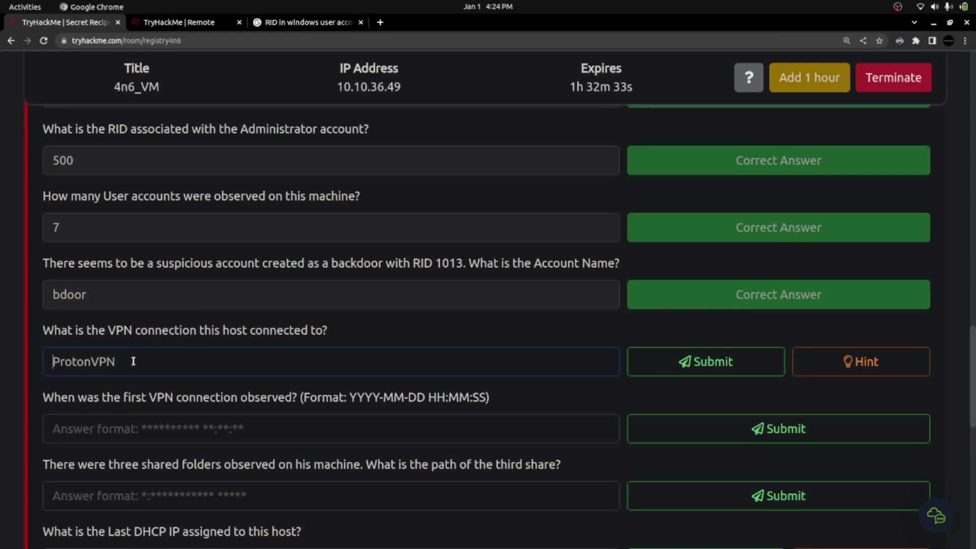
pyautogui.press('Return')
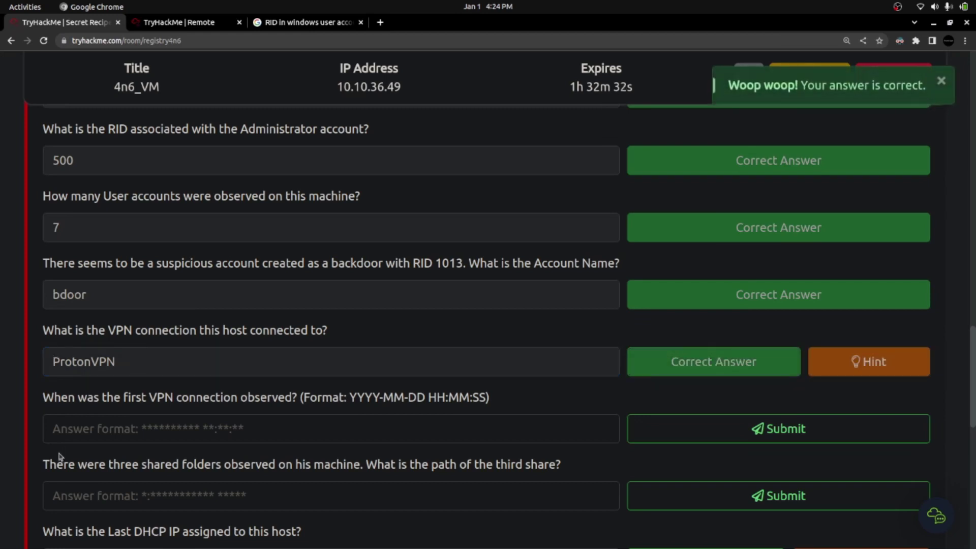
# Sort the known networks by first connection time, widen that column, and copy ProtonVPN's first connection time.
pyautogui.moveTo(42, 399); pyautogui.dragTo(290, 398)
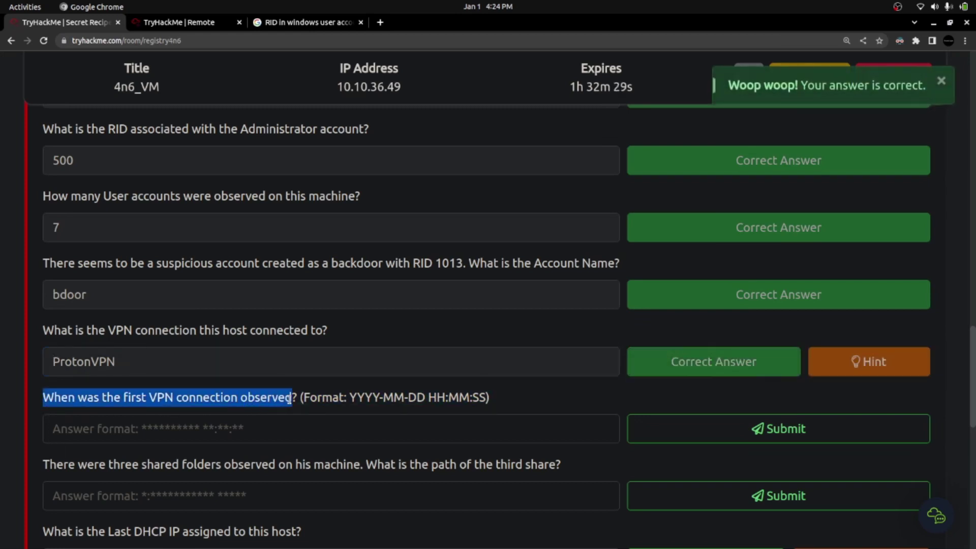
pyautogui.click(267, 23)
pyautogui.click(179, 26)
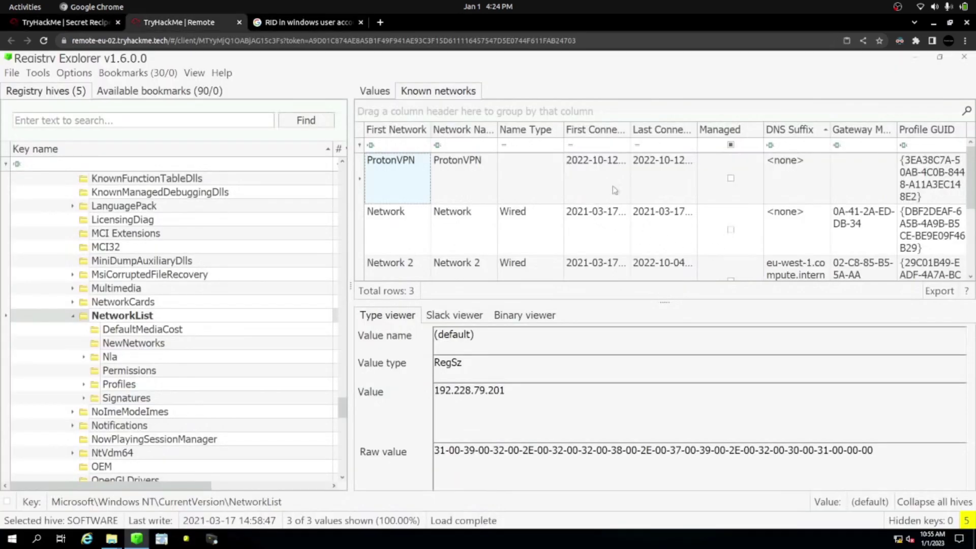
pyautogui.click(606, 131)
pyautogui.moveTo(631, 130); pyautogui.dragTo(706, 130)
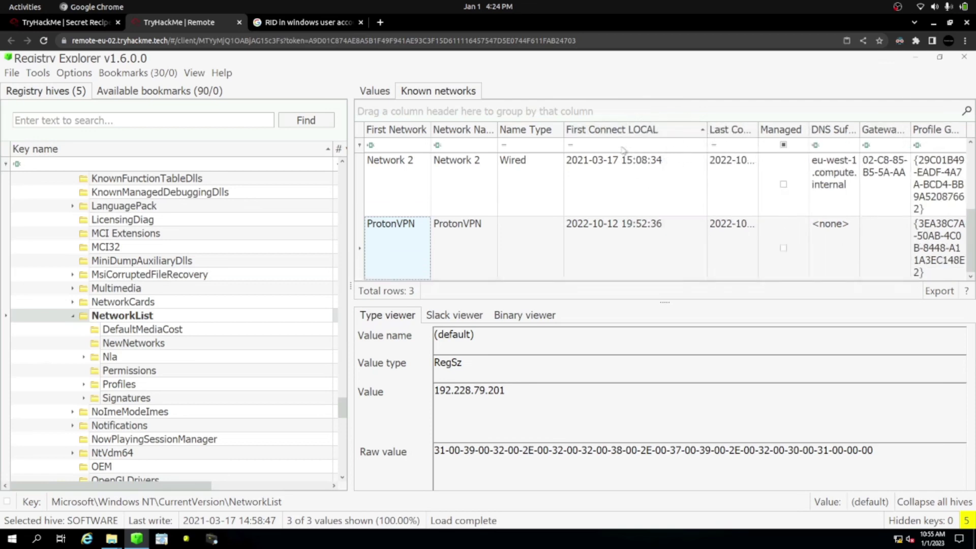
pyautogui.click(616, 182)
pyautogui.click(615, 232)
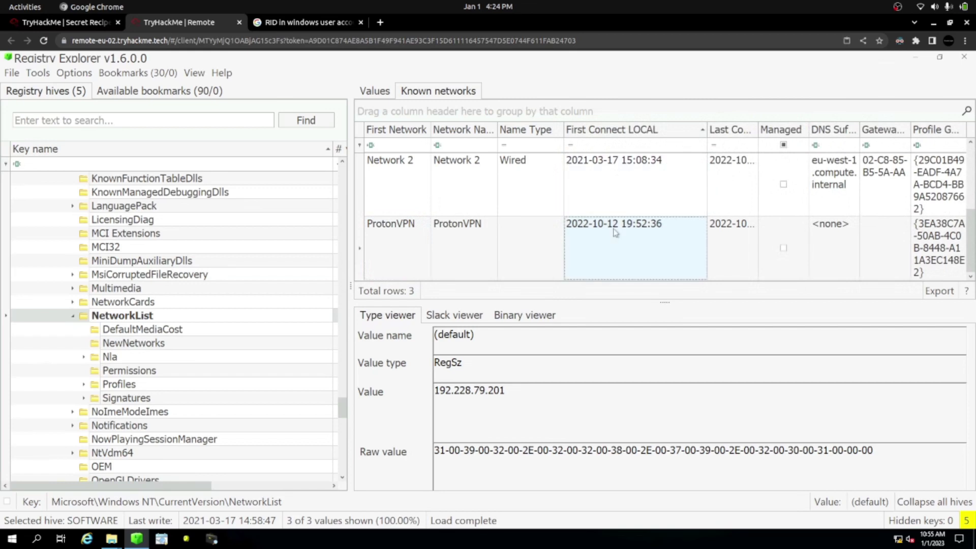
pyautogui.click(77, 23)
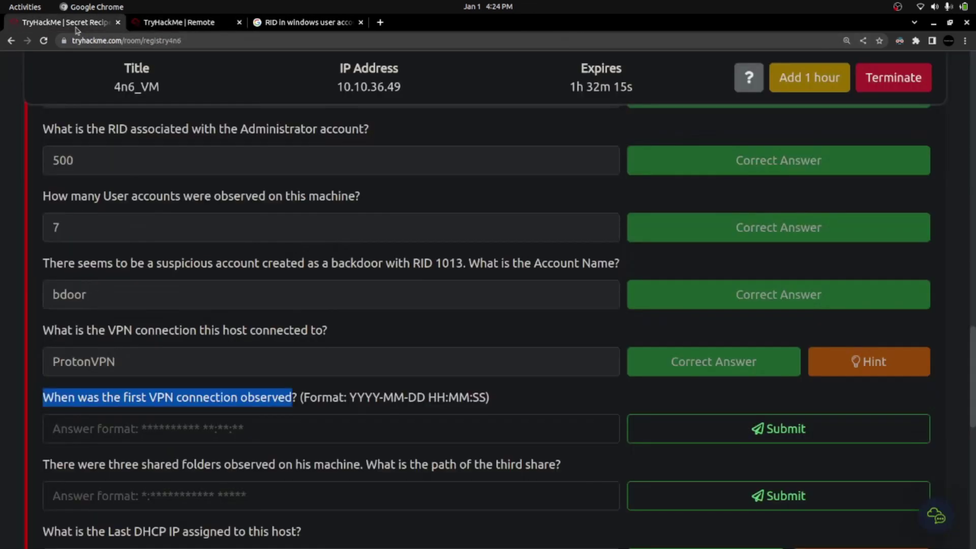
pyautogui.click(153, 439)
pyautogui.hotkey('ctrl', 'v')
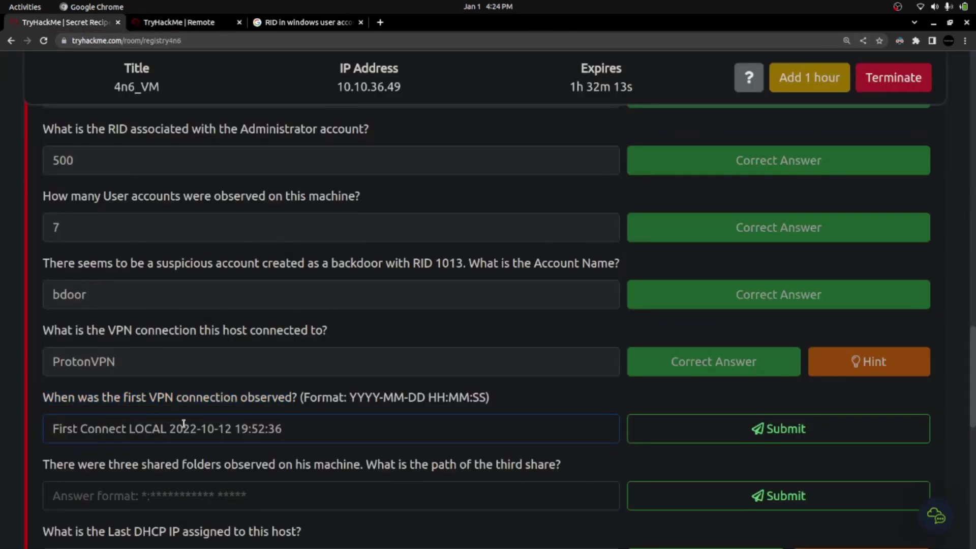
pyautogui.hotkey('shift', 'Home')
pyautogui.press('BackSpace')
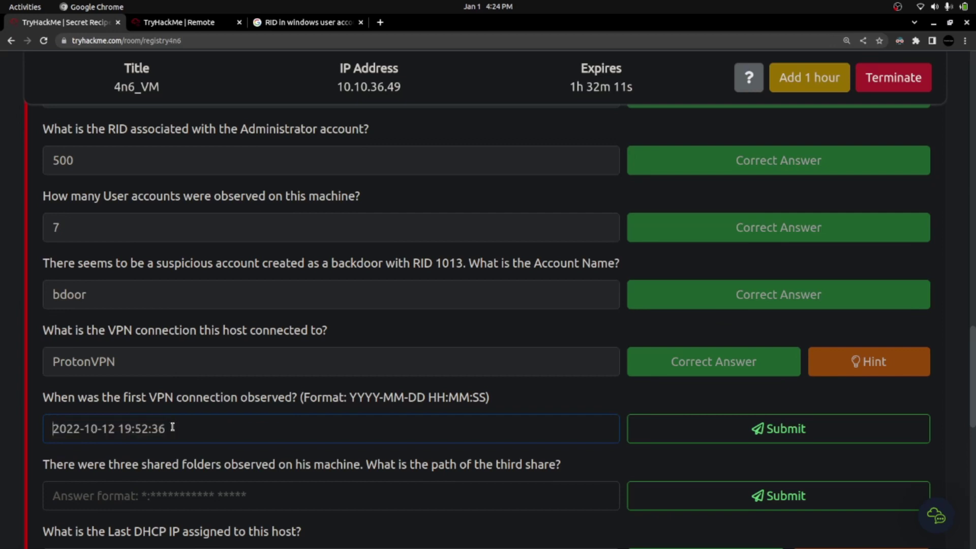
pyautogui.press('Return')
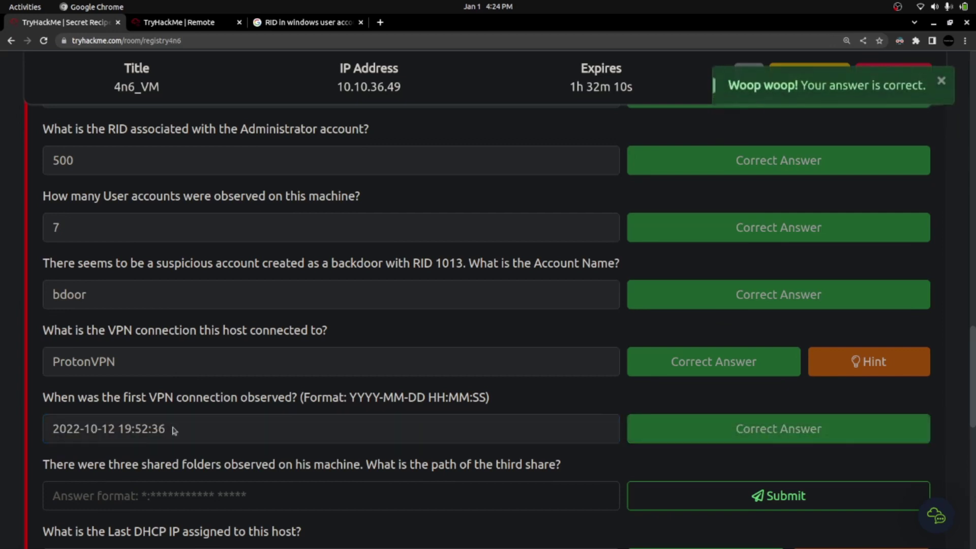
# Read the question about the third share's path and search the Windows Forensics Cheatsheet for "shared".
pyautogui.scroll(-3, 172, 427)
pyautogui.scroll(-6, 172, 427)
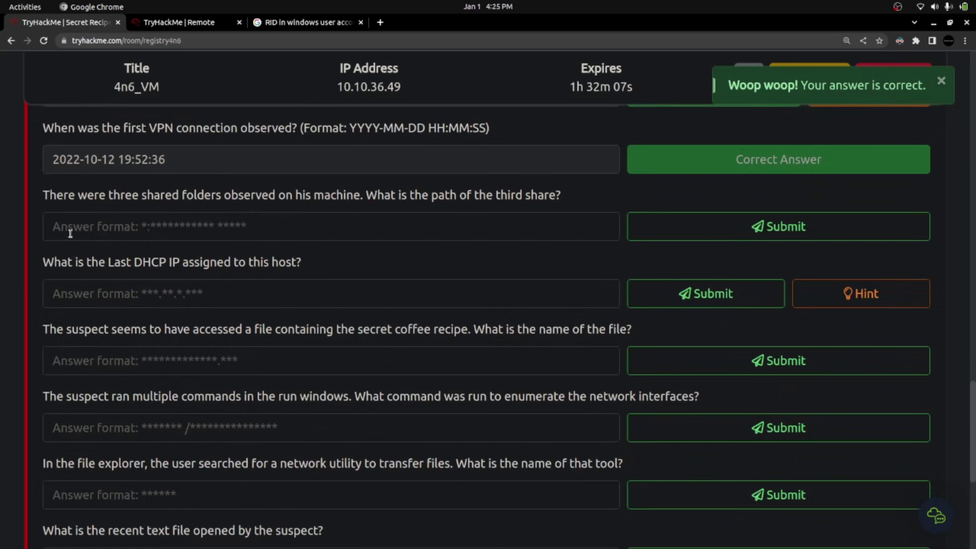
pyautogui.moveTo(47, 193); pyautogui.dragTo(565, 199)
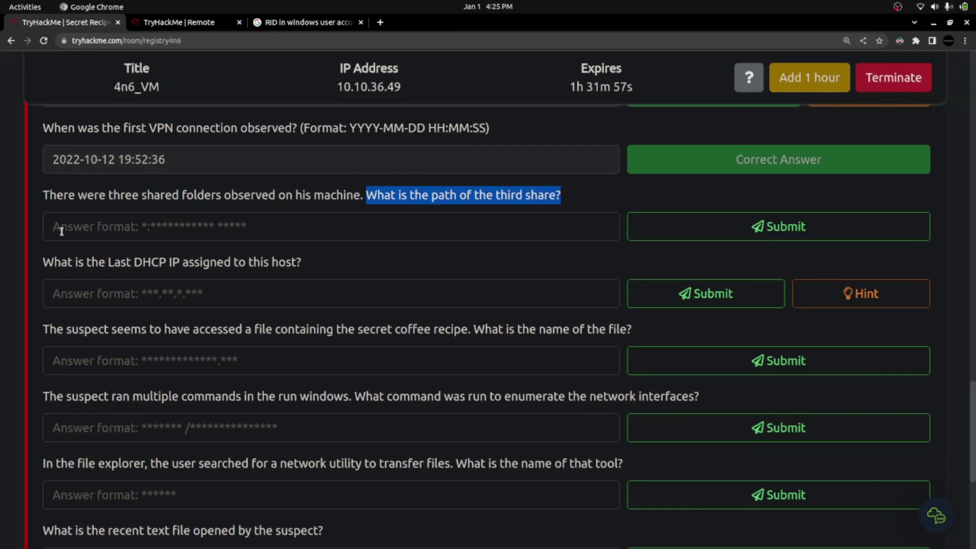
pyautogui.moveTo(120, 196); pyautogui.dragTo(281, 196)
pyautogui.moveTo(345, 195); pyautogui.dragTo(358, 195)
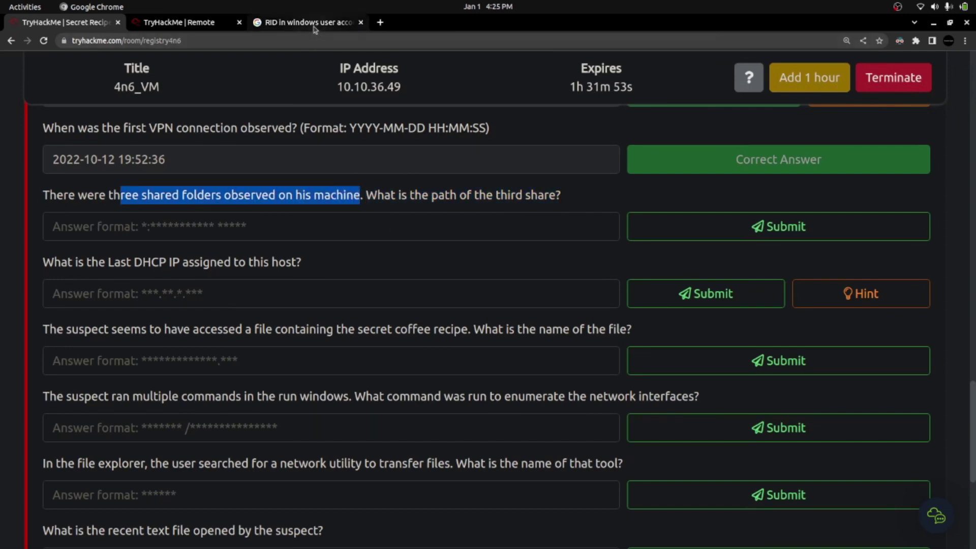
pyautogui.hotkey('alt', 'Tab')
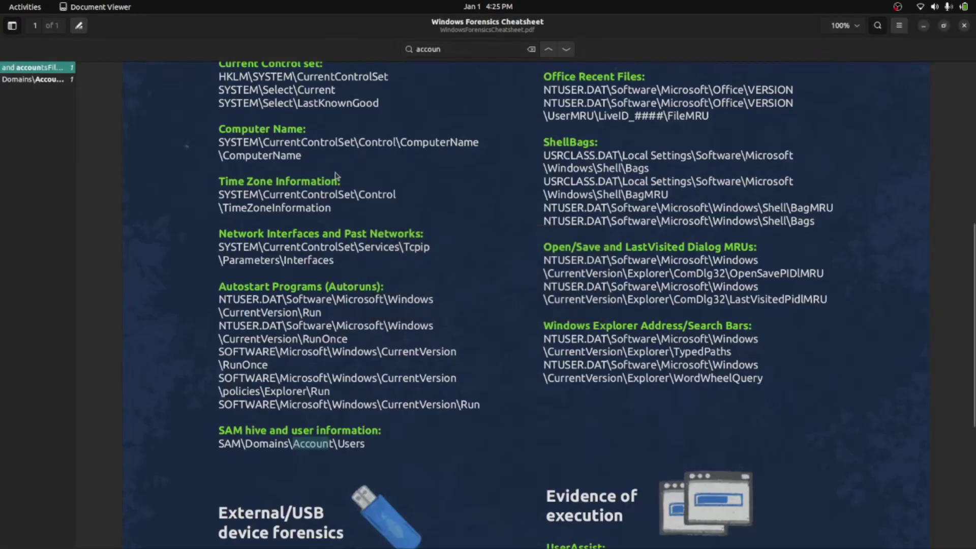
pyautogui.hotkey('ctrl', 'f')
pyautogui.write('shared')
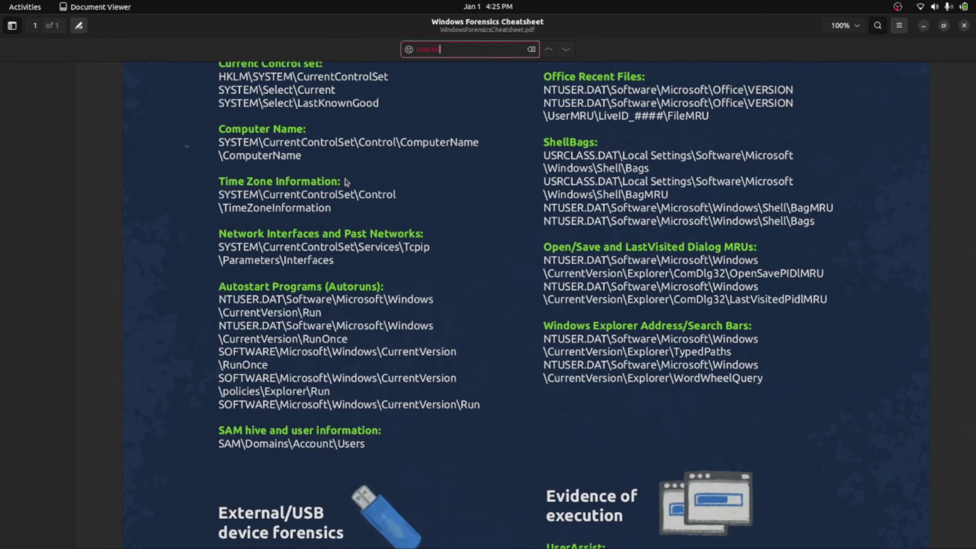
pyautogui.press('BackSpace')
pyautogui.press('BackSpace')
pyautogui.press('BackSpace')
pyautogui.press('BackSpace')
pyautogui.hotkey('alt', 'Tab')
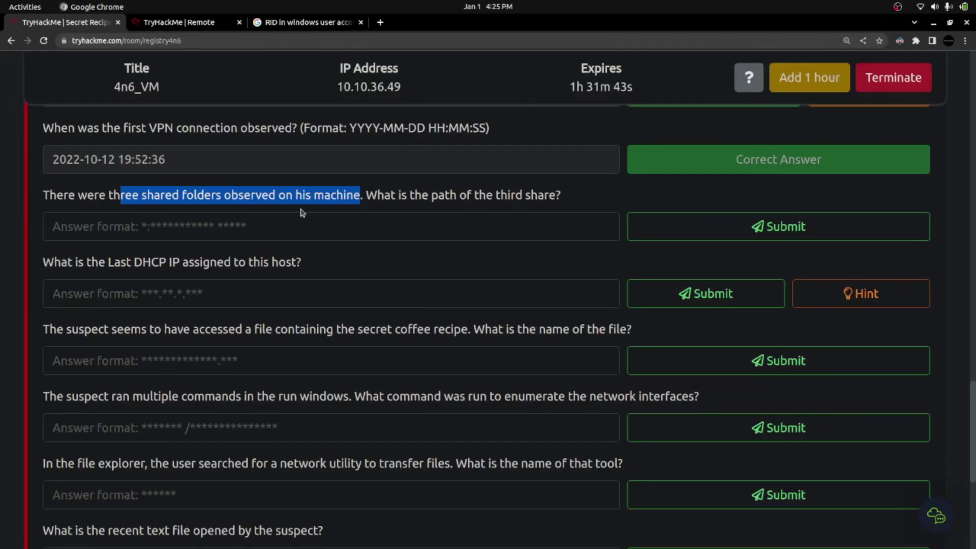
# Search Google for the registry path to find the windows shared drives.
pyautogui.tripleClick(107, 192)
pyautogui.click(189, 182)
pyautogui.click(273, 26)
pyautogui.tripleClick(138, 79)
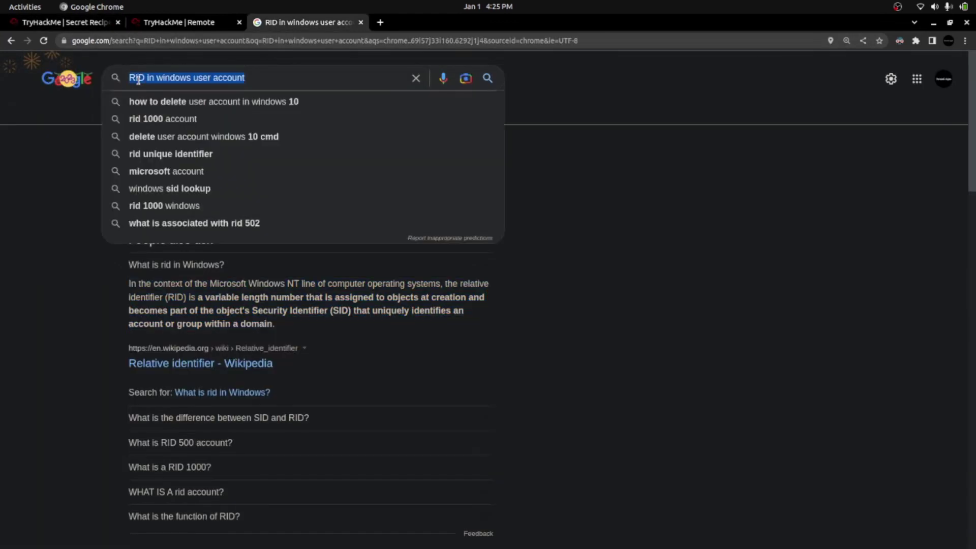
pyautogui.write('r')
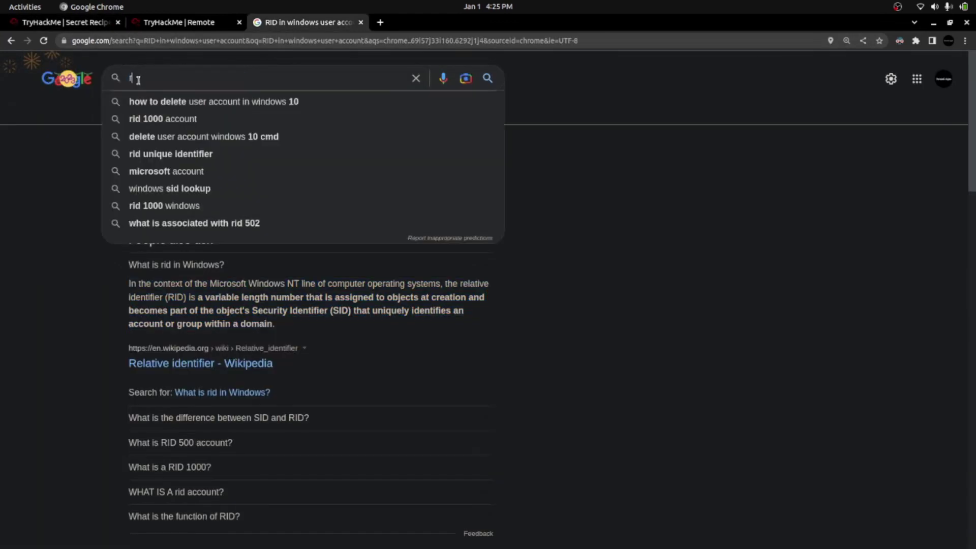
pyautogui.write('egustry pa')
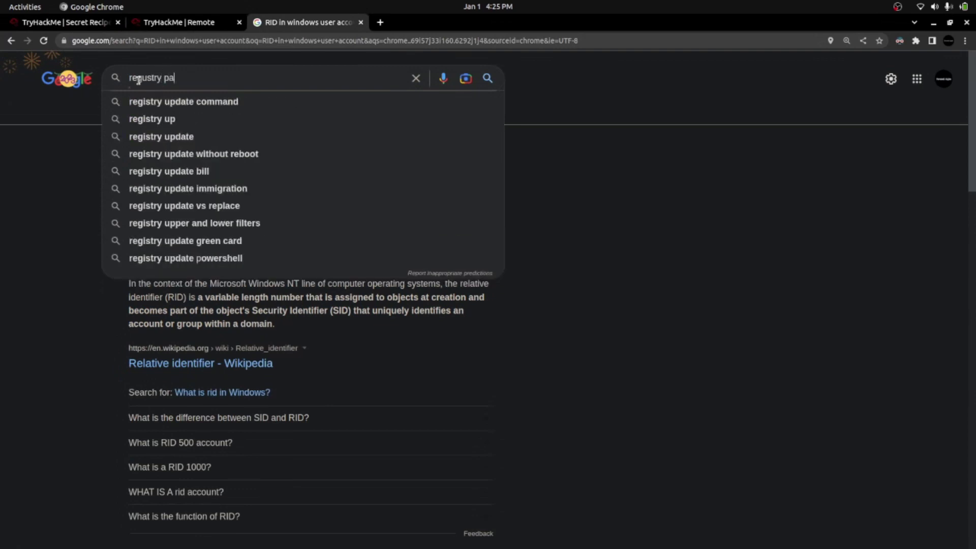
pyautogui.write('th to find ')
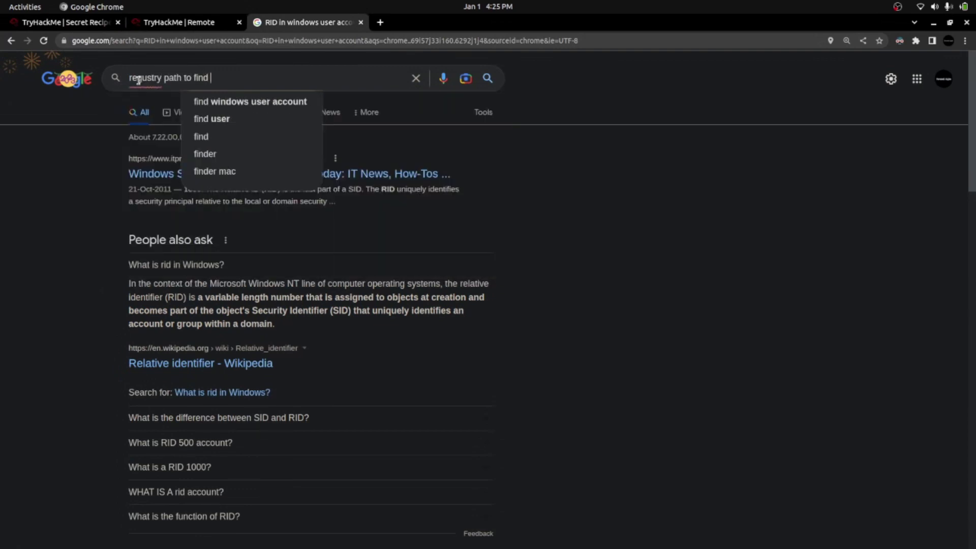
pyautogui.write('the windows ')
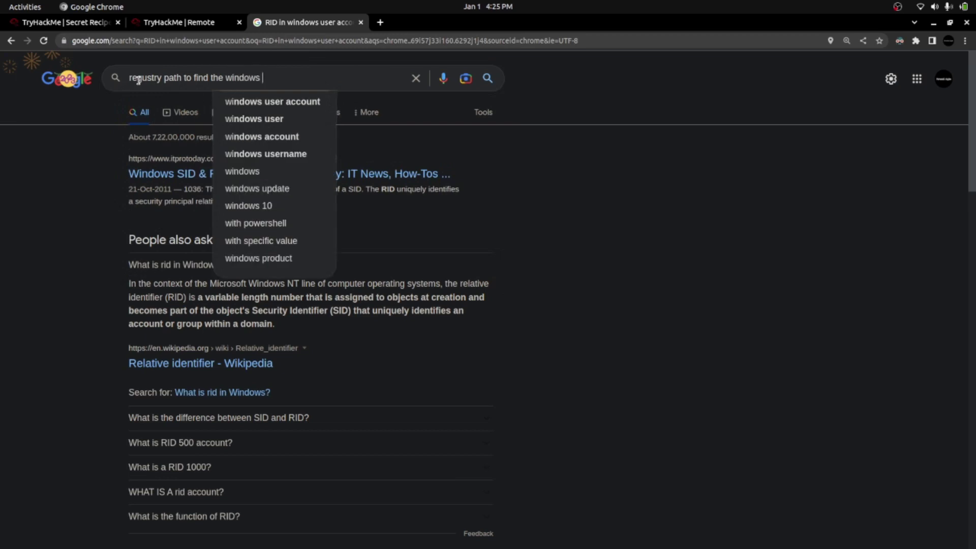
pyautogui.write('shared drives')
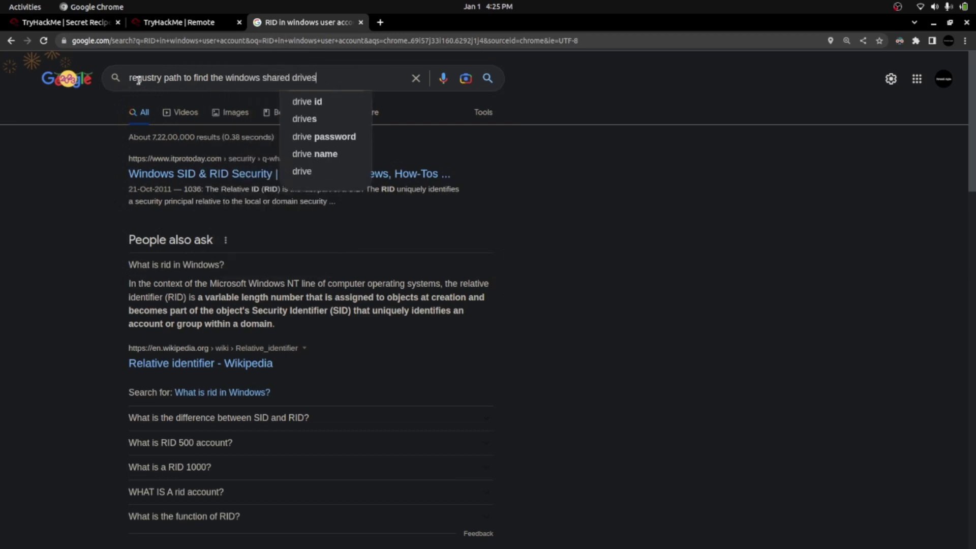
pyautogui.press('Return')
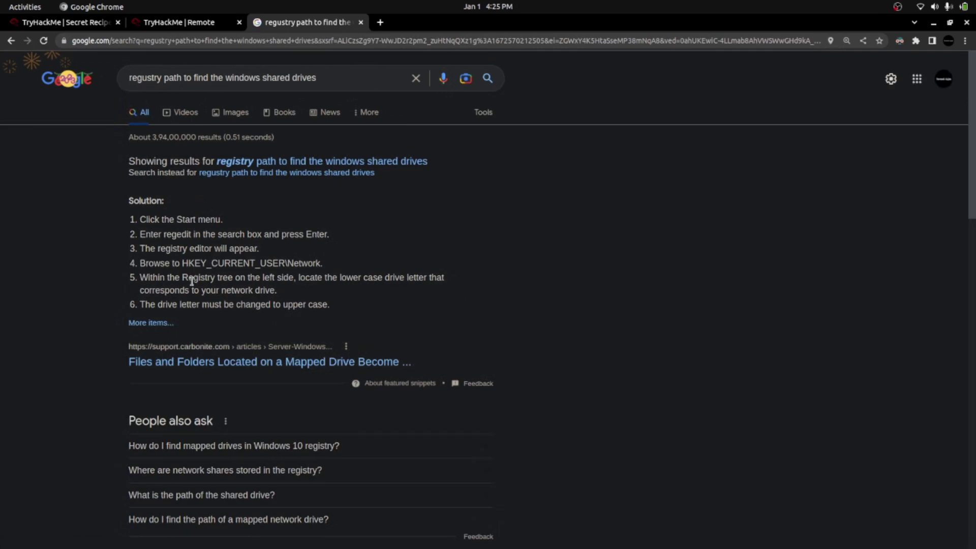
# Change the Google query's last word to "folder" and highlight the registry path SYSTEM\CurrentControlSet\Services\LanmanServer\Shares in the result.
pyautogui.doubleClick(300, 76)
pyautogui.write('forder')
pyautogui.press('Return')
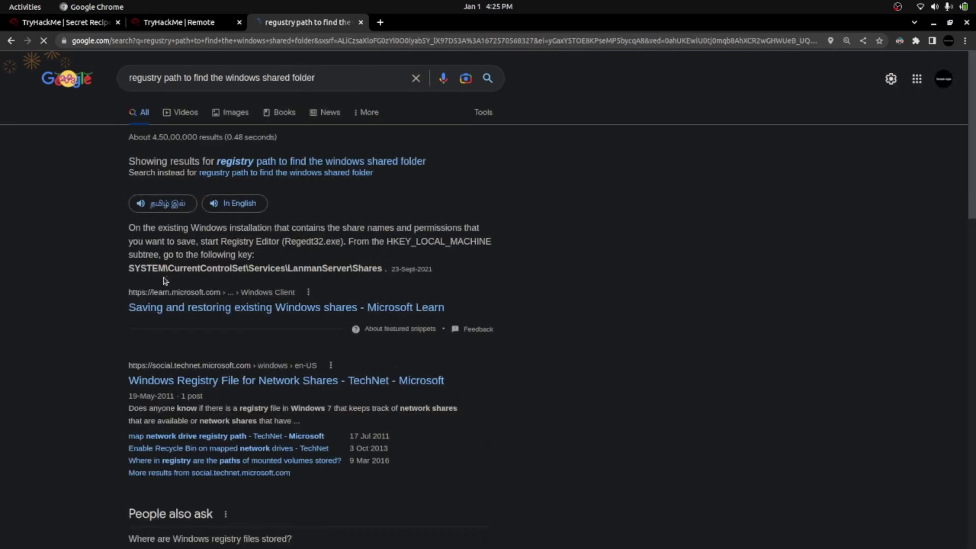
pyautogui.moveTo(130, 268); pyautogui.dragTo(380, 268)
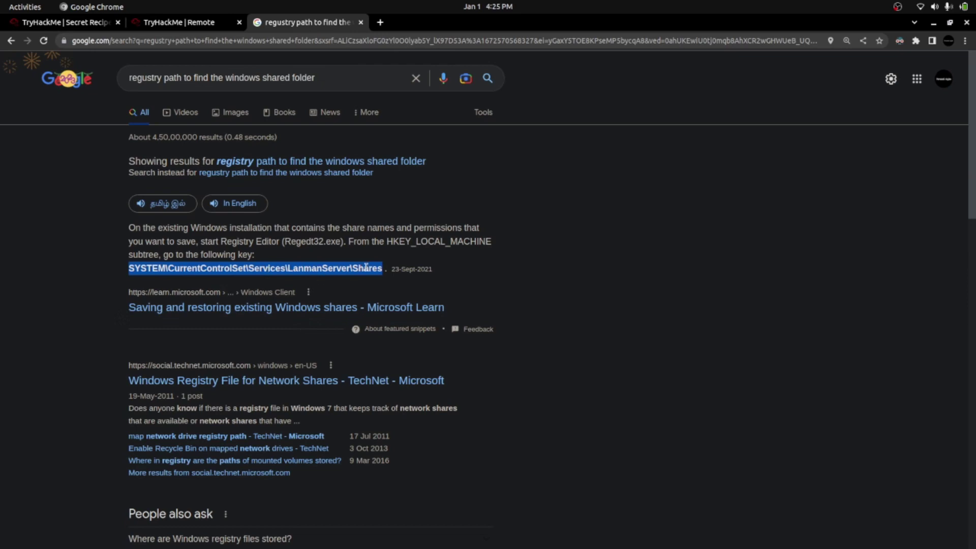
# Return to Registry Explorer, collapse the SOFTWARE hive and expand the SYSTEM hive, checking the shares path again in the Google result.
pyautogui.click(49, 24)
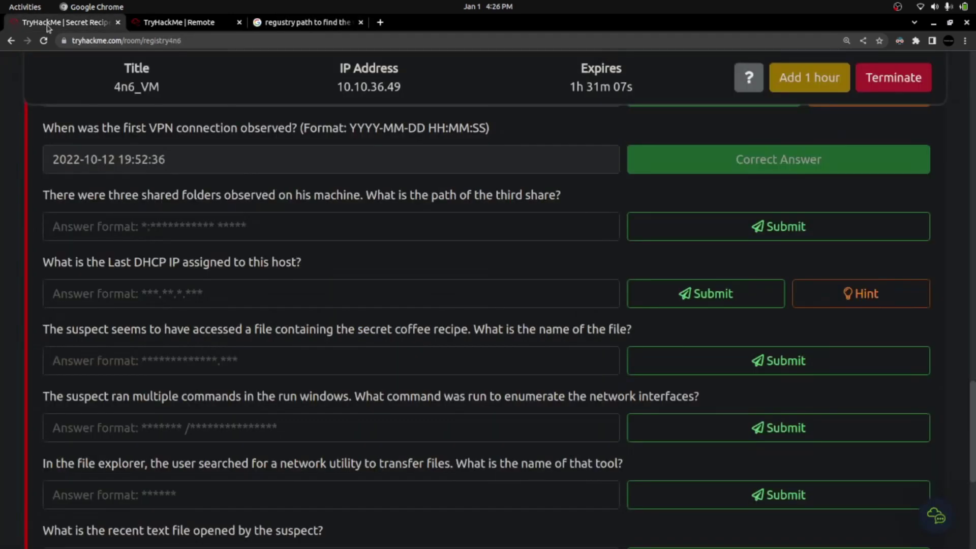
pyautogui.click(200, 25)
pyautogui.scroll(7, 340, 379)
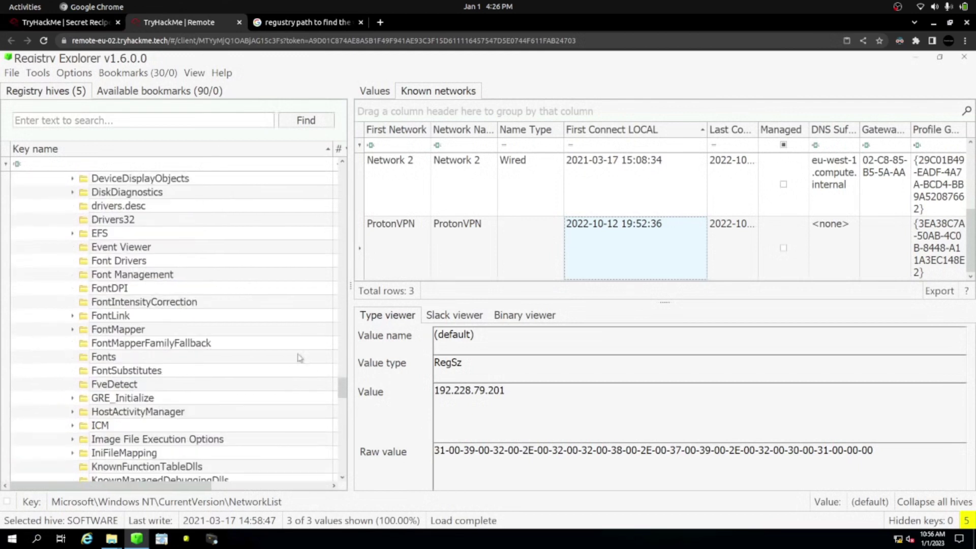
pyautogui.moveTo(341, 379); pyautogui.dragTo(335, 171)
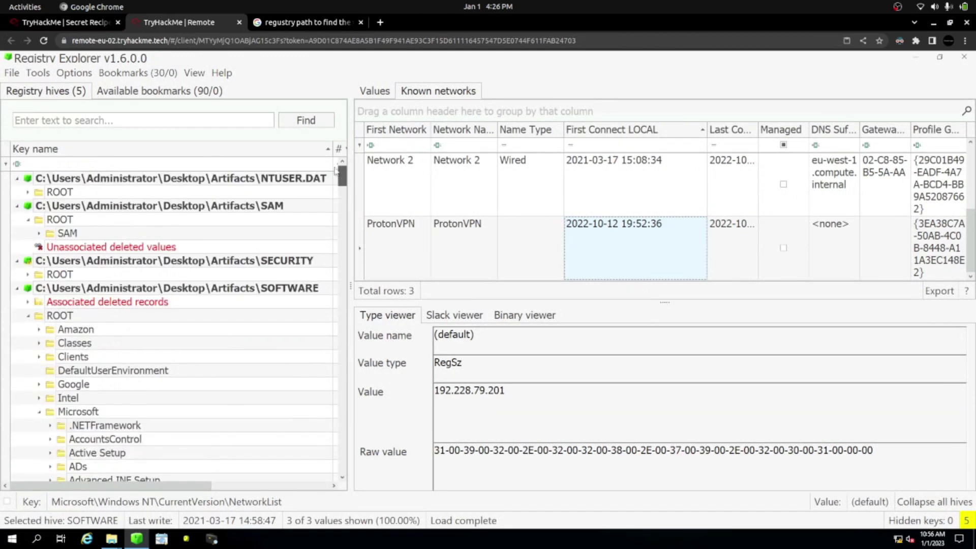
pyautogui.click(17, 289)
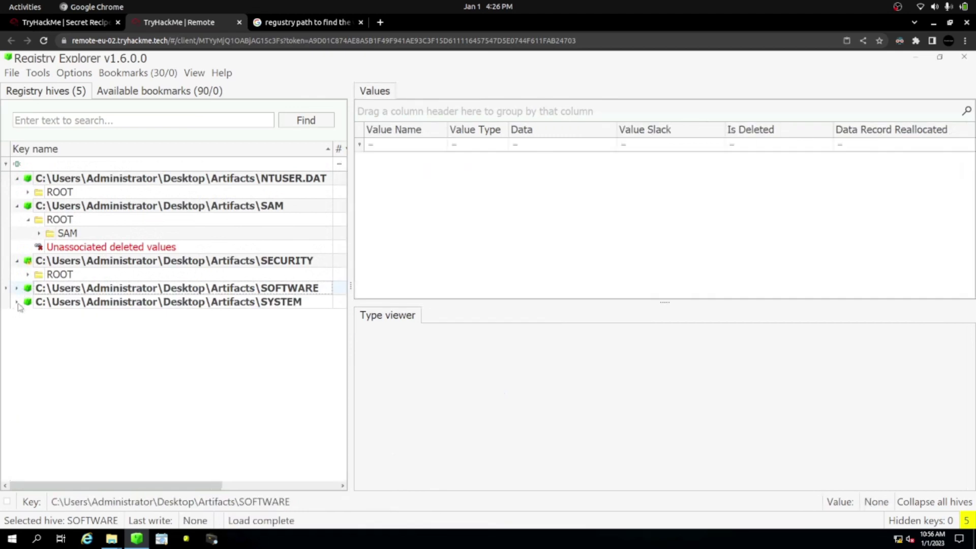
pyautogui.click(17, 302)
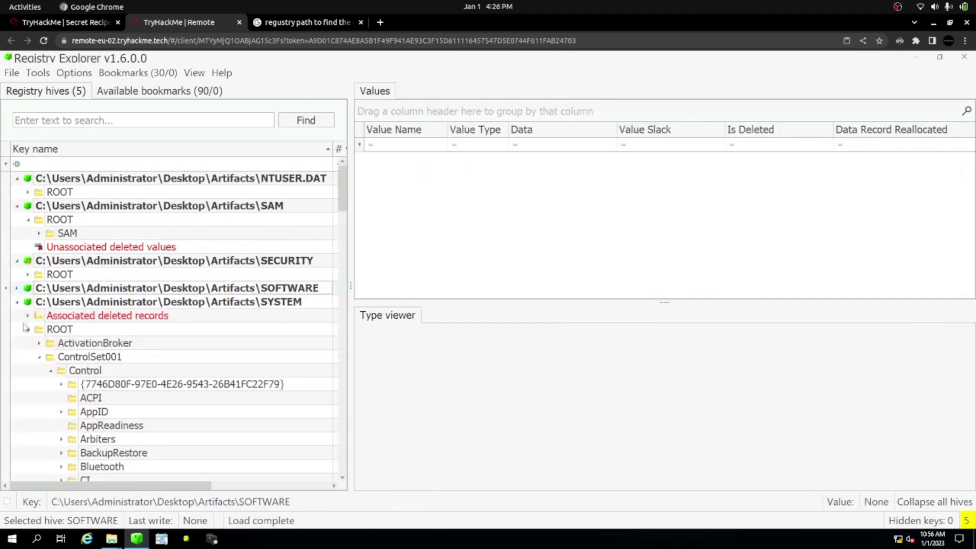
pyautogui.click(39, 357)
pyautogui.click(302, 22)
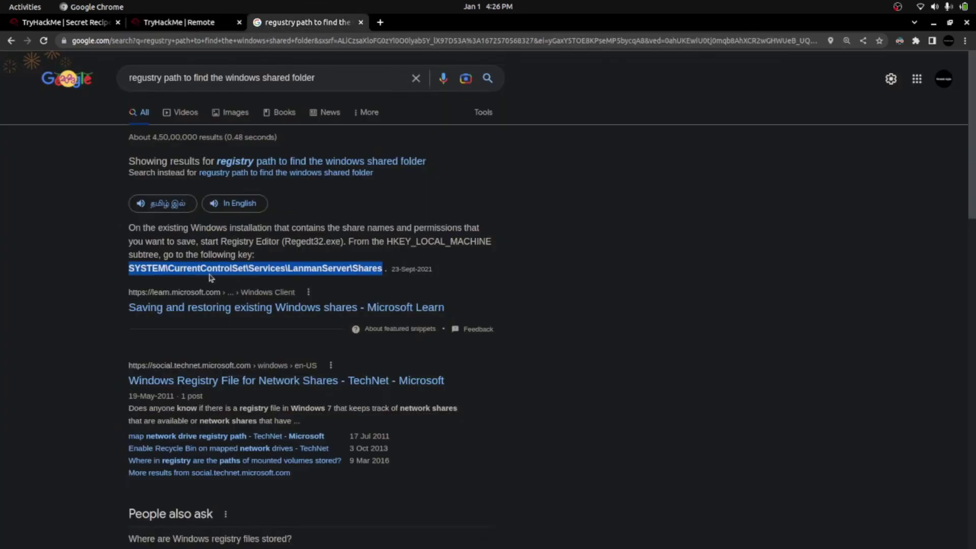
pyautogui.click(183, 22)
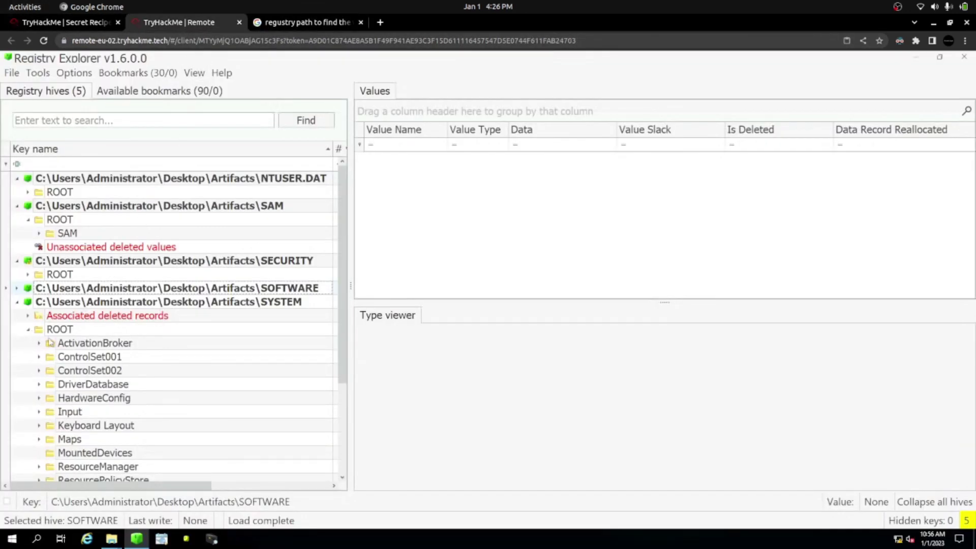
# Expand ControlSet001 in the SYSTEM hive, collapse its Control key, and expand Services to find the LanmanServer key.
pyautogui.click(44, 359)
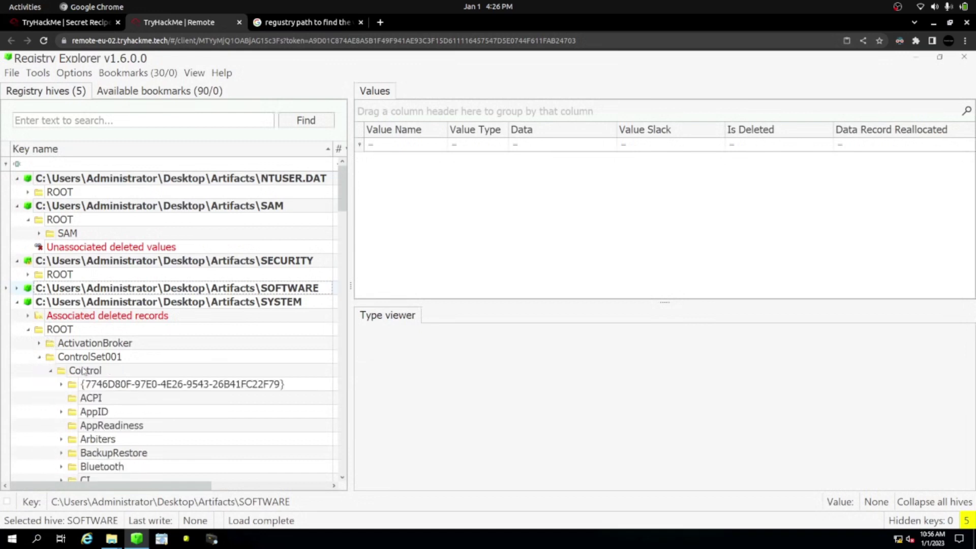
pyautogui.scroll(-2, 84, 371)
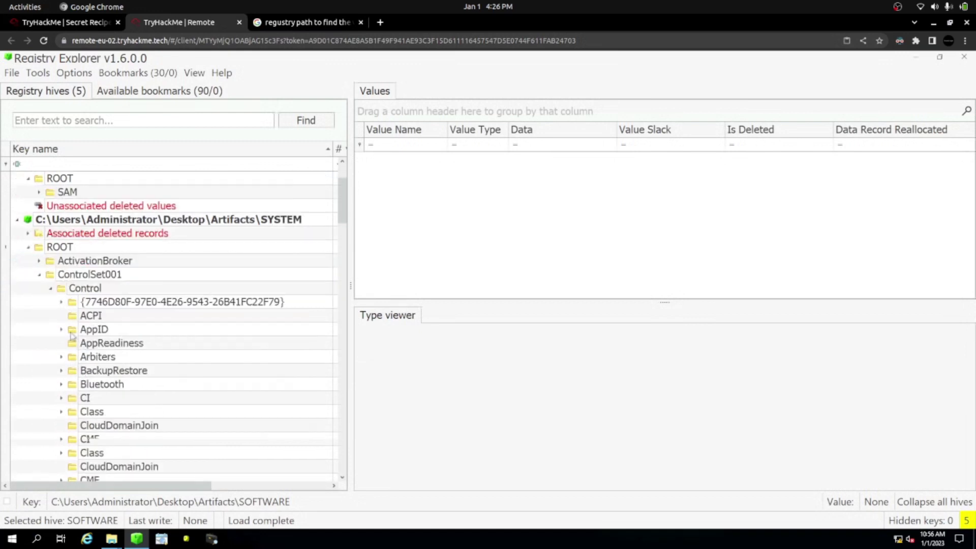
pyautogui.click(51, 288)
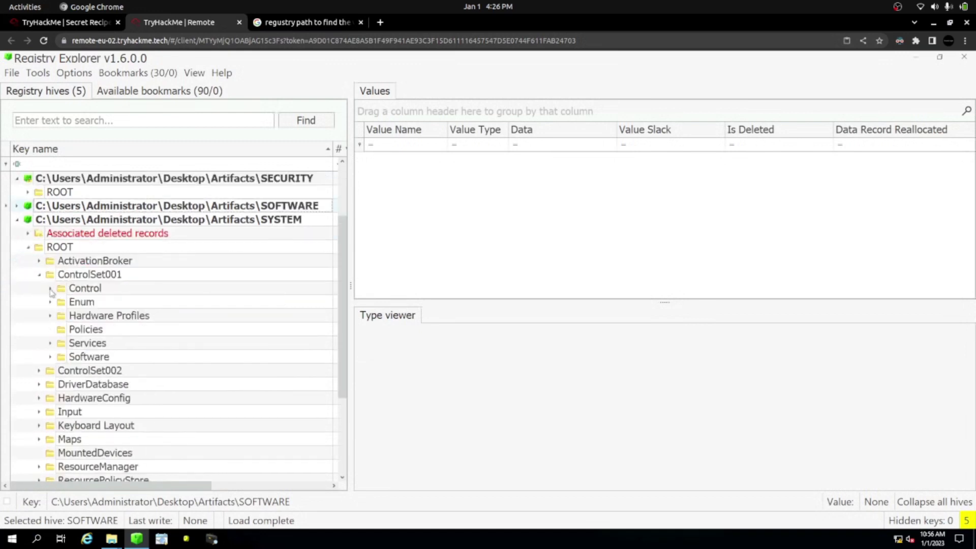
pyautogui.click(51, 344)
pyautogui.scroll(-16, 86, 354)
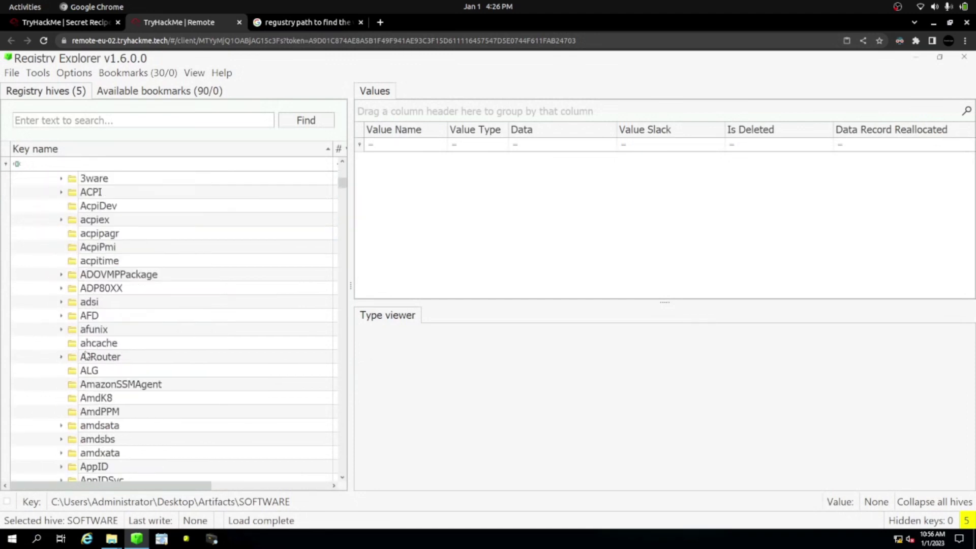
pyautogui.scroll(-18, 85, 354)
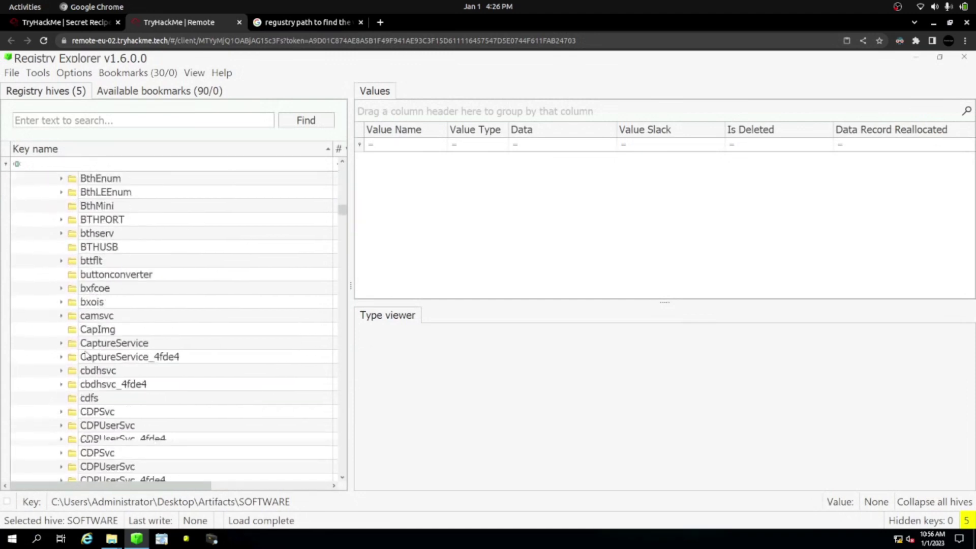
pyautogui.scroll(-14, 86, 354)
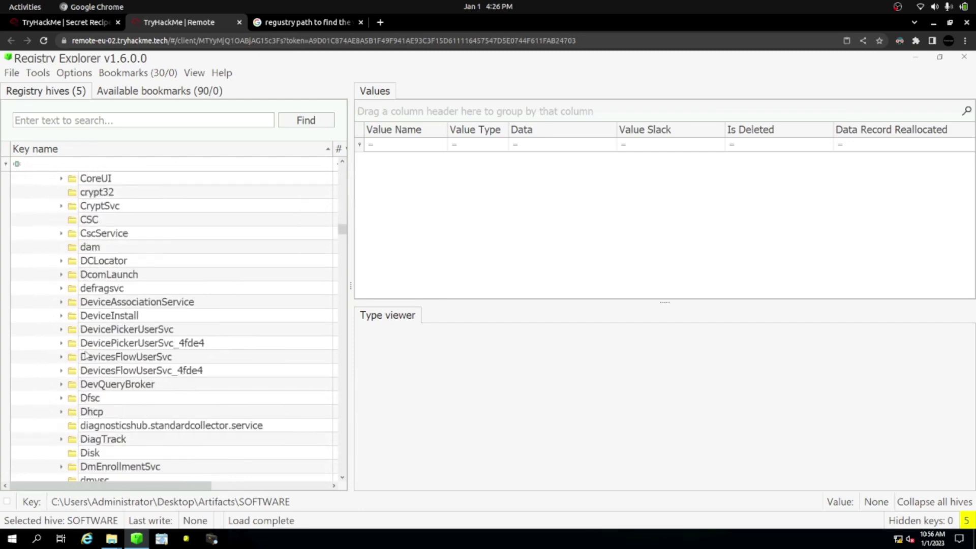
pyautogui.scroll(-11, 86, 354)
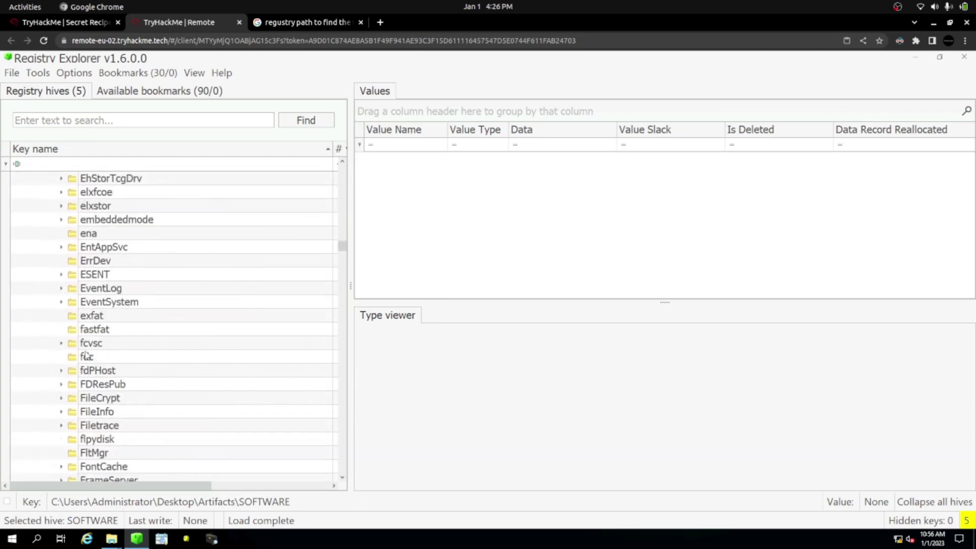
pyautogui.scroll(-8, 86, 354)
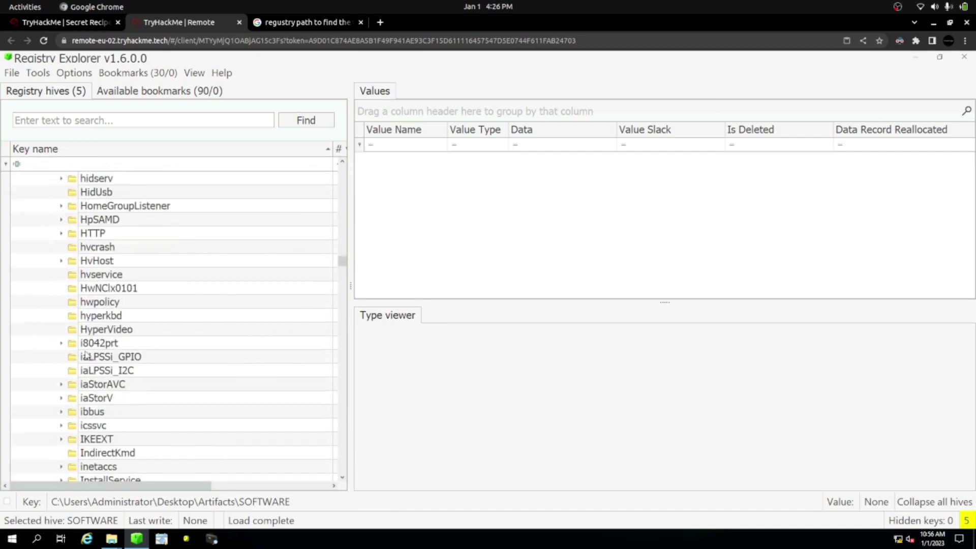
pyautogui.scroll(-8, 86, 354)
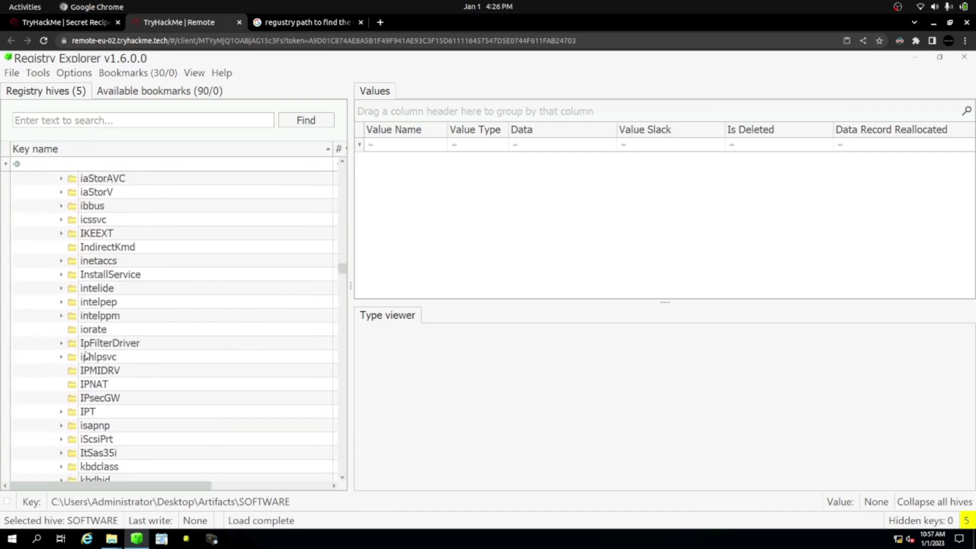
# Open the Shares key under ControlSet001\Services\LanmanServer in the SYSTEM hive.
pyautogui.scroll(-2, 86, 354)
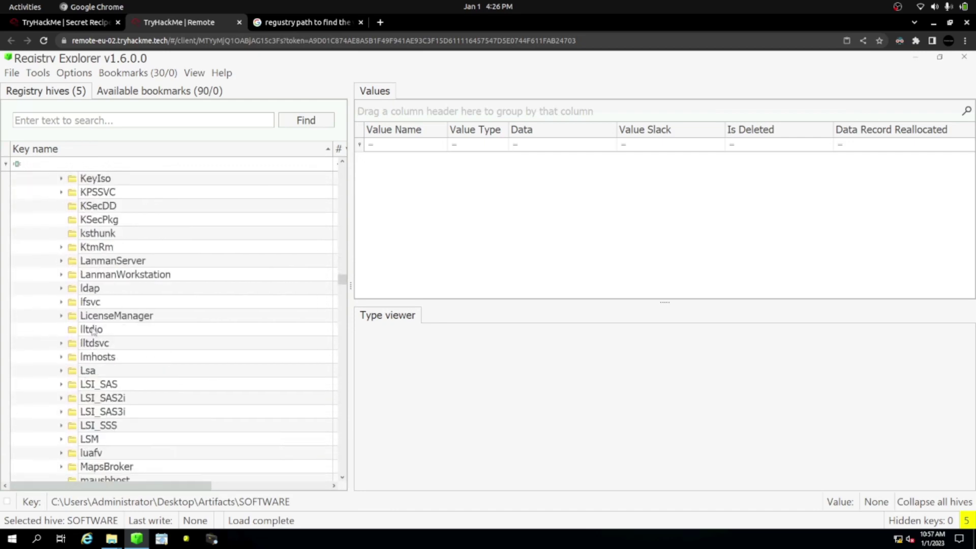
pyautogui.click(61, 261)
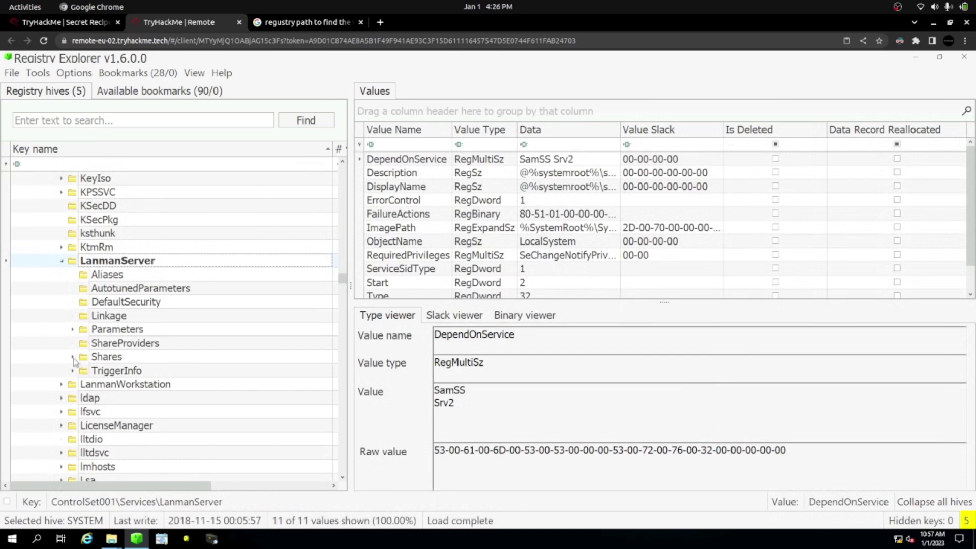
pyautogui.click(72, 357)
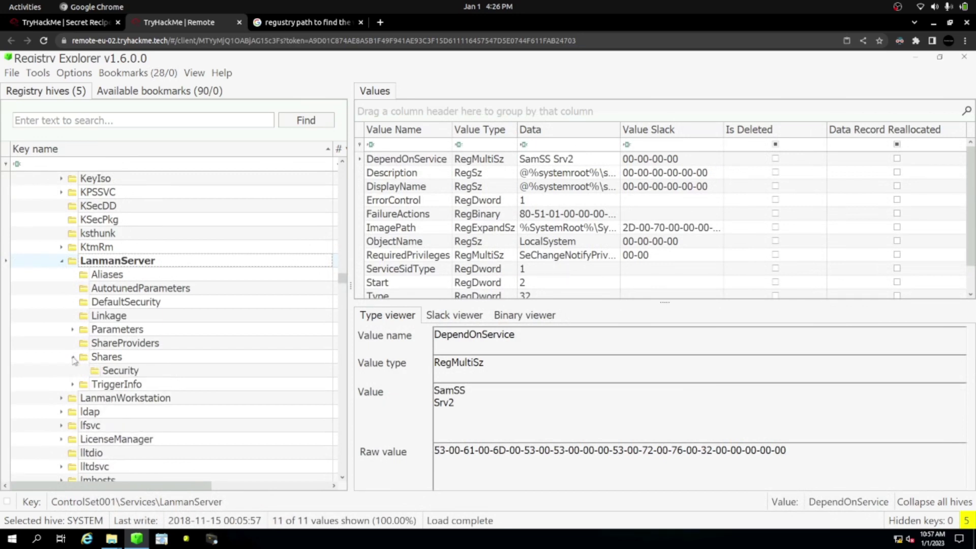
pyautogui.click(111, 360)
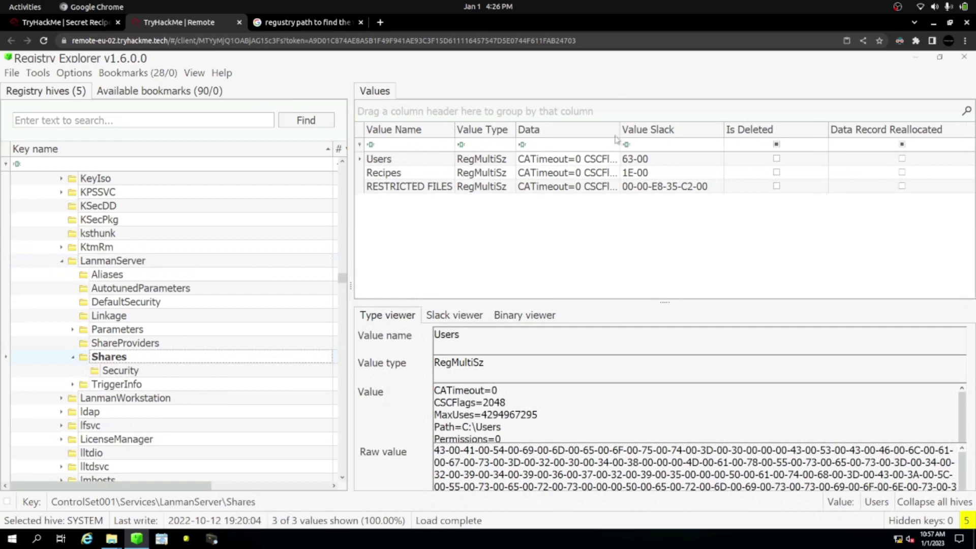
# Widen the Data, Value Type and Value Name columns in the table of Shares values.
pyautogui.moveTo(617, 130); pyautogui.dragTo(654, 131)
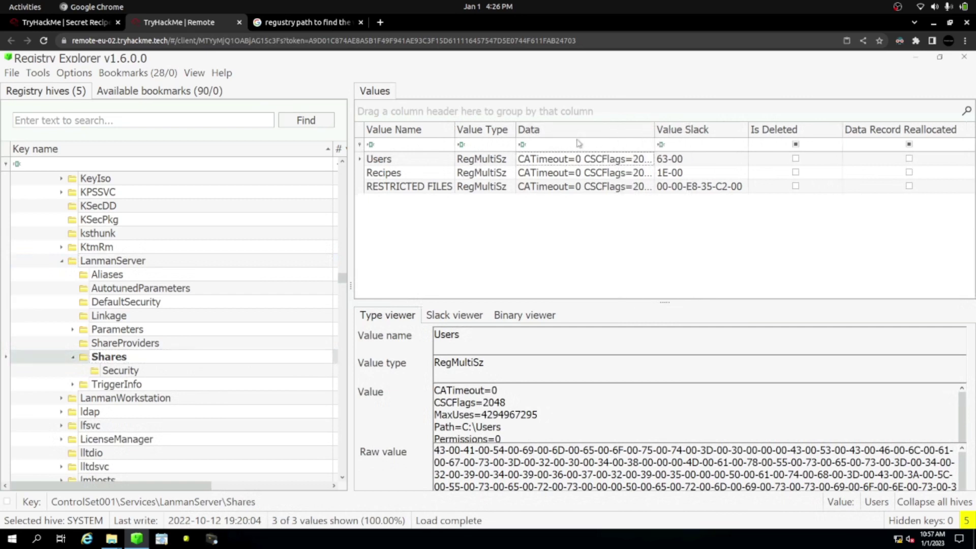
pyautogui.moveTo(514, 131); pyautogui.dragTo(557, 131)
pyautogui.moveTo(454, 134); pyautogui.dragTo(491, 134)
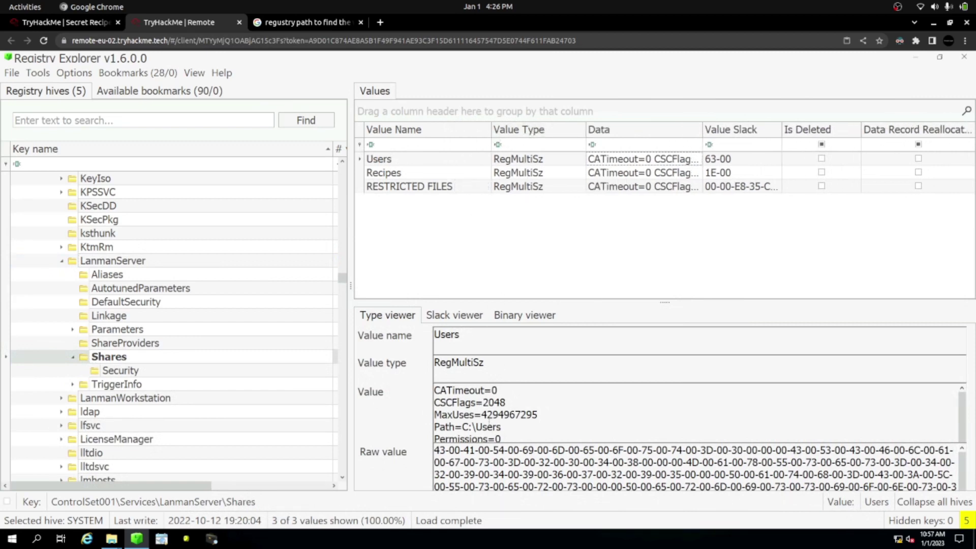
# Inspect the Path entries of the Users, Recipes and RESTRICTED FILES share values.
pyautogui.scroll(-1, 488, 421)
pyautogui.doubleClick(505, 396)
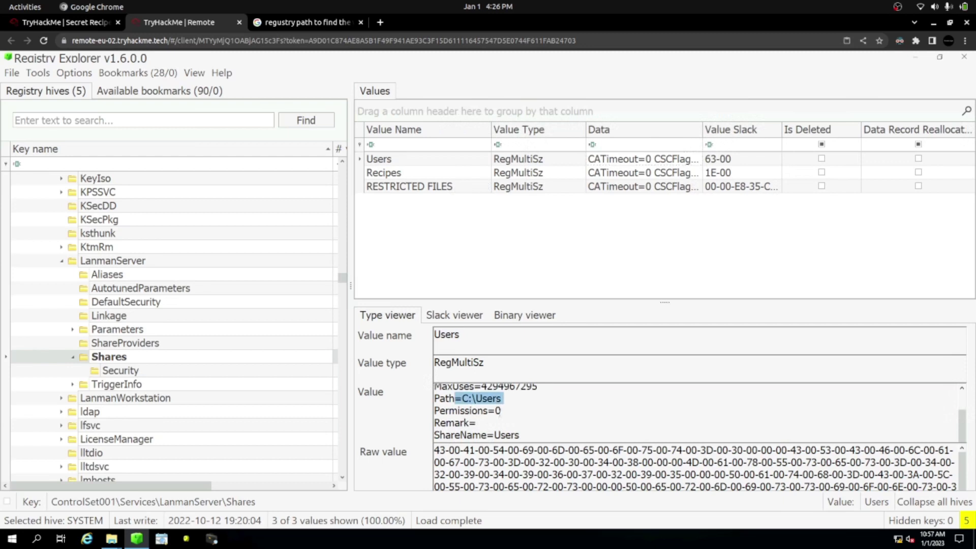
pyautogui.click(407, 176)
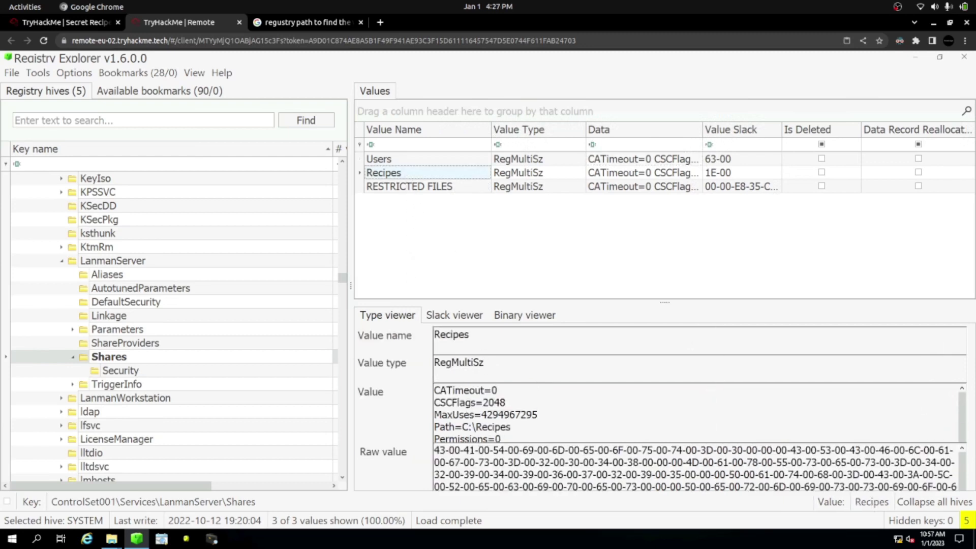
pyautogui.doubleClick(501, 426)
pyautogui.click(408, 189)
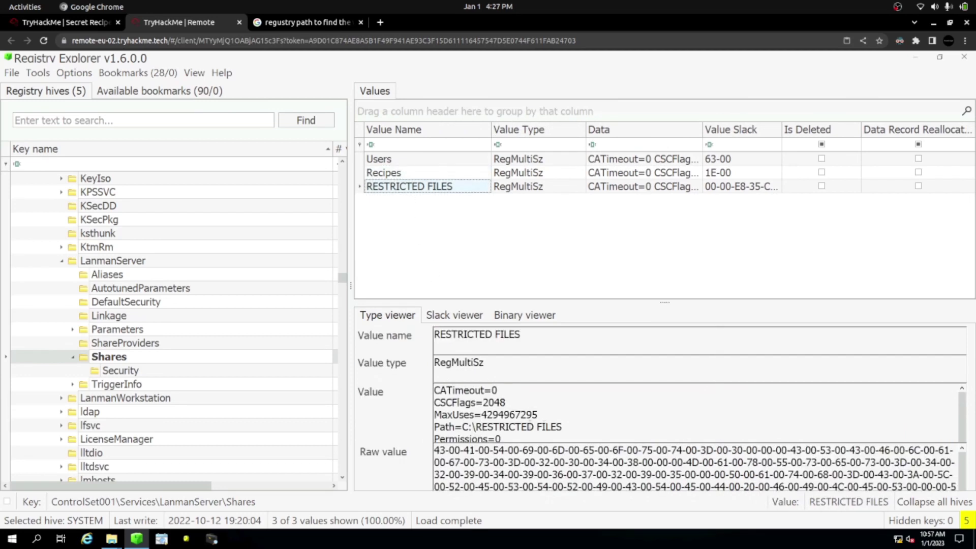
pyautogui.moveTo(562, 427); pyautogui.dragTo(462, 427)
# Check the shared-folders question in the TryHackMe room and copy the path C:\RESTRICTED FILES from the RESTRICTED FILES value in Registry Explorer.
pyautogui.click(71, 23)
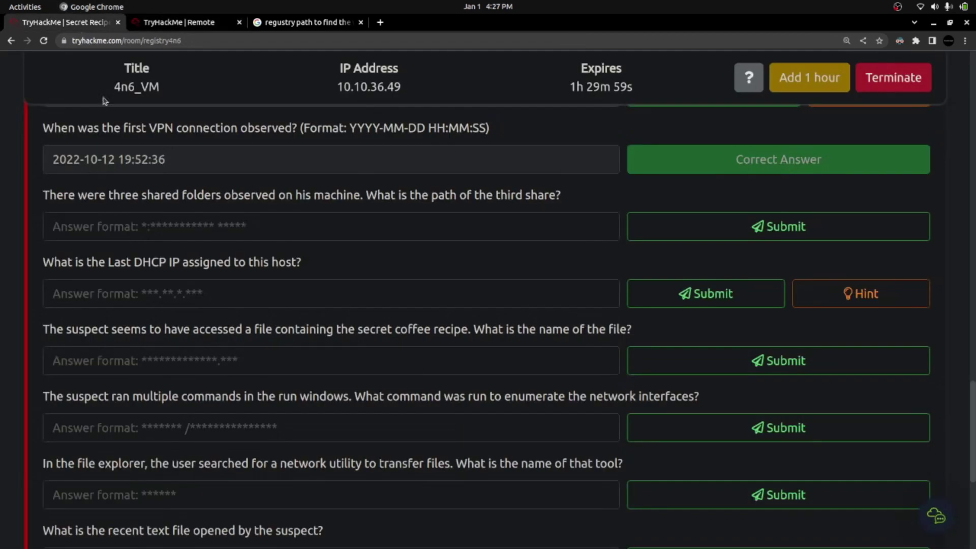
pyautogui.moveTo(363, 194); pyautogui.dragTo(555, 195)
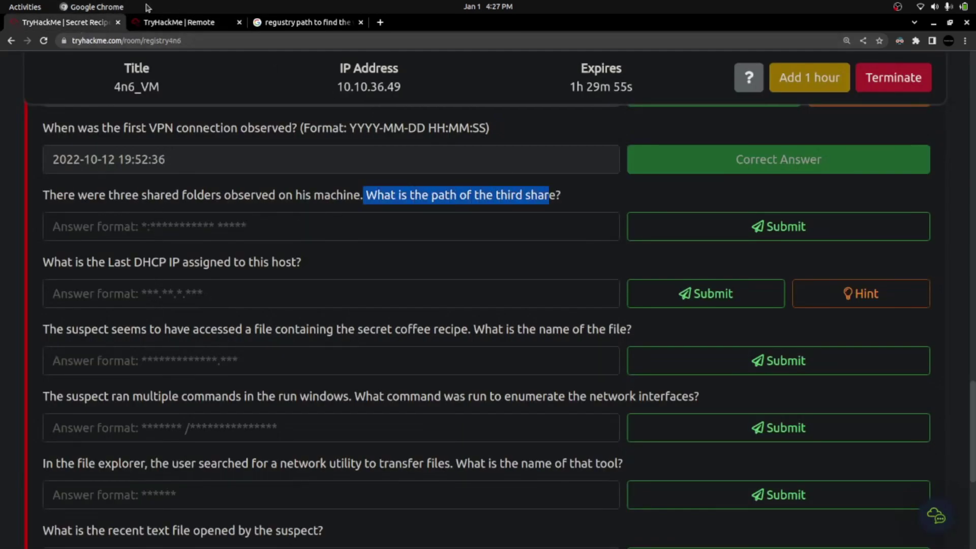
pyautogui.click(176, 22)
pyautogui.click(464, 435)
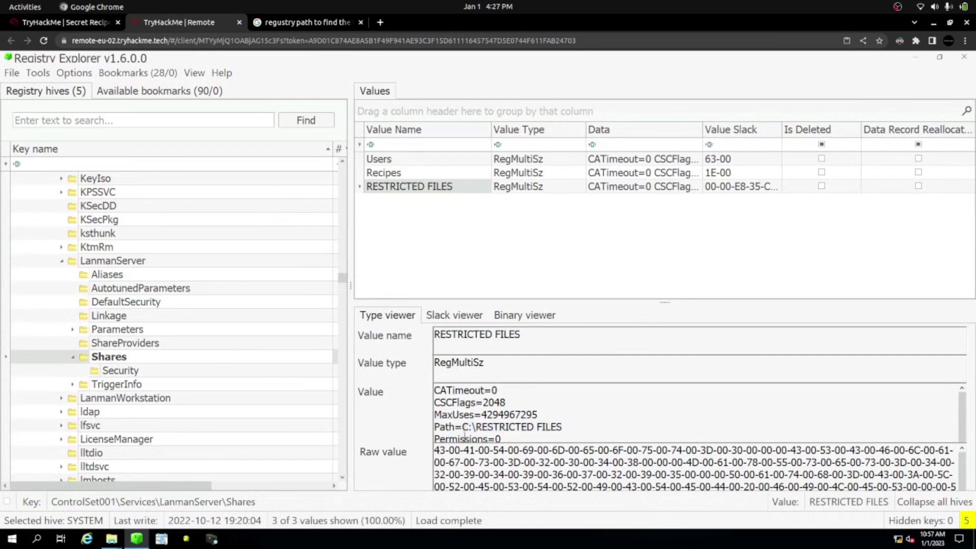
pyautogui.moveTo(463, 427); pyautogui.dragTo(562, 426)
pyautogui.hotkey('ctrl', 'c')
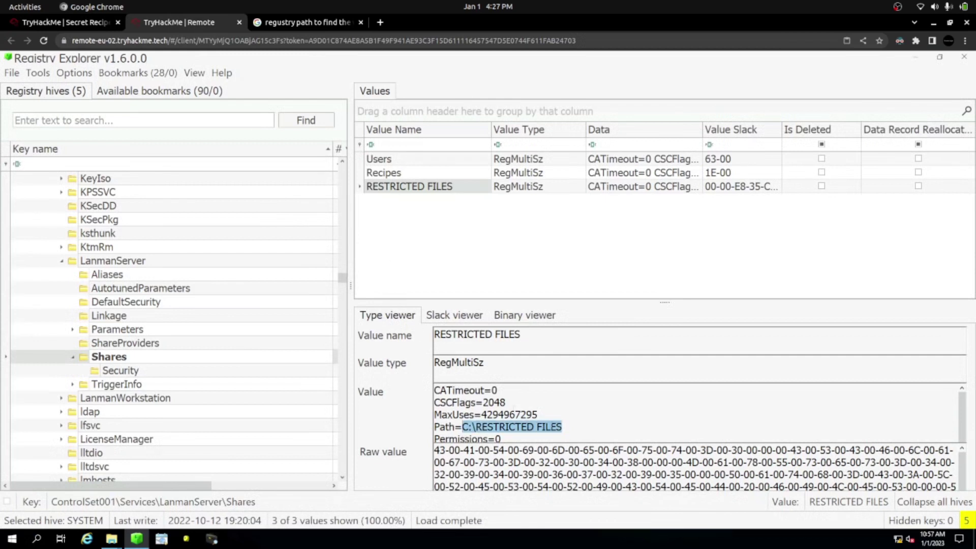
# Submit C:\RESTRICTED FILES in the TryHackMe room as the answer for the path of the third share.
pyautogui.click(77, 29)
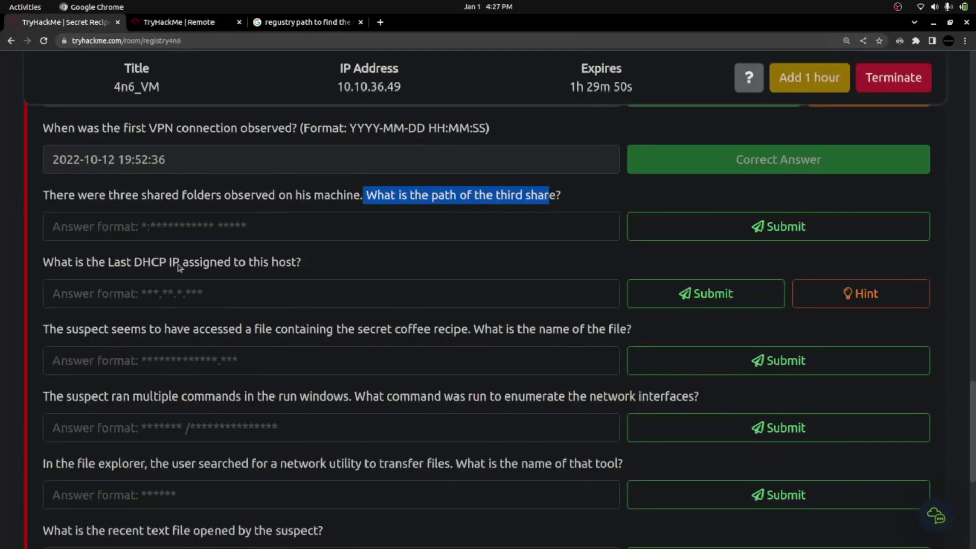
pyautogui.click(147, 226)
pyautogui.hotkey('ctrl', 'v')
pyautogui.press('Return')
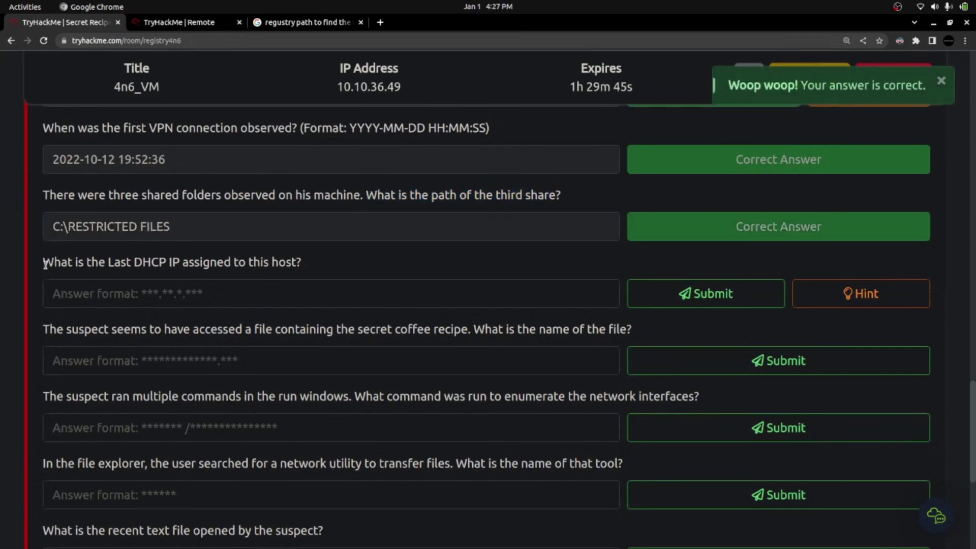
# Read the question about the last DHCP IP assigned to the host and view its hint.
pyautogui.moveTo(44, 262); pyautogui.dragTo(301, 264)
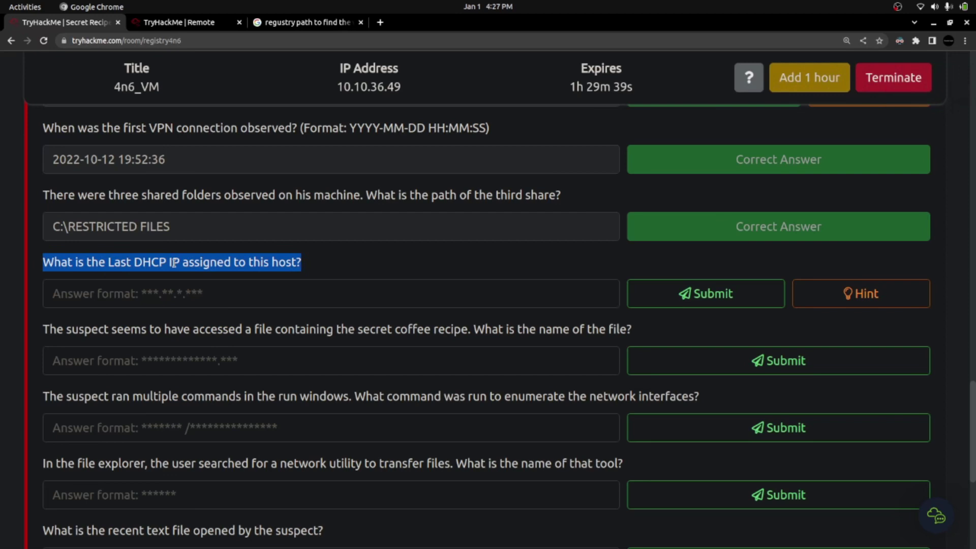
pyautogui.click(854, 297)
pyautogui.moveTo(308, 131); pyautogui.dragTo(484, 138)
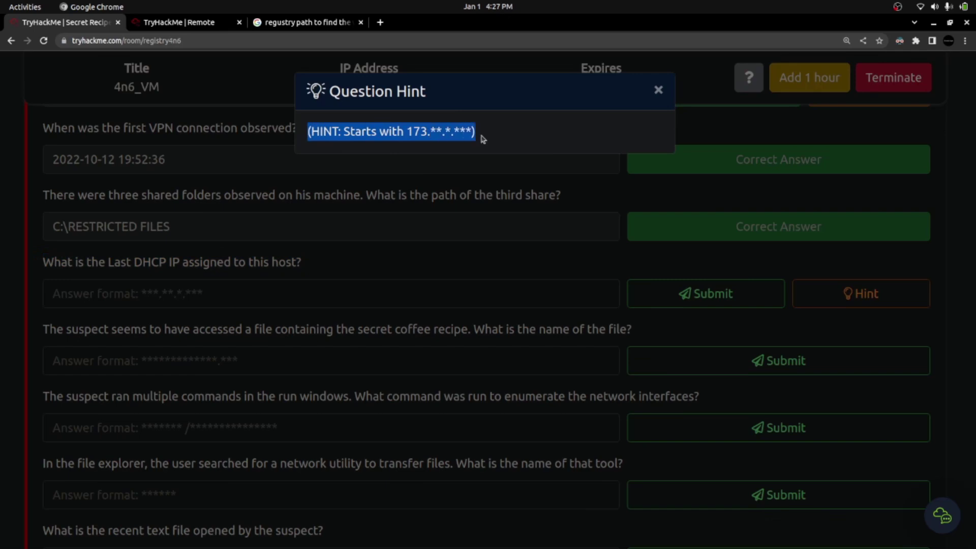
pyautogui.doubleClick(410, 132)
pyautogui.click(657, 90)
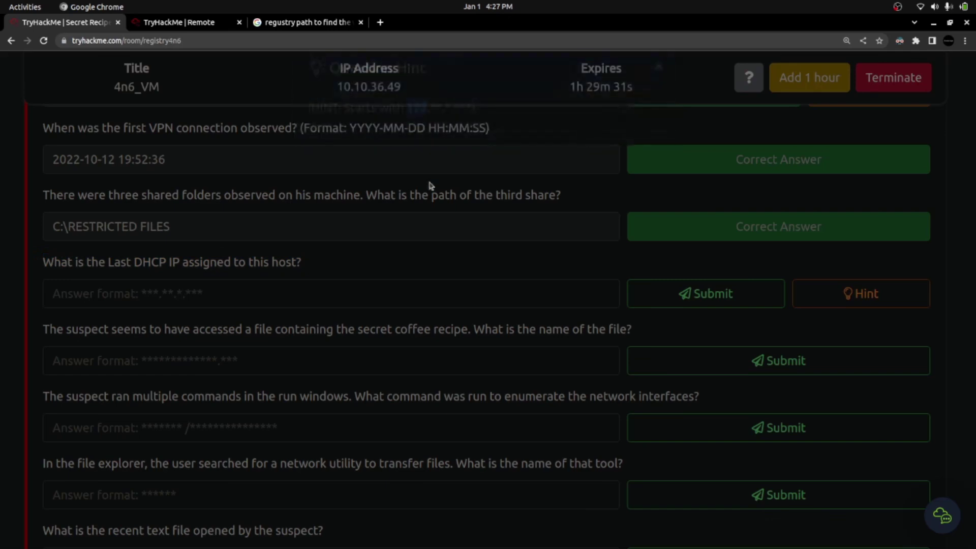
pyautogui.moveTo(134, 260); pyautogui.dragTo(179, 261)
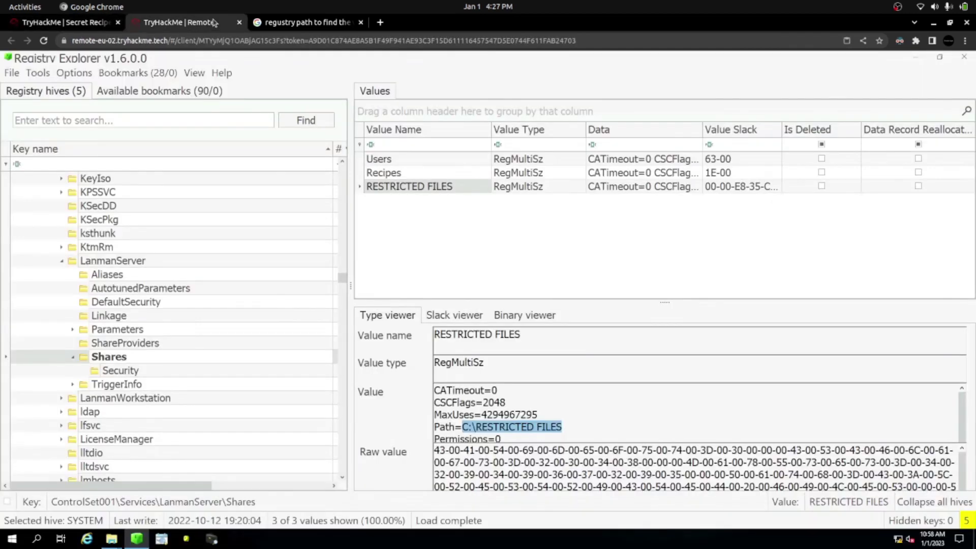
# Return to Registry Explorer, collapse ControlSet001 in the SYSTEM hive and search the registry hives for DHCP.
pyautogui.click(213, 22)
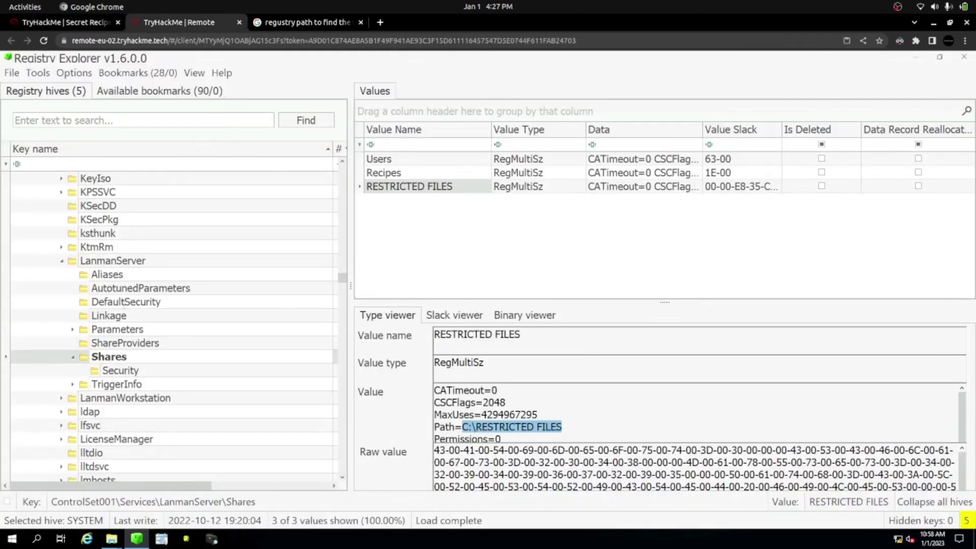
pyautogui.click(72, 357)
pyautogui.moveTo(342, 278); pyautogui.dragTo(349, 163)
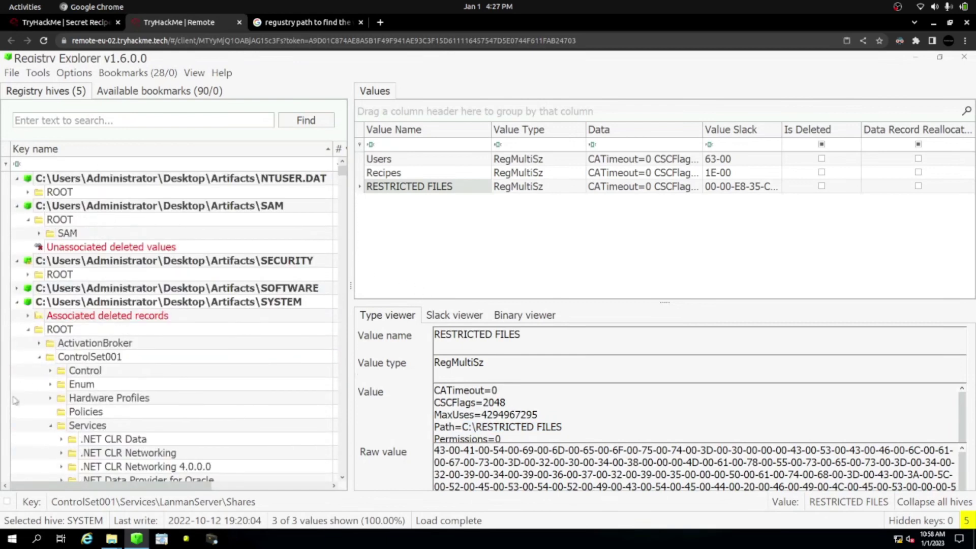
pyautogui.click(39, 359)
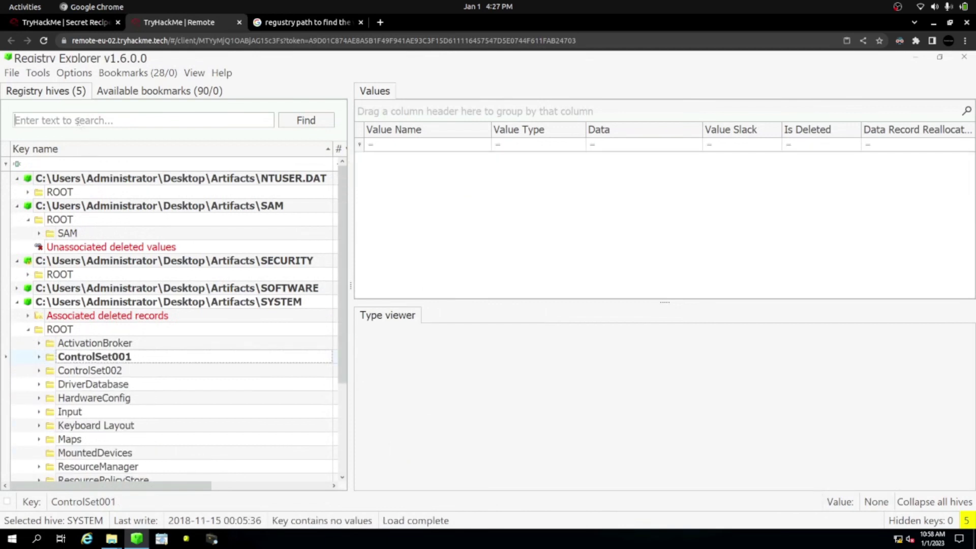
pyautogui.write('DHCP')
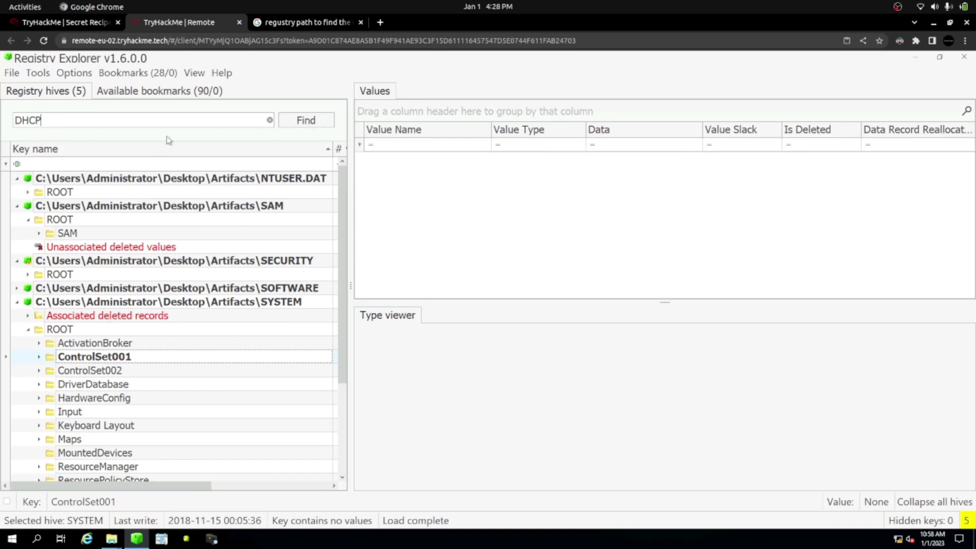
pyautogui.press('Return')
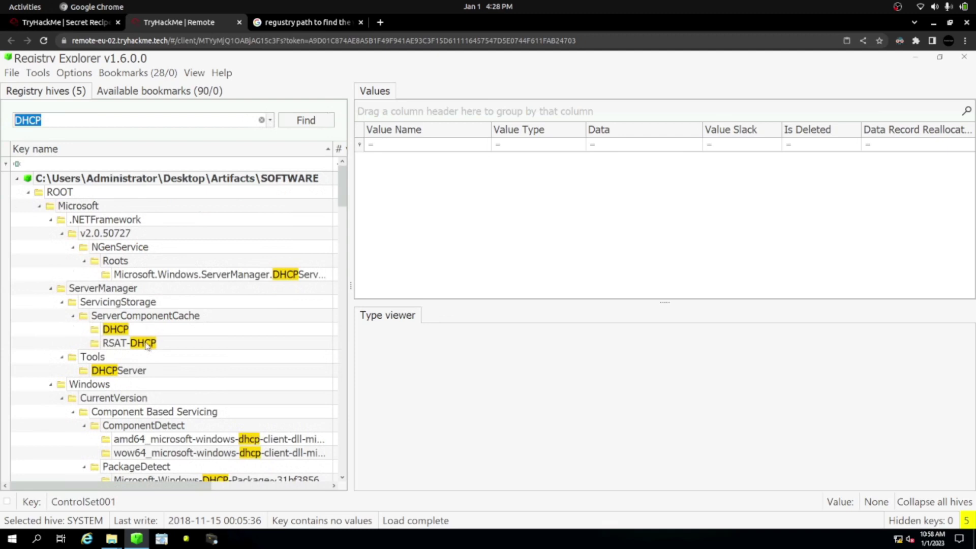
# Examine the values of the ServerComponentCache DHCP key, the DHCPServer plugin key under NGenService Roots and the DHCPServer tools key.
pyautogui.click(124, 330)
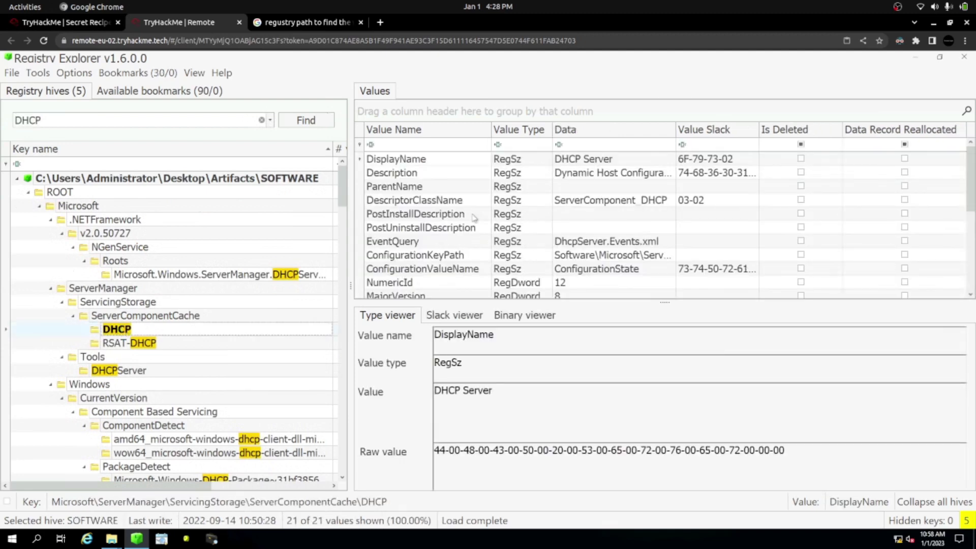
pyautogui.scroll(-4, 479, 213)
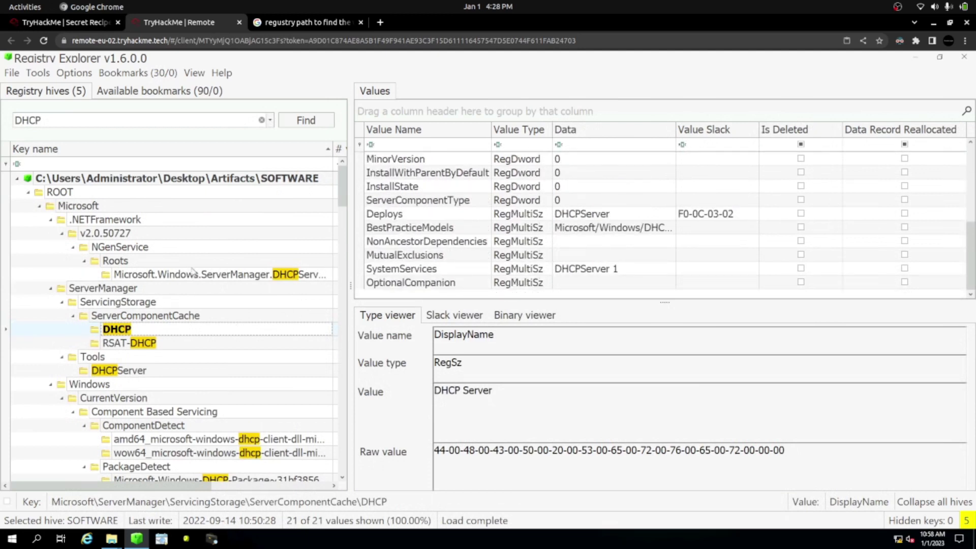
pyautogui.click(193, 274)
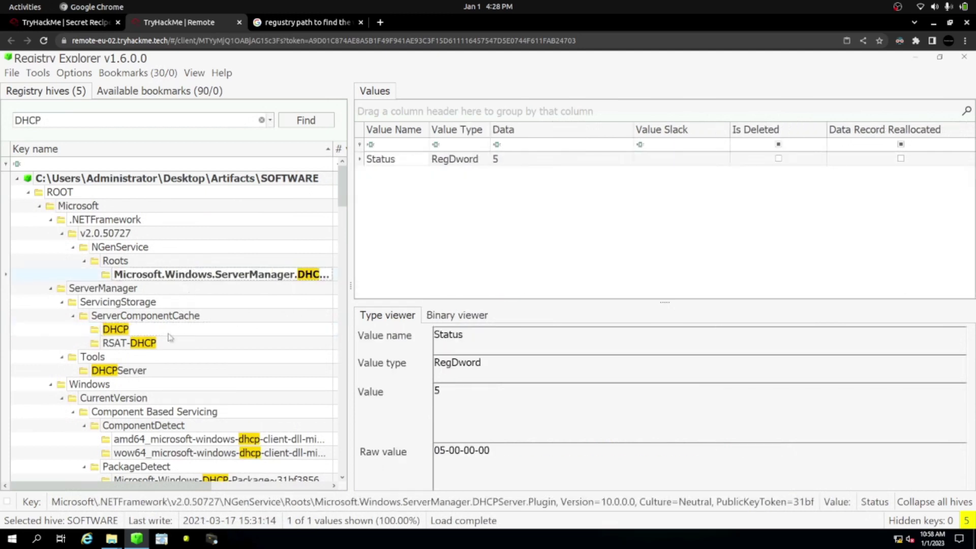
pyautogui.click(117, 371)
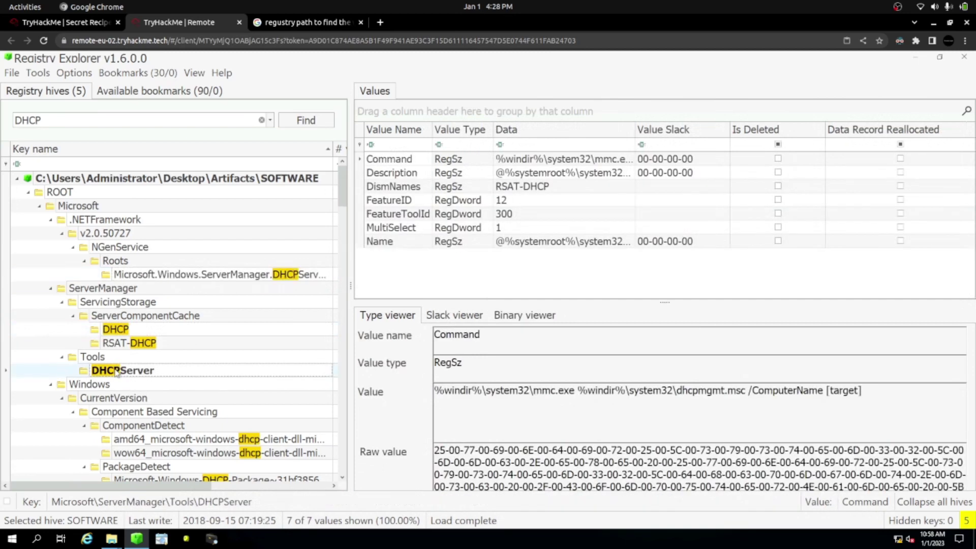
# Examine the values of the DHCP matches under Component Based Servicing, covering the ComponentDetect, PackageDetect and UpdateDetect keys in the SOFTWARE hive.
pyautogui.scroll(-4, 178, 310)
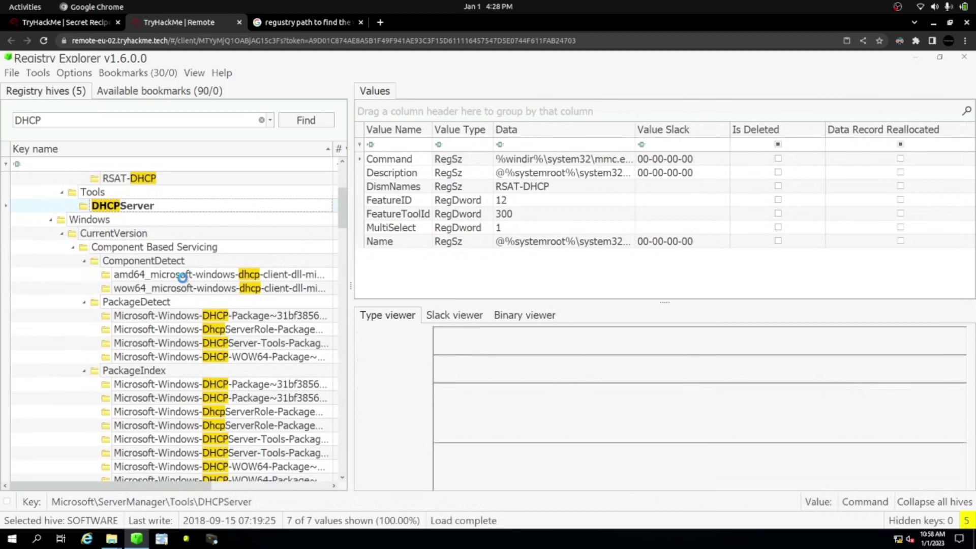
pyautogui.click(183, 275)
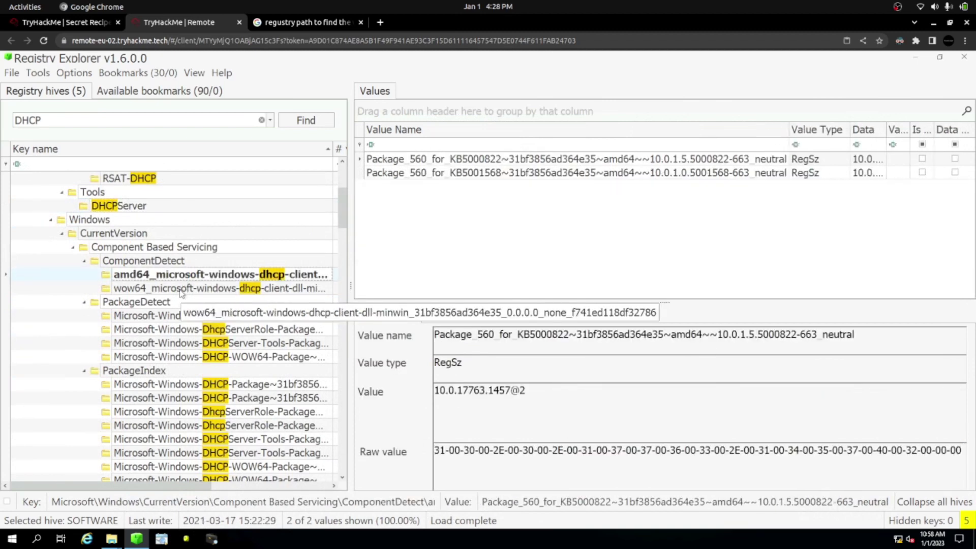
pyautogui.click(182, 294)
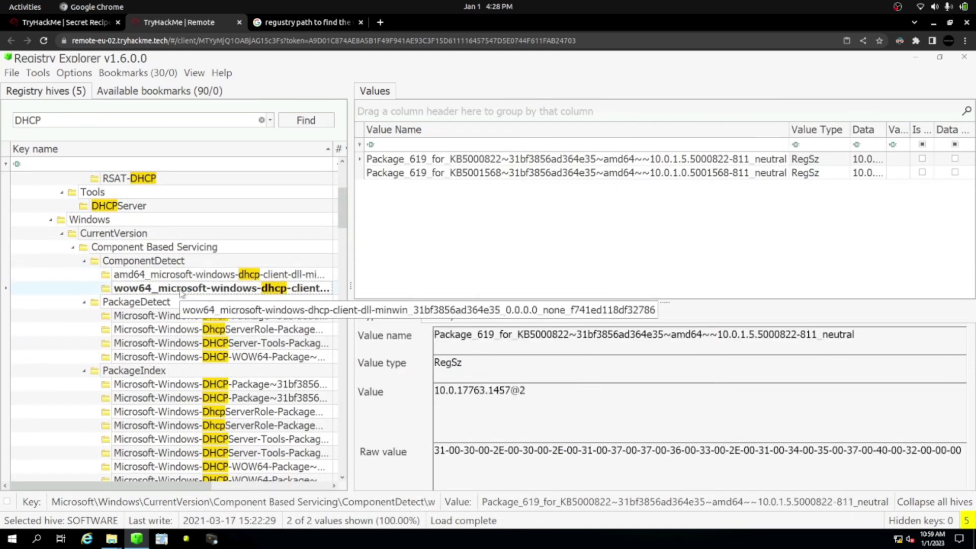
pyautogui.click(173, 318)
pyautogui.scroll(-1, 164, 360)
pyautogui.scroll(-5, 164, 361)
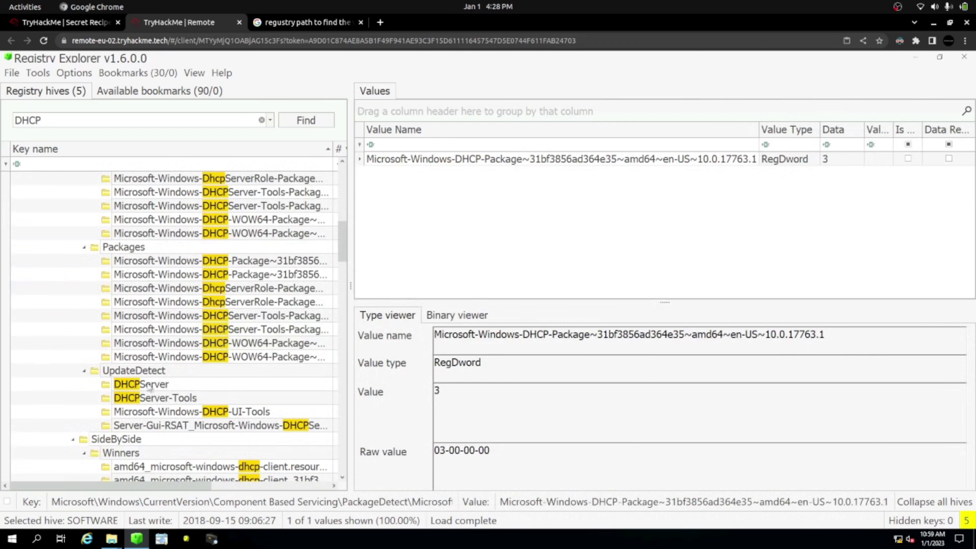
pyautogui.click(148, 387)
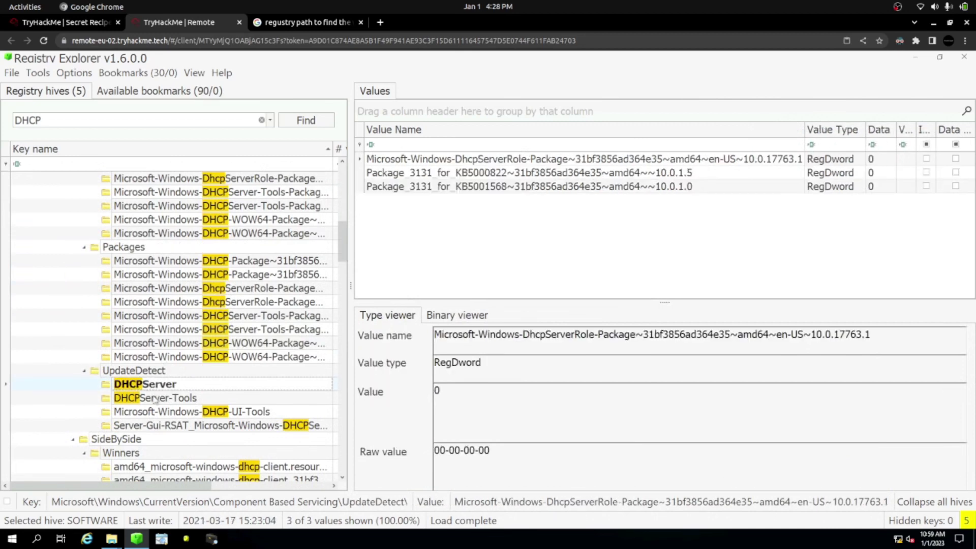
pyautogui.click(156, 398)
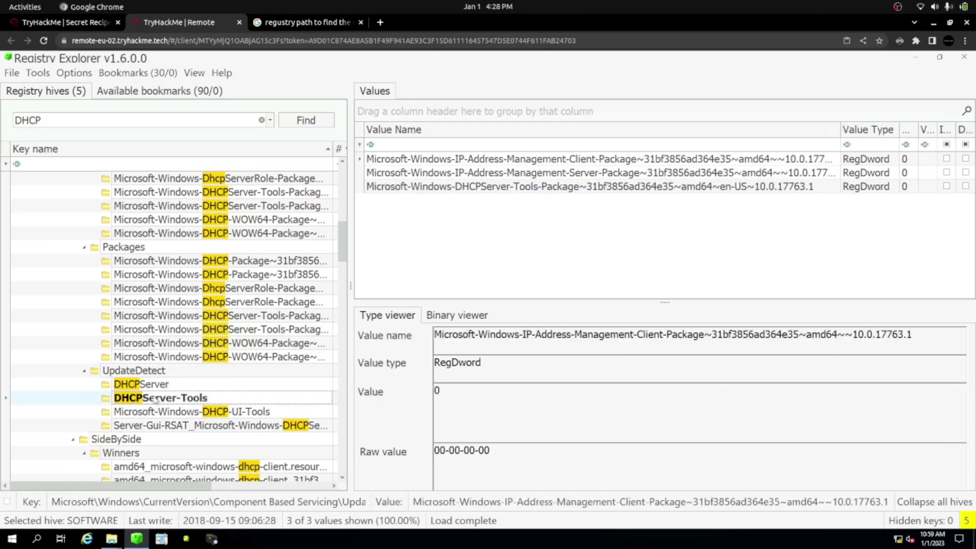
# Examine the values of the Dhcp-Client and Dhcpv6-Client Admin and Operational keys under WINEVT Channels.
pyautogui.scroll(-6, 156, 399)
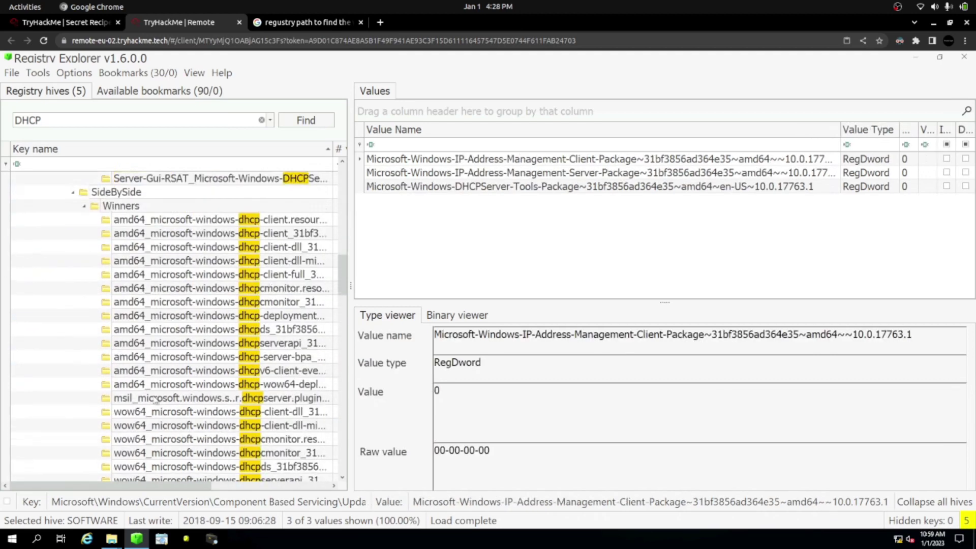
pyautogui.scroll(-5, 157, 399)
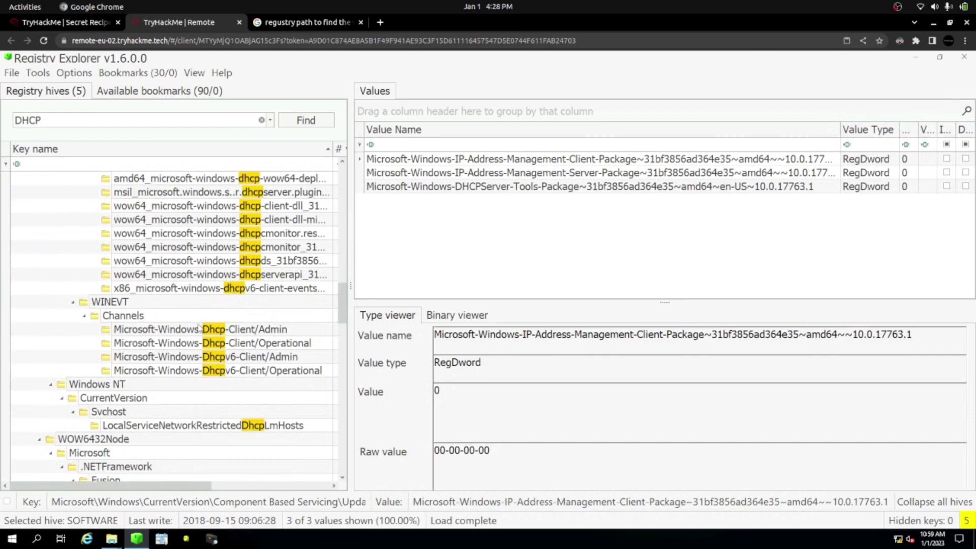
pyautogui.click(199, 329)
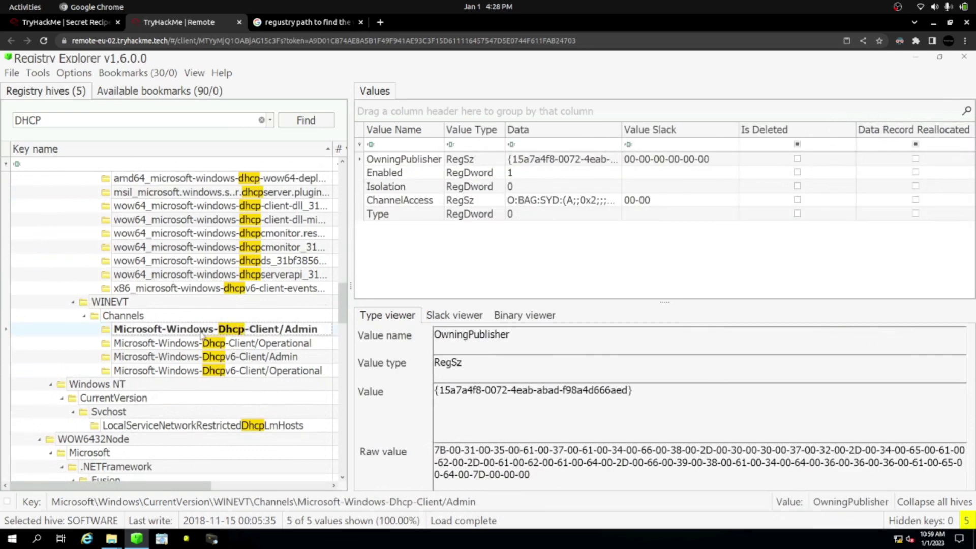
pyautogui.click(204, 356)
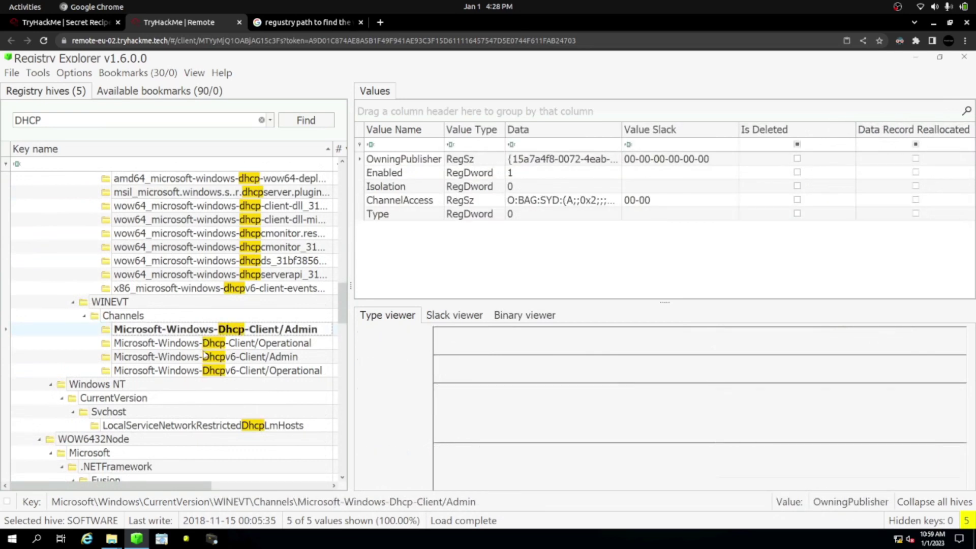
pyautogui.click(203, 343)
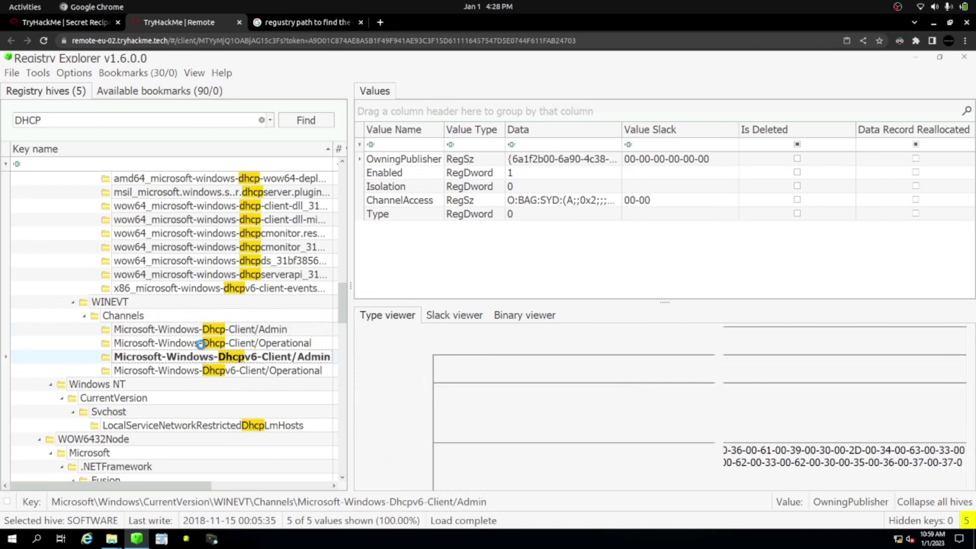
pyautogui.click(196, 370)
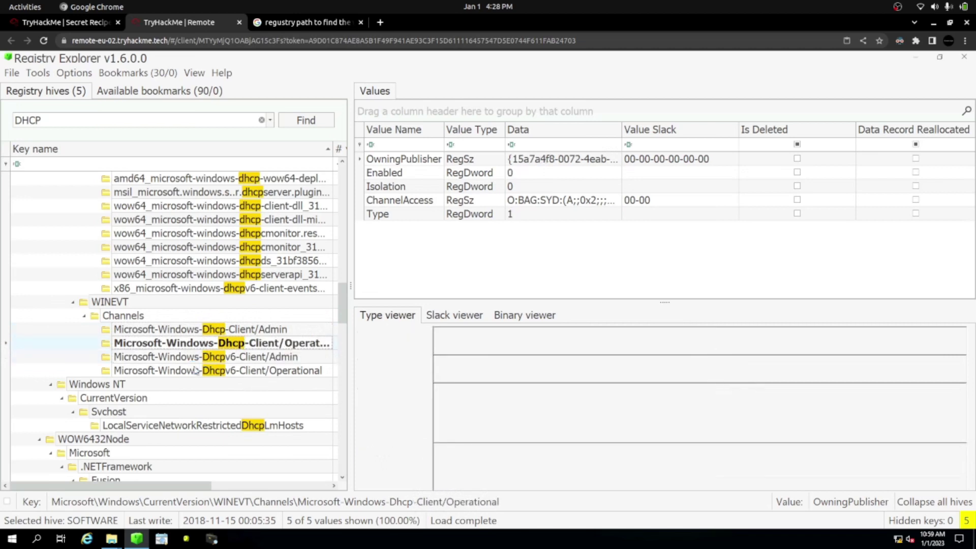
# Examine the SYSTEM hive's ControlSet001 values for ManufacturingMode DHCP, DhcpModule, dhcp_wpp, SafeBoot Network Dhcp and the Dhcp service.
pyautogui.scroll(-3, 197, 370)
pyautogui.scroll(-1, 196, 370)
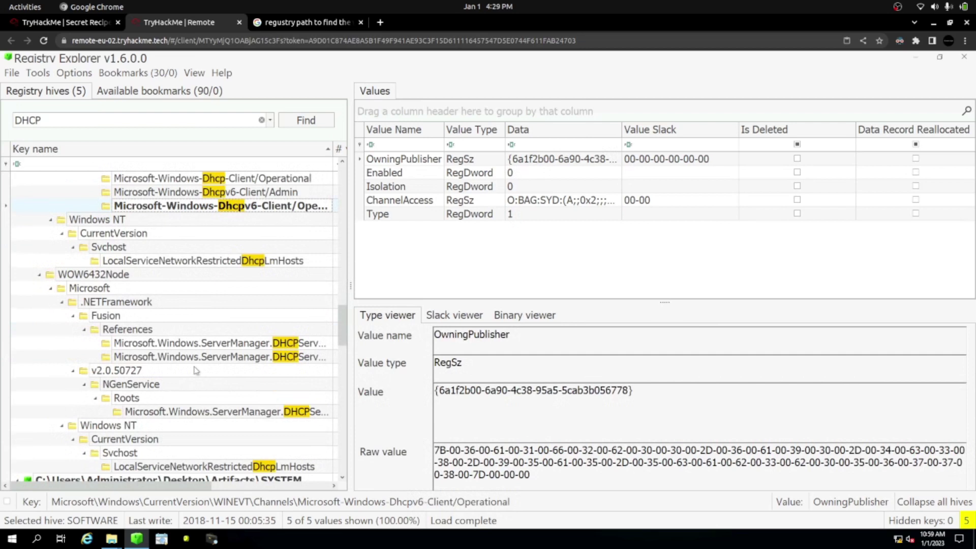
pyautogui.scroll(-5, 196, 370)
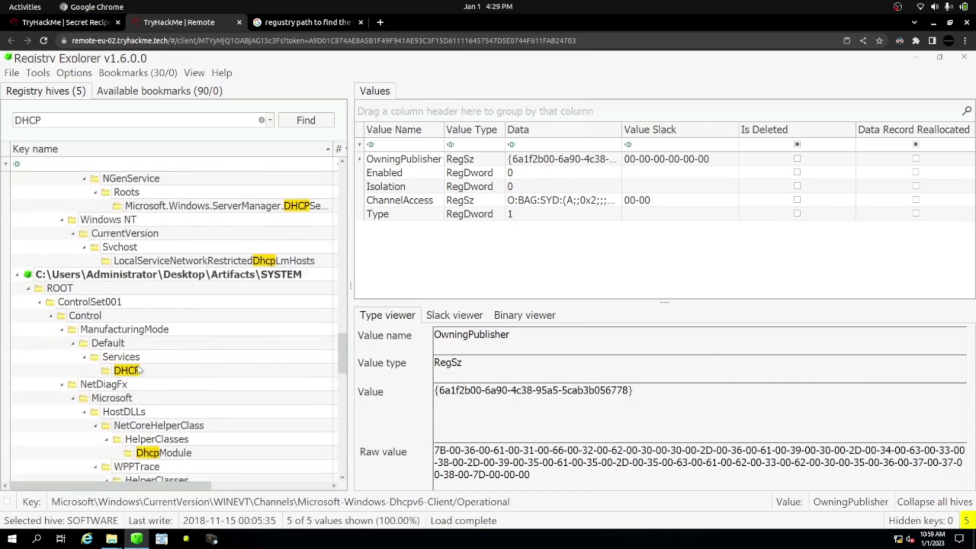
pyautogui.click(133, 370)
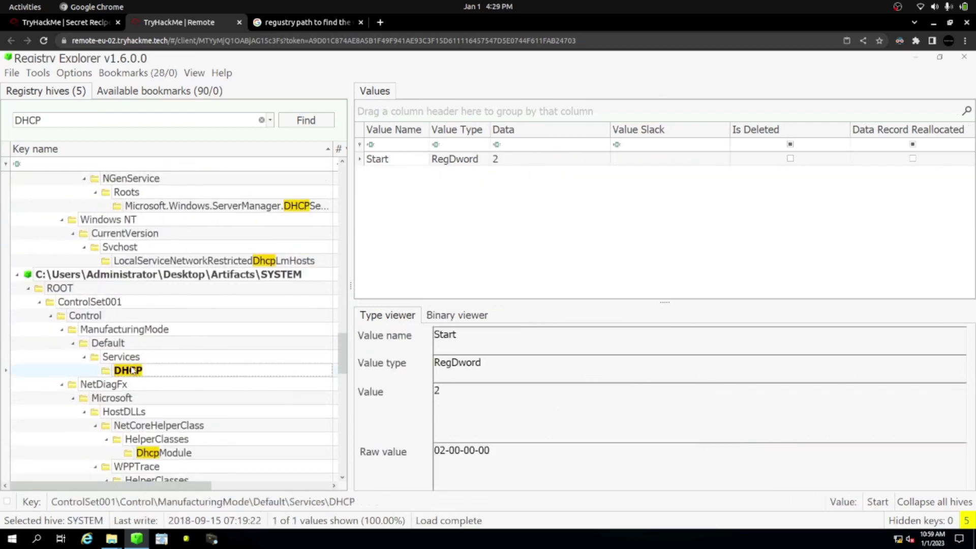
pyautogui.scroll(-2, 145, 376)
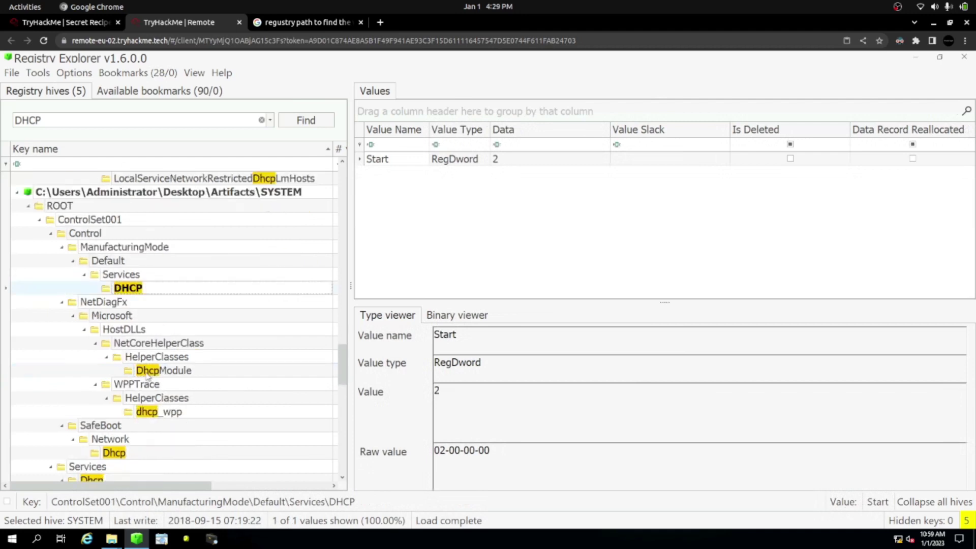
pyautogui.click(153, 371)
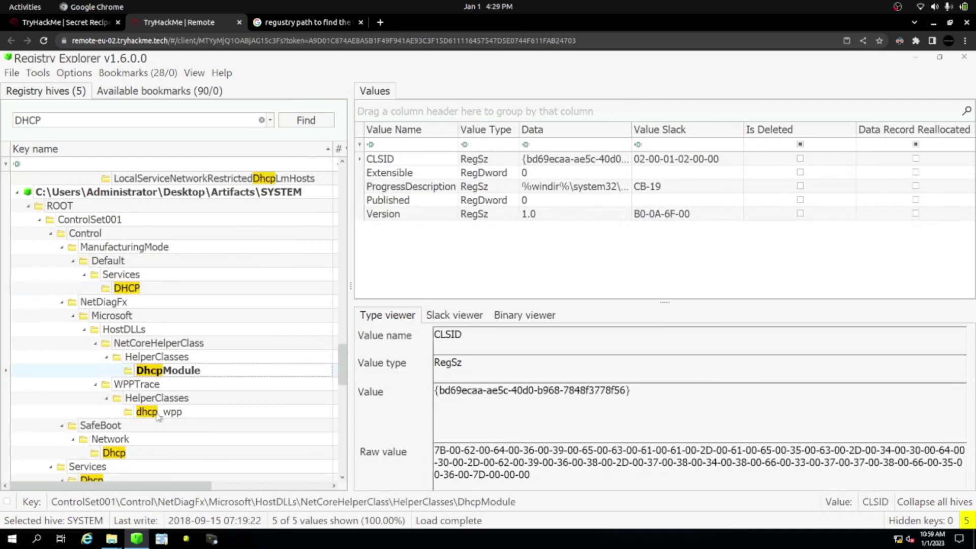
pyautogui.click(158, 415)
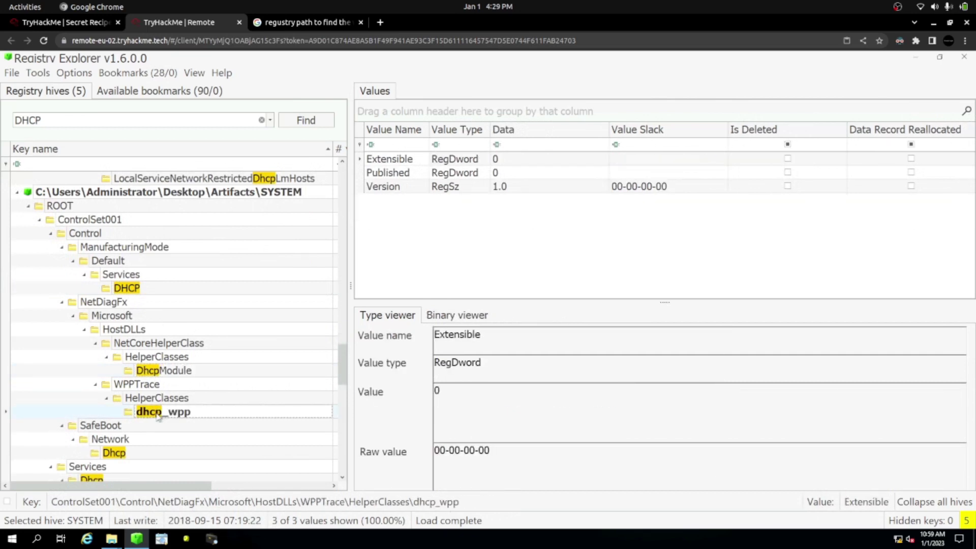
pyautogui.scroll(-2, 158, 416)
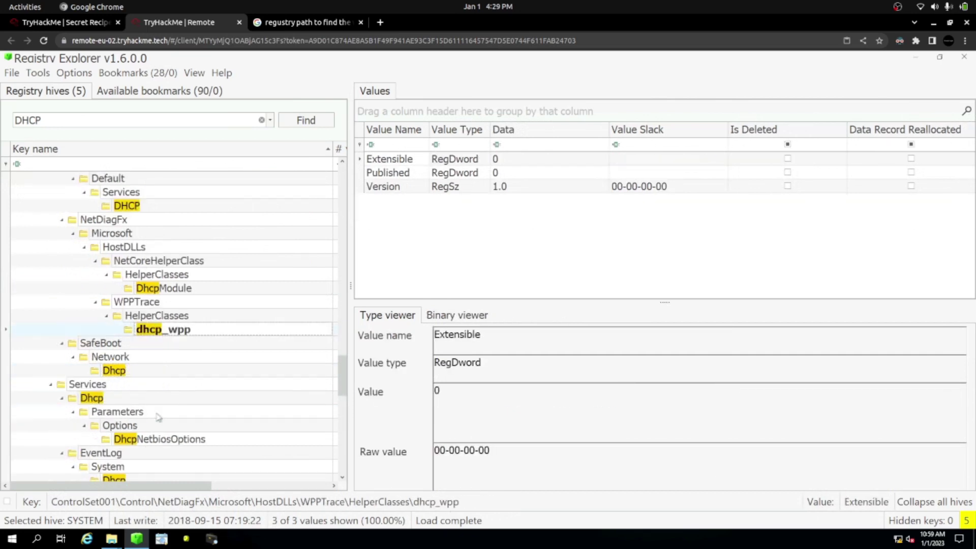
pyautogui.click(117, 374)
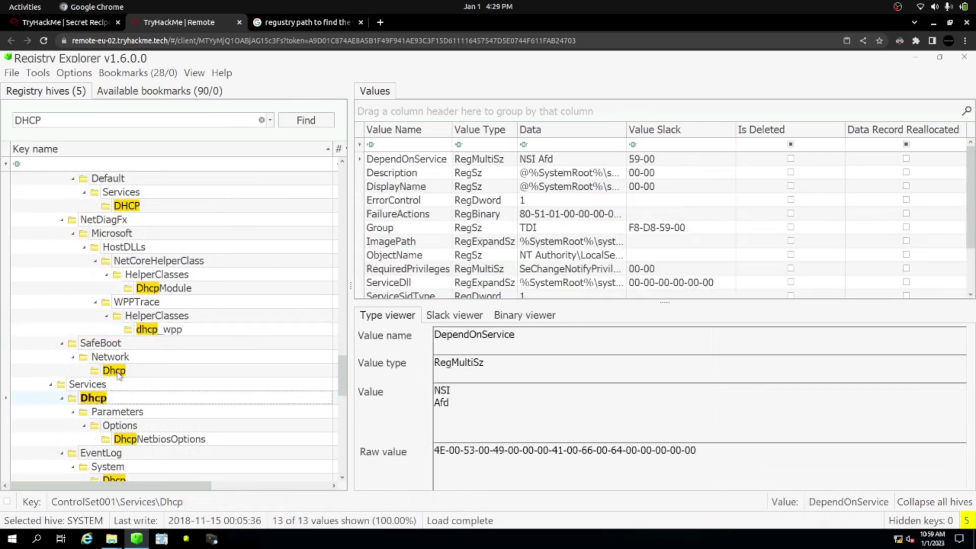
pyautogui.click(118, 374)
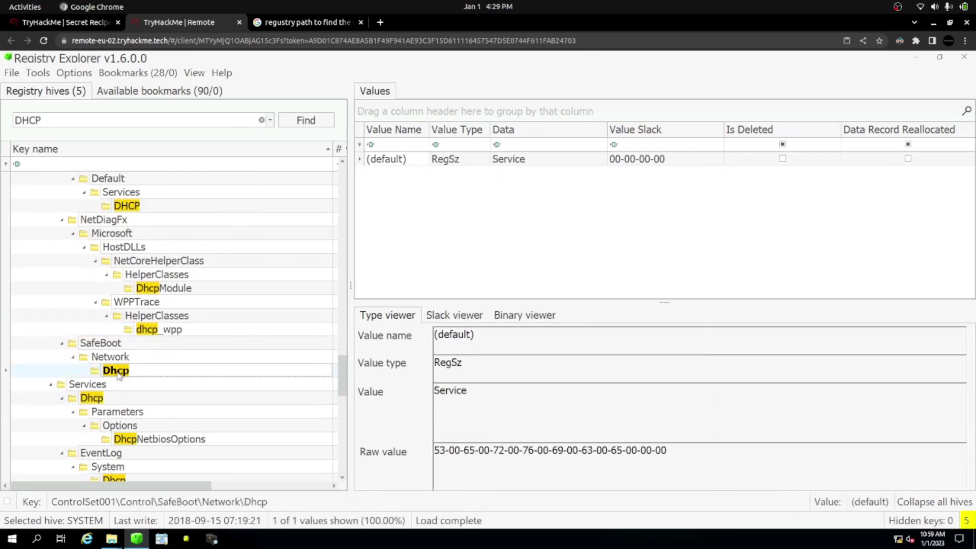
# Examine the values of the EventLog System Dhcp key and the mpssvc PortKeywords DHCP key under ControlSet001 Services.
pyautogui.scroll(-4, 132, 421)
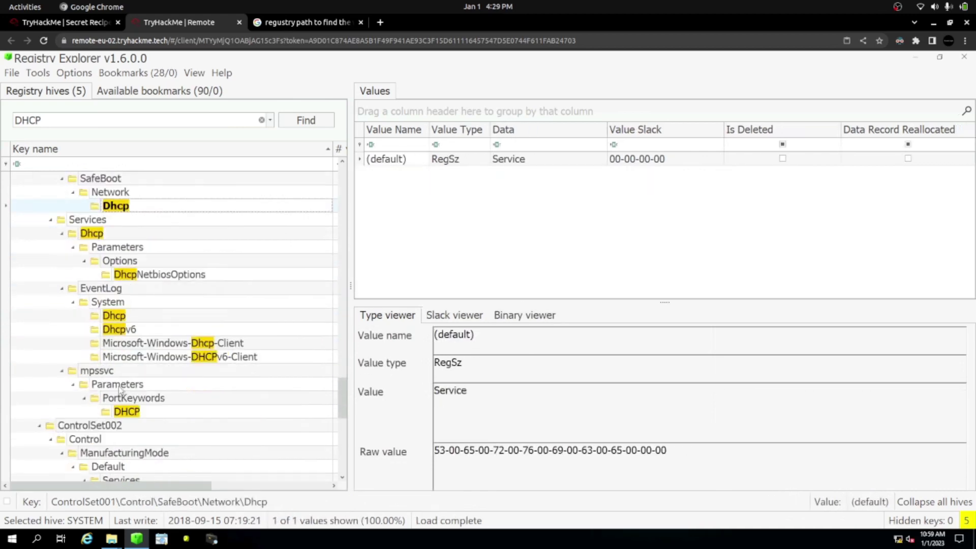
pyautogui.click(113, 316)
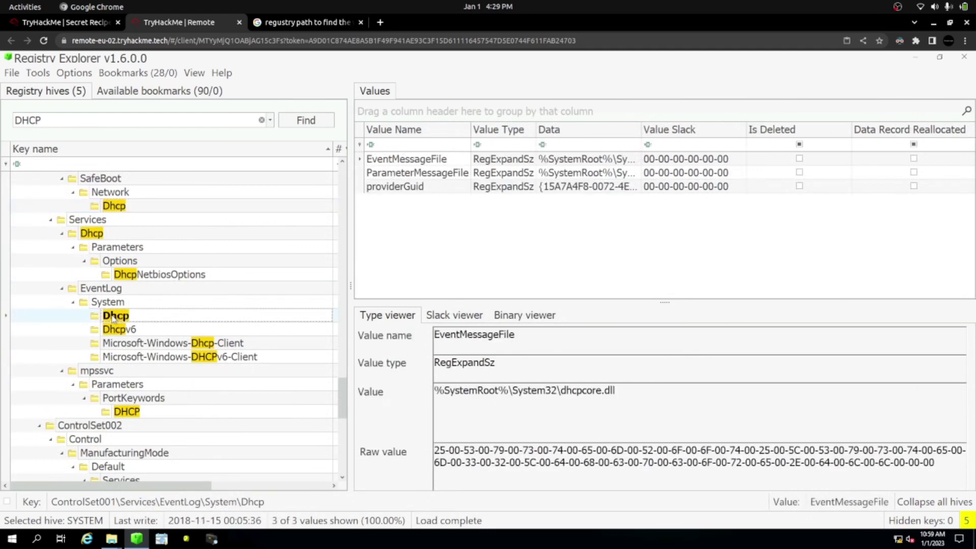
pyautogui.scroll(-1, 123, 353)
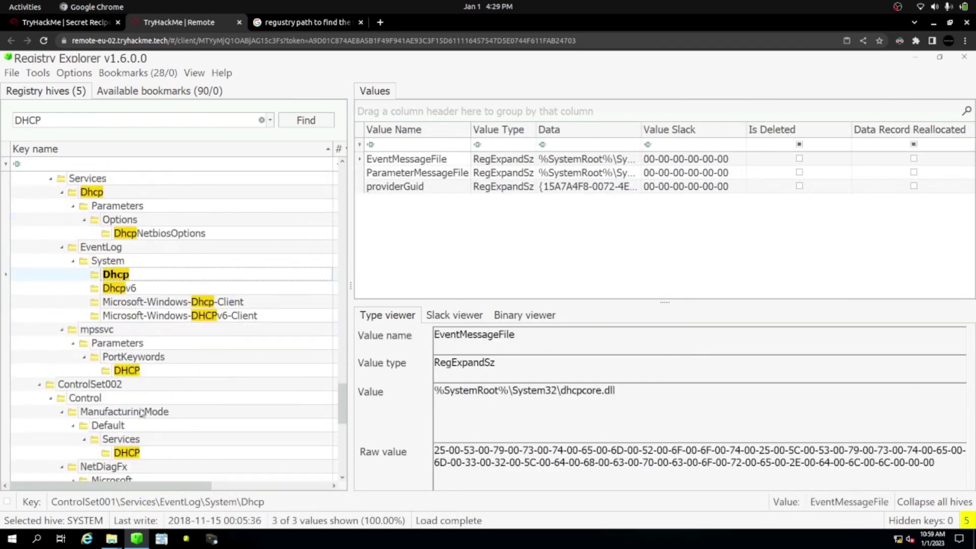
pyautogui.click(126, 370)
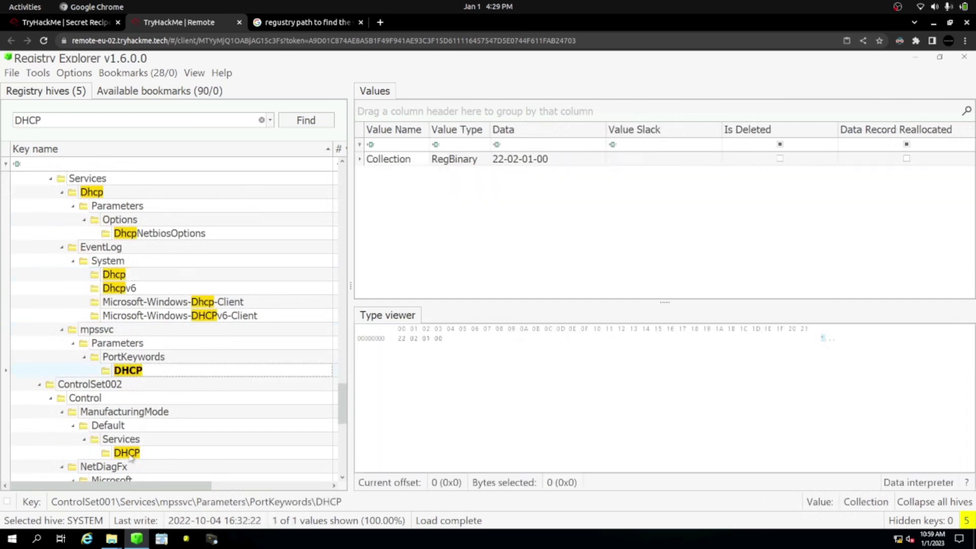
# Examine the values of the ManufacturingMode DHCP, dhcp_wpp and SafeBoot Network Dhcp keys under ControlSet002 Control.
pyautogui.click(126, 453)
pyautogui.scroll(-2, 136, 451)
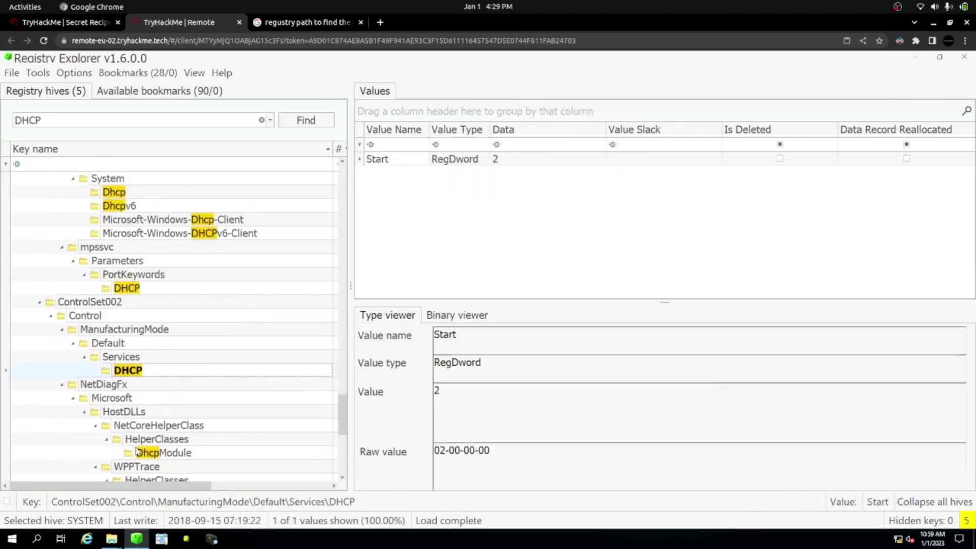
pyautogui.scroll(-1, 136, 451)
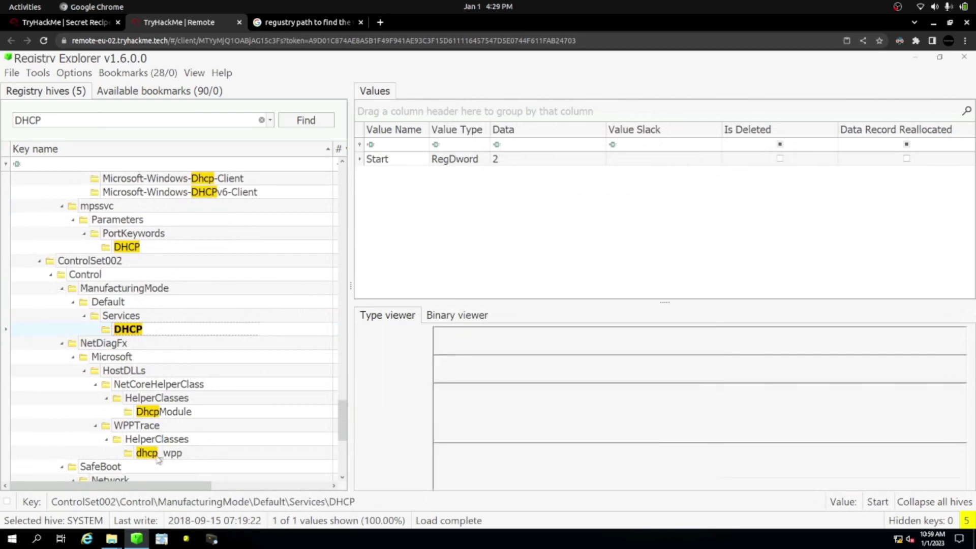
pyautogui.click(156, 453)
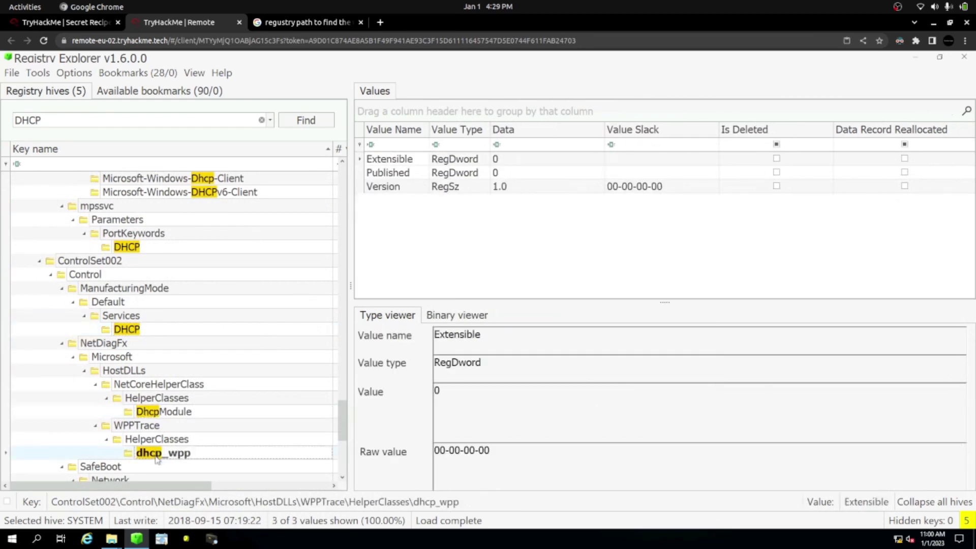
pyautogui.scroll(-3, 156, 459)
pyautogui.scroll(-2, 153, 443)
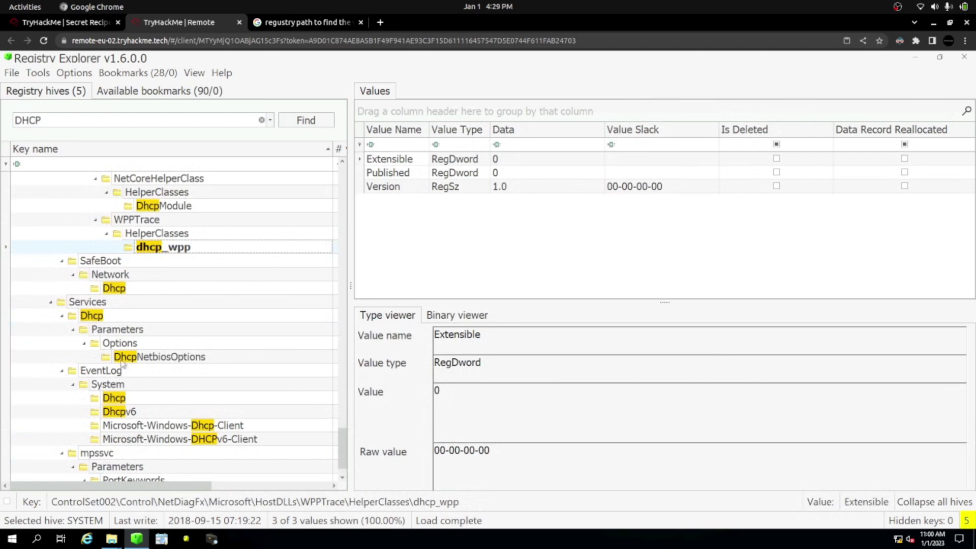
pyautogui.click(116, 288)
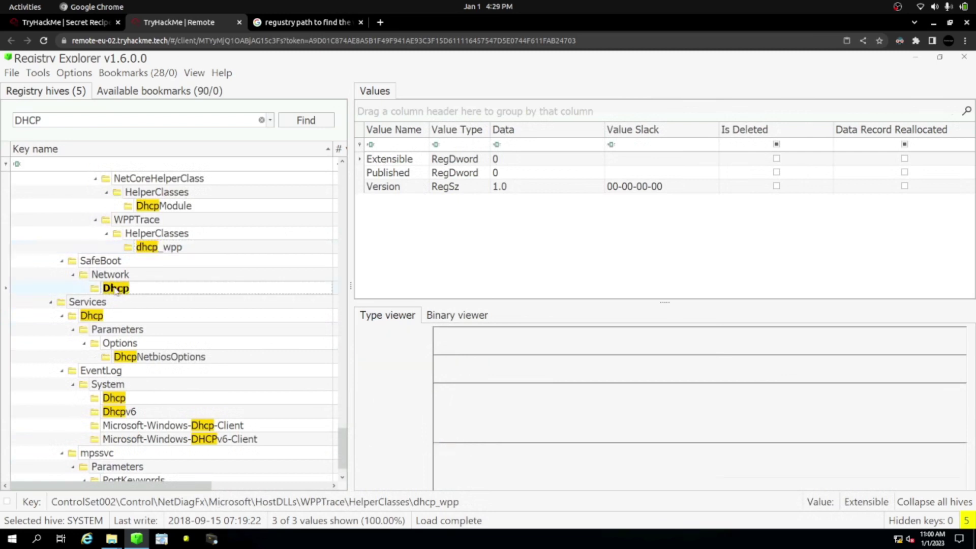
# Examine the values of the Dhcp service key and the EventLog System Dhcp and Dhcpv6 keys under ControlSet002 Services.
pyautogui.click(92, 316)
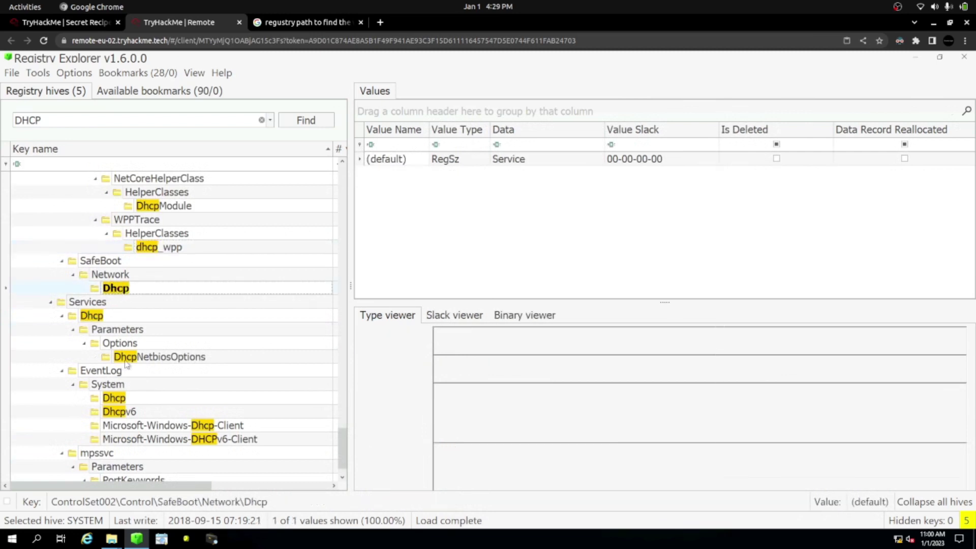
pyautogui.click(117, 398)
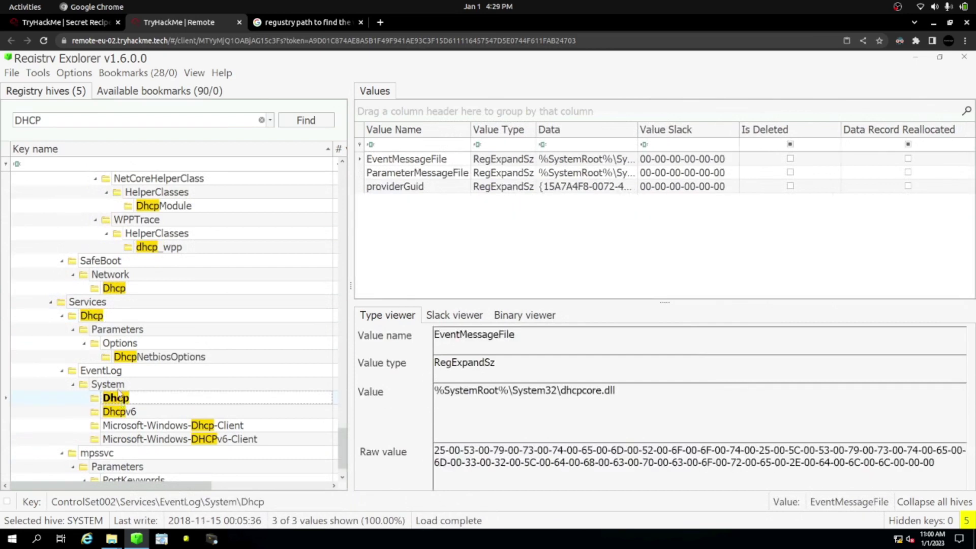
pyautogui.click(93, 315)
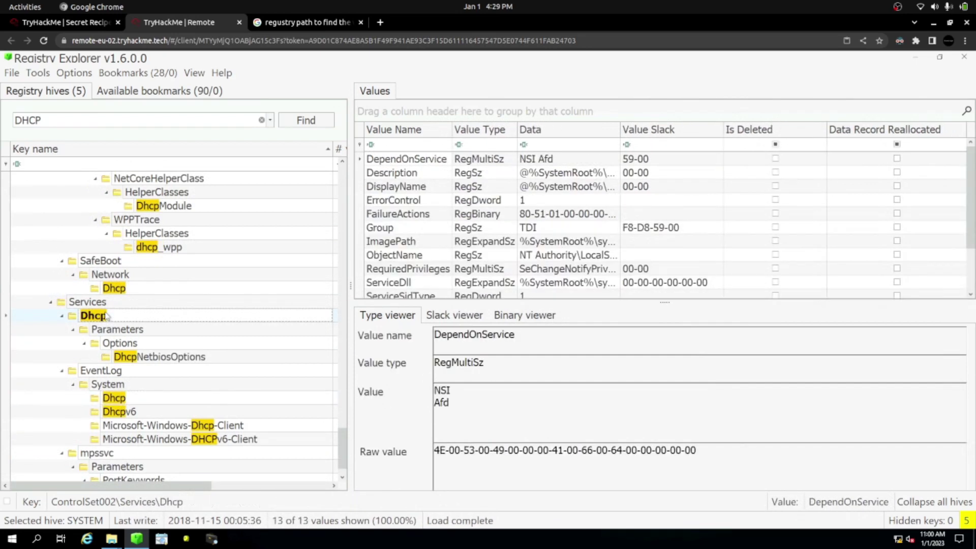
pyautogui.click(113, 398)
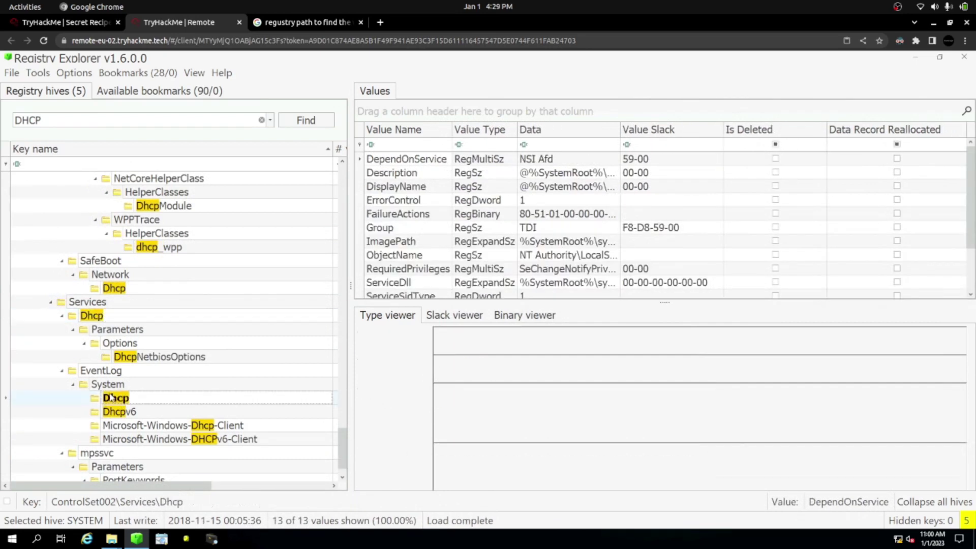
pyautogui.click(118, 414)
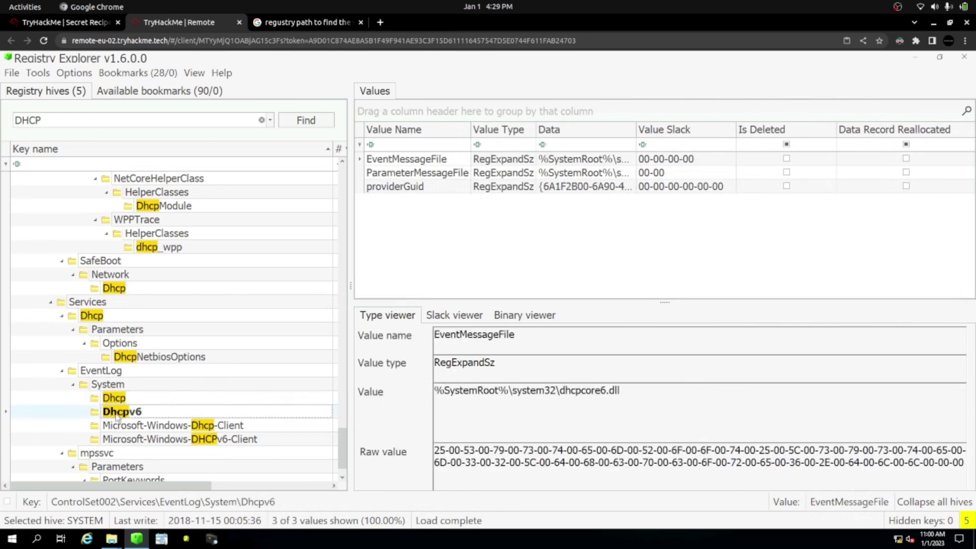
# Examine the values of the mpssvc PortKeywords DHCP key under ControlSet002 Services and clear the DHCP search.
pyautogui.scroll(-1, 117, 416)
pyautogui.click(128, 467)
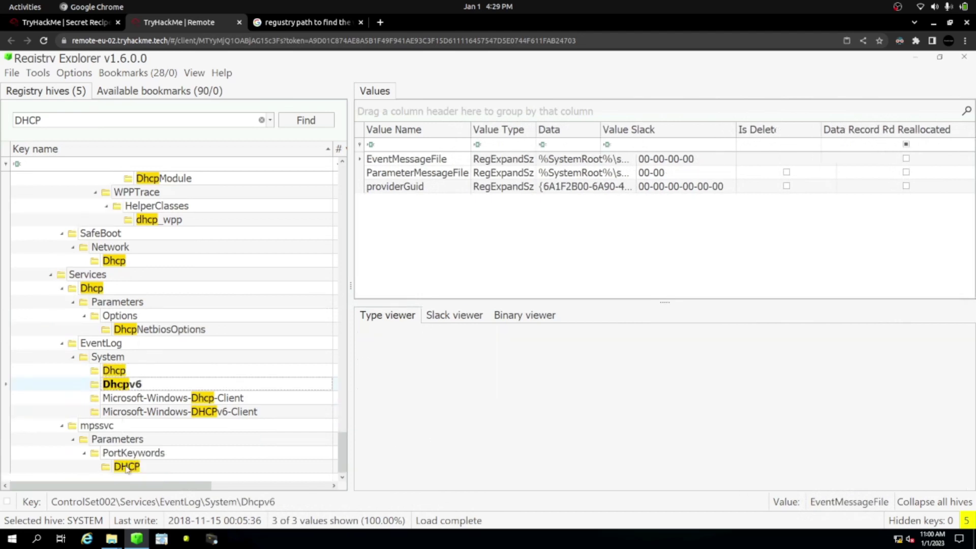
pyautogui.click(261, 120)
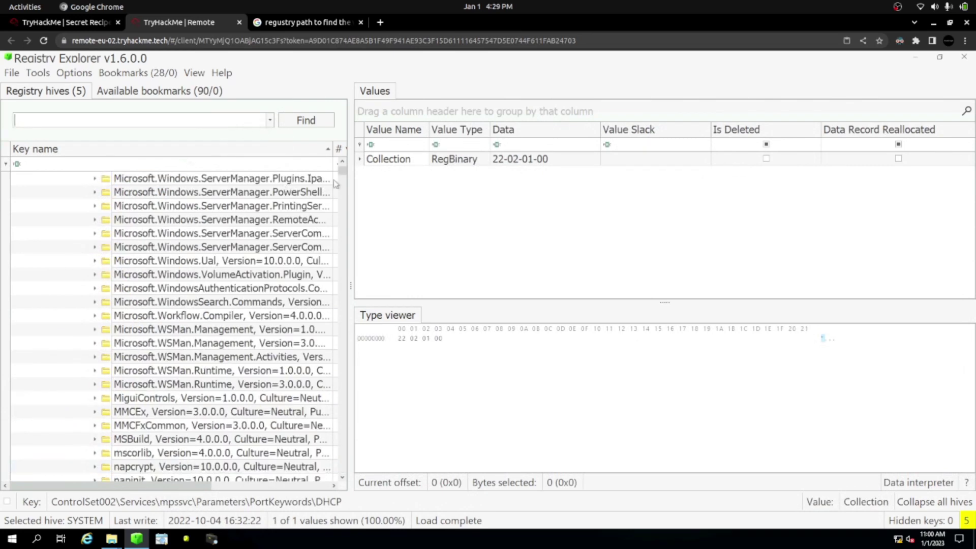
# Collapse the SOFTWARE hive and the SYSTEM hive's ControlSet001 and ControlSet002 branches in the key tree.
pyautogui.moveTo(341, 170); pyautogui.dragTo(343, 154)
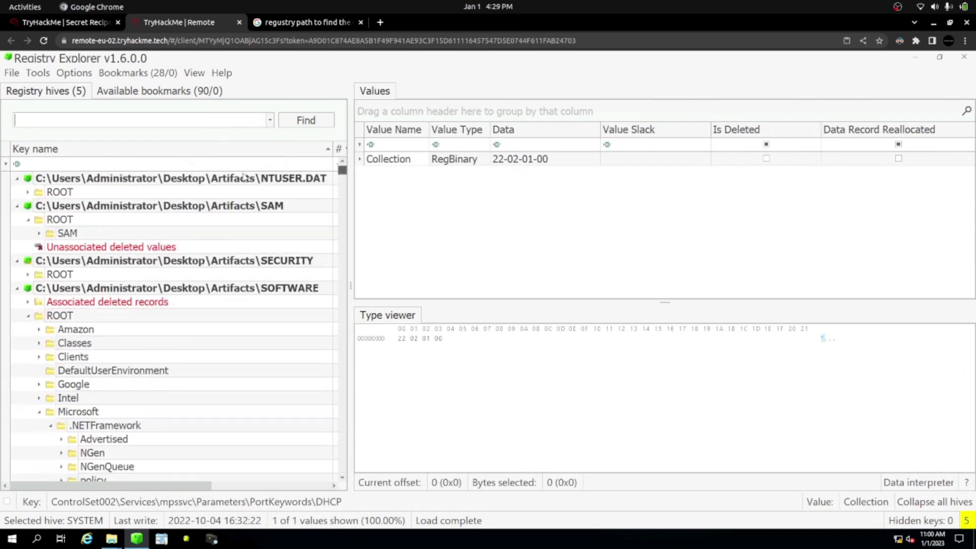
pyautogui.click(18, 289)
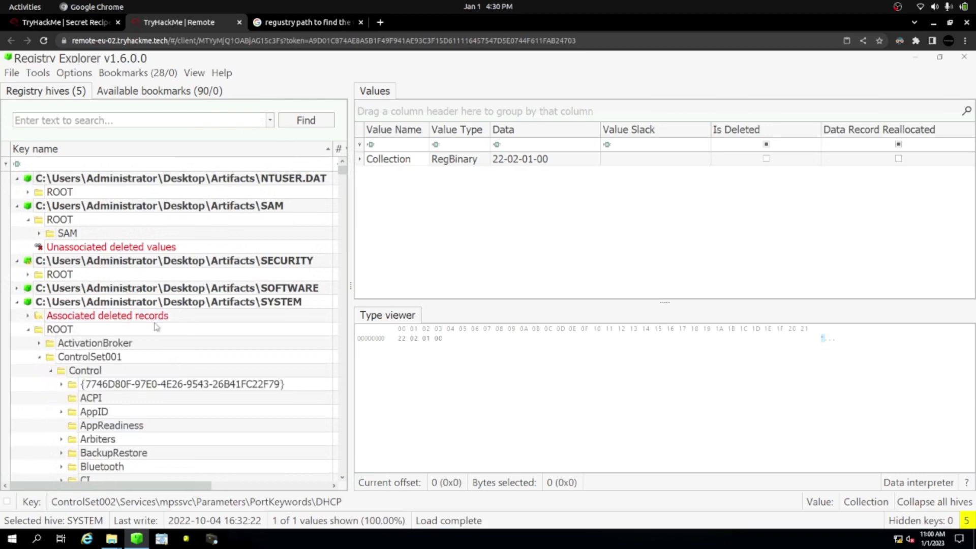
pyautogui.click(41, 359)
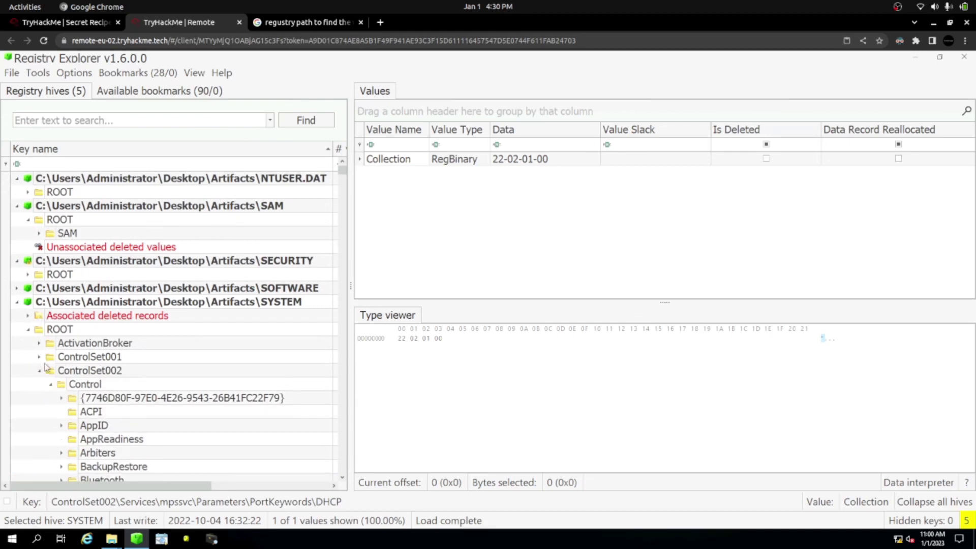
pyautogui.click(41, 371)
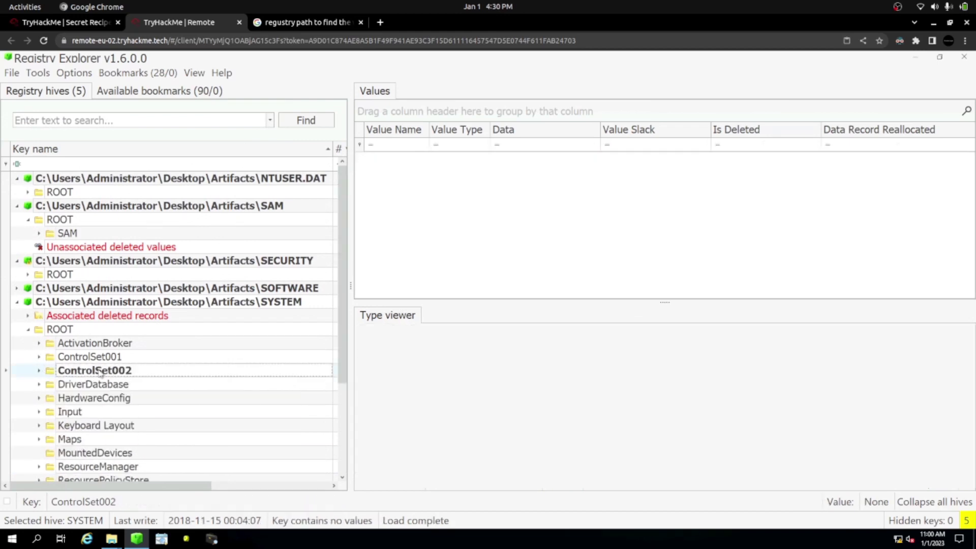
# Expand ControlSet001 in the SYSTEM hive and collapse its Control and Services keys.
pyautogui.scroll(-2, 102, 373)
pyautogui.scroll(-1, 133, 373)
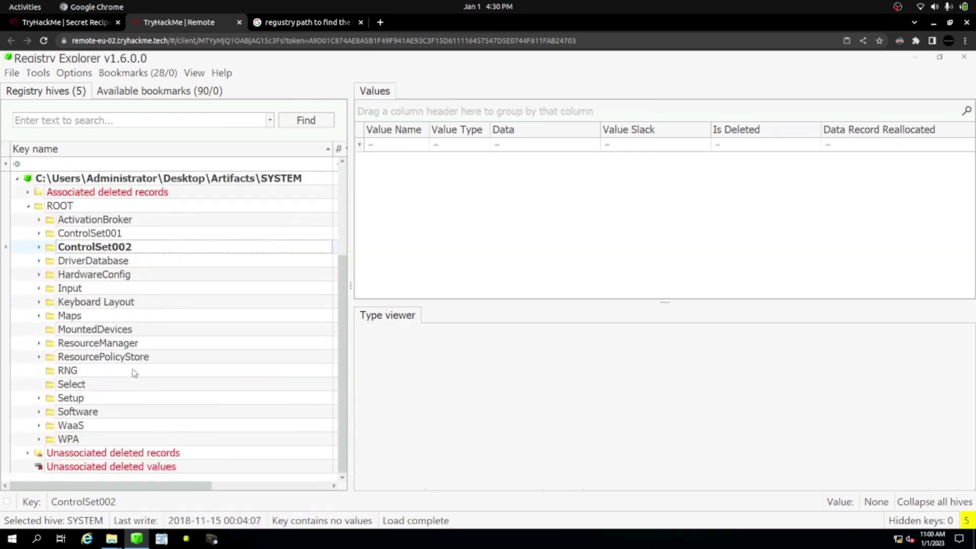
pyautogui.scroll(2, 134, 374)
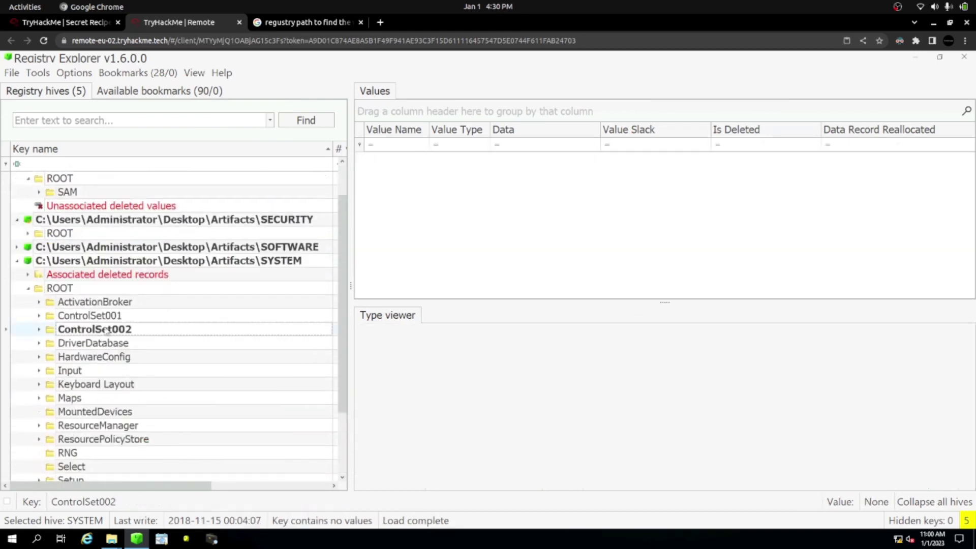
pyautogui.click(39, 316)
pyautogui.scroll(-2, 55, 290)
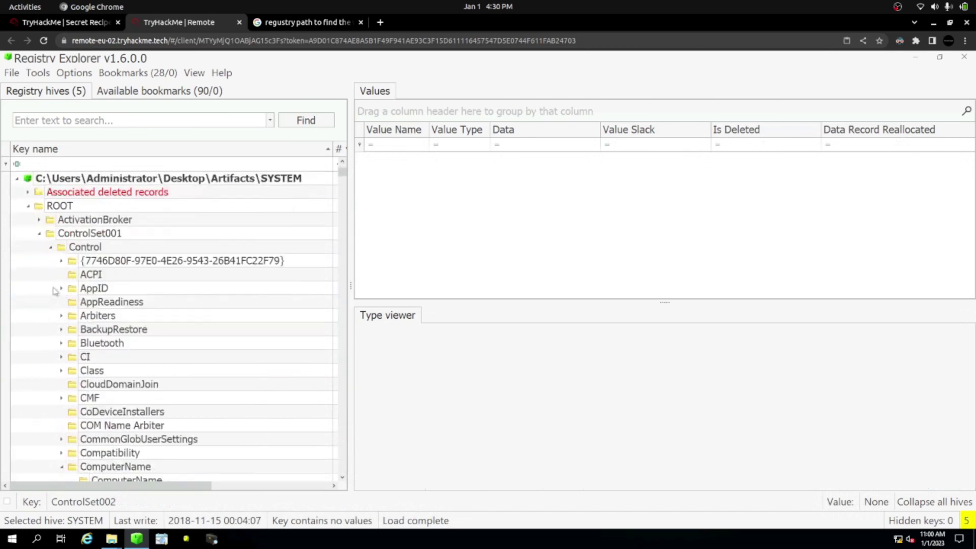
pyautogui.click(52, 248)
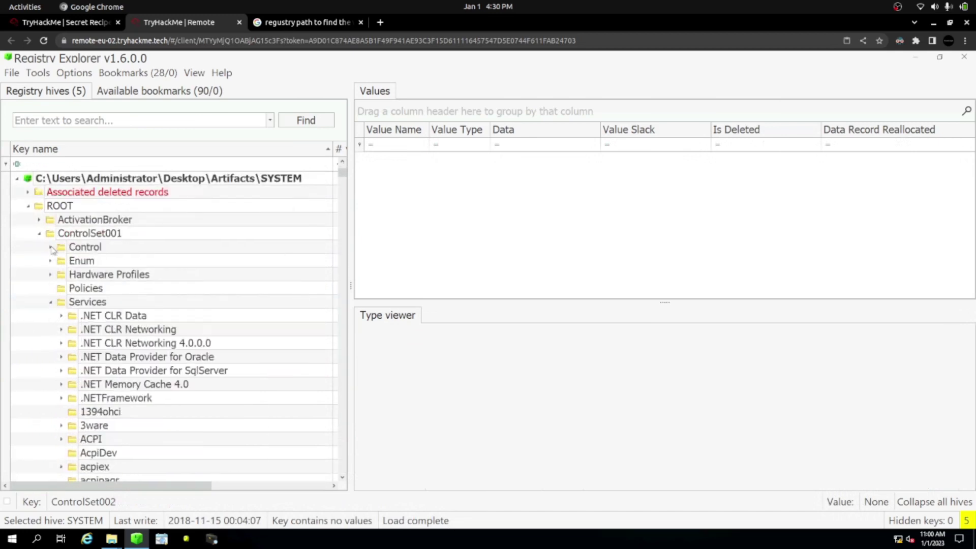
pyautogui.click(51, 302)
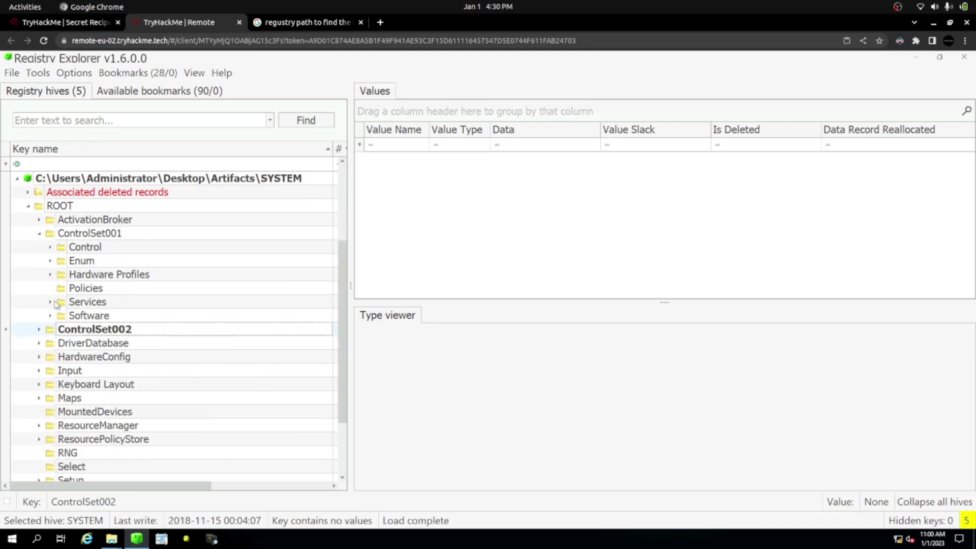
# Expand the Control key under ControlSet001 and collapse its ManufacturingMode and NetDiagFx branches.
pyautogui.click(51, 248)
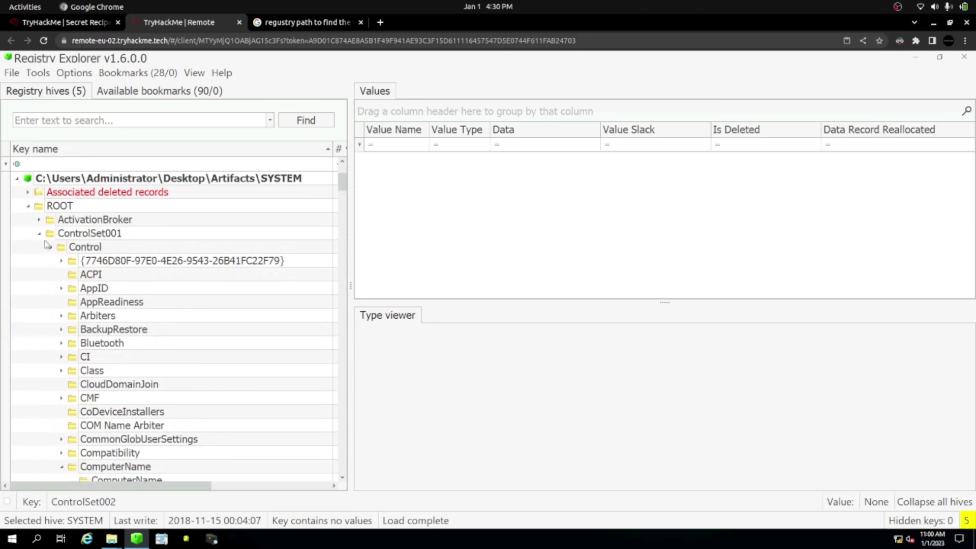
pyautogui.click(40, 235)
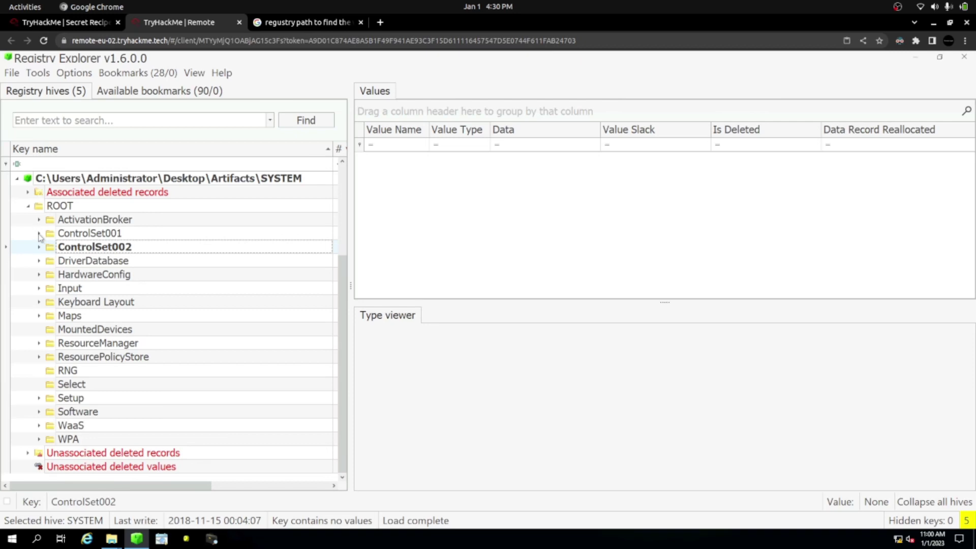
pyautogui.click(40, 235)
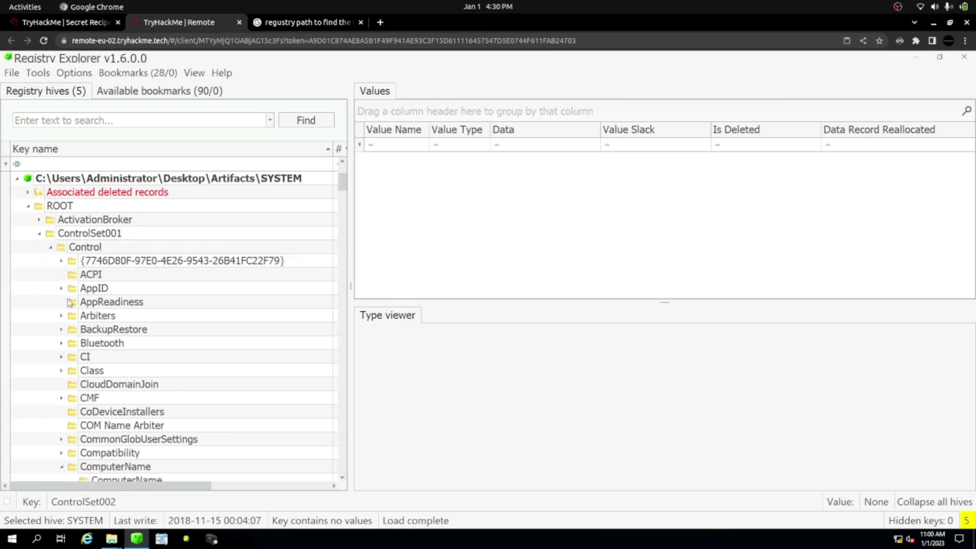
pyautogui.scroll(-1, 108, 331)
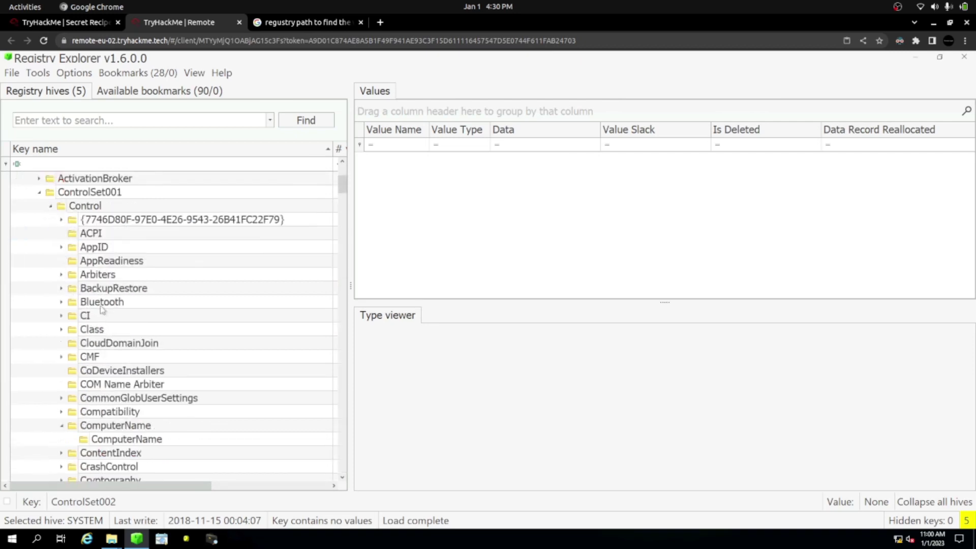
pyautogui.click(102, 306)
pyautogui.scroll(-4, 144, 354)
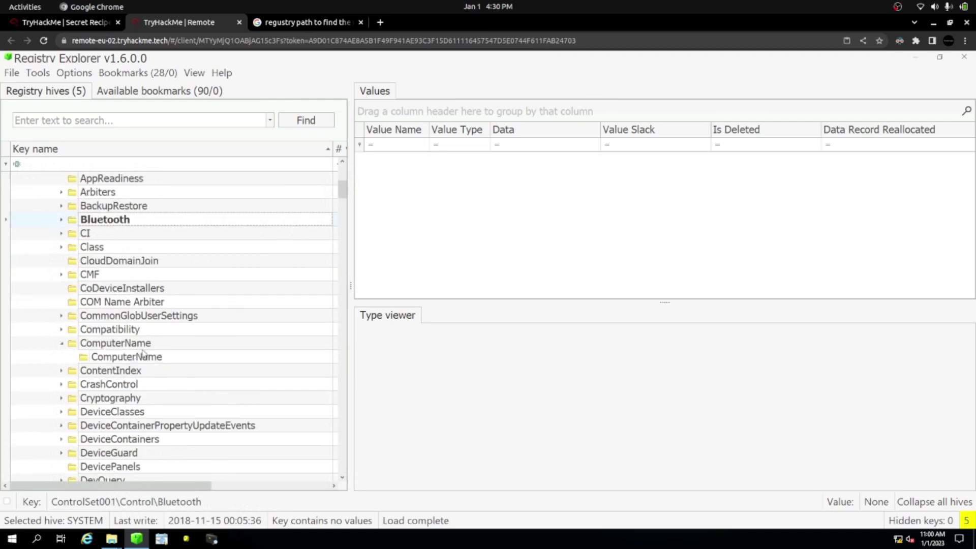
pyautogui.scroll(-8, 143, 355)
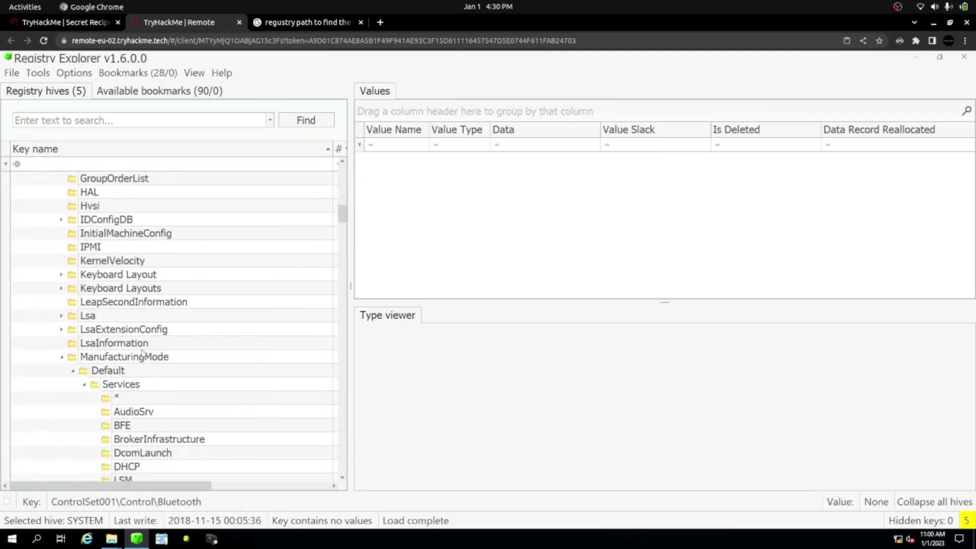
pyautogui.click(61, 358)
pyautogui.scroll(-2, 62, 359)
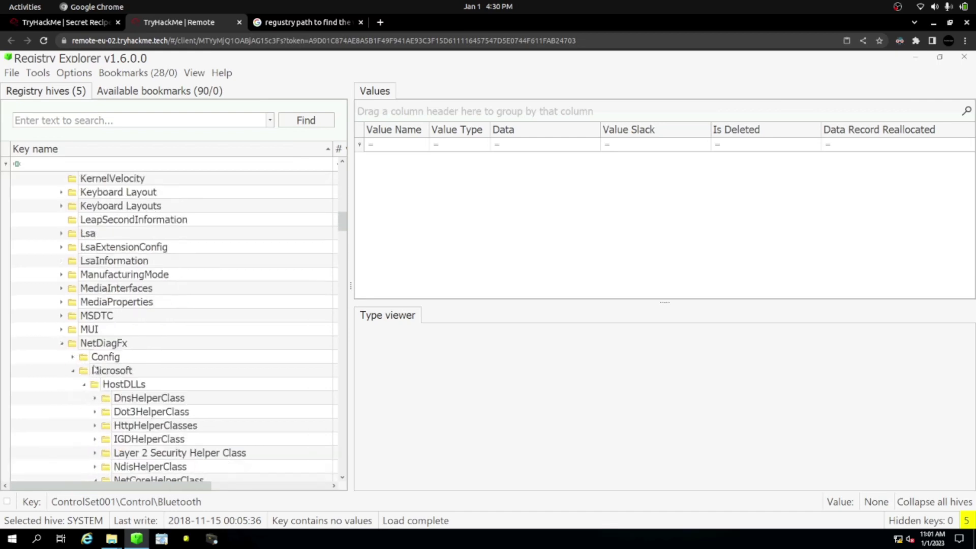
pyautogui.click(62, 343)
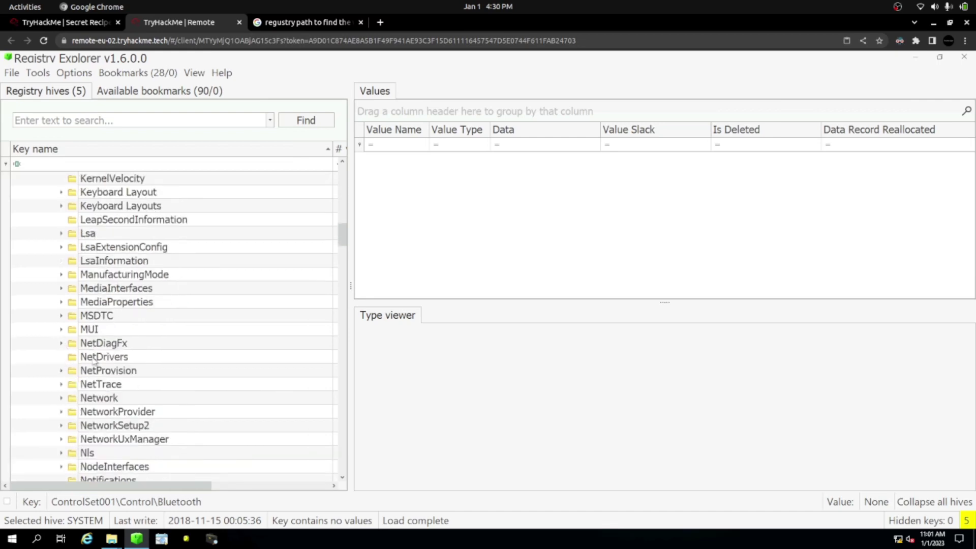
# Examine the Network key under ControlSet001 Control and its four 4D36E972 to 4D36E975 class subkeys for values.
pyautogui.scroll(-2, 91, 356)
pyautogui.click(92, 317)
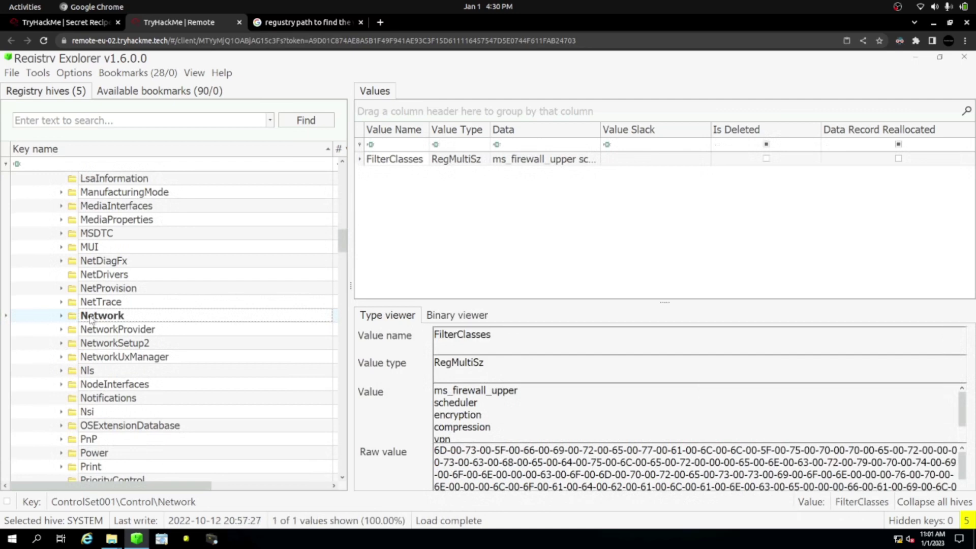
pyautogui.click(61, 316)
pyautogui.click(108, 332)
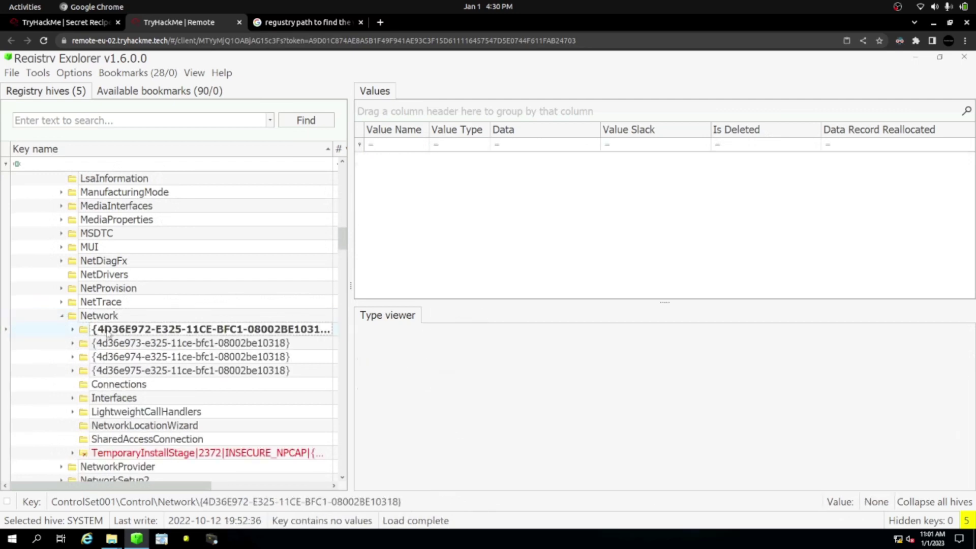
pyautogui.click(120, 342)
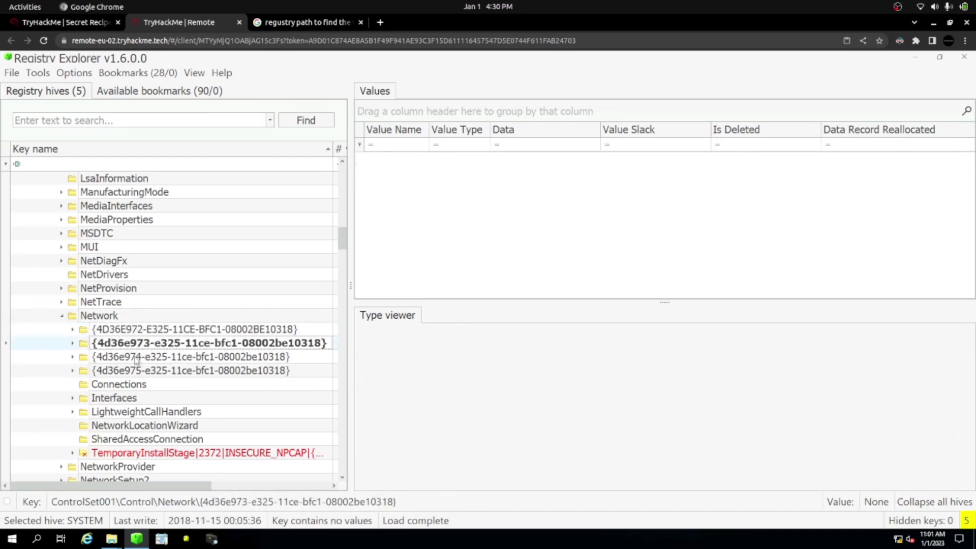
pyautogui.click(136, 358)
pyautogui.click(130, 372)
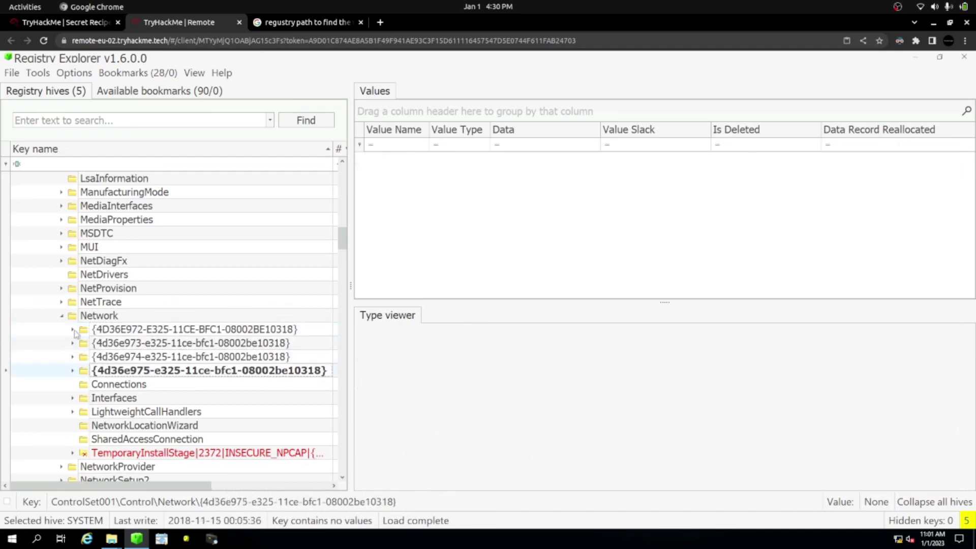
# Expand the {4D36E972-E325-11CE-BFC1-08002BE10318} network key and examine its first seven subkeys, from {07374750…} through {99377E62…}, for values.
pyautogui.click(72, 330)
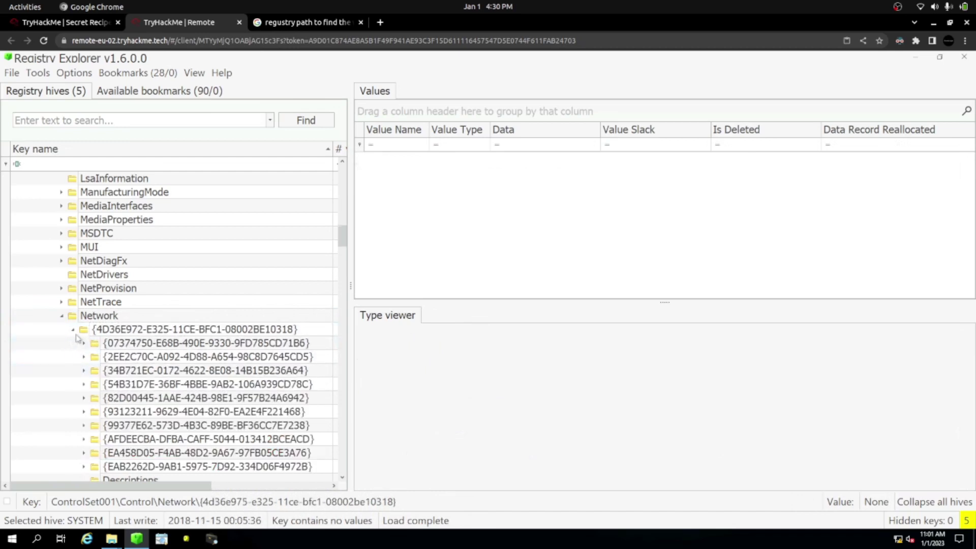
pyautogui.click(118, 345)
pyautogui.click(123, 359)
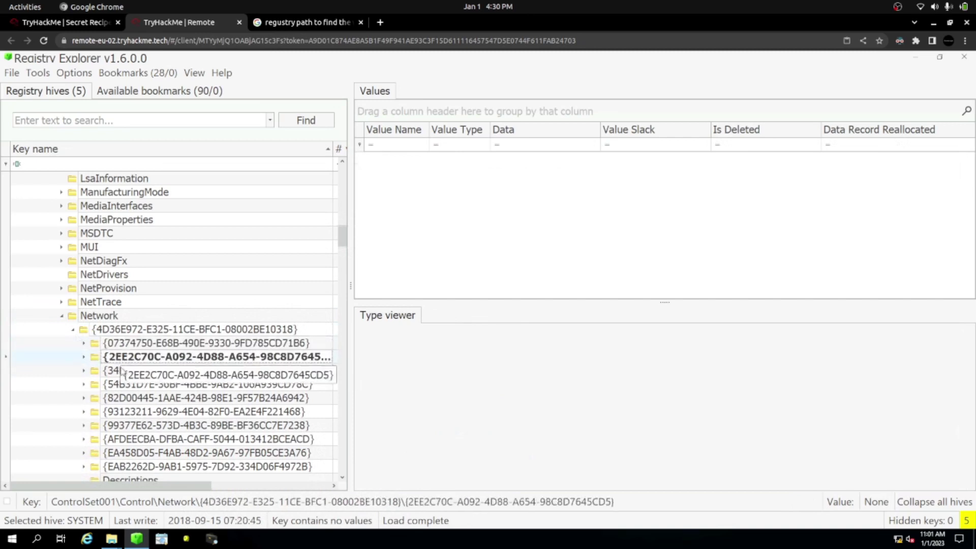
pyautogui.click(122, 370)
pyautogui.click(124, 386)
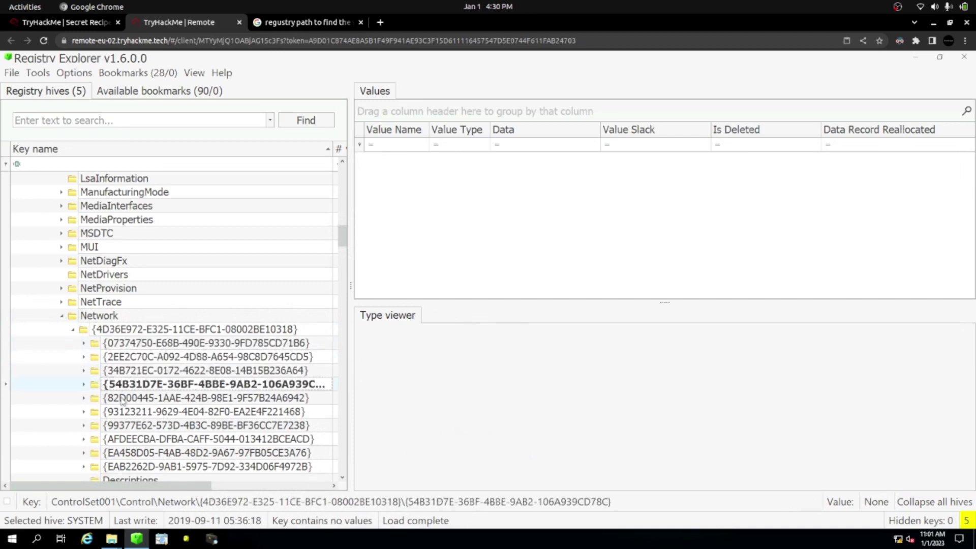
pyautogui.click(122, 399)
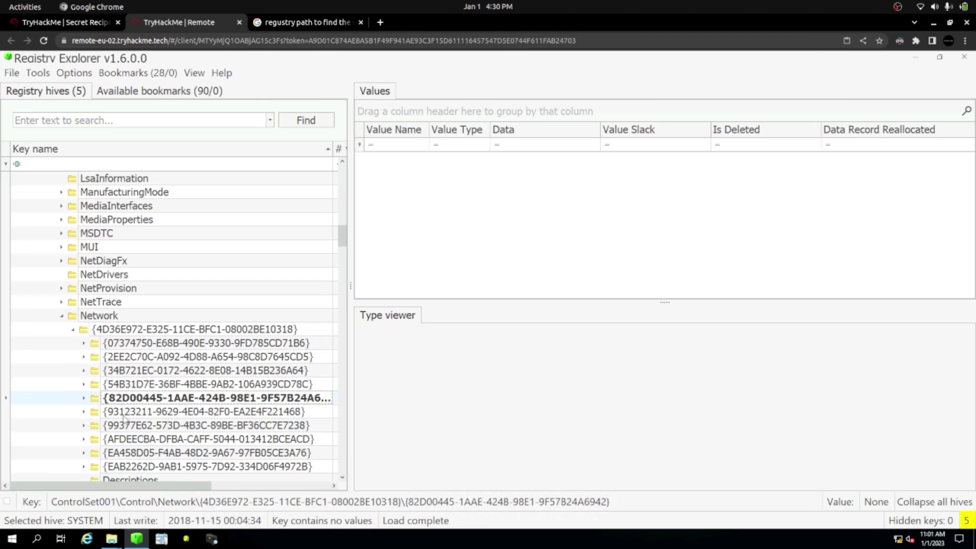
pyautogui.click(124, 413)
pyautogui.click(125, 426)
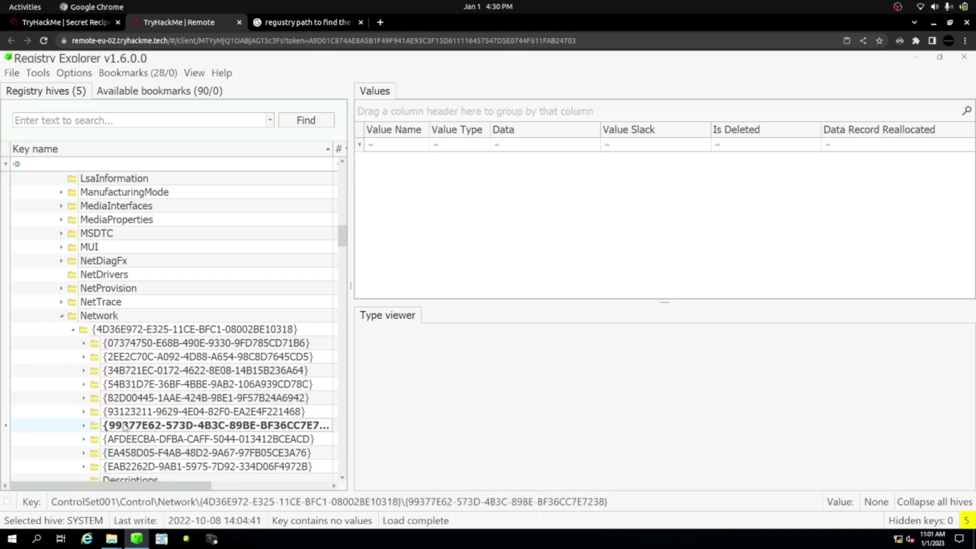
# Examine the AFDEECBA, EA458D05 and EAB2262D subkeys of the 4D36E972 network key and the values of its Descriptions key.
pyautogui.scroll(-1, 125, 426)
pyautogui.click(122, 358)
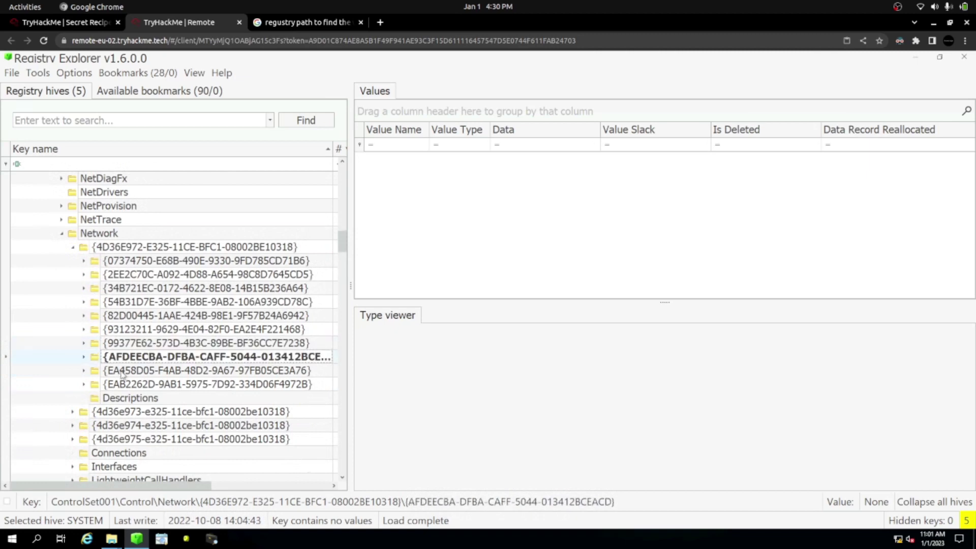
pyautogui.click(122, 373)
pyautogui.click(121, 385)
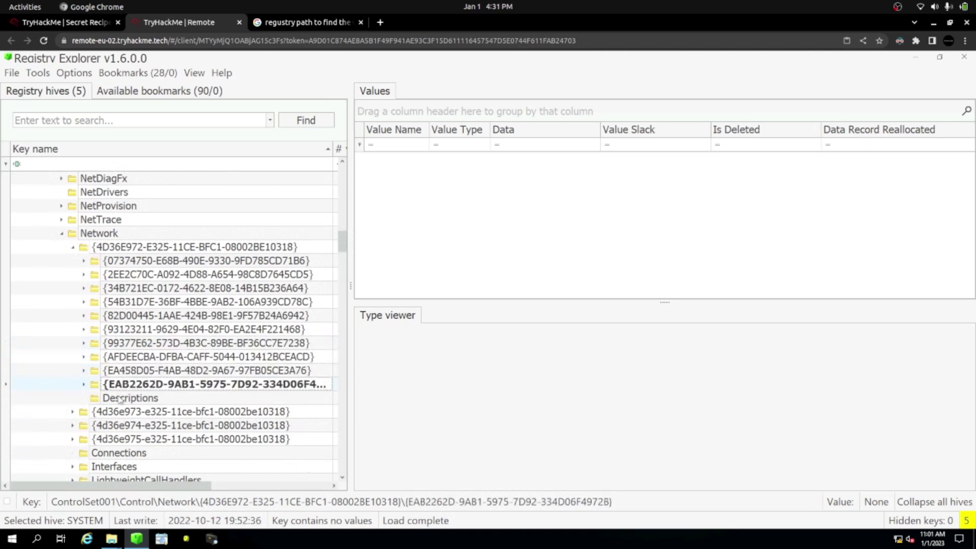
pyautogui.click(118, 397)
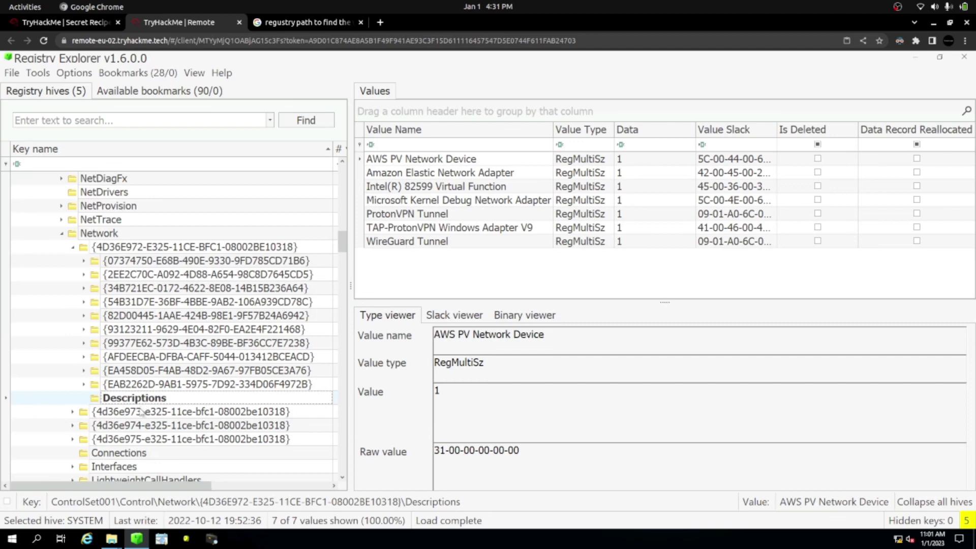
# Check the 4d36e973, 4d36e974 and 4d36e975 keys under Control Network again and examine the Connections key's values.
pyautogui.click(142, 412)
pyautogui.click(147, 427)
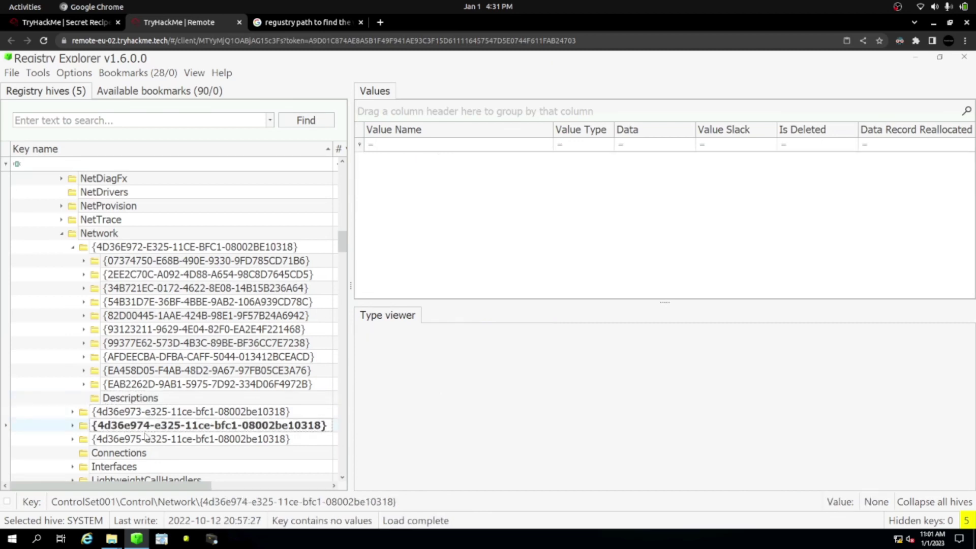
pyautogui.click(147, 440)
pyautogui.scroll(-1, 132, 427)
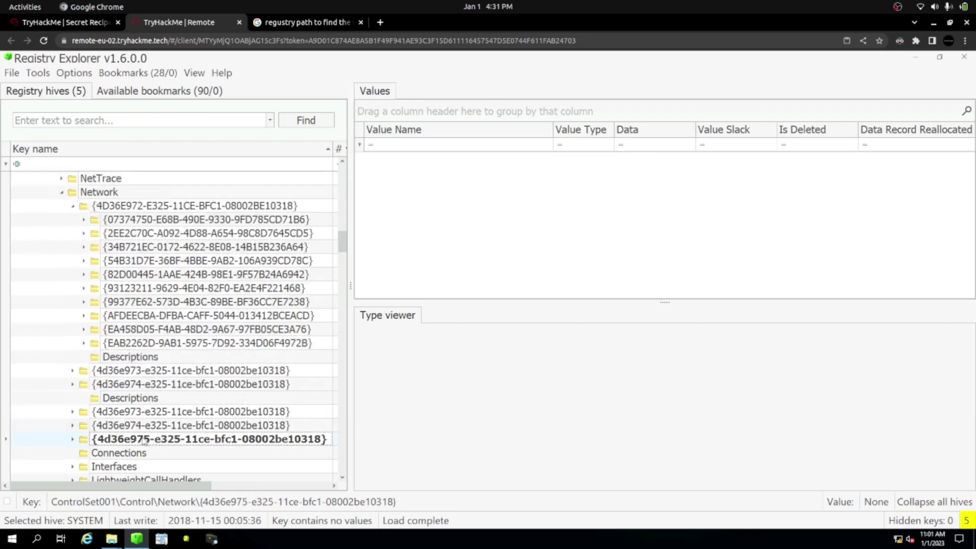
pyautogui.click(121, 413)
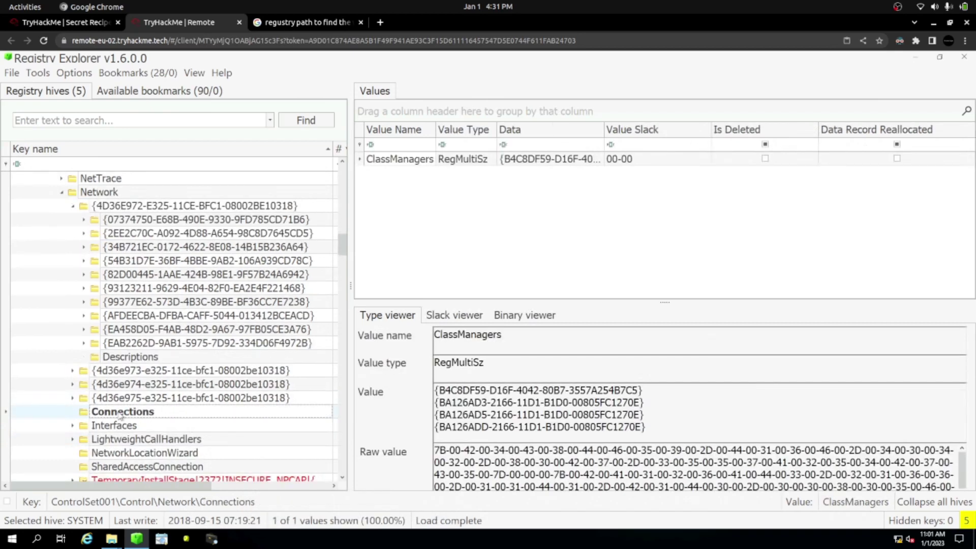
pyautogui.scroll(-2, 124, 427)
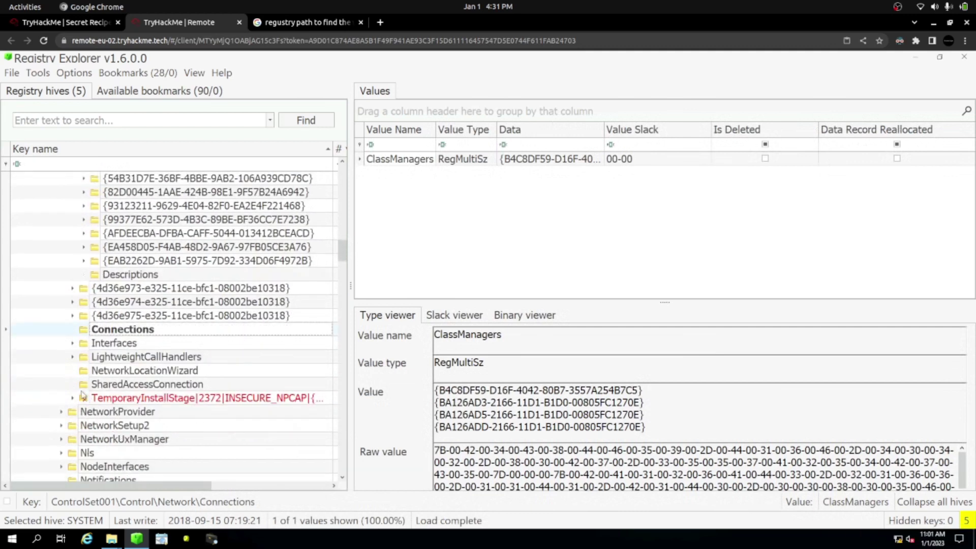
# Expand the Interfaces key under ControlSet001 Control Network and examine its three subkeys for values.
pyautogui.click(73, 344)
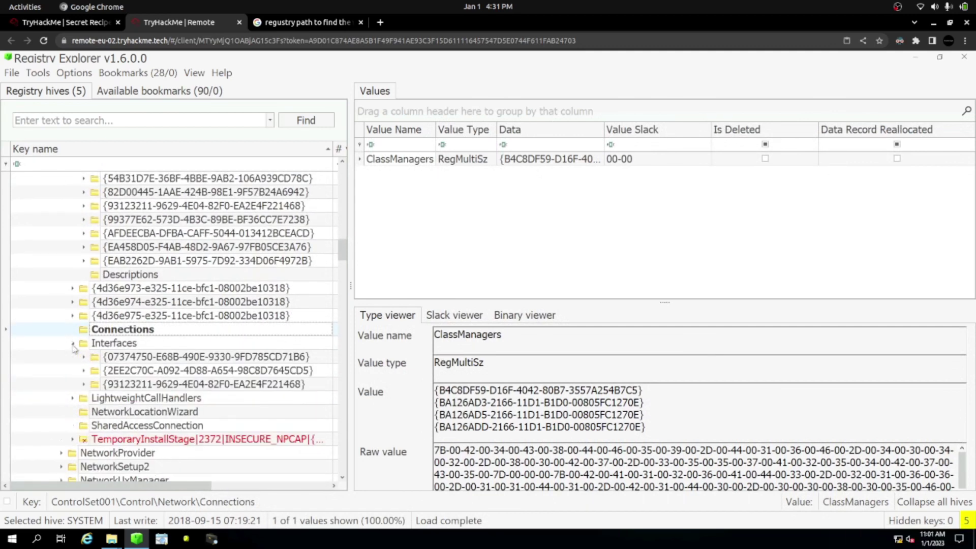
pyautogui.click(125, 359)
pyautogui.click(126, 376)
pyautogui.click(127, 384)
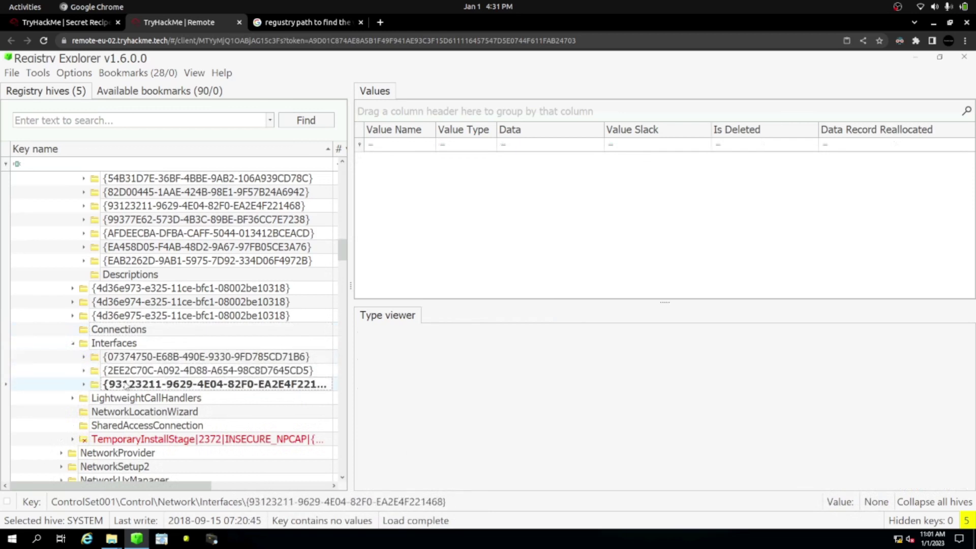
# Expand the NetworkSetup2 key under Control and examine its Services key and the Services and Protocols subkeys.
pyautogui.scroll(-3, 127, 385)
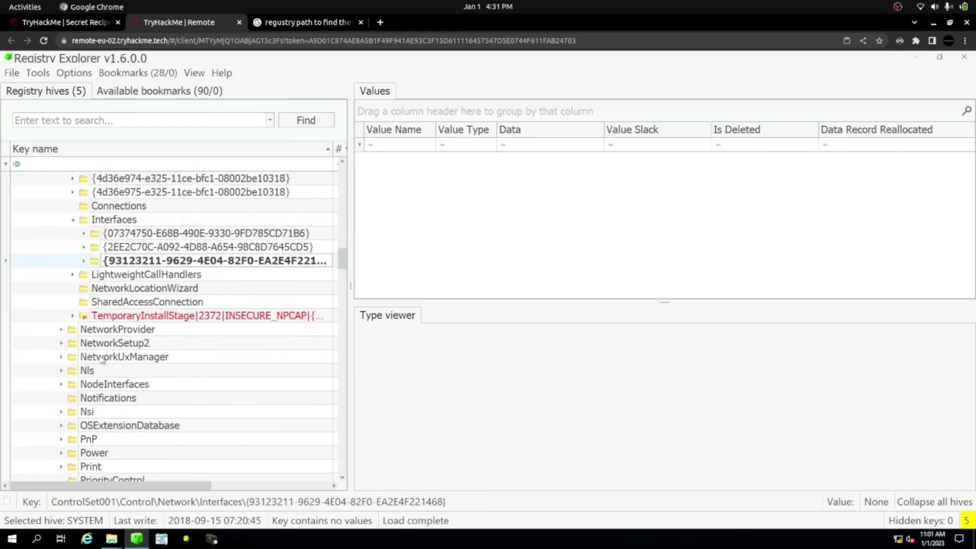
pyautogui.click(61, 343)
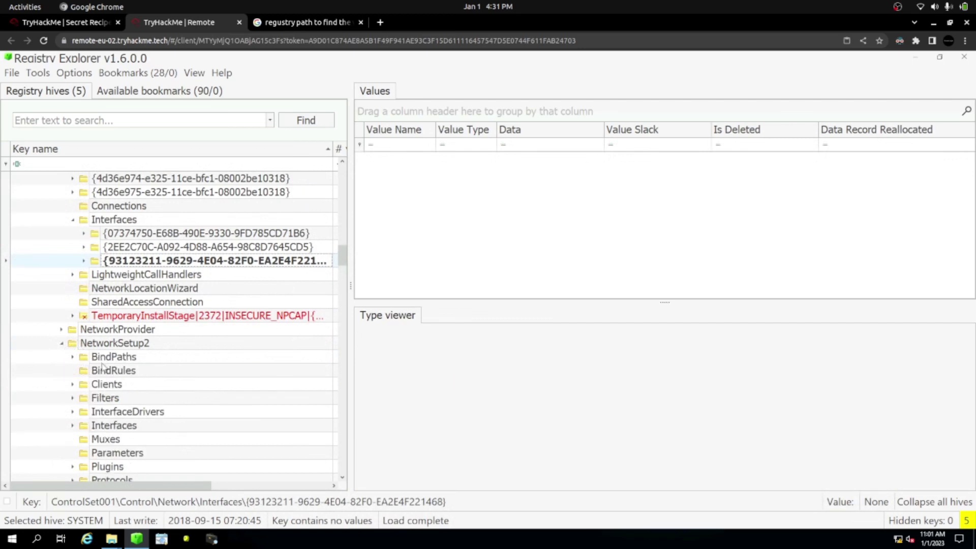
pyautogui.scroll(-2, 103, 365)
pyautogui.click(110, 411)
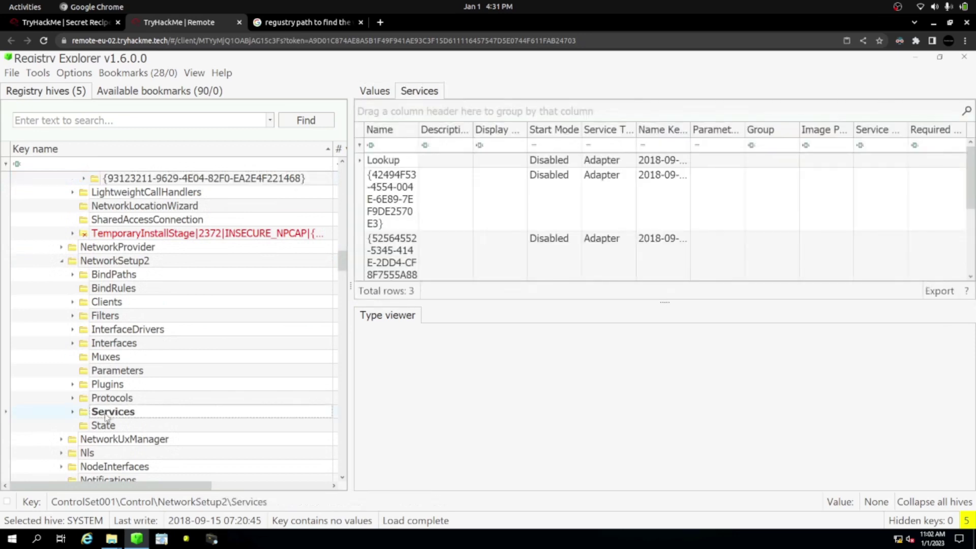
pyautogui.click(73, 411)
pyautogui.click(72, 399)
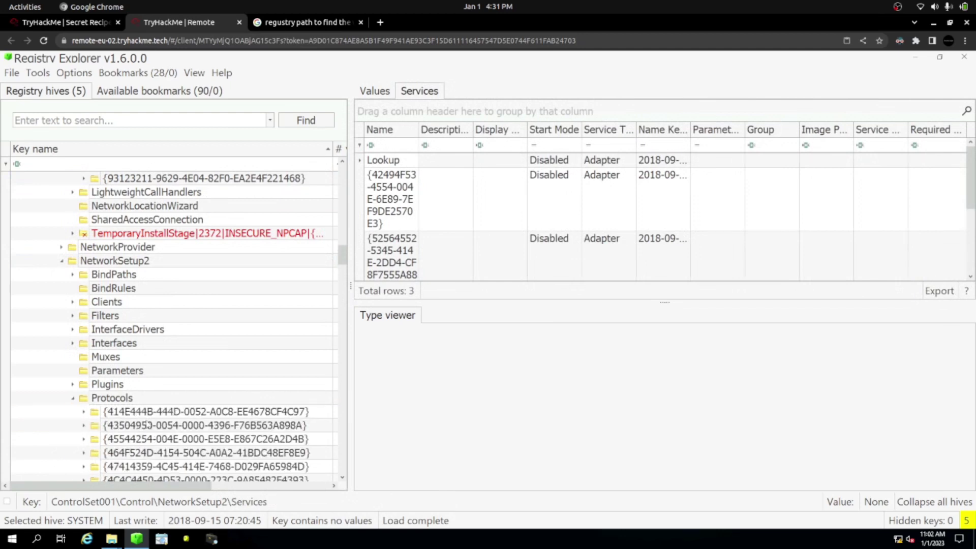
pyautogui.scroll(-3, 148, 423)
pyautogui.scroll(-4, 146, 422)
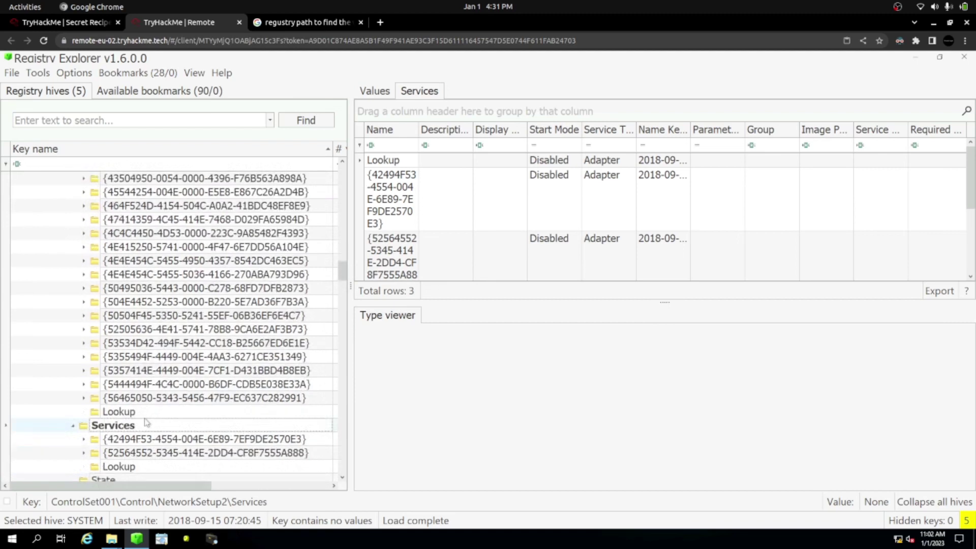
# Examine the values of the SafeBoot Network subkeys from {36FC9E60…} through {4D36E96B…}, and collapse that Network key.
pyautogui.scroll(-7, 140, 378)
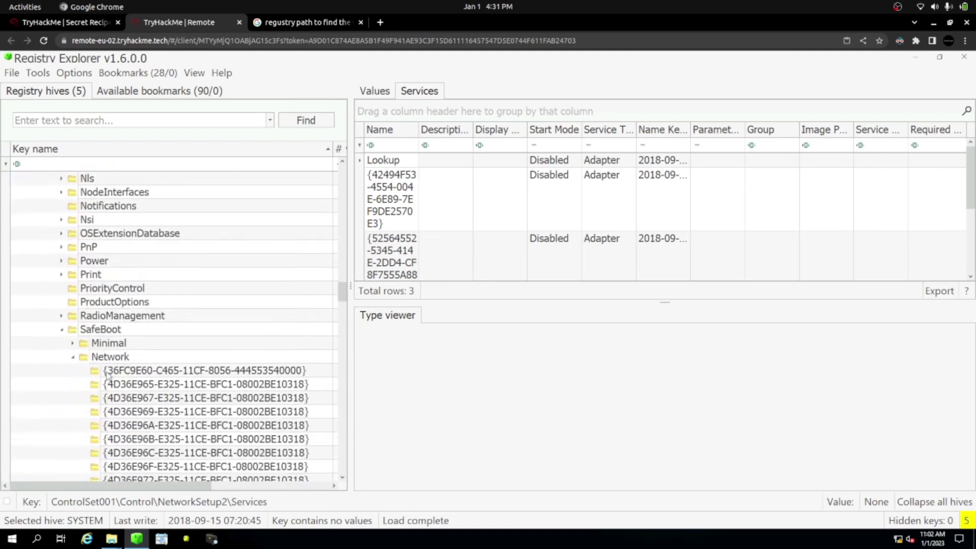
pyautogui.click(111, 374)
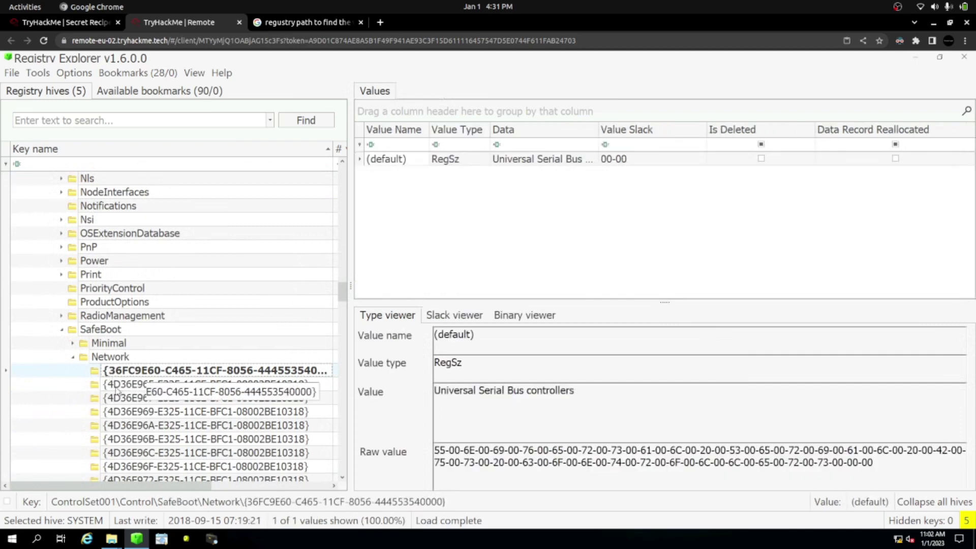
pyautogui.click(115, 384)
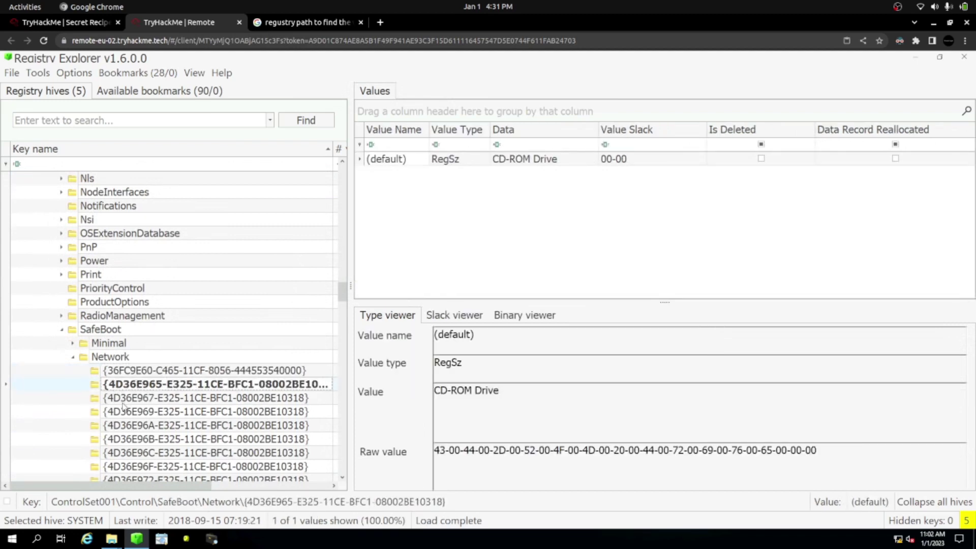
pyautogui.click(127, 402)
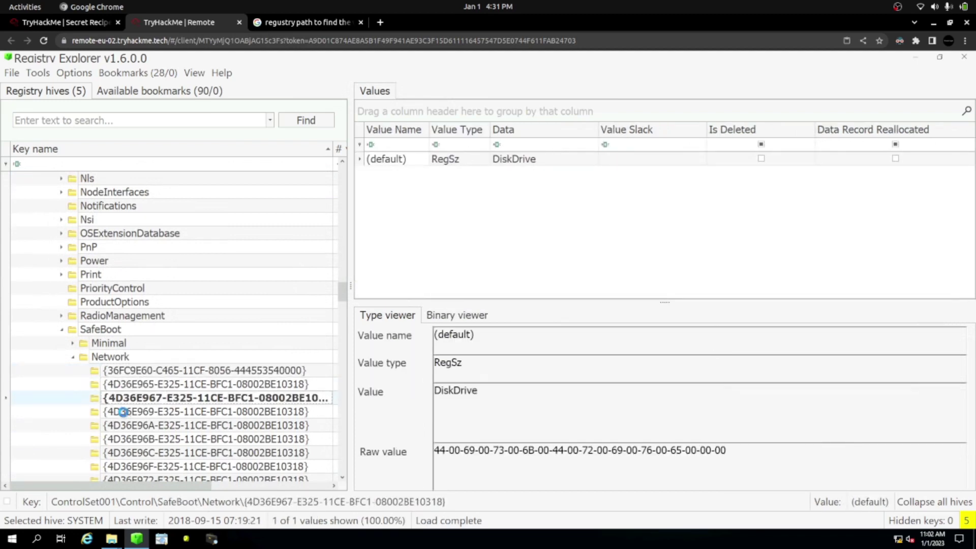
pyautogui.click(124, 412)
pyautogui.click(125, 426)
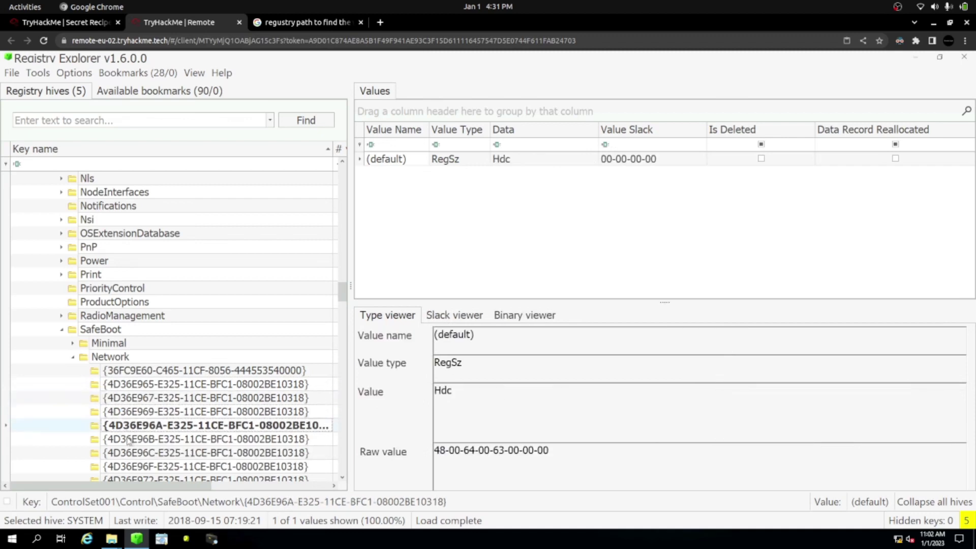
pyautogui.click(129, 441)
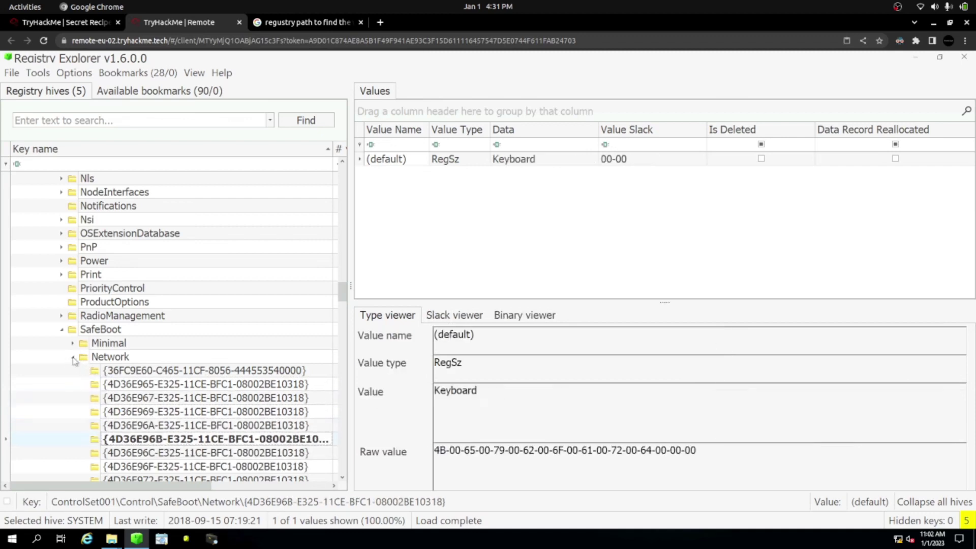
pyautogui.click(73, 358)
# Look through the remaining keys below SafeBoot in the SYSTEM hive and collapse the hive.
pyautogui.scroll(-9, 89, 372)
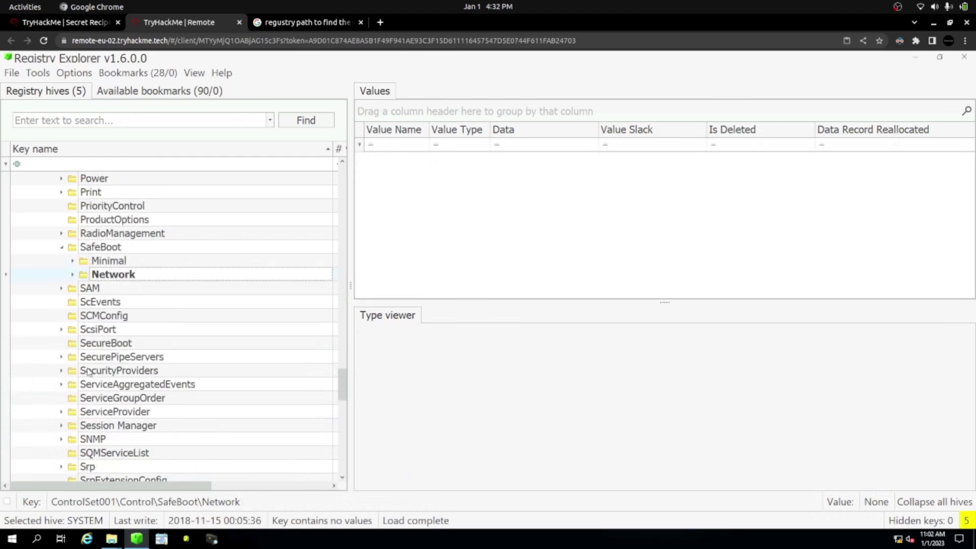
pyautogui.scroll(-7, 89, 372)
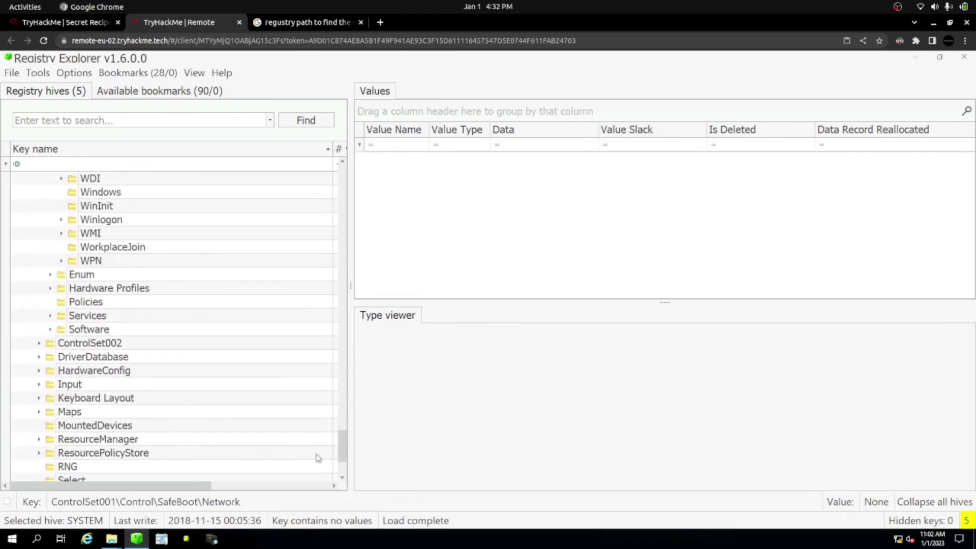
pyautogui.scroll(1, 342, 206)
pyautogui.scroll(20, 342, 206)
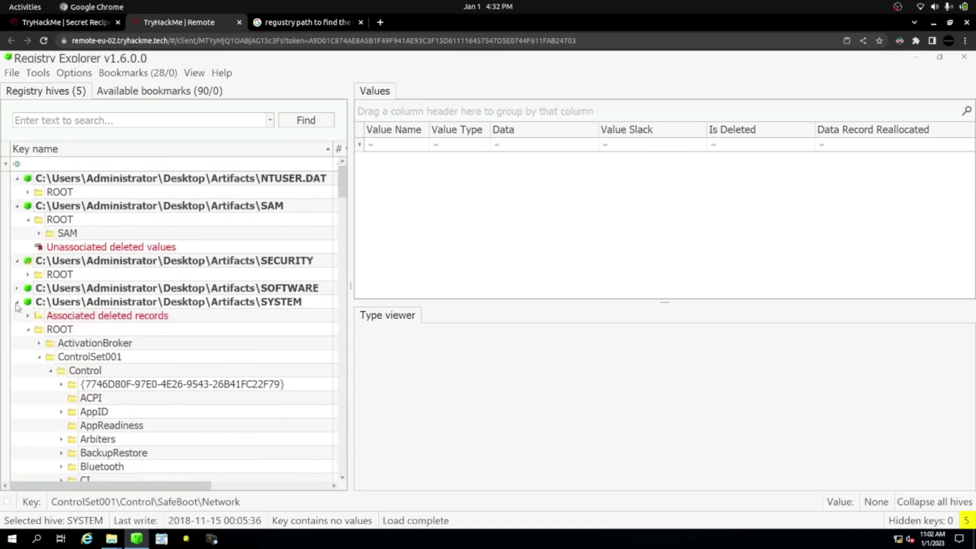
pyautogui.click(17, 304)
# Switch to the Google results page and search for "registry path to find the DHCP IP details".
pyautogui.hotkey('alt', 'Tab')
pyautogui.hotkey('alt', 'Tab')
pyautogui.click(288, 23)
pyautogui.tripleClick(179, 78)
pyautogui.click(179, 77)
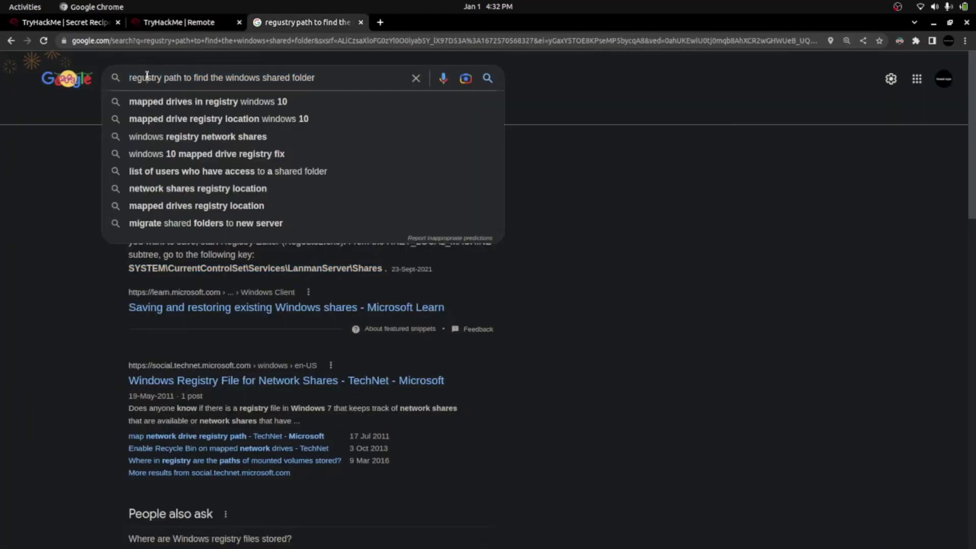
pyautogui.click(147, 77)
pyautogui.press('BackSpace')
pyautogui.write('i')
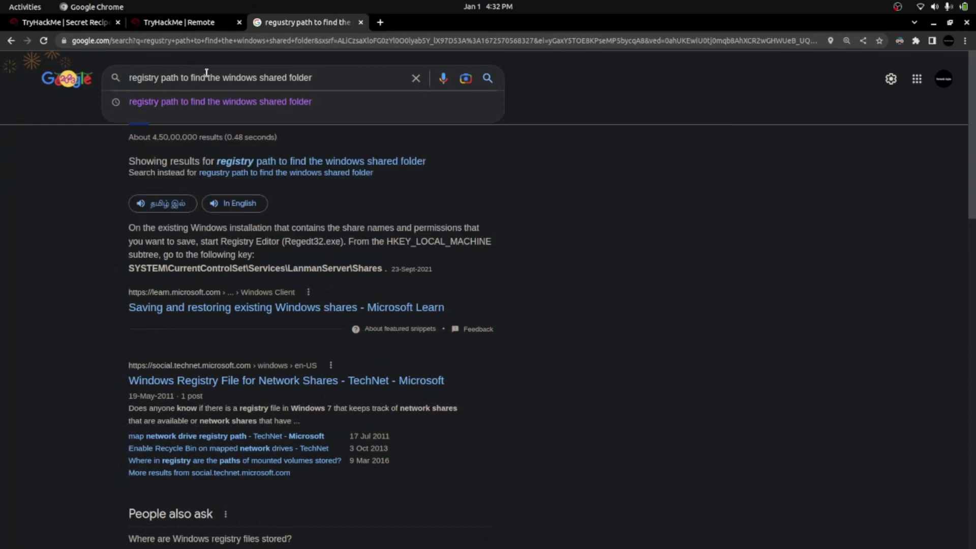
pyautogui.moveTo(223, 78); pyautogui.dragTo(312, 74)
pyautogui.write('DHCP IP details')
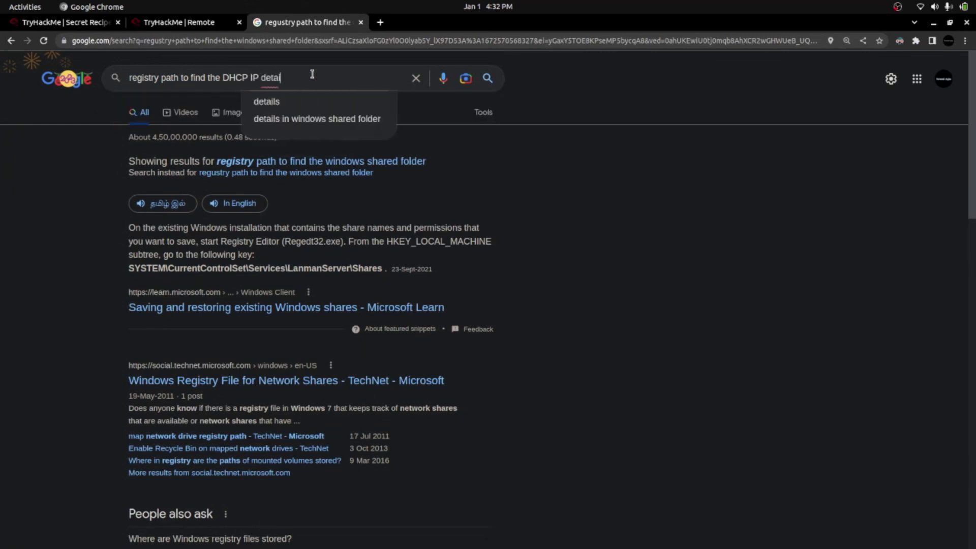
pyautogui.press('Return')
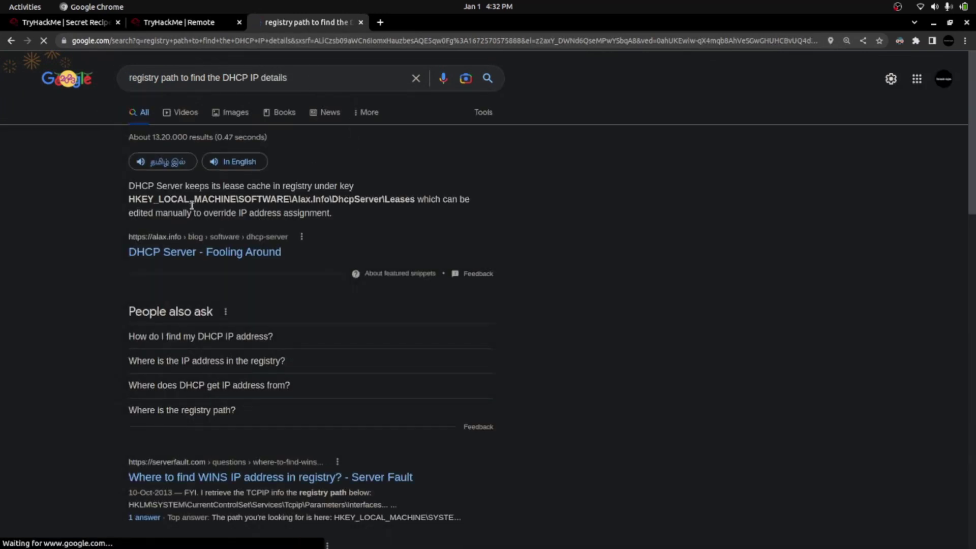
# Read the DHCP Server lease cache registry path in the featured snippet, checking its SOFTWARE, Alax.Info and DhcpServer parts.
pyautogui.moveTo(129, 198); pyautogui.dragTo(412, 197)
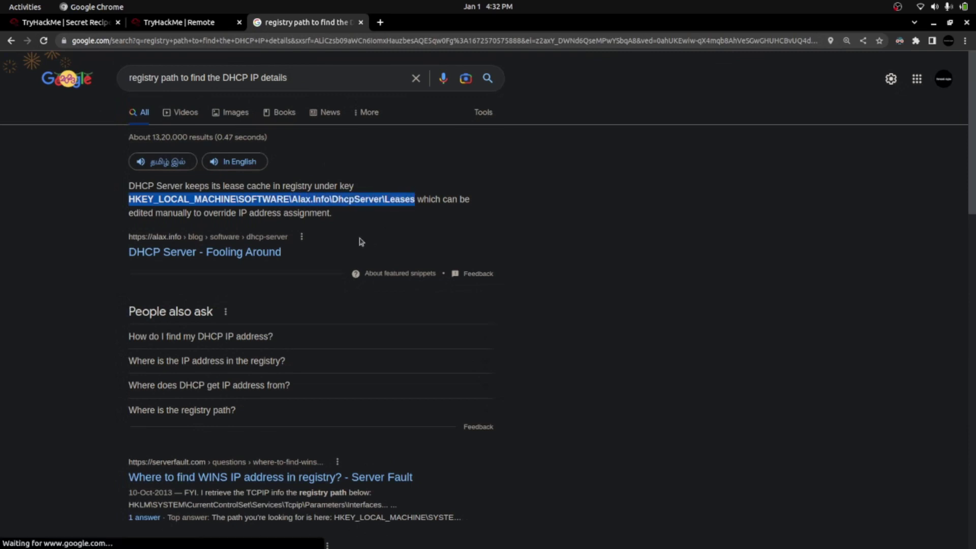
pyautogui.doubleClick(259, 200)
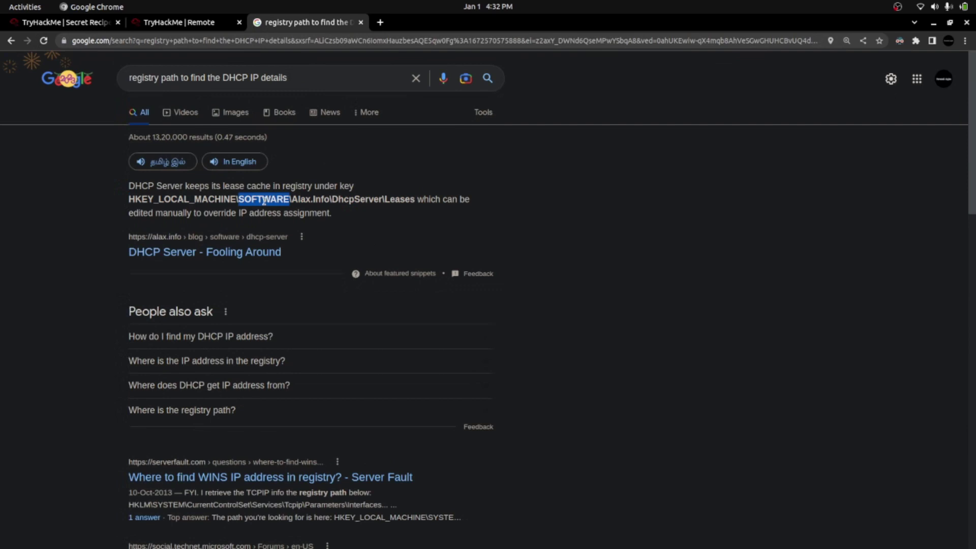
pyautogui.doubleClick(299, 199)
pyautogui.doubleClick(346, 200)
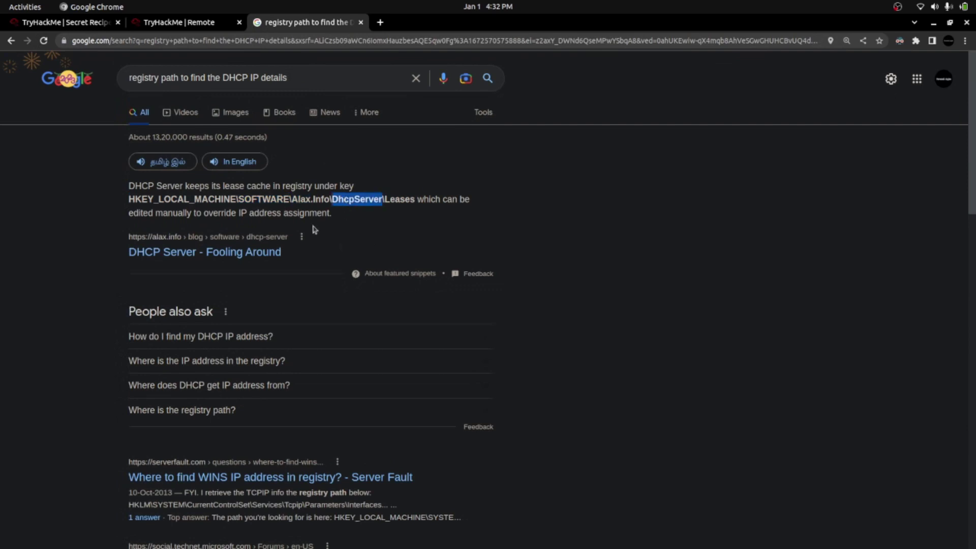
# Return to the remote Registry Explorer session, expand the SOFTWARE hive and collapse the .NETFramework branch under Microsoft.
pyautogui.click(161, 26)
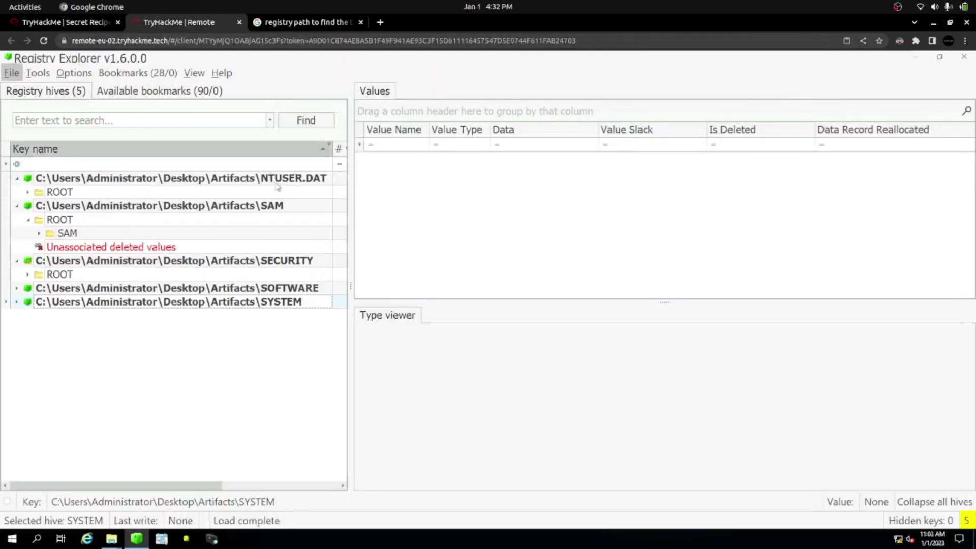
pyautogui.click(17, 288)
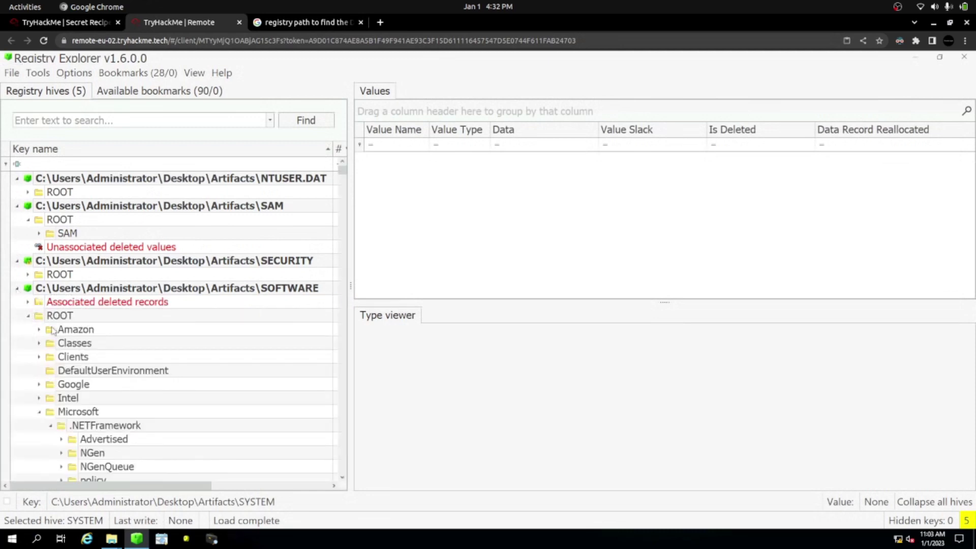
pyautogui.scroll(-3, 55, 331)
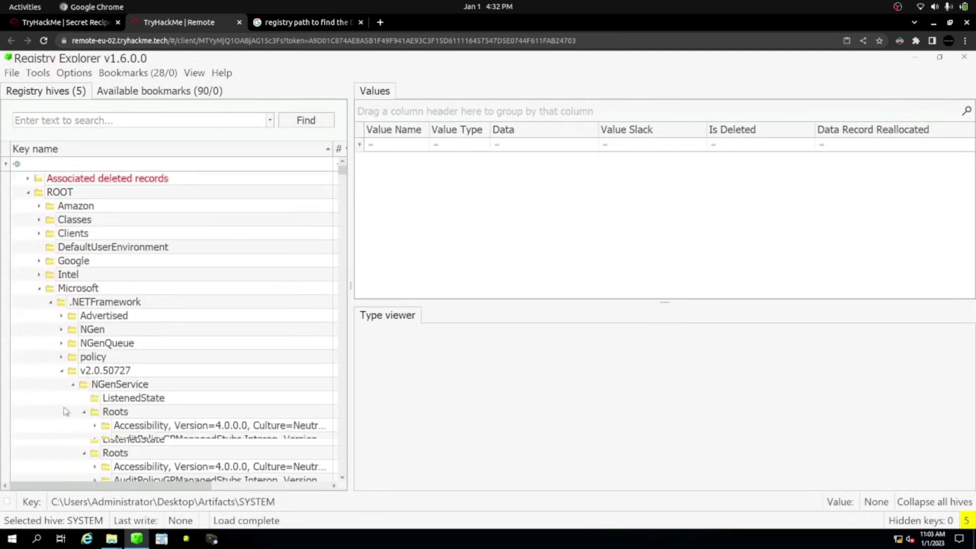
pyautogui.click(84, 413)
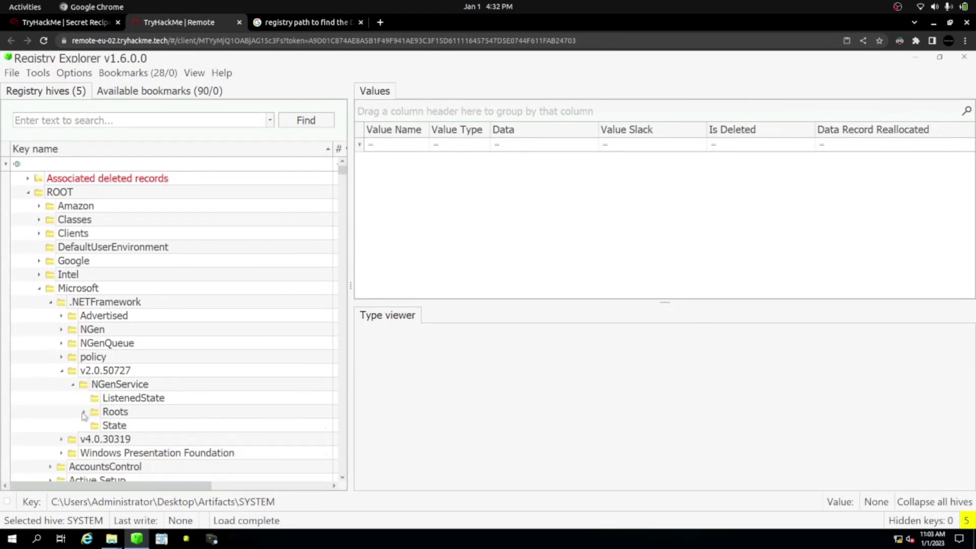
pyautogui.click(62, 371)
pyautogui.scroll(-2, 62, 374)
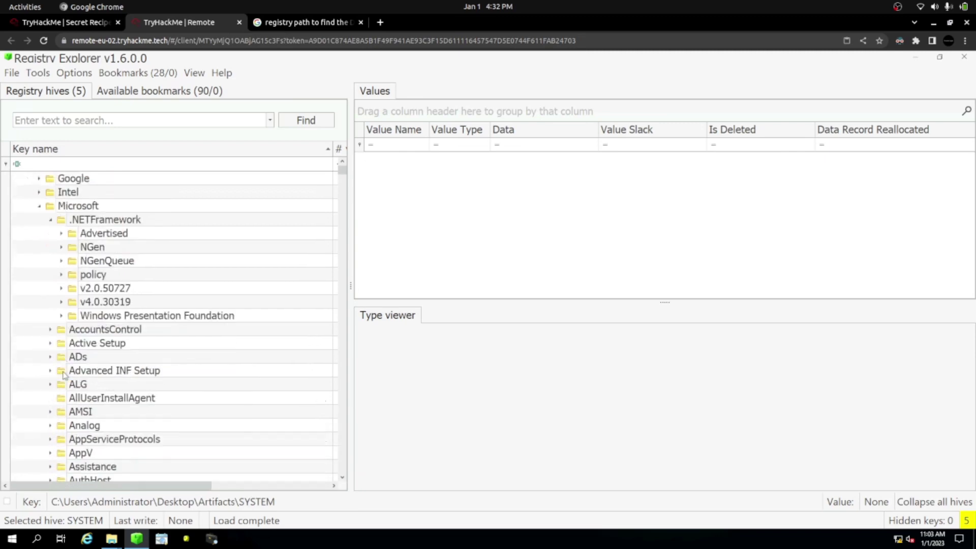
pyautogui.click(50, 220)
# Locate the Network key under Microsoft in the SOFTWARE hive and expand it.
pyautogui.scroll(-5, 66, 275)
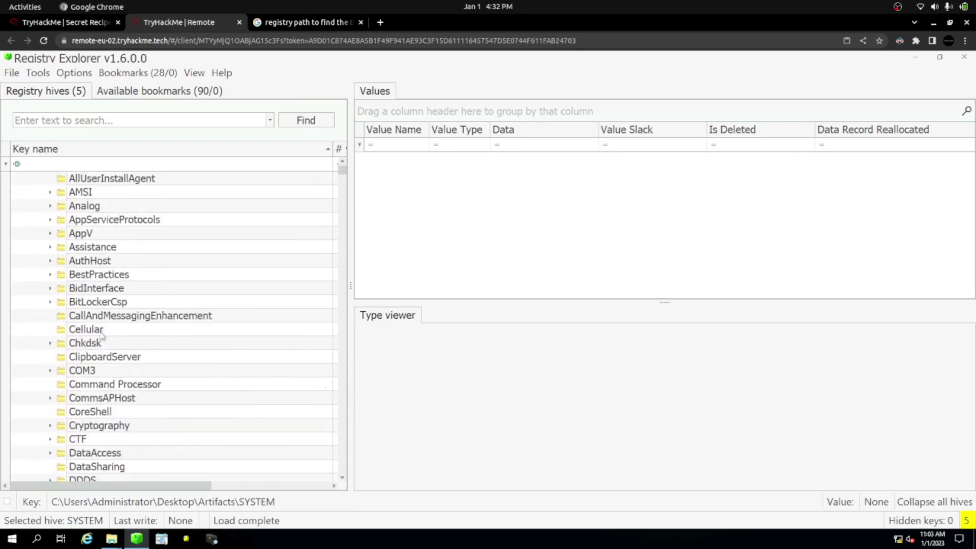
pyautogui.scroll(-4, 101, 335)
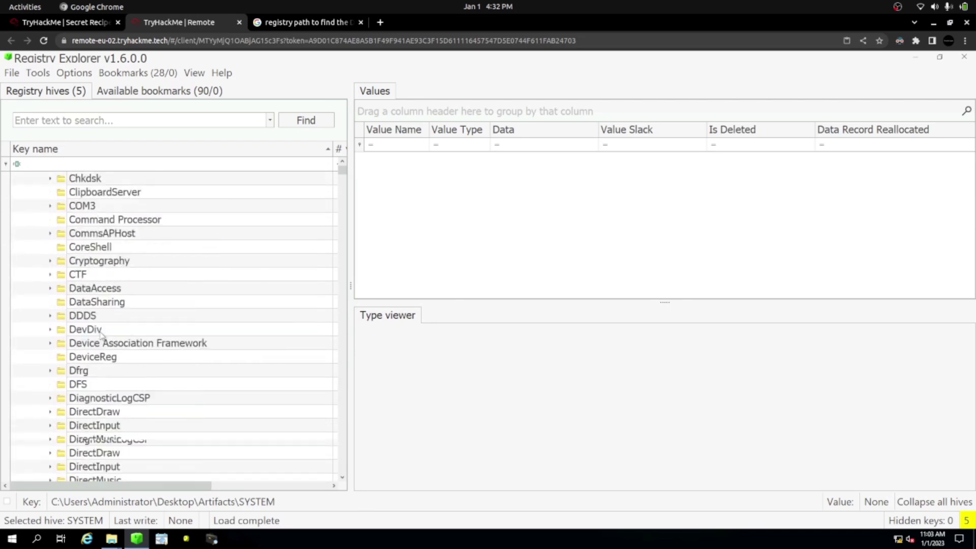
pyautogui.scroll(-8, 101, 335)
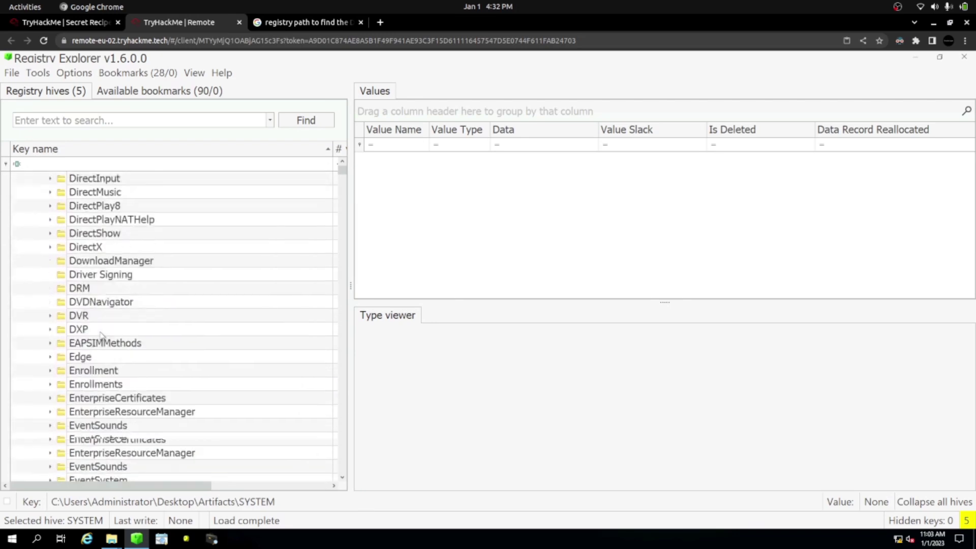
pyautogui.scroll(-7, 101, 335)
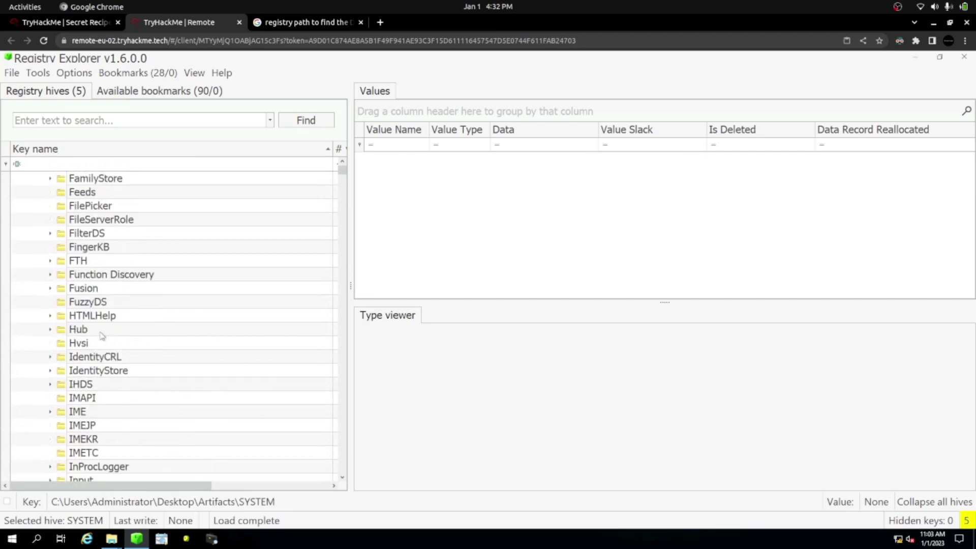
pyautogui.scroll(-7, 101, 335)
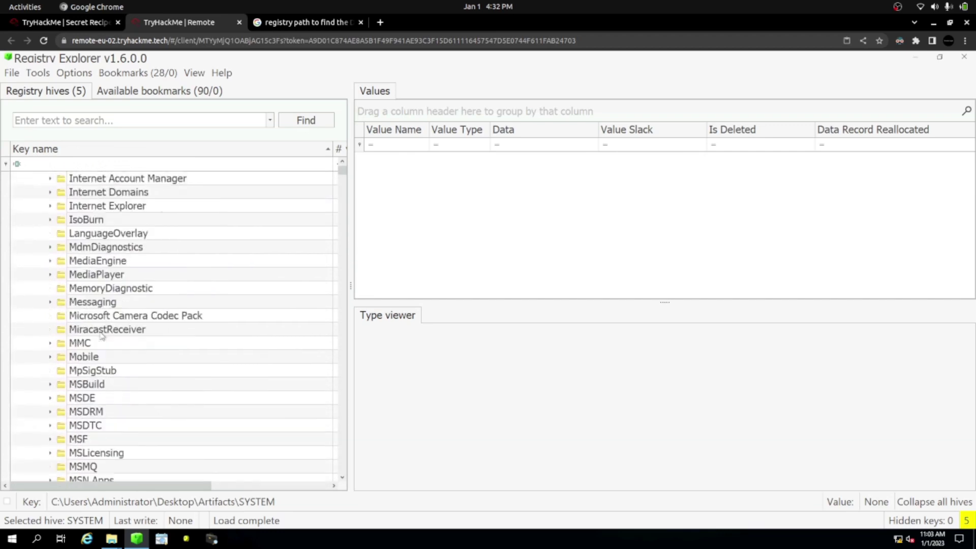
pyautogui.scroll(-4, 101, 335)
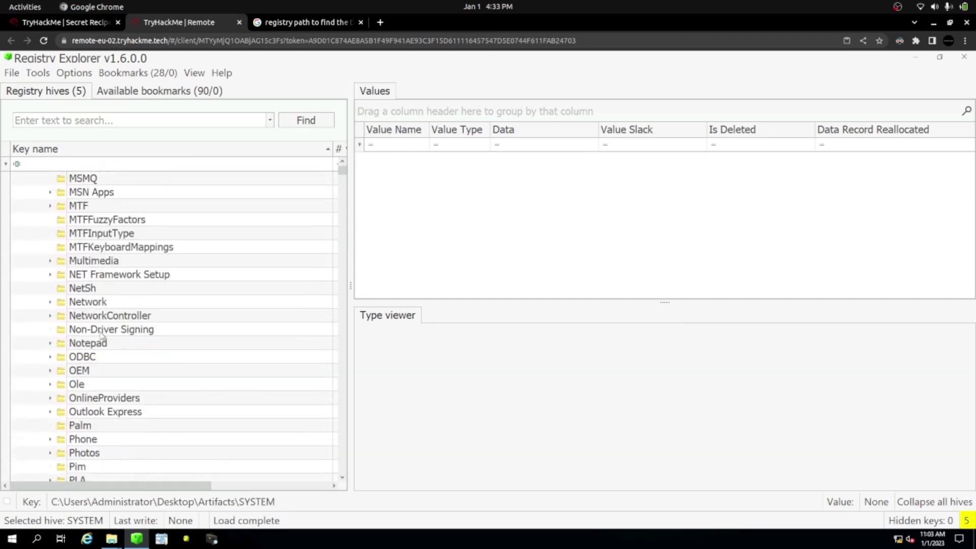
pyautogui.click(50, 302)
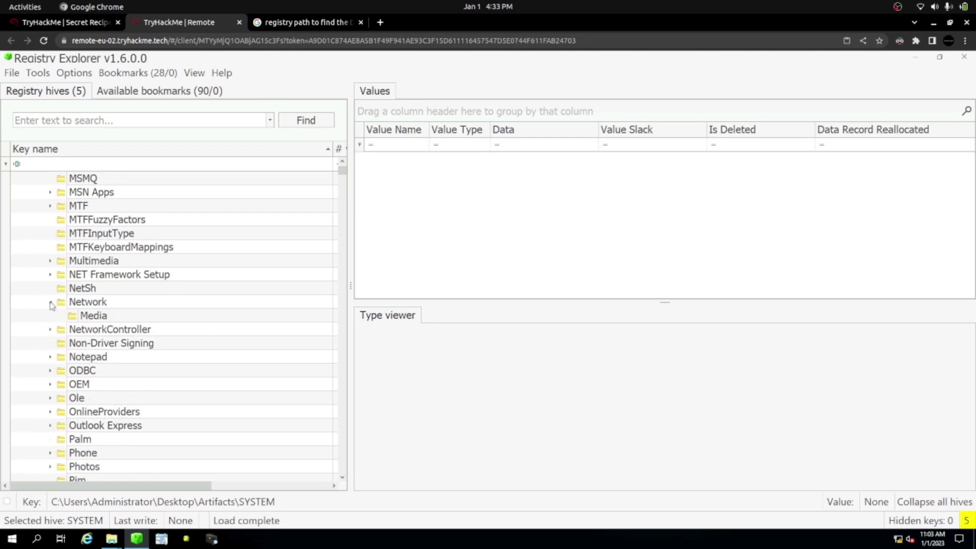
# Check the Network key and its Media subkey for values, and collapse the ServerManager branch under Microsoft in the SOFTWARE hive.
pyautogui.click(94, 316)
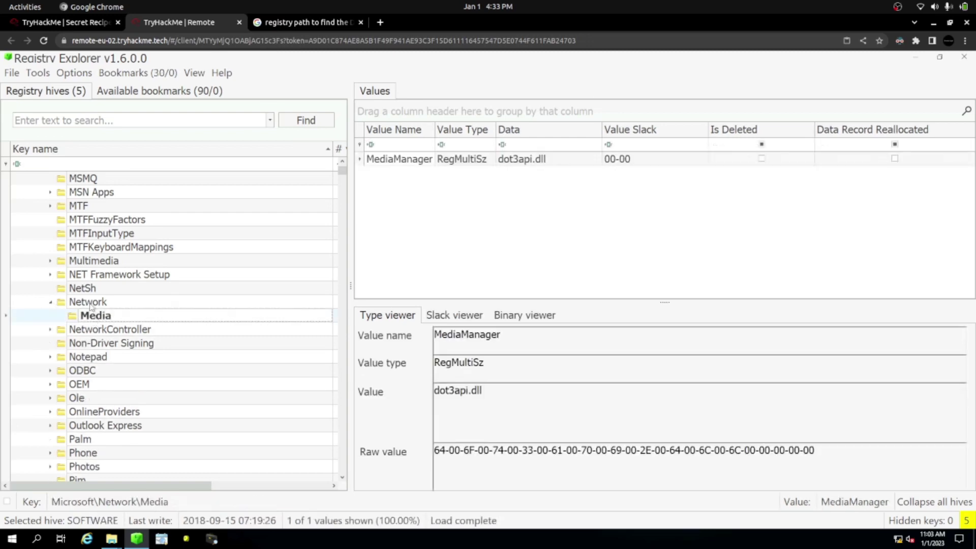
pyautogui.click(91, 303)
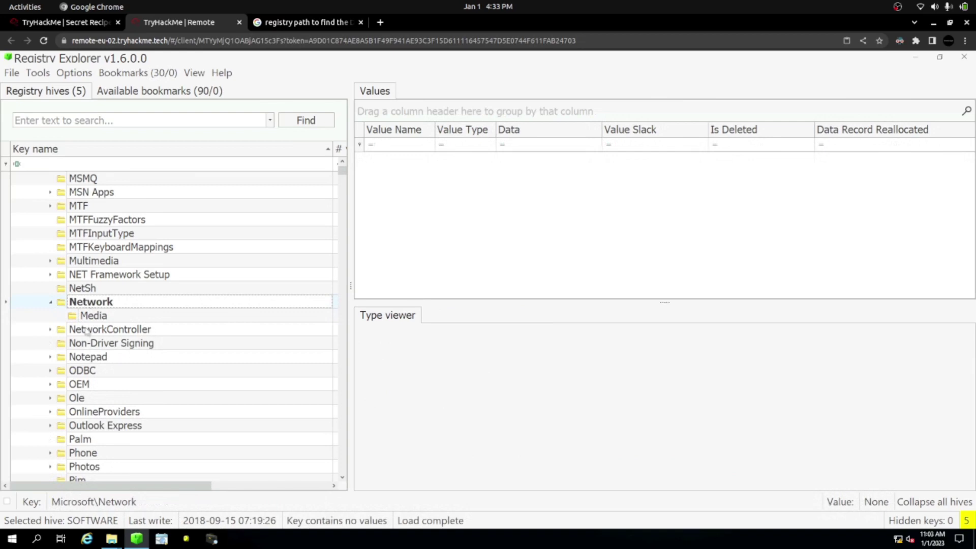
pyautogui.scroll(-2, 98, 356)
pyautogui.scroll(-9, 100, 371)
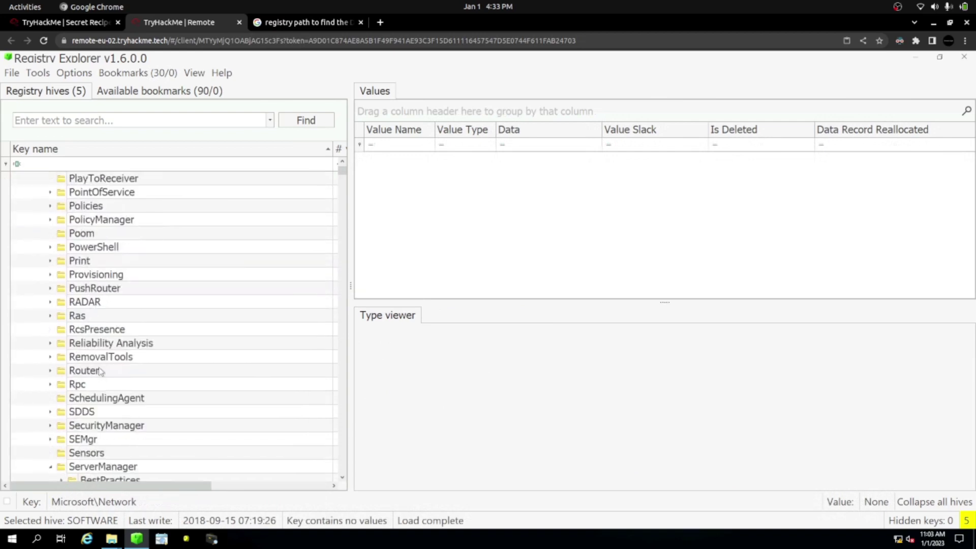
pyautogui.scroll(-1, 101, 371)
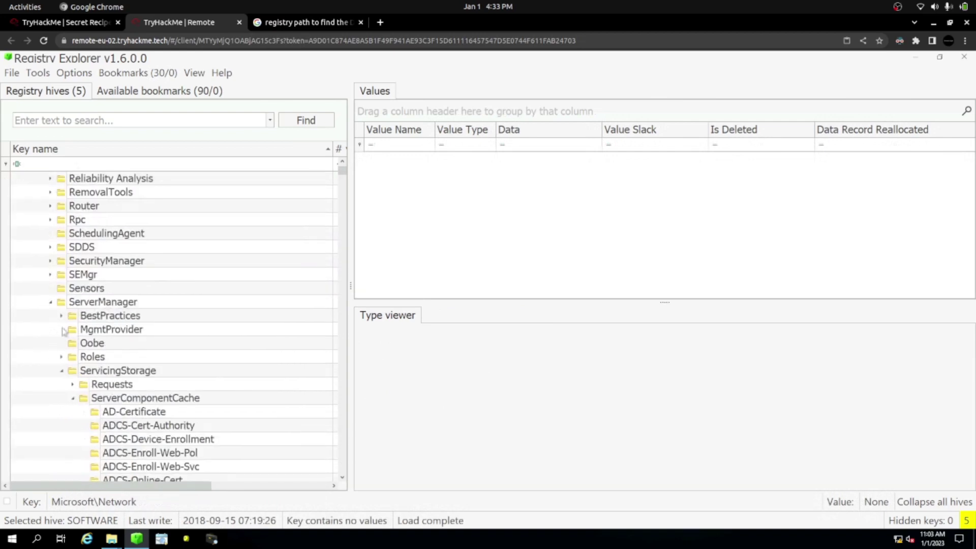
pyautogui.click(51, 303)
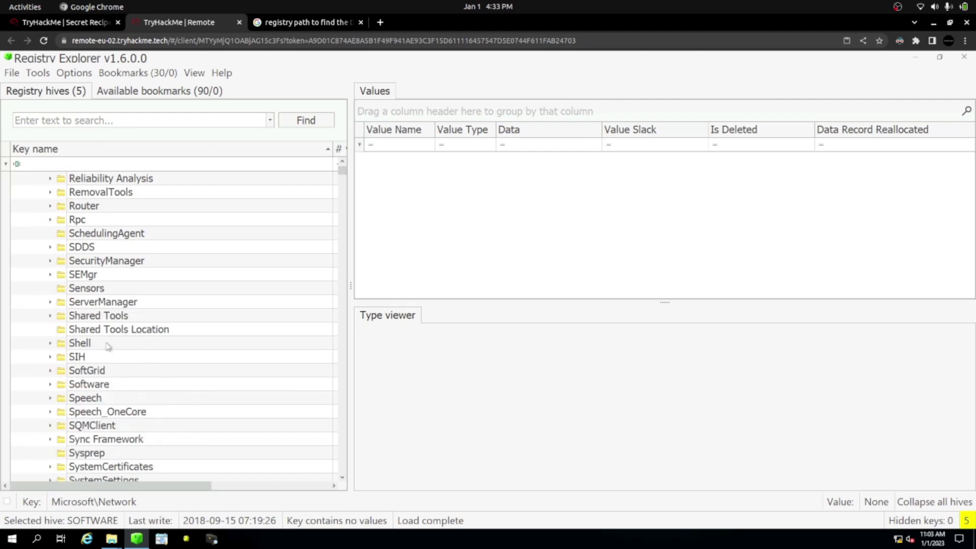
# Check the Bluetooth key under Microsoft\Windows\CurrentVersion and collapse the Component Based Servicing branch.
pyautogui.scroll(-12, 108, 346)
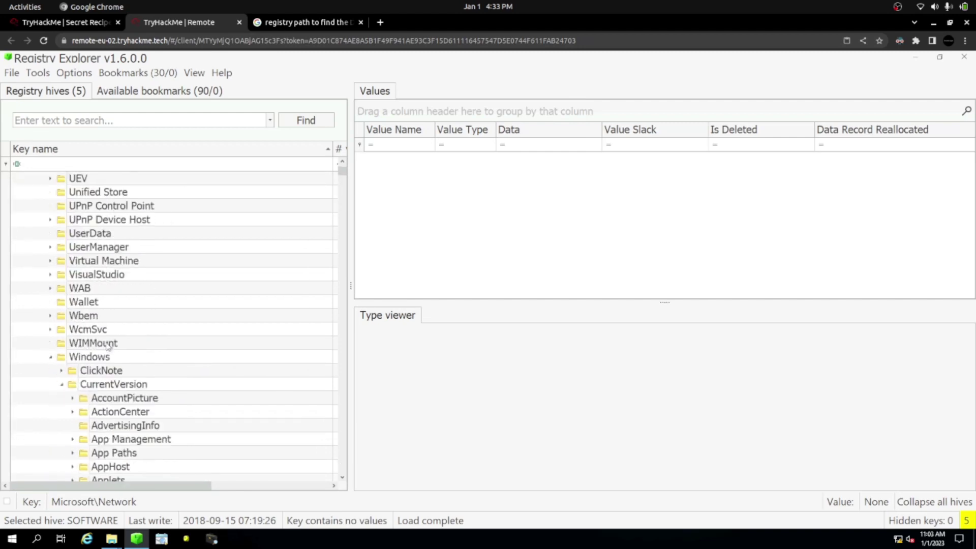
pyautogui.scroll(-9, 99, 375)
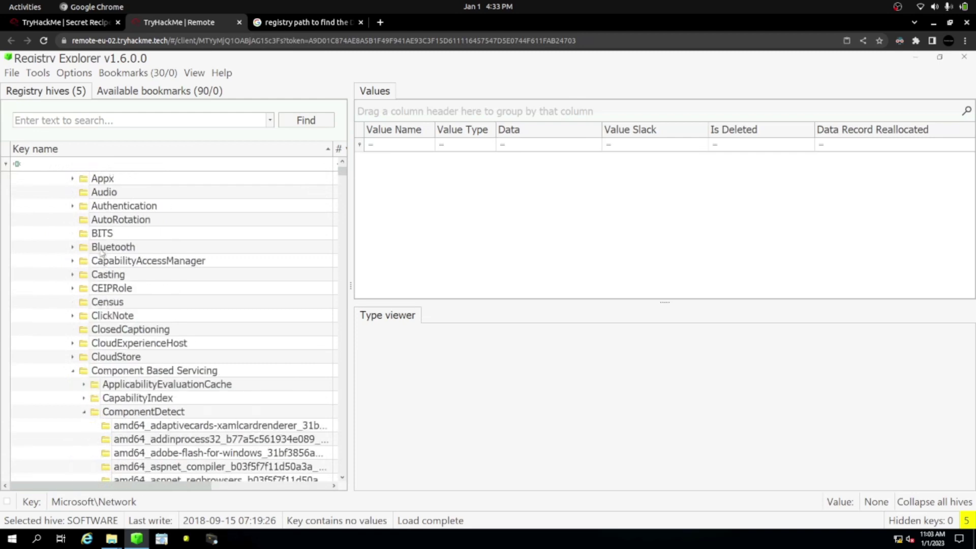
pyautogui.click(102, 247)
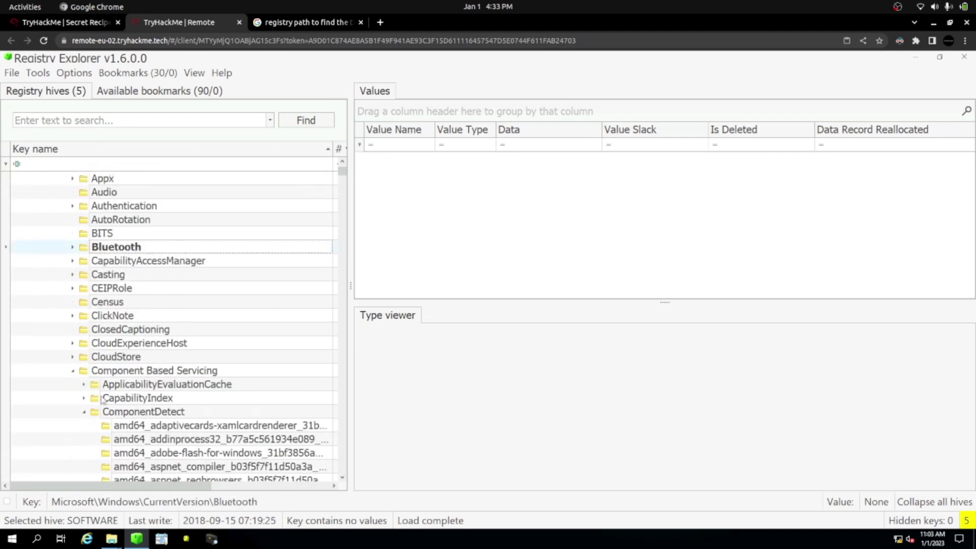
pyautogui.click(73, 372)
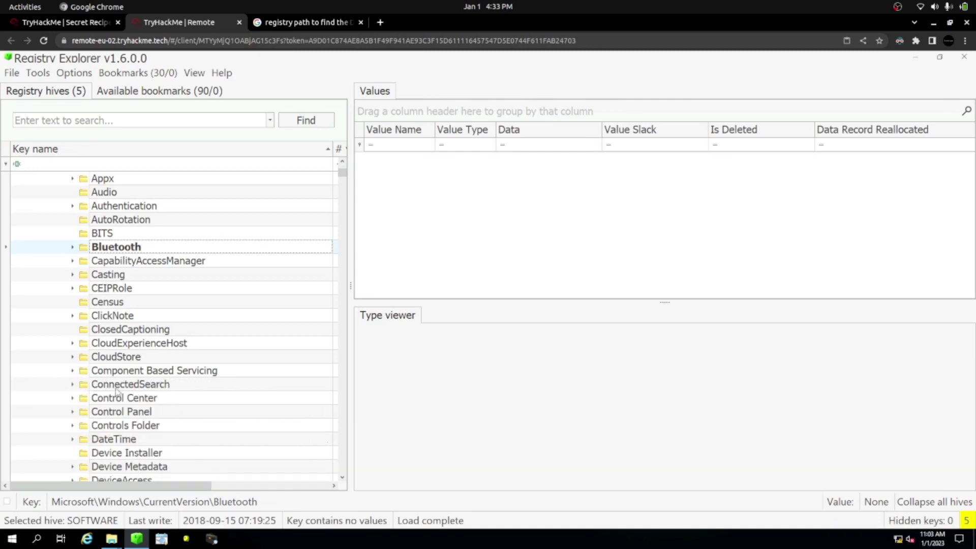
# Check the NetCache and NetworkServiceTriggers keys under Microsoft\Windows\CurrentVersion for DHCP address values.
pyautogui.scroll(-10, 117, 392)
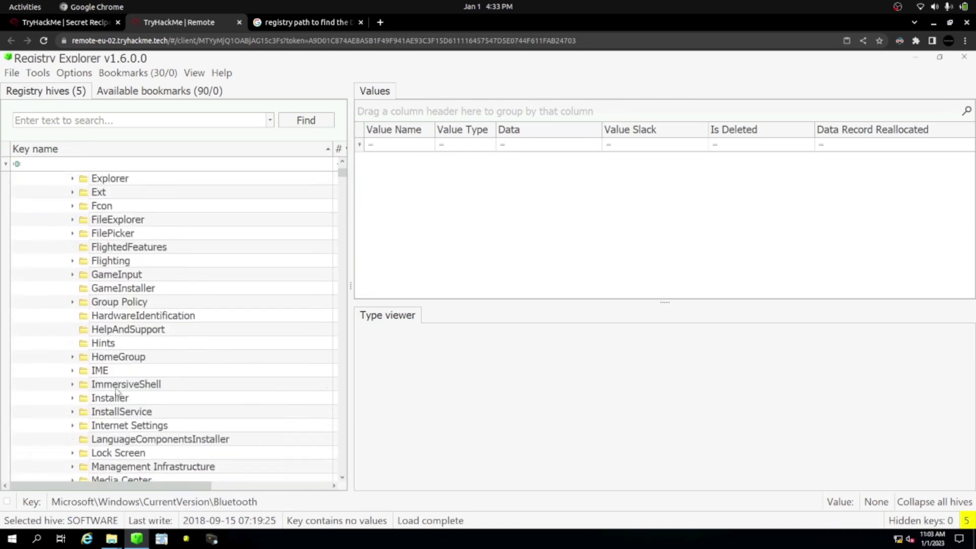
pyautogui.scroll(-4, 117, 392)
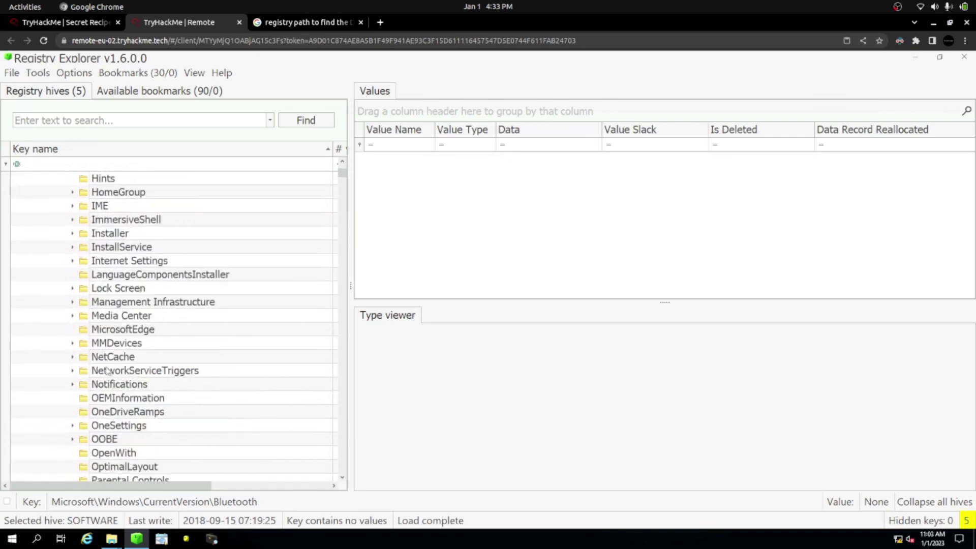
pyautogui.click(110, 359)
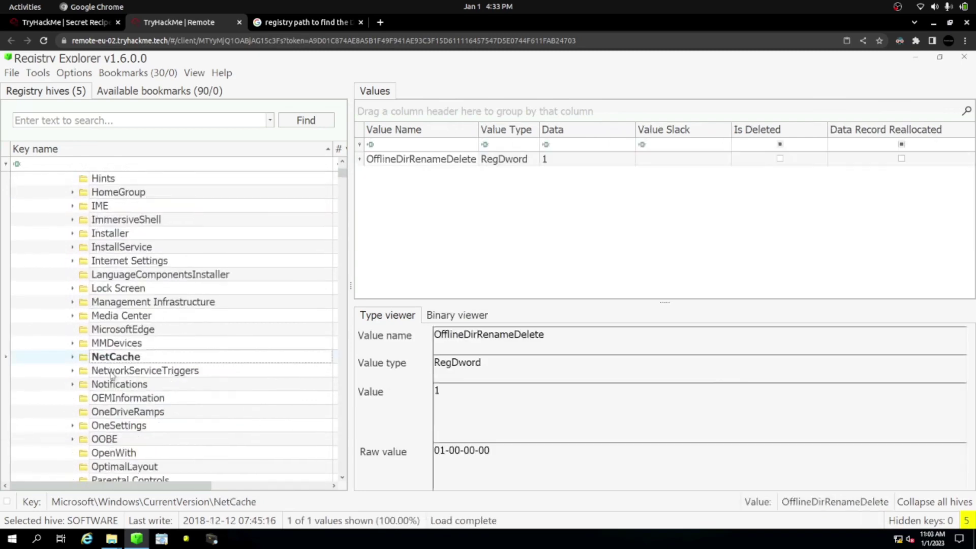
pyautogui.click(111, 371)
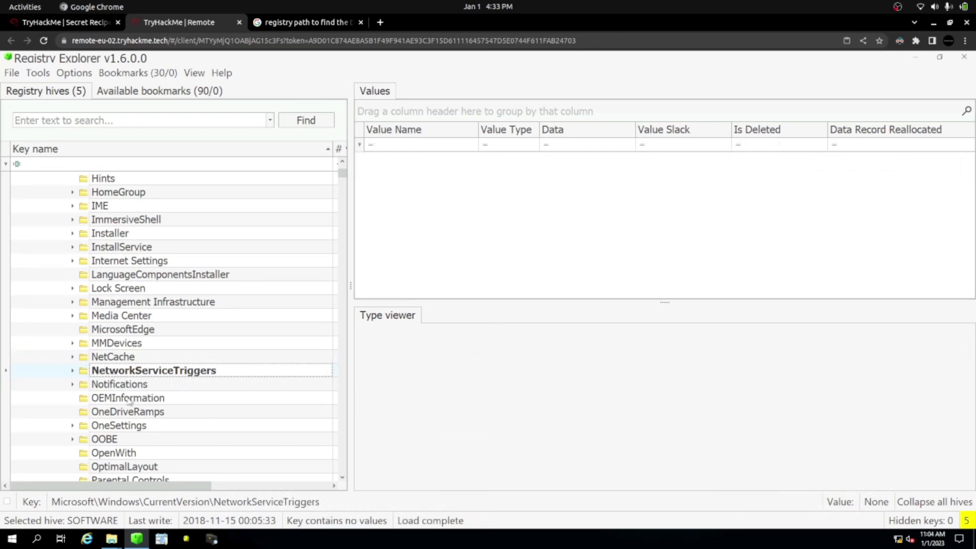
# Collapse the SideBySide and WINEVT branches under Microsoft\Windows\CurrentVersion.
pyautogui.scroll(-2, 130, 402)
pyautogui.scroll(-3, 129, 402)
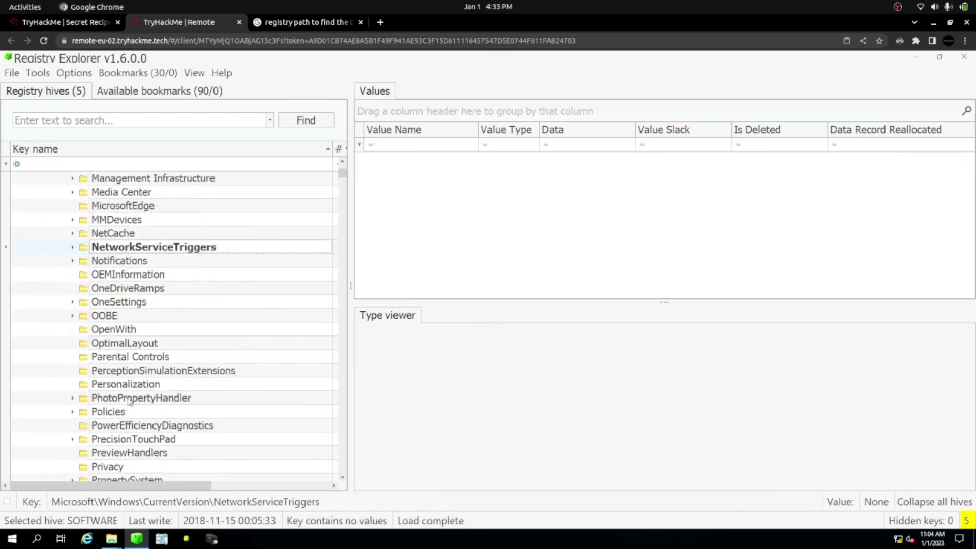
pyautogui.scroll(-9, 131, 401)
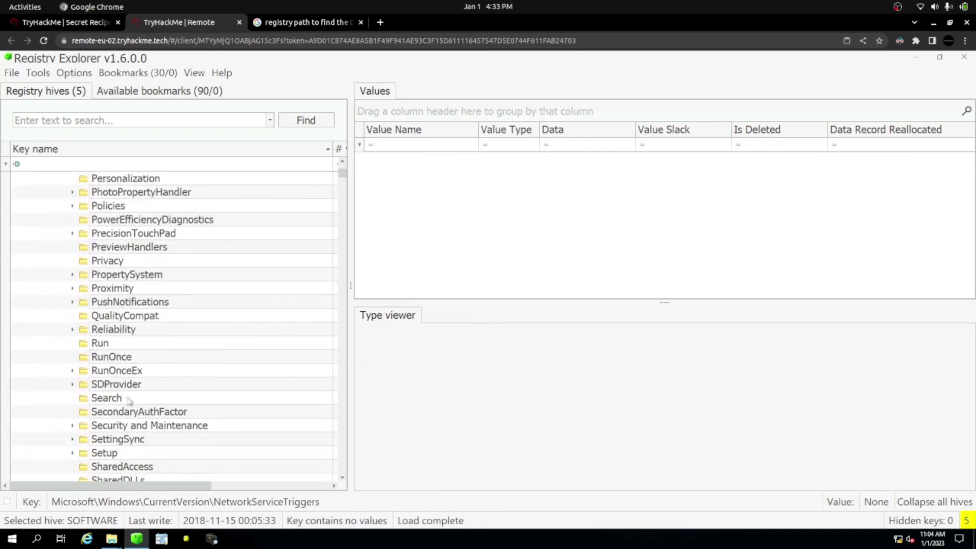
pyautogui.scroll(-2, 130, 401)
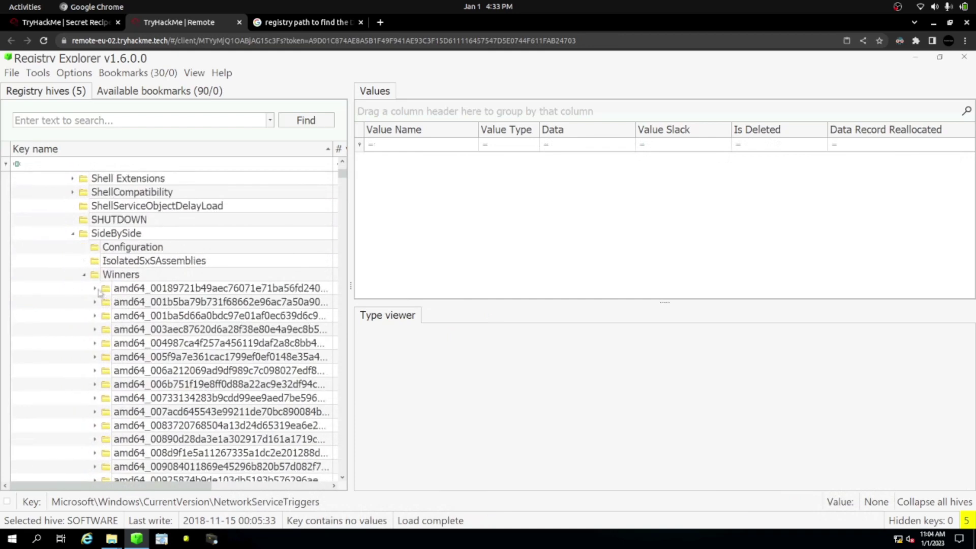
pyautogui.click(73, 234)
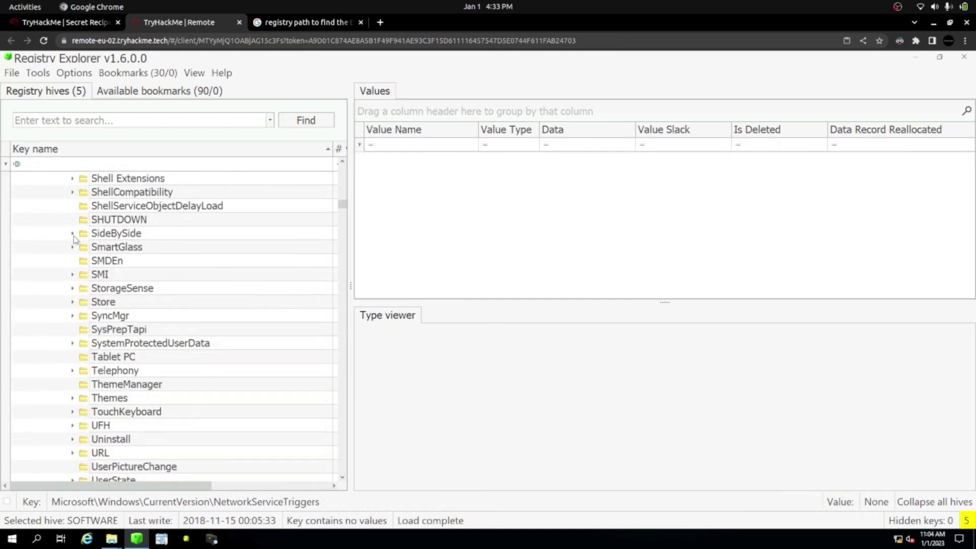
pyautogui.scroll(-6, 105, 297)
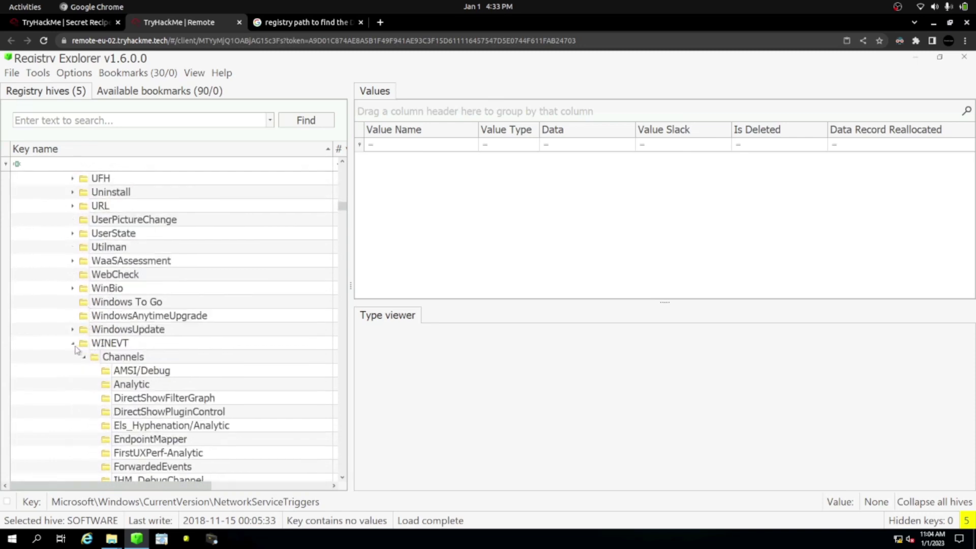
pyautogui.click(73, 344)
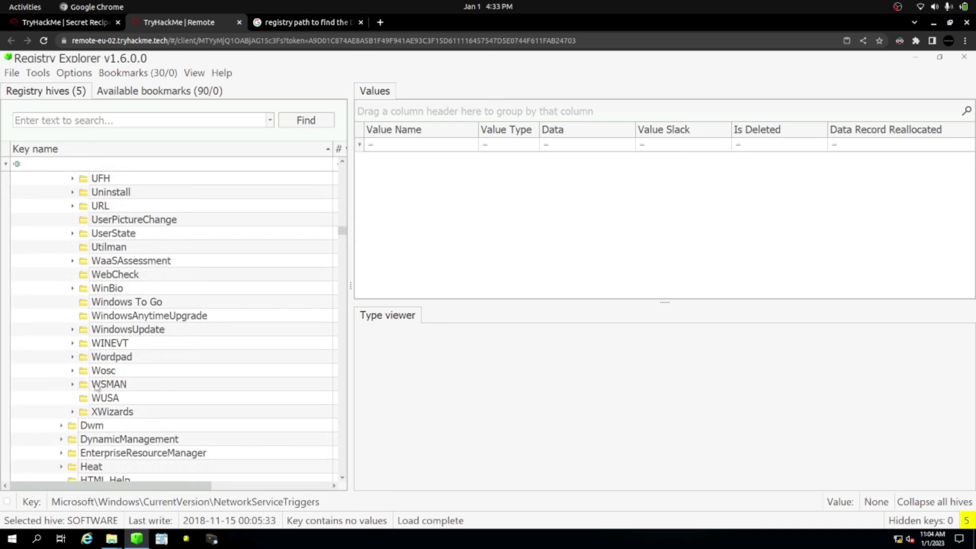
# Find the NetworkList key under Microsoft\Windows NT\CurrentVersion and highlight the IP address stored in its (default) value.
pyautogui.scroll(-3, 105, 389)
pyautogui.scroll(-5, 106, 389)
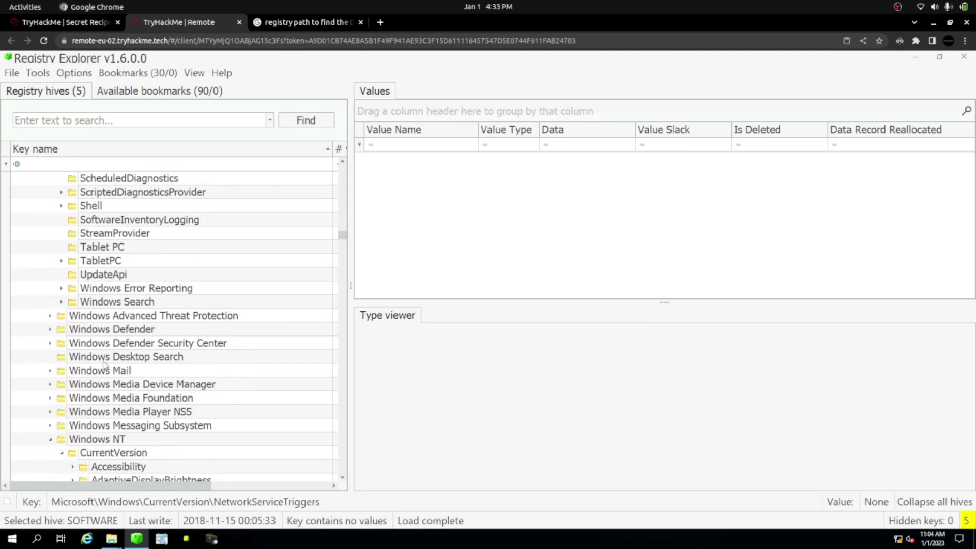
pyautogui.scroll(-3, 104, 362)
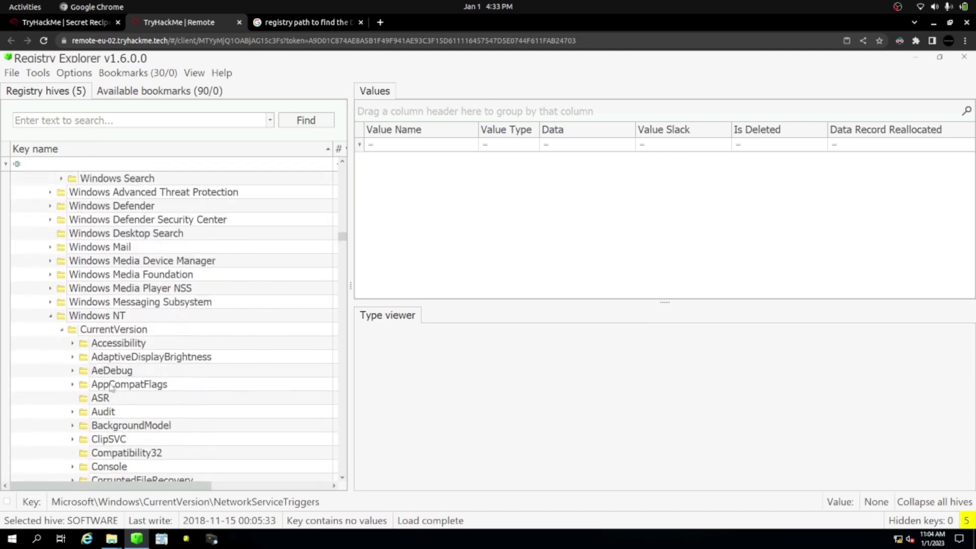
pyautogui.scroll(-5, 112, 387)
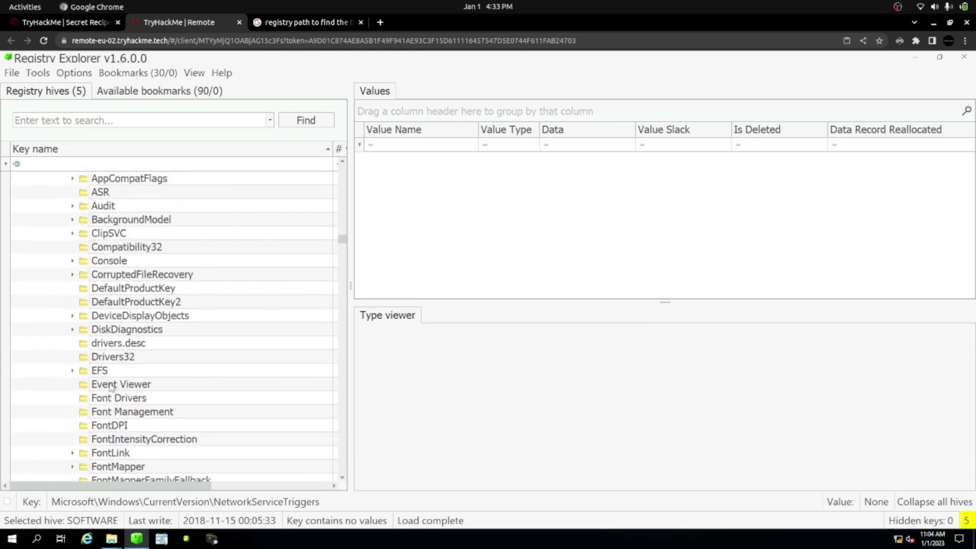
pyautogui.scroll(-9, 111, 388)
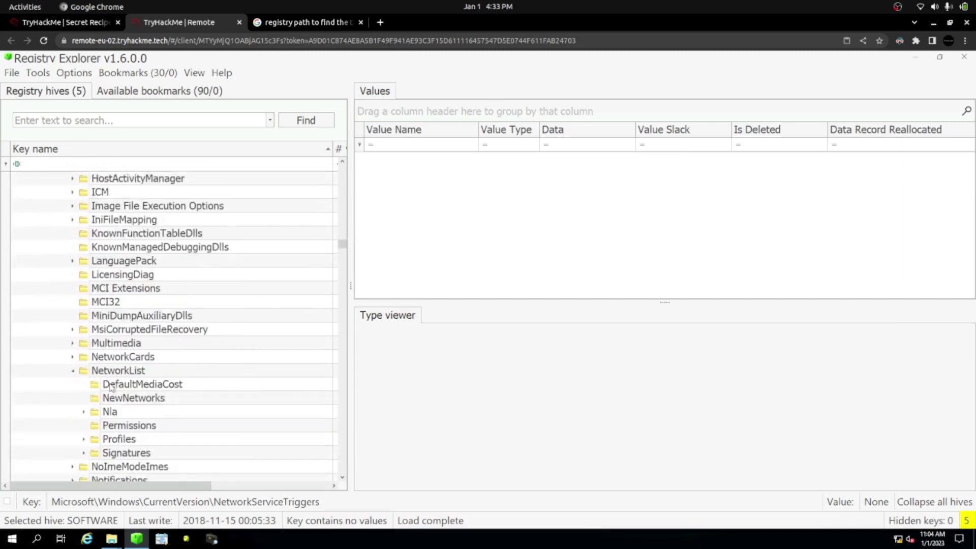
pyautogui.scroll(-1, 112, 387)
pyautogui.click(109, 331)
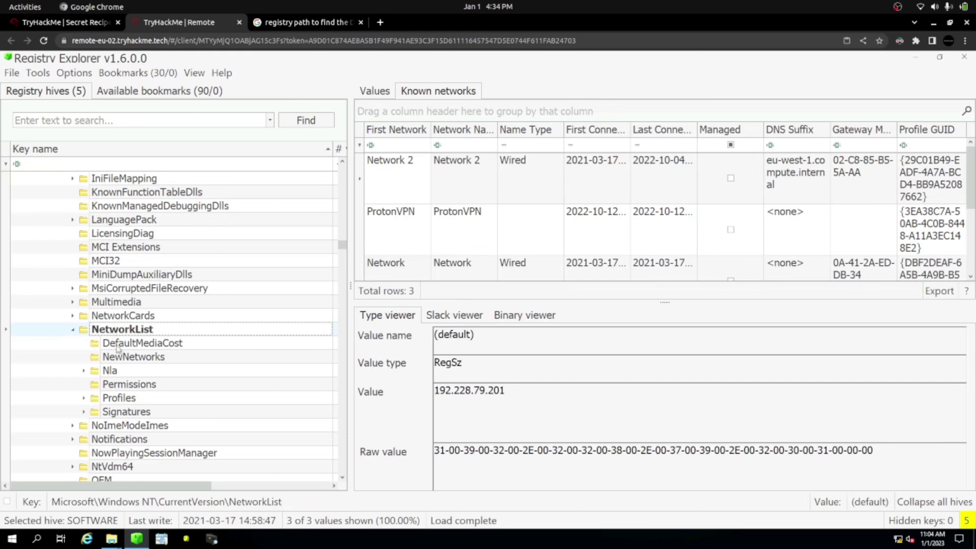
pyautogui.moveTo(435, 391); pyautogui.dragTo(505, 390)
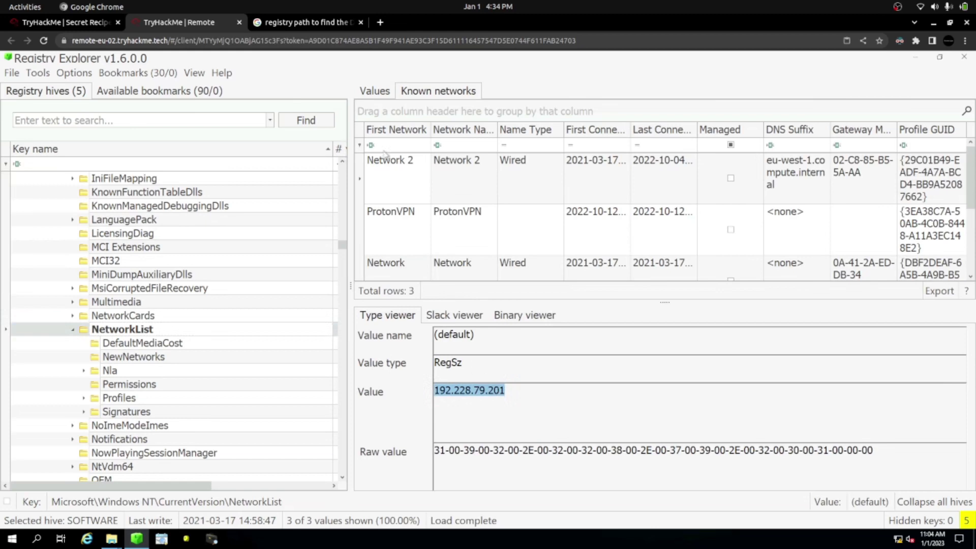
# Check the Network 2, ProtonVPN and Network entries in the known networks list of the NetworkList key.
pyautogui.click(386, 174)
pyautogui.click(405, 223)
pyautogui.click(404, 267)
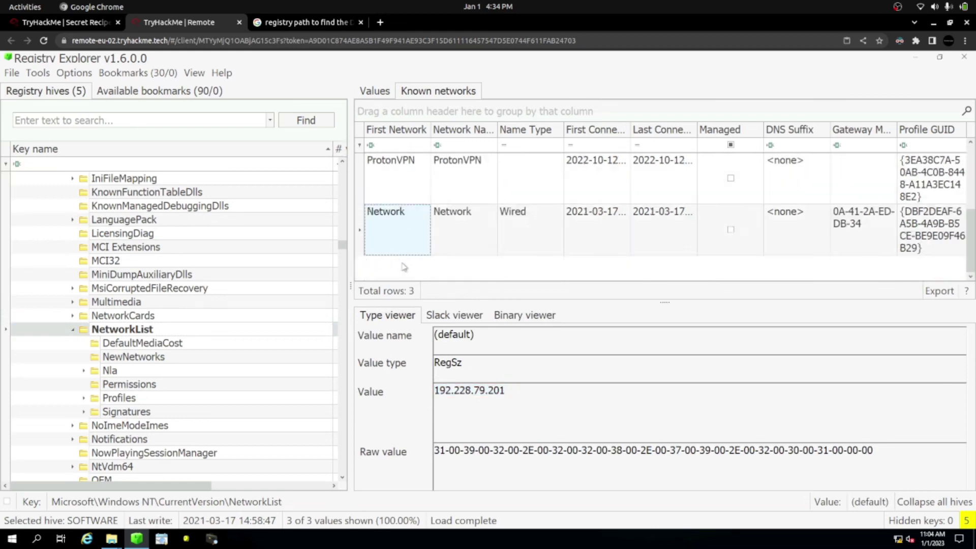
pyautogui.click(448, 248)
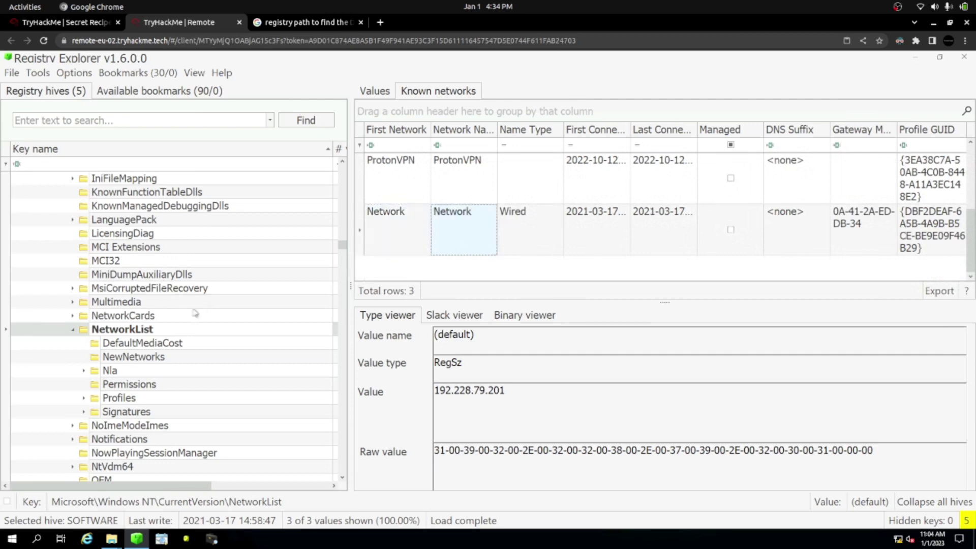
# Examine the NetworkList subkeys DefaultMediaCost, NewNetworks, Permissions, Profiles and Signatures for DHCP address values.
pyautogui.click(134, 343)
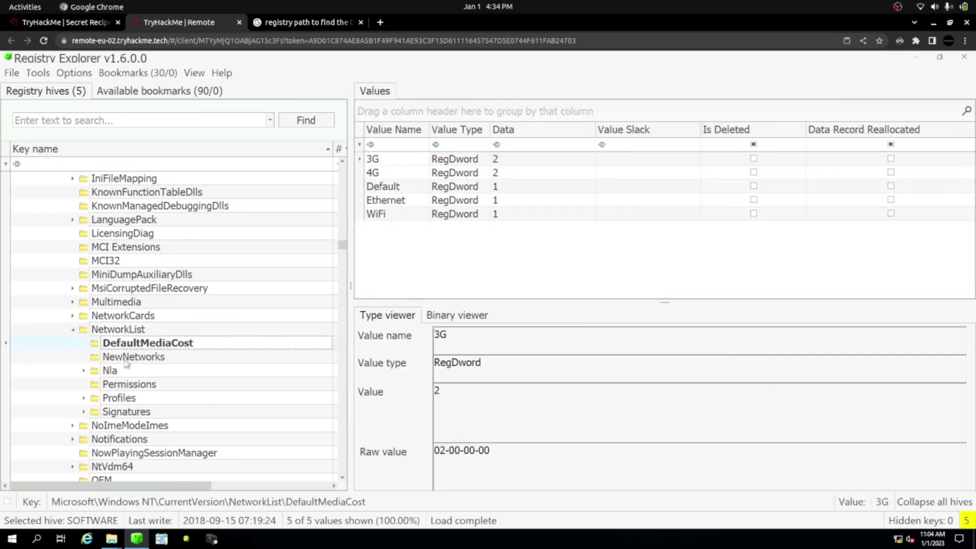
pyautogui.click(125, 359)
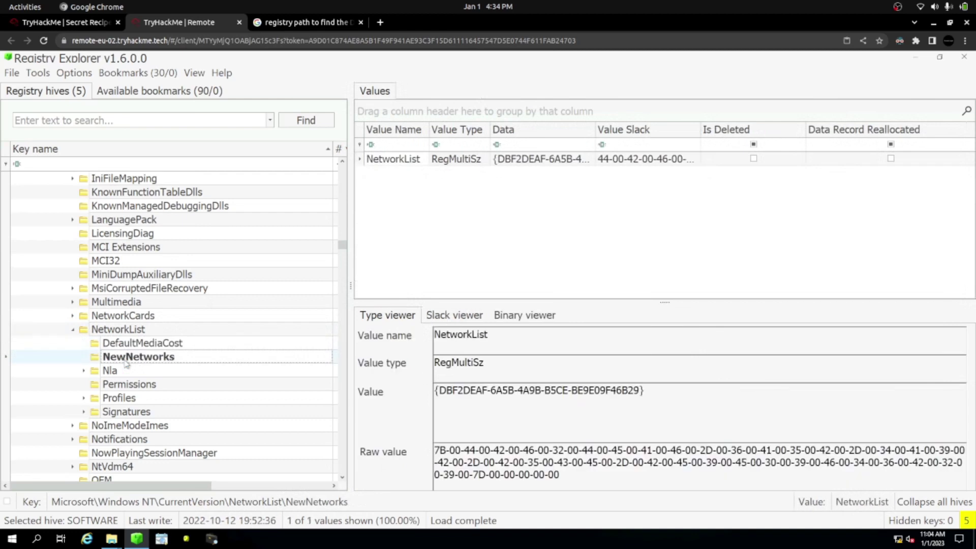
pyautogui.click(127, 388)
pyautogui.click(124, 399)
pyautogui.click(122, 412)
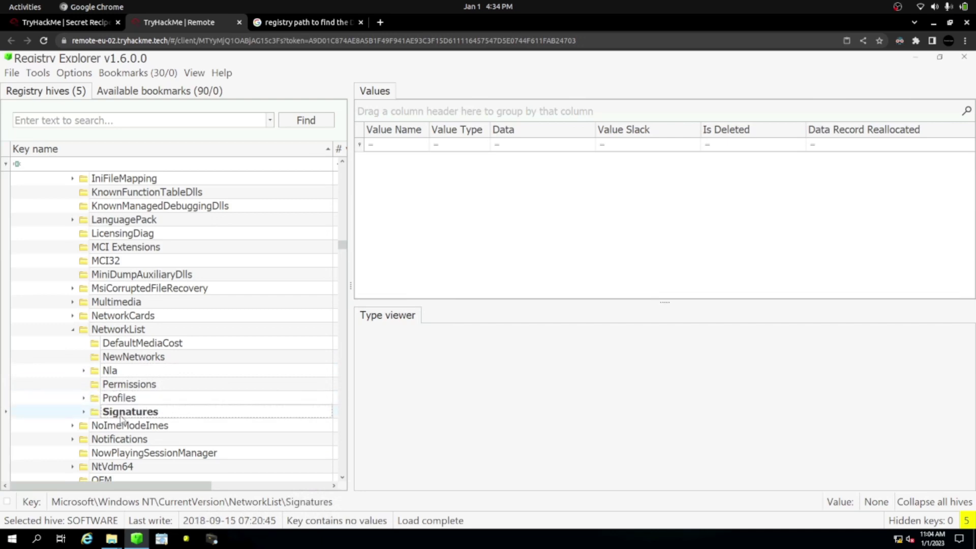
# Check the Server key under Microsoft\Windows NT\CurrentVersion and look through the Svchost subkeys below it.
pyautogui.scroll(-2, 122, 419)
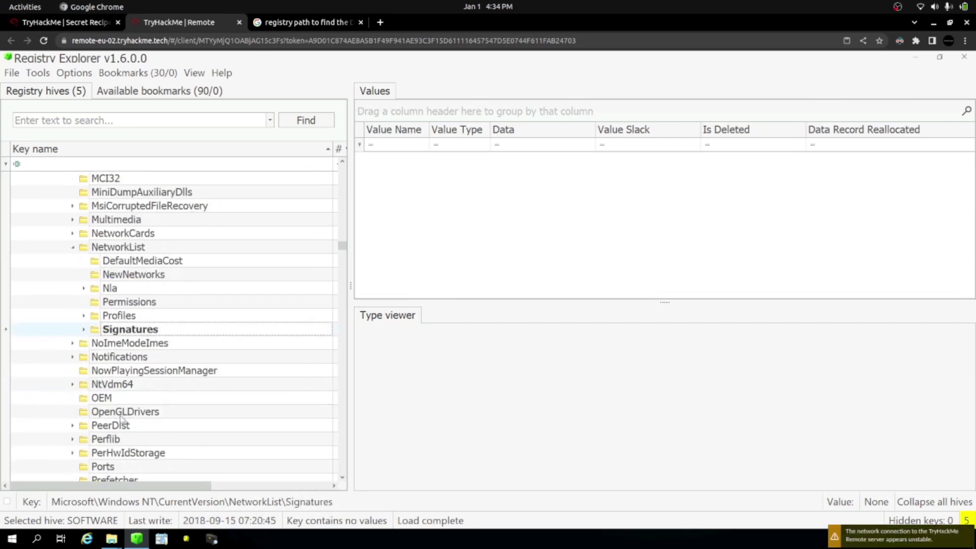
pyautogui.scroll(-4, 122, 419)
pyautogui.scroll(-1, 122, 419)
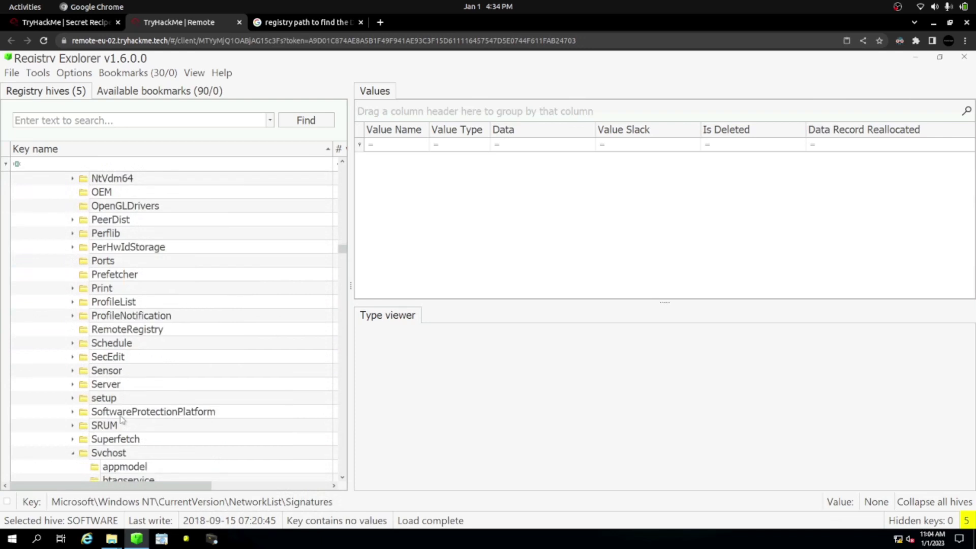
pyautogui.click(104, 387)
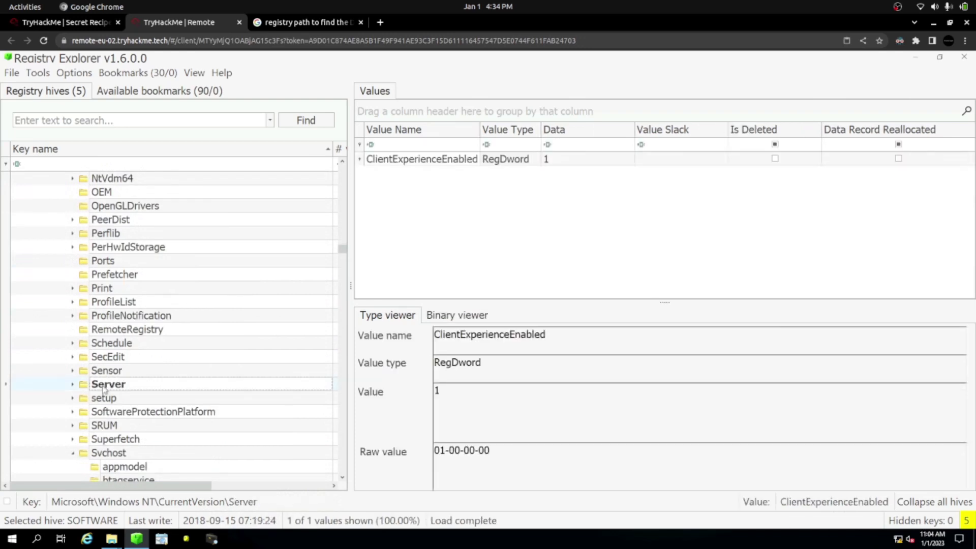
pyautogui.scroll(-3, 104, 389)
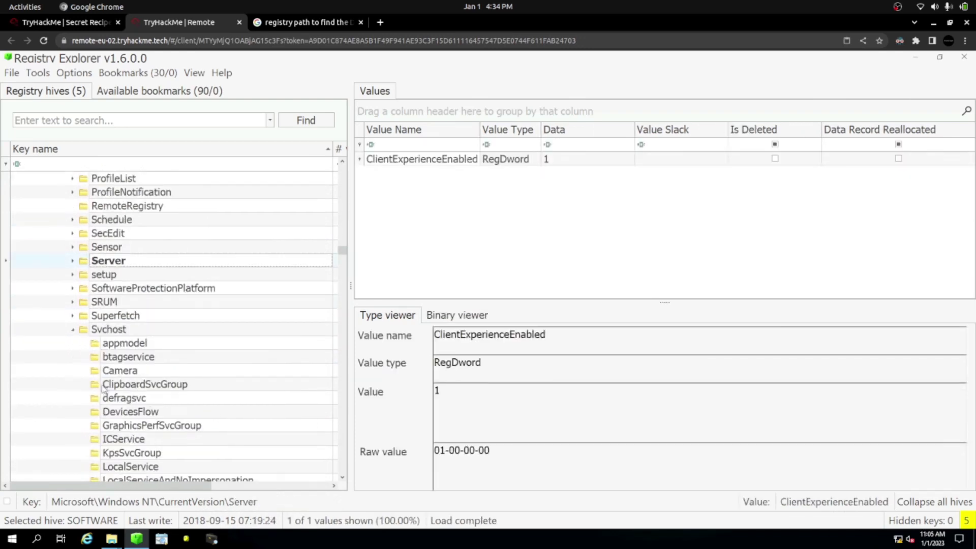
pyautogui.scroll(-9, 104, 389)
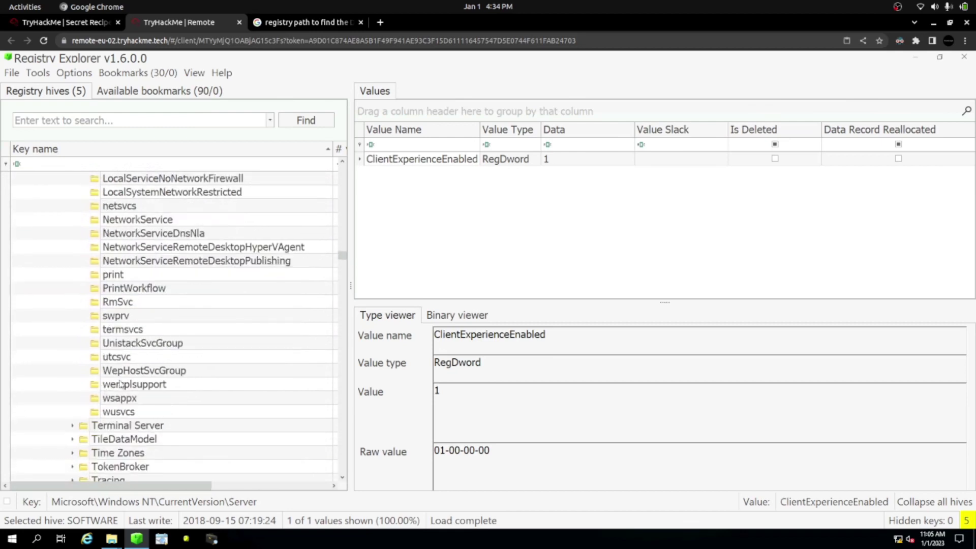
# Check the Windows Forensics Cheatsheet for the Network Interfaces and Past Networks registry path.
pyautogui.scroll(7, 122, 384)
pyautogui.moveTo(342, 249); pyautogui.dragTo(342, 190)
pyautogui.hotkey('alt', 'Tab')
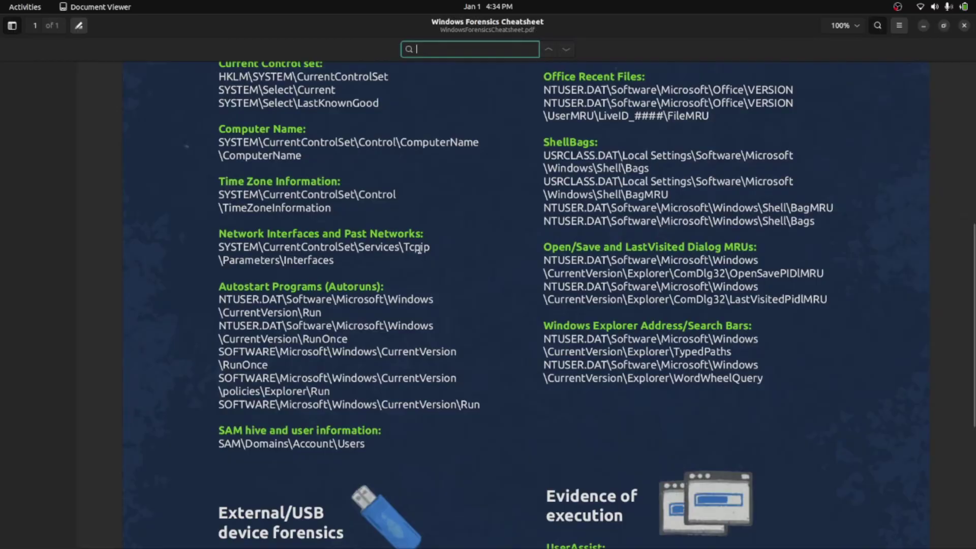
pyautogui.hotkey('alt', 'Tab')
# In the Google results, expand "Where is the IP address in the registry?" and highlight the SYSTEM, CurrentControlSet, Services and Tcpip parts of the path.
pyautogui.click(294, 25)
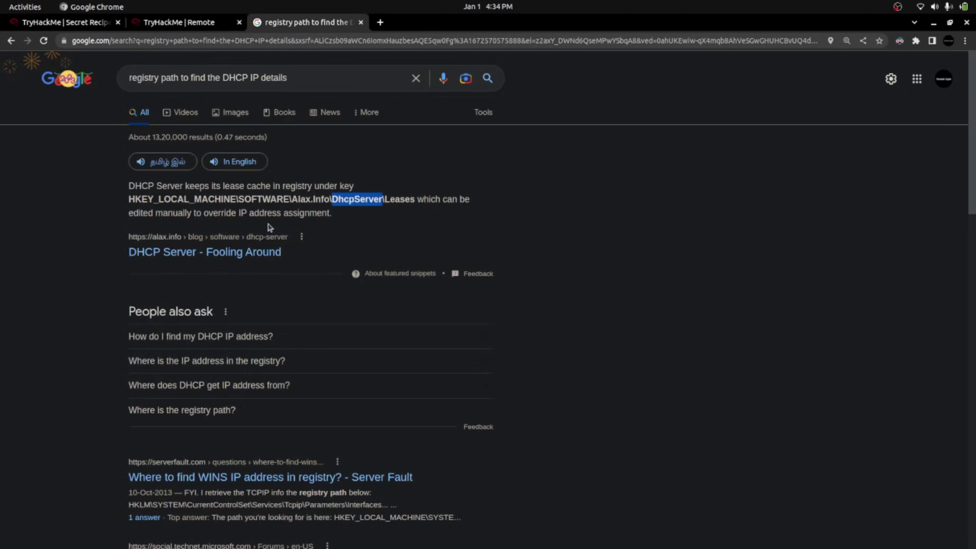
pyautogui.click(193, 365)
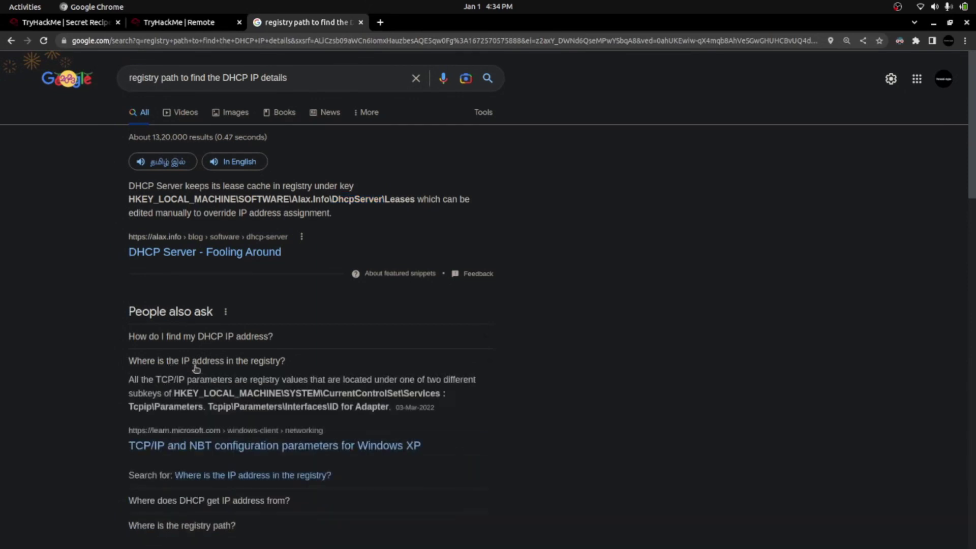
pyautogui.moveTo(187, 393); pyautogui.dragTo(268, 393)
pyautogui.click(217, 417)
pyautogui.doubleClick(303, 393)
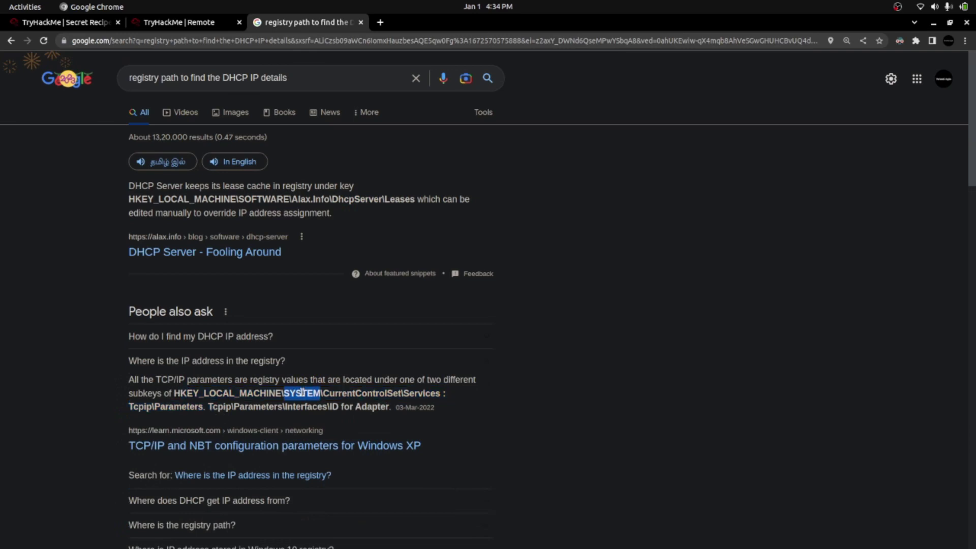
pyautogui.doubleClick(357, 393)
pyautogui.doubleClick(418, 393)
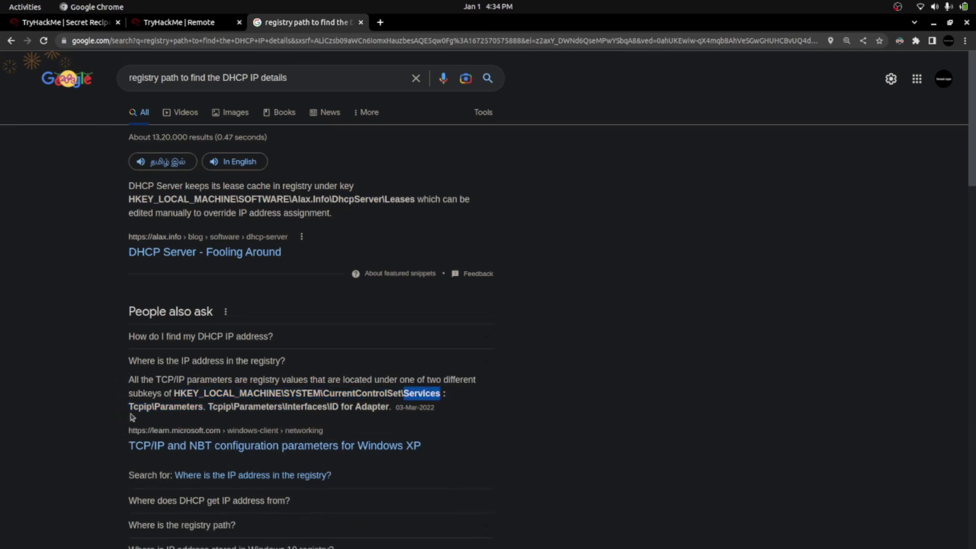
pyautogui.doubleClick(134, 407)
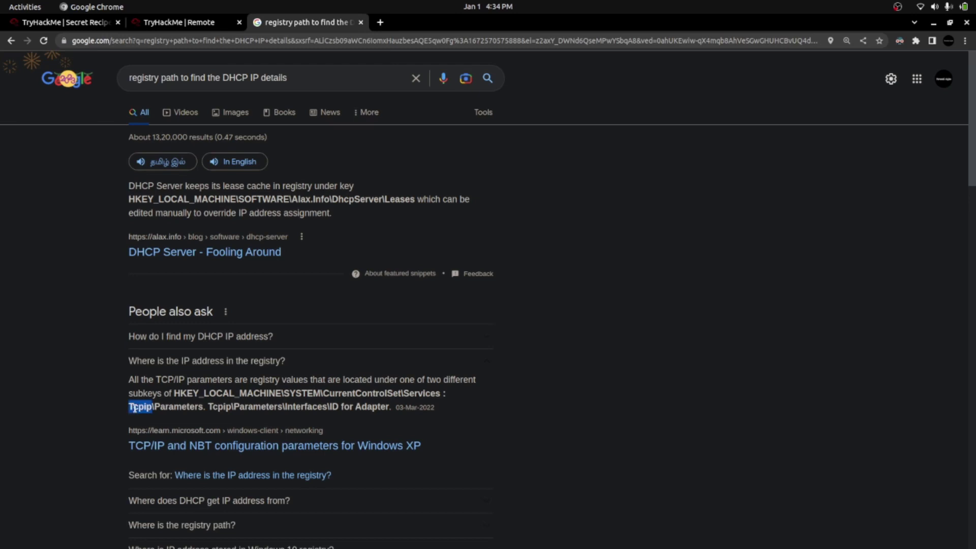
# Back in Registry Explorer, collapse the SOFTWARE hive and expand the SYSTEM hive down to ControlSet001\Services, with Control collapsed.
pyautogui.click(173, 25)
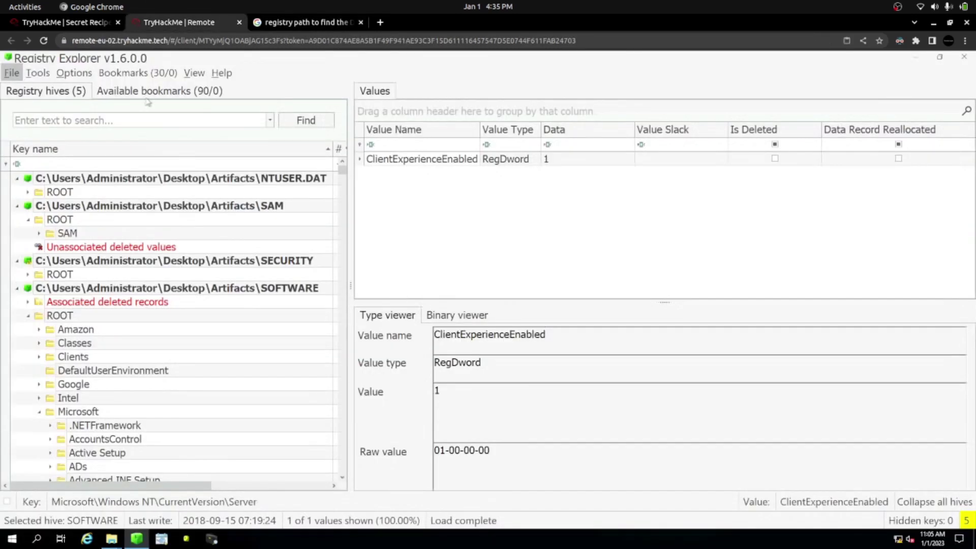
pyautogui.doubleClick(27, 289)
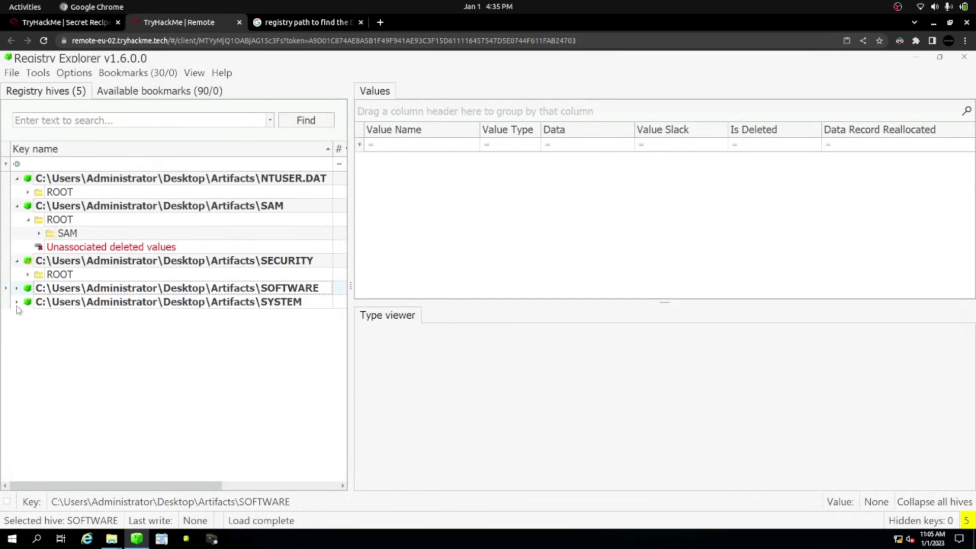
pyautogui.click(17, 303)
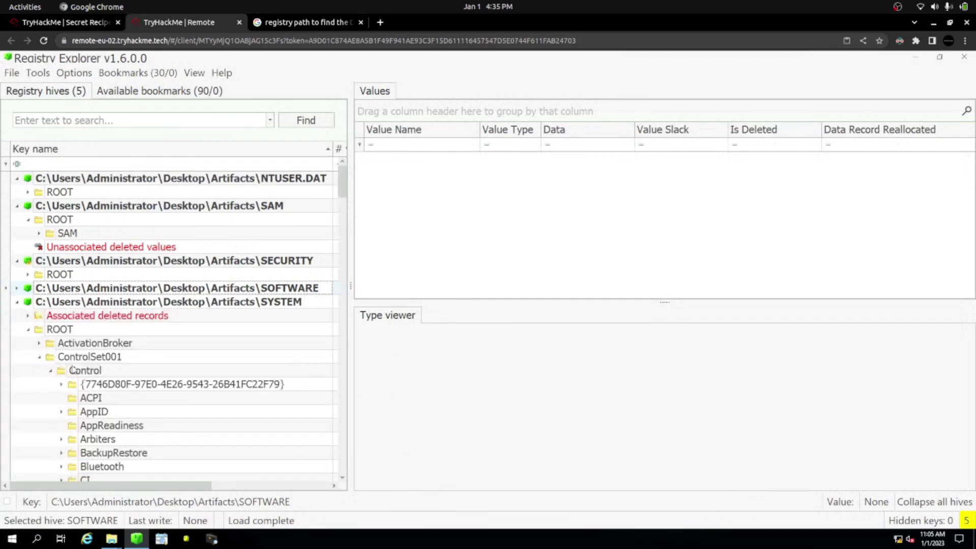
pyautogui.click(51, 372)
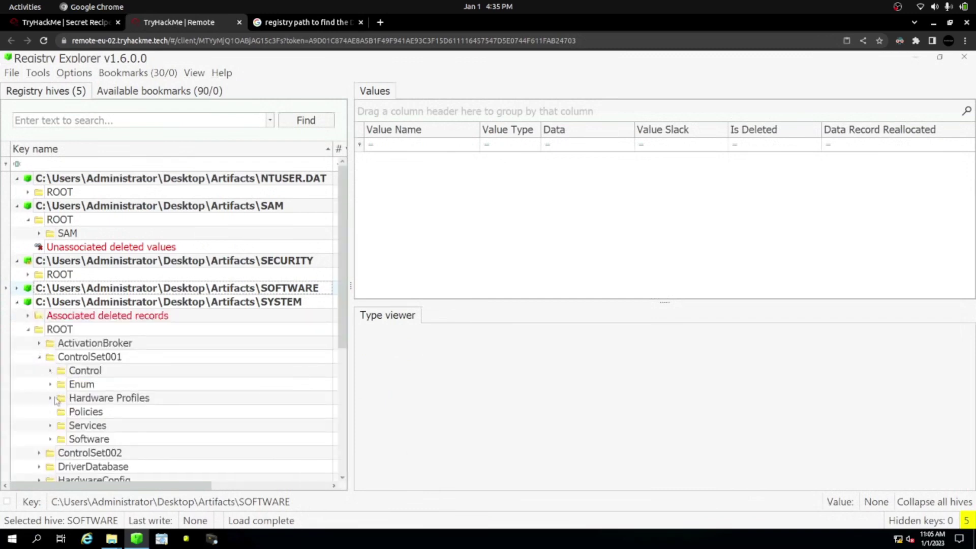
pyautogui.click(51, 426)
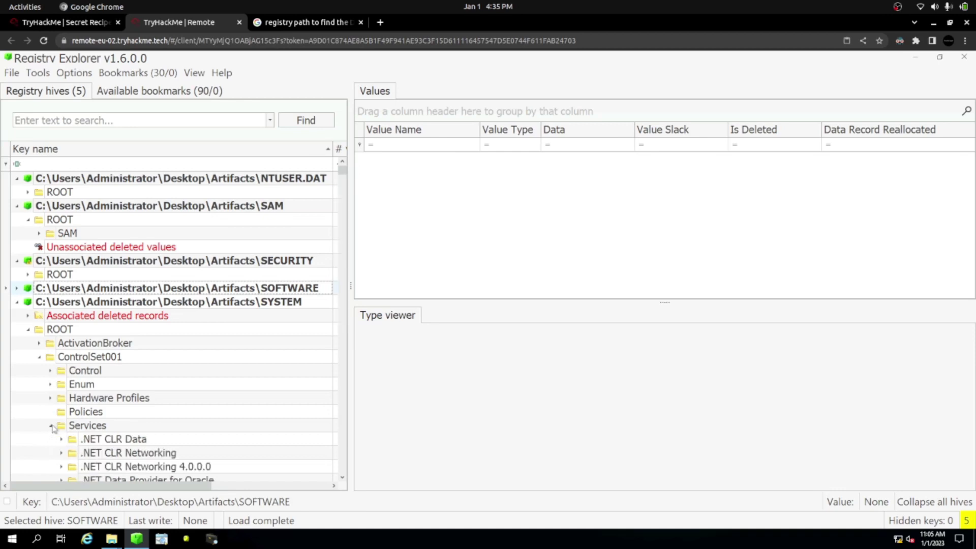
# Look through the Services subkeys for Tcpip and collapse the EventLog key along with its System subkey.
pyautogui.scroll(-5, 53, 429)
pyautogui.scroll(-14, 53, 417)
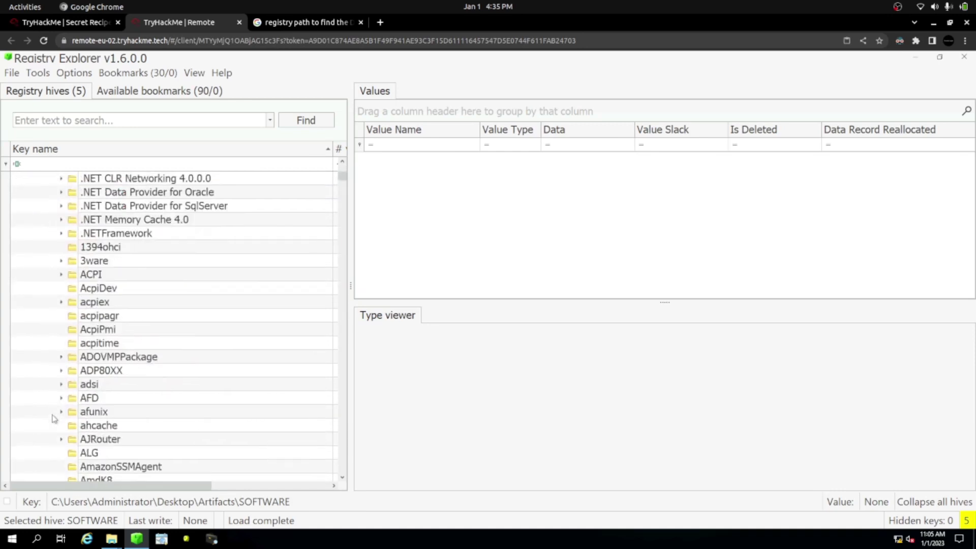
pyautogui.scroll(-20, 54, 418)
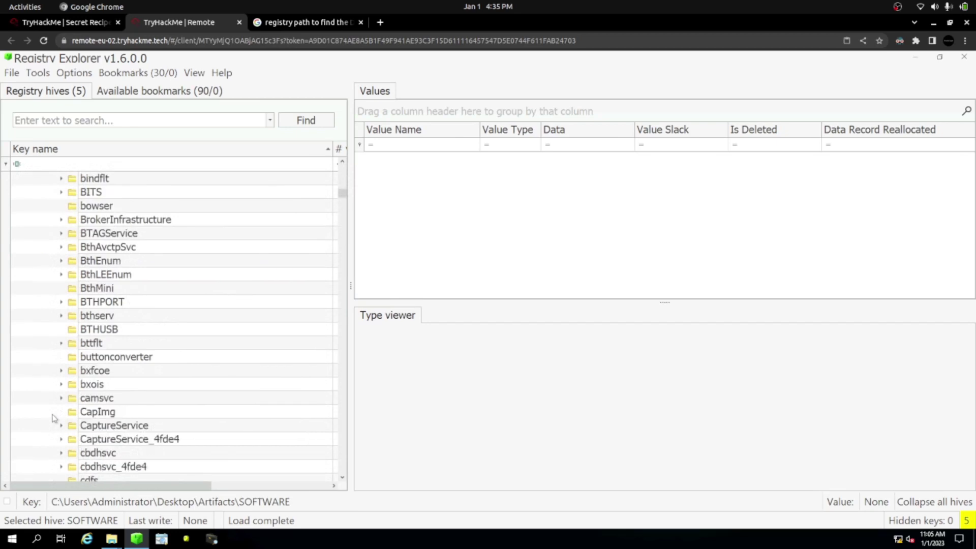
pyautogui.scroll(-20, 53, 417)
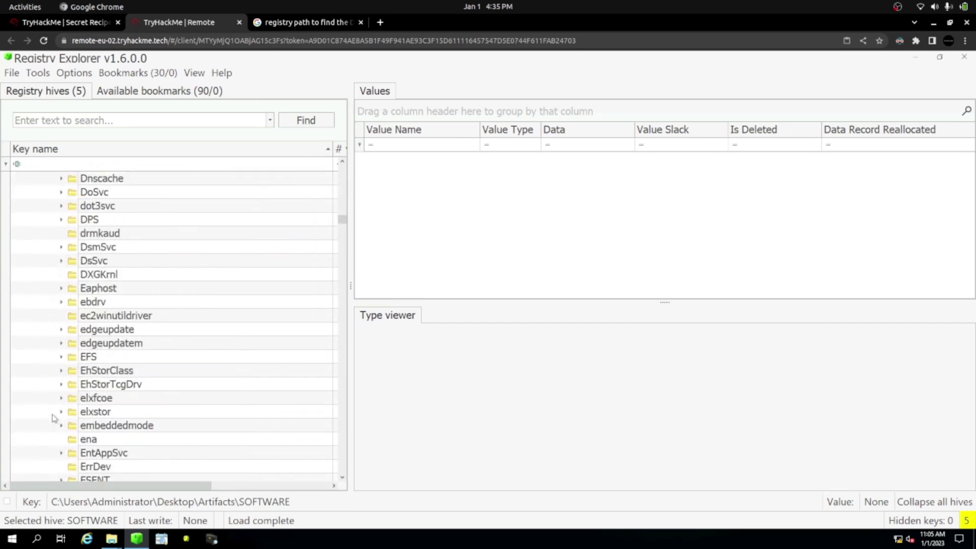
pyautogui.scroll(-5, 54, 418)
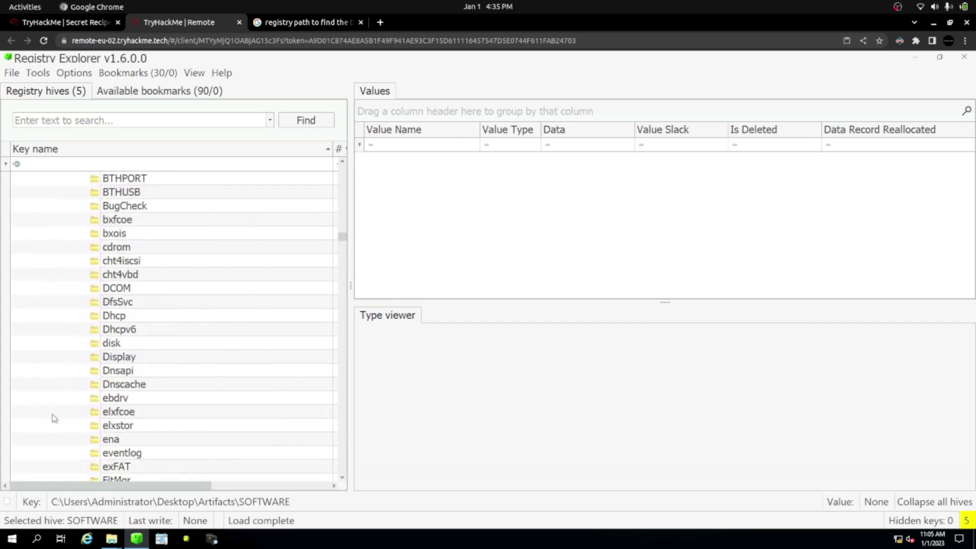
pyautogui.scroll(12, 54, 417)
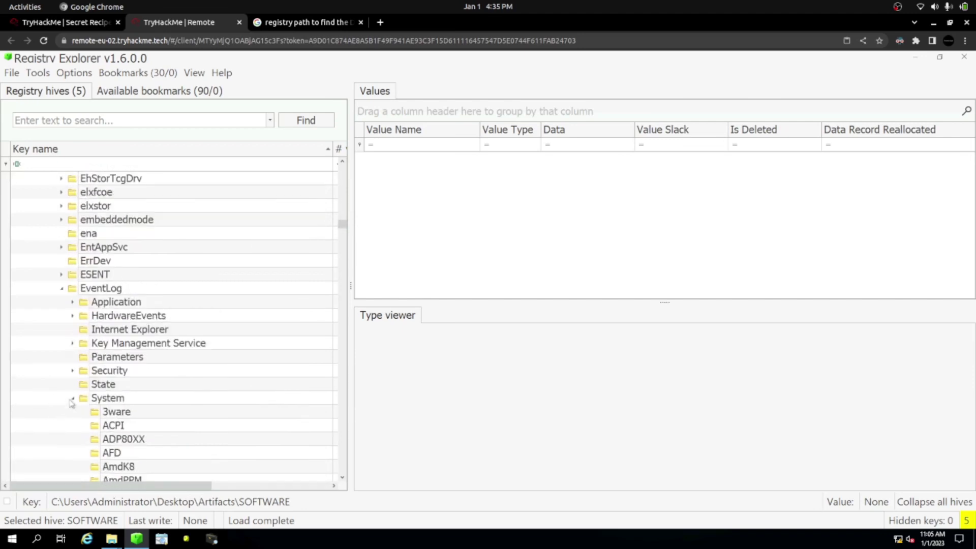
pyautogui.click(72, 399)
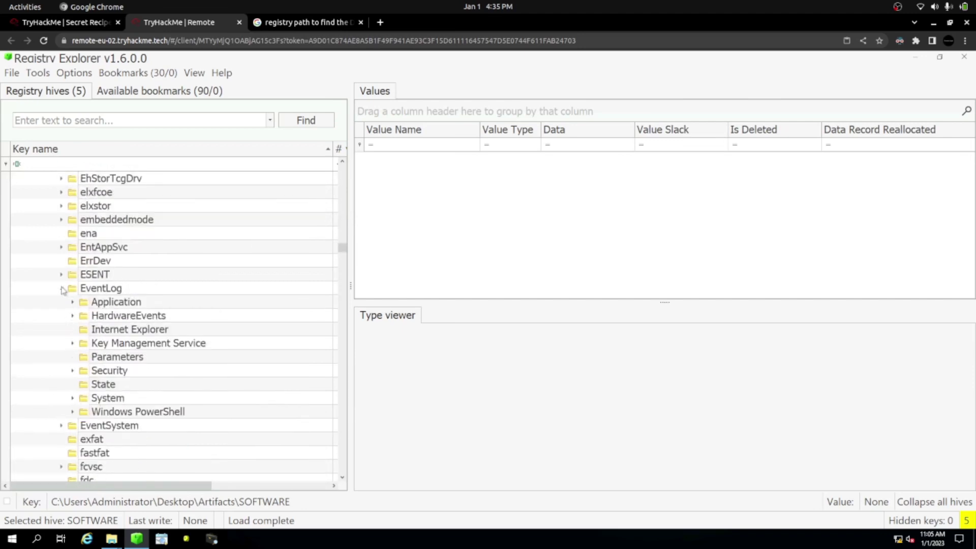
pyautogui.click(62, 289)
# Find the Tcpip key under ControlSet001\Services, expand it and display its values.
pyautogui.scroll(-1, 82, 350)
pyautogui.scroll(-5, 82, 351)
pyautogui.scroll(-15, 82, 351)
pyautogui.scroll(-15, 82, 351)
pyautogui.scroll(-15, 82, 351)
pyautogui.scroll(-15, 82, 351)
pyautogui.scroll(-15, 82, 351)
pyautogui.scroll(-10, 82, 351)
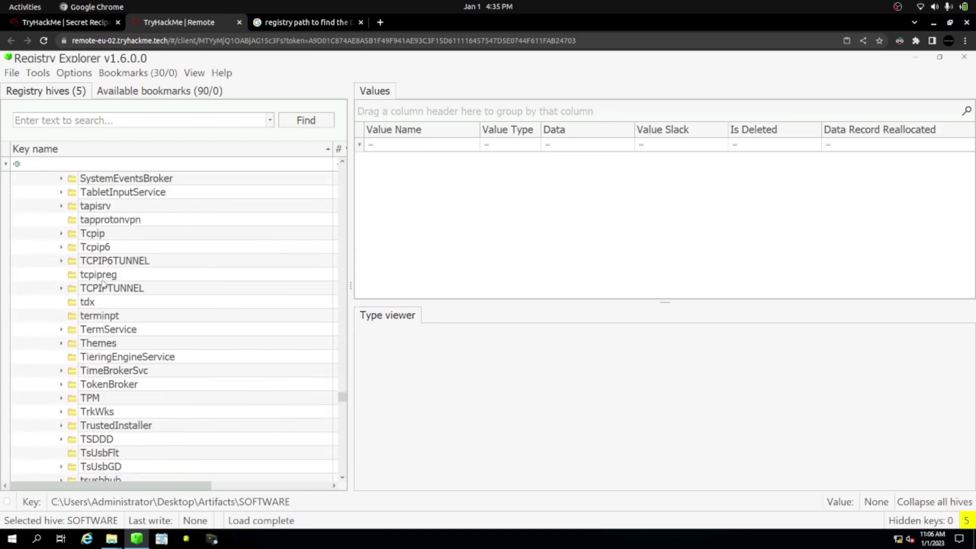
pyautogui.click(61, 234)
pyautogui.click(89, 235)
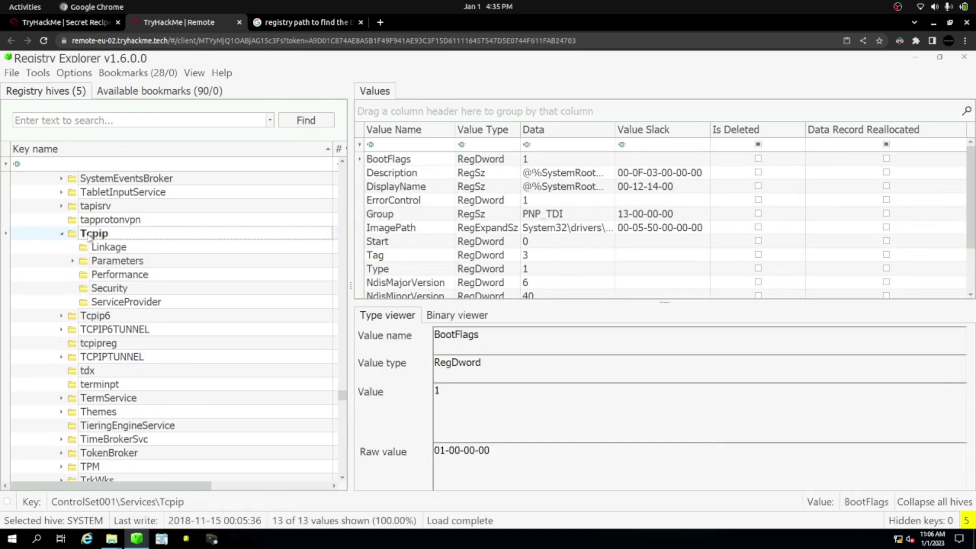
# Examine the values of Tcpip's Linkage and Parameters subkeys, including the NV Hostname and DhcpNameServer data.
pyautogui.click(102, 247)
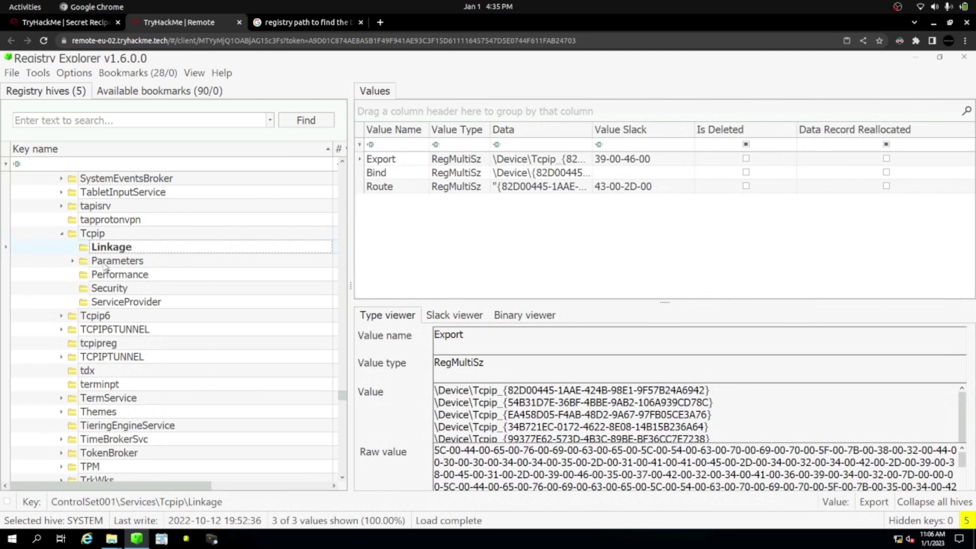
pyautogui.click(105, 265)
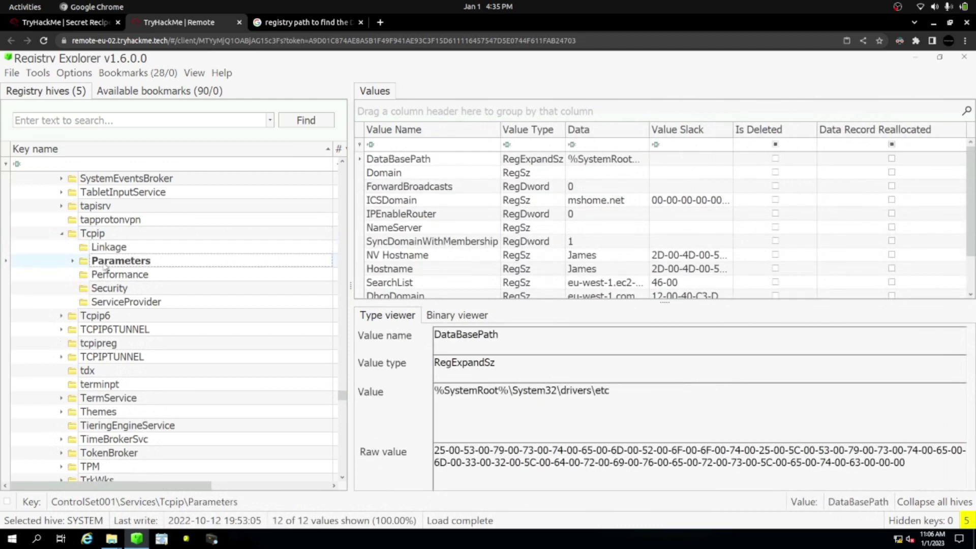
pyautogui.click(588, 255)
pyautogui.scroll(-2, 588, 257)
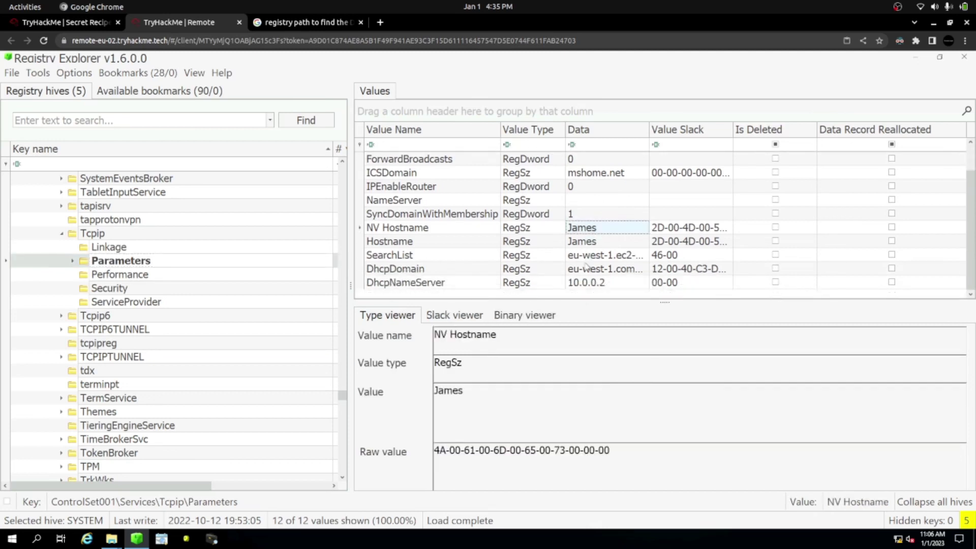
pyautogui.click(587, 285)
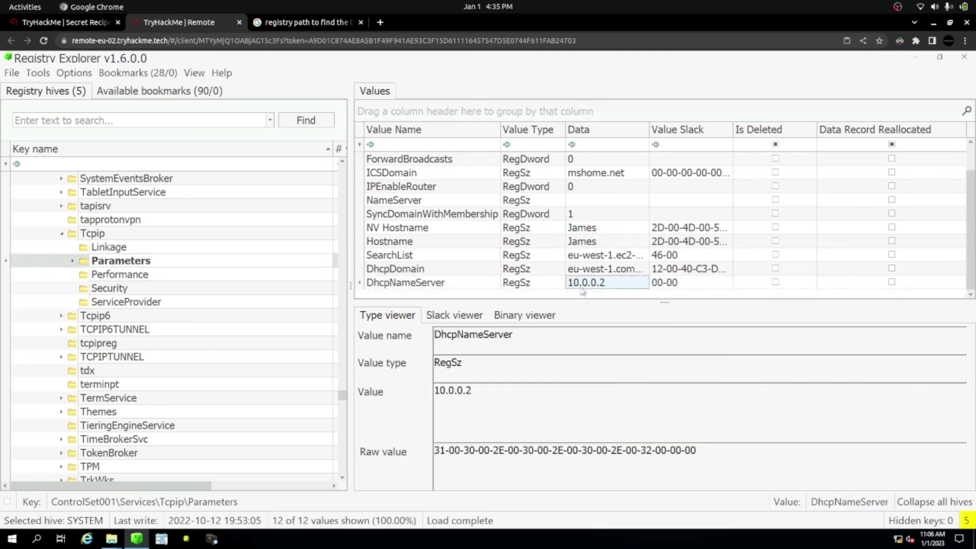
# Check Tcpip's Performance, Security and ServiceProvider subkeys and the separate tcpipreg key for a DHCP-assigned address.
pyautogui.click(115, 288)
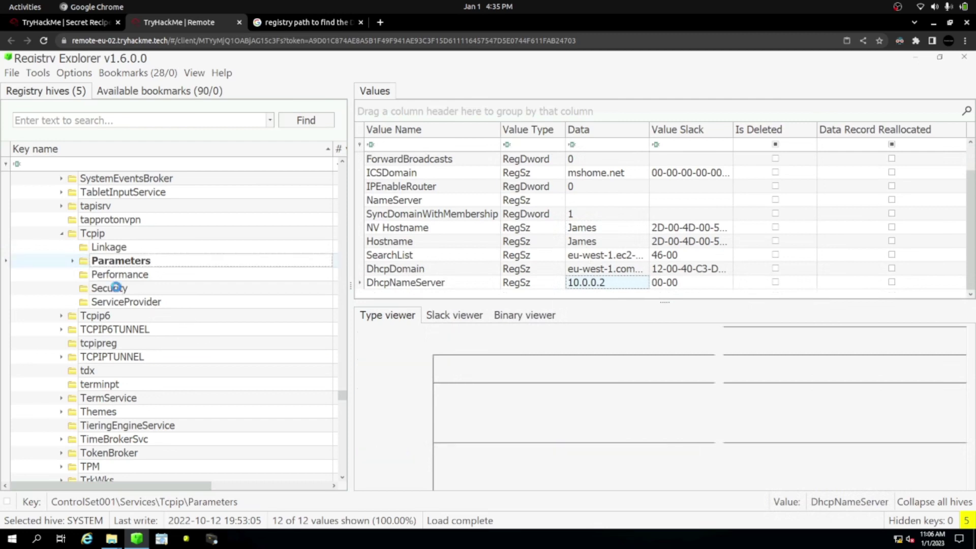
pyautogui.press('Down')
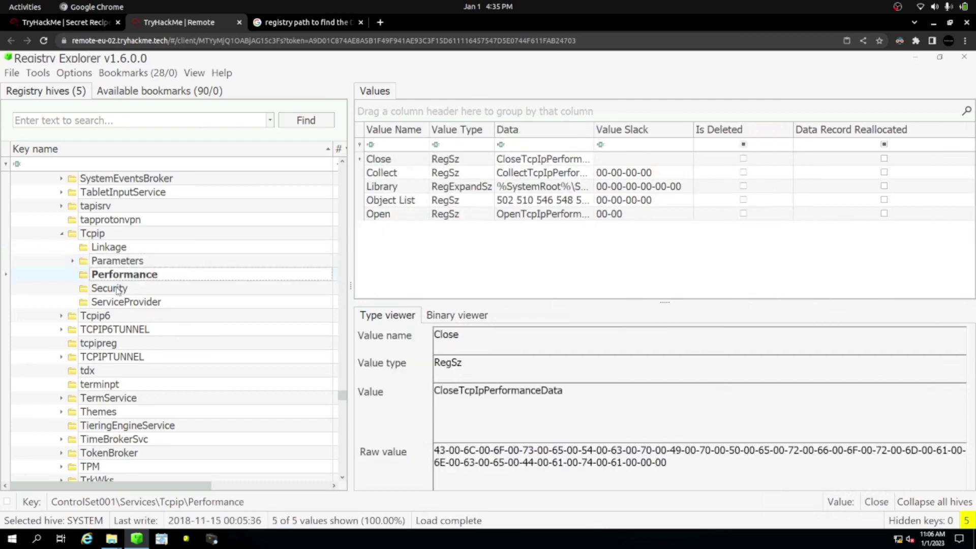
pyautogui.press('Down')
pyautogui.click(120, 303)
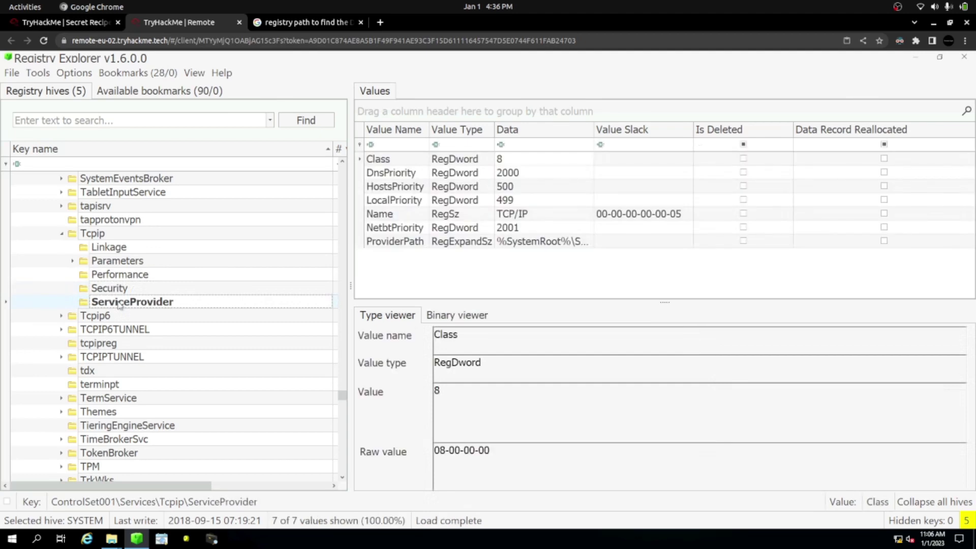
pyautogui.scroll(-2, 120, 304)
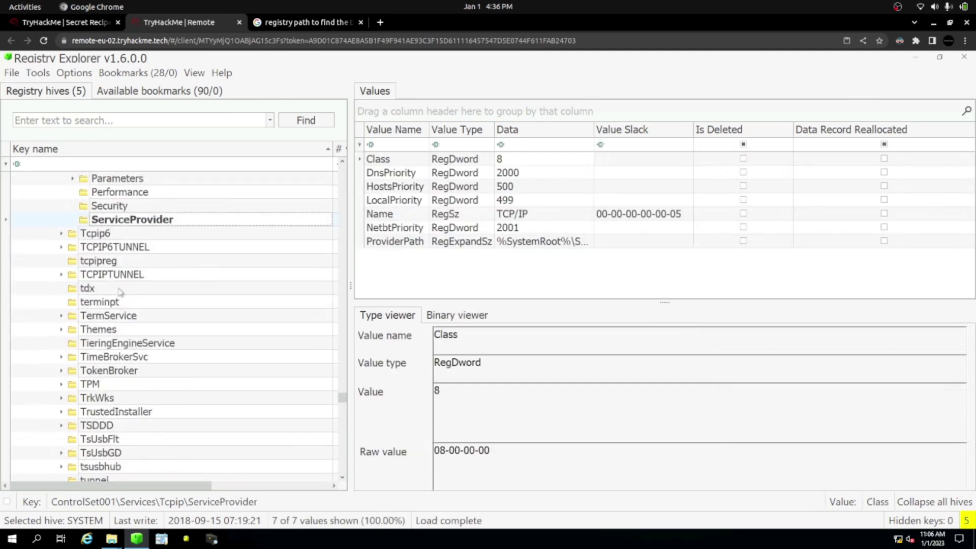
pyautogui.click(105, 262)
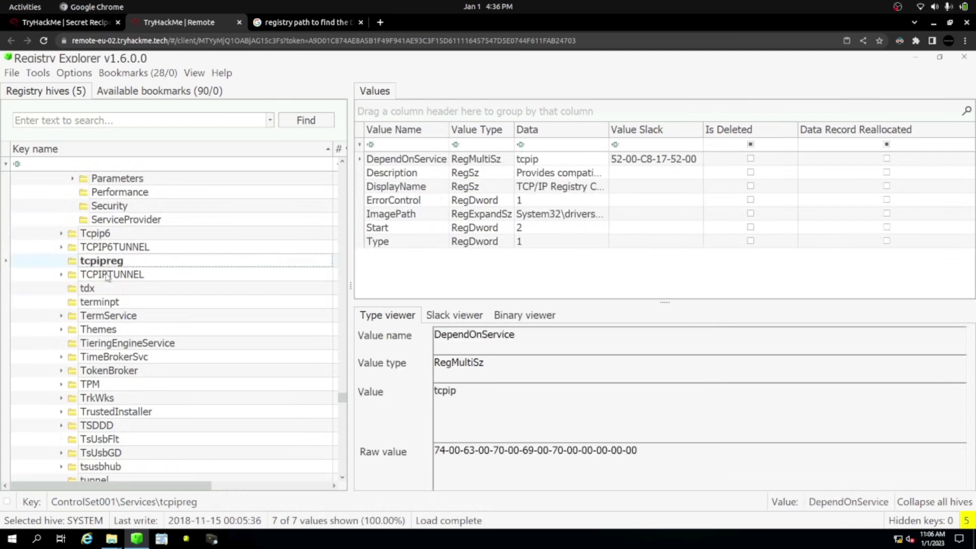
# Return to the Google results and highlight the Tcpip\Parameters\Interfaces portion of the registry path in the expanded answer.
pyautogui.click(287, 22)
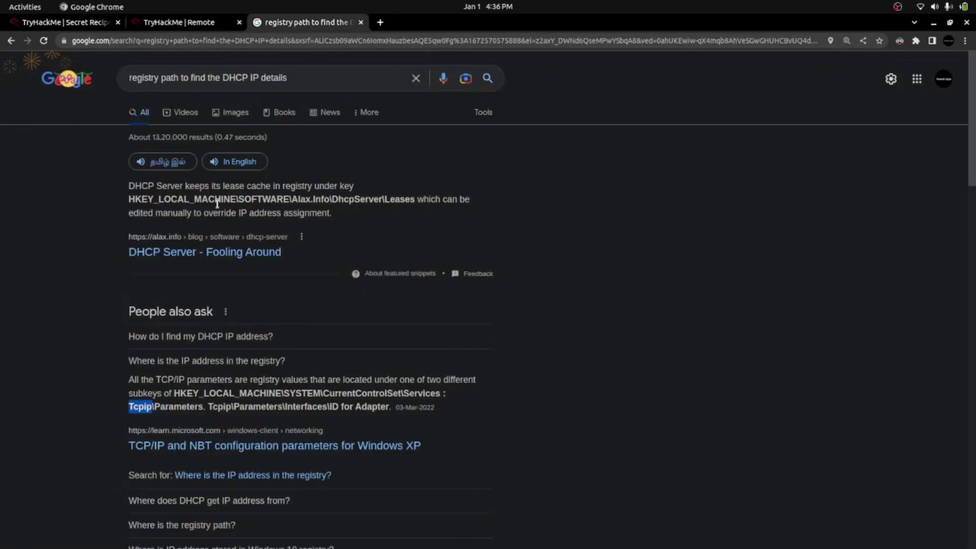
pyautogui.moveTo(269, 393); pyautogui.dragTo(386, 392)
pyautogui.moveTo(137, 407); pyautogui.dragTo(336, 405)
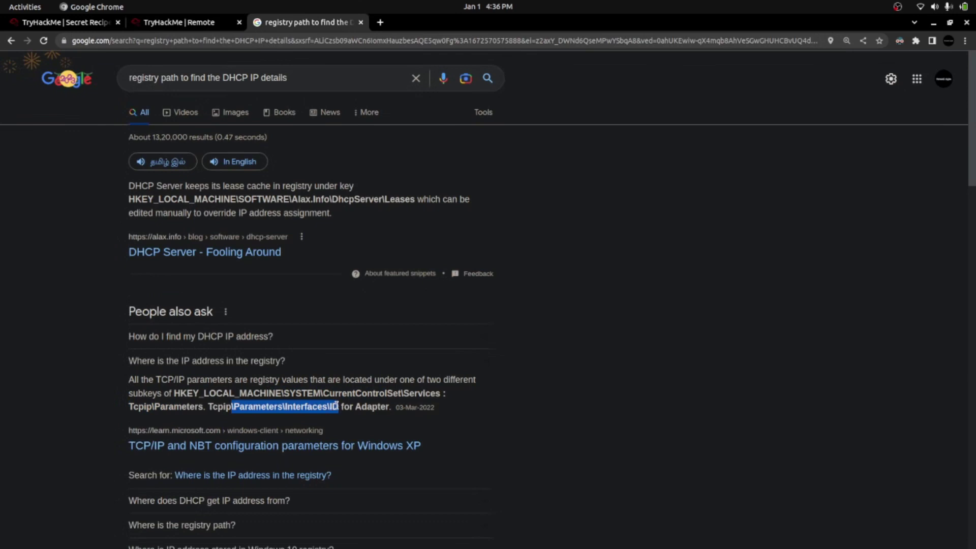
pyautogui.moveTo(206, 406); pyautogui.dragTo(246, 405)
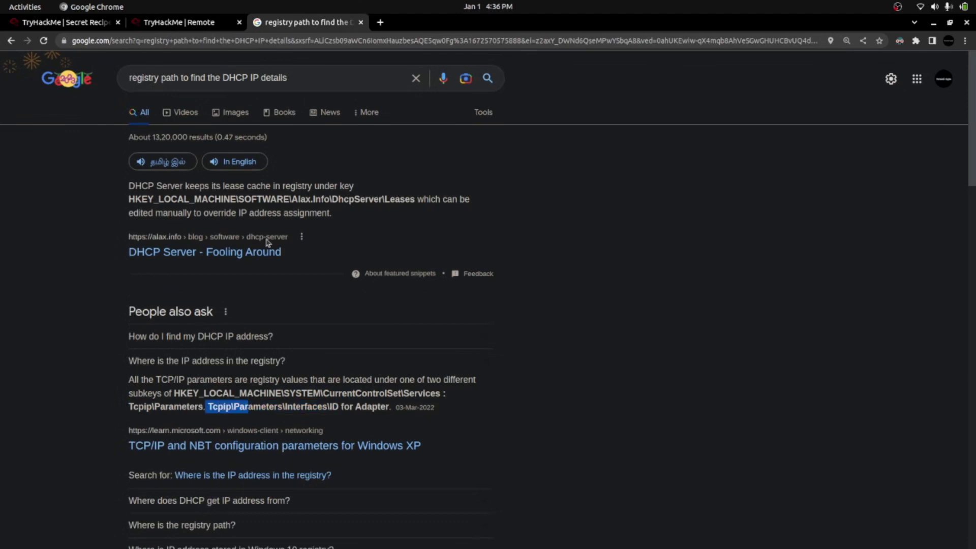
# Search Google for "registry path to find the DHCP assigned IP details" and expand the question "Where is DHCP in registry?".
pyautogui.doubleClick(171, 77)
pyautogui.doubleClick(247, 77)
pyautogui.click(254, 77)
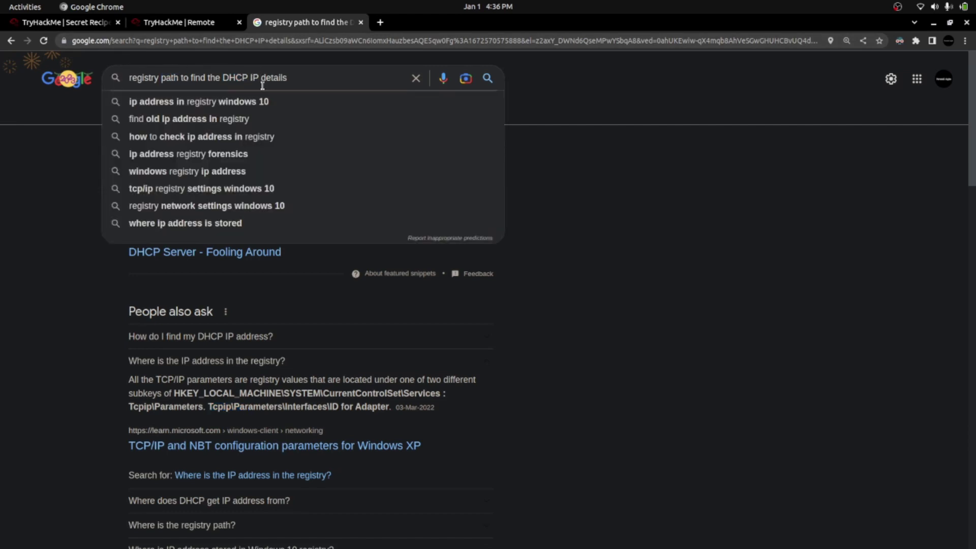
pyautogui.write('assigned')
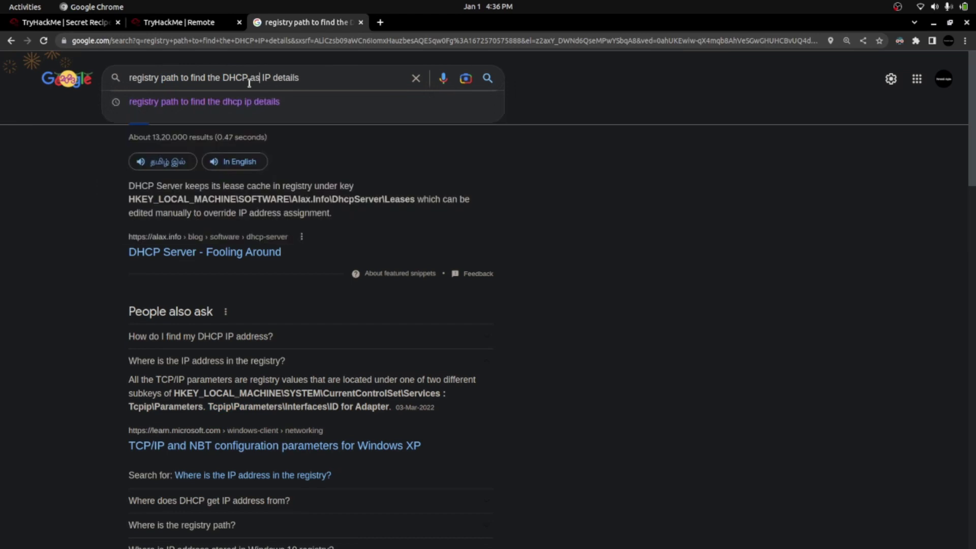
pyautogui.press('Return')
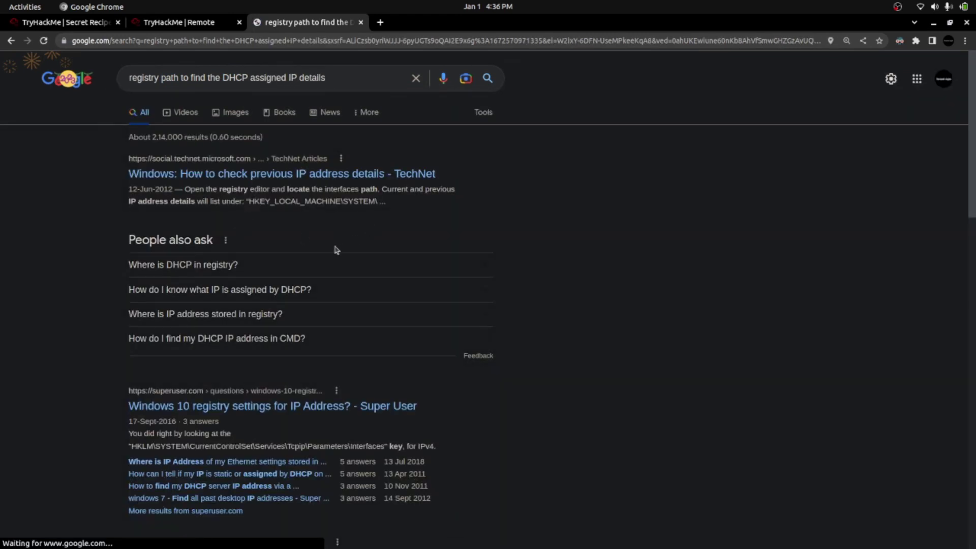
pyautogui.click(213, 269)
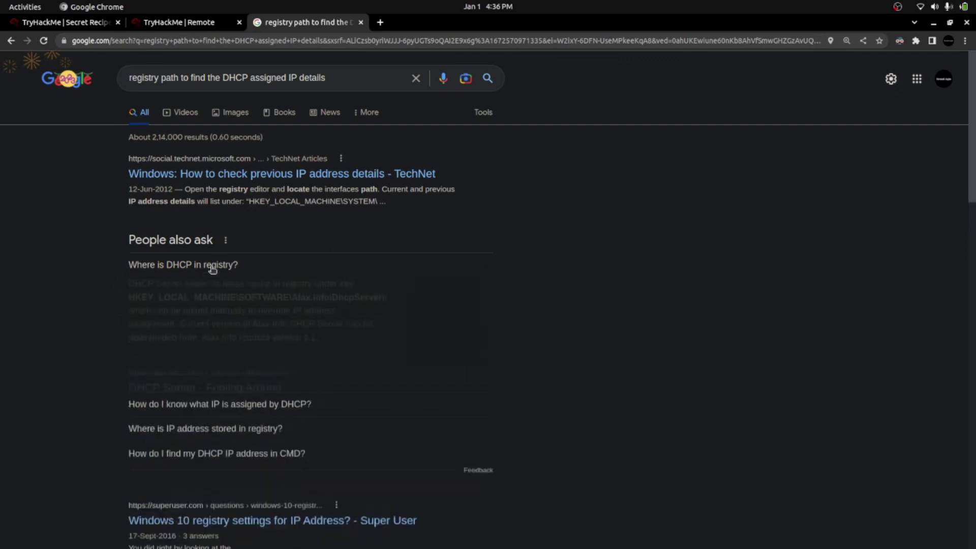
# Check related Google questions, including "How do I know what IP is assigned by DHCP?" and "Where is HKEY_LOCAL_MACHINE located?".
pyautogui.click(213, 268)
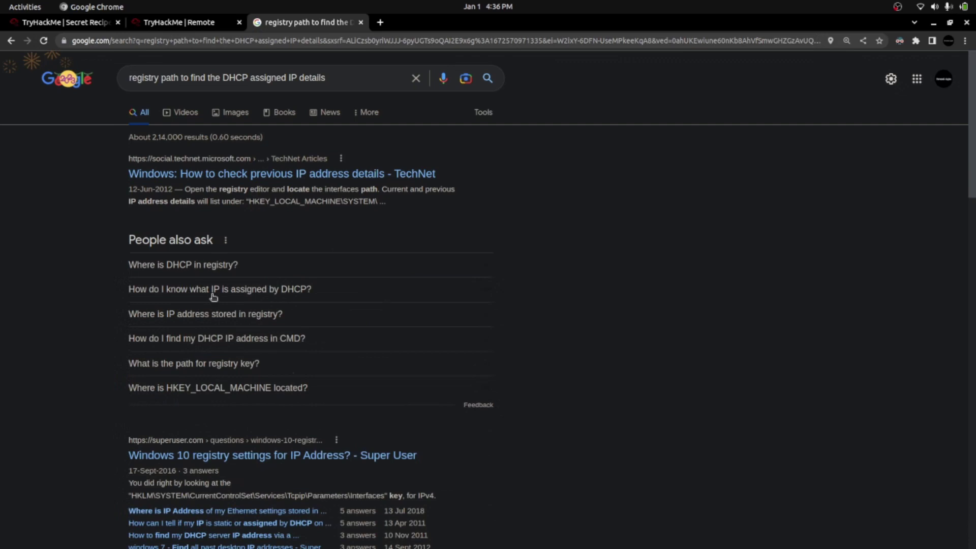
pyautogui.click(213, 295)
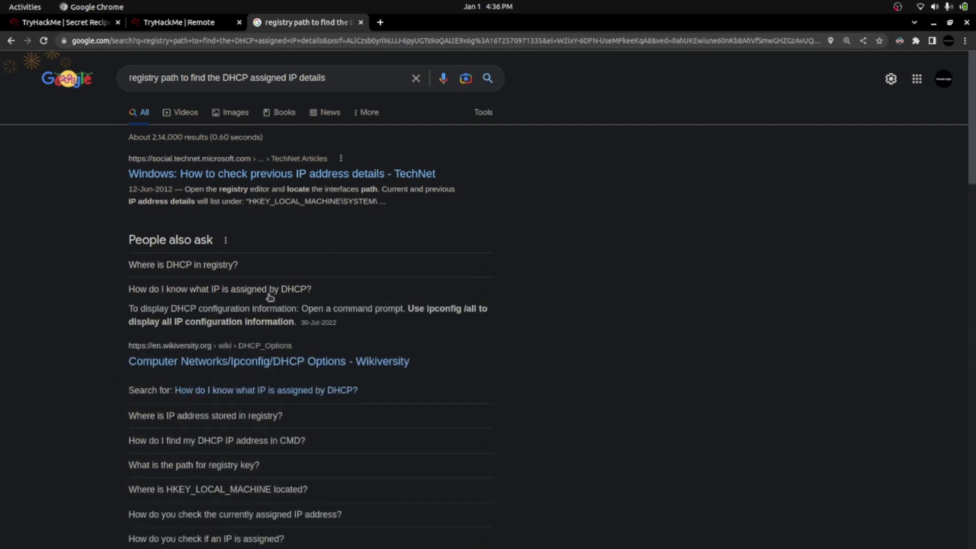
pyautogui.click(245, 289)
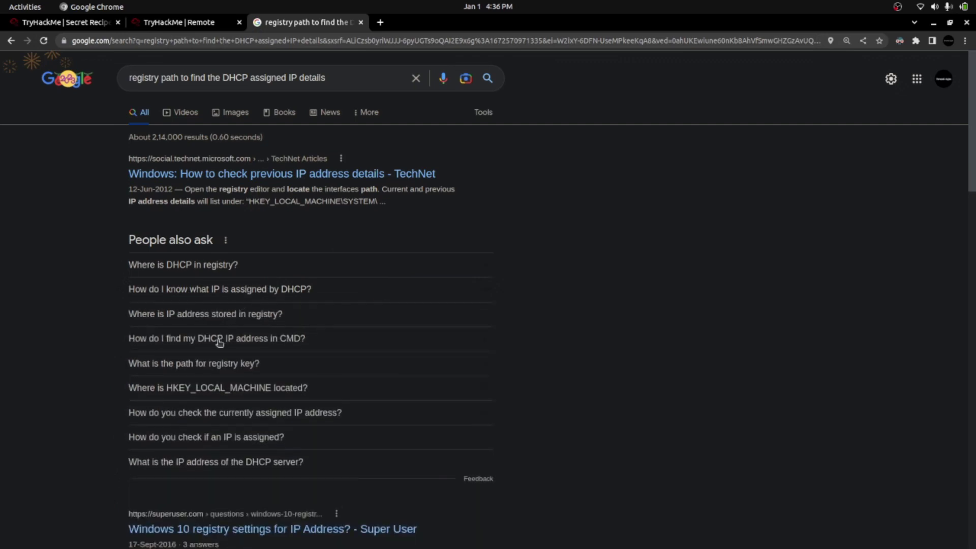
pyautogui.click(232, 391)
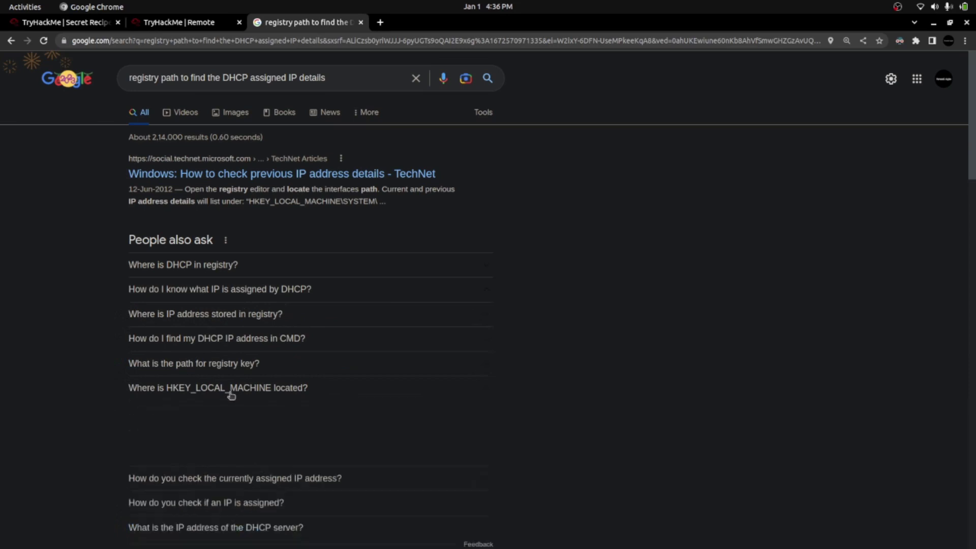
pyautogui.scroll(-6, 222, 420)
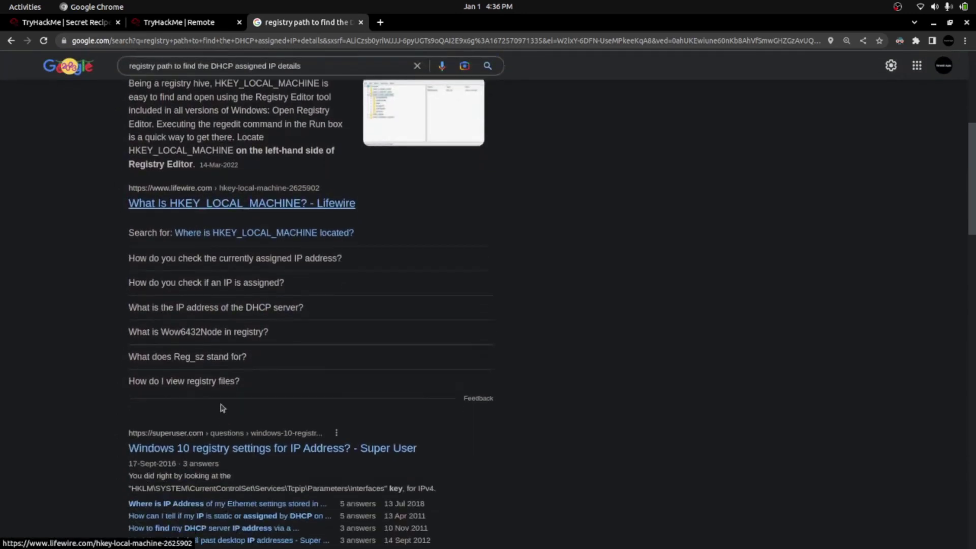
pyautogui.click(207, 307)
# Switch to Registry Explorer and search the loaded hives for "172.".
pyautogui.click(162, 22)
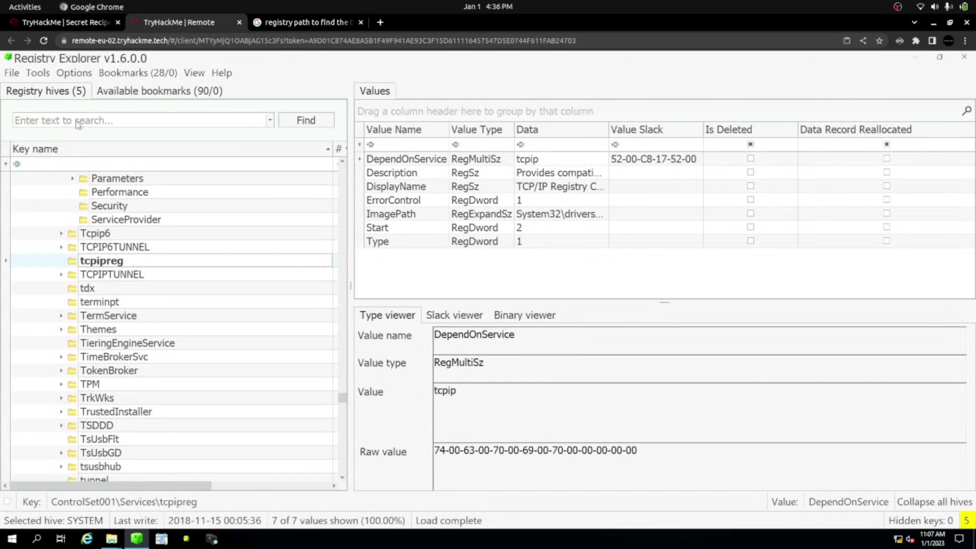
pyautogui.write('172.')
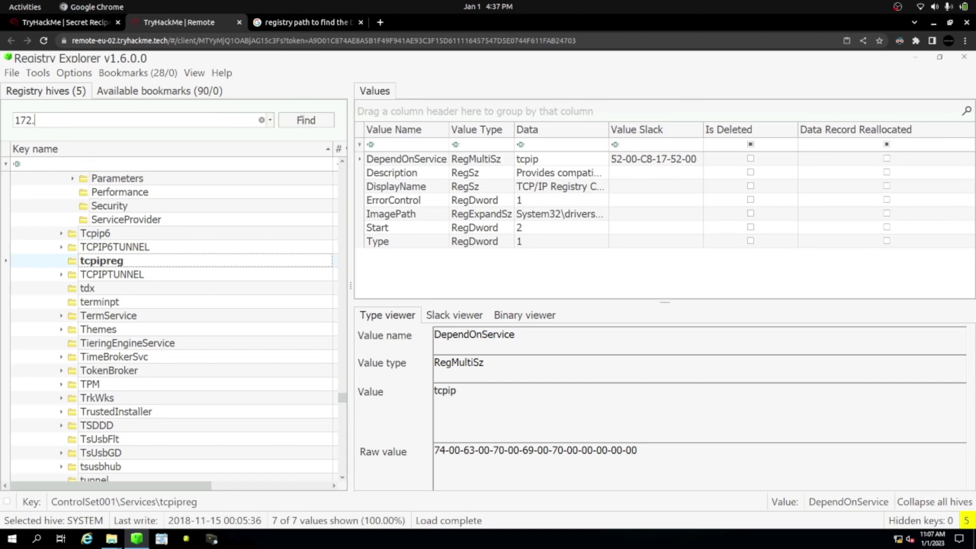
pyautogui.click(274, 20)
pyautogui.click(185, 23)
# Return to the Secret Recipe room and read the question asking for the name of the accessed secret coffee recipe file.
pyautogui.click(66, 22)
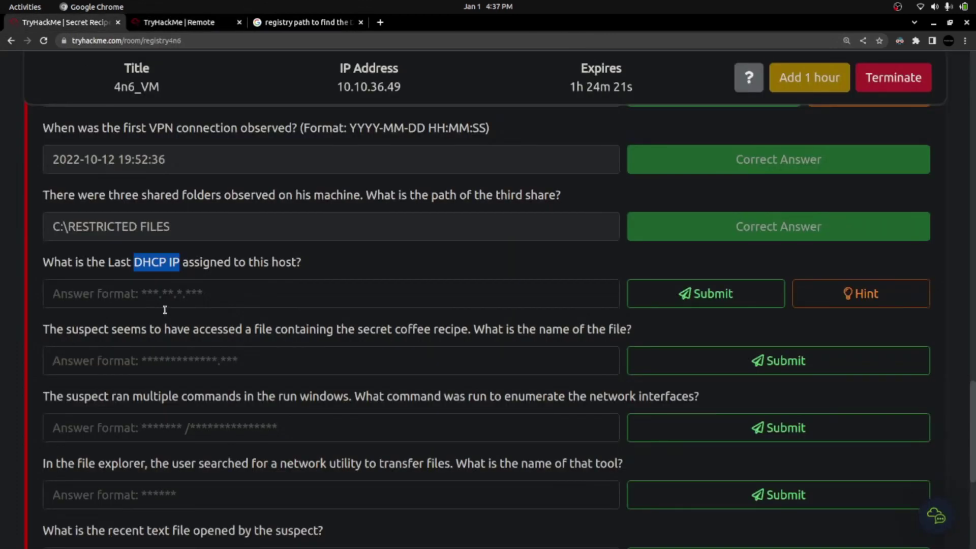
pyautogui.click(47, 327)
pyautogui.moveTo(46, 328); pyautogui.dragTo(468, 329)
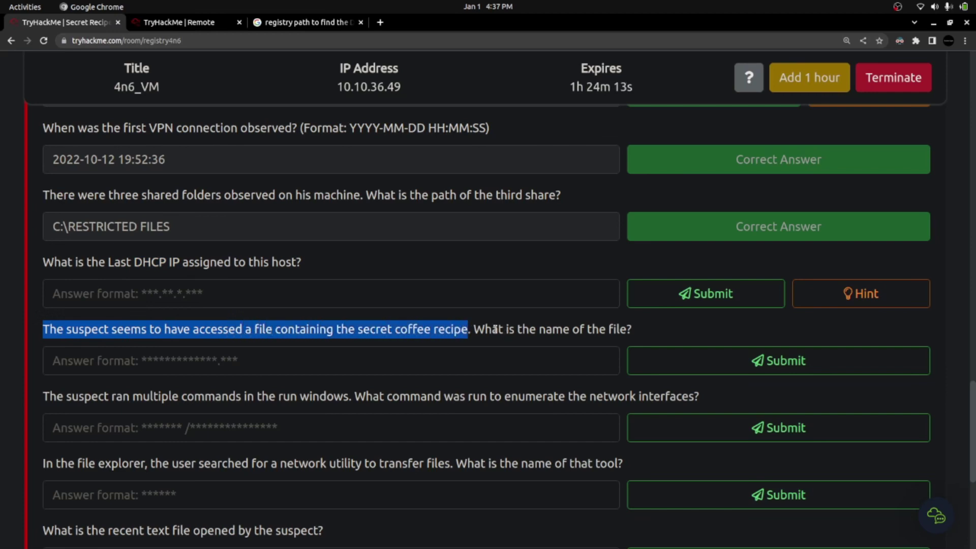
pyautogui.click(481, 329)
pyautogui.moveTo(474, 329); pyautogui.dragTo(632, 329)
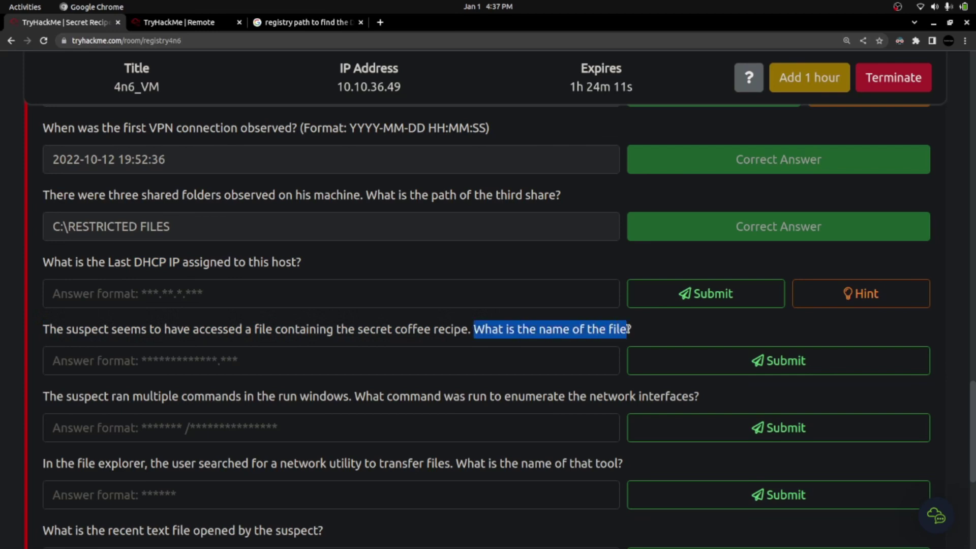
pyautogui.moveTo(43, 330); pyautogui.dragTo(254, 330)
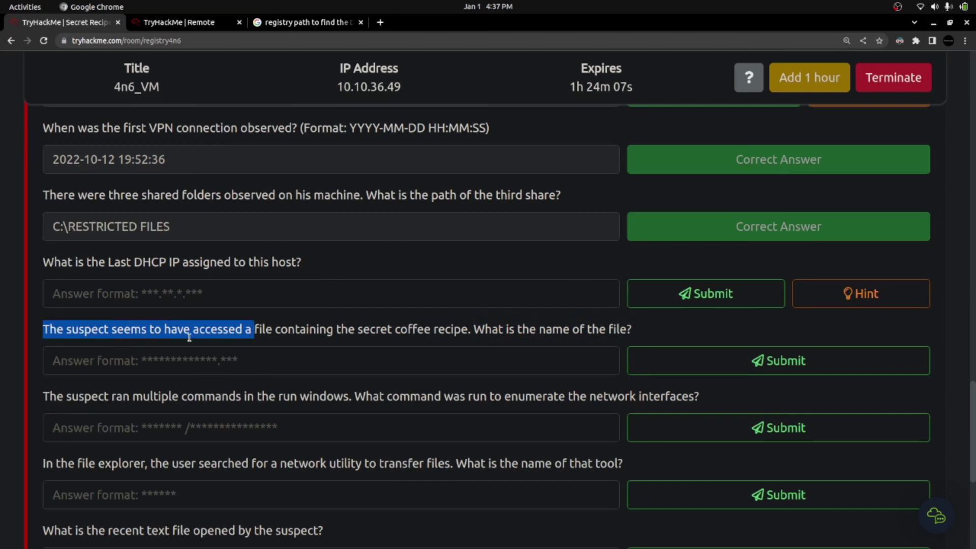
pyautogui.doubleClick(76, 331)
pyautogui.doubleClick(126, 330)
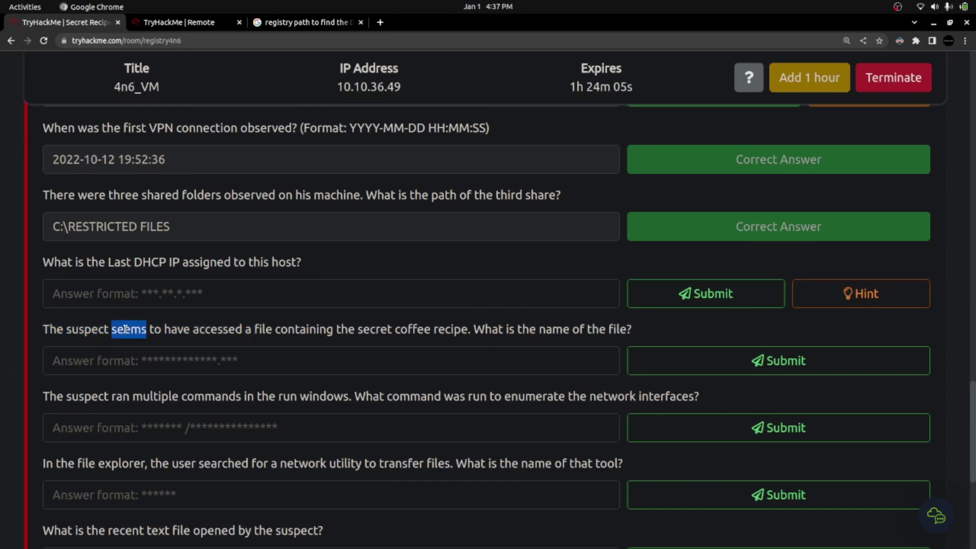
pyautogui.doubleClick(184, 330)
pyautogui.moveTo(243, 330); pyautogui.dragTo(637, 331)
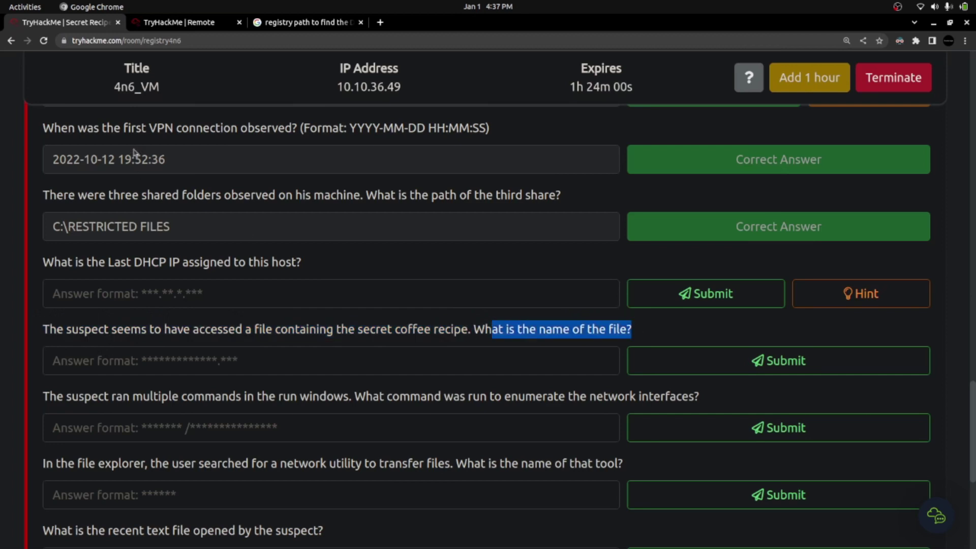
# Return to Registry Explorer, clear the "172." search and collapse the SYSTEM hive.
pyautogui.click(176, 25)
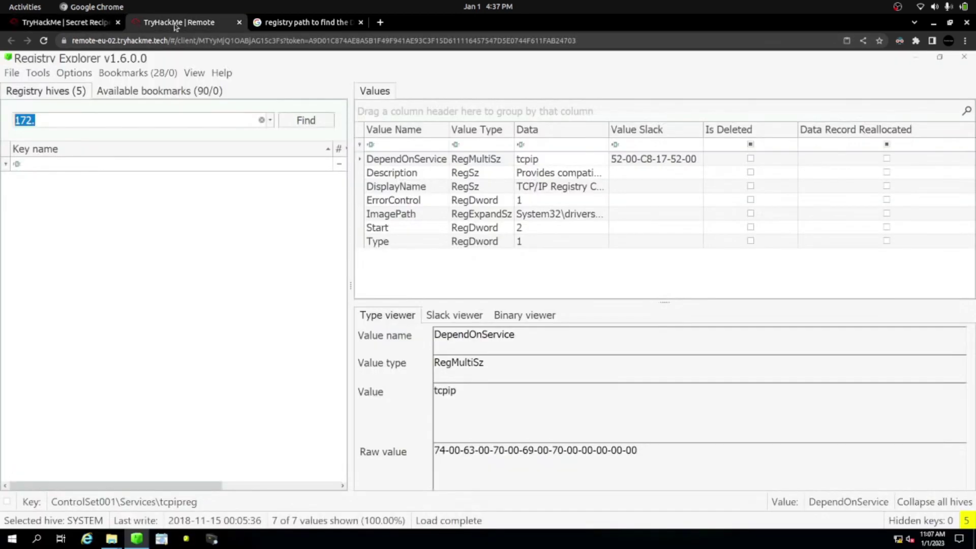
pyautogui.click(42, 164)
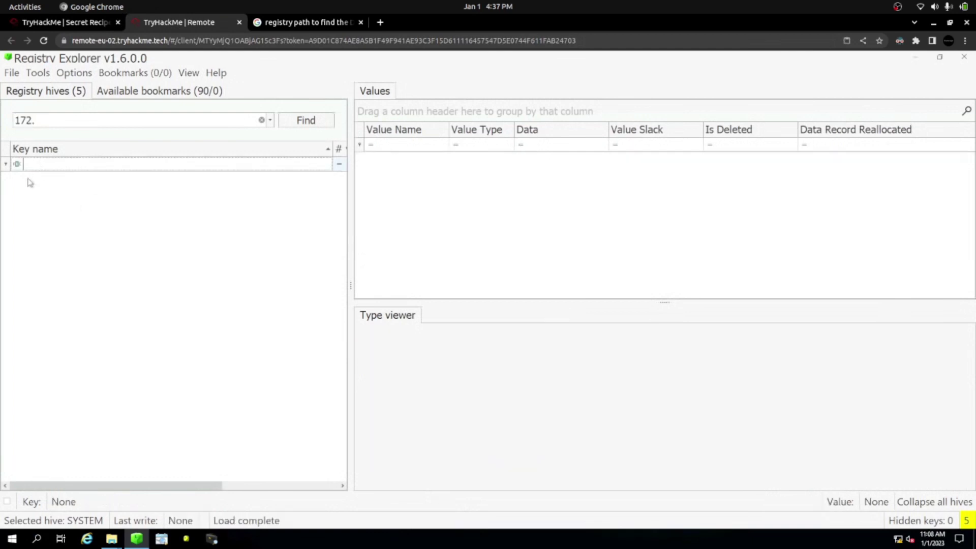
pyautogui.click(63, 120)
pyautogui.press('End')
pyautogui.click(261, 120)
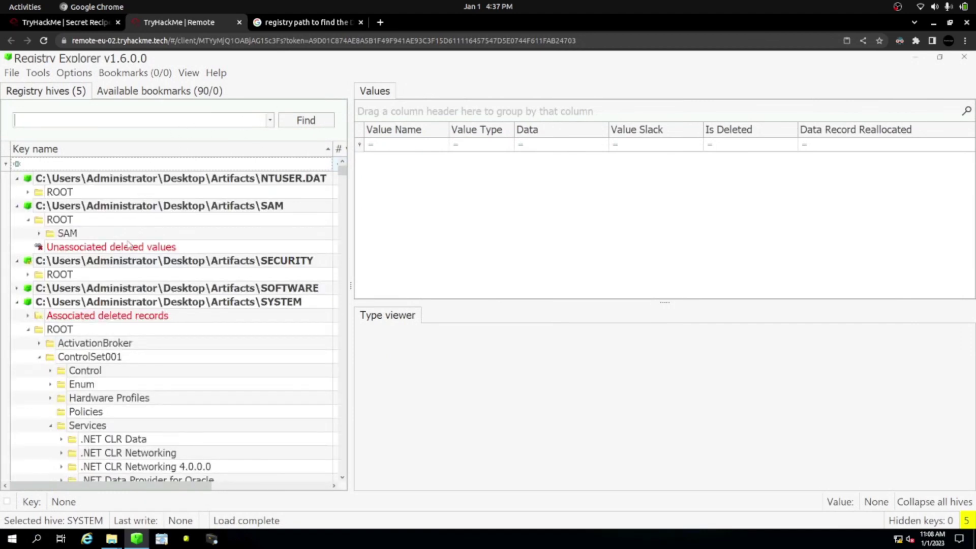
pyautogui.scroll(-4, 122, 254)
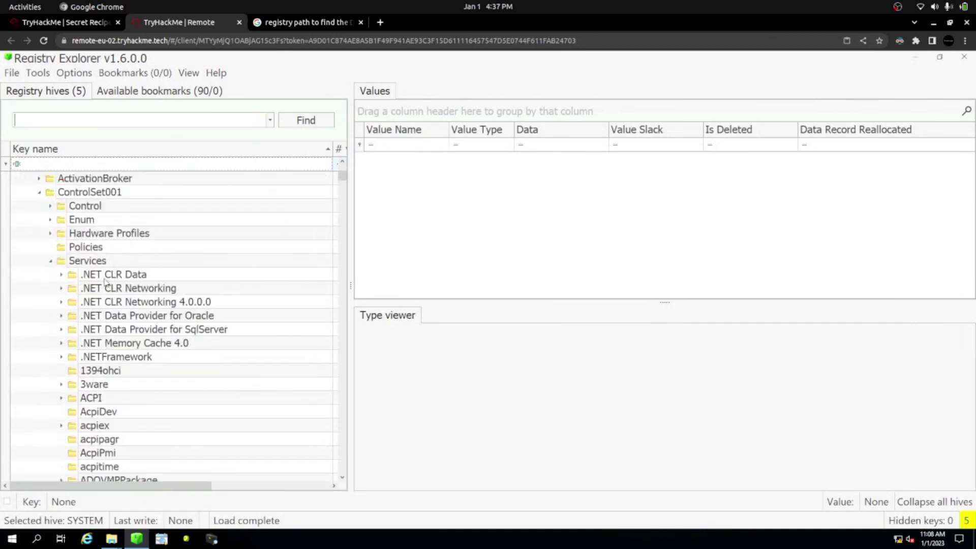
pyautogui.scroll(4, 105, 281)
pyautogui.click(17, 303)
# Return to Google and change the query to "registry path to find the ip details of a machine", then run it.
pyautogui.click(266, 22)
pyautogui.scroll(5, 212, 79)
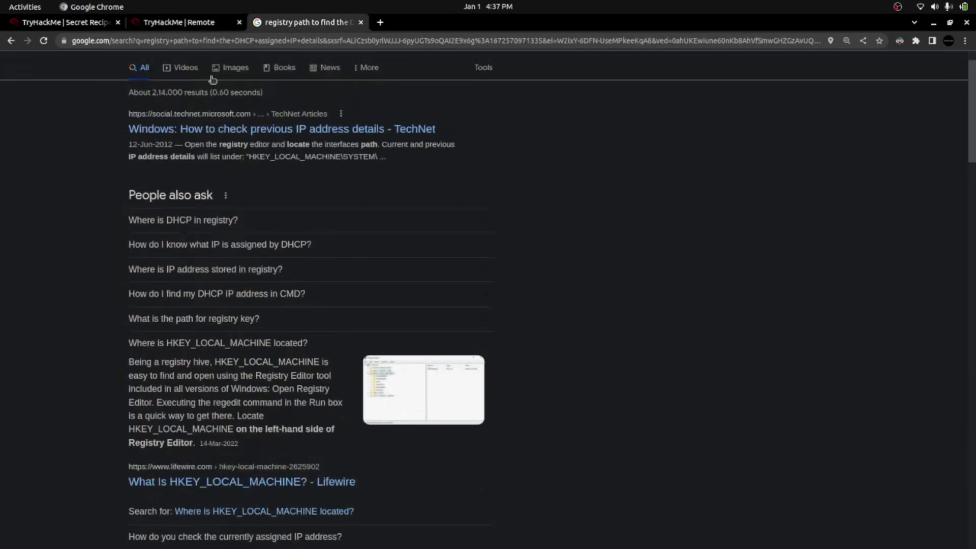
pyautogui.scroll(1, 212, 79)
pyautogui.doubleClick(141, 79)
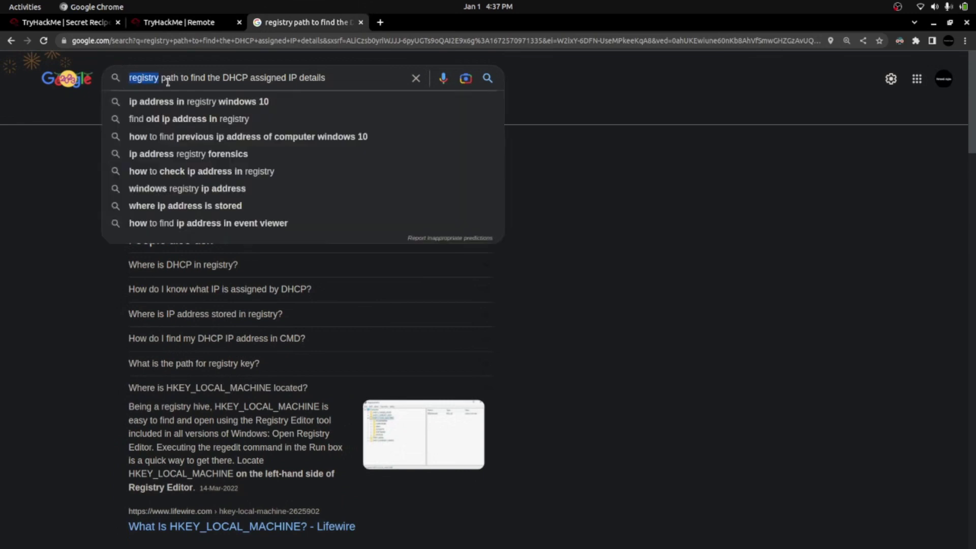
pyautogui.doubleClick(165, 80)
pyautogui.doubleClick(198, 77)
pyautogui.click(234, 77)
pyautogui.moveTo(223, 78); pyautogui.dragTo(328, 77)
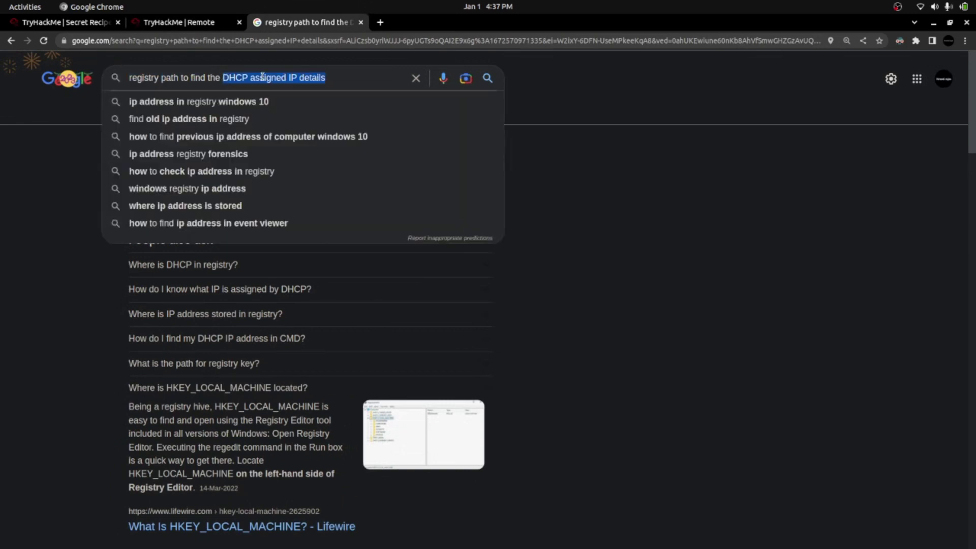
pyautogui.write('IP details of a machine')
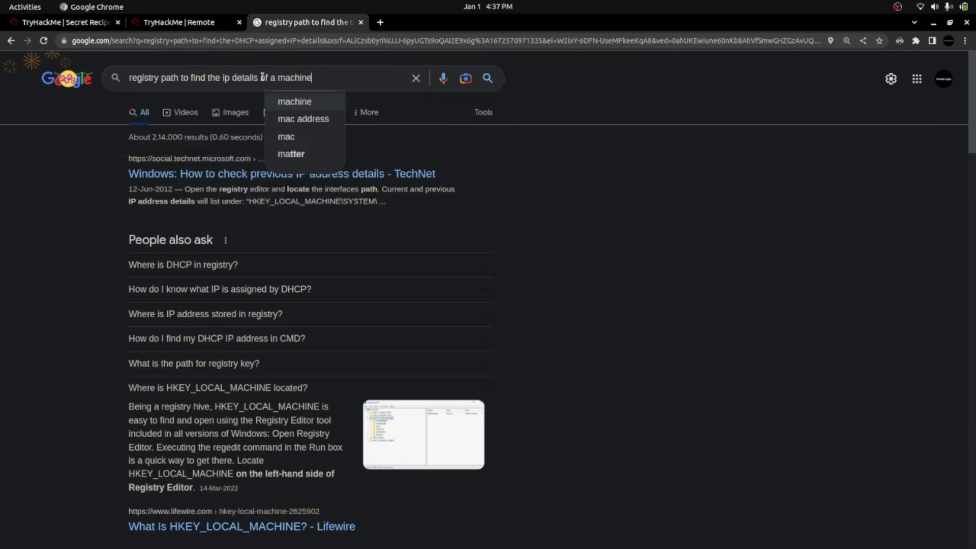
pyautogui.press('Return')
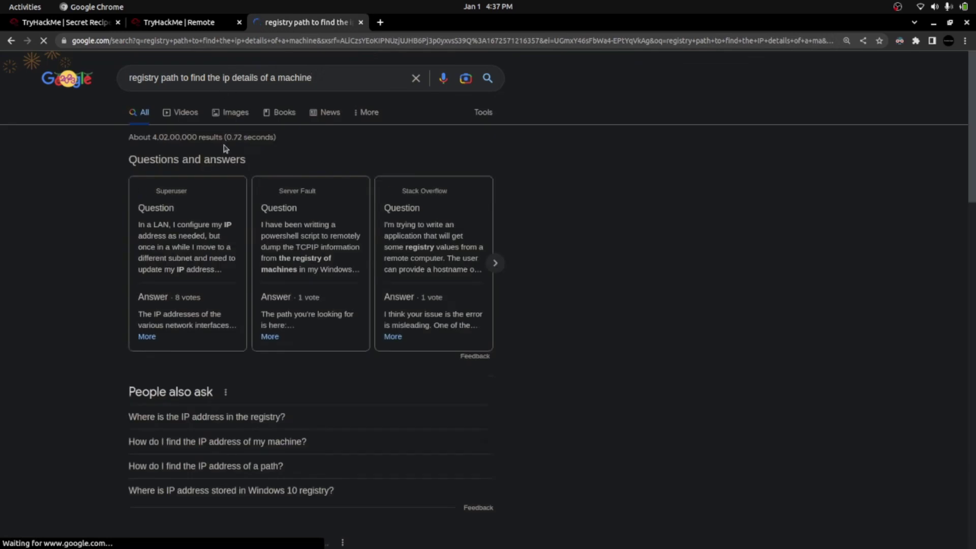
# Expand "Where is the IP address in the registry?" and highlight parts of the SYSTEM\CurrentControlSet\Services Tcpip path in the answer.
pyautogui.click(202, 417)
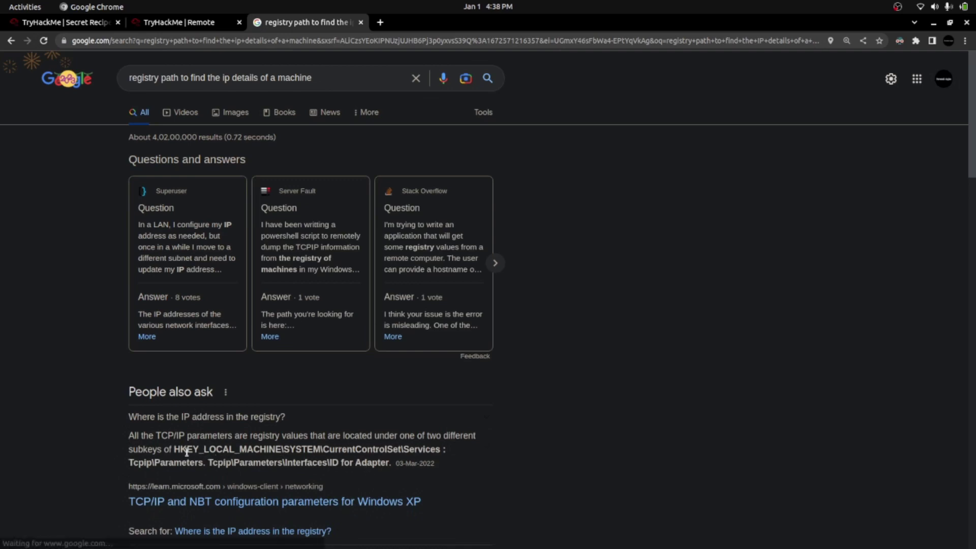
pyautogui.moveTo(172, 449); pyautogui.dragTo(370, 449)
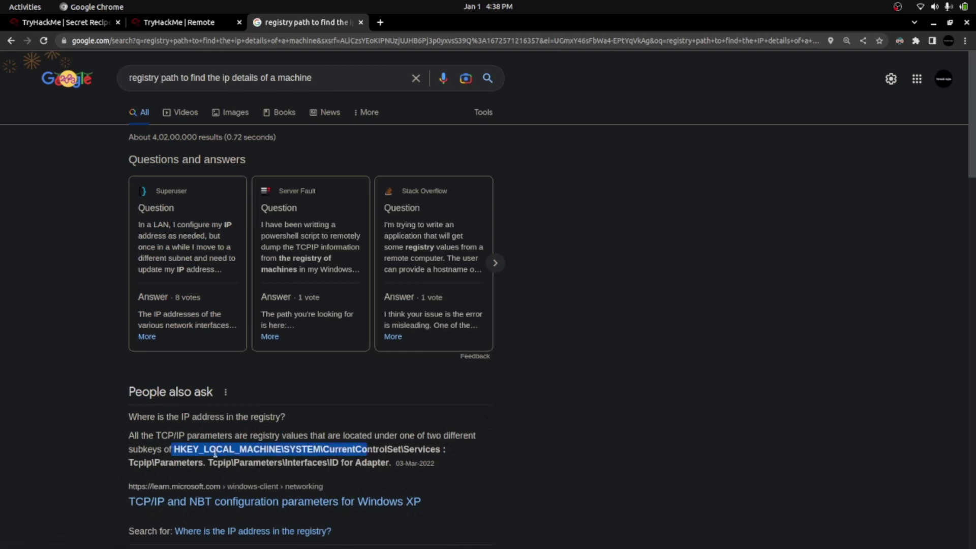
pyautogui.doubleClick(215, 453)
pyautogui.doubleClick(295, 450)
pyautogui.doubleClick(356, 450)
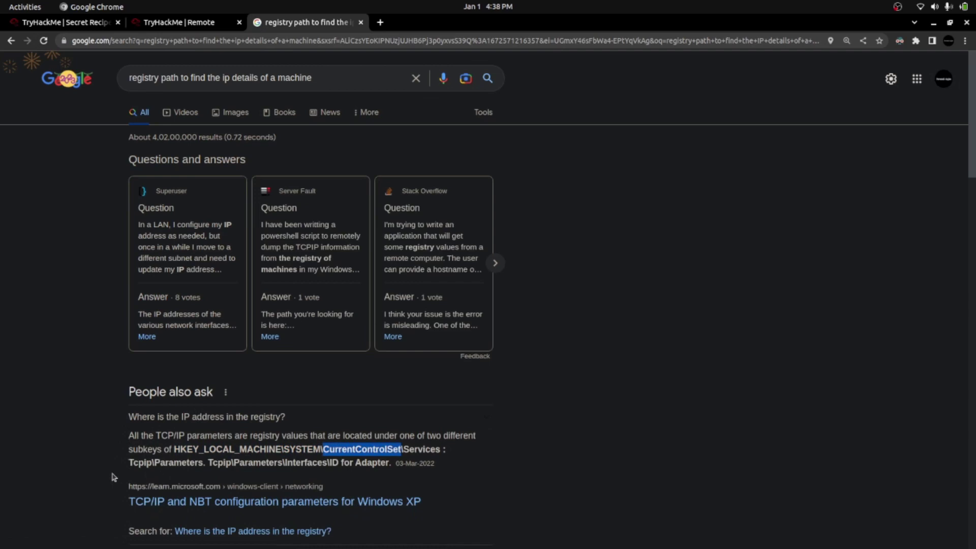
pyautogui.doubleClick(141, 463)
# In Registry Explorer, expand the SYSTEM hive, collapse ControlSet001, and open ControlSet002 with its Control subkey collapsed.
pyautogui.click(143, 24)
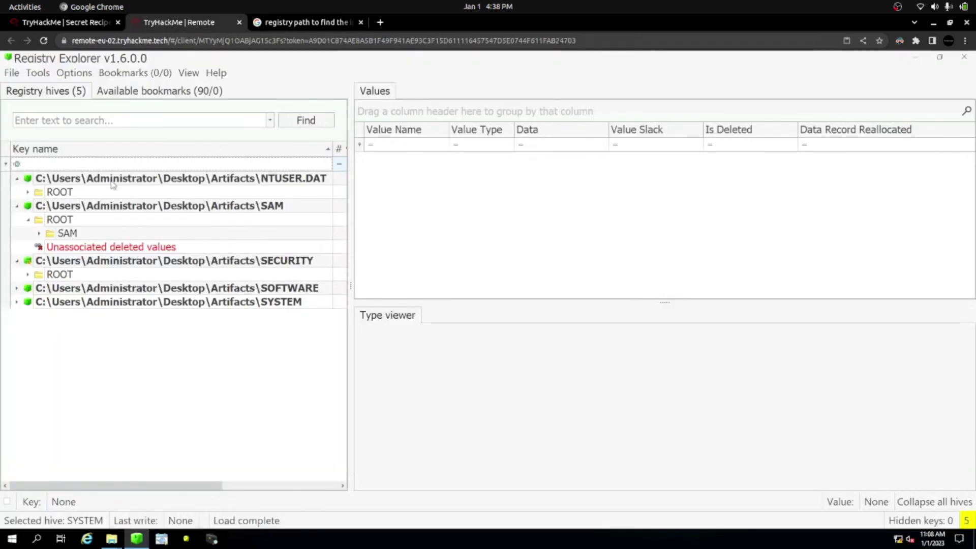
pyautogui.click(17, 303)
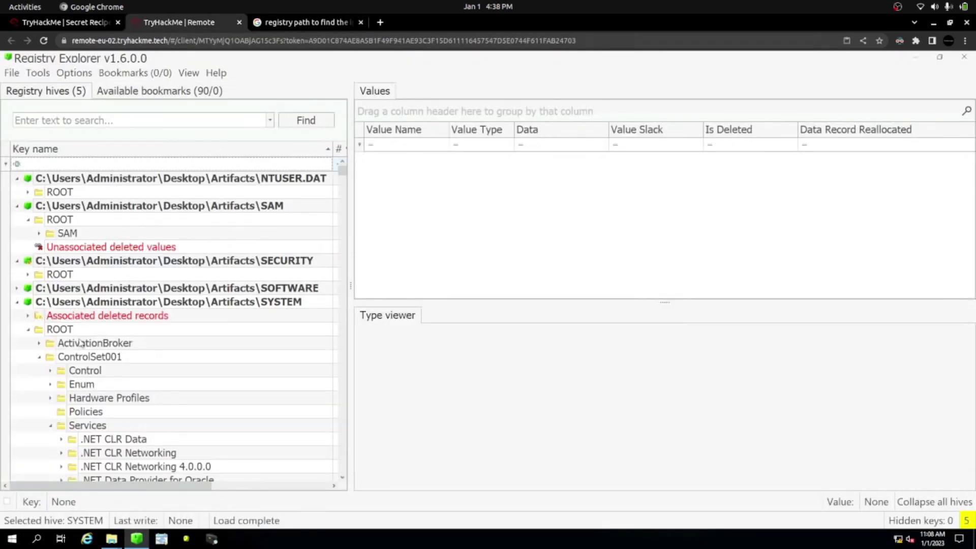
pyautogui.scroll(-1, 80, 342)
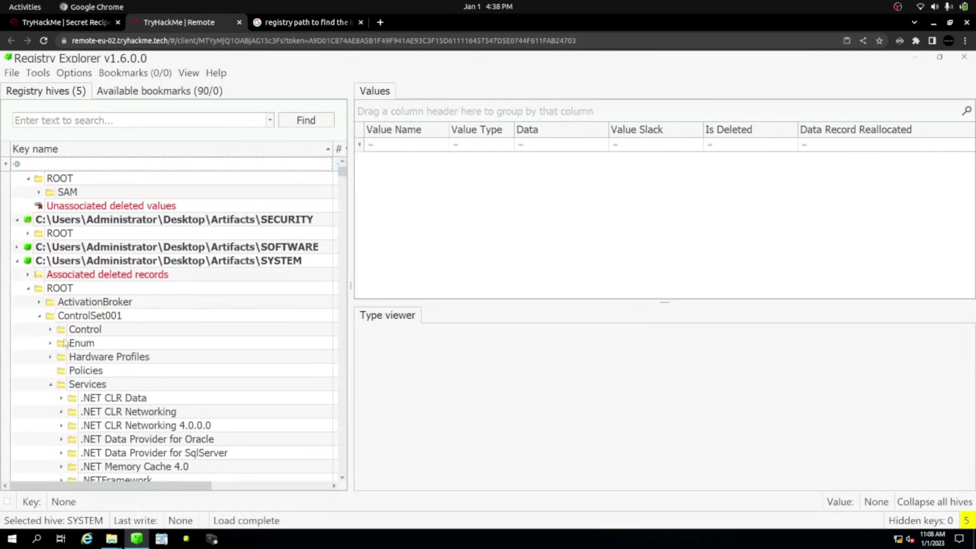
pyautogui.click(40, 317)
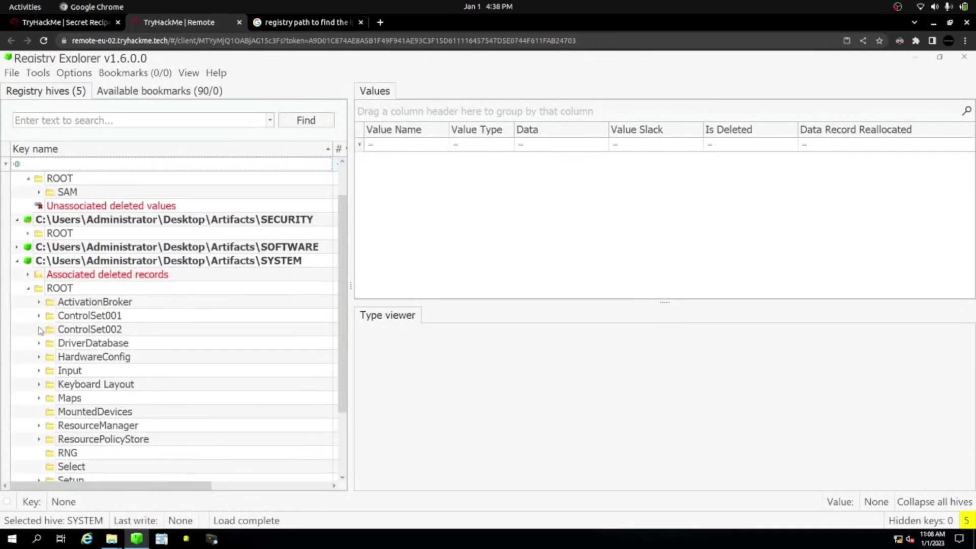
pyautogui.click(39, 330)
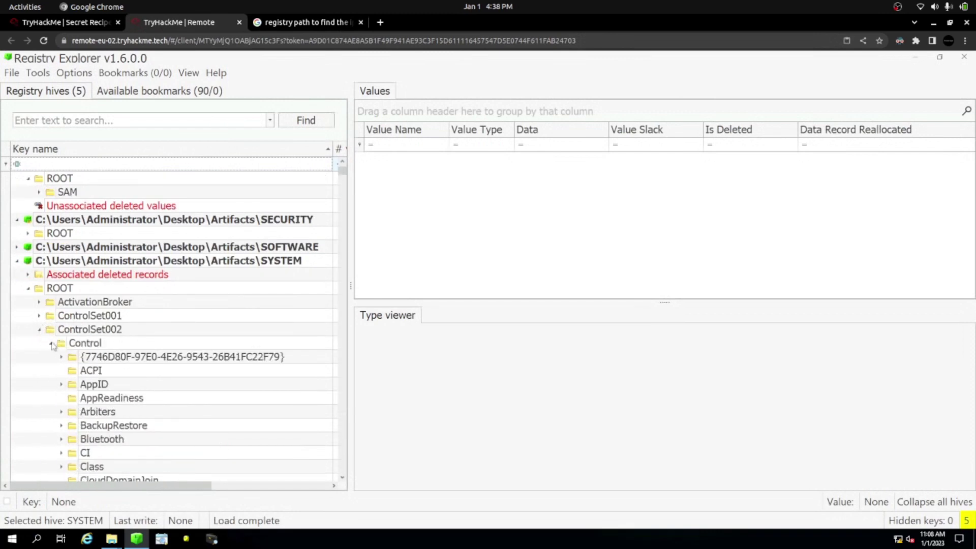
pyautogui.click(51, 344)
# Locate the Dhcp key under ControlSet002\Services in the SYSTEM hive and display its values.
pyautogui.scroll(-2, 52, 345)
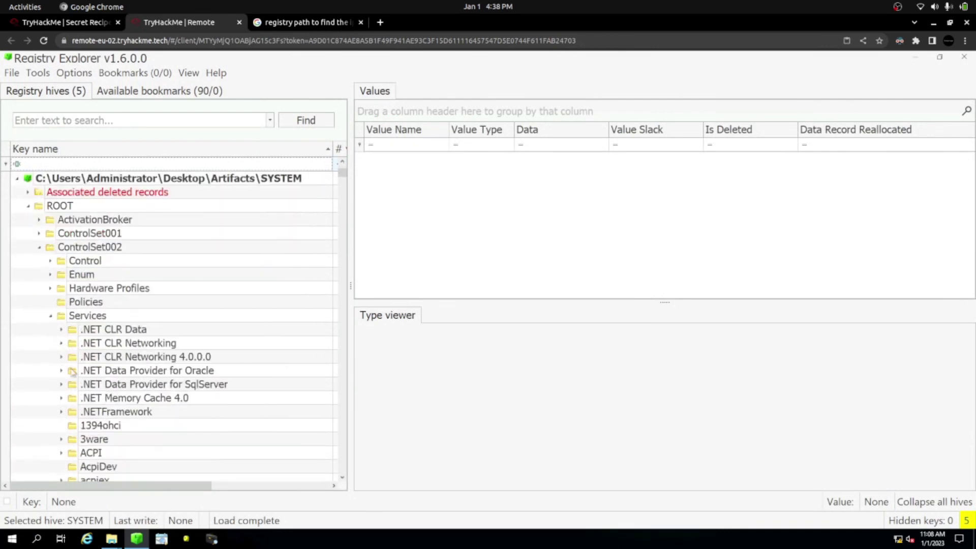
pyautogui.scroll(-12, 112, 377)
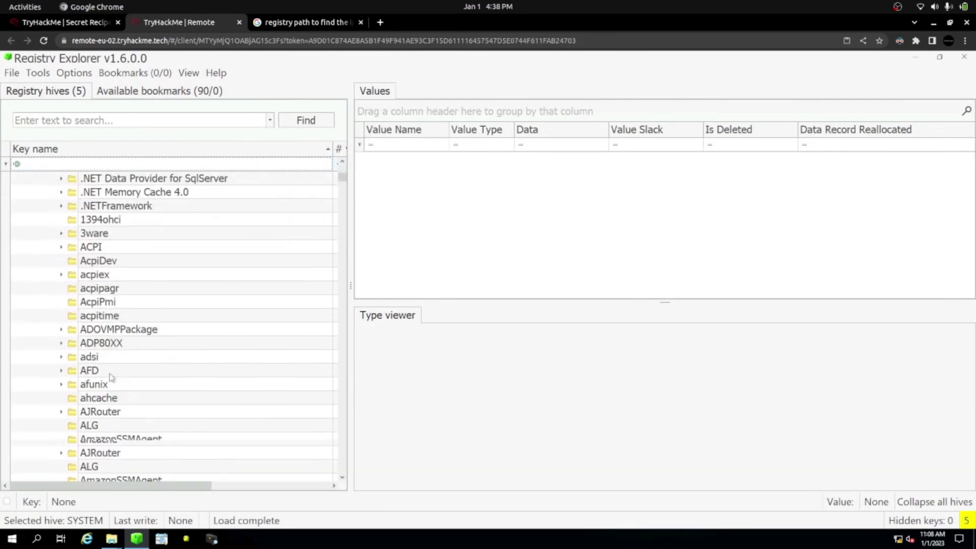
pyautogui.scroll(-16, 111, 377)
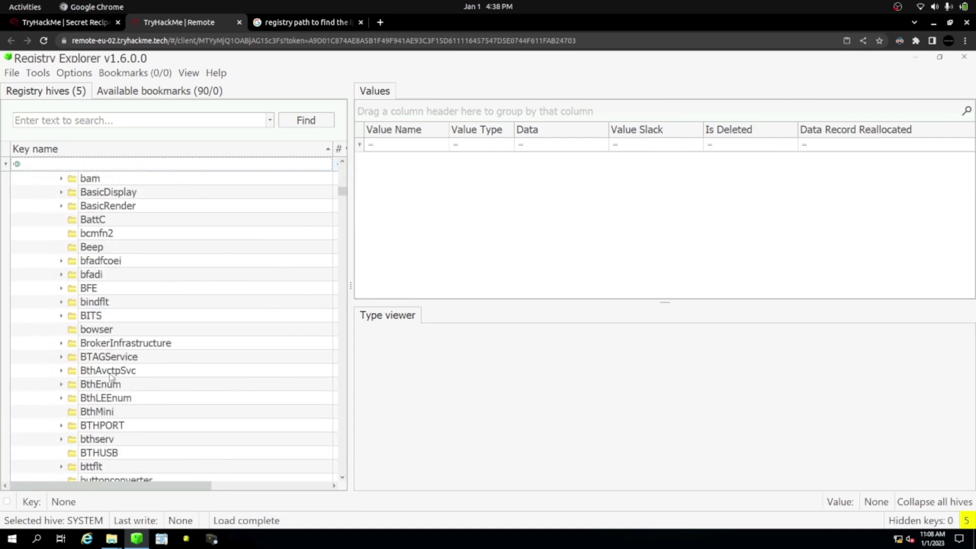
pyautogui.scroll(-7, 112, 376)
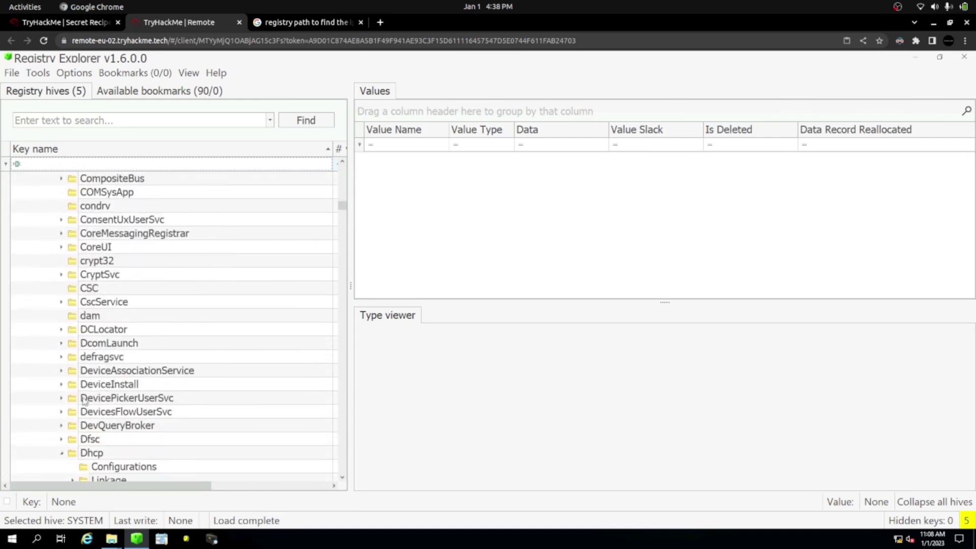
pyautogui.scroll(-2, 99, 431)
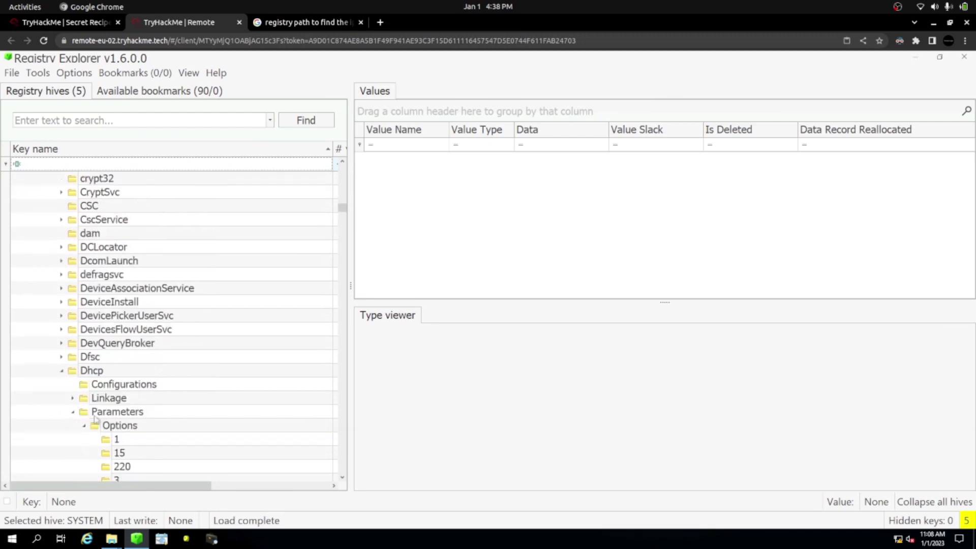
pyautogui.click(92, 371)
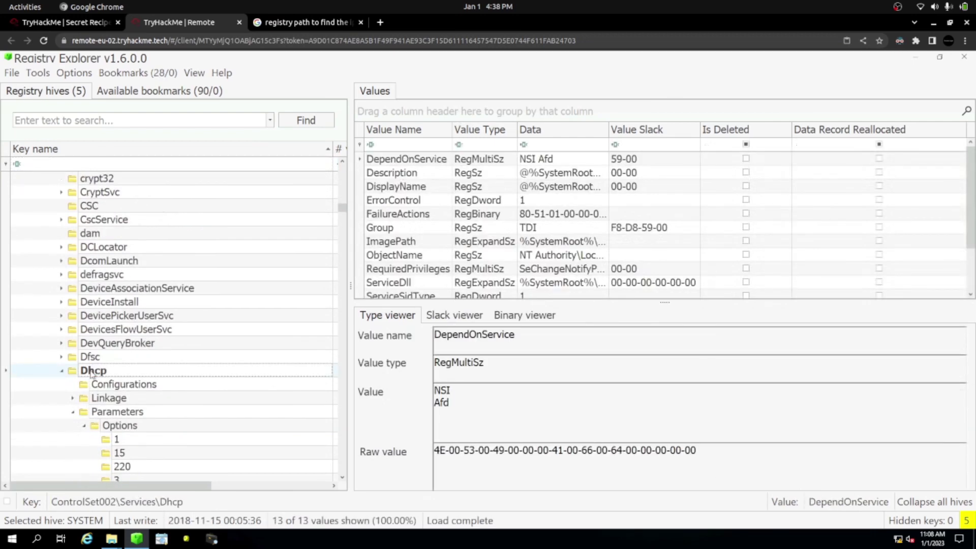
# Inspect the values of Dhcp's Parameters key and of subkeys 1 and 15 under its Options key.
pyautogui.scroll(-1, 106, 375)
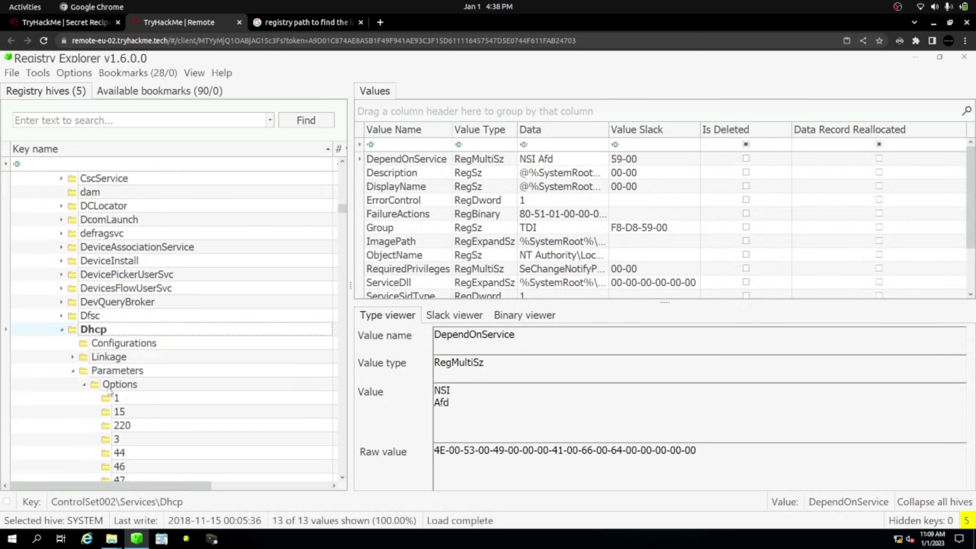
pyautogui.click(105, 375)
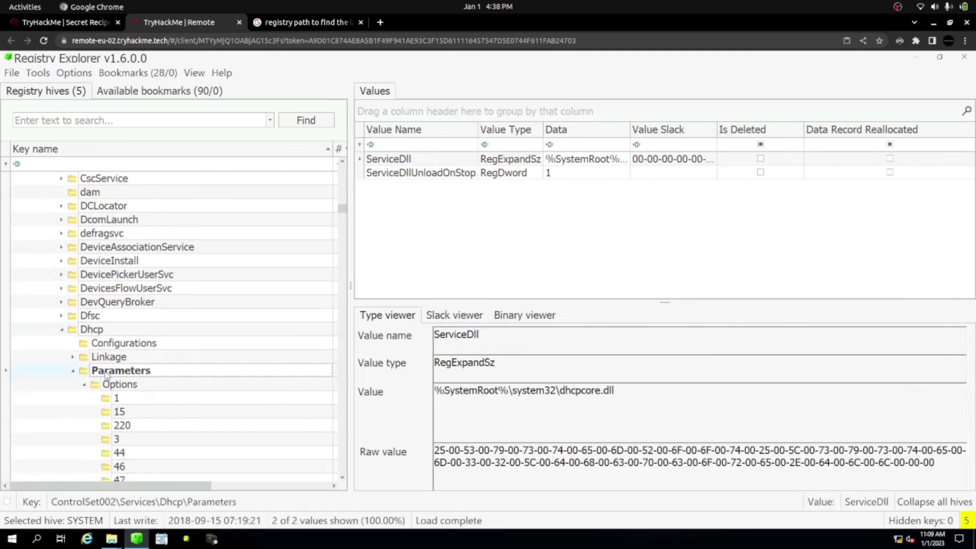
pyautogui.scroll(-2, 106, 375)
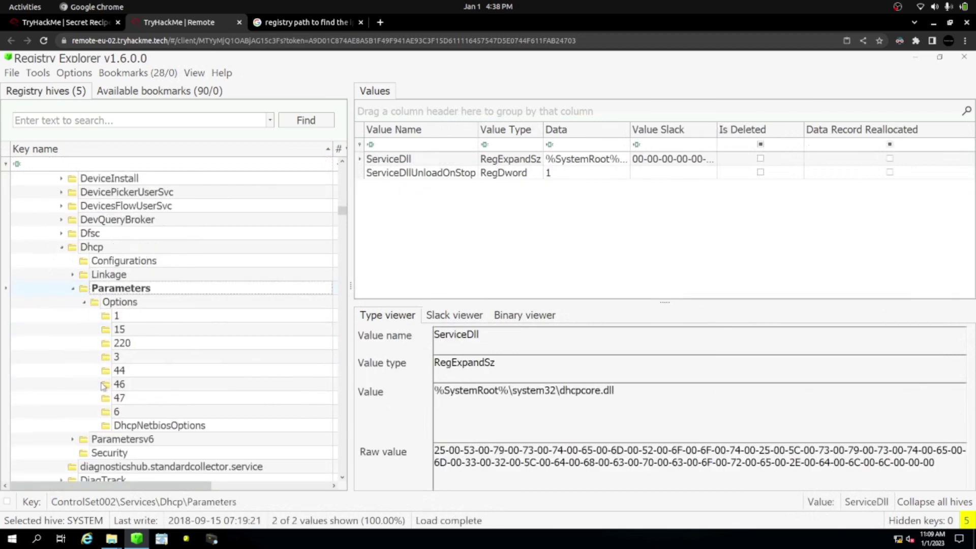
pyautogui.click(116, 316)
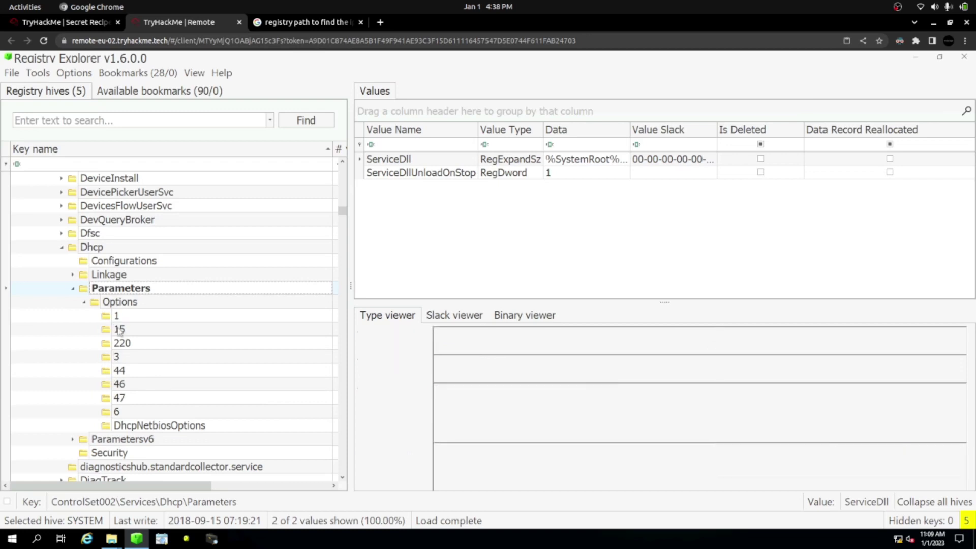
pyautogui.click(118, 329)
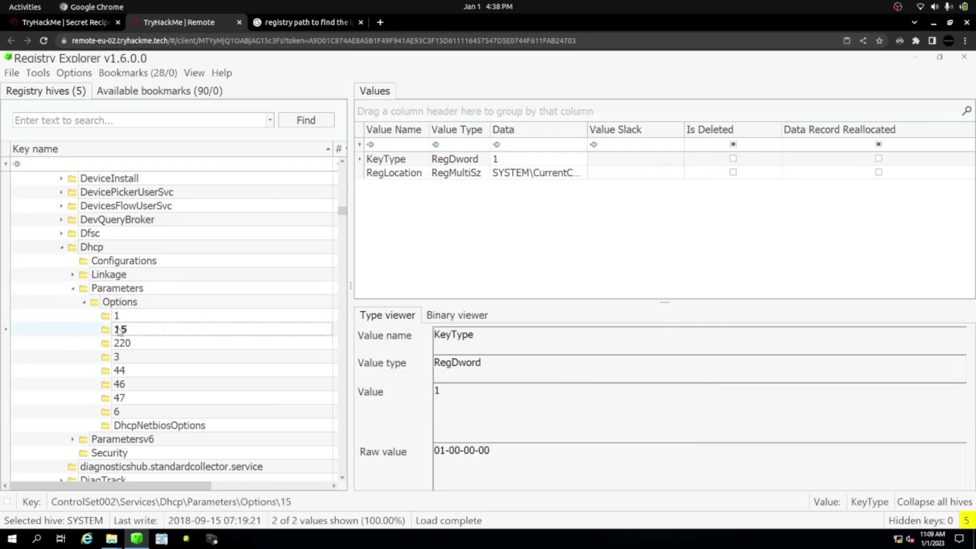
# Collapse the Dhcp key with its Parameters subkey, and collapse the EventLog key in ControlSet002\Services.
pyautogui.click(73, 290)
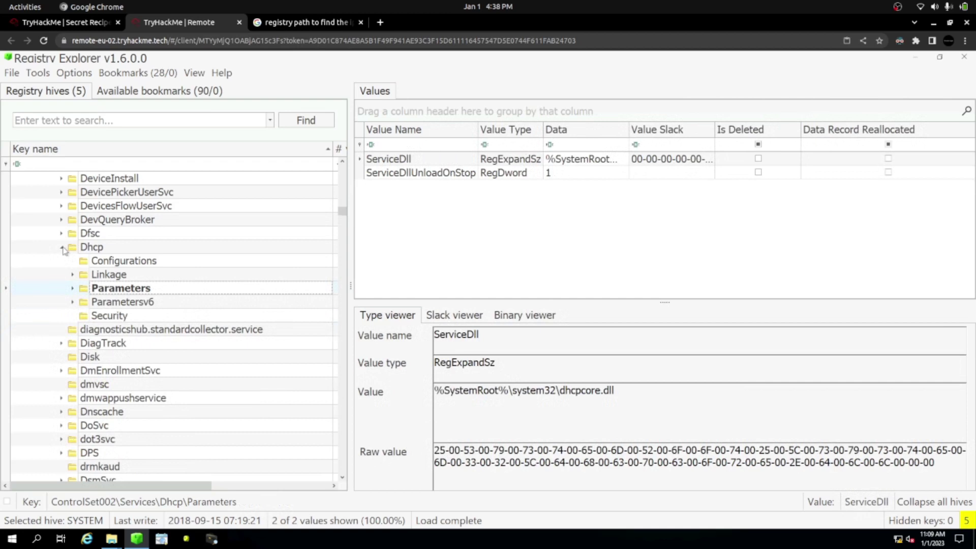
pyautogui.click(61, 248)
pyautogui.scroll(-12, 102, 338)
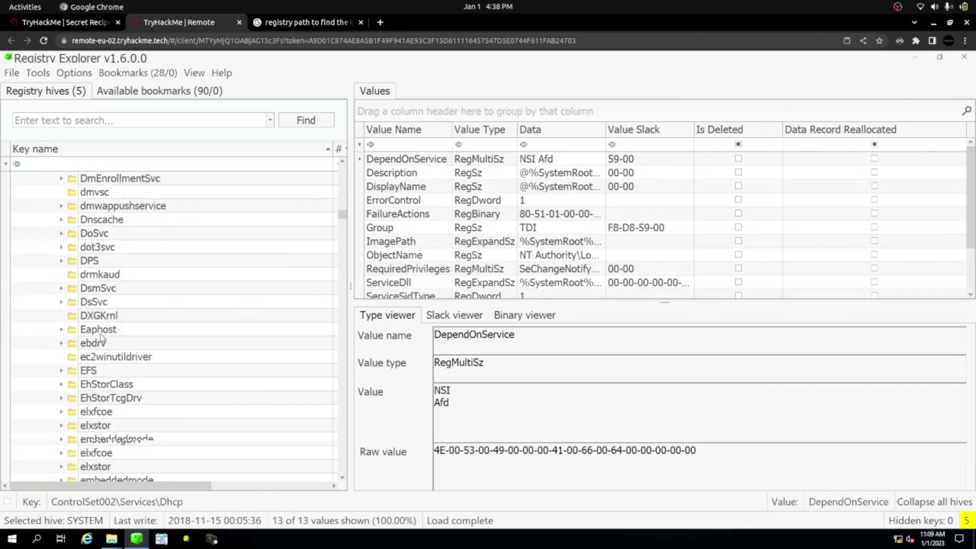
pyautogui.scroll(3, 99, 329)
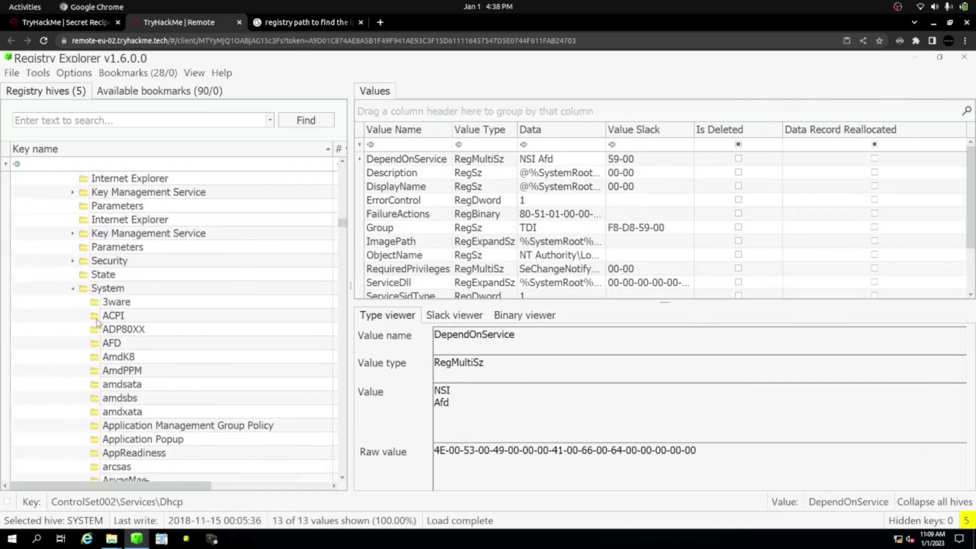
pyautogui.click(62, 260)
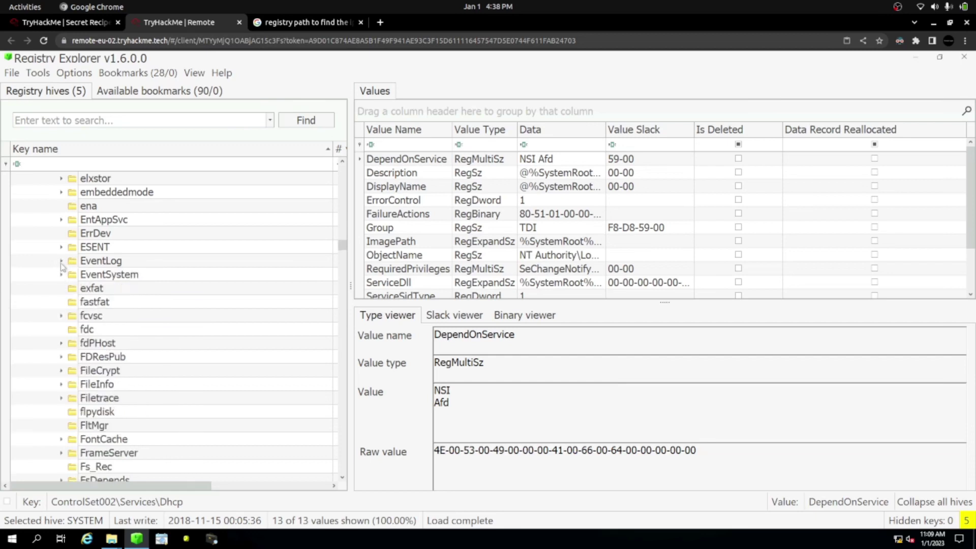
# Locate and expand the Tcpip key under ControlSet002\Services, and review the values of its Parameters subkey.
pyautogui.scroll(-9, 93, 326)
pyautogui.scroll(-20, 93, 325)
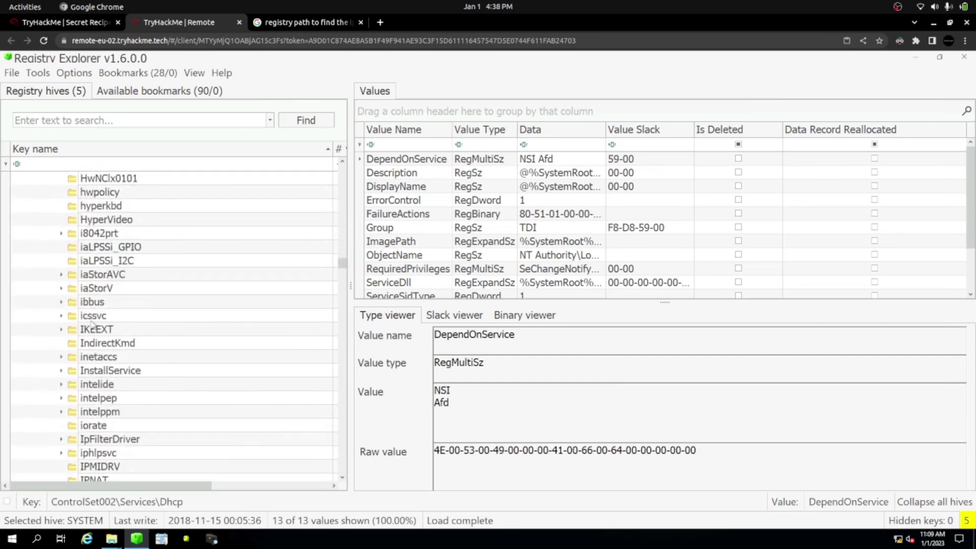
pyautogui.scroll(-20, 93, 325)
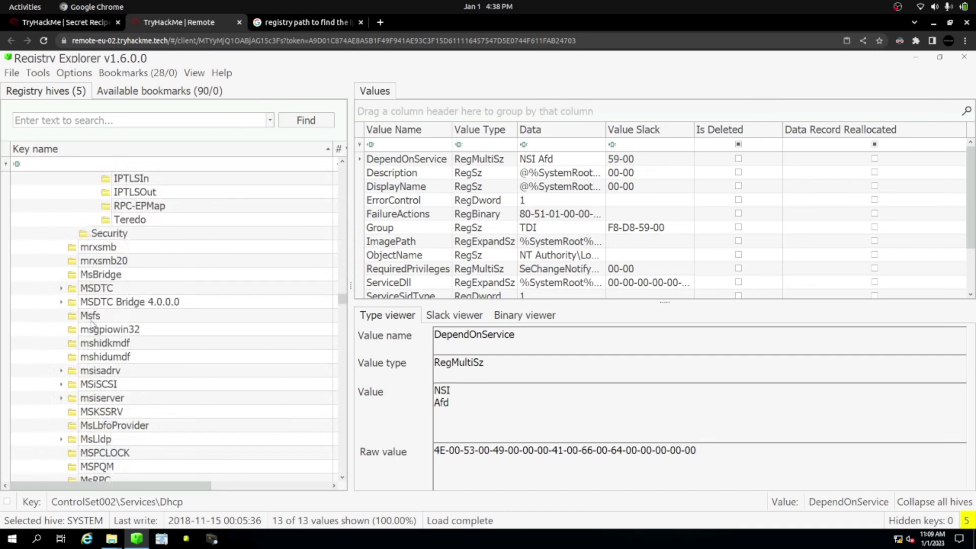
pyautogui.scroll(-20, 93, 326)
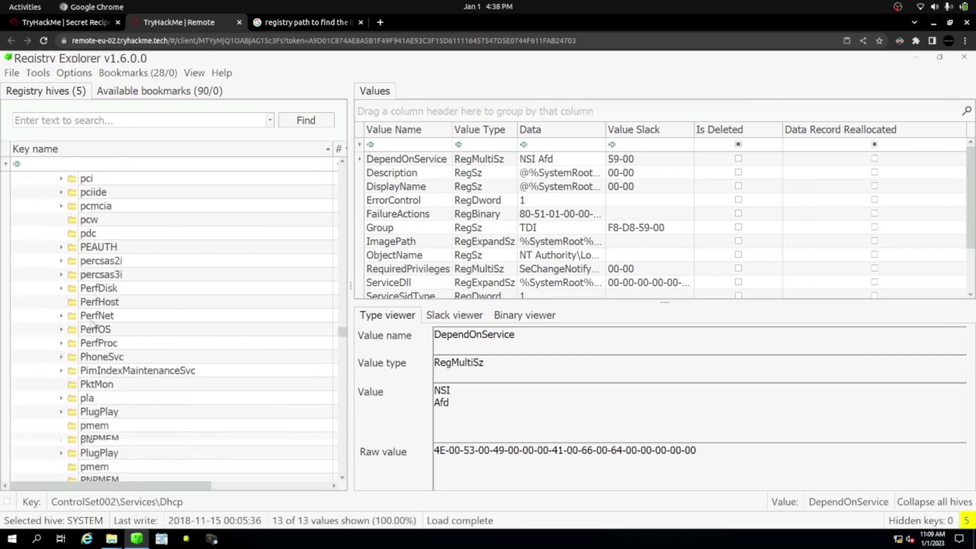
pyautogui.scroll(-20, 93, 325)
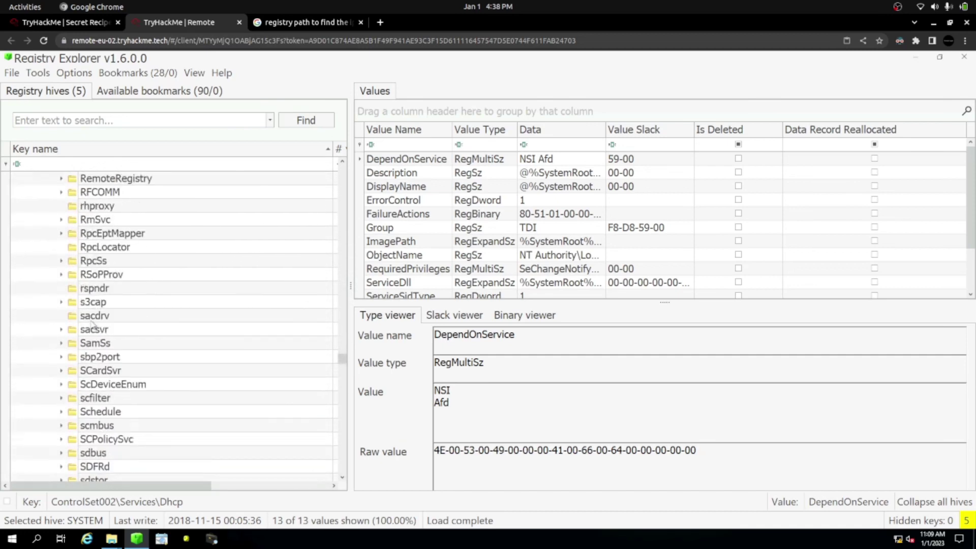
pyautogui.scroll(-10, 93, 325)
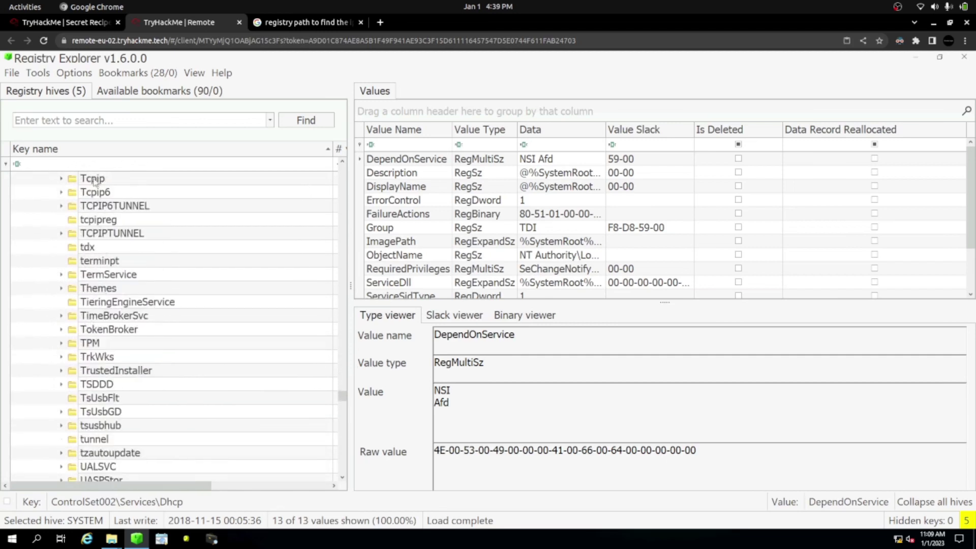
pyautogui.click(95, 179)
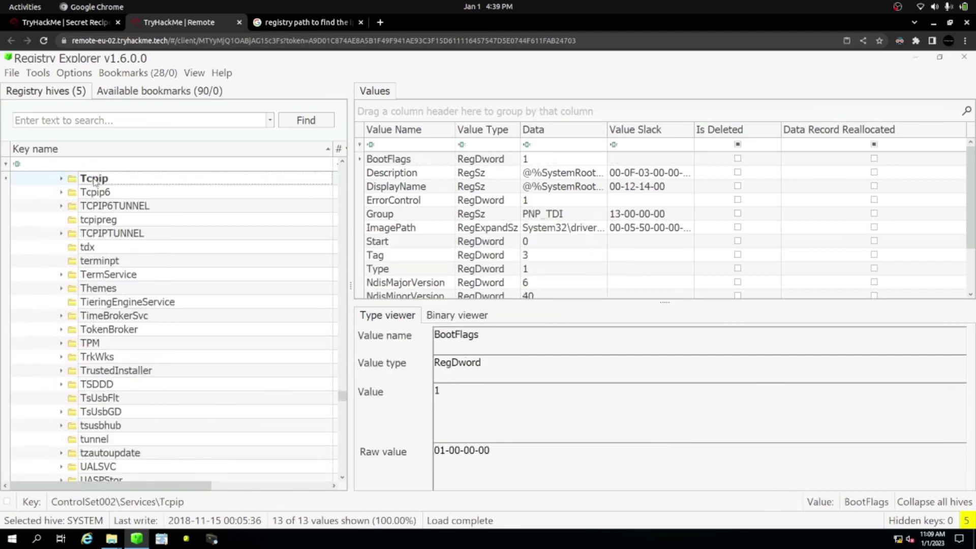
pyautogui.click(61, 179)
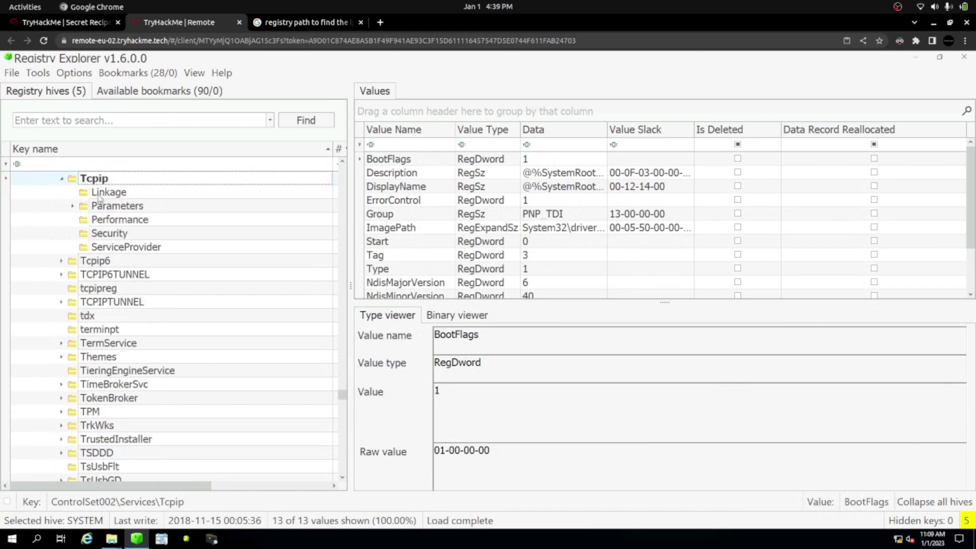
pyautogui.click(101, 206)
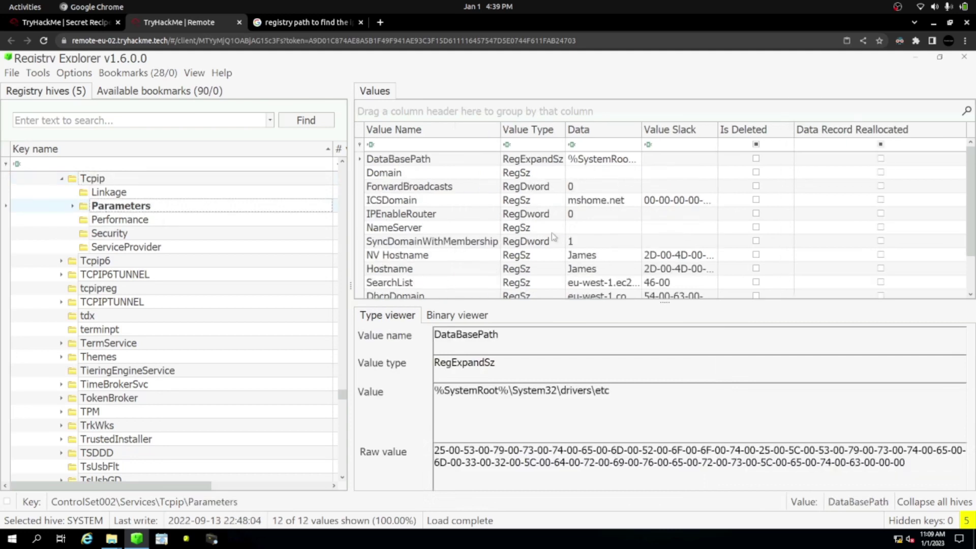
pyautogui.scroll(-1, 554, 237)
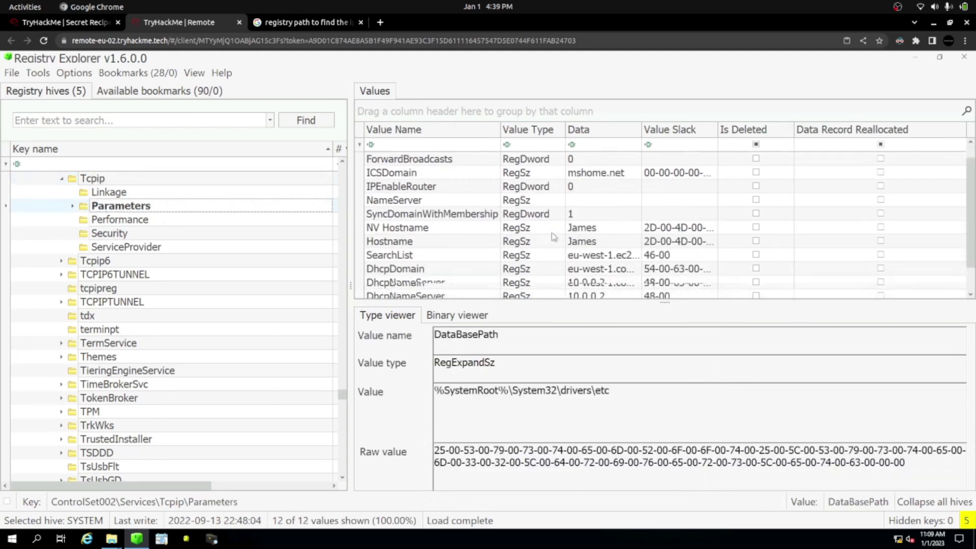
# Expand Tcpip\Parameters and open the network settings of its Interfaces subkey.
pyautogui.click(72, 206)
pyautogui.click(73, 207)
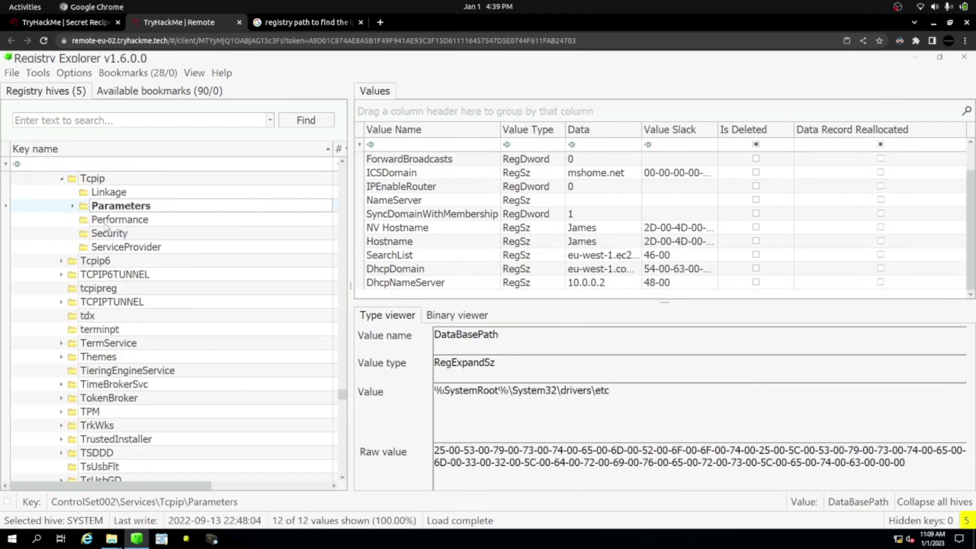
pyautogui.click(72, 207)
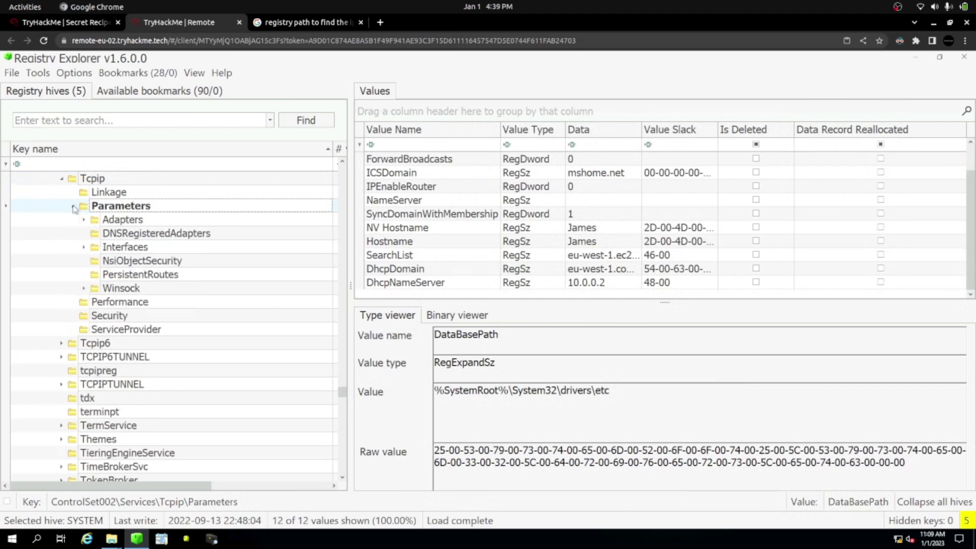
pyautogui.click(119, 246)
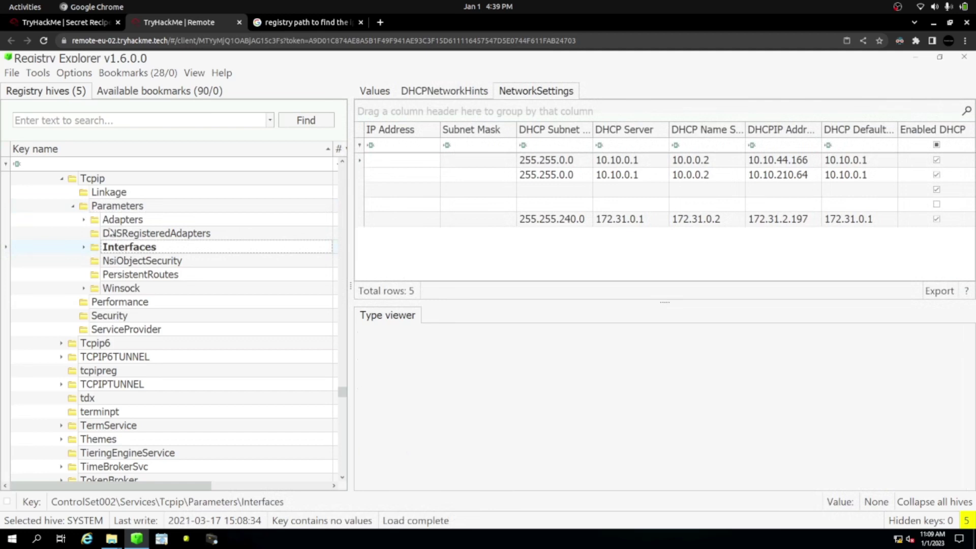
pyautogui.scroll(3, 119, 243)
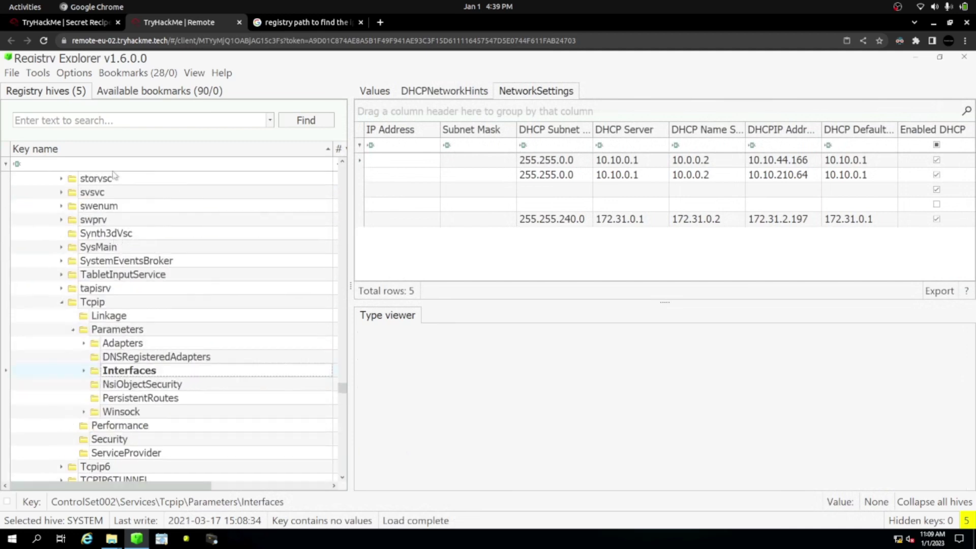
# Recheck the registry path in the Google answer, highlighting CurrentControlSet, Services and Parameters.
pyautogui.click(281, 16)
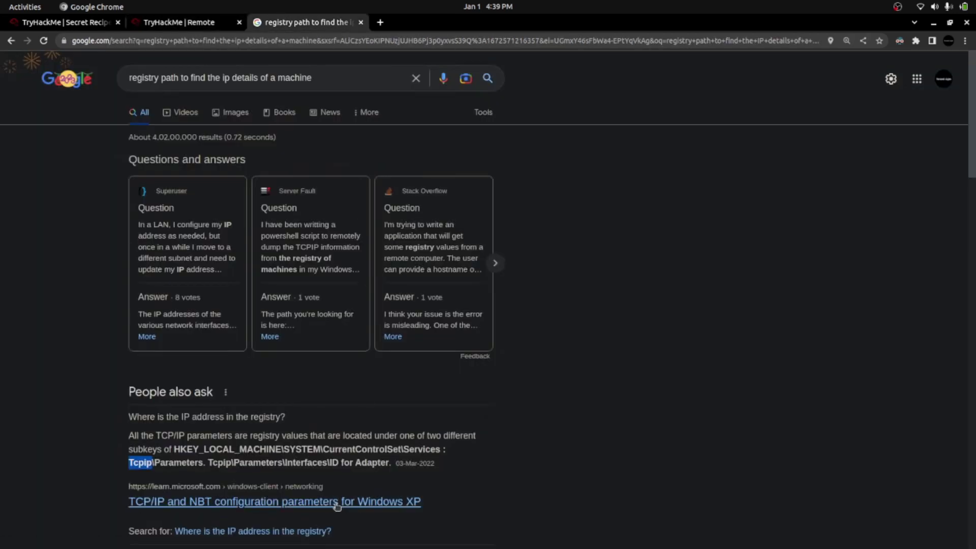
pyautogui.moveTo(285, 445); pyautogui.dragTo(379, 446)
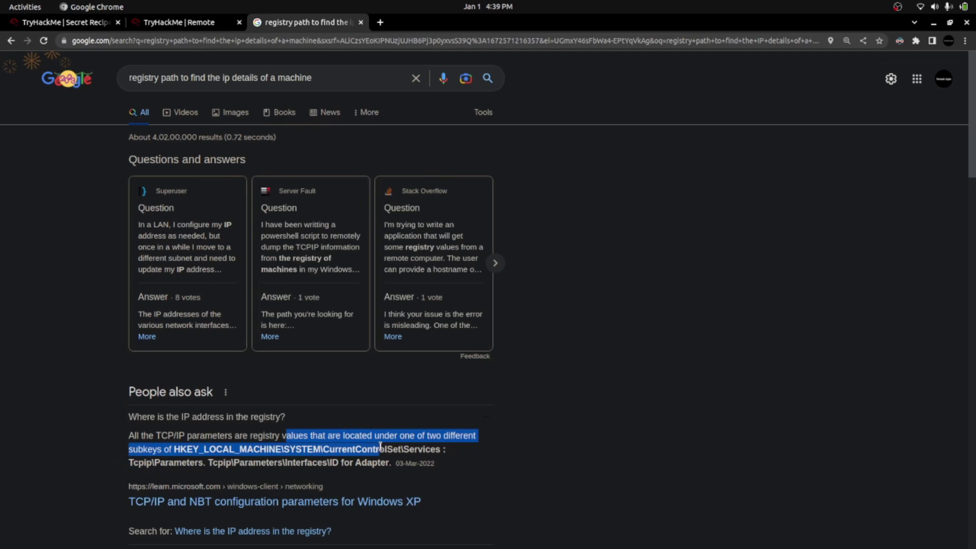
pyautogui.doubleClick(380, 445)
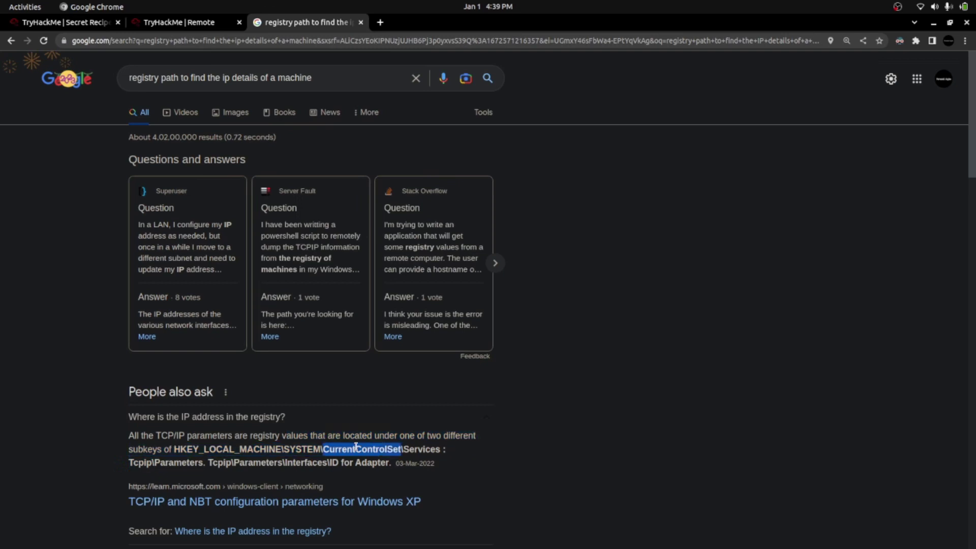
pyautogui.doubleClick(416, 448)
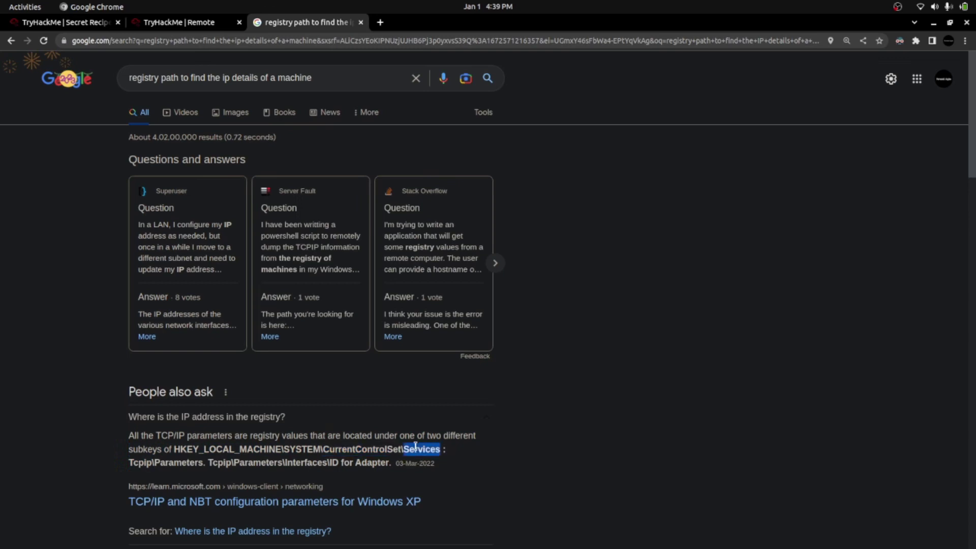
pyautogui.doubleClick(174, 462)
# Return to Registry Explorer and widen the DHCP Name Server and DHCPIP Address columns of the network settings.
pyautogui.click(180, 22)
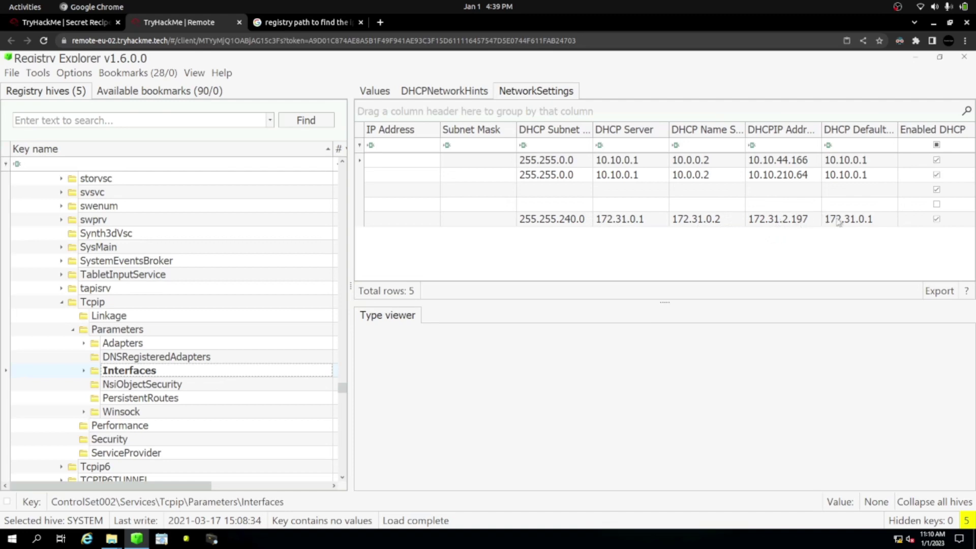
pyautogui.moveTo(748, 128); pyautogui.dragTo(783, 128)
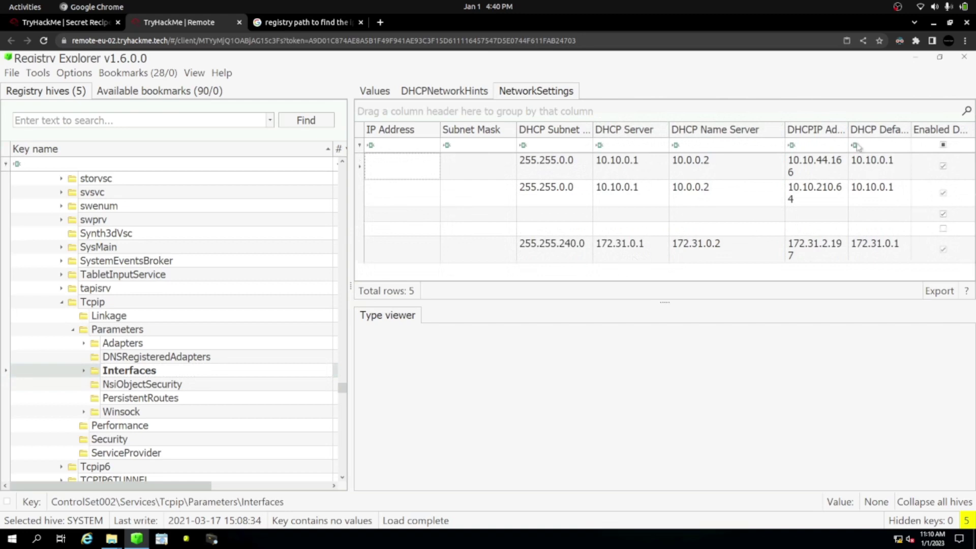
pyautogui.moveTo(847, 130); pyautogui.dragTo(895, 130)
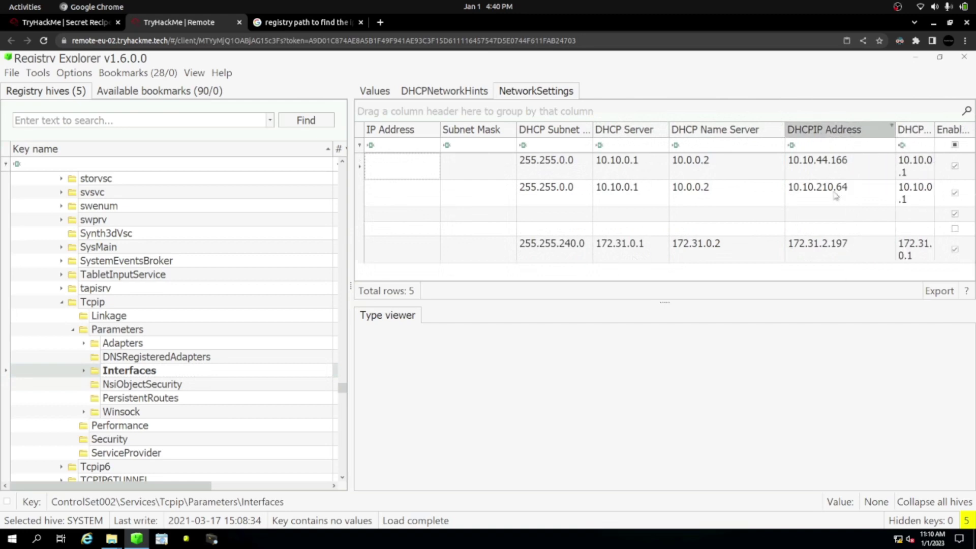
# Copy the 172.31.2.197 DHCPIP Address entry and compare it with the hint for the Last DHCP IP question on TryHackMe.
pyautogui.click(819, 251)
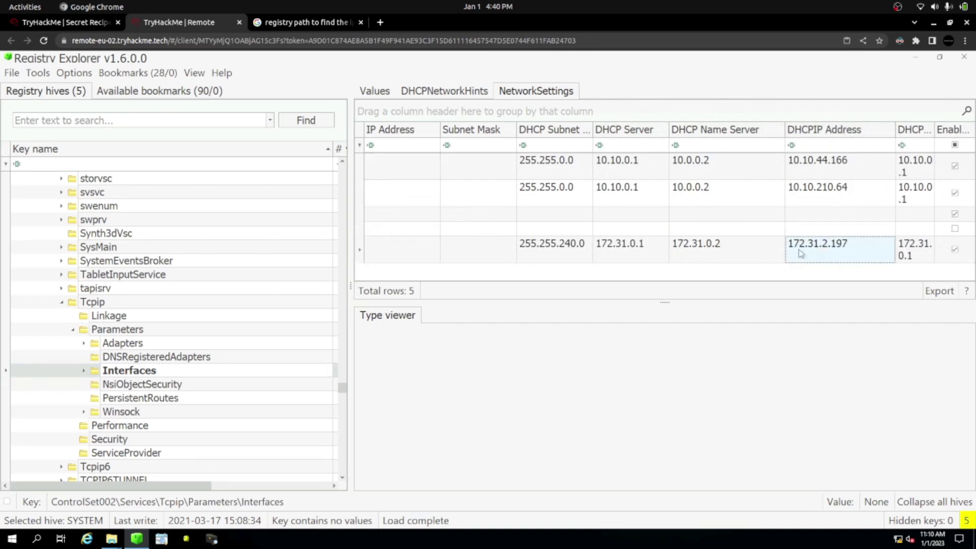
pyautogui.click(66, 22)
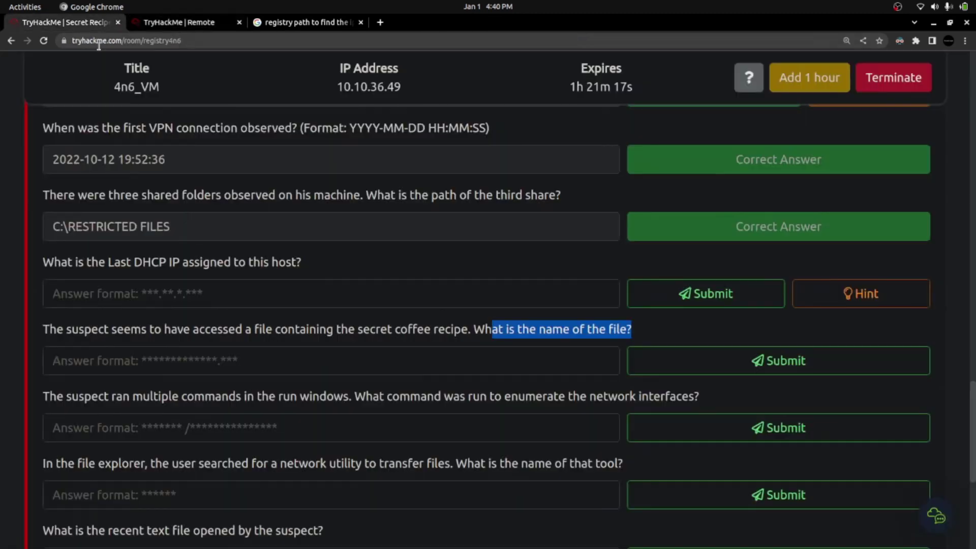
pyautogui.click(860, 294)
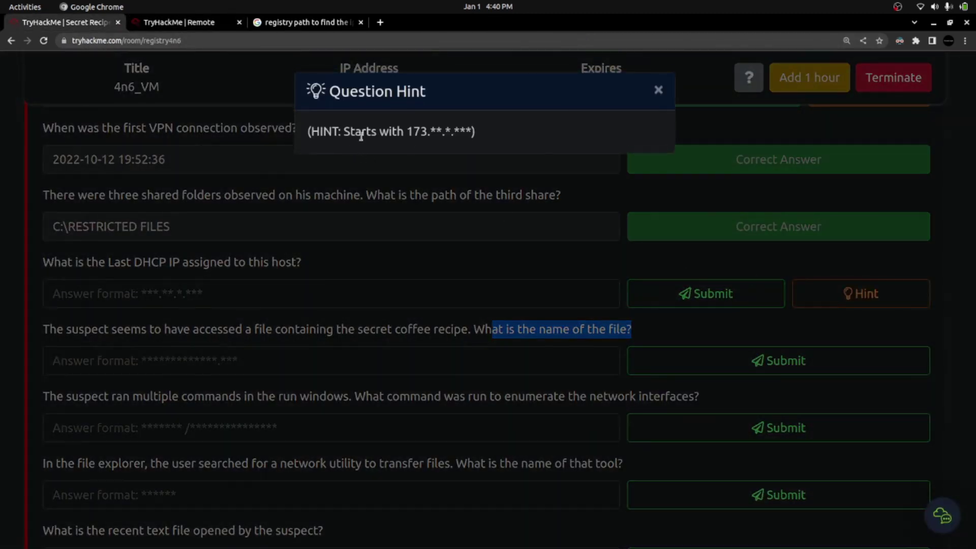
pyautogui.moveTo(407, 130); pyautogui.dragTo(427, 130)
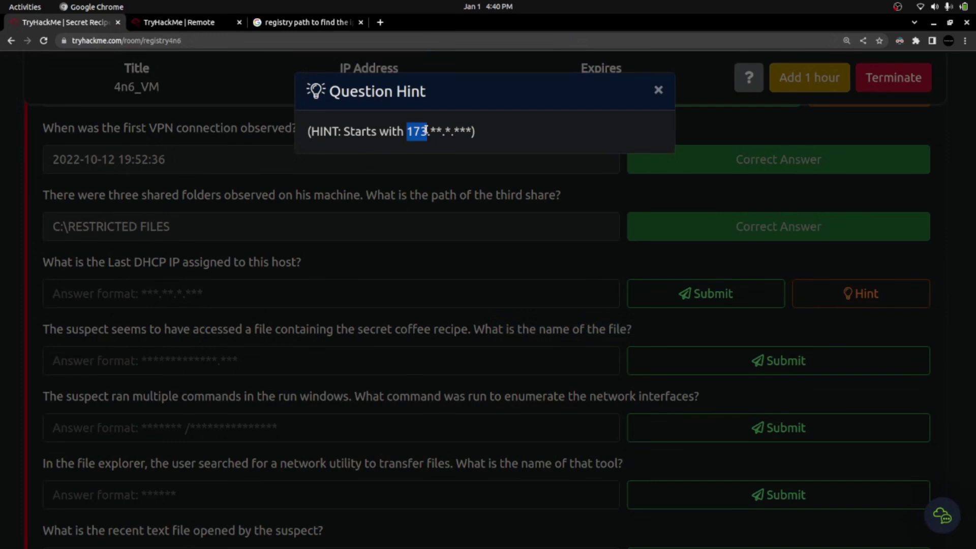
pyautogui.click(331, 22)
pyautogui.click(229, 23)
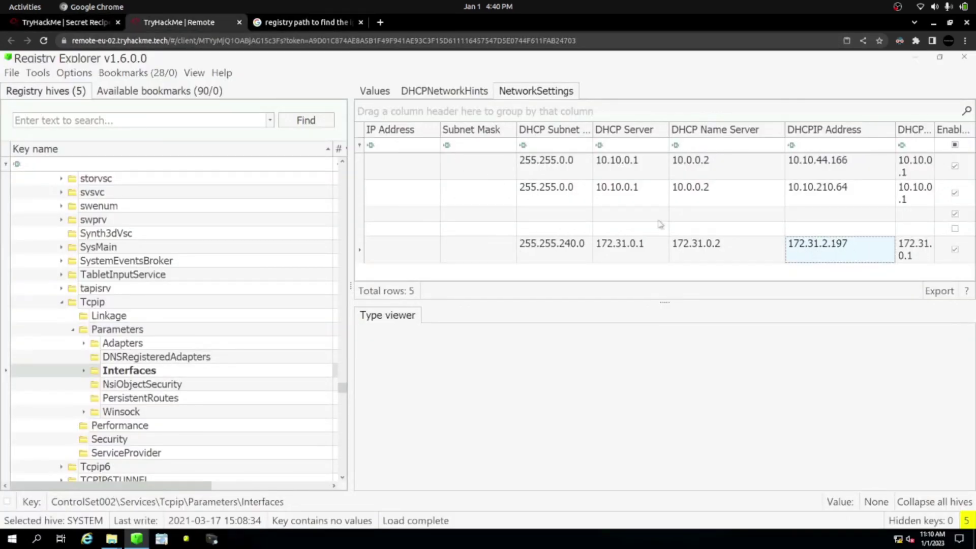
pyautogui.click(78, 24)
pyautogui.click(334, 196)
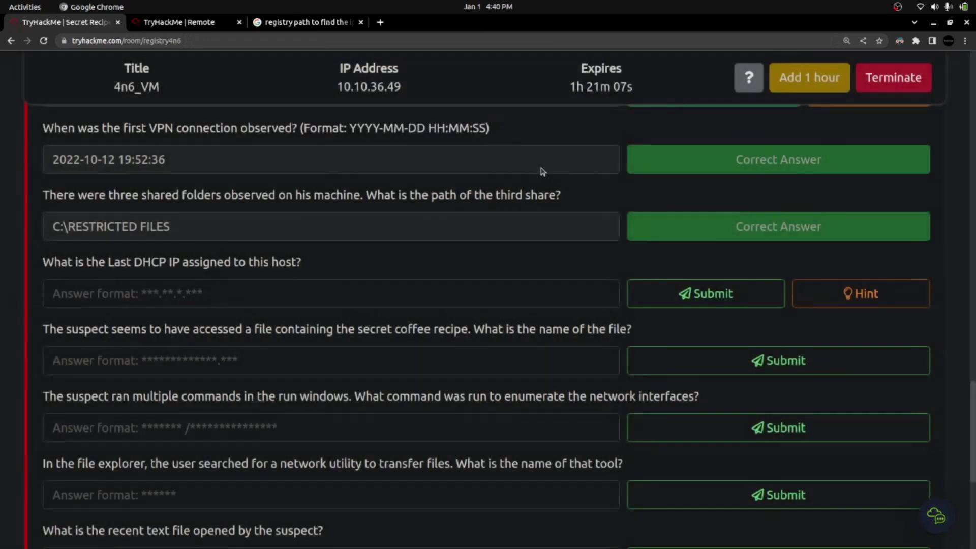
# Paste the copied address into the Last DHCP IP answer, strip the column label, and try submitting 172.31.2.197.
pyautogui.click(286, 281)
pyautogui.write('DHCPIP Address 172.31.2.197')
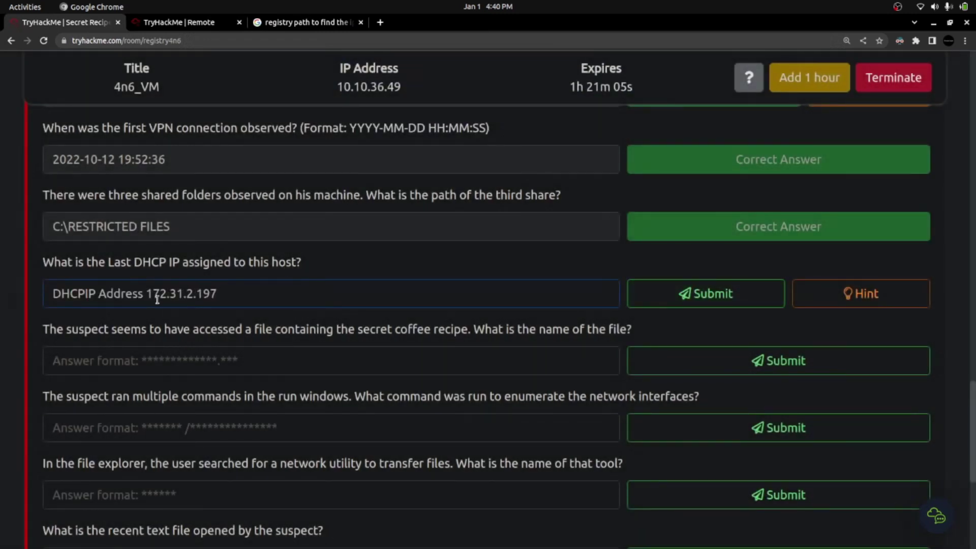
pyautogui.press('BackSpace')
pyautogui.hotkey('shift', 'Home')
pyautogui.press('BackSpace')
pyautogui.press('Return')
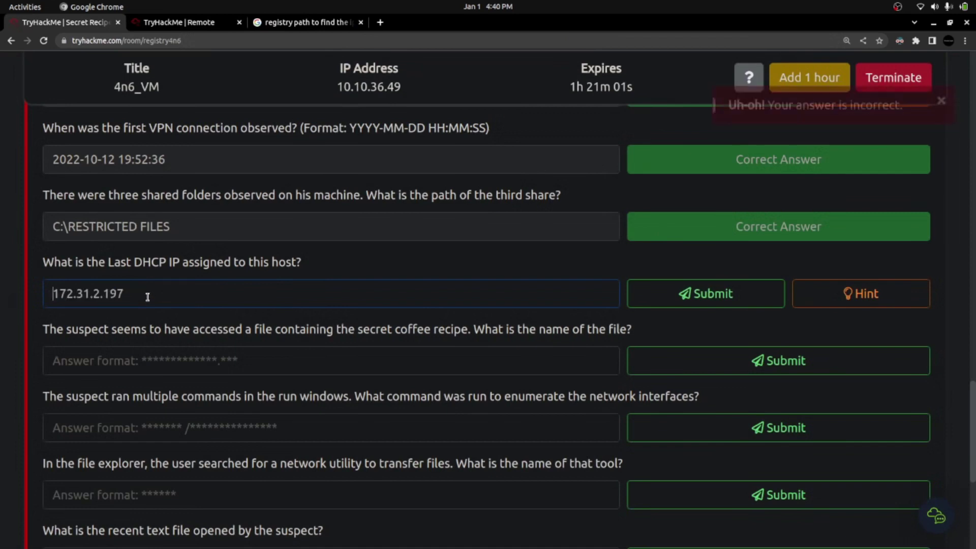
pyautogui.click(56, 294)
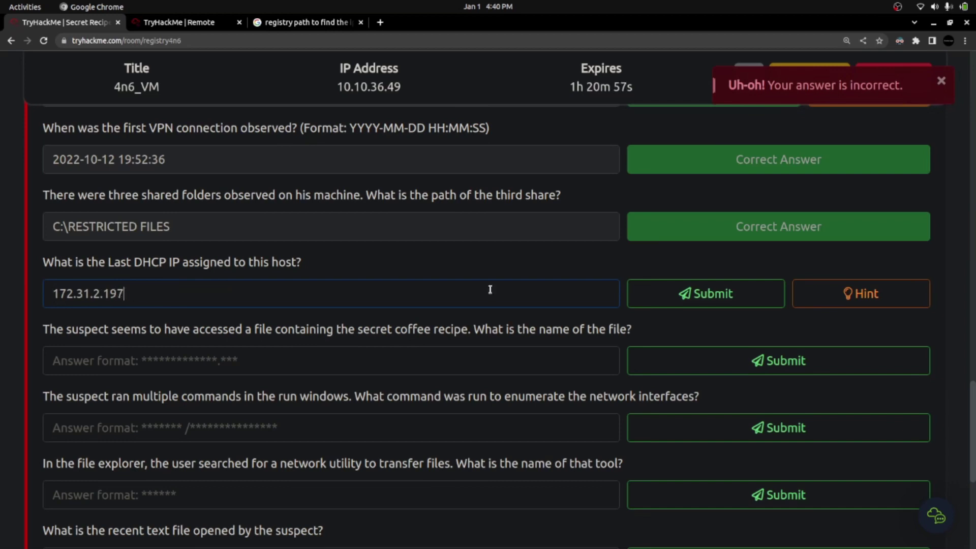
pyautogui.click(727, 294)
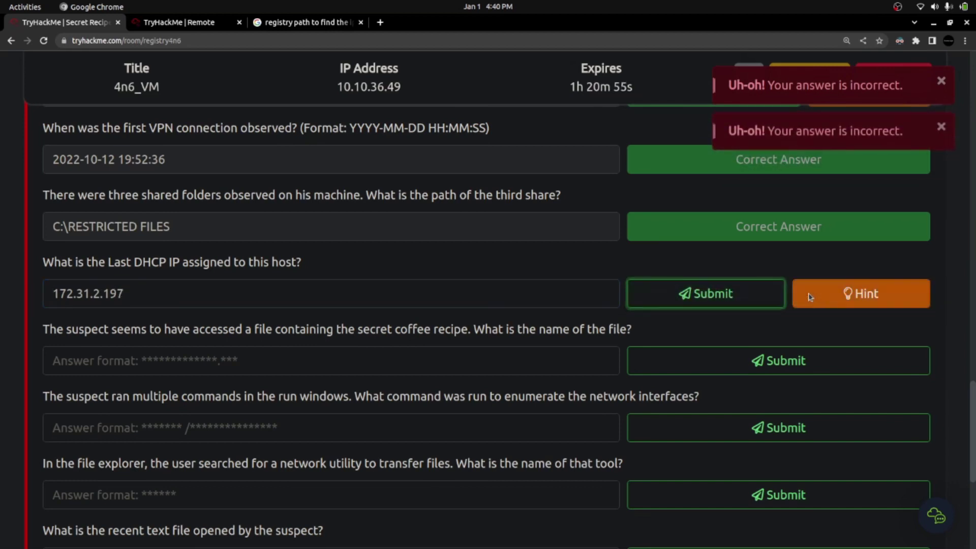
# Recheck the hint, change the first octet of the Last DHCP IP answer to 173, and submit 173.31.2.197.
pyautogui.click(861, 294)
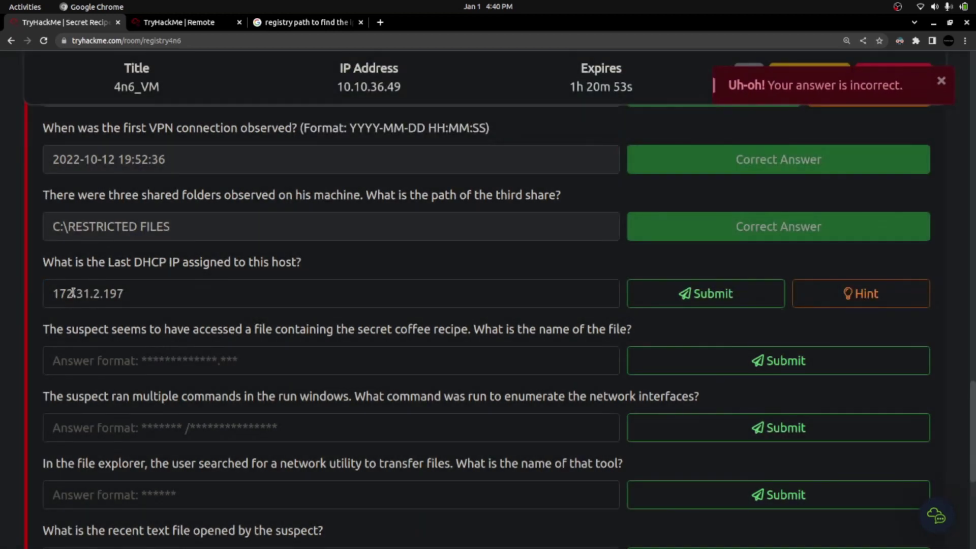
pyautogui.press('BackSpace')
pyautogui.write('3')
pyautogui.press('Return')
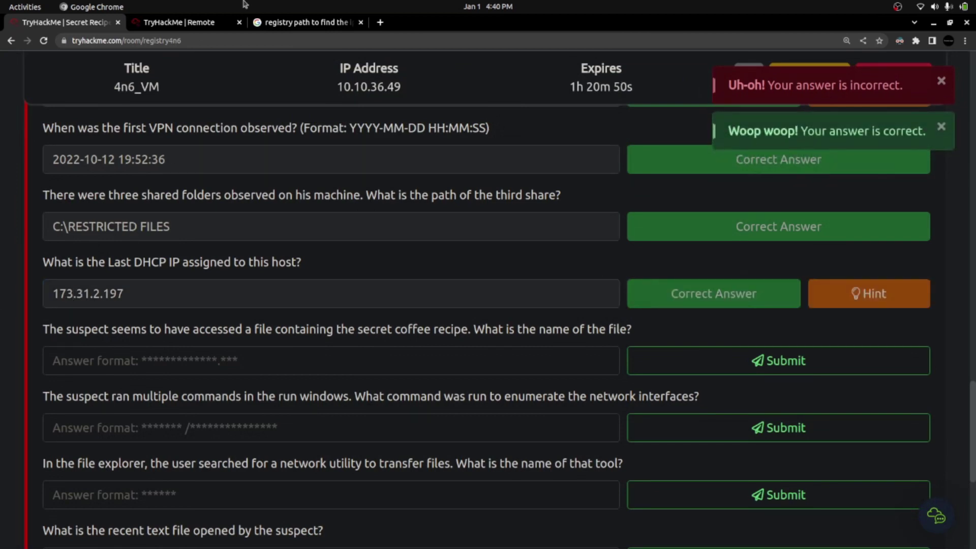
# Compare the submitted DHCP answer with the DHCPIP Address in Registry Explorer, and return to the TryHackMe questions.
pyautogui.click(265, 22)
pyautogui.click(180, 22)
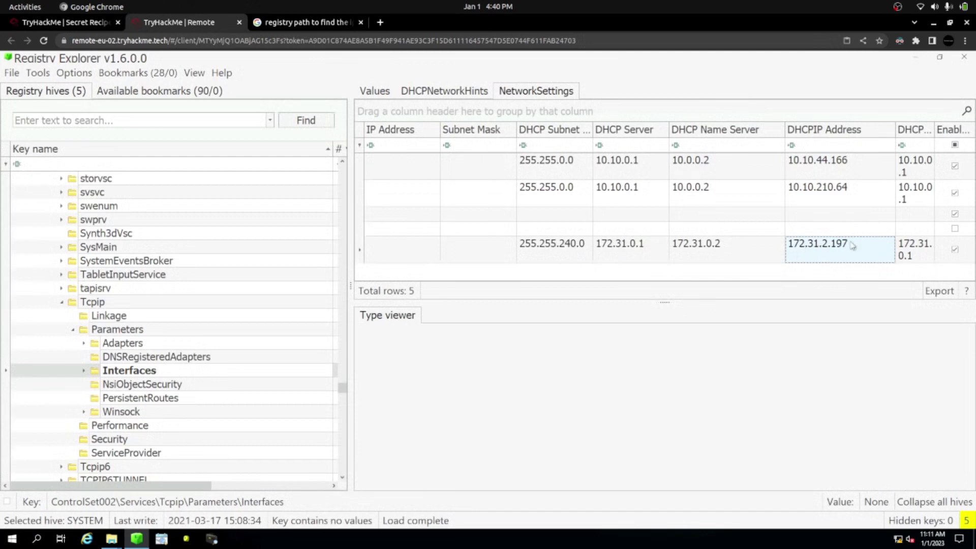
pyautogui.click(65, 22)
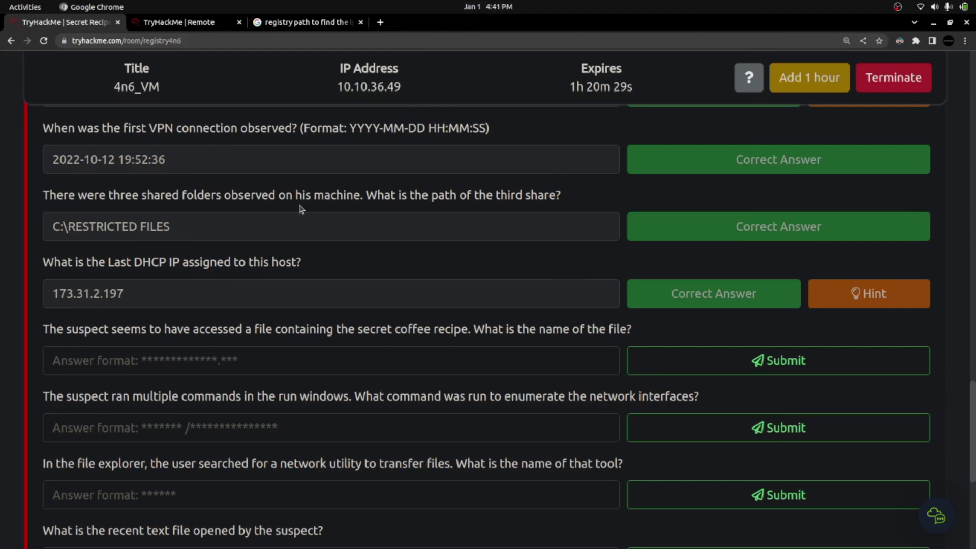
# Read the secret coffee recipe question and look up the Recent Files registry path in the Windows Forensics Cheatsheet.
pyautogui.moveTo(45, 330); pyautogui.dragTo(469, 333)
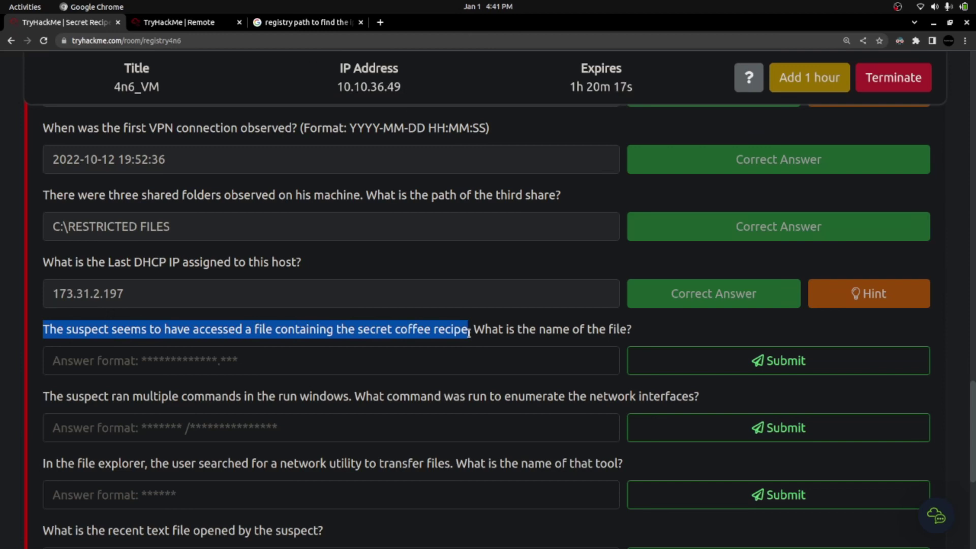
pyautogui.hotkey('alt', 'Tab')
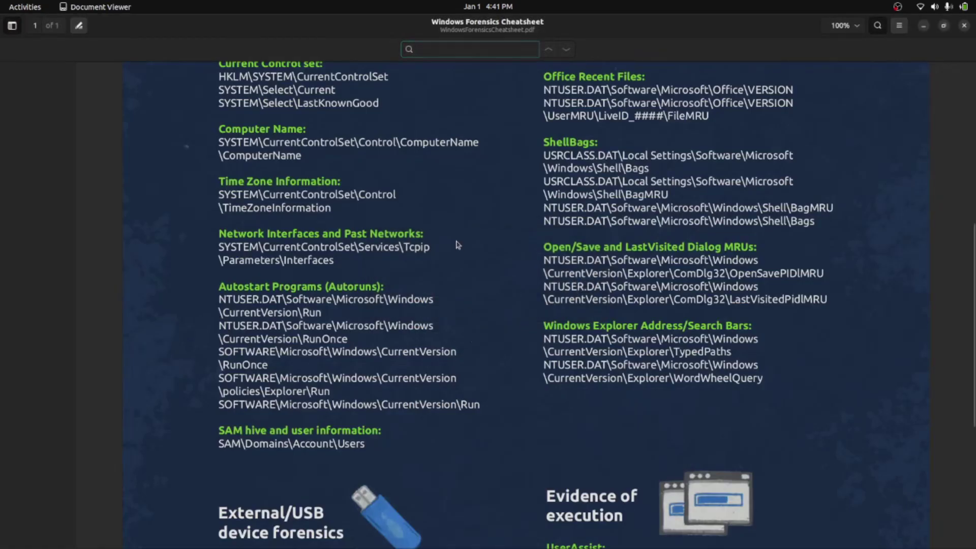
pyautogui.scroll(8, 474, 250)
pyautogui.scroll(-4, 513, 361)
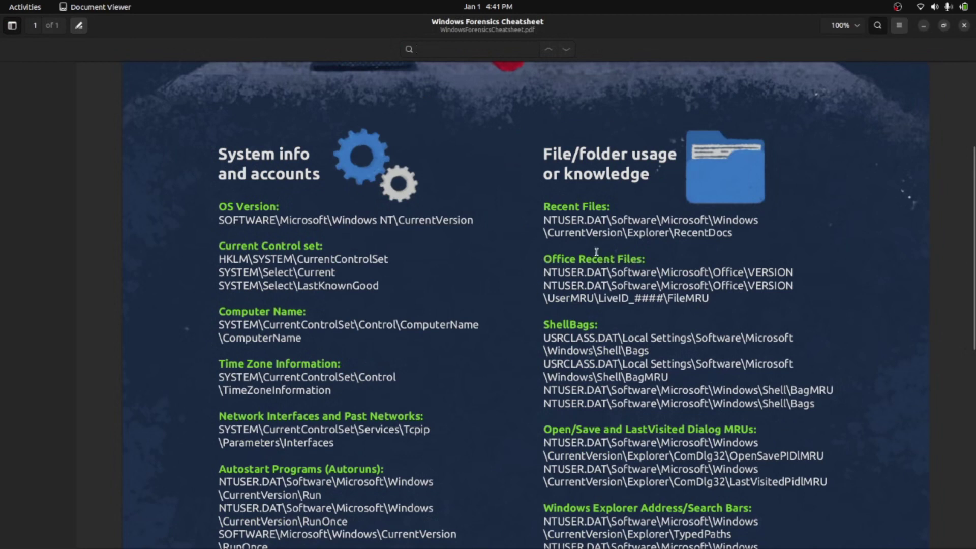
pyautogui.moveTo(566, 219); pyautogui.dragTo(642, 240)
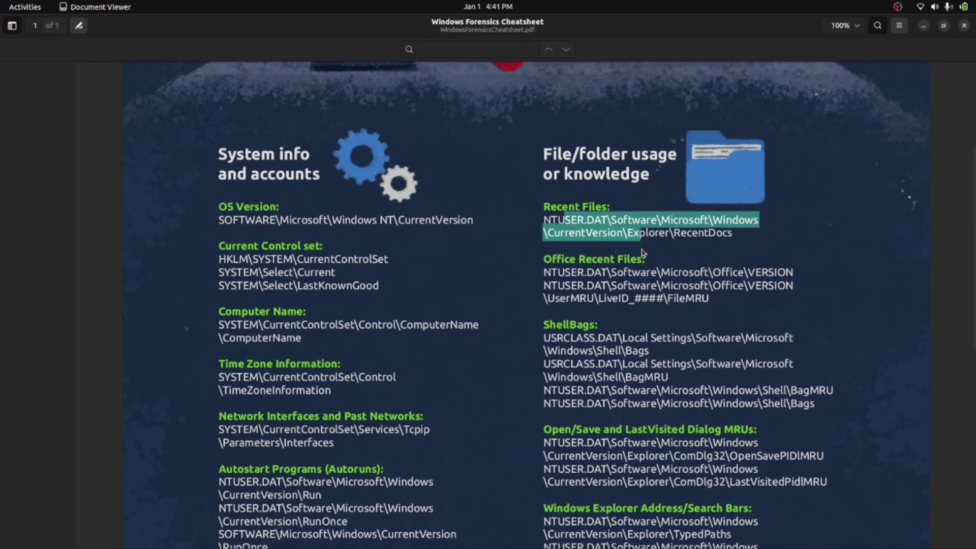
pyautogui.click(550, 224)
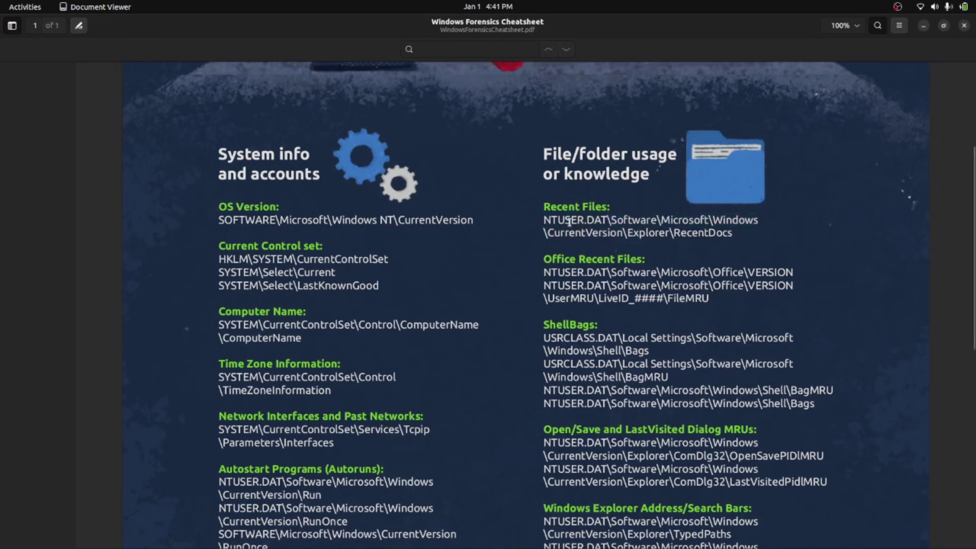
# Return to Registry Explorer, collapse the SYSTEM hive, and expand ROOT under the NTUSER.DAT hive.
pyautogui.hotkey('alt', 'Tab')
pyautogui.click(163, 26)
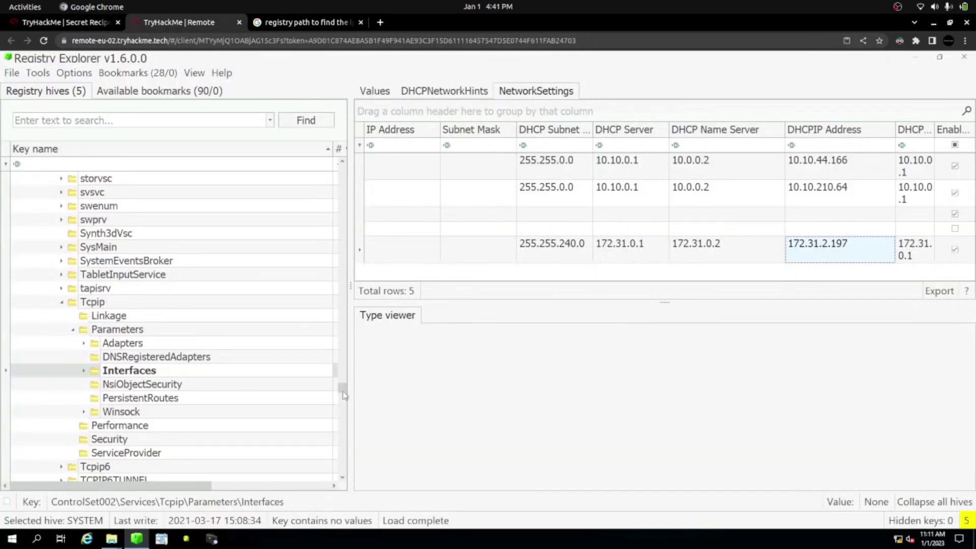
pyautogui.scroll(20, 214, 325)
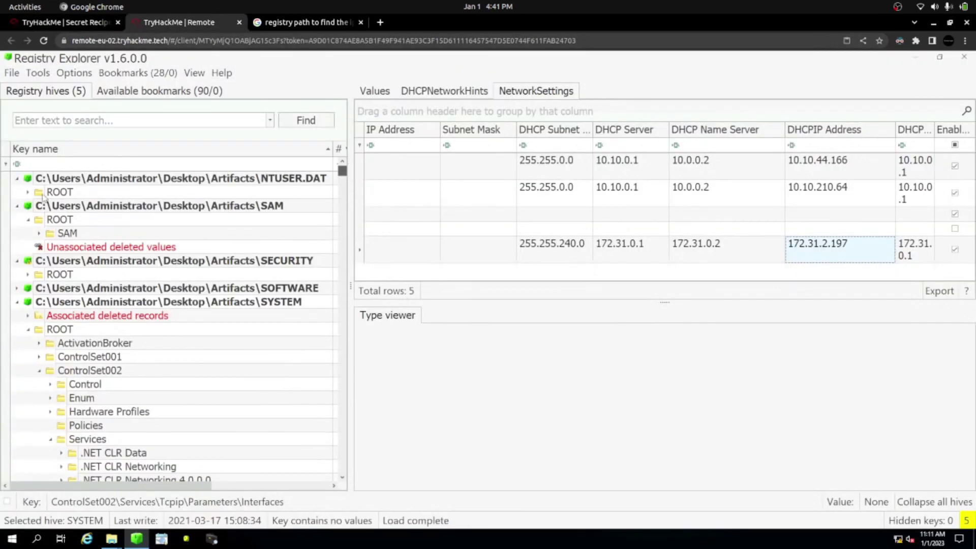
pyautogui.click(18, 303)
pyautogui.click(32, 194)
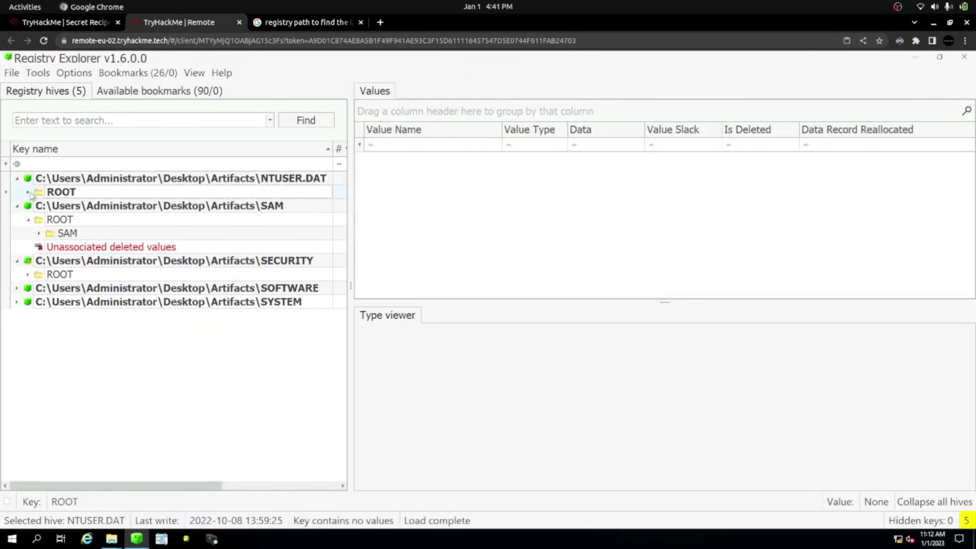
pyautogui.click(28, 193)
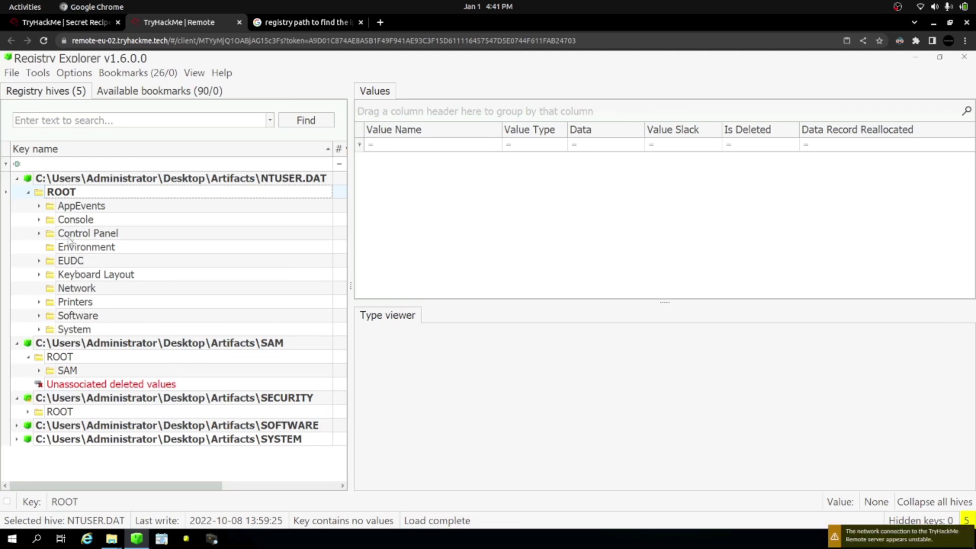
# Recheck the recipe file question and the Software\Microsoft\Windows part of the cheatsheet's Recent Files path, returning to Registry Explorer.
pyautogui.click(81, 24)
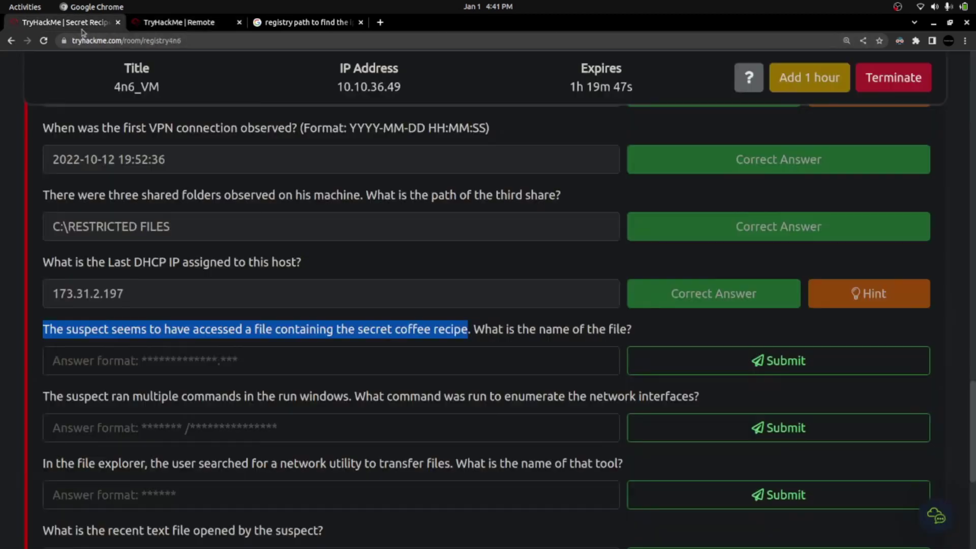
pyautogui.click(208, 25)
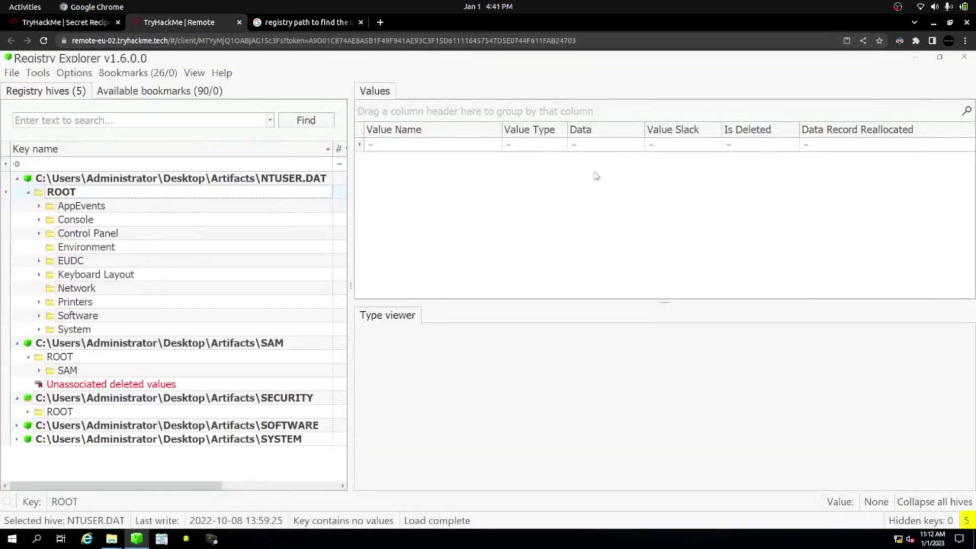
pyautogui.hotkey('alt', 'Tab')
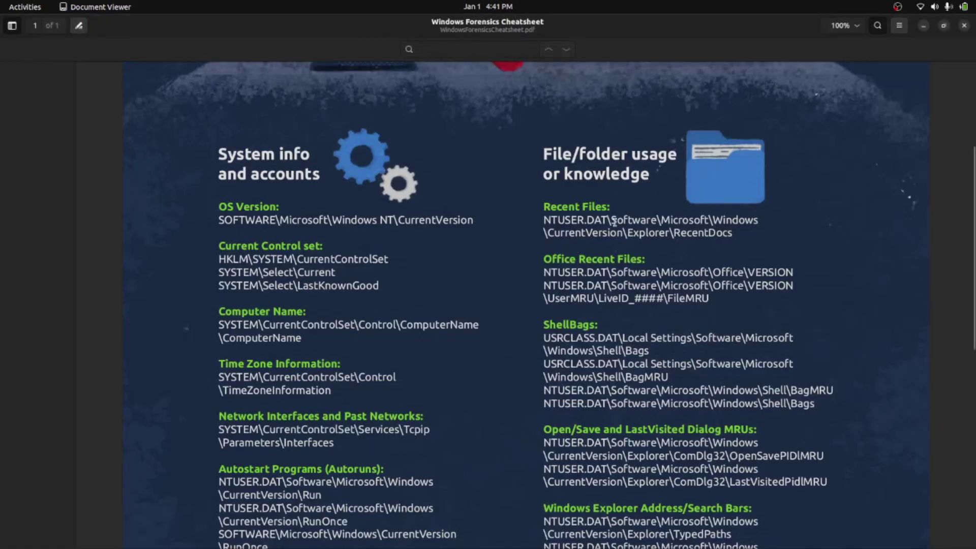
pyautogui.moveTo(613, 222); pyautogui.dragTo(752, 227)
pyautogui.hotkey('alt', 'Tab')
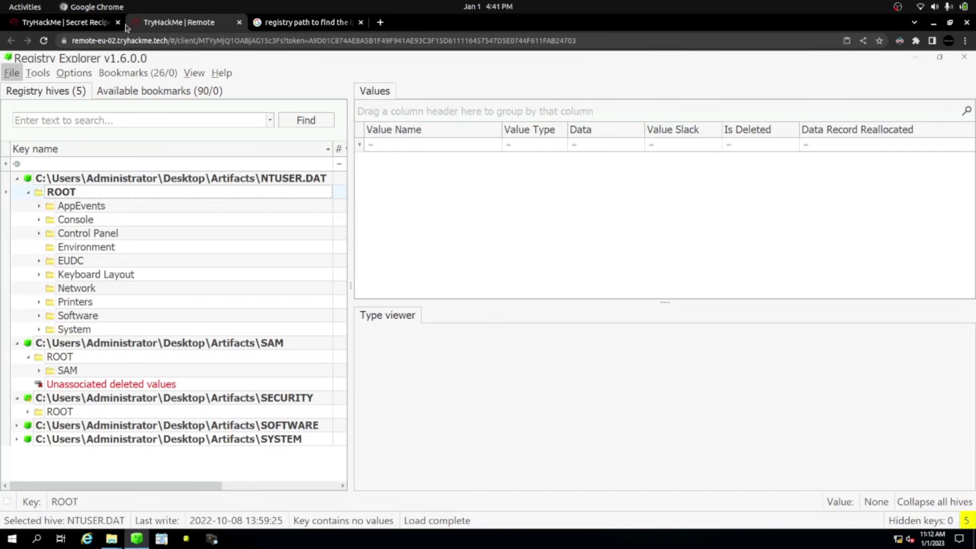
pyautogui.click(34, 23)
pyautogui.click(170, 27)
# Expand Software\Microsoft\Windows\CurrentVersion in the NTUSER.DAT hive and bring its Explorer subkey into reach.
pyautogui.click(39, 316)
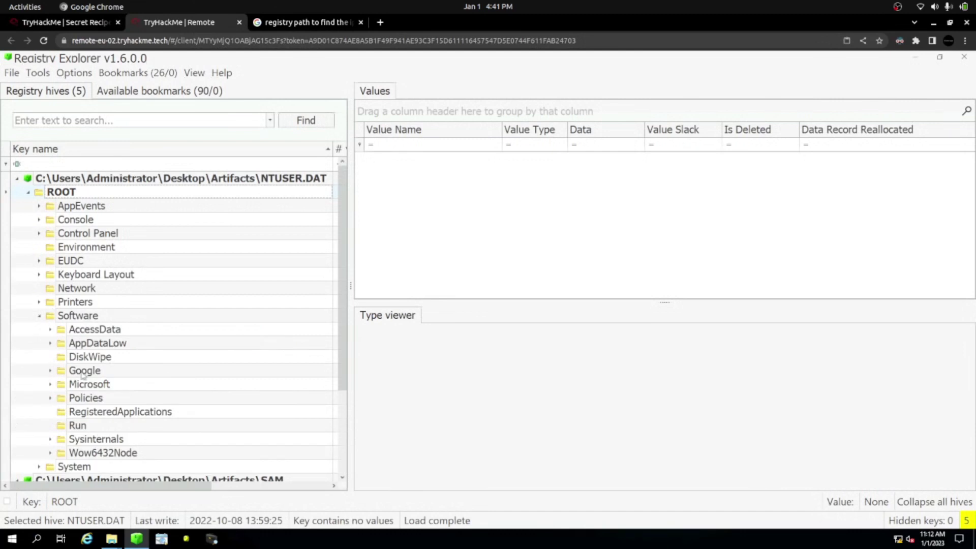
pyautogui.click(50, 384)
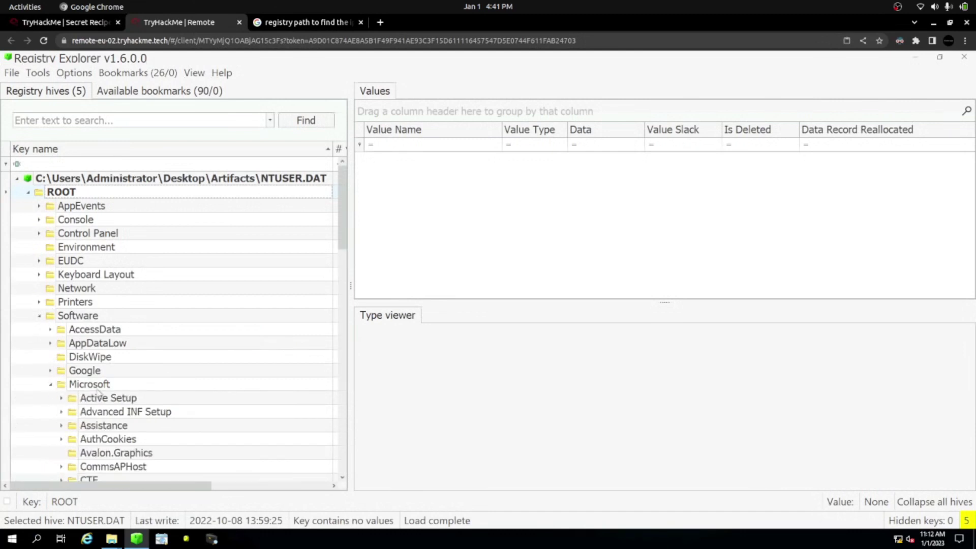
pyautogui.scroll(-8, 98, 391)
pyautogui.scroll(-15, 98, 392)
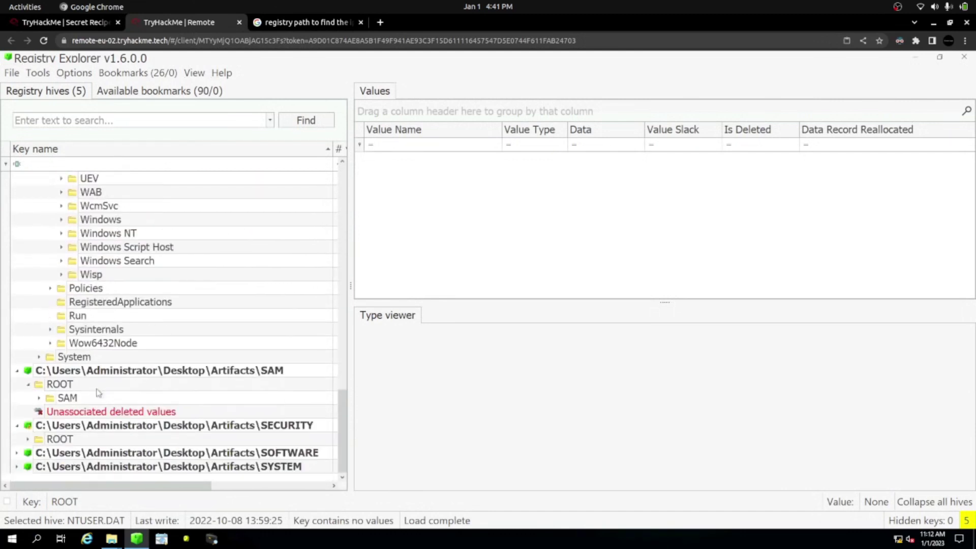
pyautogui.click(61, 219)
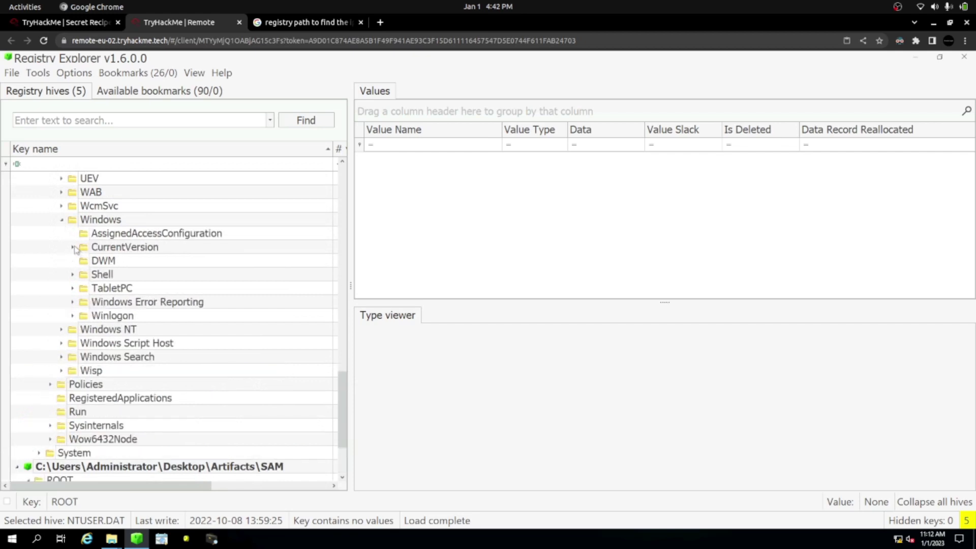
pyautogui.click(73, 248)
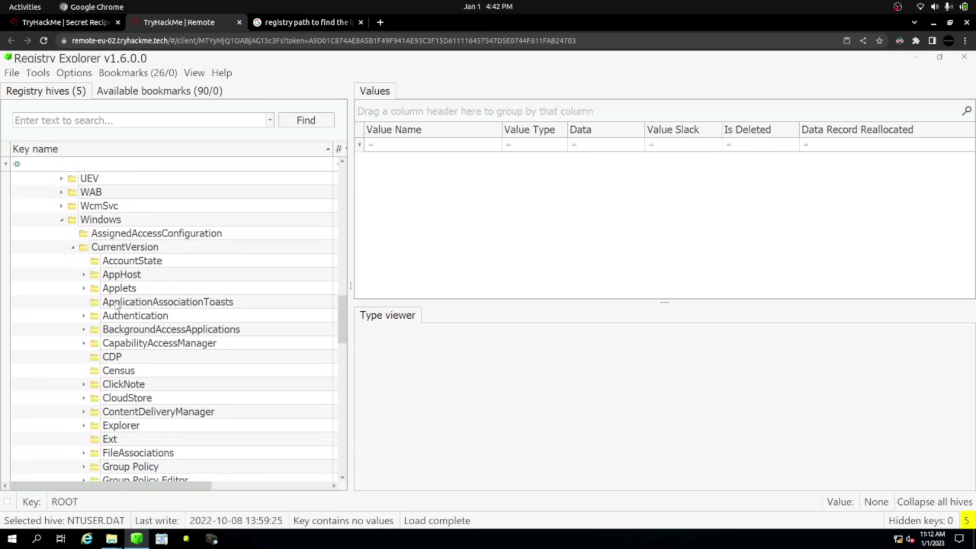
pyautogui.scroll(-1, 120, 320)
pyautogui.scroll(-1, 120, 321)
# Recheck the Explorer\RecentDocs ending of the Recent Files path in the cheatsheet, and return to Registry Explorer.
pyautogui.click(85, 24)
pyautogui.click(152, 23)
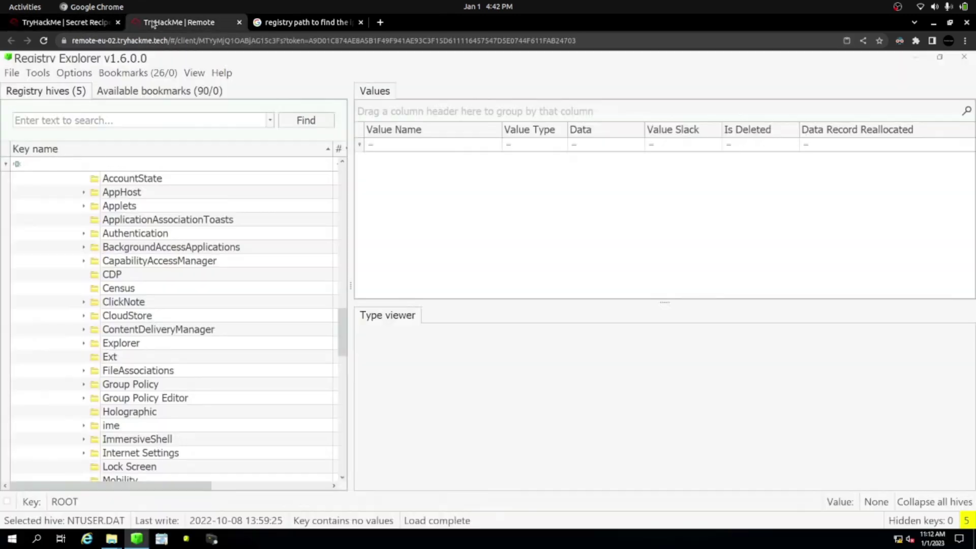
pyautogui.hotkey('alt', 'Tab')
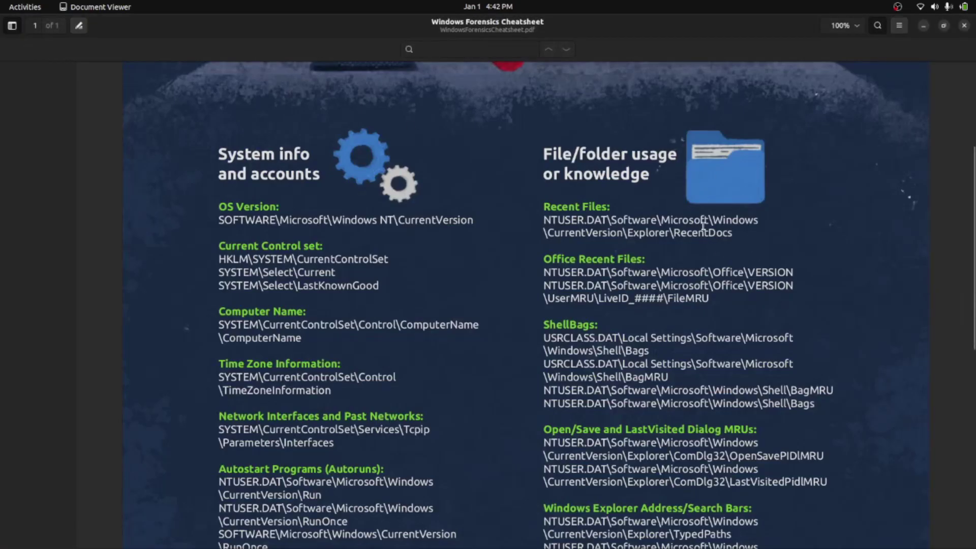
pyautogui.moveTo(629, 233); pyautogui.dragTo(724, 233)
pyautogui.hotkey('alt', 'Tab')
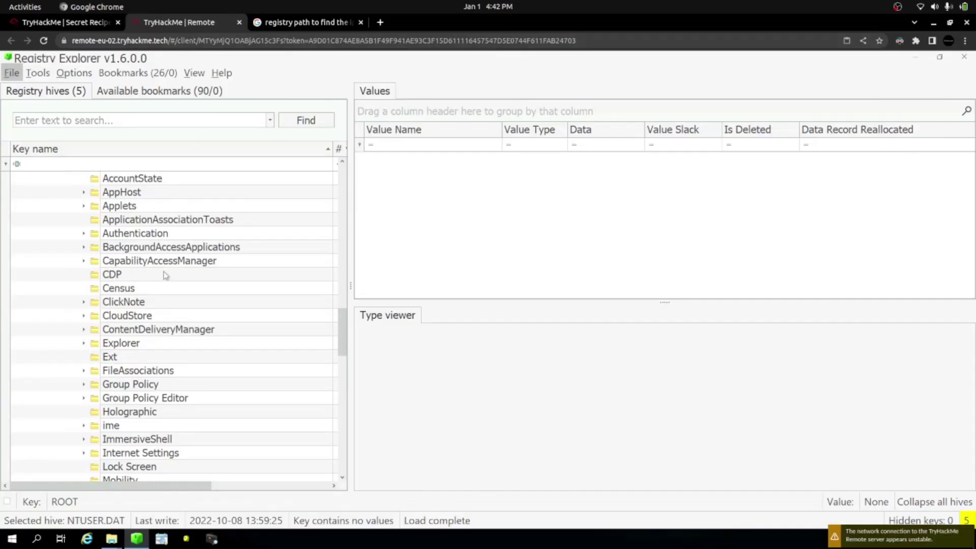
# Expand the Explorer key under CurrentVersion in the NTUSER.DAT hive, and expand its RecentDocs subkey to list the recent documents.
pyautogui.click(84, 344)
pyautogui.scroll(-5, 121, 361)
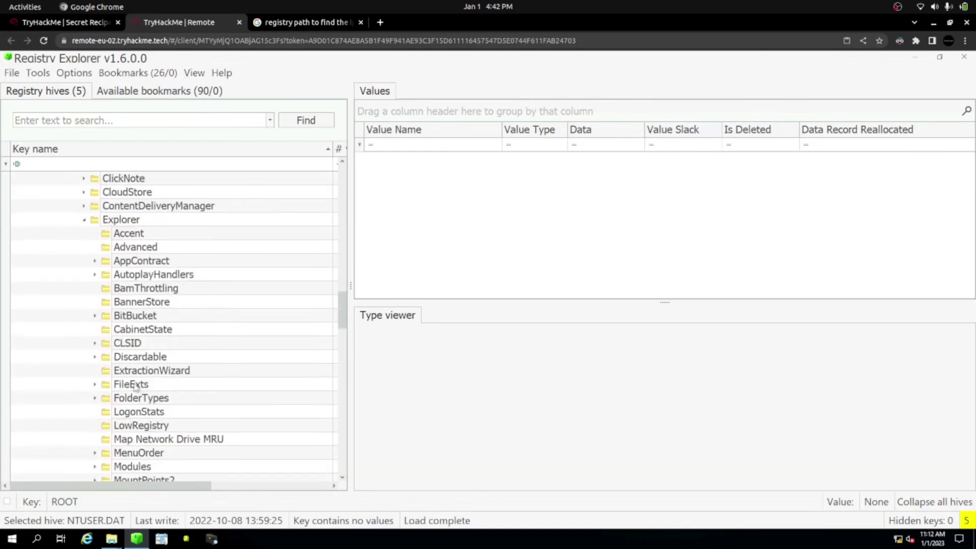
pyautogui.scroll(-2, 135, 386)
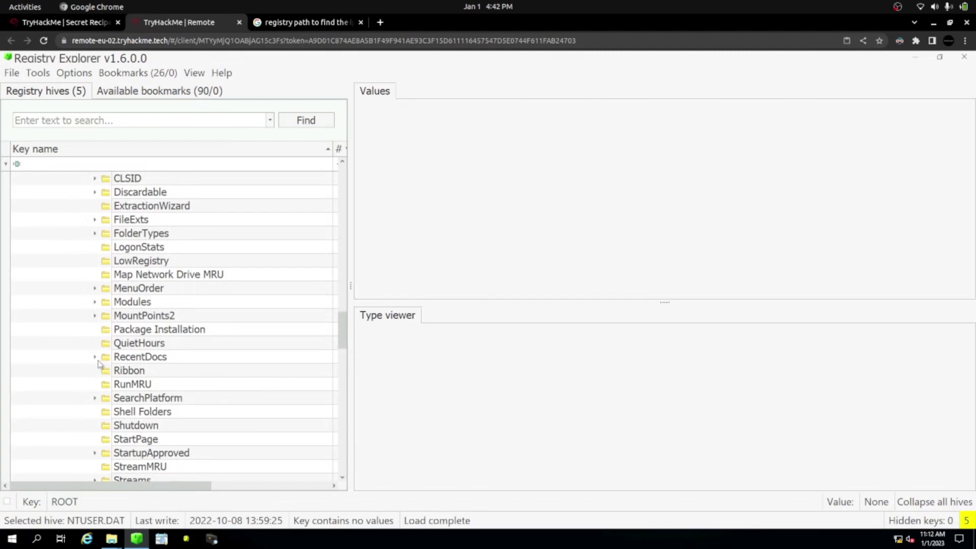
pyautogui.click(99, 361)
pyautogui.click(96, 358)
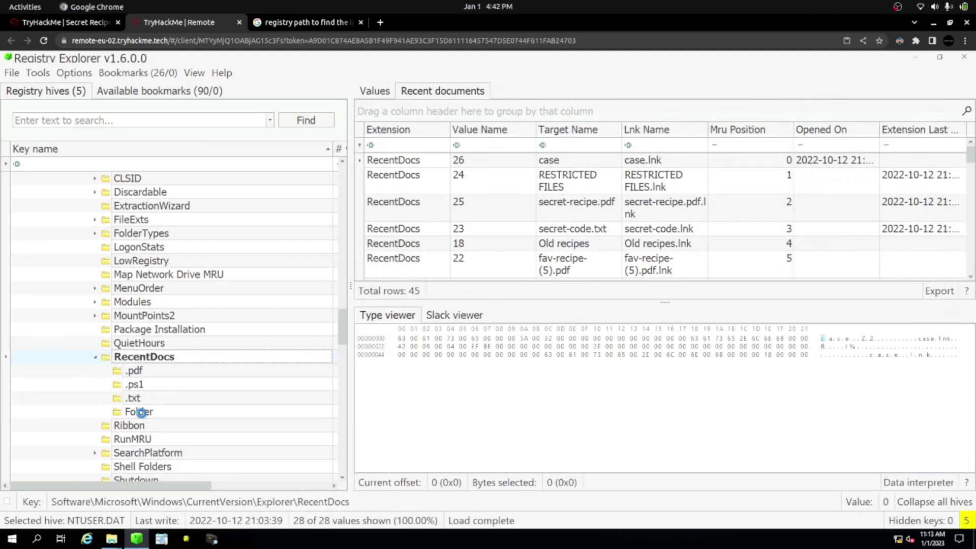
# Examine the recent documents recorded under RecentDocs' Folder and .pdf subkeys, widening the Lnk Name column for the PDF entries.
pyautogui.click(144, 416)
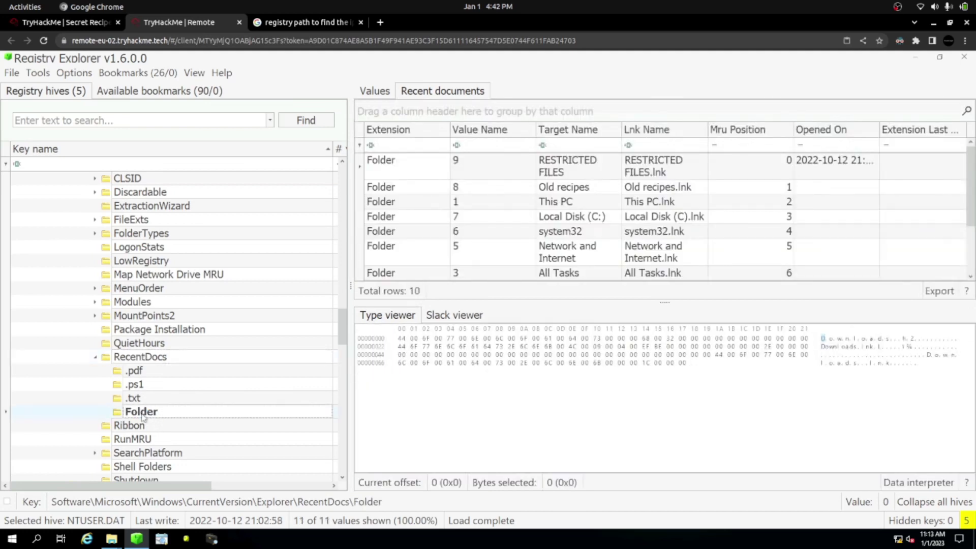
pyautogui.click(138, 371)
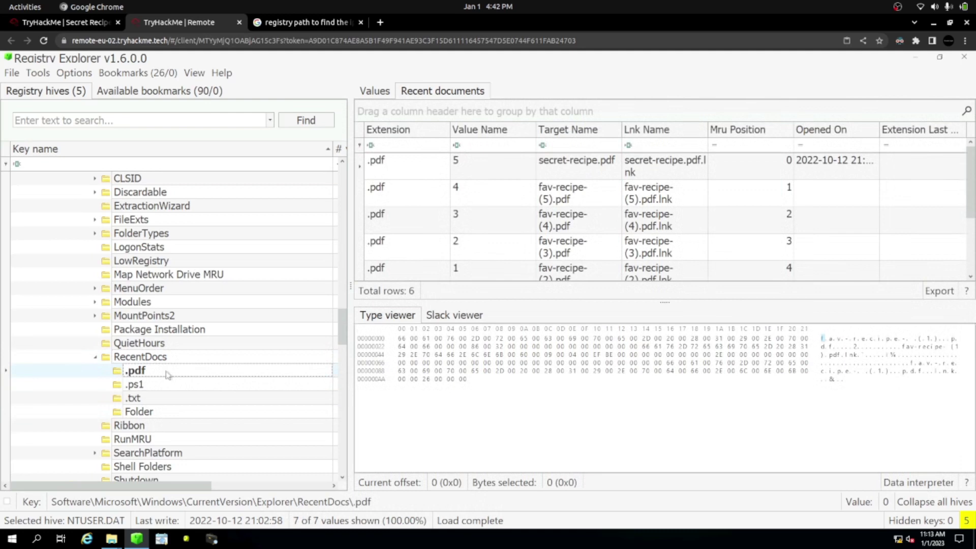
pyautogui.moveTo(708, 131); pyautogui.dragTo(735, 132)
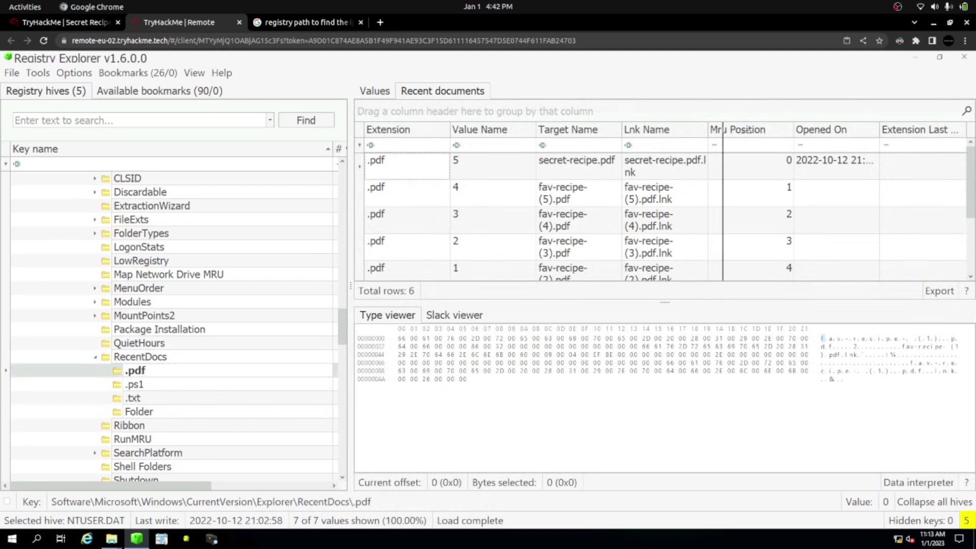
# Copy the secret-recipe.pdf target name from the recent documents and submit secret-recipe.pdf as the answer to the secret coffee recipe file question.
pyautogui.moveTo(639, 130); pyautogui.dragTo(657, 131)
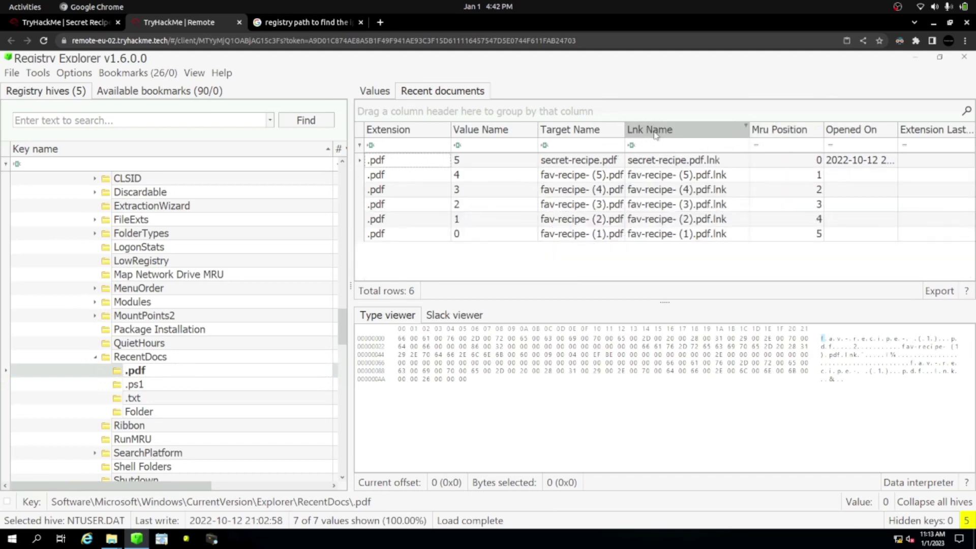
pyautogui.click(604, 164)
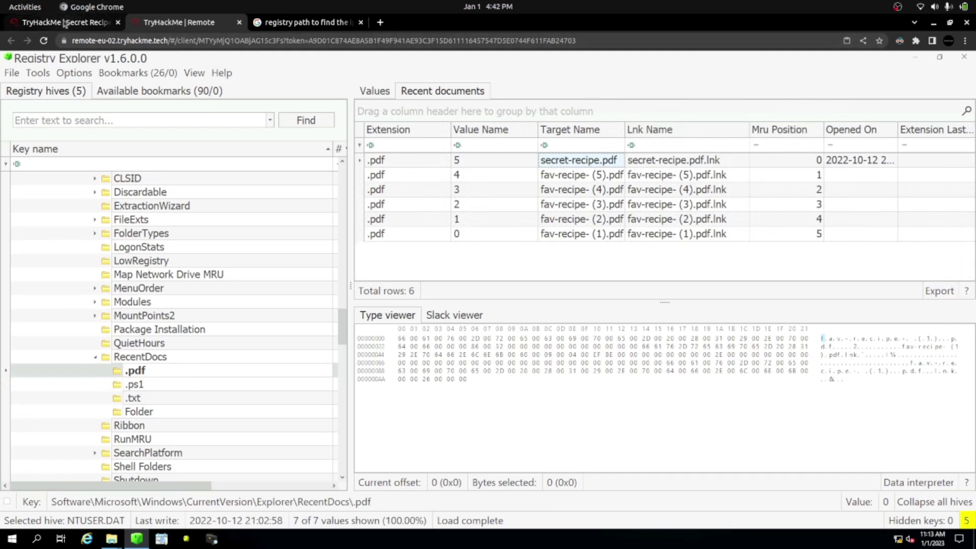
pyautogui.click(112, 22)
pyautogui.click(132, 360)
pyautogui.hotkey('ctrl', 'v')
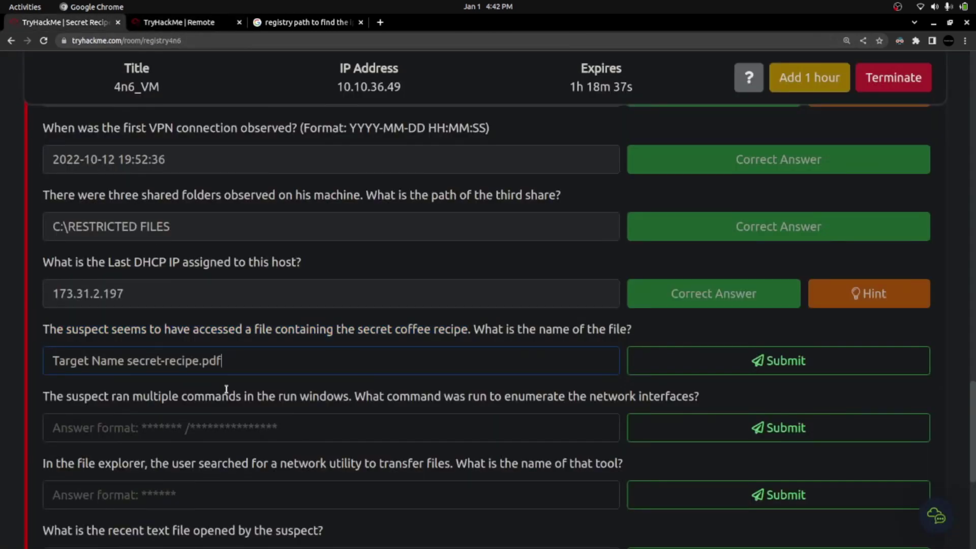
pyautogui.click(128, 361)
pyautogui.hotkey('shift', 'Home')
pyautogui.press('BackSpace')
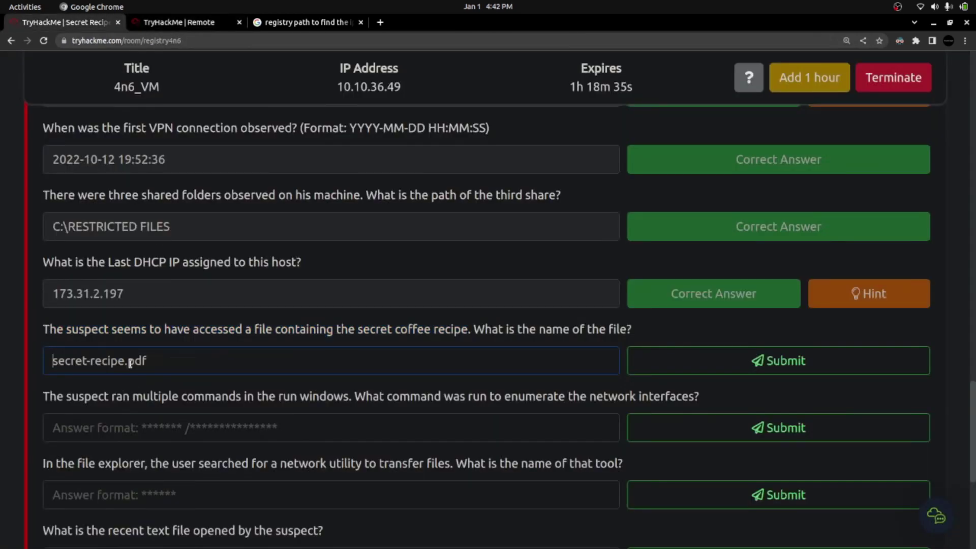
pyautogui.press('Return')
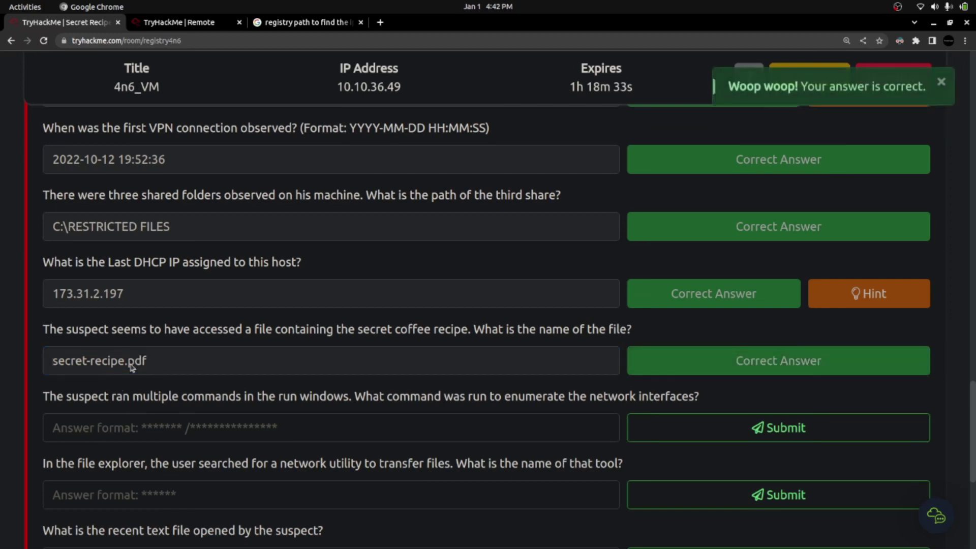
# Read the question about which Run window command enumerated the network interfaces.
pyautogui.scroll(-2, 131, 366)
pyautogui.moveTo(72, 342); pyautogui.dragTo(643, 343)
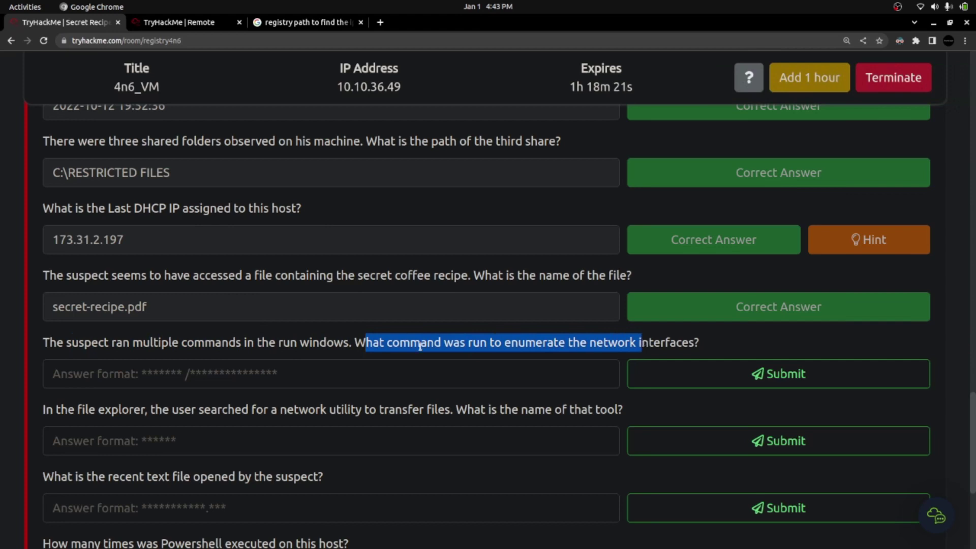
pyautogui.tripleClick(75, 344)
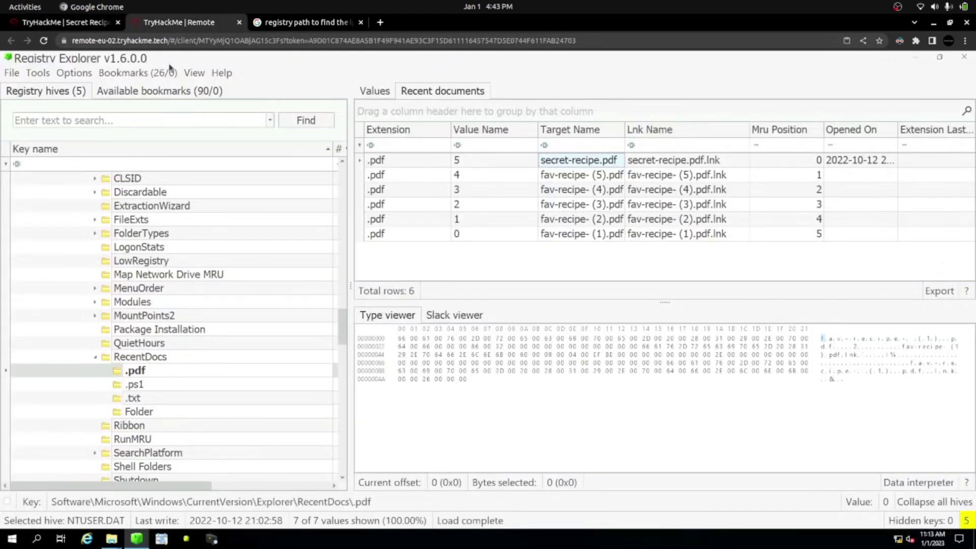
# Launch cmd through the Run dialog on the remote Windows machine and close the Command Prompt.
pyautogui.click(189, 24)
pyautogui.click(38, 540)
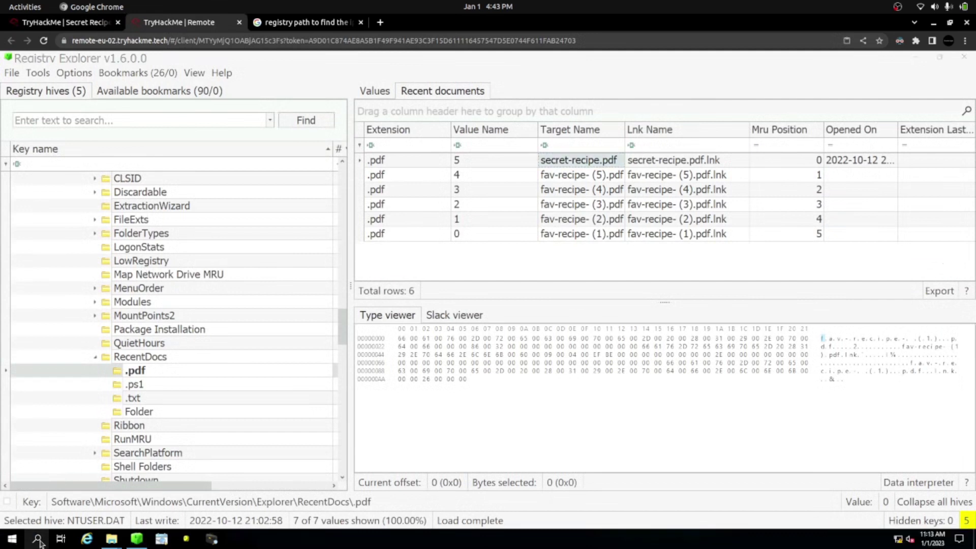
pyautogui.write('run')
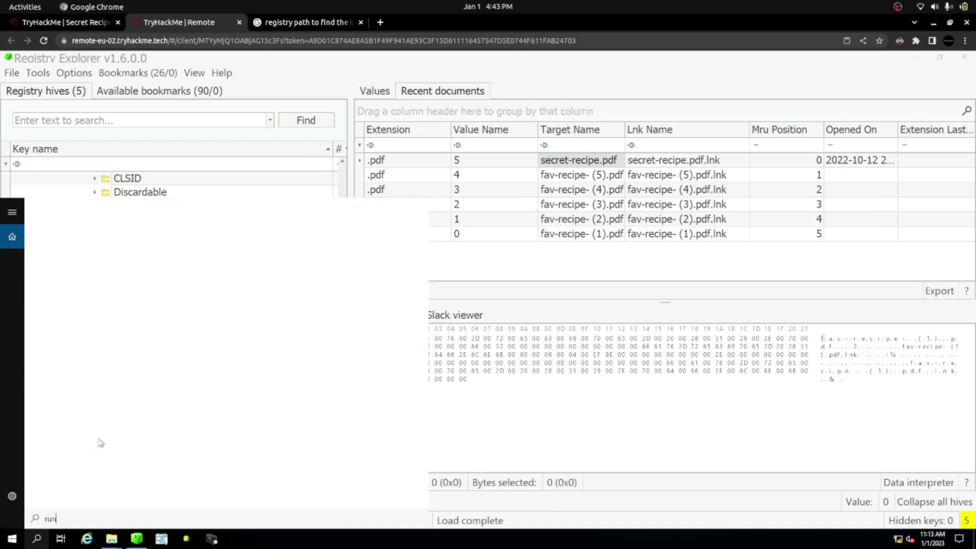
pyautogui.press('Return')
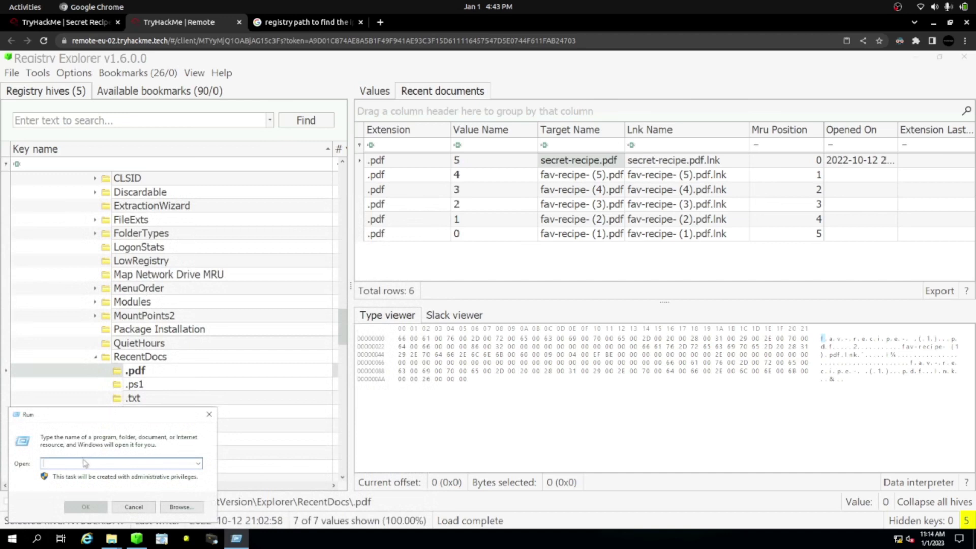
pyautogui.write('cmd')
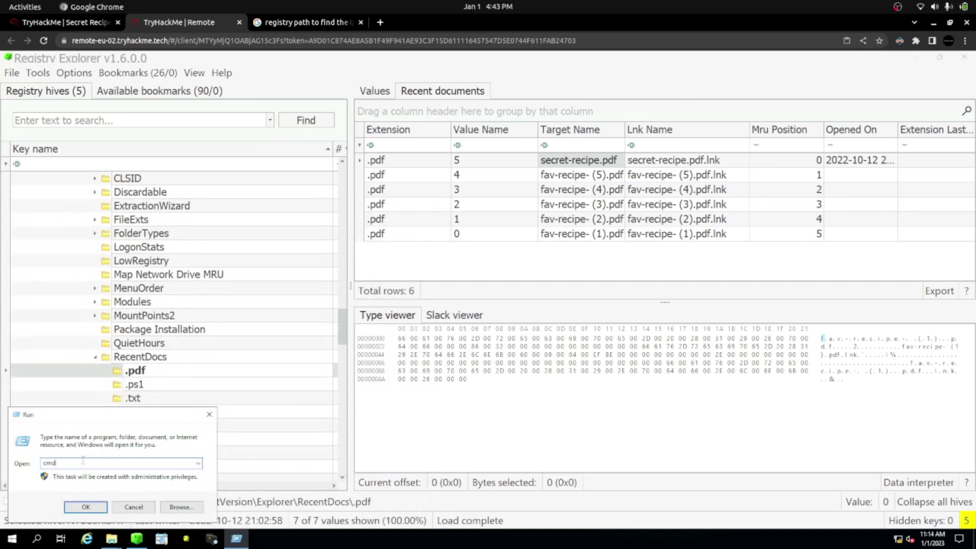
pyautogui.press('Return')
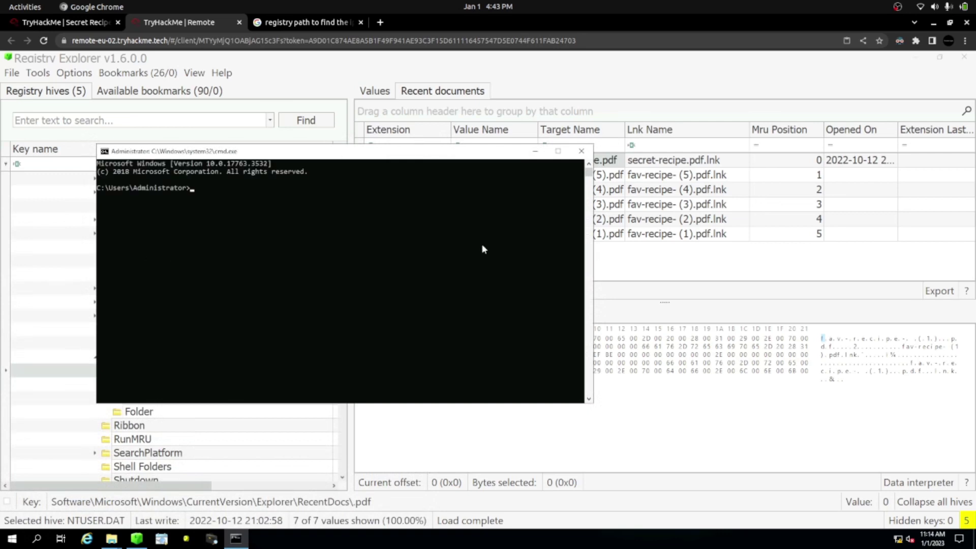
pyautogui.click(580, 151)
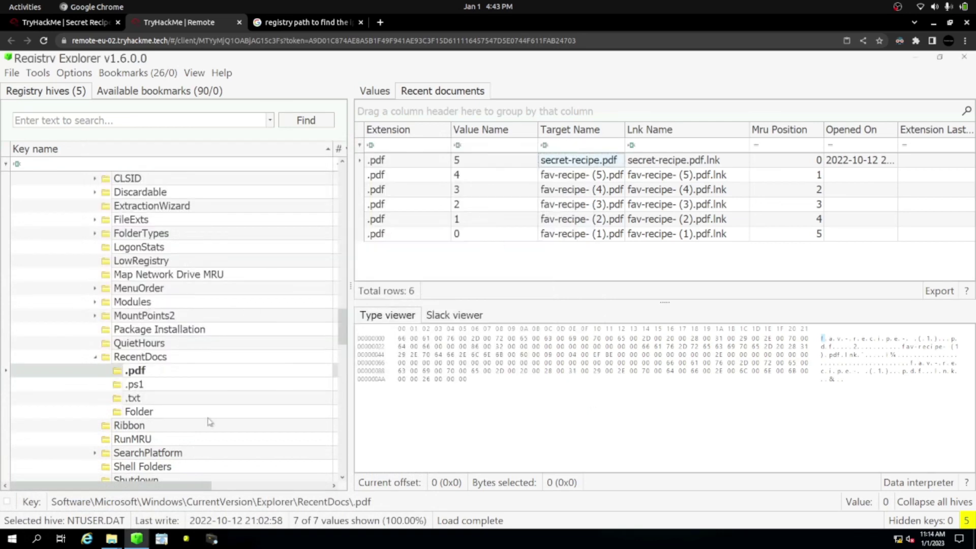
# Collapse the RecentDocs key, open the RunMRU key in the remote session, and copy the executable entry pnputil /enum-interfaces.
pyautogui.click(96, 359)
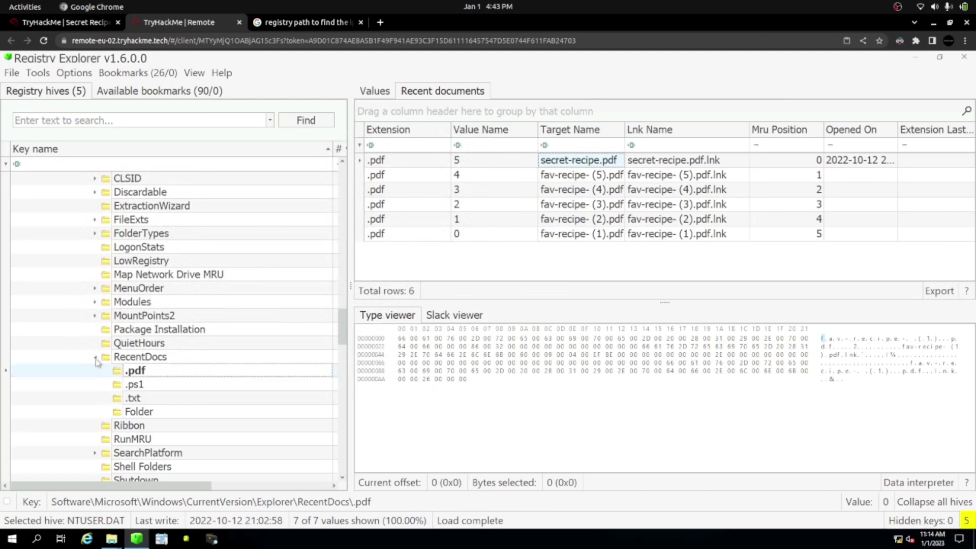
pyautogui.click(96, 360)
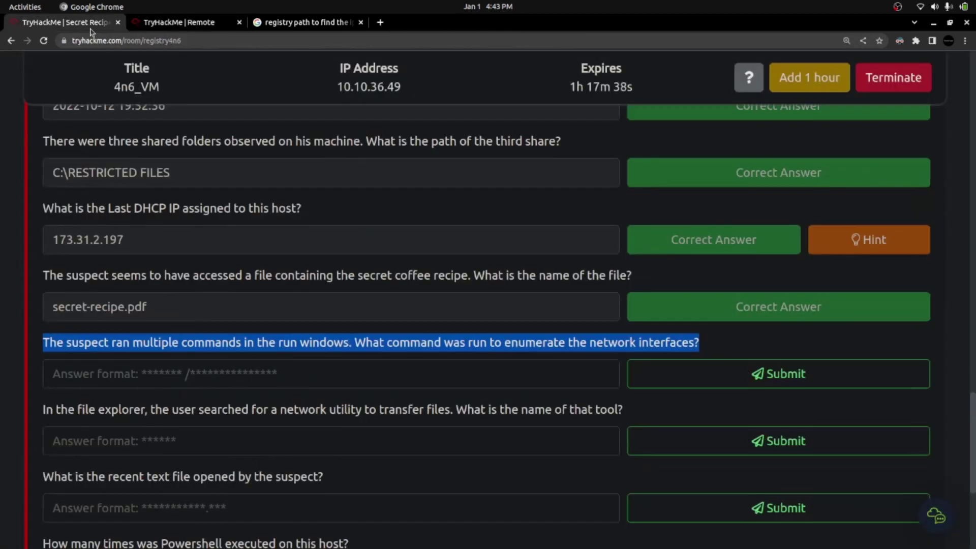
pyautogui.click(89, 23)
pyautogui.click(167, 20)
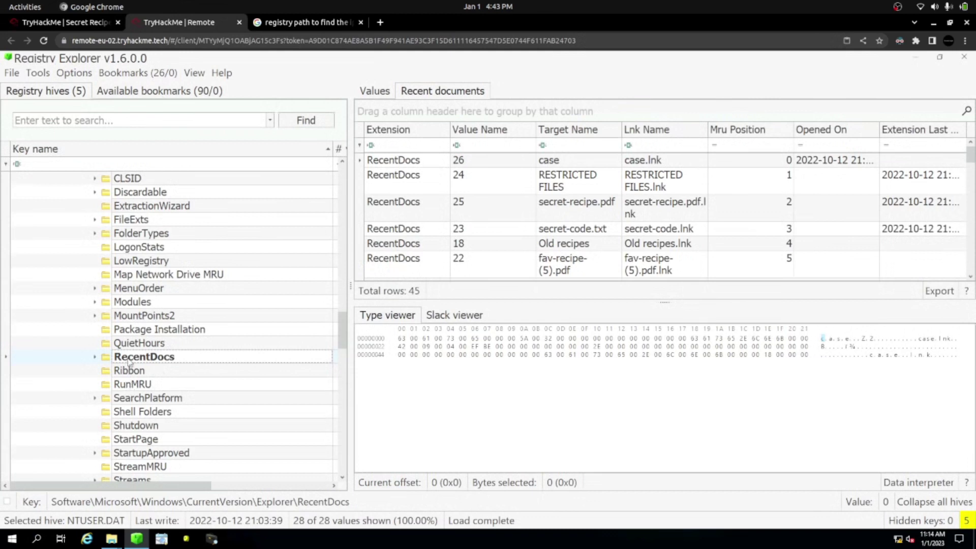
pyautogui.click(123, 387)
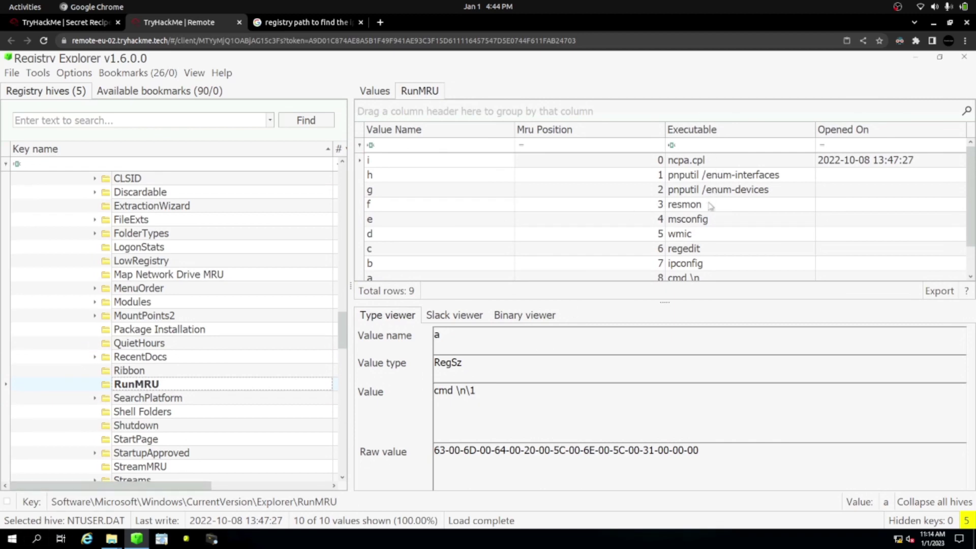
pyautogui.click(689, 175)
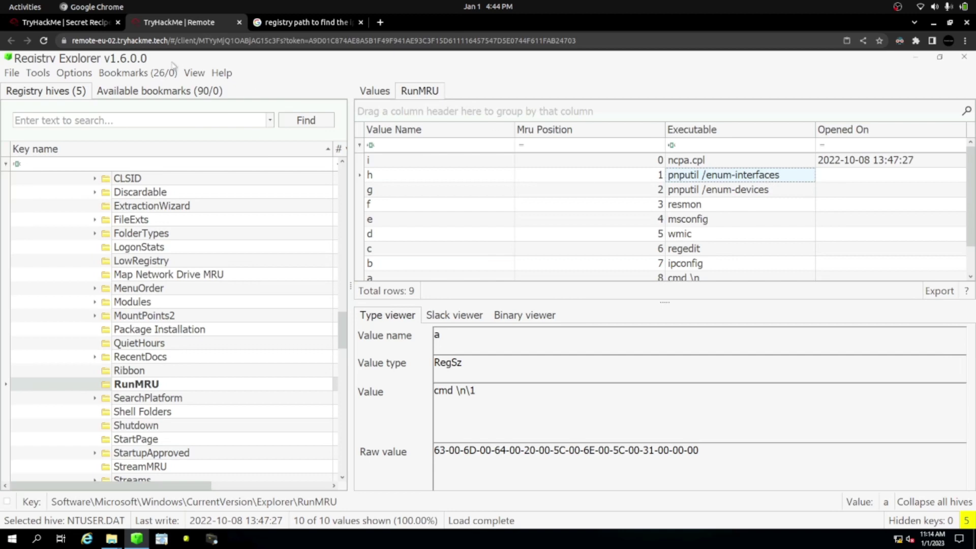
# Submit pnputil /enum-interfaces on the TryHackMe room page as the answer to the network interface enumeration question.
pyautogui.click(66, 22)
pyautogui.click(168, 372)
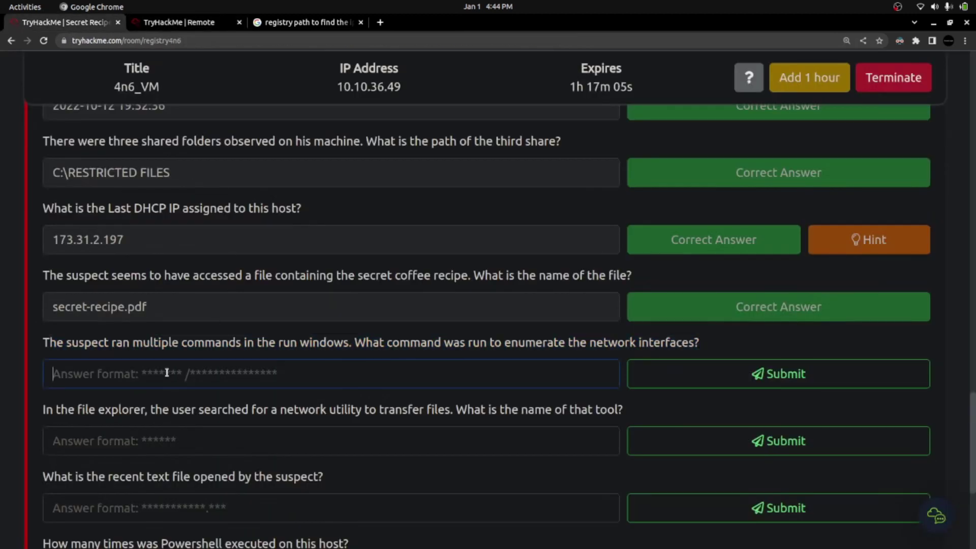
pyautogui.write('Executable pnputil /enum-interfaces')
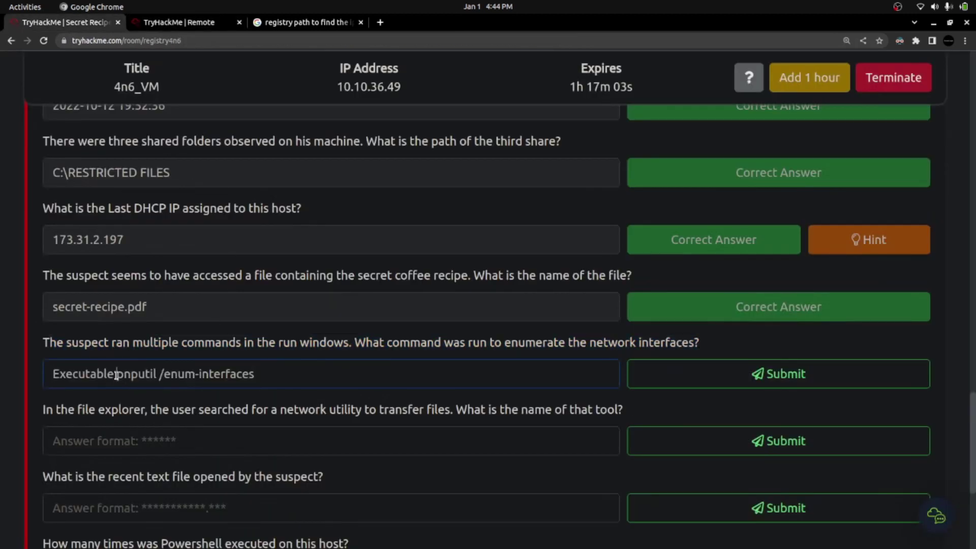
pyautogui.hotkey('ctrl', 'BackSpace')
pyautogui.press('Return')
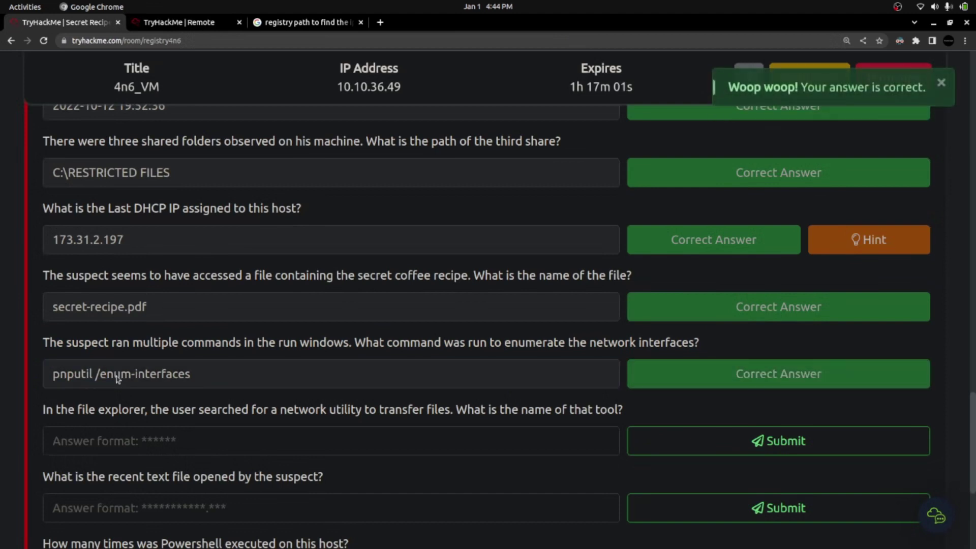
# Read the question about the network file-transfer utility searched in File Explorer, and check the Recent Files registry path in the Windows Forensics Cheatsheet.
pyautogui.scroll(-5, 117, 378)
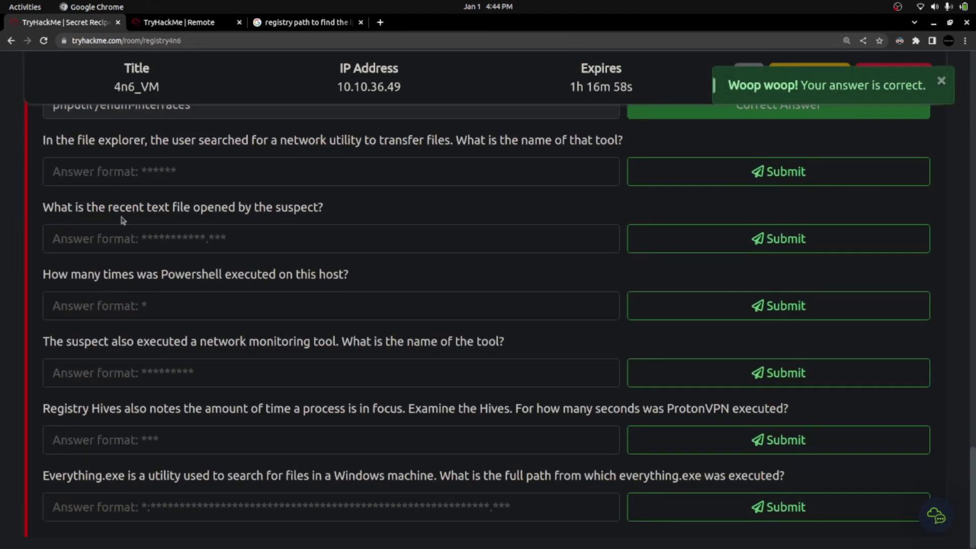
pyautogui.moveTo(44, 139); pyautogui.dragTo(350, 140)
pyautogui.click(185, 140)
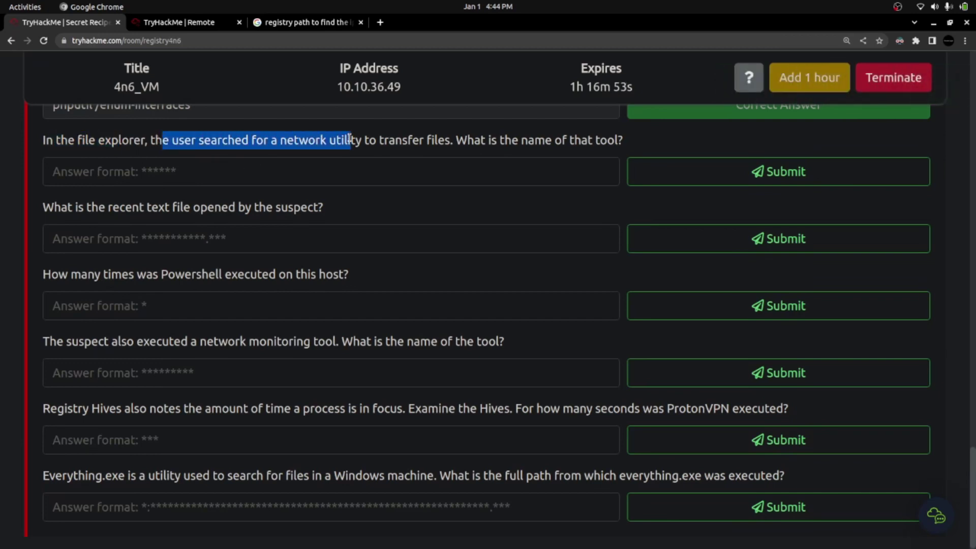
pyautogui.doubleClick(358, 141)
pyautogui.moveTo(376, 140); pyautogui.dragTo(620, 138)
pyautogui.moveTo(76, 140); pyautogui.dragTo(234, 142)
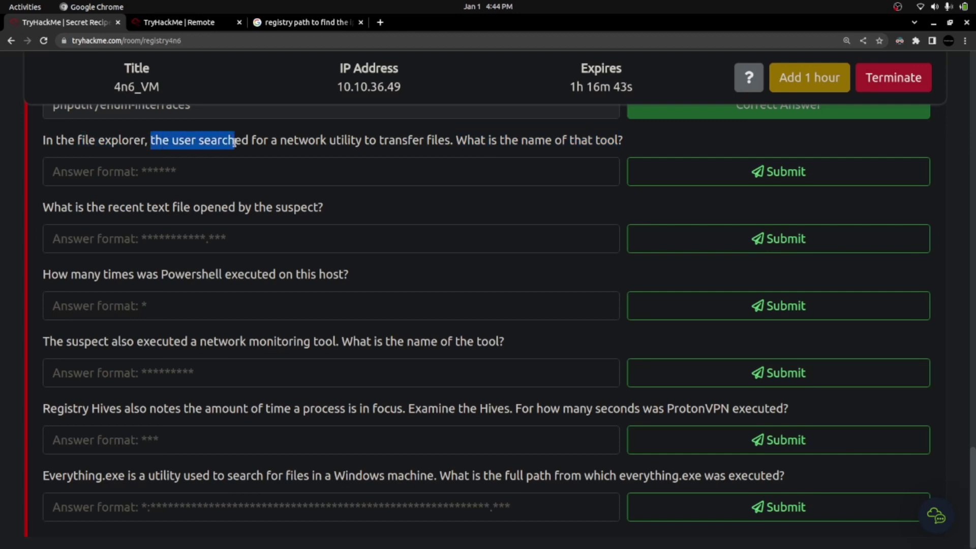
pyautogui.hotkey('alt', 'Tab')
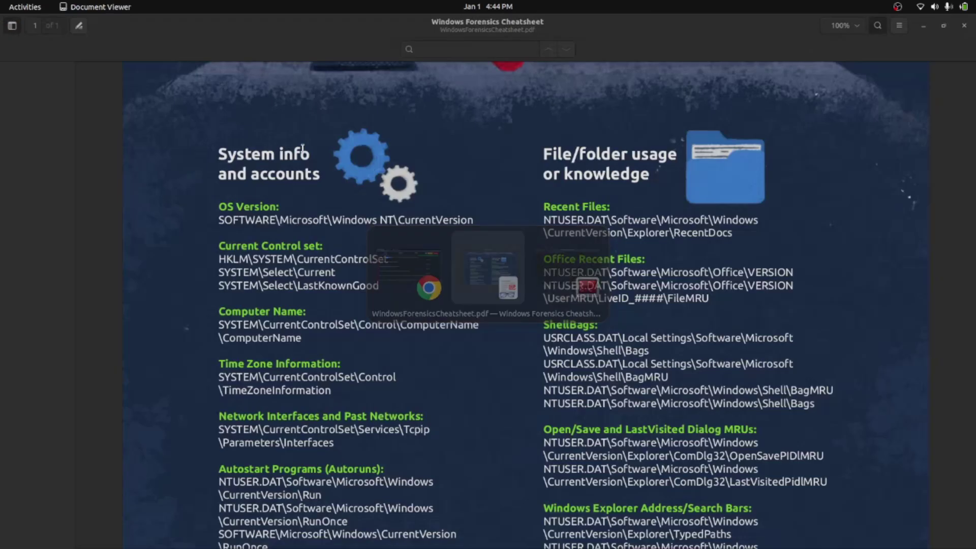
pyautogui.moveTo(682, 232); pyautogui.dragTo(739, 234)
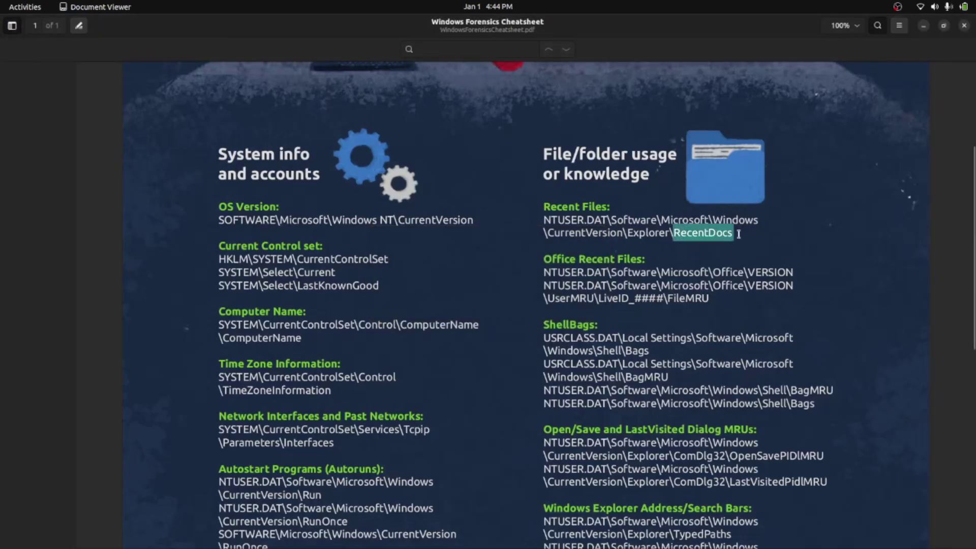
# Examine the RecentDocs key's entries in Registry Explorer for a network file-transfer utility, widening the Lnk Name column.
pyautogui.hotkey('alt', 'Tab')
pyautogui.hotkey('ctrl', 'Tab')
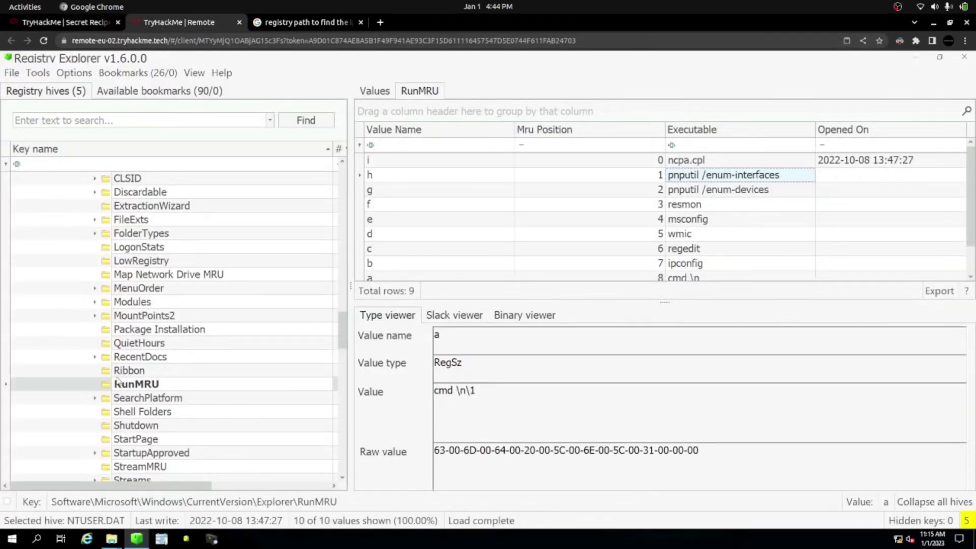
pyautogui.click(123, 356)
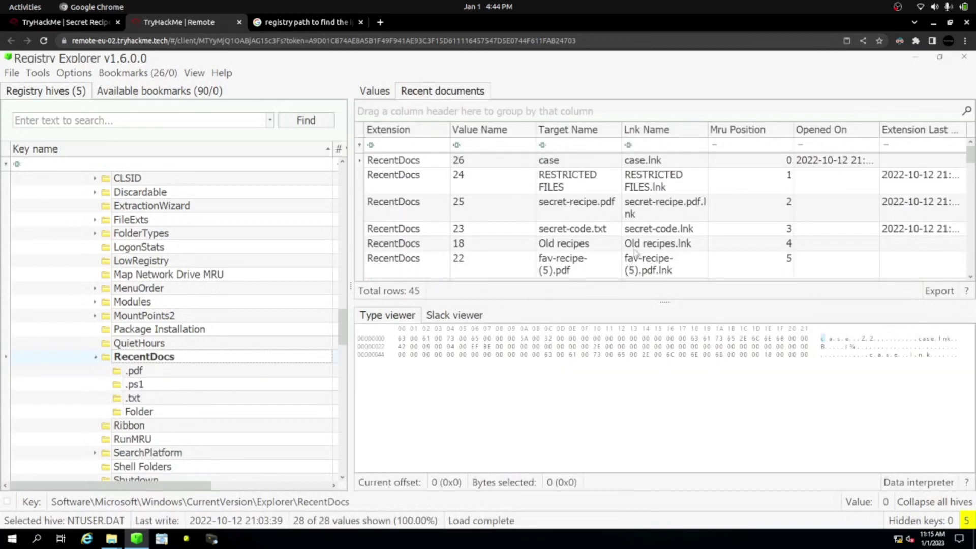
pyautogui.click(709, 132)
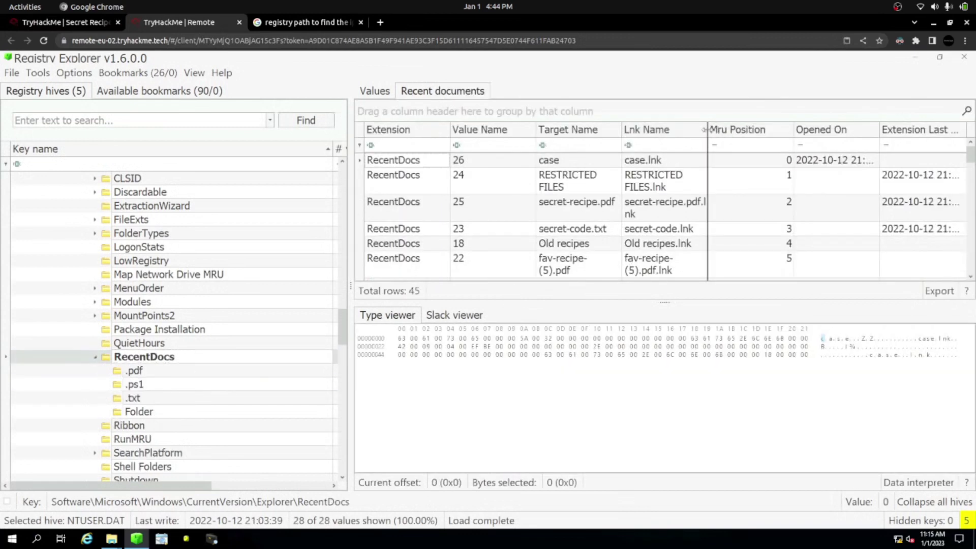
pyautogui.doubleClick(702, 167)
pyautogui.scroll(-5, 623, 213)
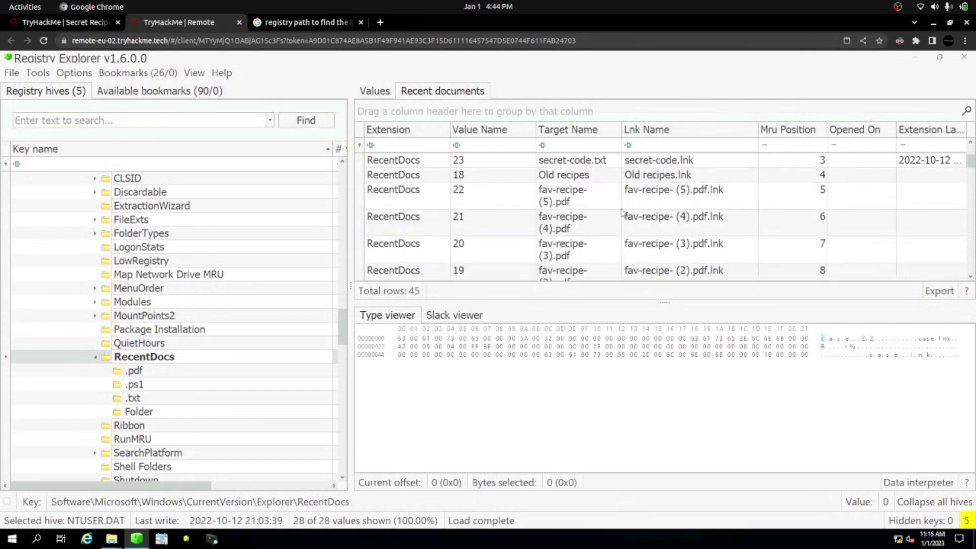
pyautogui.scroll(-6, 623, 212)
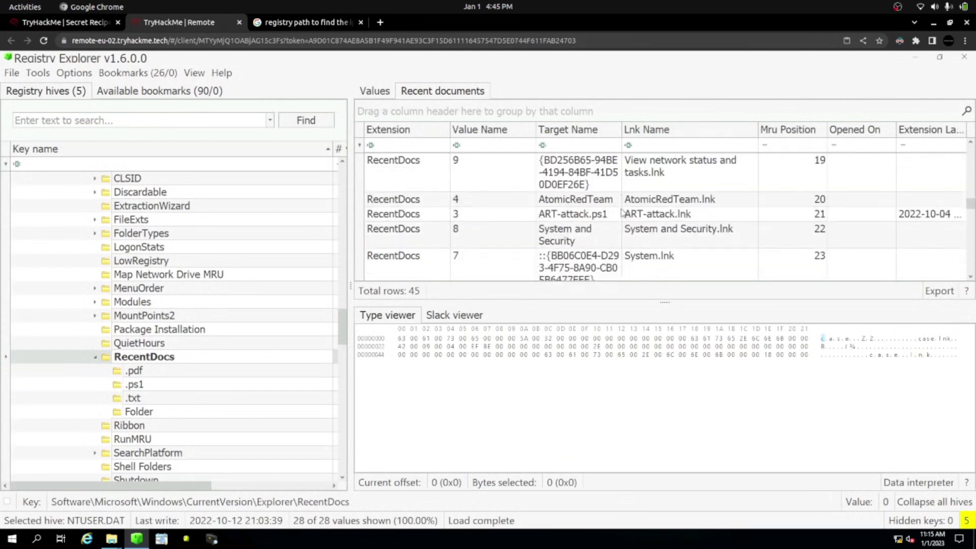
pyautogui.scroll(-5, 622, 213)
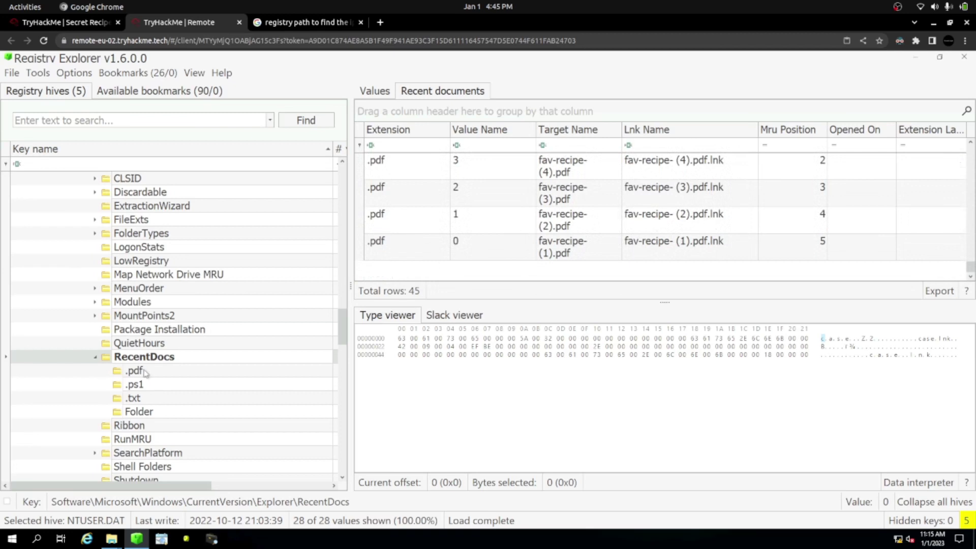
# Reread the network file-transfer utility question on the TryHackMe room page and check the Office Recent Files registry paths in the Windows Forensics Cheatsheet.
pyautogui.click(66, 22)
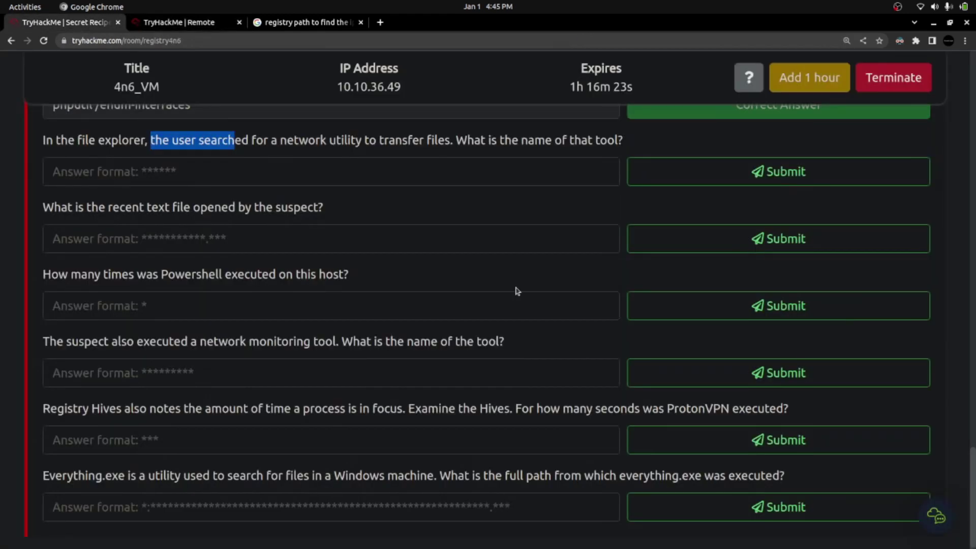
pyautogui.moveTo(68, 141); pyautogui.dragTo(402, 141)
pyautogui.click(153, 22)
pyautogui.hotkey('alt', 'Tab')
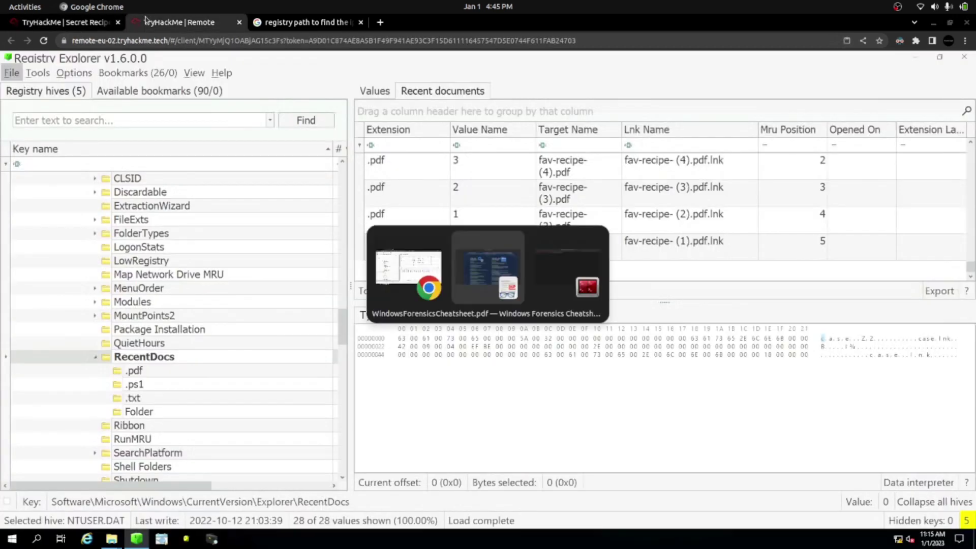
pyautogui.moveTo(544, 259); pyautogui.dragTo(651, 297)
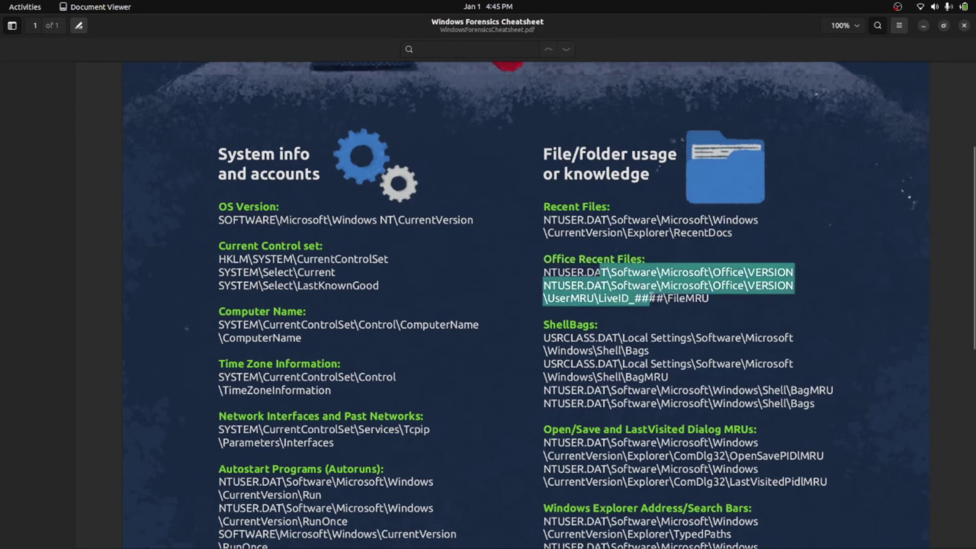
pyautogui.scroll(-2, 652, 302)
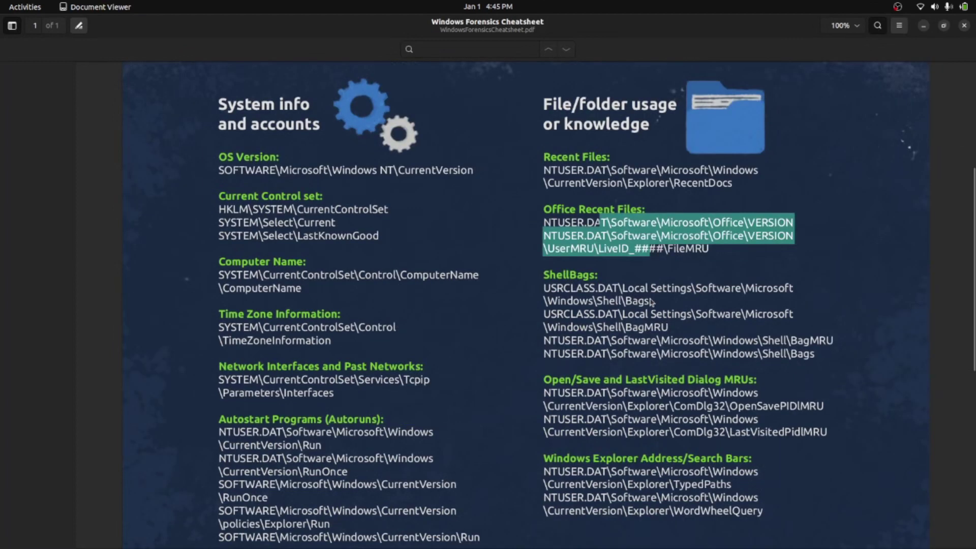
pyautogui.click(589, 239)
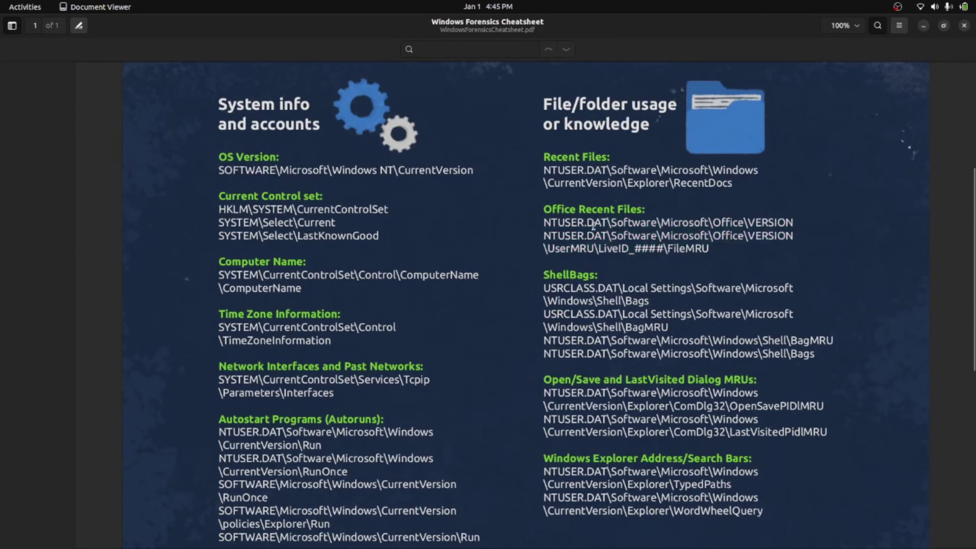
pyautogui.tripleClick(653, 224)
pyautogui.tripleClick(639, 236)
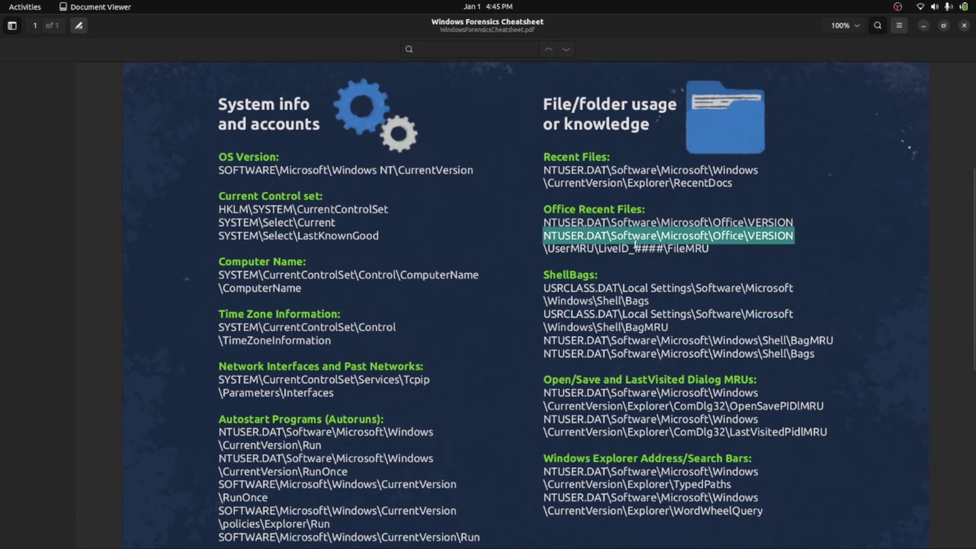
# Search the cheatsheet for "search" and read the TypedPaths registry path under Windows Explorer Address/Search Bars.
pyautogui.scroll(-2, 622, 279)
pyautogui.hotkey('ctrl', 'f')
pyautogui.write('sea')
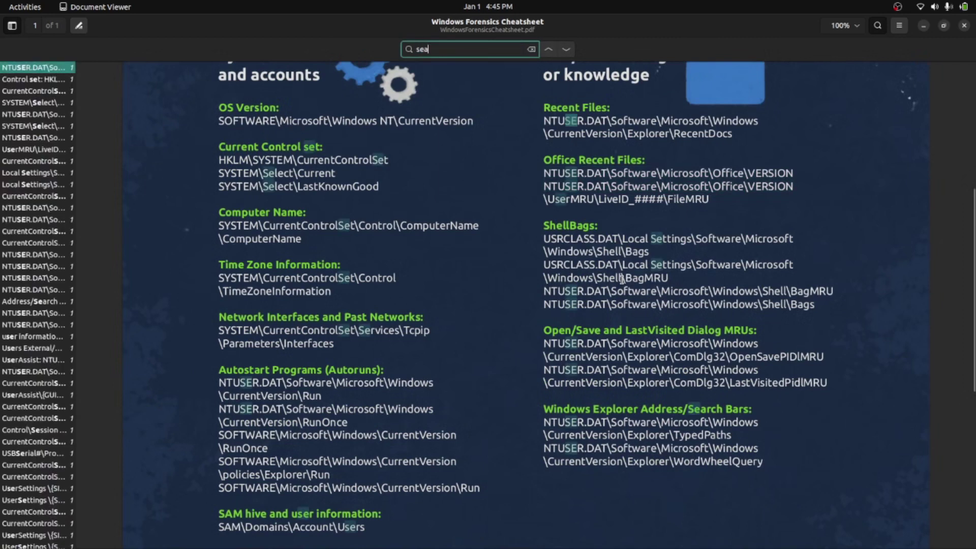
pyautogui.write('rch')
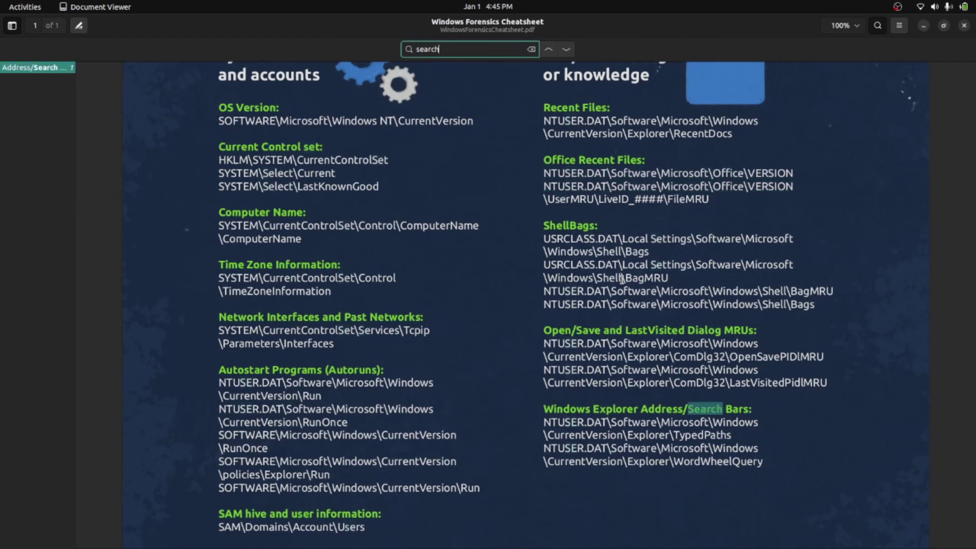
pyautogui.moveTo(545, 410); pyautogui.dragTo(746, 406)
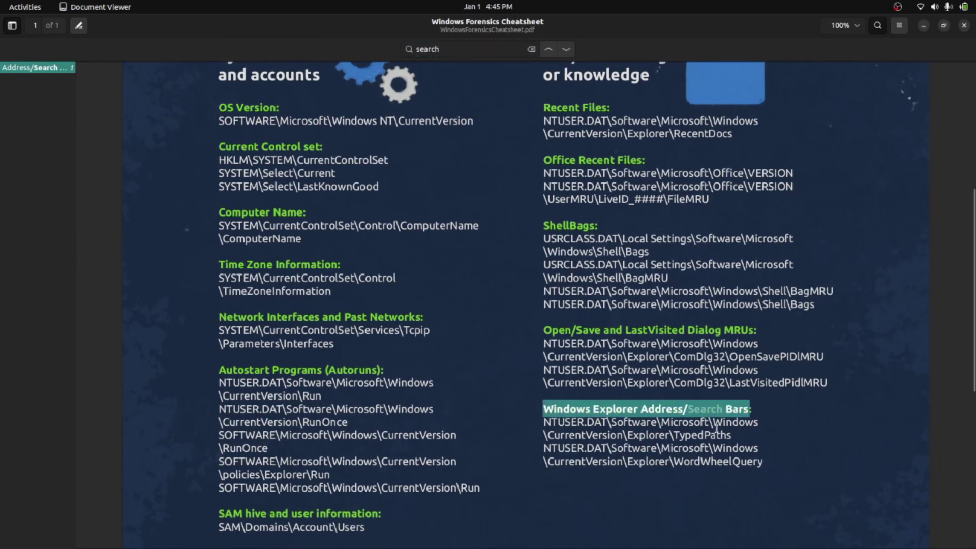
pyautogui.scroll(-2, 716, 429)
pyautogui.click(583, 394)
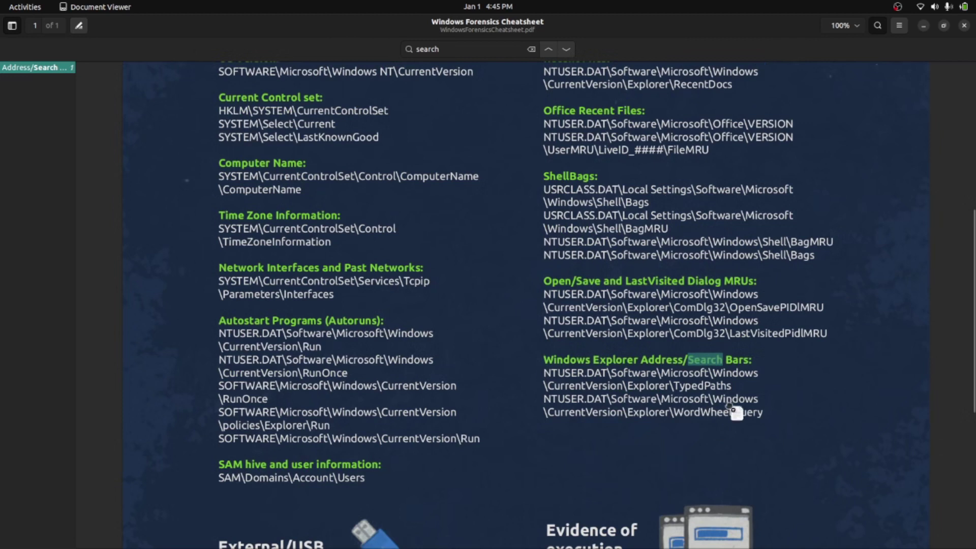
pyautogui.tripleClick(582, 379)
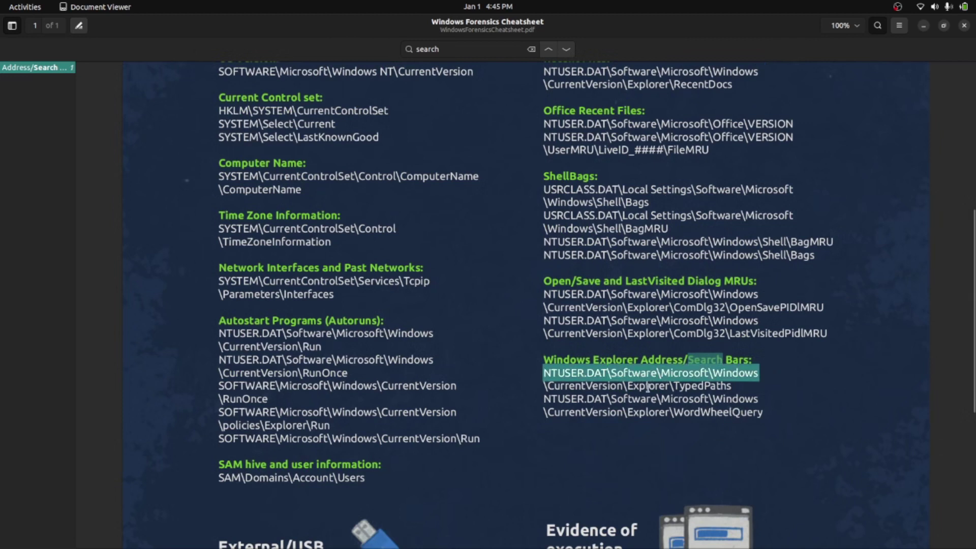
pyautogui.tripleClick(702, 387)
# In the remote session, collapse RecentDocs, open the TypedPaths key, and inspect its three values with the Data column widened.
pyautogui.hotkey('alt', 'Tab')
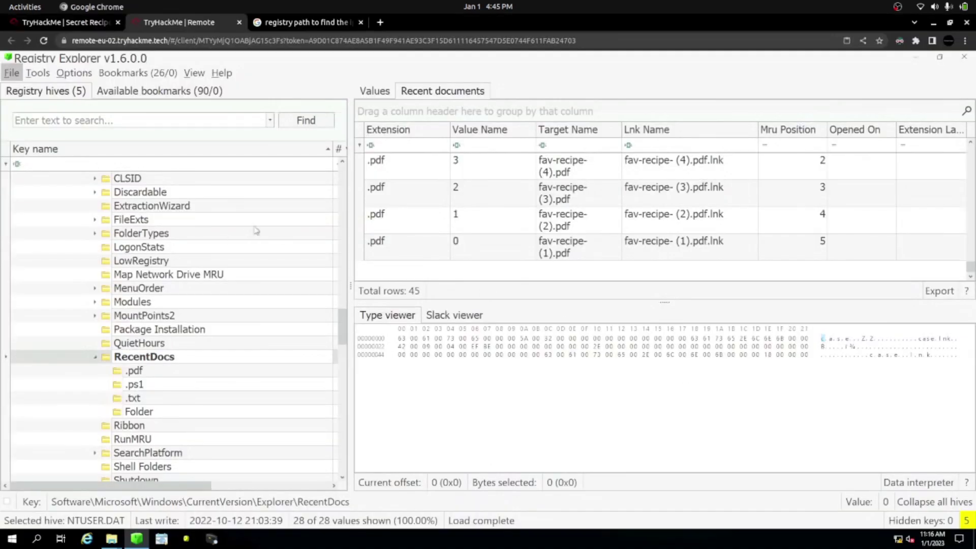
pyautogui.click(96, 358)
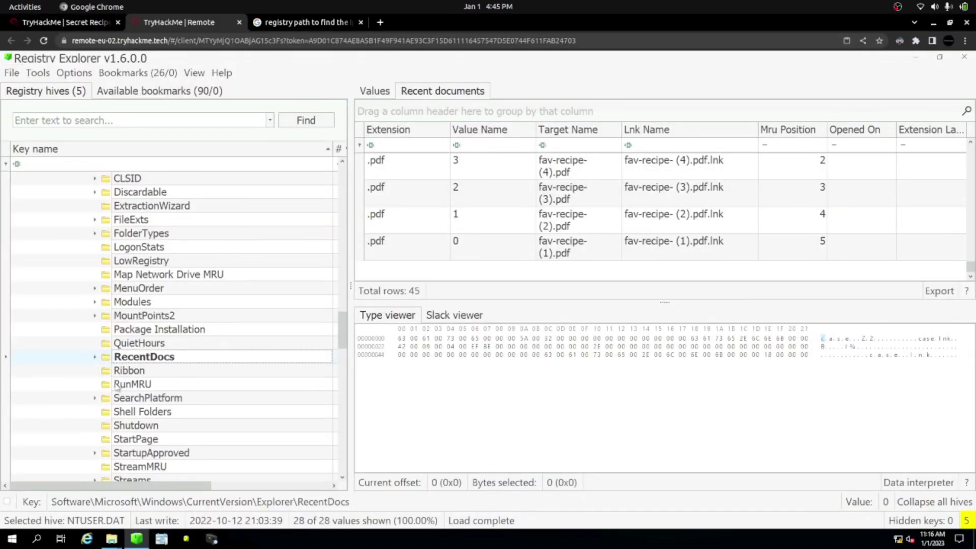
pyautogui.scroll(-3, 117, 359)
pyautogui.scroll(-1, 118, 360)
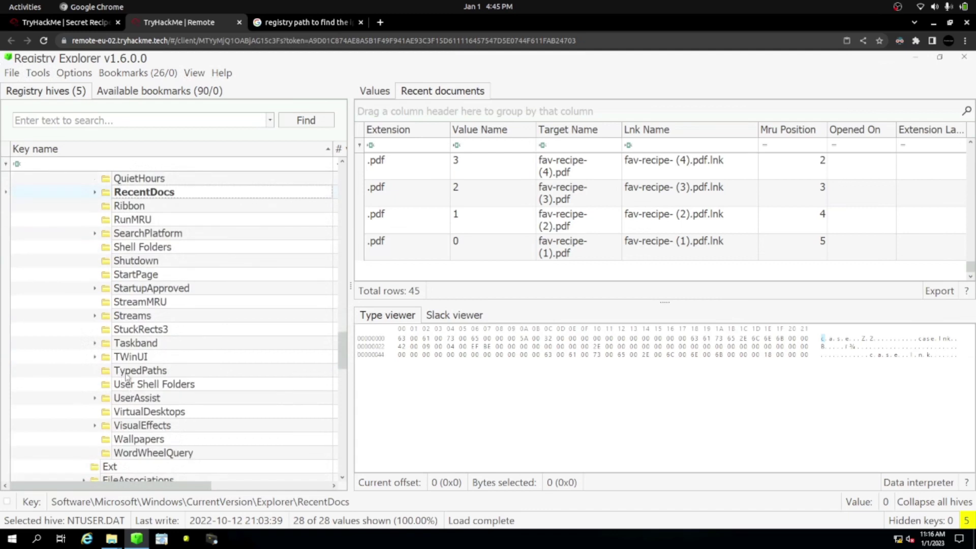
pyautogui.click(126, 372)
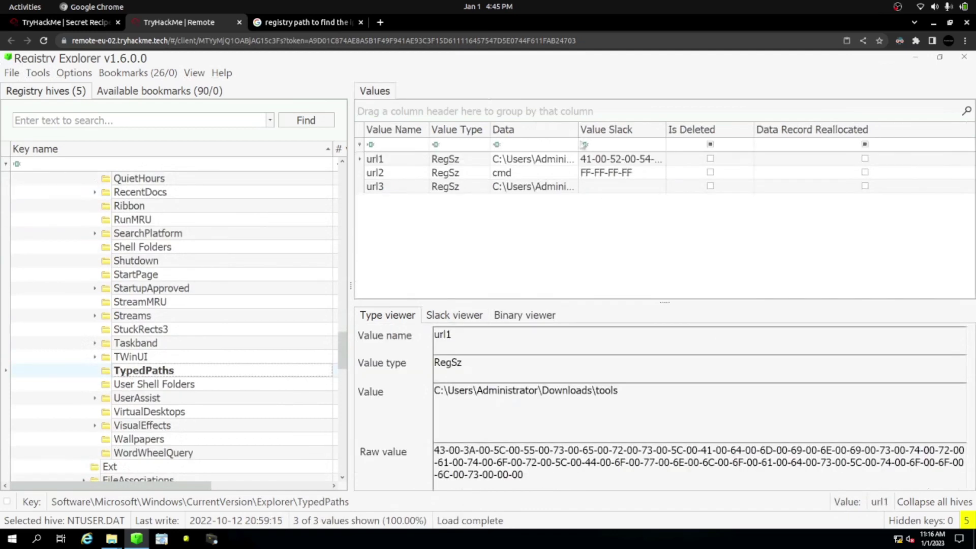
pyautogui.moveTo(578, 132); pyautogui.dragTo(713, 136)
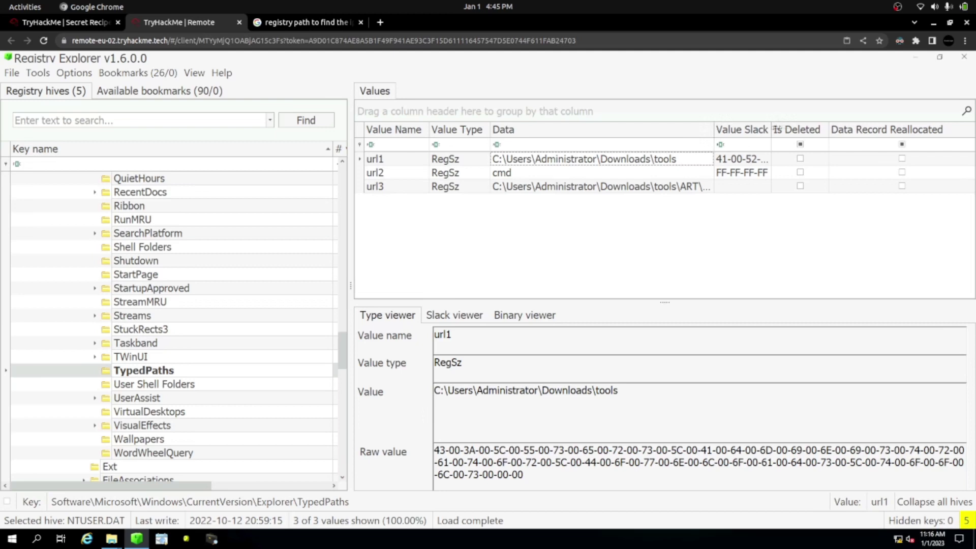
pyautogui.moveTo(714, 130); pyautogui.dragTo(778, 129)
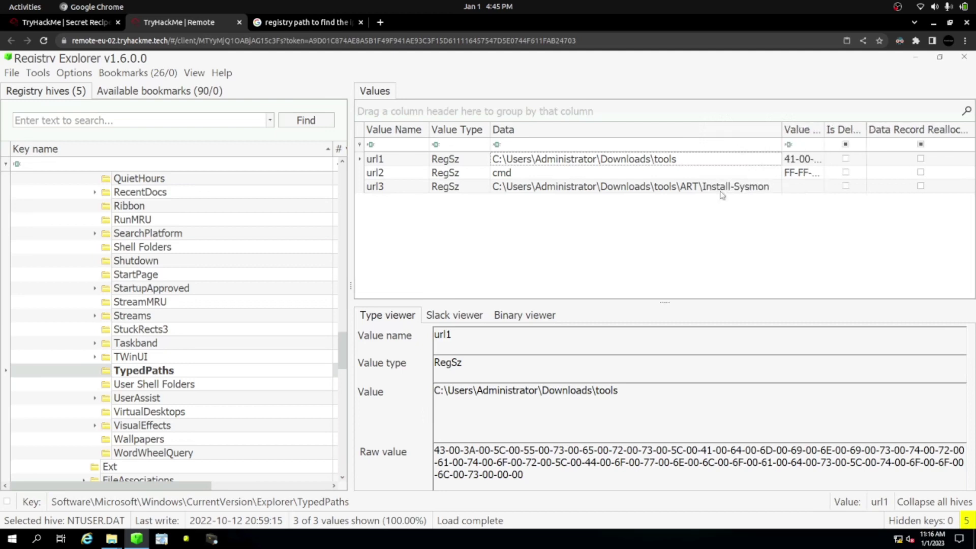
pyautogui.click(614, 161)
pyautogui.press('Down')
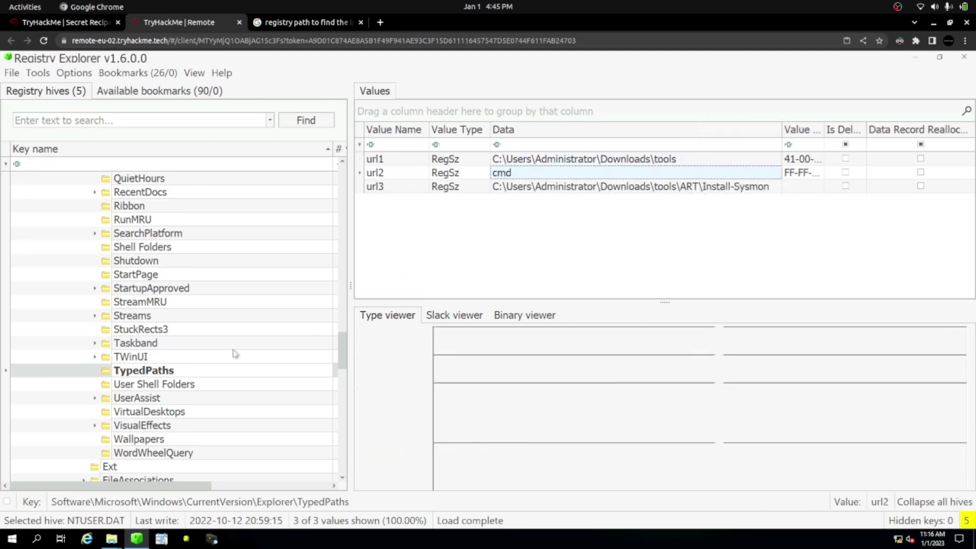
pyautogui.press('Down')
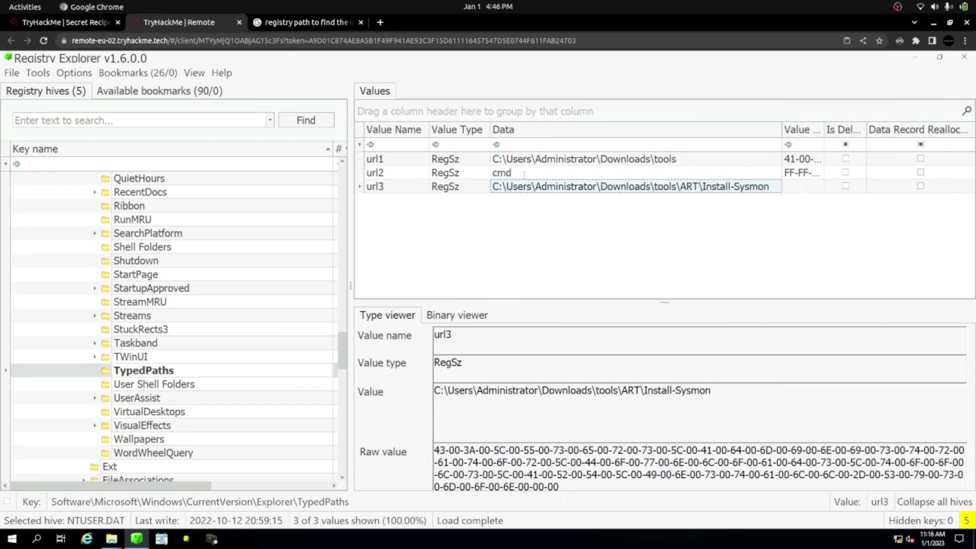
# Reread the network file-transfer utility question on the room page and recheck the url1, url2 and url3 values in TypedPaths.
pyautogui.click(66, 21)
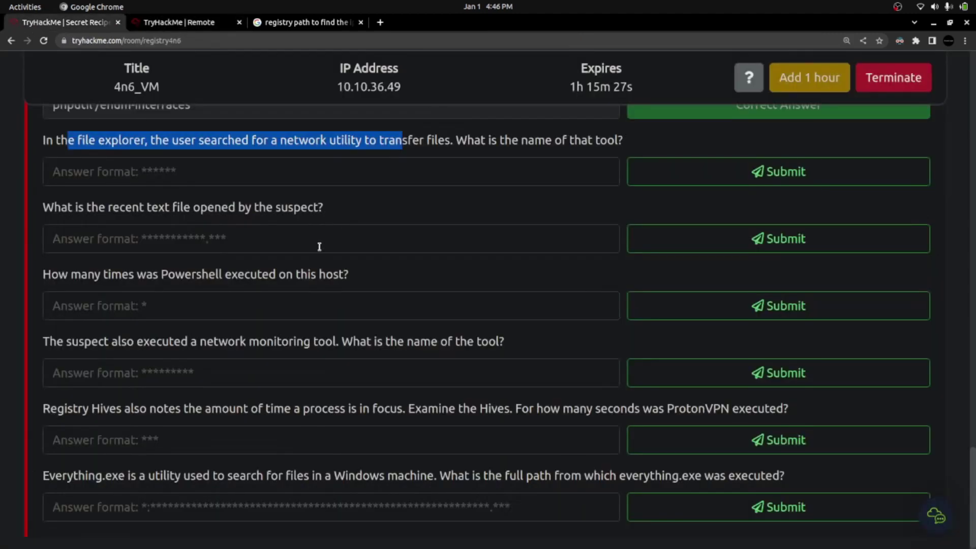
pyautogui.moveTo(255, 140); pyautogui.dragTo(628, 144)
pyautogui.click(332, 140)
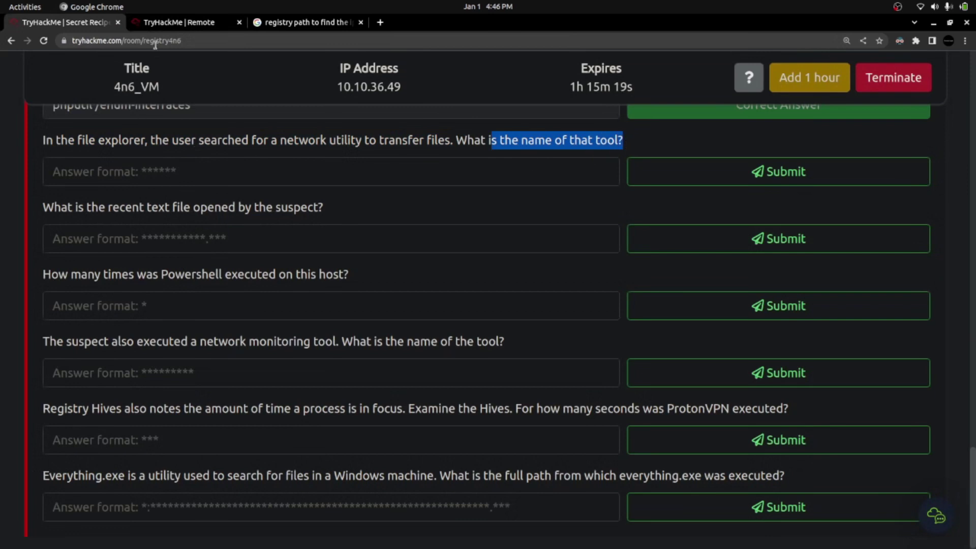
pyautogui.click(166, 25)
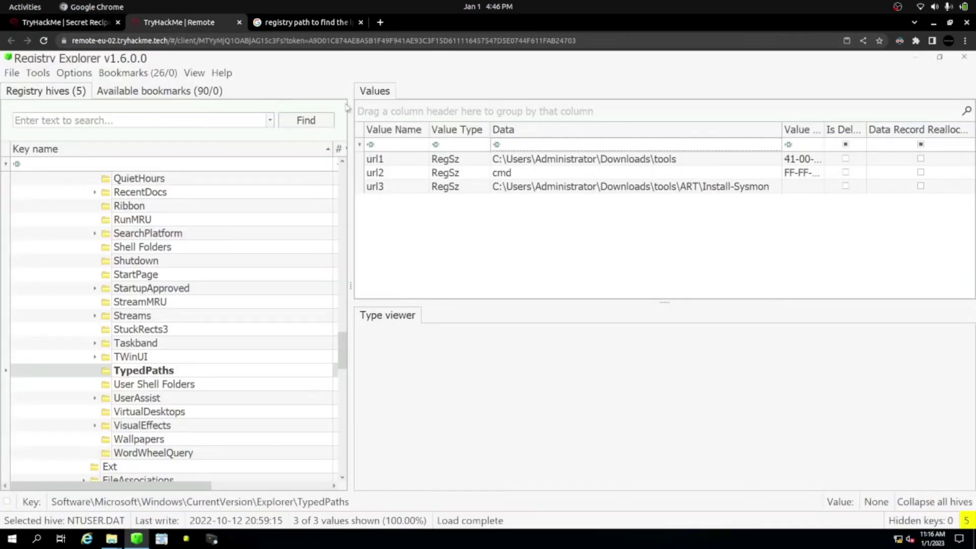
pyautogui.click(738, 189)
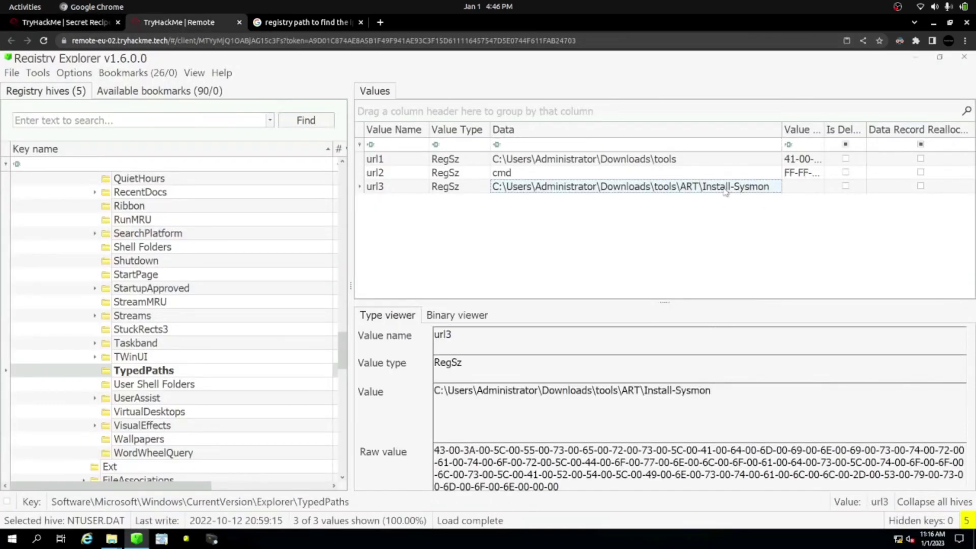
pyautogui.click(695, 174)
pyautogui.click(683, 160)
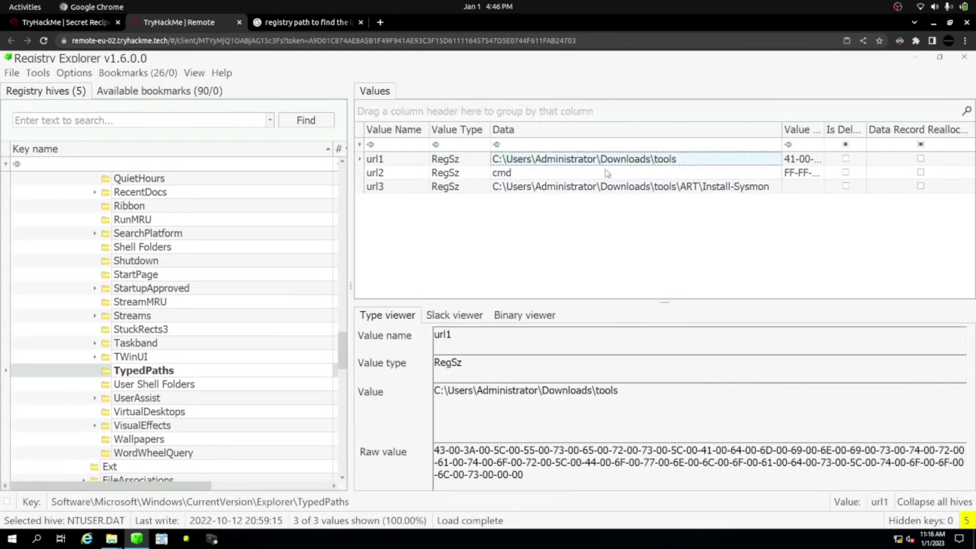
# Try sysmon as the answer to the network file-transfer utility question on the room page, and clear the answer field.
pyautogui.click(65, 26)
pyautogui.click(145, 175)
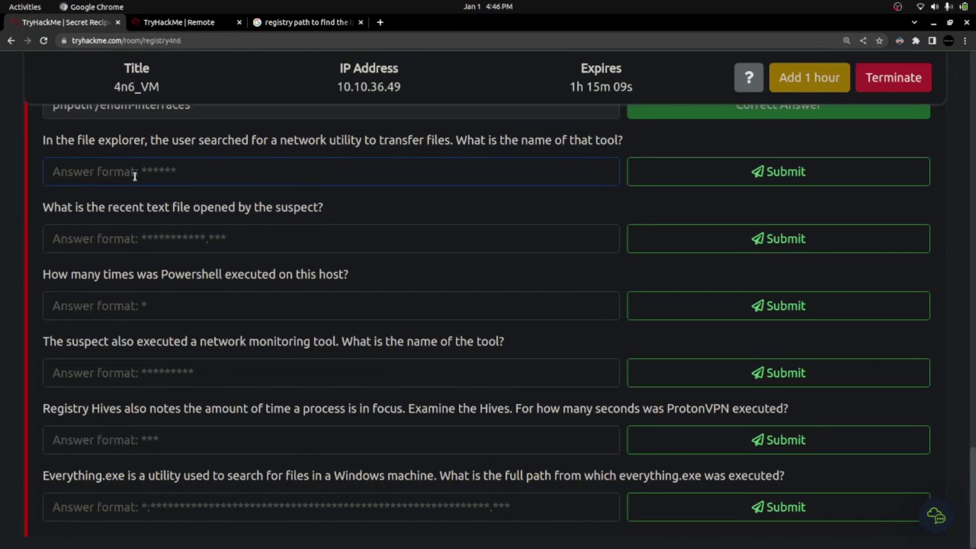
pyautogui.write('sysmon')
pyautogui.press('Return')
pyautogui.press('BackSpace')
pyautogui.press('BackSpace')
pyautogui.press('BackSpace')
pyautogui.press('BackSpace')
pyautogui.press('BackSpace')
pyautogui.press('BackSpace')
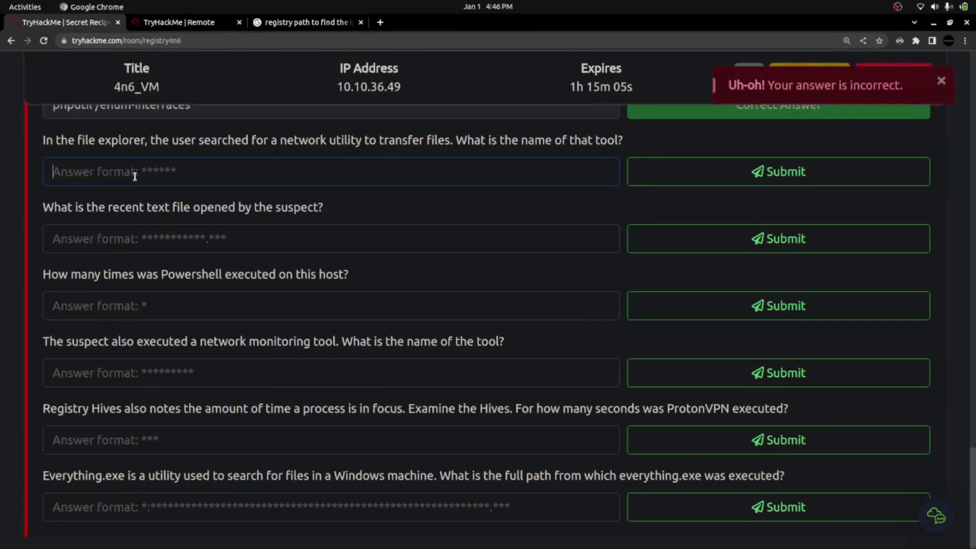
# Check the WordWheelQuery registry path under Windows Explorer Address/Search Bars in the Windows Forensics Cheatsheet.
pyautogui.hotkey('alt', 'Tab')
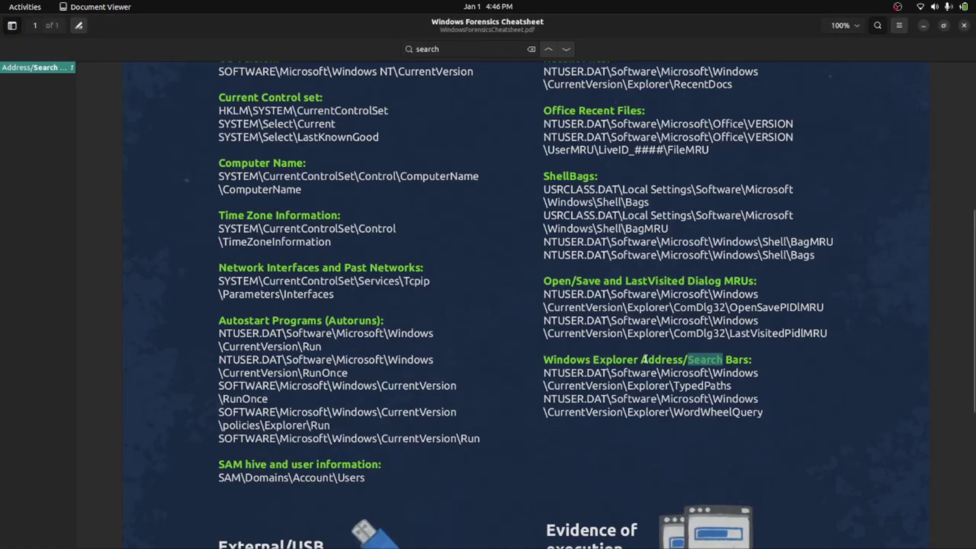
pyautogui.moveTo(550, 399); pyautogui.dragTo(758, 399)
pyautogui.moveTo(559, 412); pyautogui.dragTo(760, 413)
pyautogui.hotkey('alt', 'Tab')
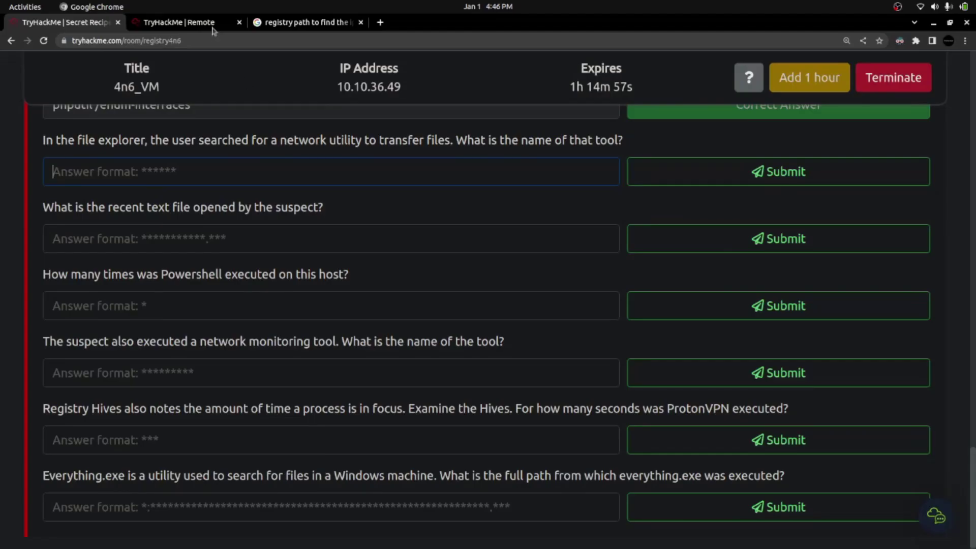
# Open the Explorer\WordWheelQuery key of NTUSER.DAT in the remote session and copy the netcat search term's row.
pyautogui.click(181, 23)
pyautogui.scroll(-1, 194, 367)
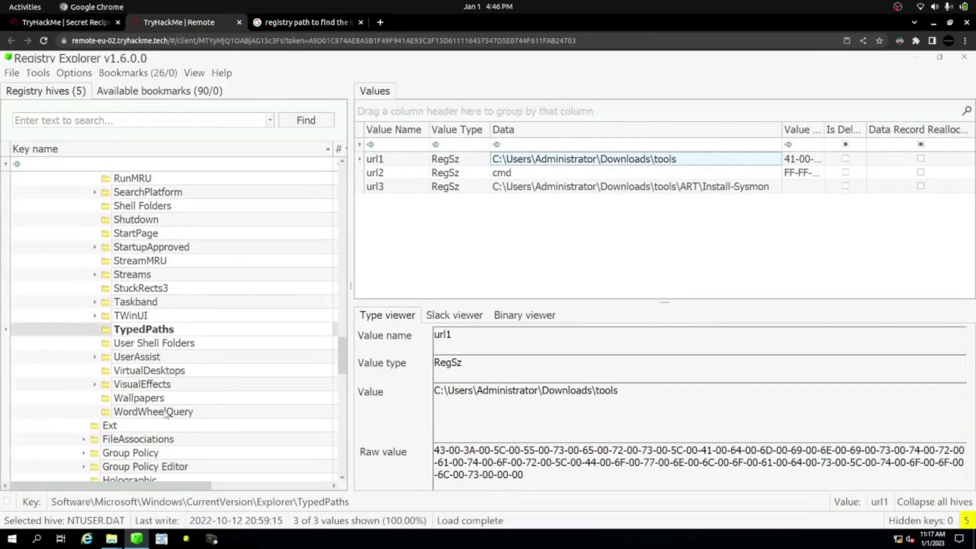
pyautogui.click(152, 412)
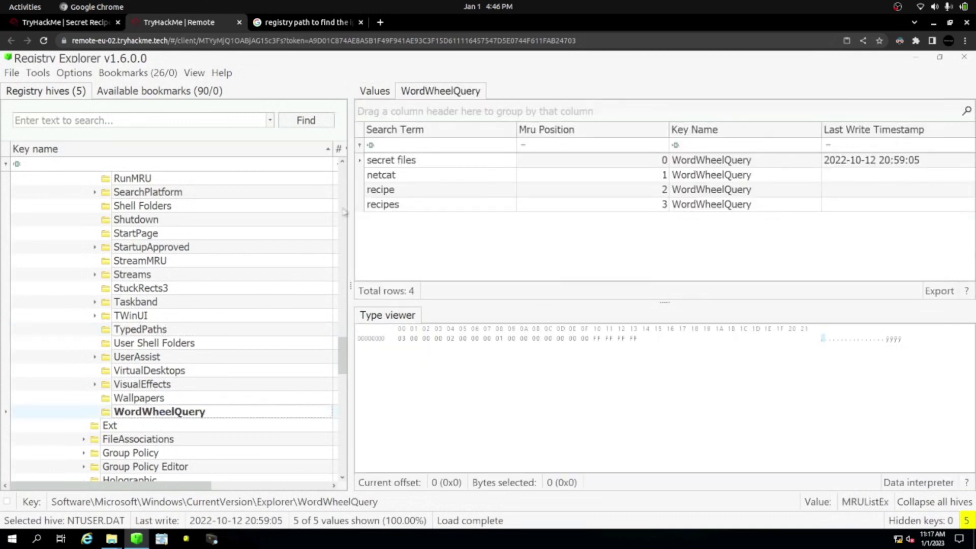
pyautogui.click(374, 176)
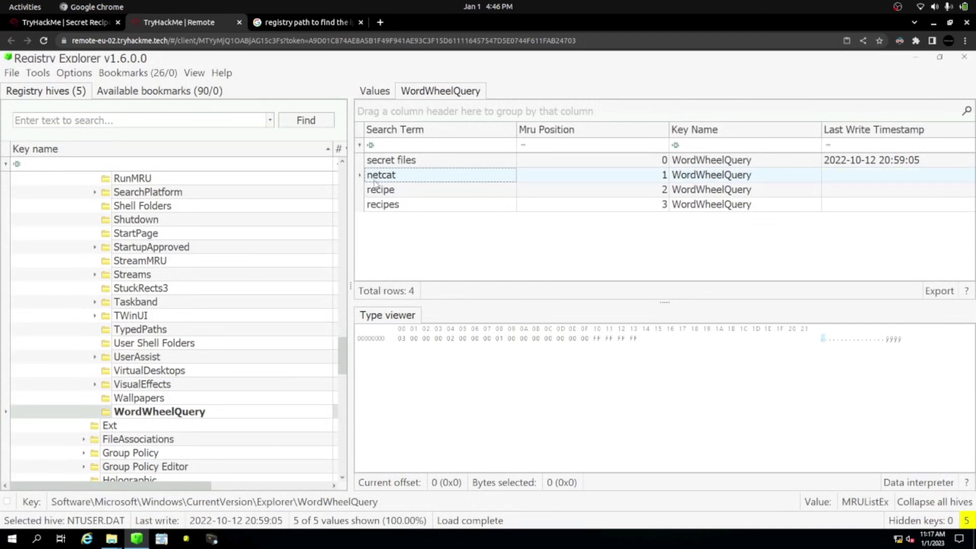
# Submit netcat on the TryHackMe room page as the answer to the network file-transfer utility question, replacing the pasted row text.
pyautogui.click(51, 22)
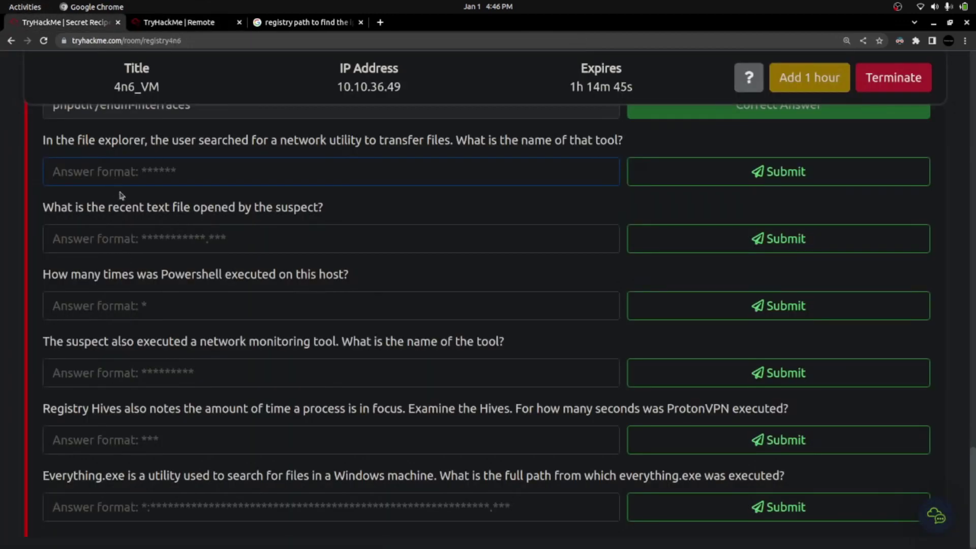
pyautogui.scroll(1, 136, 218)
pyautogui.hotkey('ctrl', 'v')
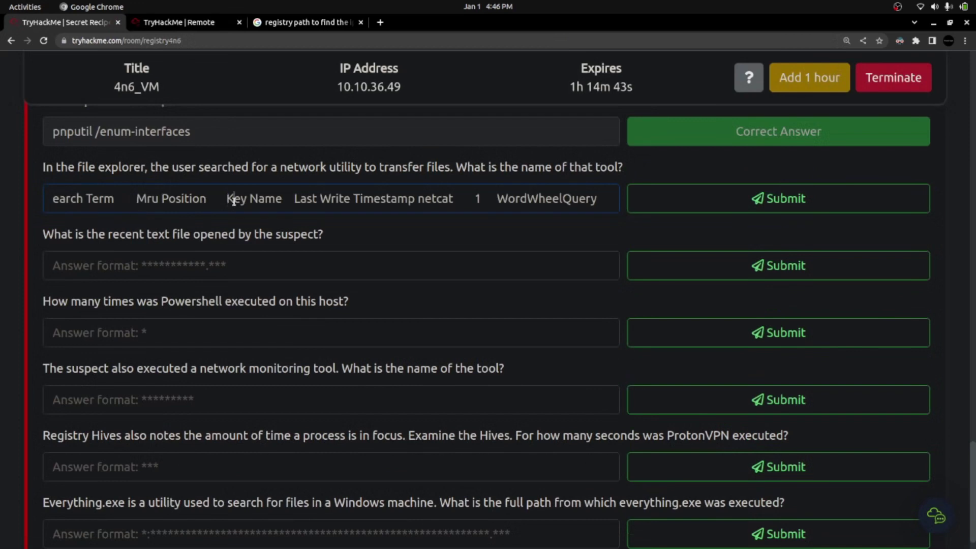
pyautogui.hotkey('ctrl', 'a')
pyautogui.write('netcat')
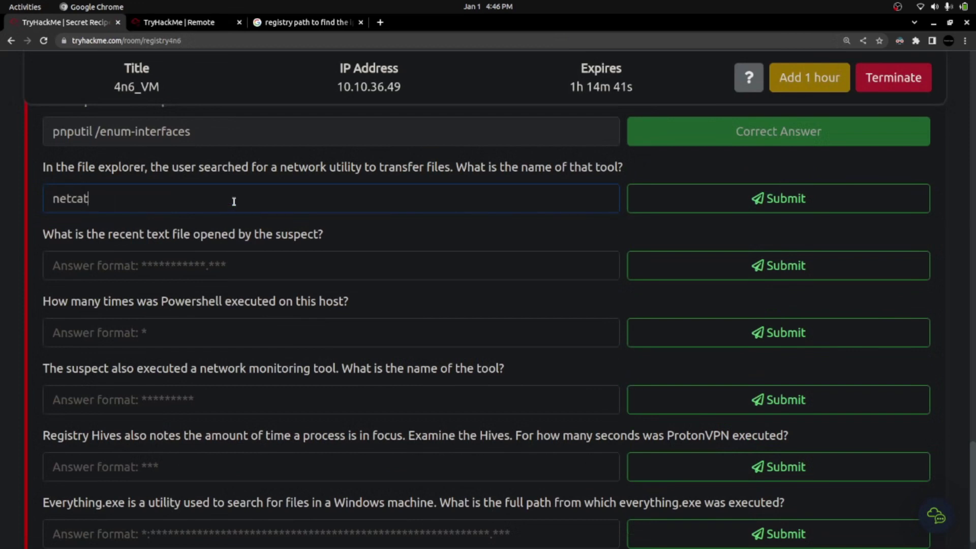
pyautogui.press('Return')
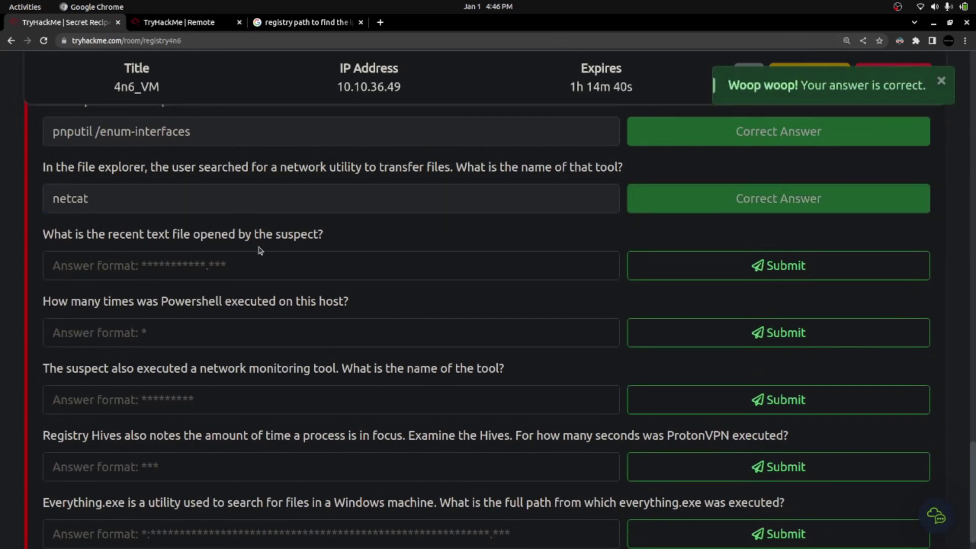
# Open the Explorer\RecentDocs\.txt key of NTUSER.DAT in the remote session and copy the target name of the recent text document.
pyautogui.scroll(-1, 257, 248)
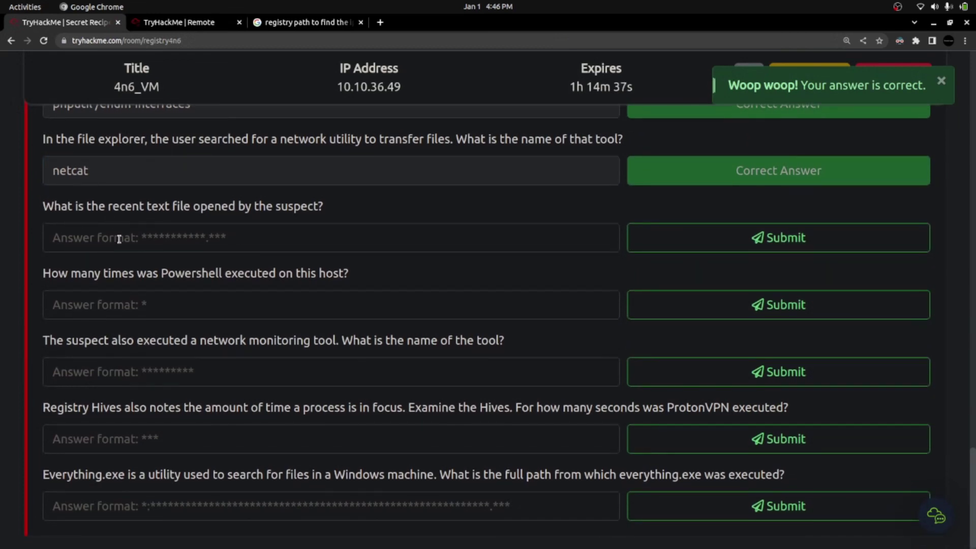
pyautogui.moveTo(43, 206); pyautogui.dragTo(177, 206)
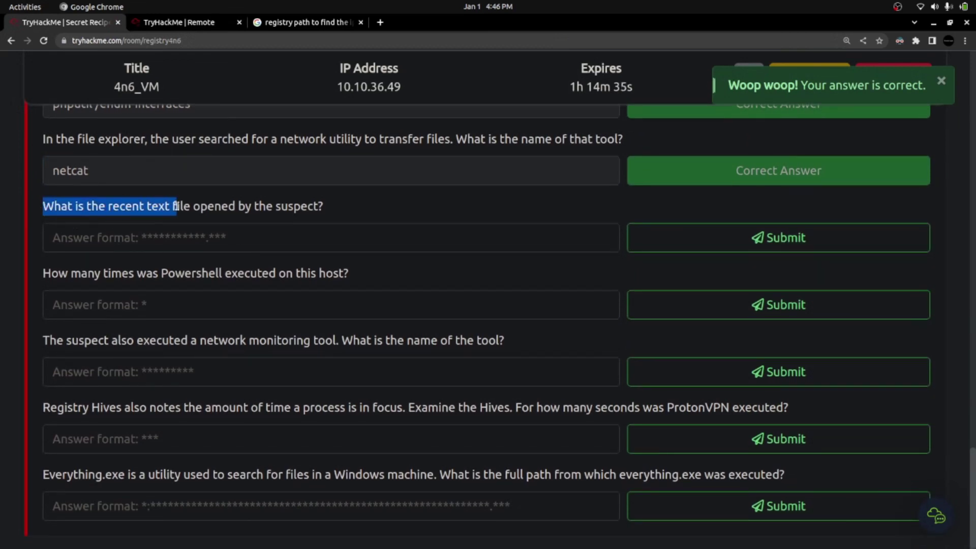
pyautogui.click(197, 24)
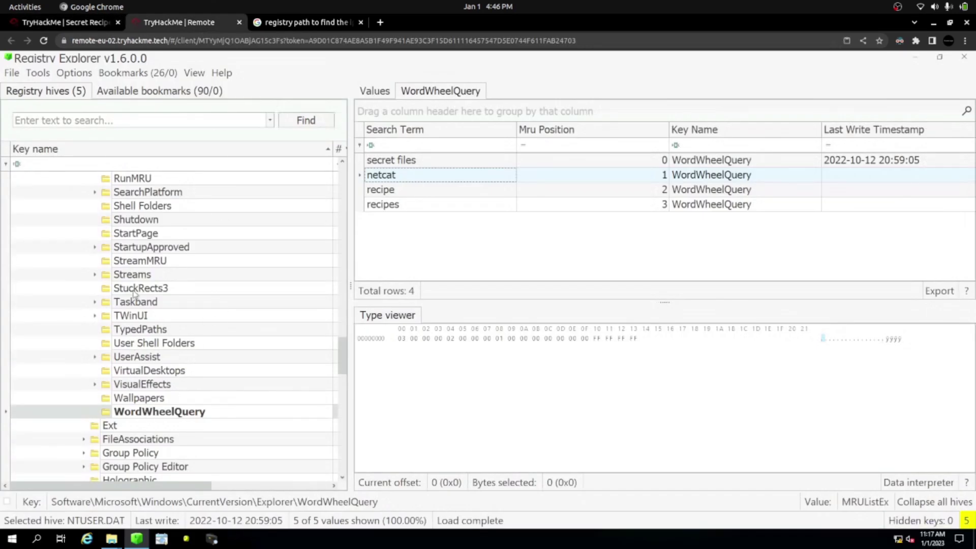
pyautogui.scroll(2, 135, 272)
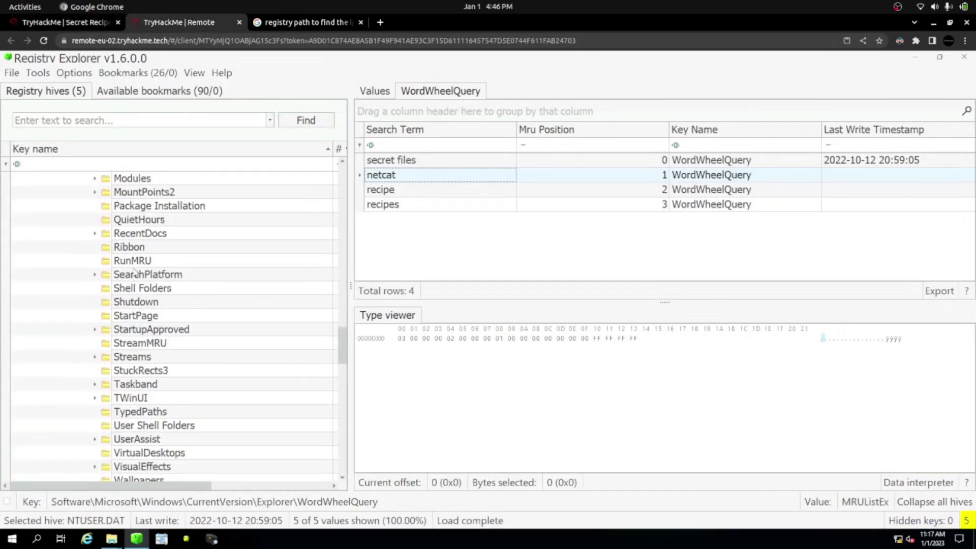
pyautogui.click(118, 233)
pyautogui.click(96, 234)
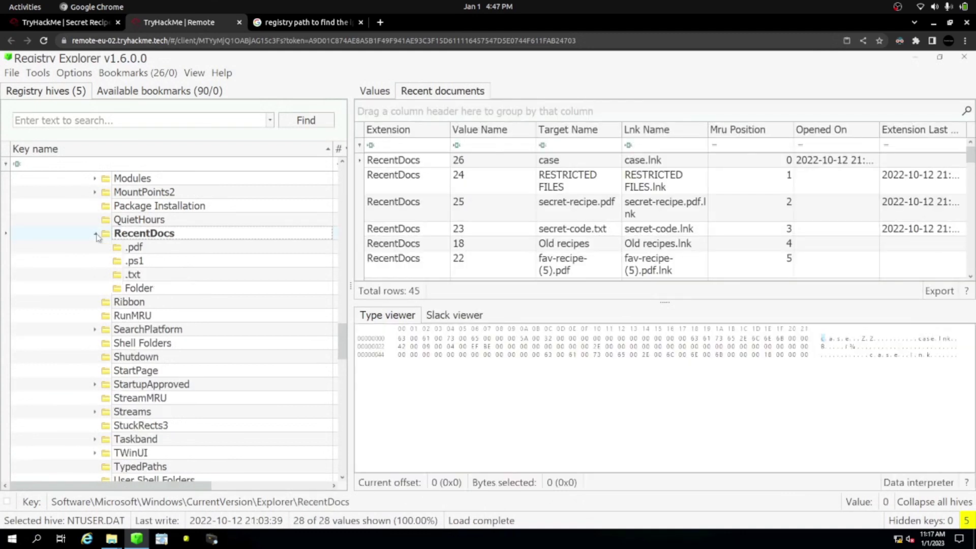
pyautogui.click(132, 275)
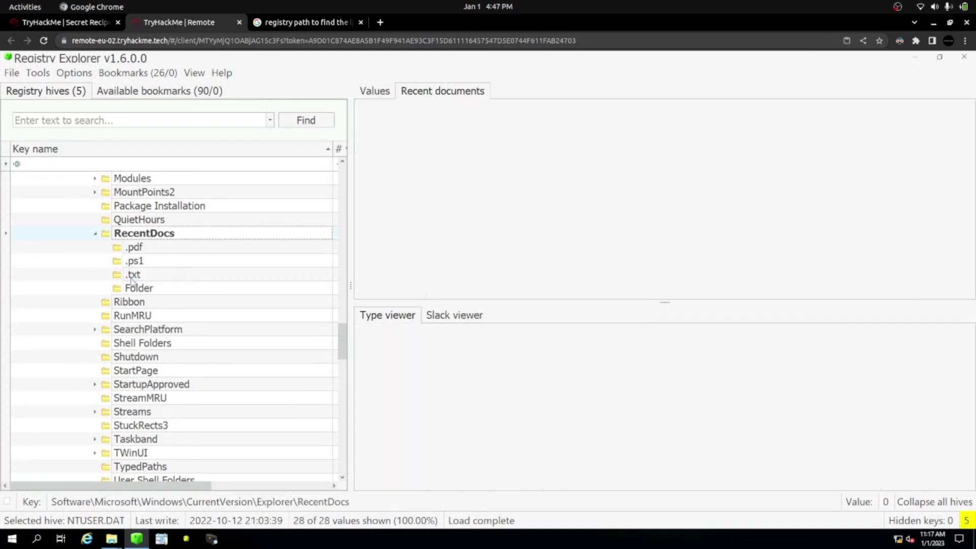
pyautogui.click(558, 166)
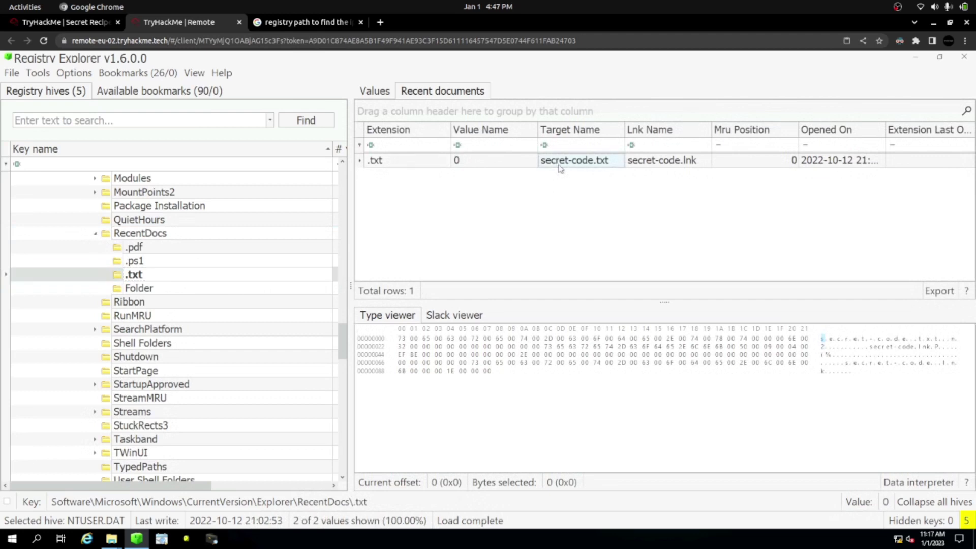
# Submit secret-code.txt on the TryHackMe room page as the answer to the recent text file question, removing the pasted column heading.
pyautogui.click(54, 26)
pyautogui.click(150, 243)
pyautogui.hotkey('ctrl', 'v')
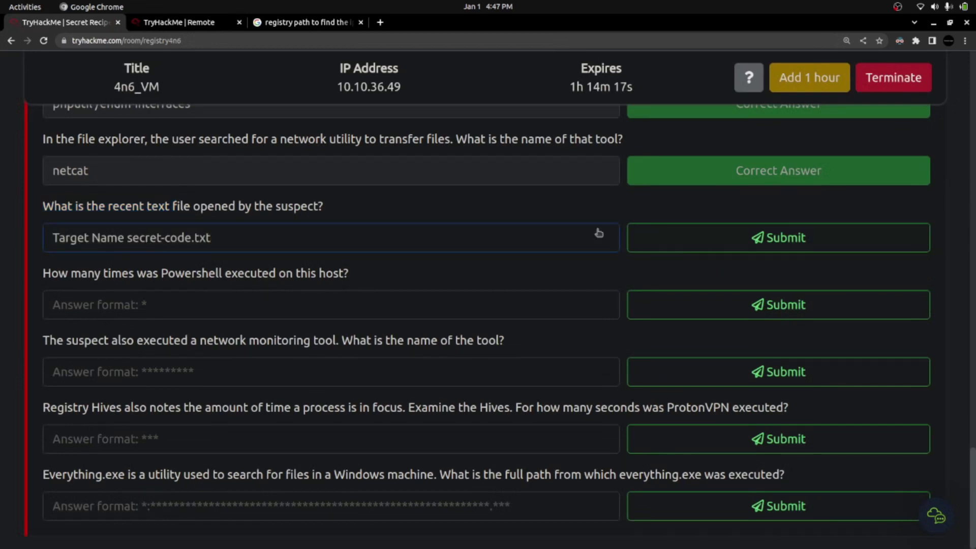
pyautogui.click(128, 238)
pyautogui.hotkey('shift', 'Home')
pyautogui.press('BackSpace')
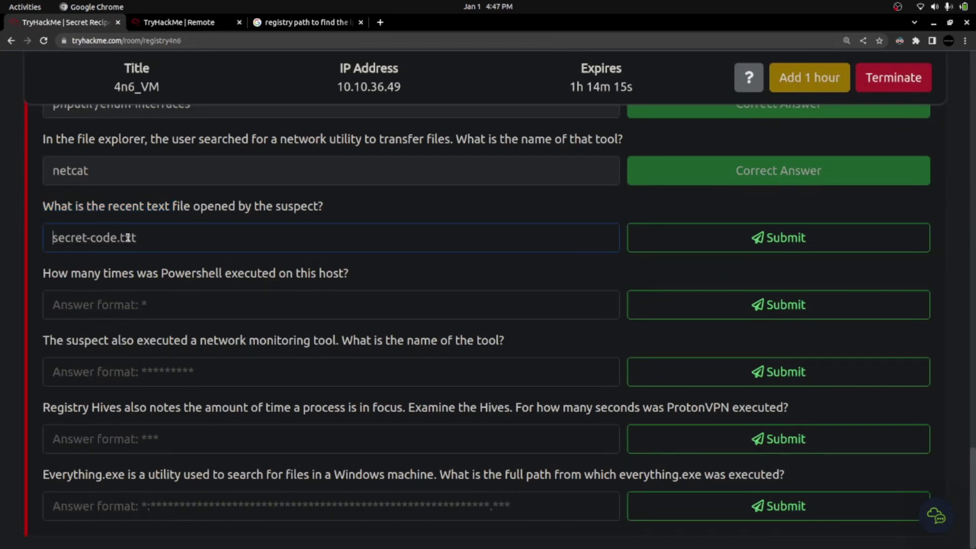
pyautogui.press('Return')
# Read the Powershell execution question, then search the Windows Forensics Cheatsheet for execu and review the registry paths under Evidence of execution.
pyautogui.moveTo(44, 274); pyautogui.dragTo(350, 281)
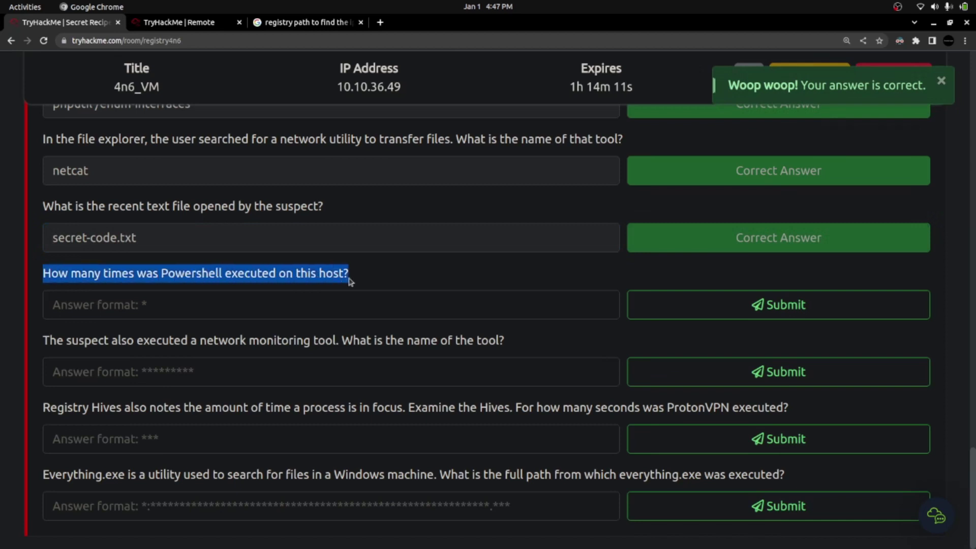
pyautogui.tripleClick(101, 274)
pyautogui.click(244, 278)
pyautogui.doubleClick(243, 279)
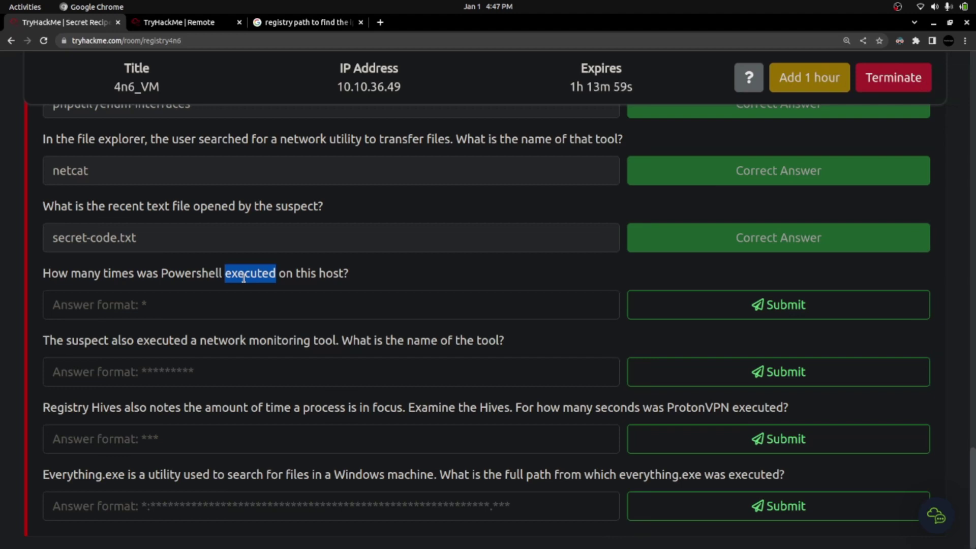
pyautogui.hotkey('alt', 'Tab')
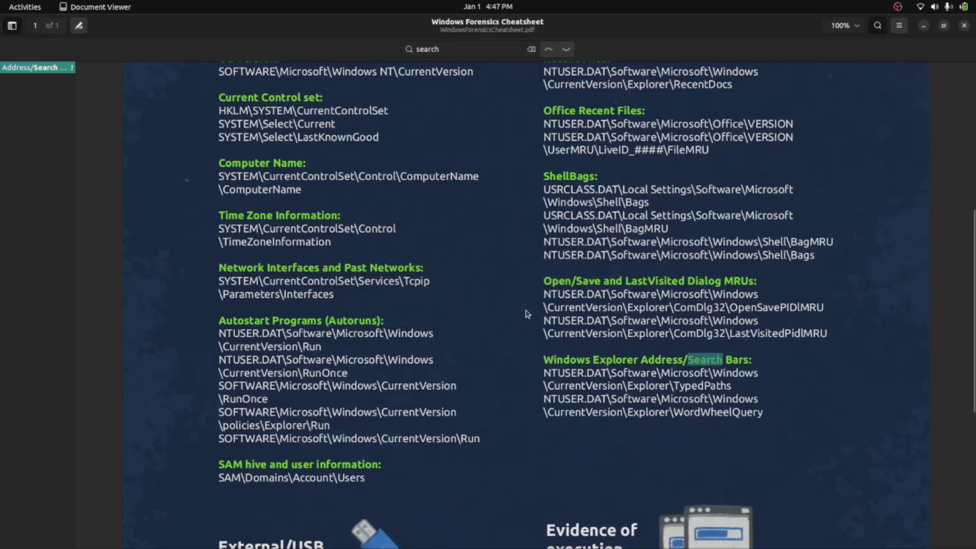
pyautogui.hotkey('ctrl', 'f')
pyautogui.press('BackSpace')
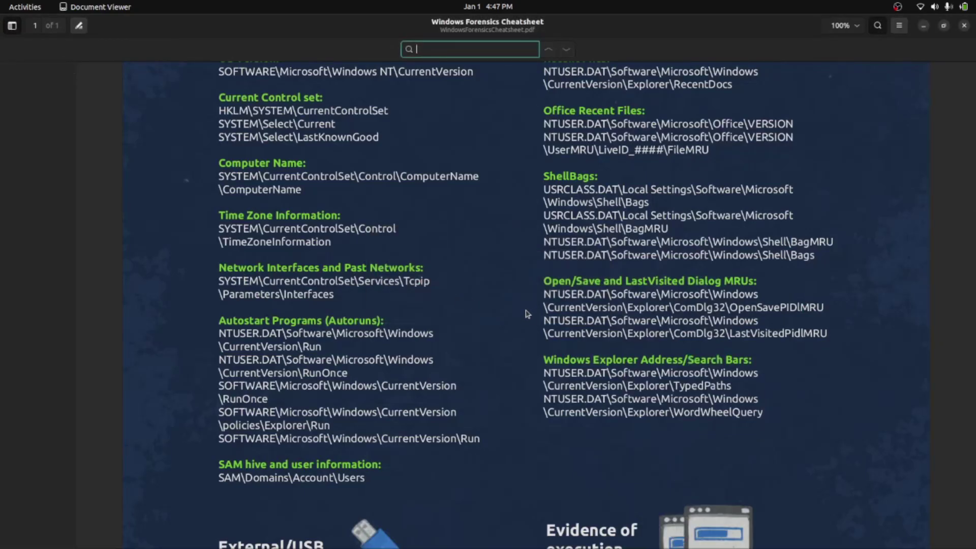
pyautogui.write('execu')
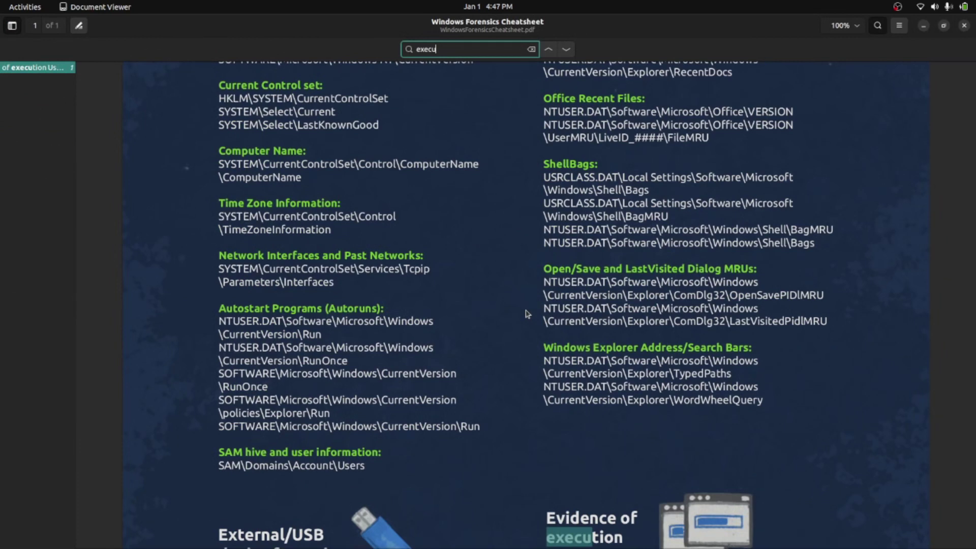
pyautogui.scroll(-5, 526, 314)
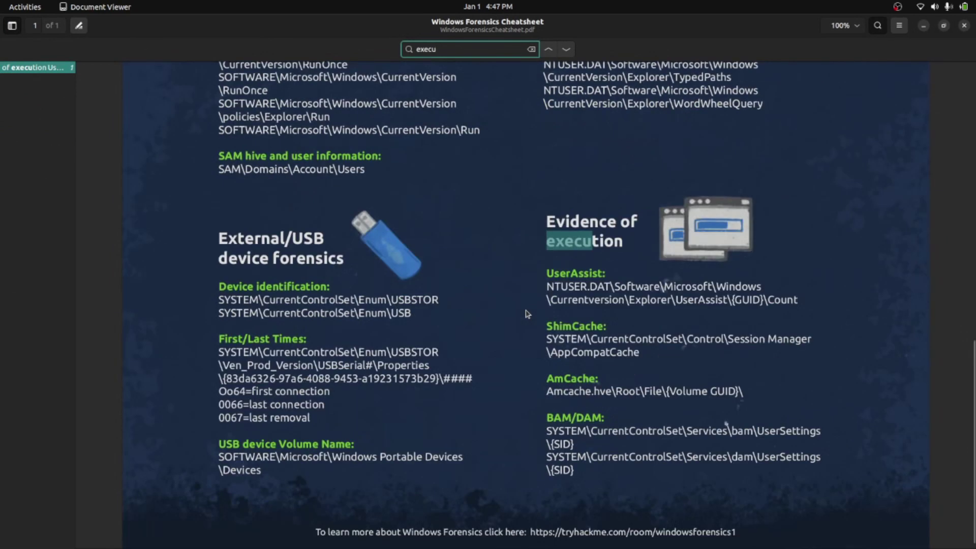
pyautogui.moveTo(550, 222); pyautogui.dragTo(617, 241)
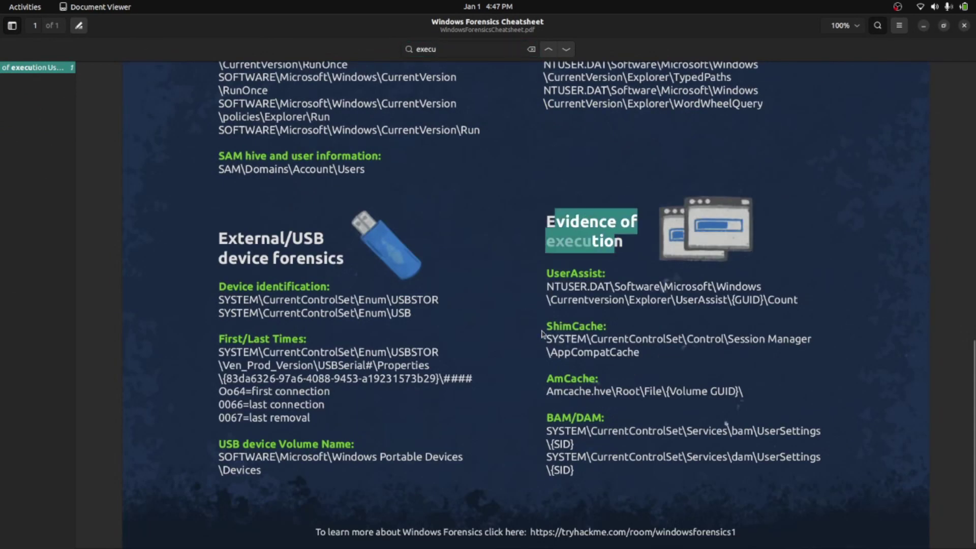
pyautogui.moveTo(552, 286); pyautogui.dragTo(672, 457)
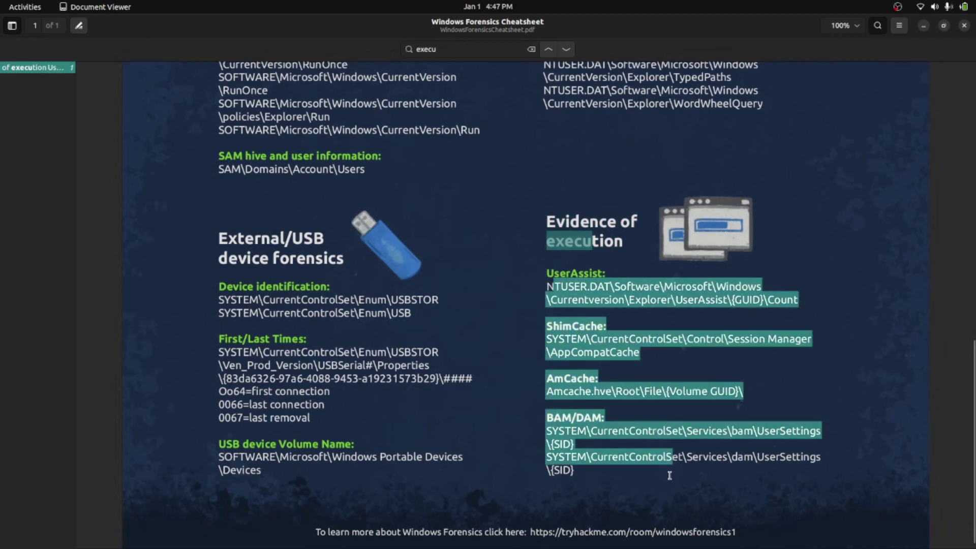
pyautogui.click(633, 483)
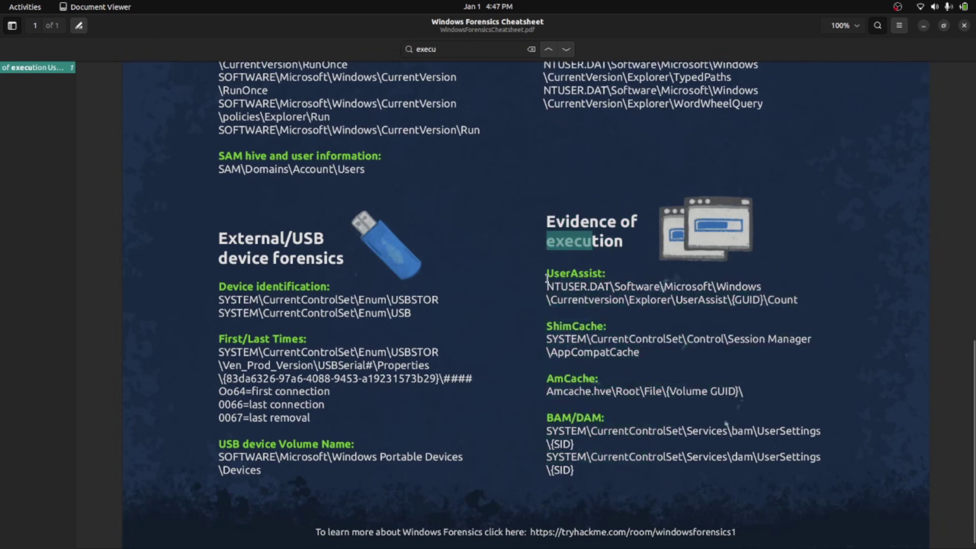
pyautogui.hotkey('alt', 'Tab')
pyautogui.click(97, 272)
pyautogui.moveTo(57, 273); pyautogui.dragTo(351, 274)
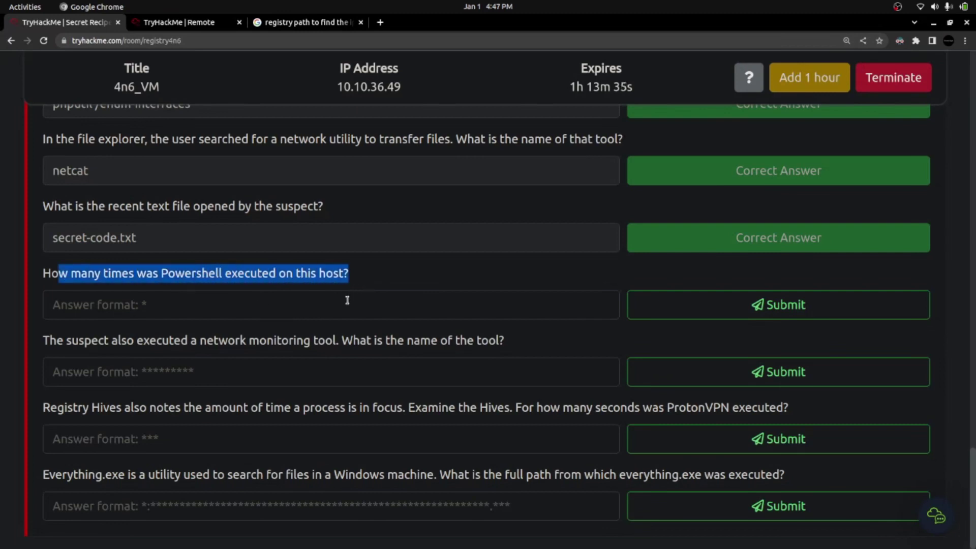
pyautogui.hotkey('alt', 'Tab')
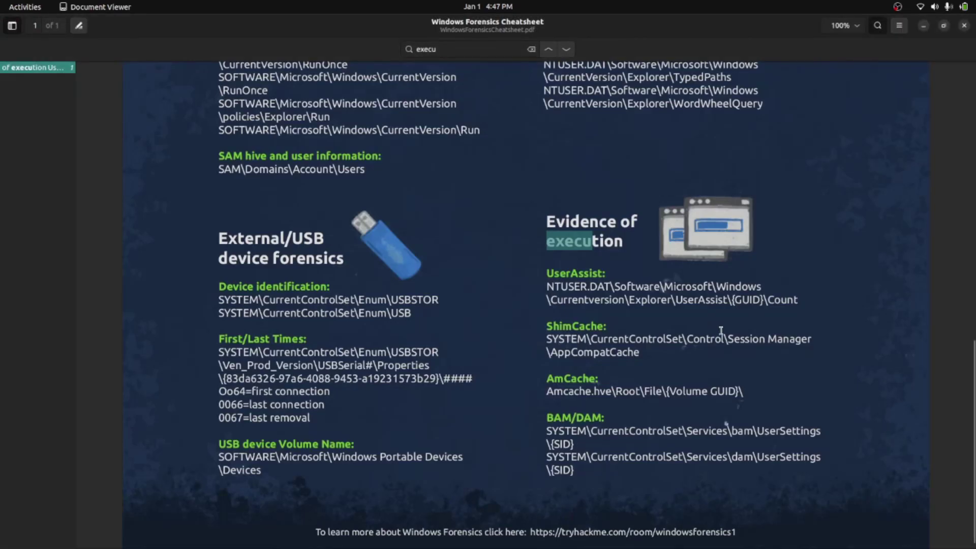
pyautogui.hotkey('alt', 'Tab')
pyautogui.click(134, 307)
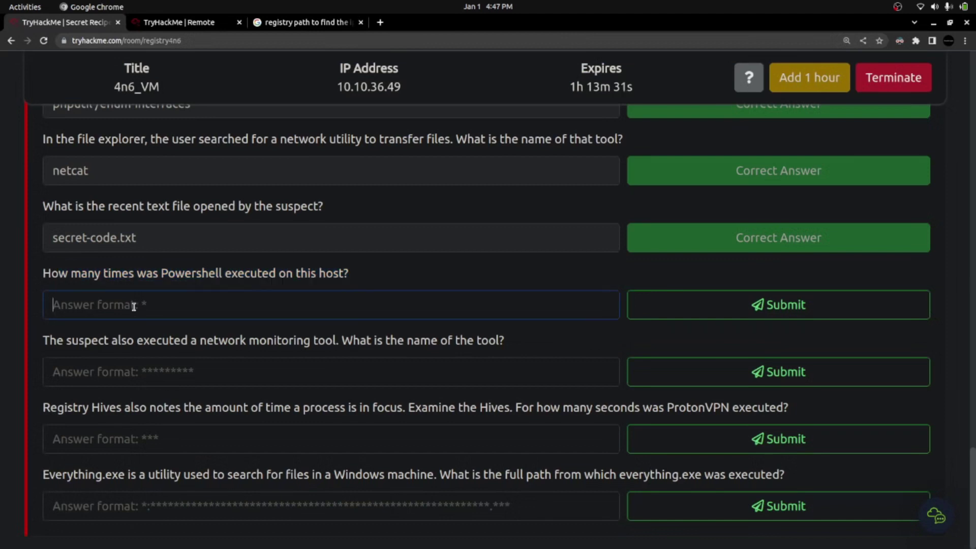
pyautogui.write('powerershell.exe')
pyautogui.hotkey('ctrl', 'a')
pyautogui.press('BackSpace')
# Check the UserAssist registry path under Evidence of execution in the Windows Forensics Cheatsheet.
pyautogui.hotkey('alt', 'Tab')
pyautogui.moveTo(547, 286); pyautogui.dragTo(599, 286)
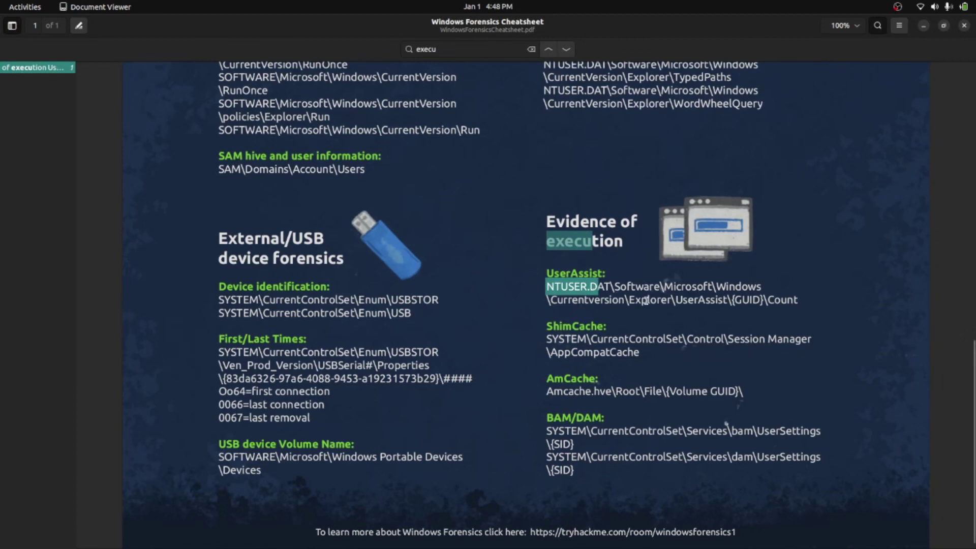
pyautogui.tripleClick(697, 300)
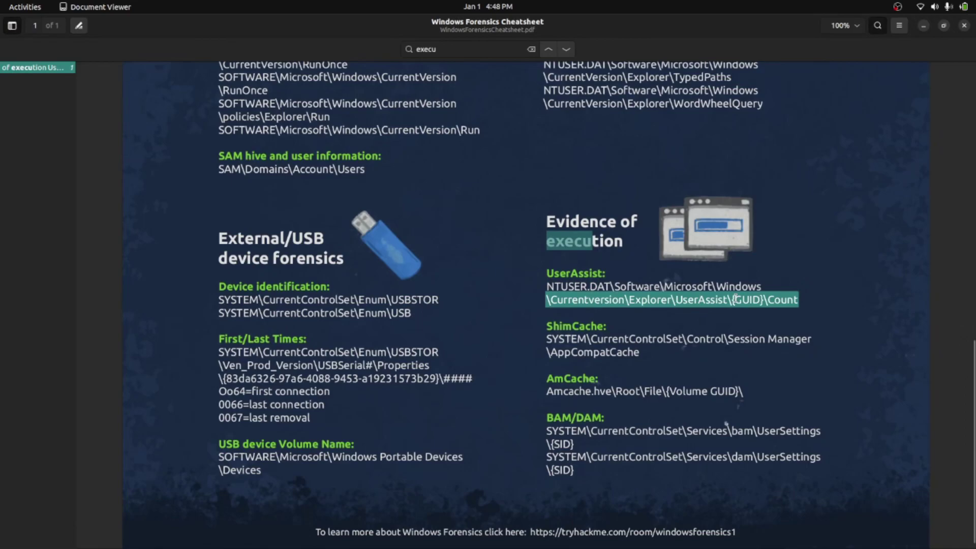
# Return to the remote session, collapse RecentDocs and expand the Explorer\UserAssist key of NTUSER.DAT.
pyautogui.hotkey('alt', 'Tab')
pyautogui.click(203, 22)
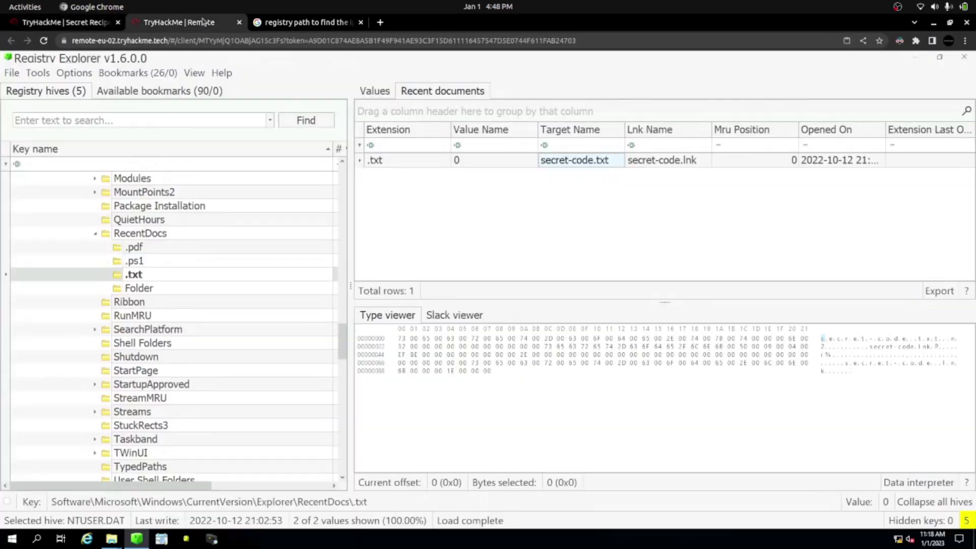
pyautogui.click(98, 235)
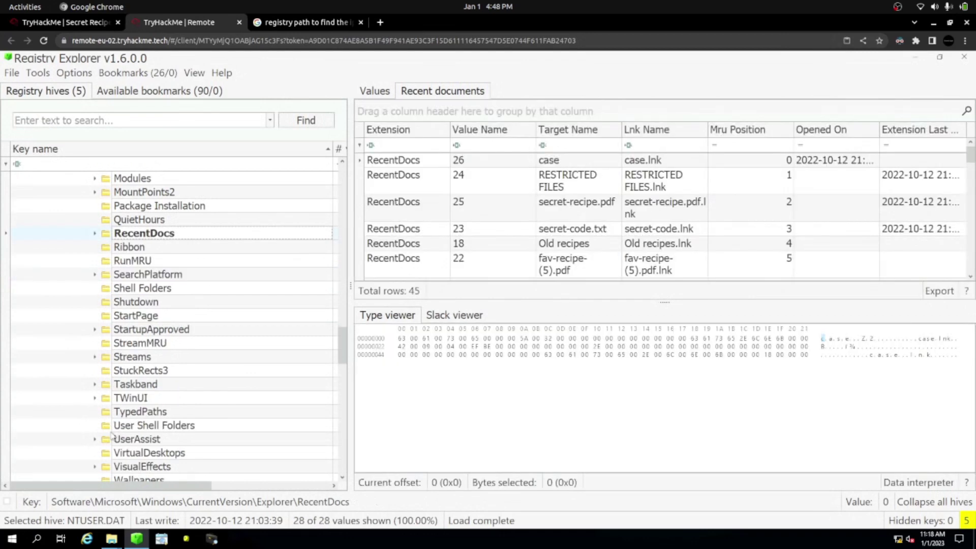
pyautogui.click(95, 441)
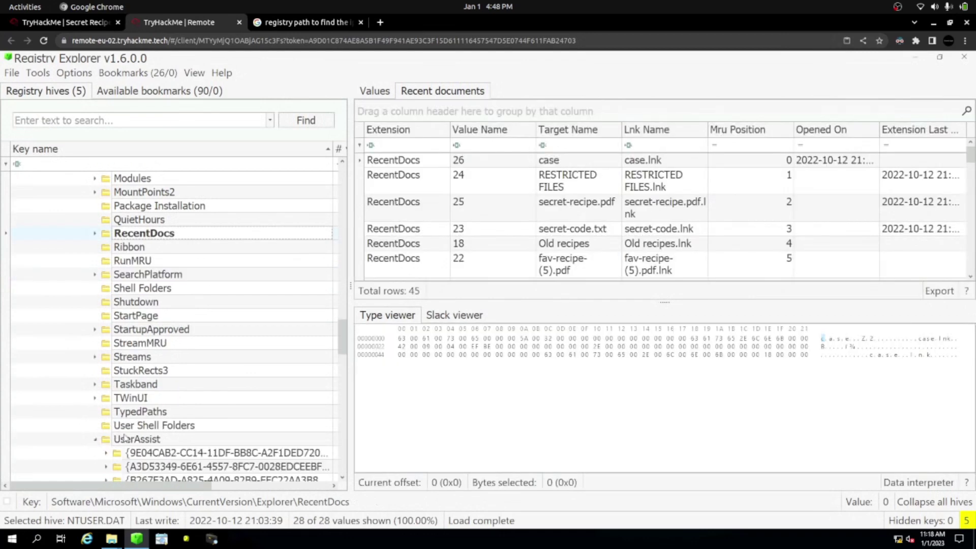
pyautogui.scroll(-3, 137, 422)
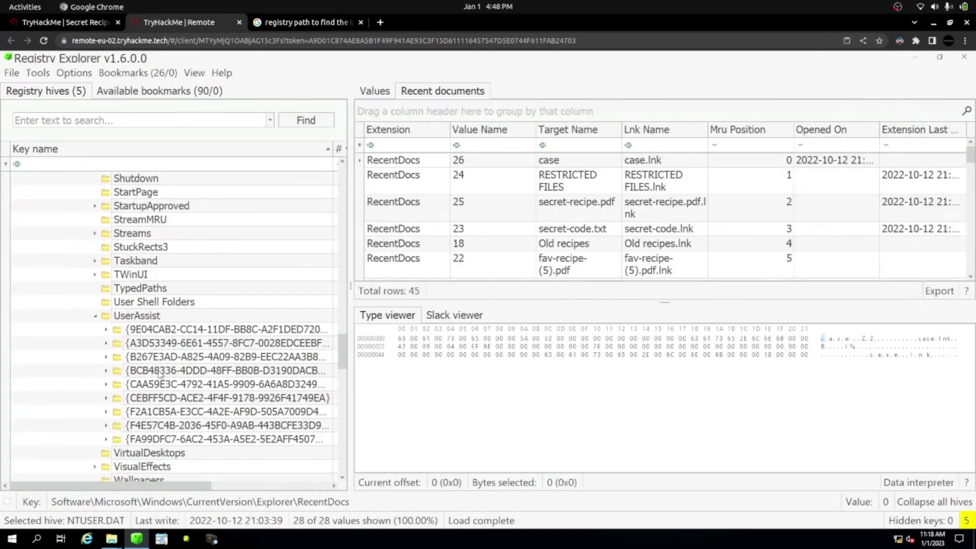
# Examine the values of the GUID subkeys under UserAssist one after another.
pyautogui.click(164, 331)
pyautogui.click(167, 344)
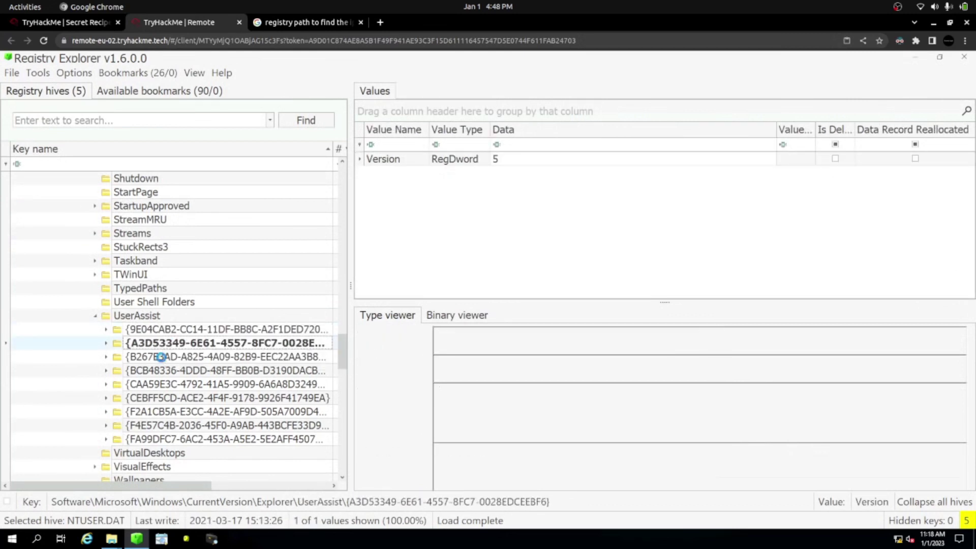
pyautogui.click(162, 358)
pyautogui.click(160, 371)
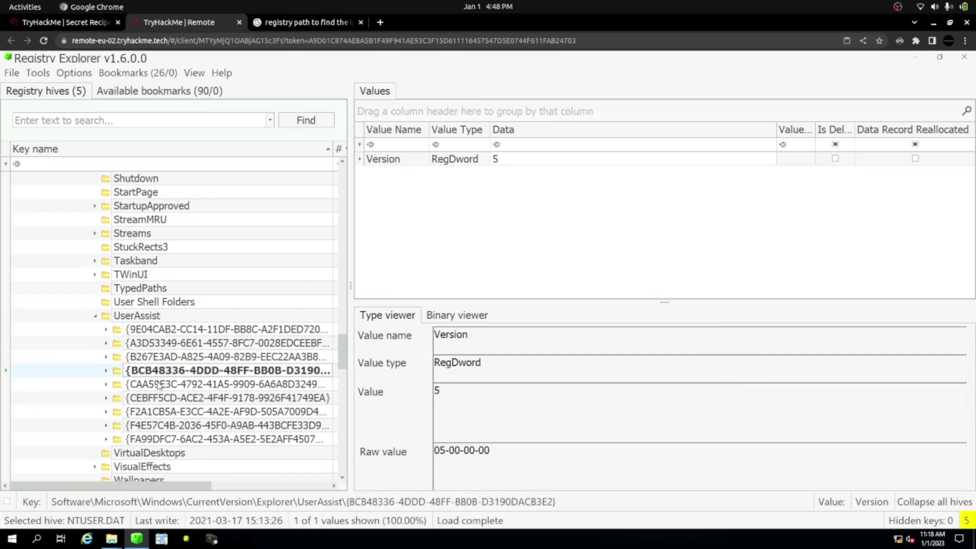
pyautogui.click(159, 384)
pyautogui.click(159, 401)
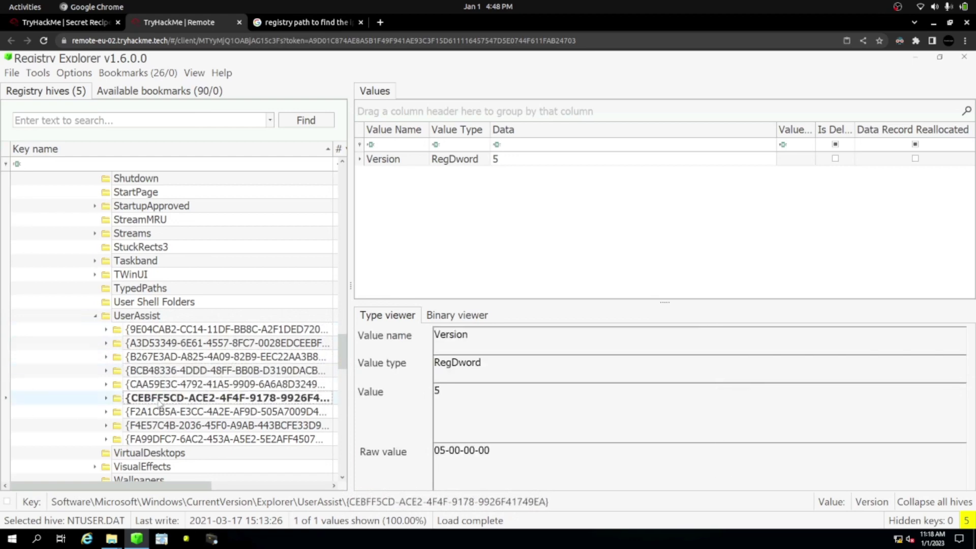
pyautogui.click(158, 413)
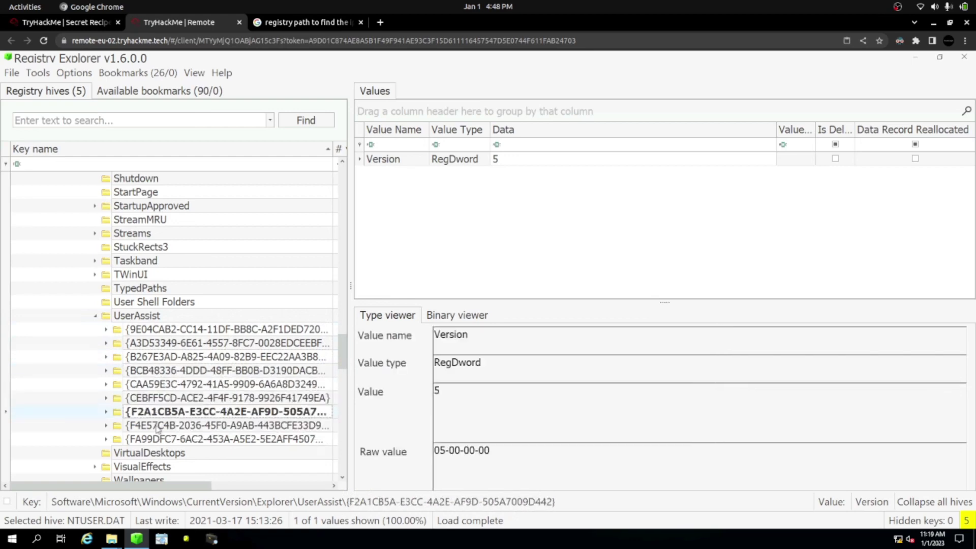
pyautogui.click(155, 427)
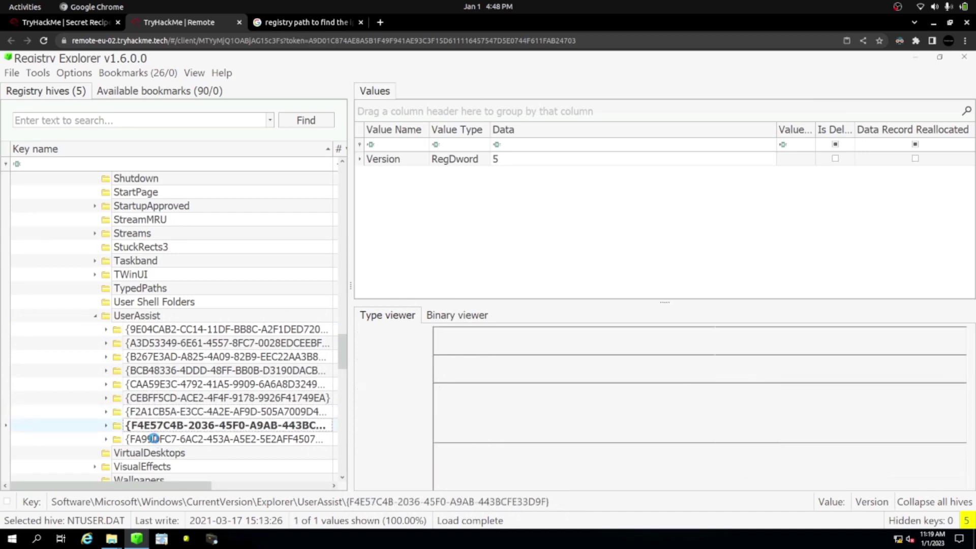
pyautogui.click(155, 440)
# Open the Count key under UserAssist\{CEBFF5CD-ACE2-4F4F-9178-9926F41749EA} and widen the Program Name column of its table.
pyautogui.click(106, 399)
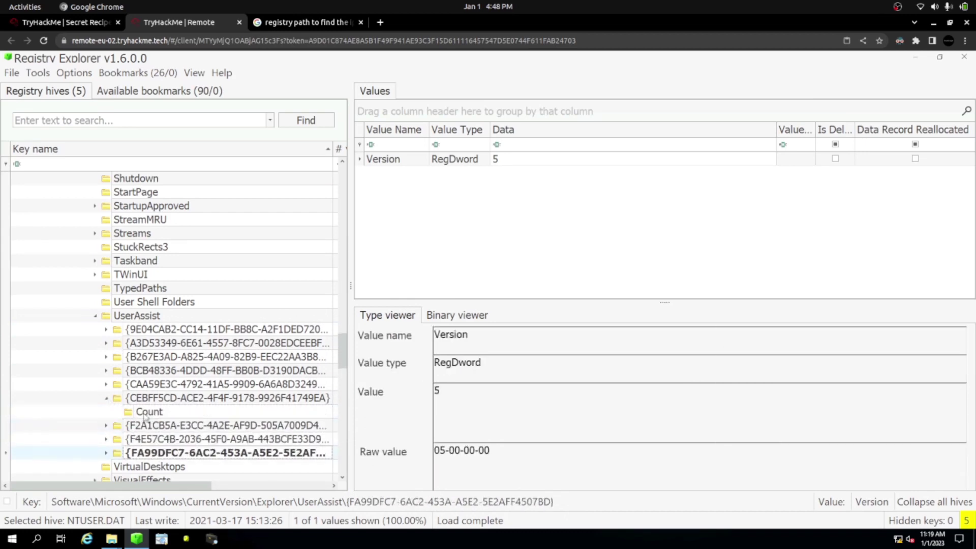
pyautogui.click(149, 412)
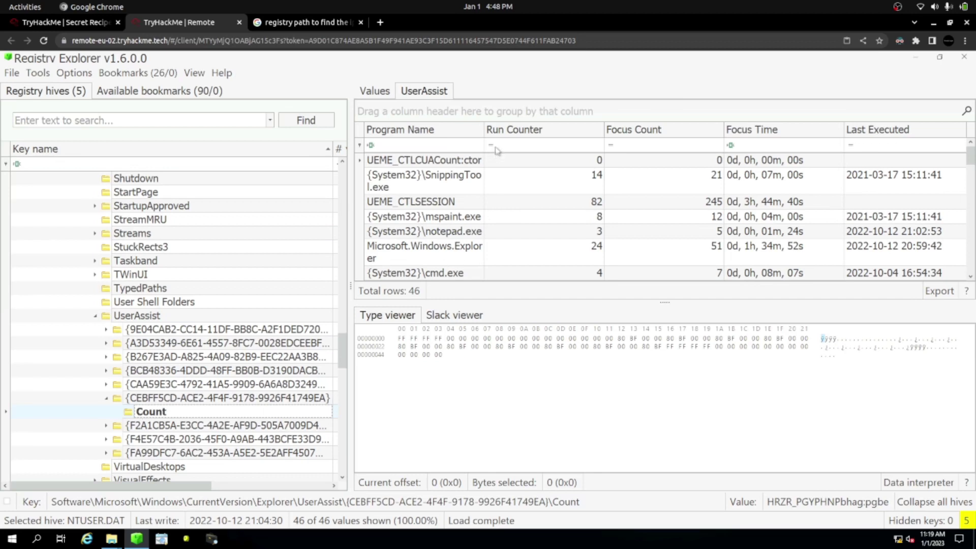
pyautogui.moveTo(484, 130); pyautogui.dragTo(520, 131)
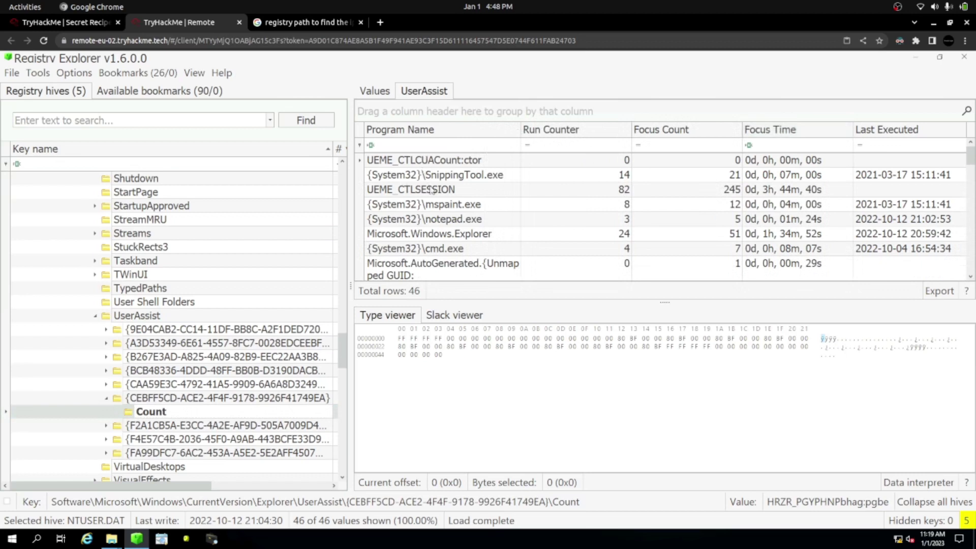
# Widen the Program Name column of the UserAssist table and filter its rows for powershell.
pyautogui.scroll(-5, 433, 193)
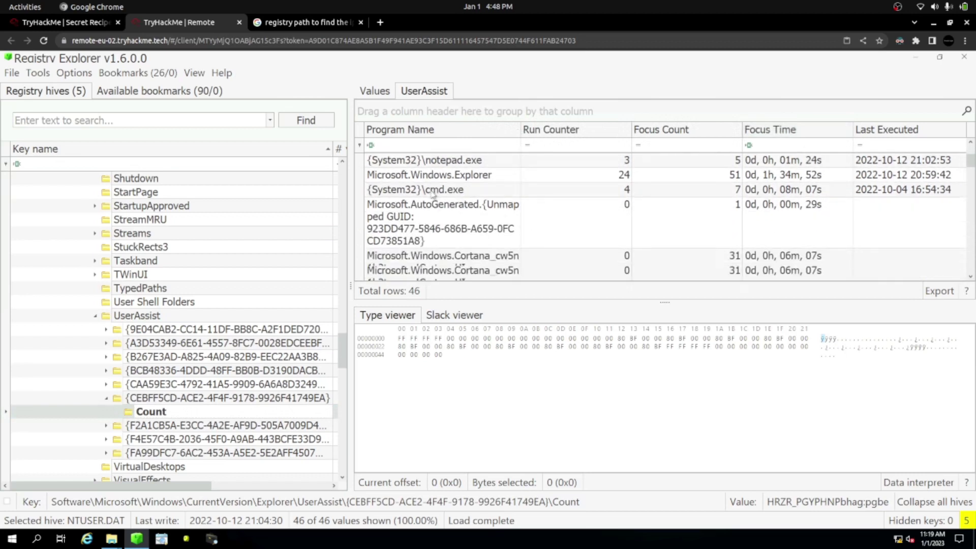
pyautogui.scroll(-8, 432, 194)
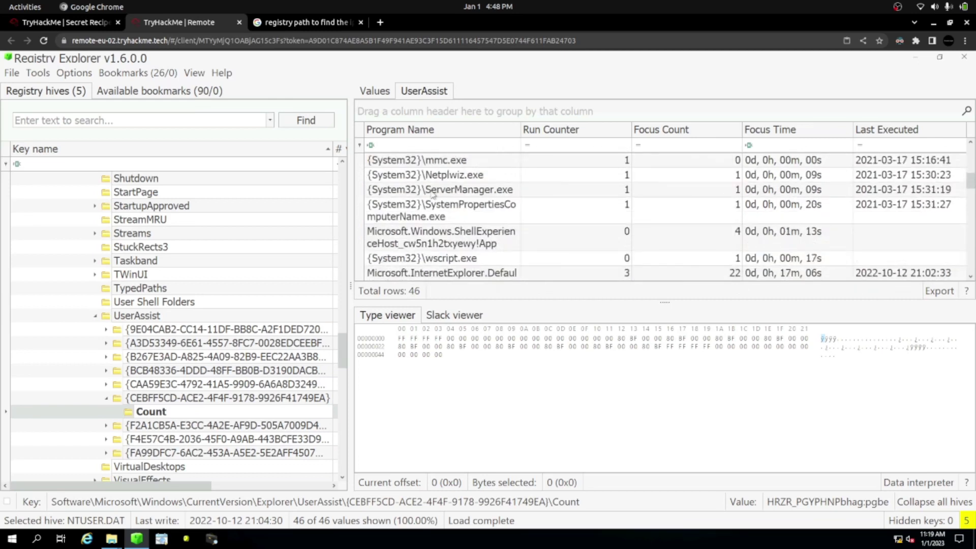
pyautogui.scroll(-8, 433, 194)
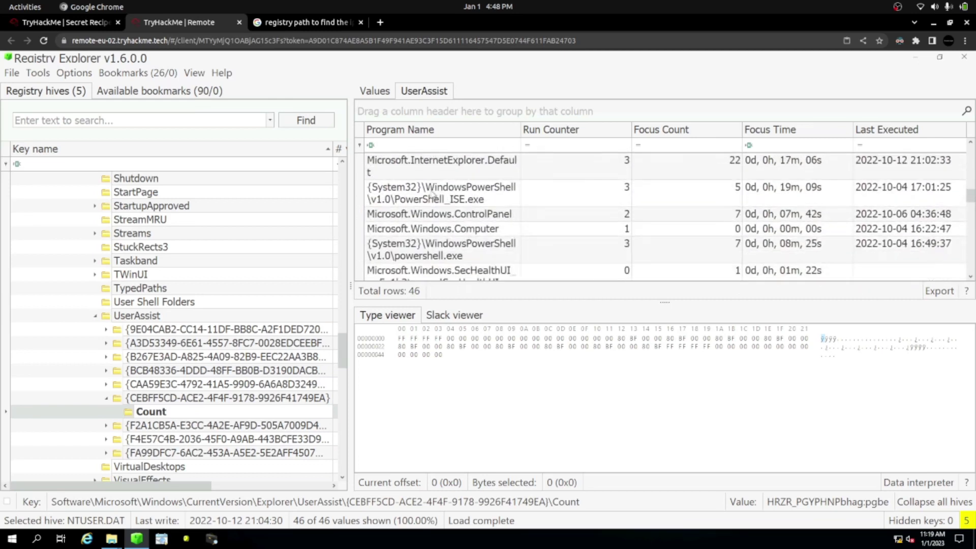
pyautogui.scroll(-3, 432, 195)
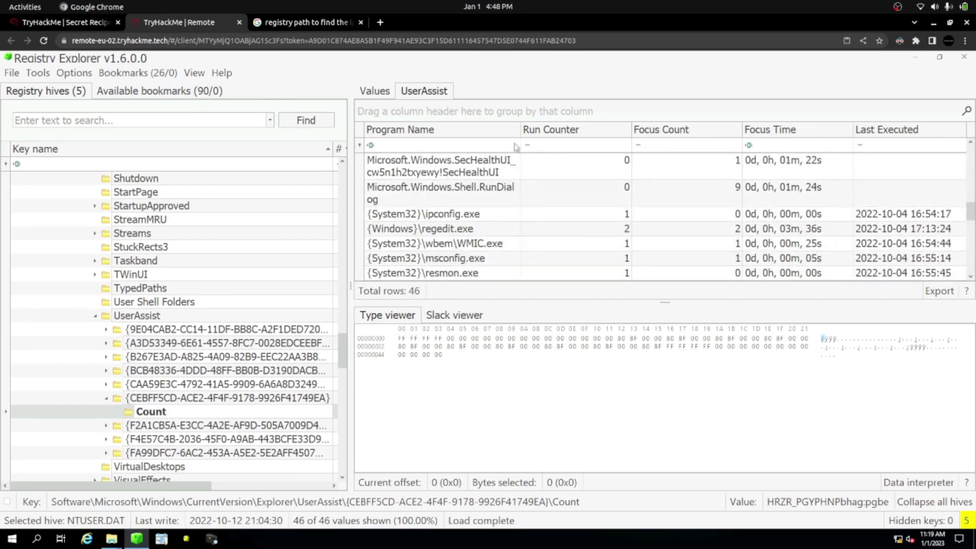
pyautogui.moveTo(520, 133); pyautogui.dragTo(590, 134)
pyautogui.scroll(-10, 497, 214)
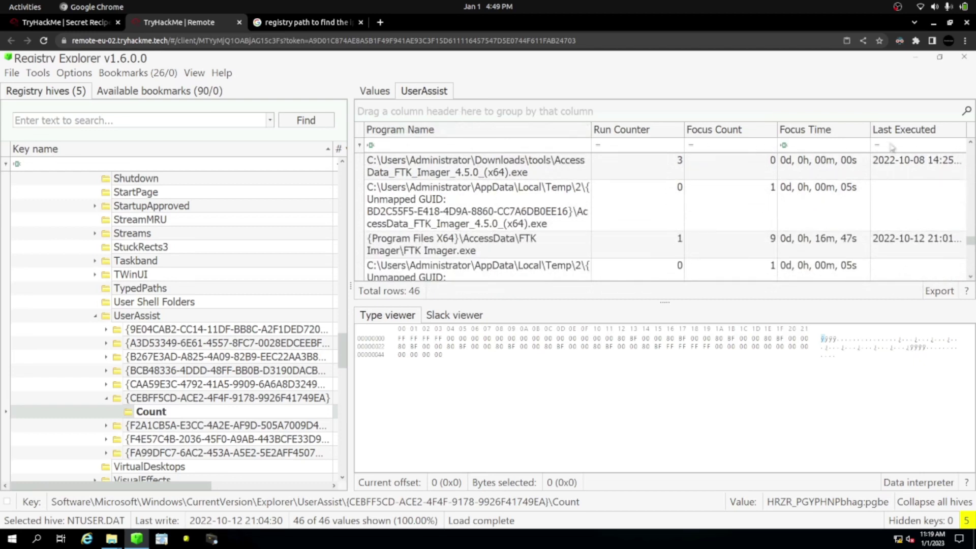
pyautogui.click(966, 112)
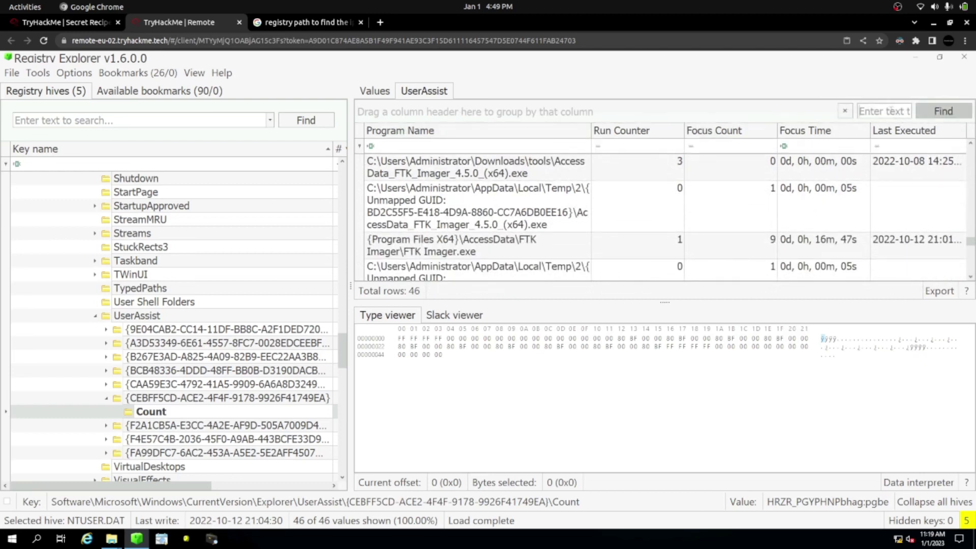
pyautogui.write('powershell')
pyautogui.click(938, 113)
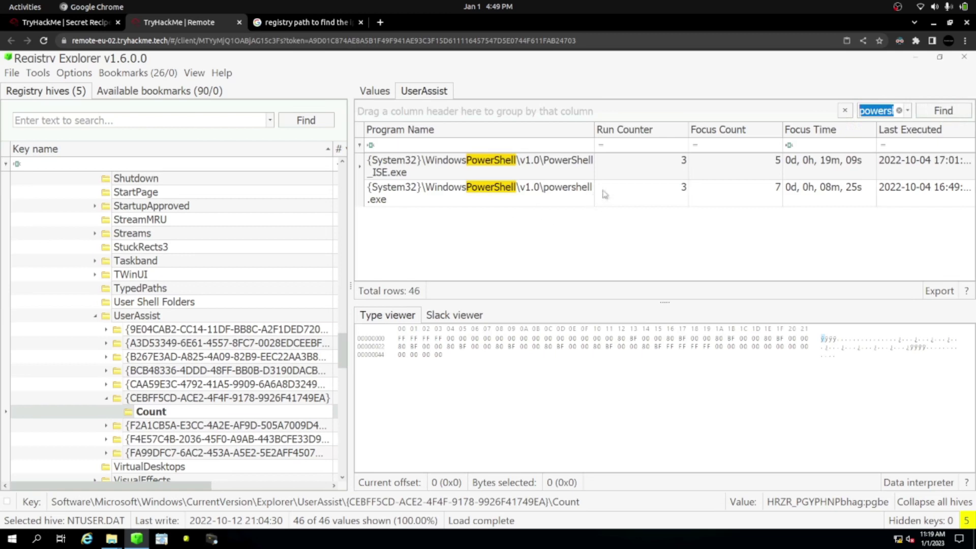
# Check the run counters of the PowerShell_ISE.exe and powershell.exe entries.
pyautogui.click(684, 164)
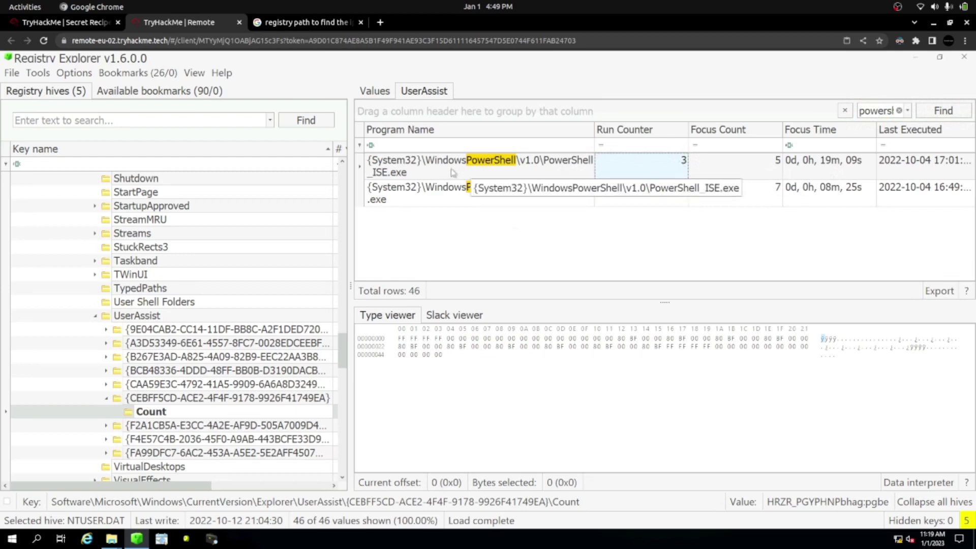
pyautogui.click(675, 197)
pyautogui.click(663, 167)
pyautogui.click(653, 184)
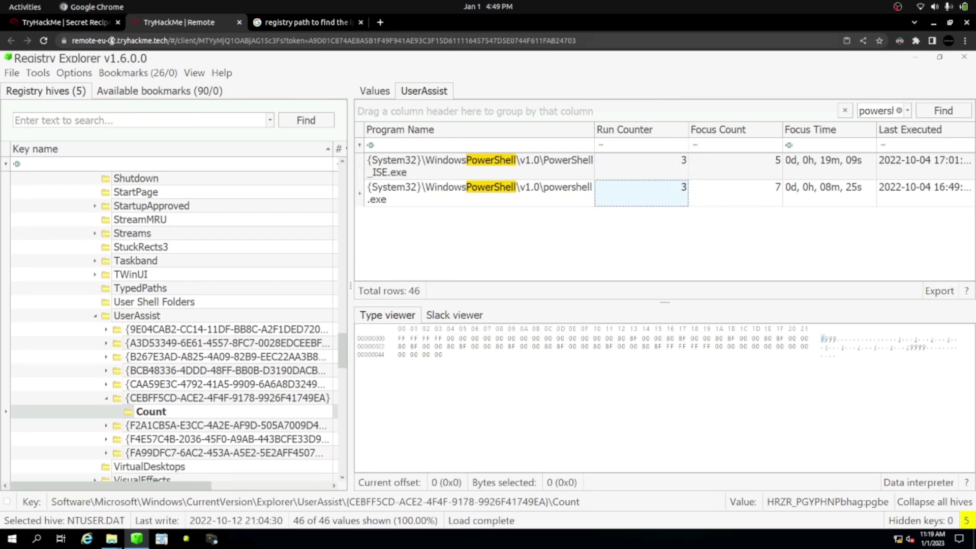
# Return to the Secret Recipe room and submit 3 as the number of times Powershell was executed.
pyautogui.click(82, 25)
pyautogui.write('3')
pyautogui.press('Return')
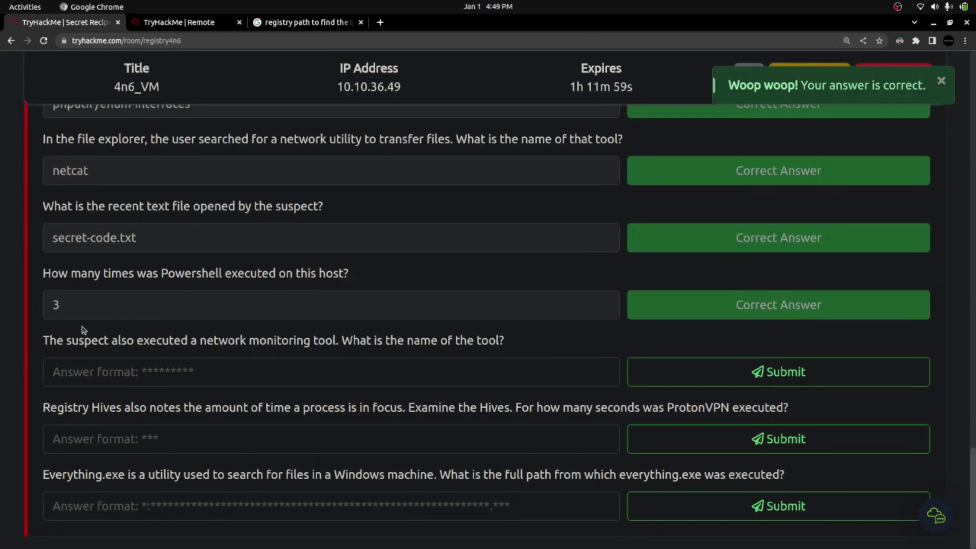
# Read the network monitoring tool question, return to the remote session and clear the powershell filter from the UserAssist table.
pyautogui.moveTo(49, 335); pyautogui.dragTo(498, 342)
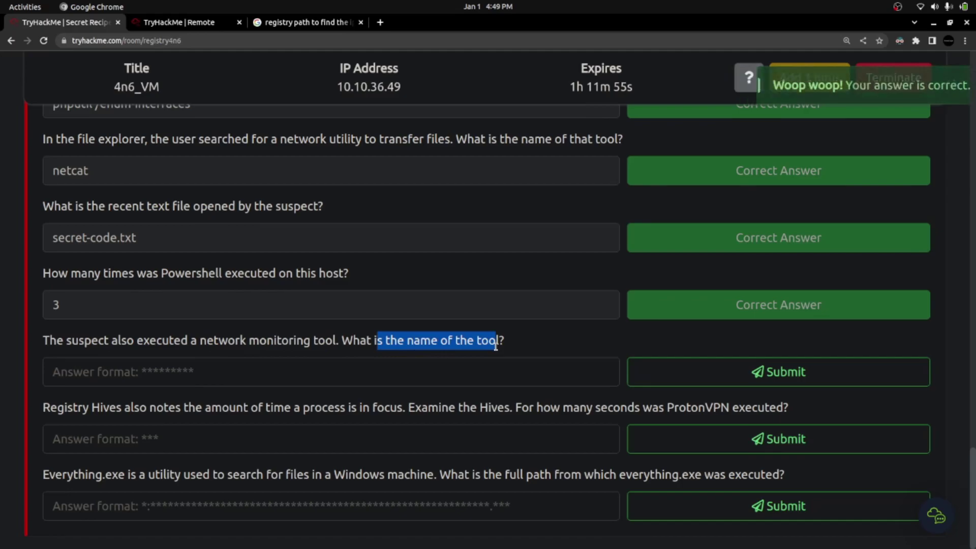
pyautogui.hotkey('alt', 'Tab')
pyautogui.hotkey('alt', 'Tab')
pyautogui.click(197, 24)
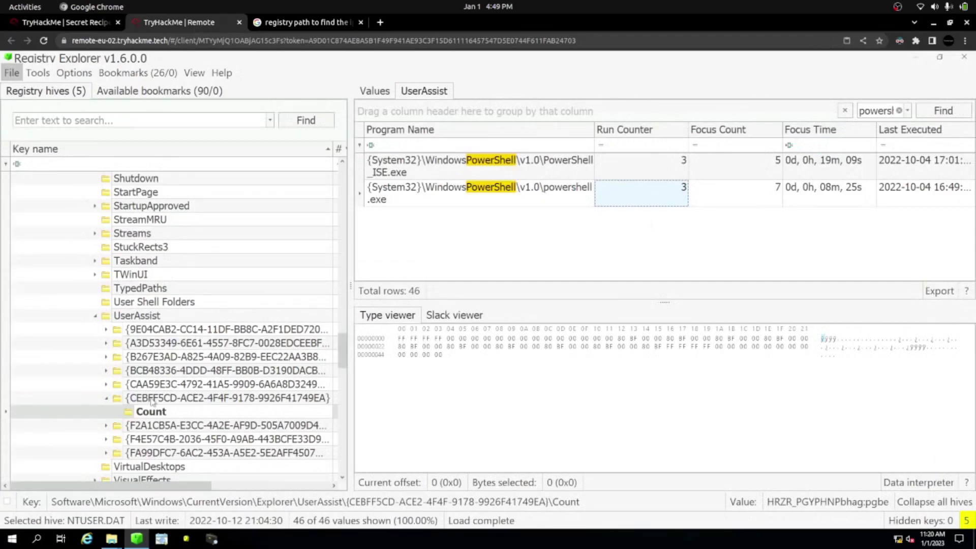
pyautogui.doubleClick(887, 112)
pyautogui.press('BackSpace')
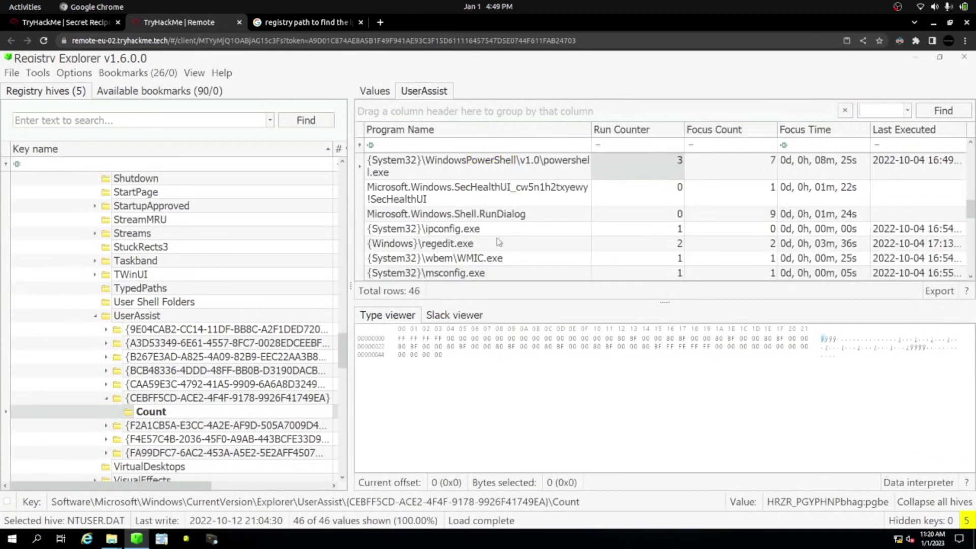
# Examine the UserAssist program entries for a network monitoring tool and compare candidates with the answer format in the room.
pyautogui.scroll(-10, 498, 242)
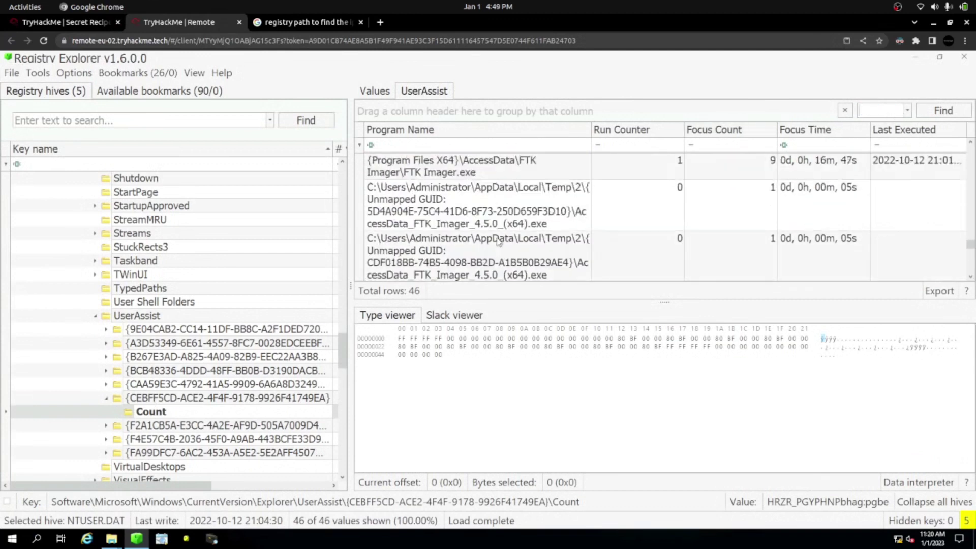
pyautogui.scroll(-2, 498, 243)
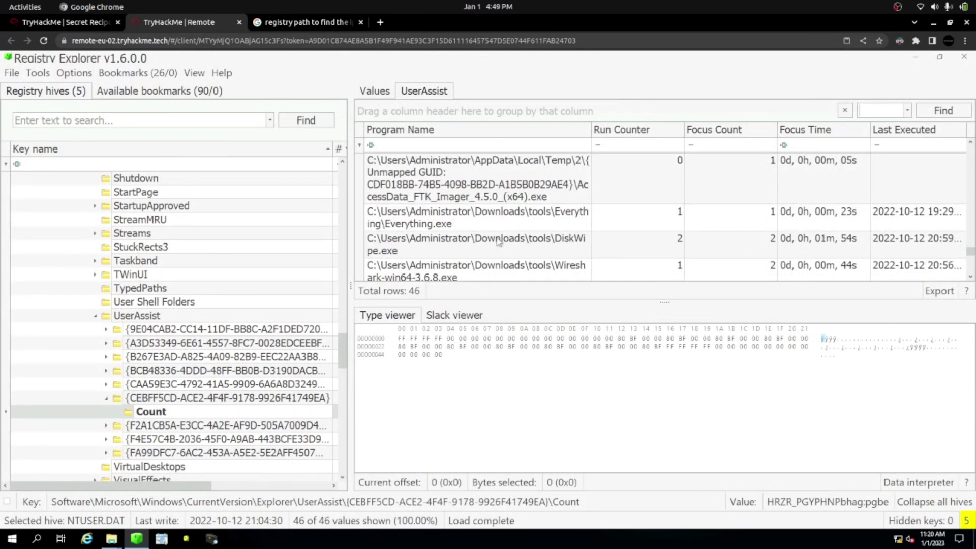
pyautogui.scroll(-2, 498, 242)
pyautogui.click(524, 217)
pyautogui.click(30, 23)
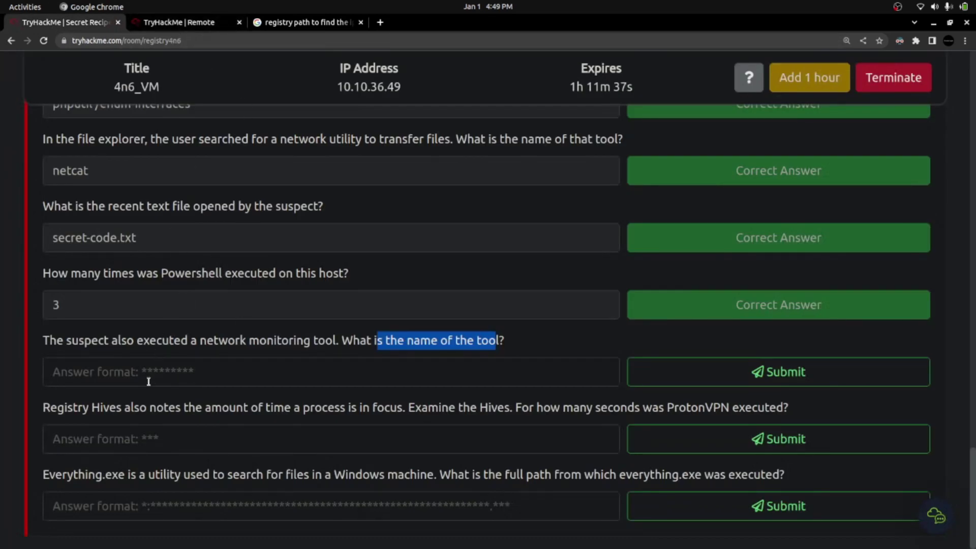
pyautogui.click(179, 22)
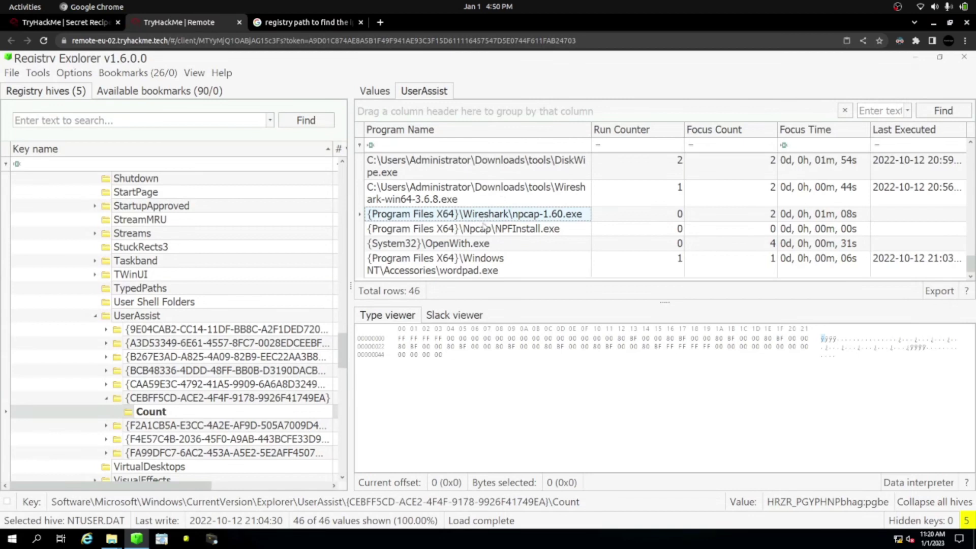
pyautogui.scroll(3, 484, 227)
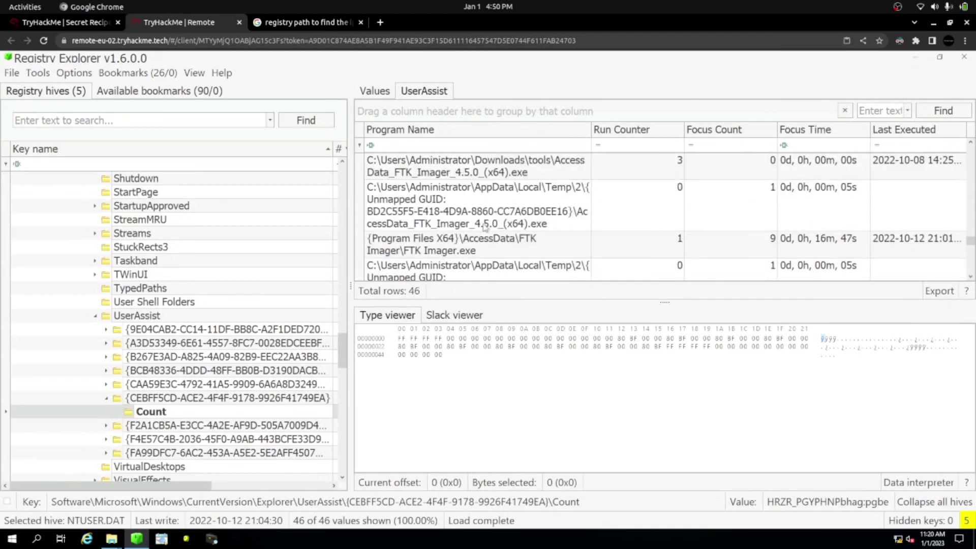
pyautogui.scroll(3, 484, 228)
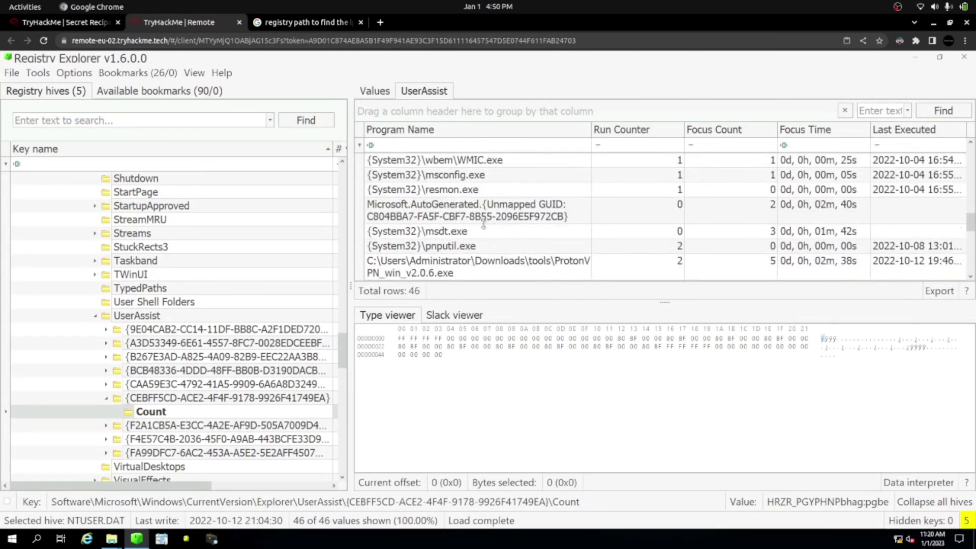
# Check the ShimCache registry path under Evidence of execution in the Windows Forensics Cheatsheet.
pyautogui.hotkey('alt', 'Tab')
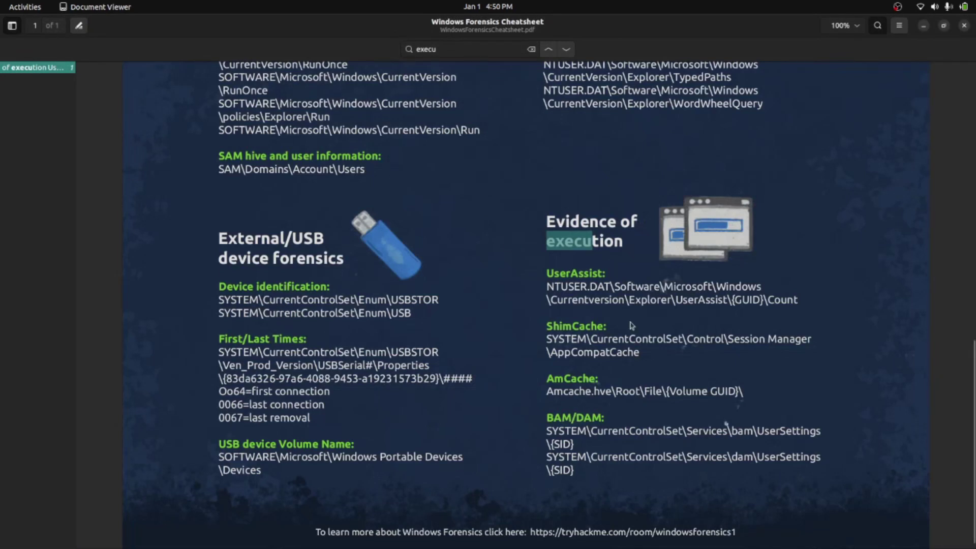
pyautogui.moveTo(548, 287); pyautogui.dragTo(799, 300)
pyautogui.moveTo(548, 339); pyautogui.dragTo(642, 360)
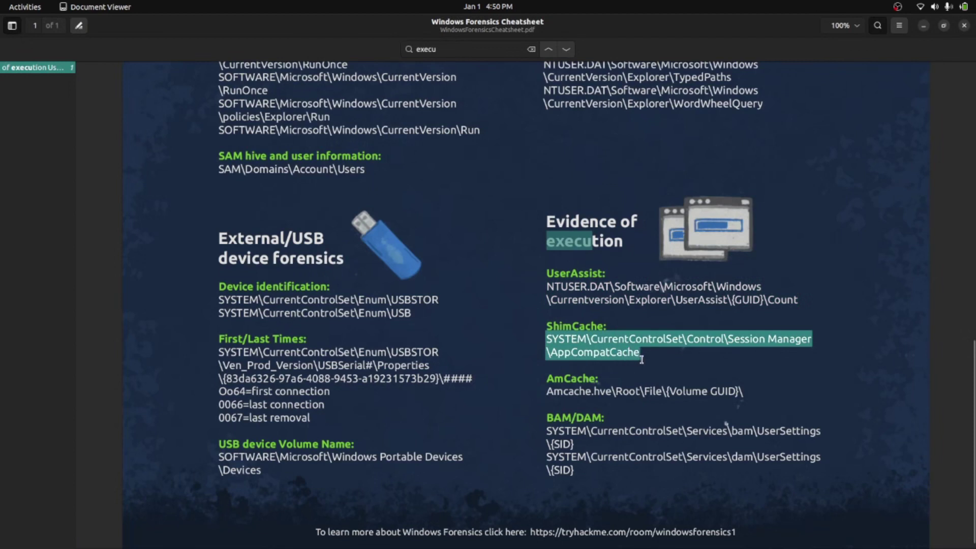
pyautogui.doubleClick(564, 339)
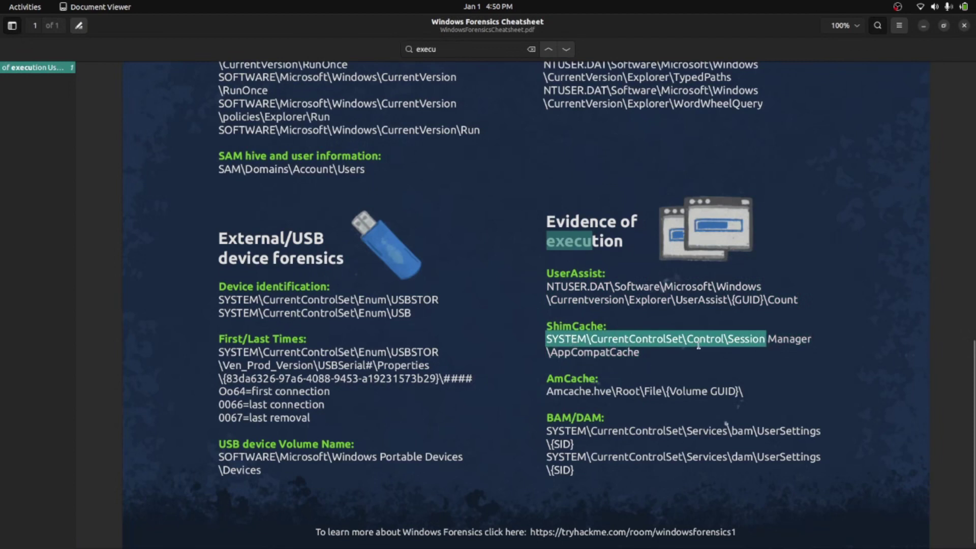
# Return to the remote session, collapse the NTUSER.DAT hive and expand the SYSTEM hive down to ControlSet001\Control.
pyautogui.hotkey('alt', 'Tab')
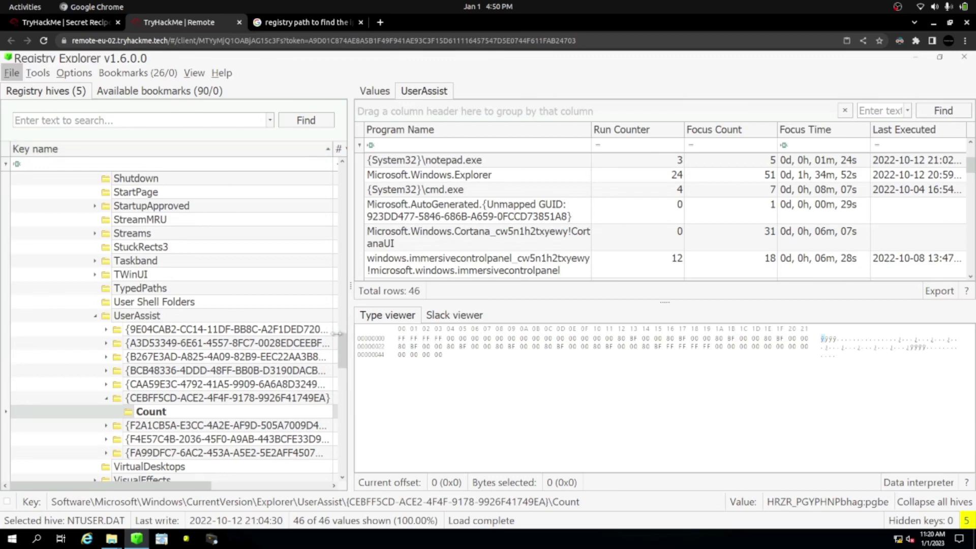
pyautogui.moveTo(344, 351); pyautogui.dragTo(349, 152)
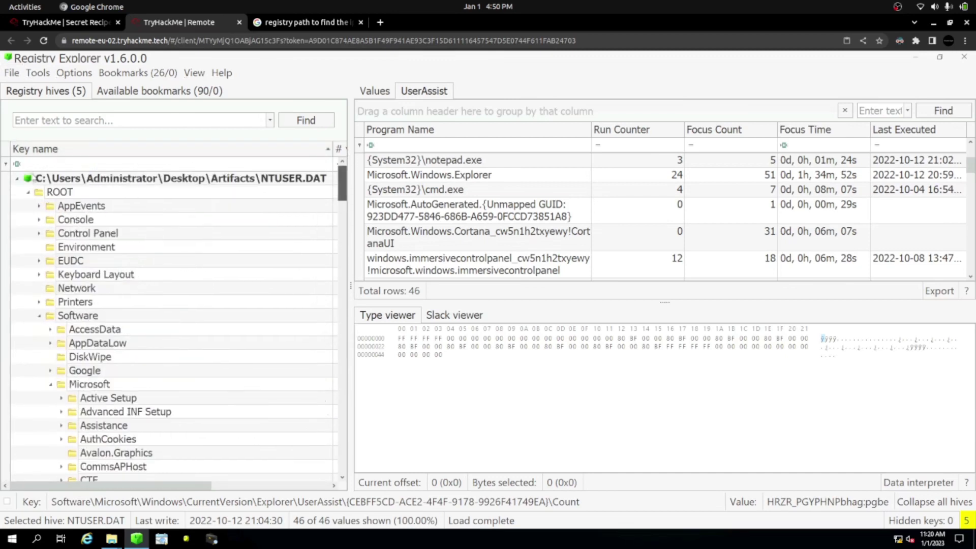
pyautogui.click(17, 179)
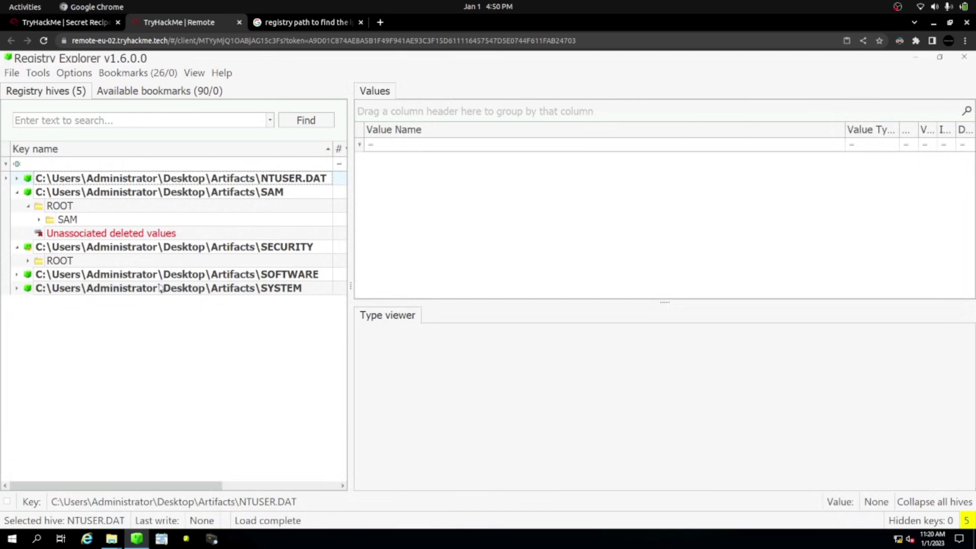
pyautogui.click(16, 288)
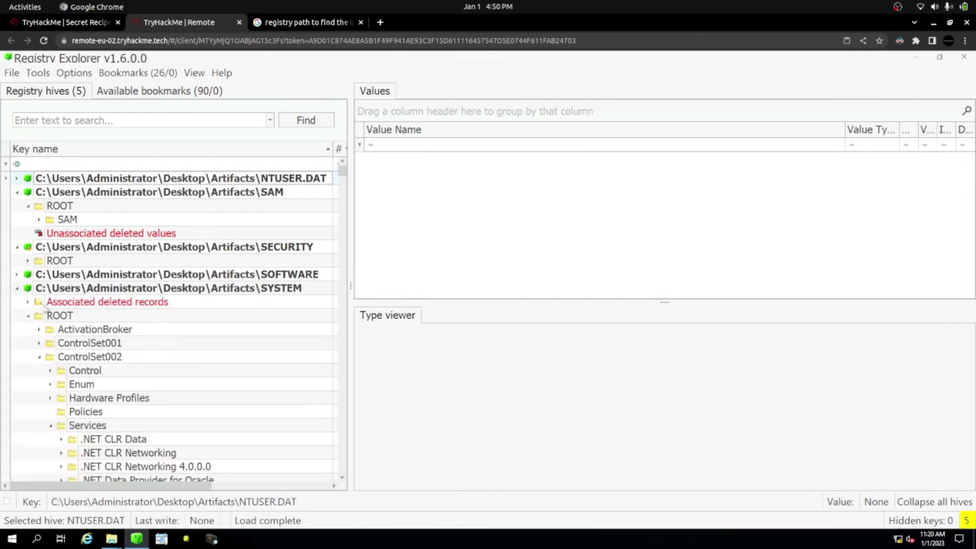
pyautogui.click(39, 344)
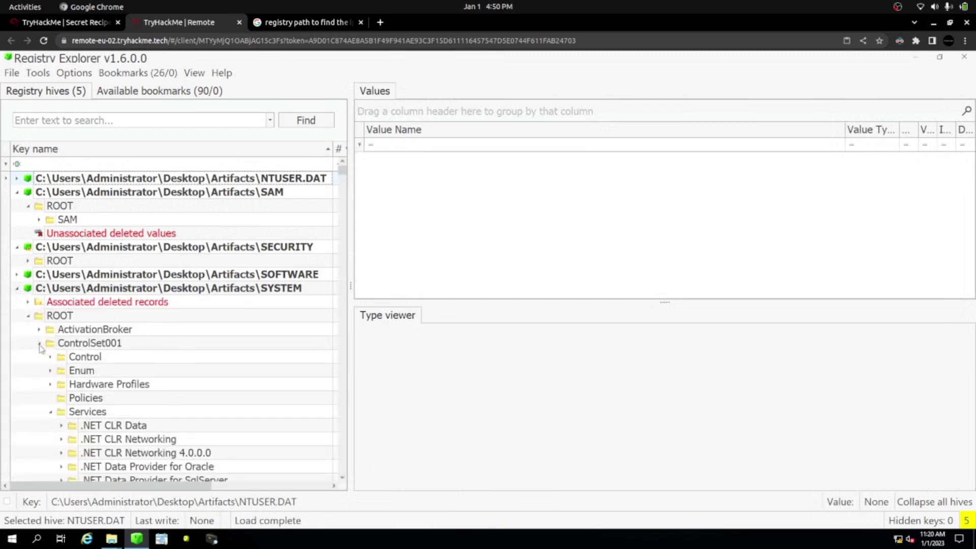
pyautogui.hotkey('alt', 'Tab')
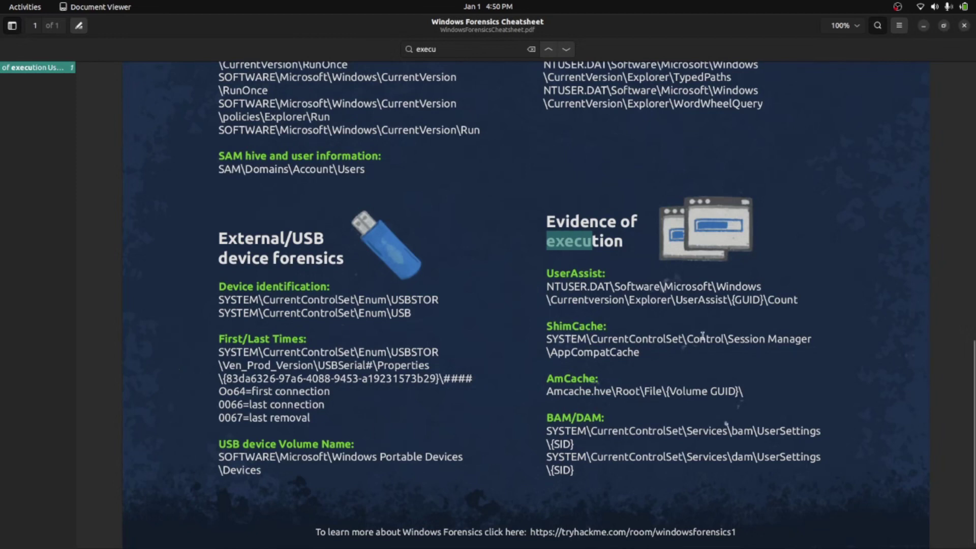
pyautogui.hotkey('alt', 'Tab')
pyautogui.click(50, 358)
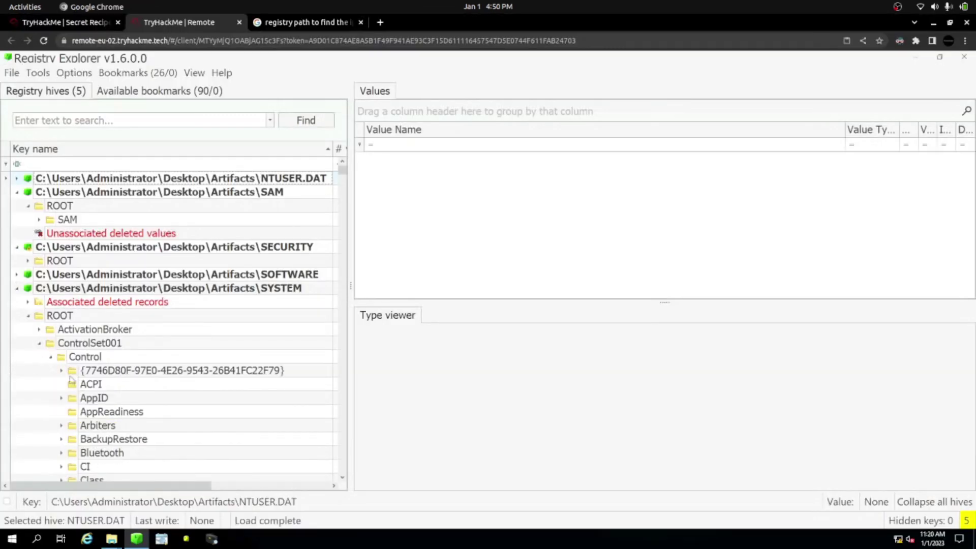
# Collapse the Protocols, NetworkSetup2 and Network keys under ControlSet001\Control to shorten the tree.
pyautogui.scroll(-15, 56, 366)
pyautogui.scroll(-20, 72, 384)
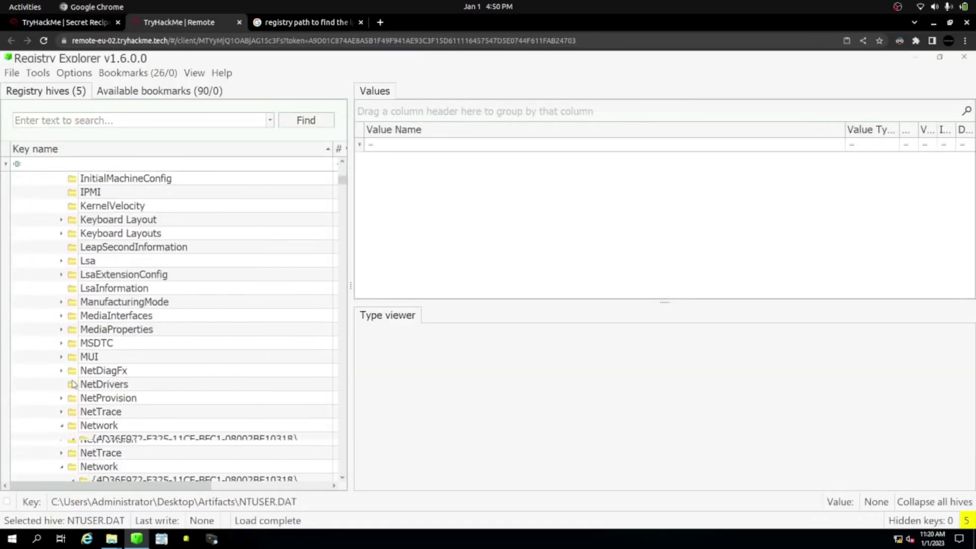
pyautogui.scroll(6, 72, 385)
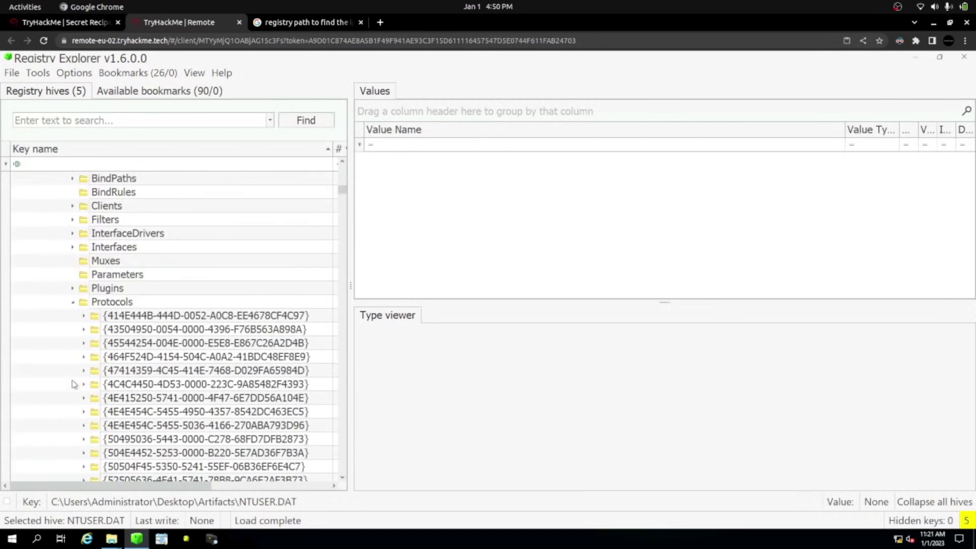
pyautogui.click(73, 344)
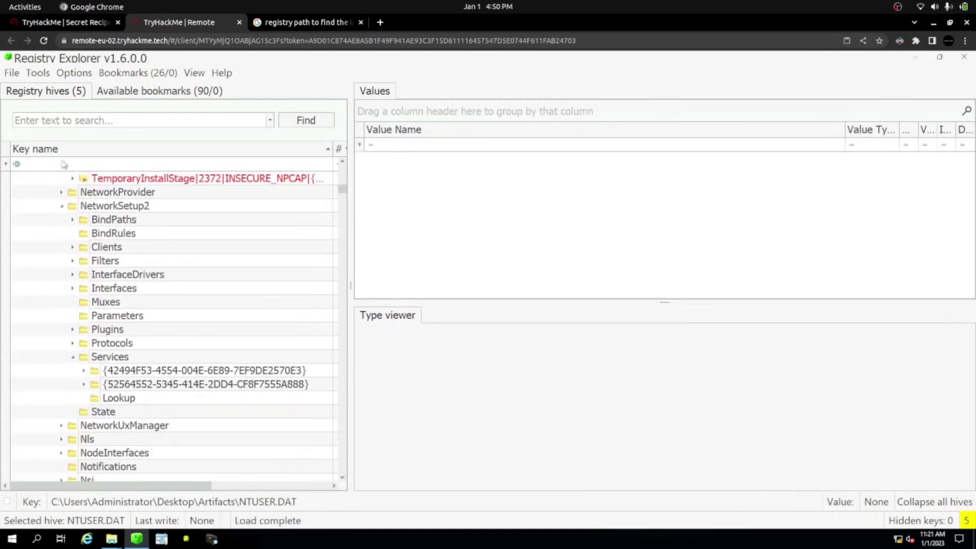
pyautogui.click(61, 206)
pyautogui.scroll(8, 105, 247)
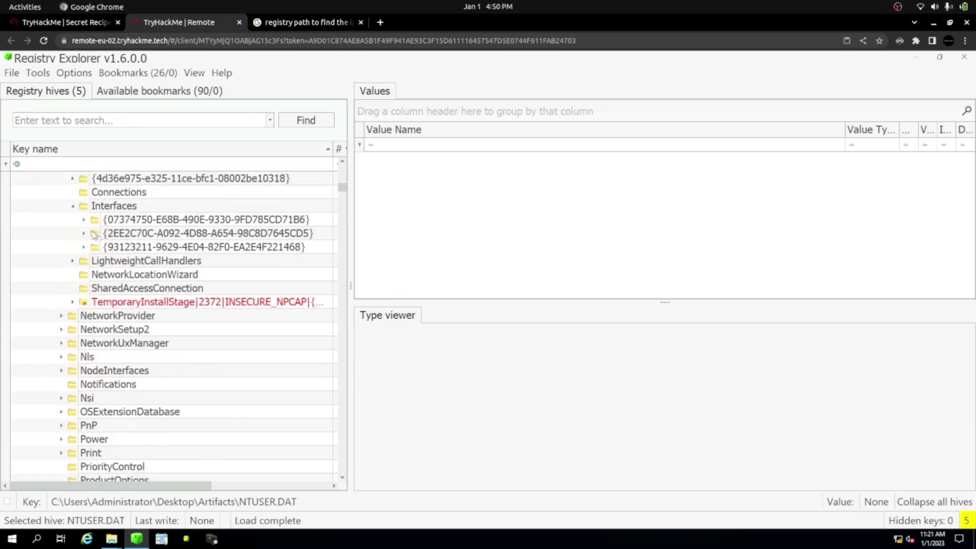
pyautogui.scroll(1, 105, 248)
pyautogui.scroll(-1, 83, 240)
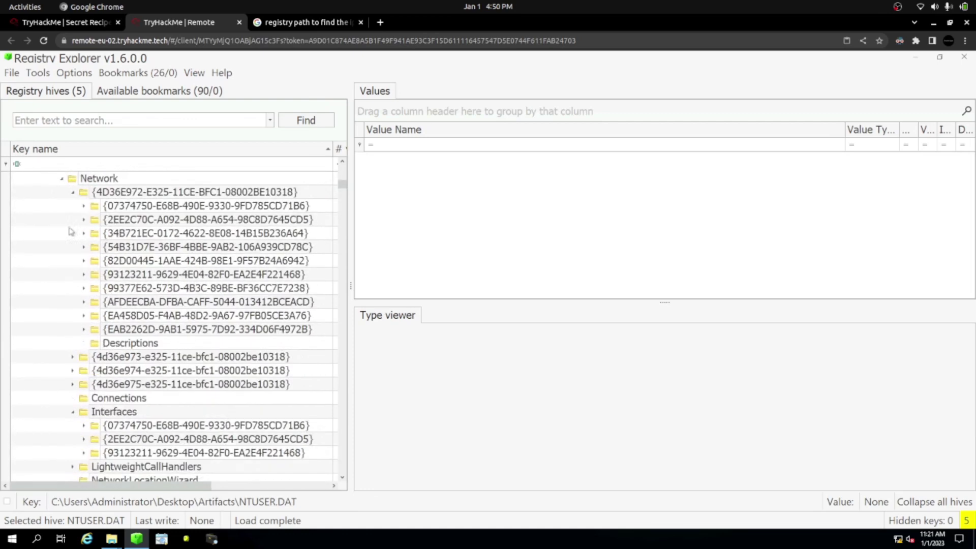
pyautogui.click(62, 180)
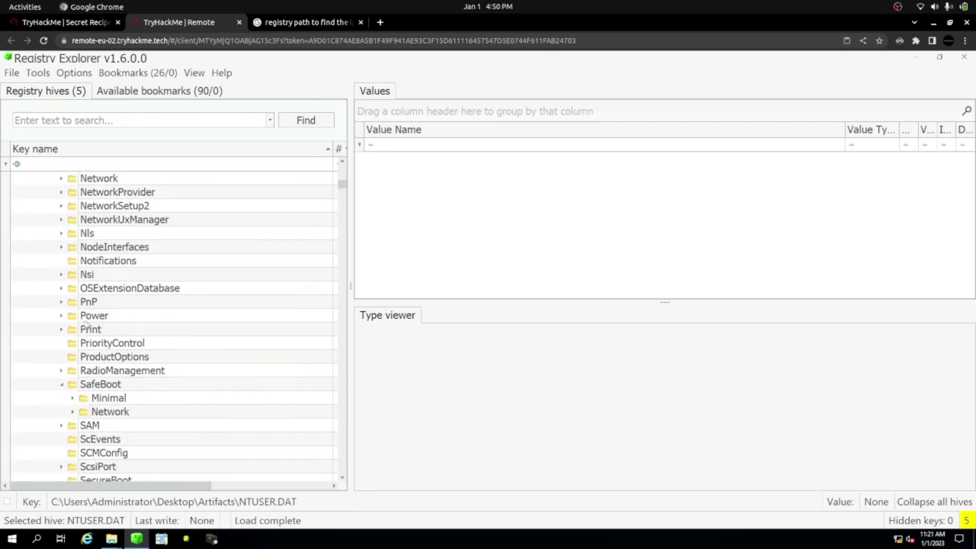
# Expand Session Manager under ControlSet001\Control in the SYSTEM hive and open its AppCompatCache key.
pyautogui.scroll(-2, 81, 379)
pyautogui.scroll(-2, 80, 380)
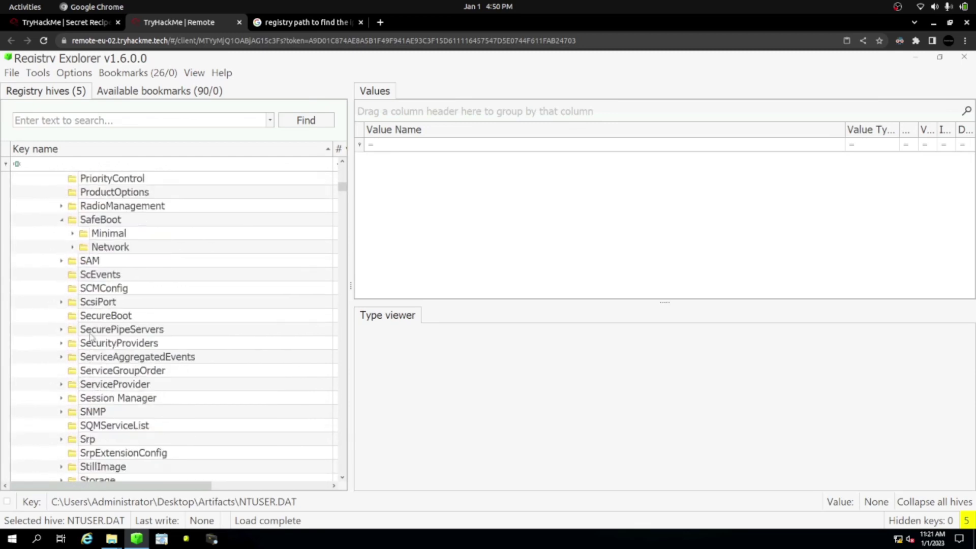
pyautogui.click(62, 398)
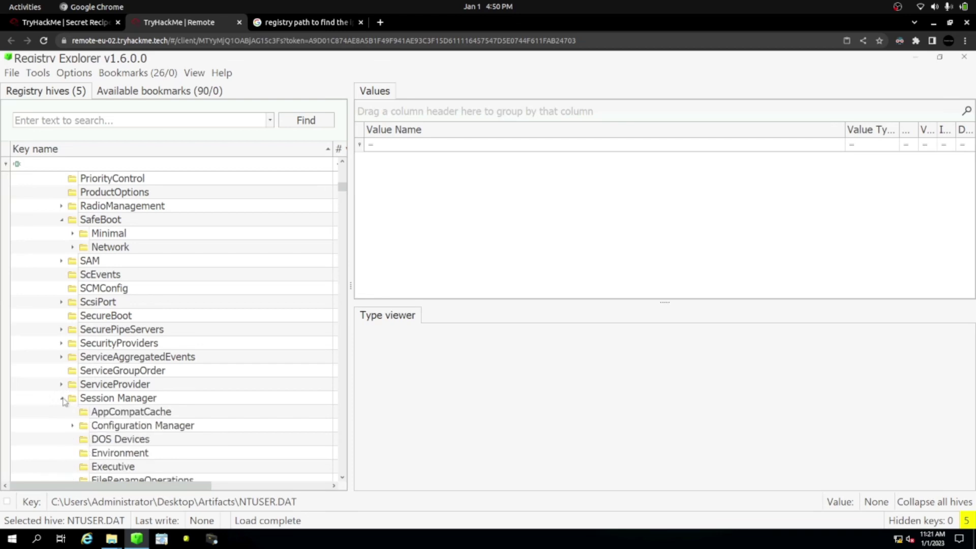
pyautogui.click(95, 413)
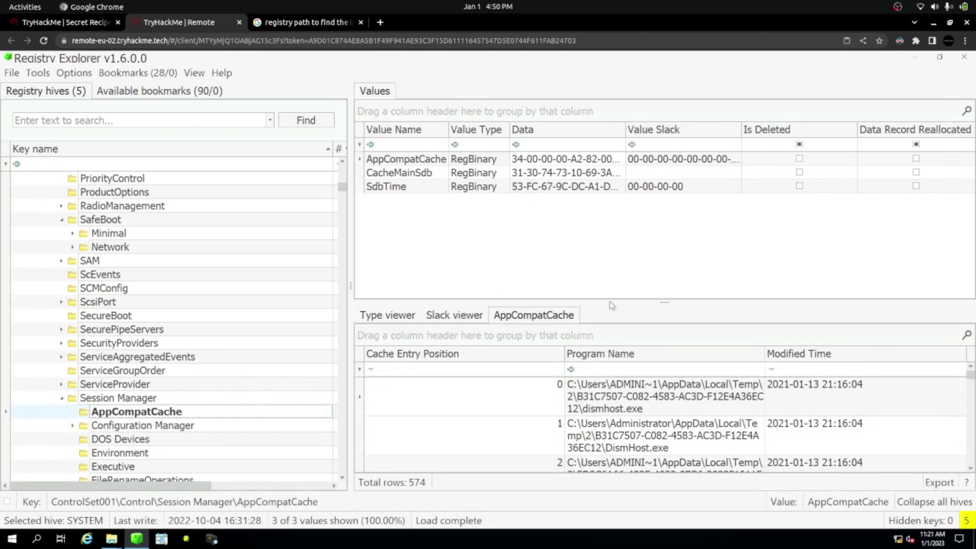
# Look through the program names in the AppCompatCache entries for a network monitoring tool.
pyautogui.click(611, 228)
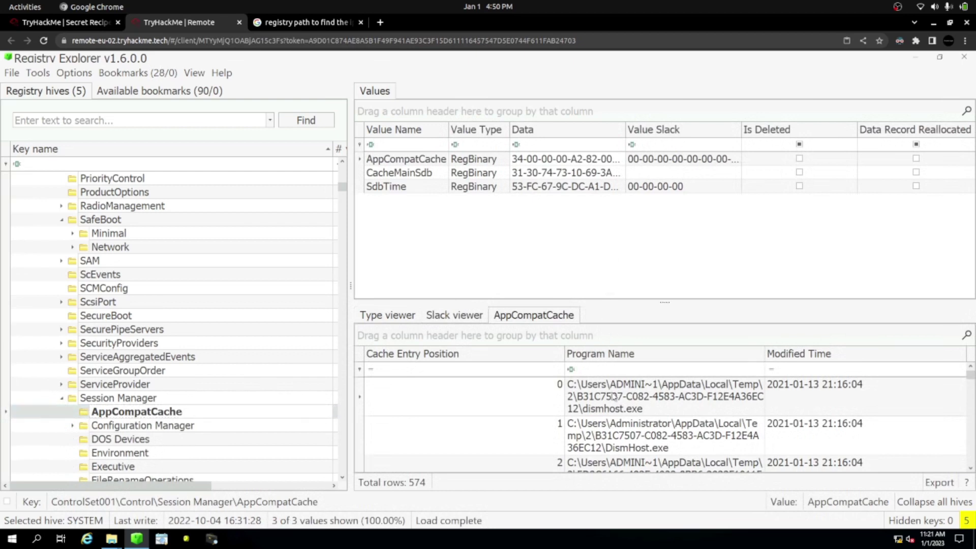
pyautogui.scroll(-6, 616, 406)
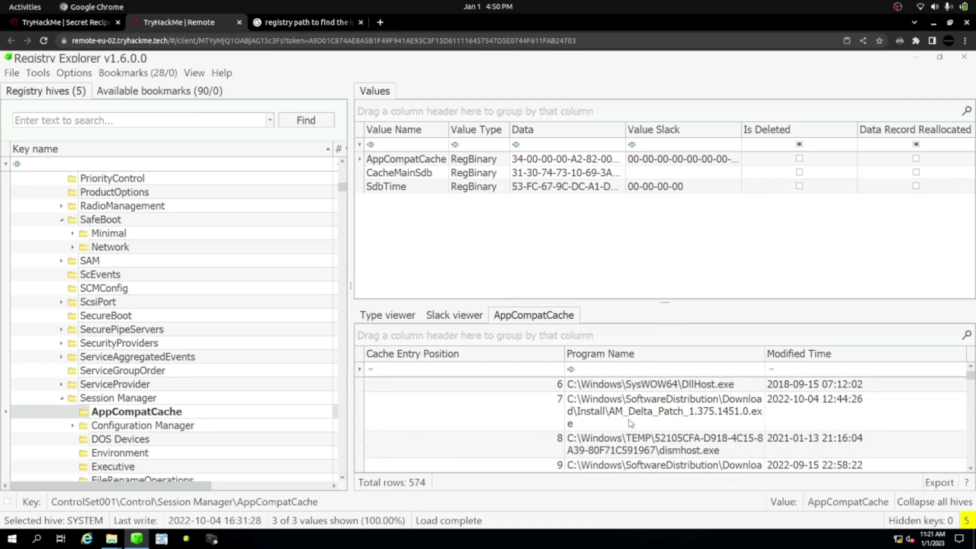
pyautogui.scroll(-10, 630, 423)
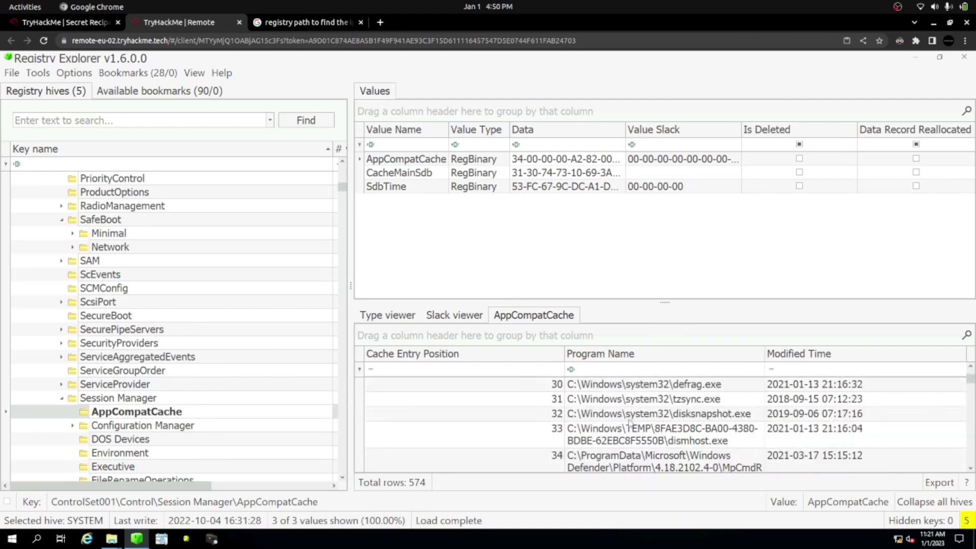
pyautogui.scroll(-8, 630, 422)
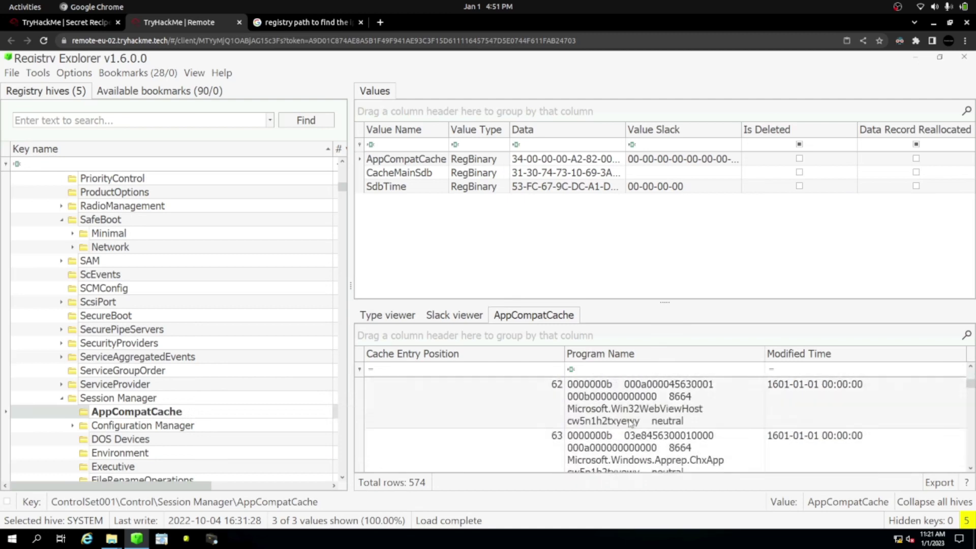
pyautogui.scroll(-10, 630, 422)
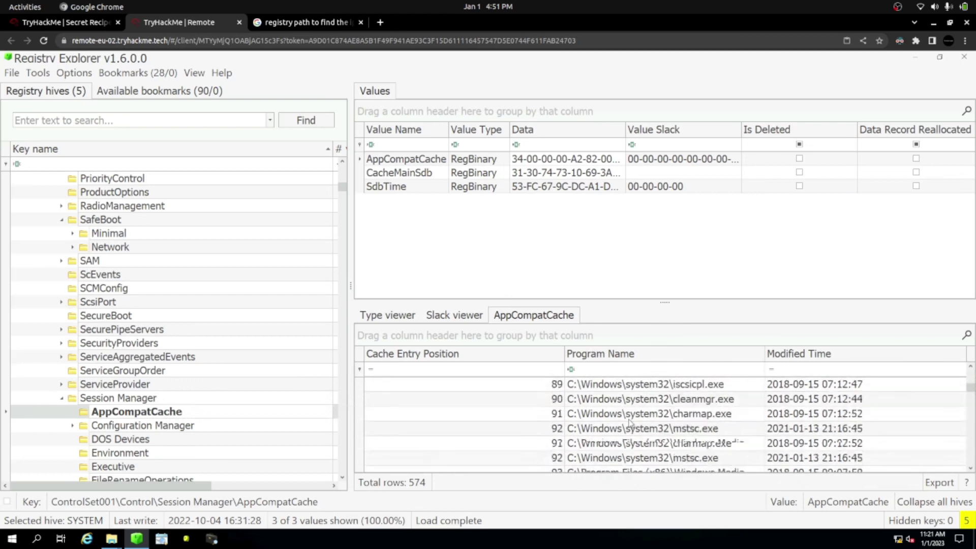
pyautogui.scroll(-3, 630, 422)
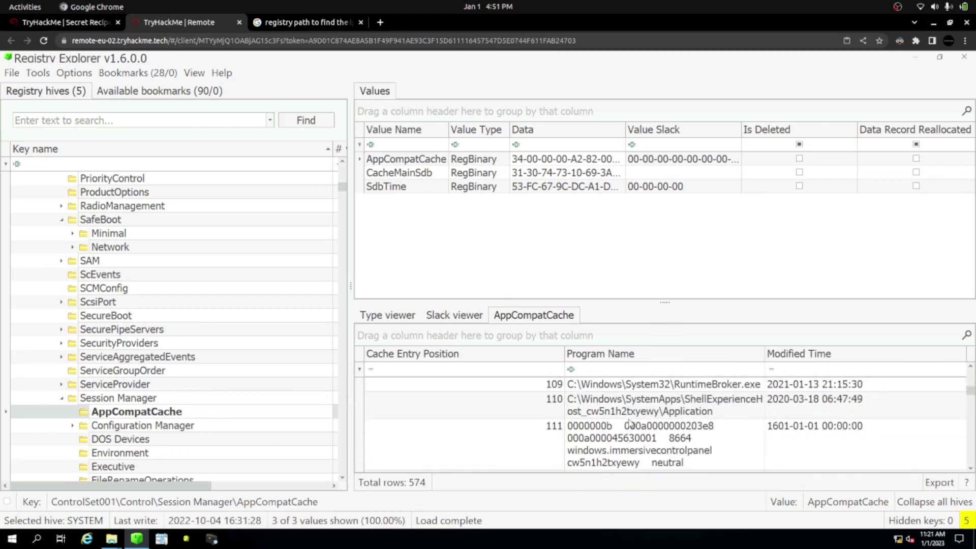
# Check the AmCache and BAM/DAM registry paths under Evidence of execution in the Windows Forensics Cheatsheet.
pyautogui.hotkey('alt', 'Tab')
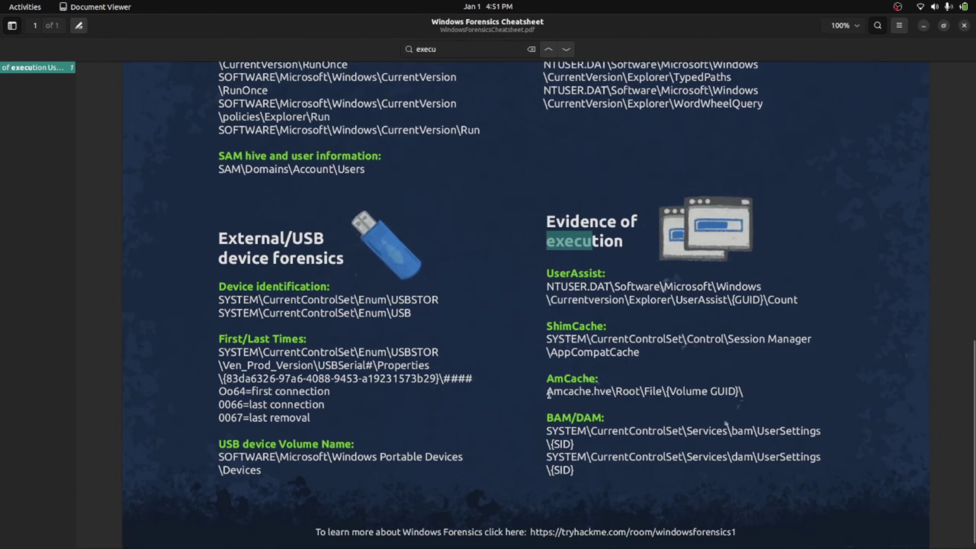
pyautogui.moveTo(549, 394); pyautogui.dragTo(661, 392)
pyautogui.moveTo(546, 417); pyautogui.dragTo(575, 445)
pyautogui.click(573, 443)
# Return to the remote session and collapse the Session Manager and Control keys under ControlSet001 in the SYSTEM hive.
pyautogui.hotkey('alt', 'Tab')
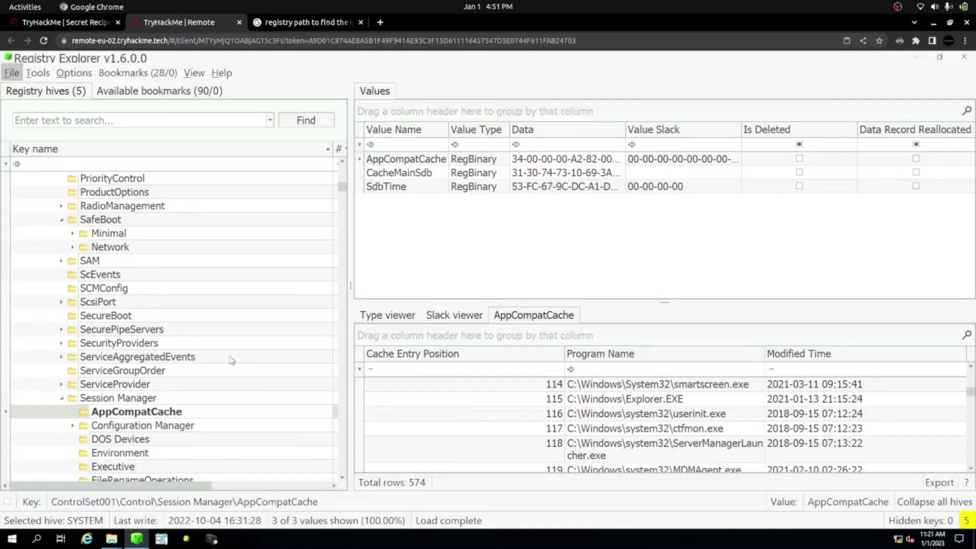
pyautogui.click(62, 400)
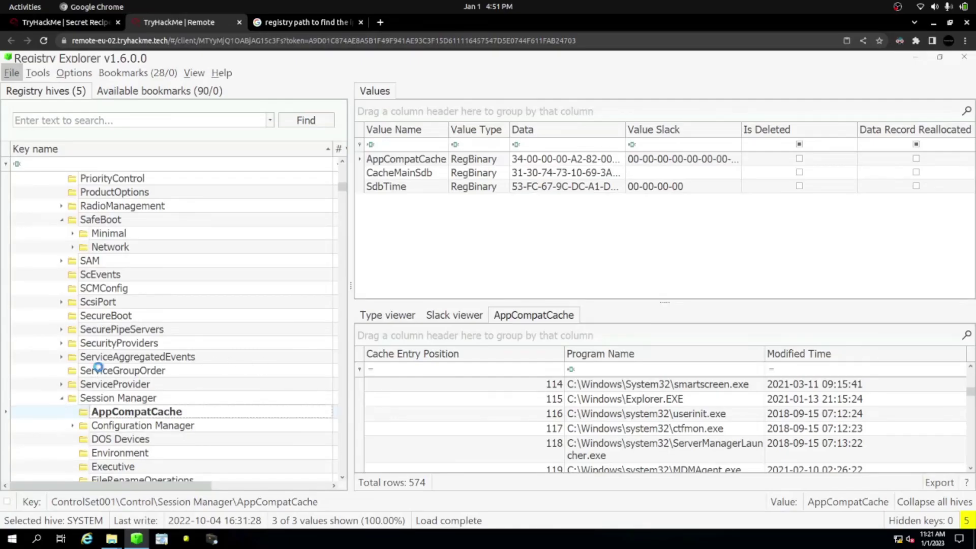
pyautogui.scroll(20, 111, 359)
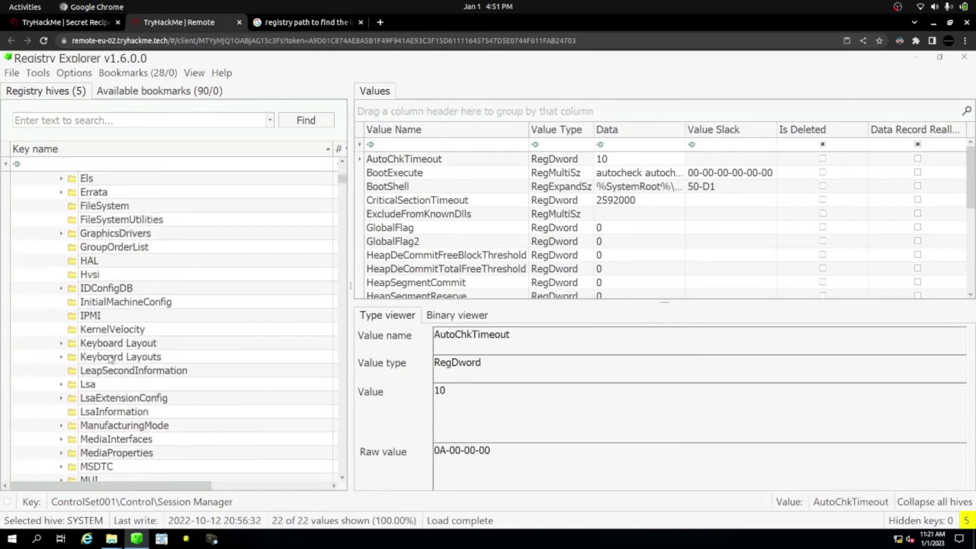
pyautogui.scroll(1, 98, 288)
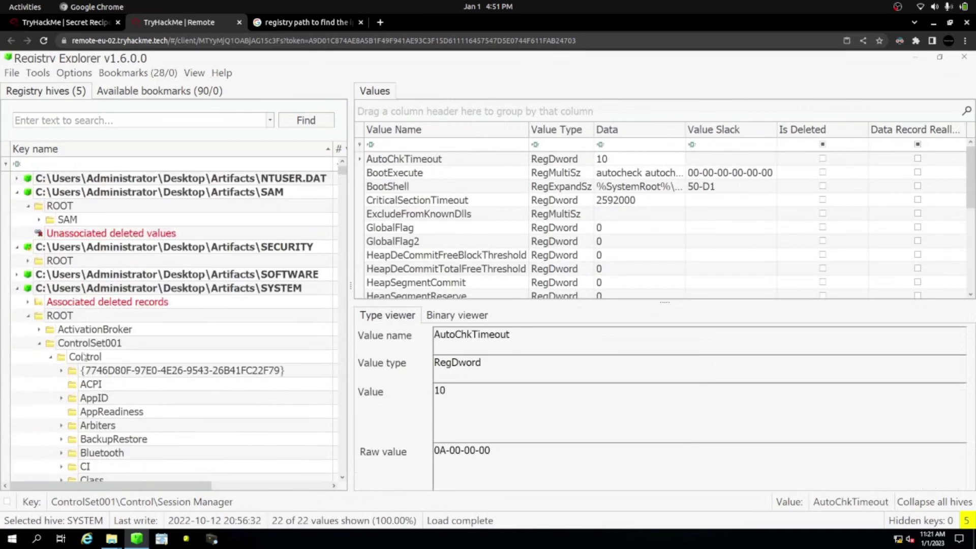
pyautogui.click(52, 359)
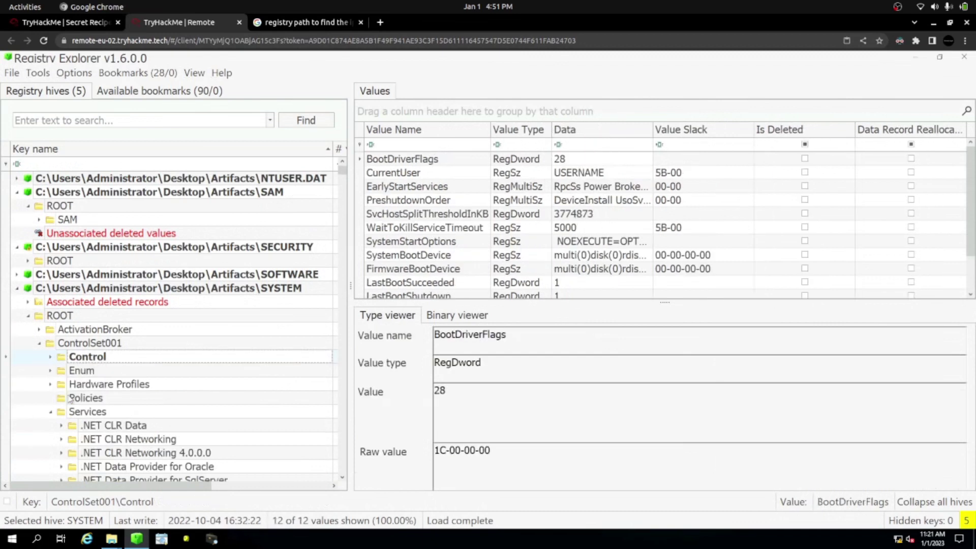
# Expand the bam key under ControlSet001\Services down through State to the SID subkeys of UserSettings.
pyautogui.scroll(-2, 58, 353)
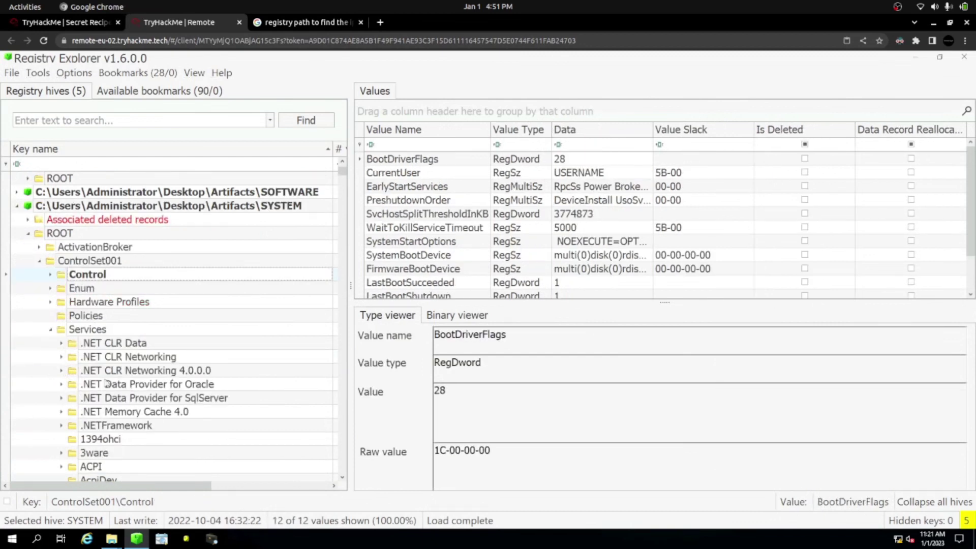
pyautogui.scroll(-10, 105, 384)
pyautogui.scroll(-9, 105, 384)
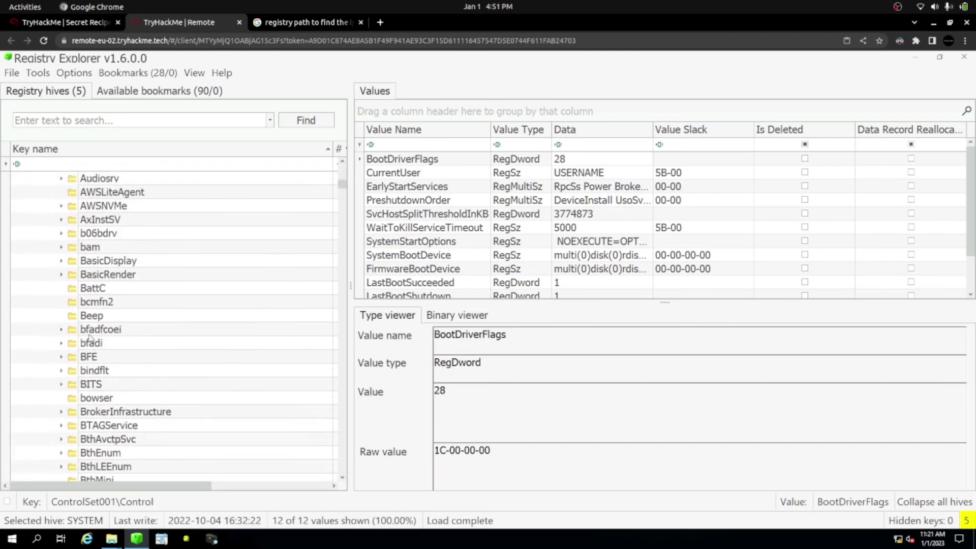
pyautogui.click(89, 248)
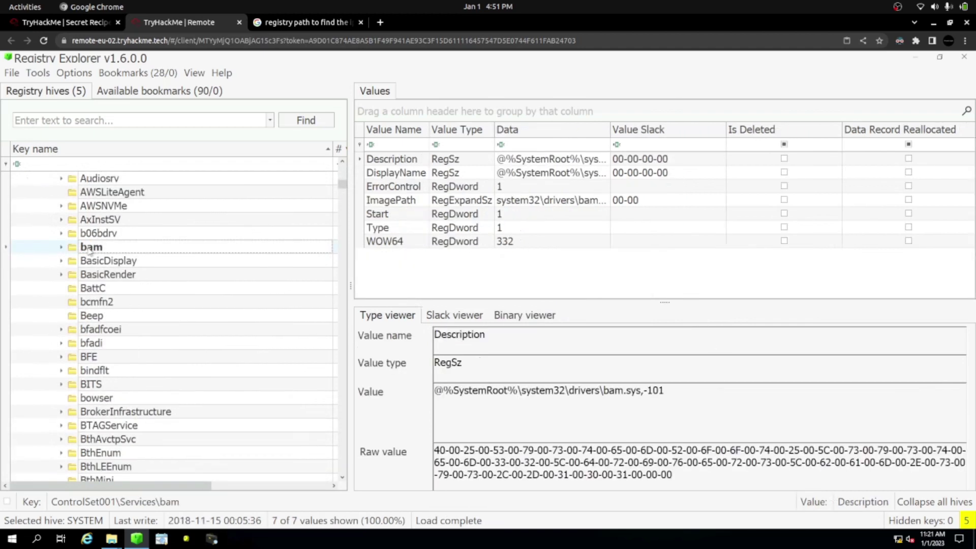
pyautogui.click(60, 249)
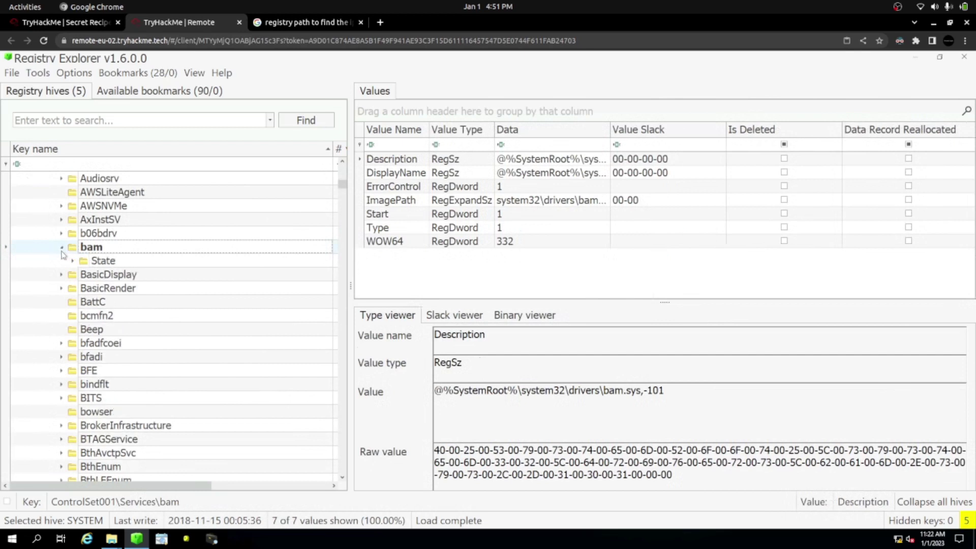
pyautogui.click(88, 261)
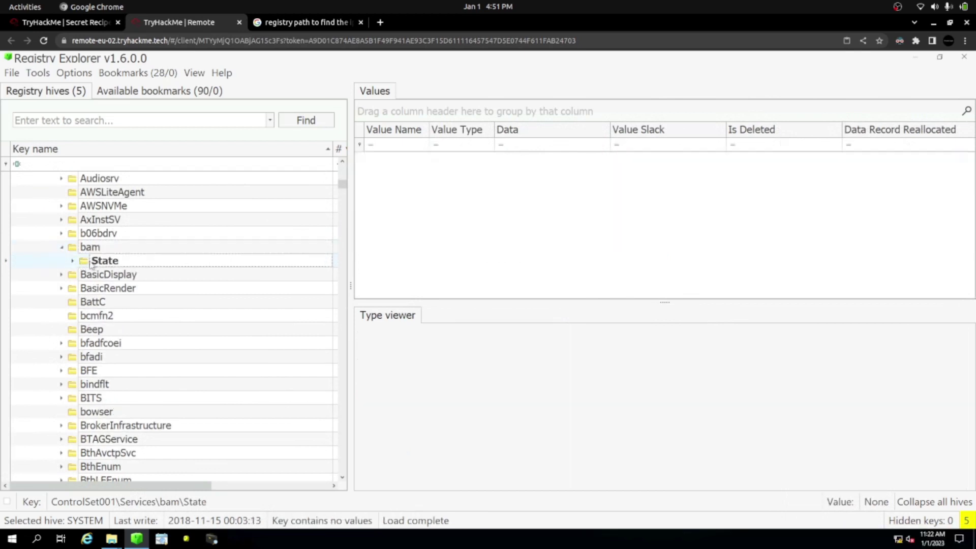
pyautogui.click(73, 261)
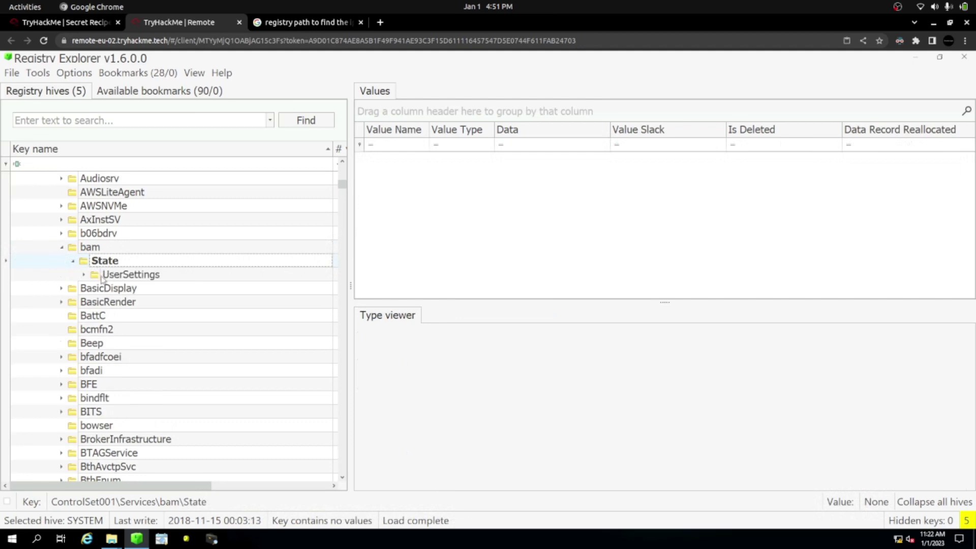
pyautogui.click(102, 277)
pyautogui.click(84, 275)
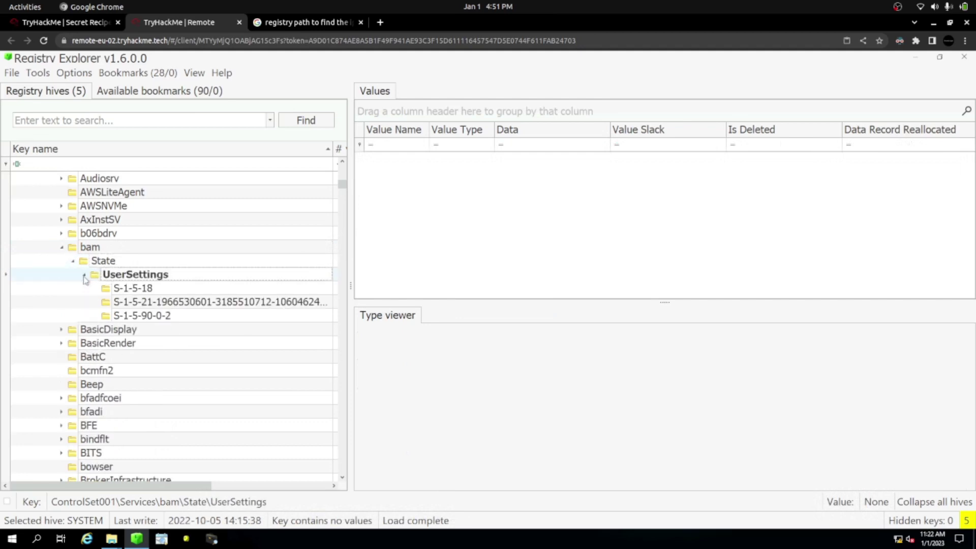
# Examine the BamDam program entries of the S-1-5-18 and S-1-5-21 subkeys for an executed network monitoring tool.
pyautogui.click(131, 288)
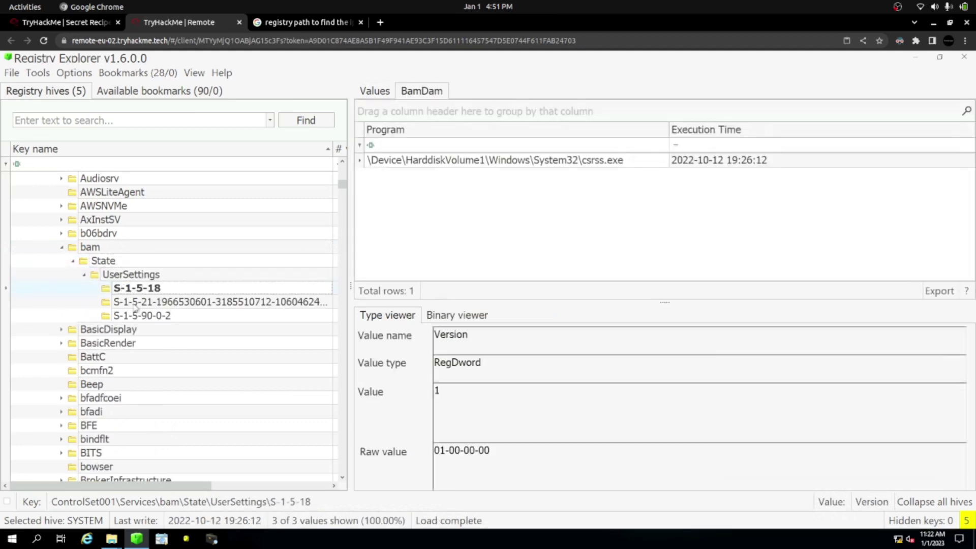
pyautogui.click(135, 303)
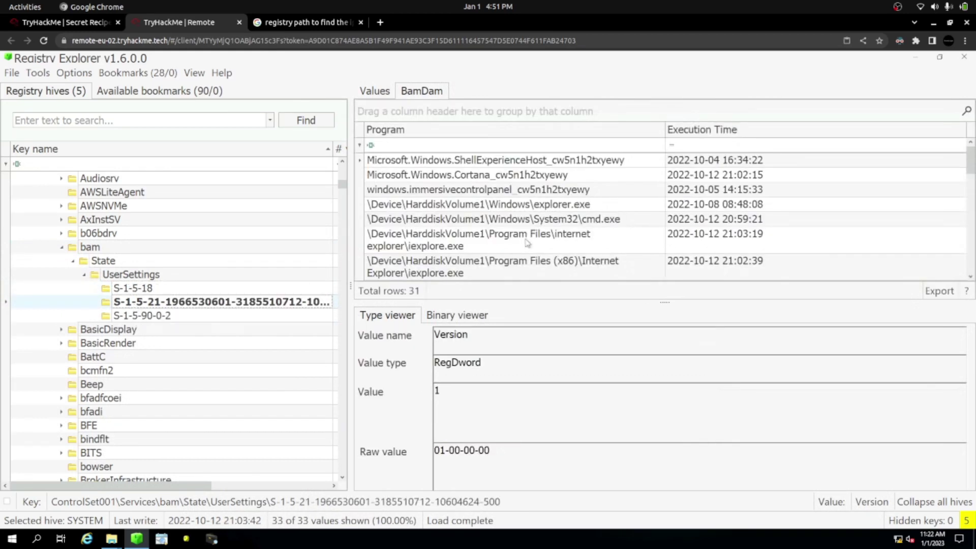
pyautogui.scroll(-3, 518, 208)
pyautogui.scroll(-5, 517, 219)
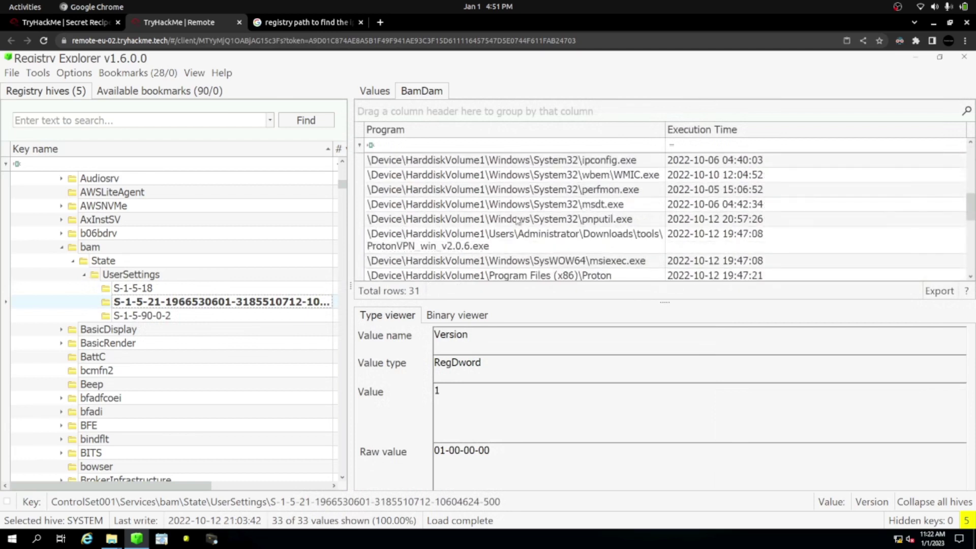
pyautogui.scroll(-5, 517, 220)
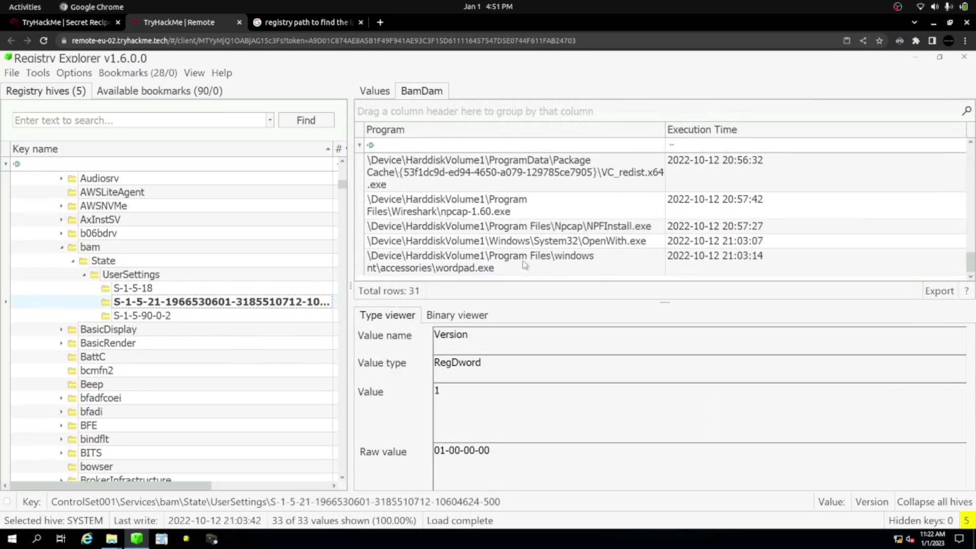
pyautogui.scroll(3, 525, 264)
pyautogui.scroll(5, 530, 244)
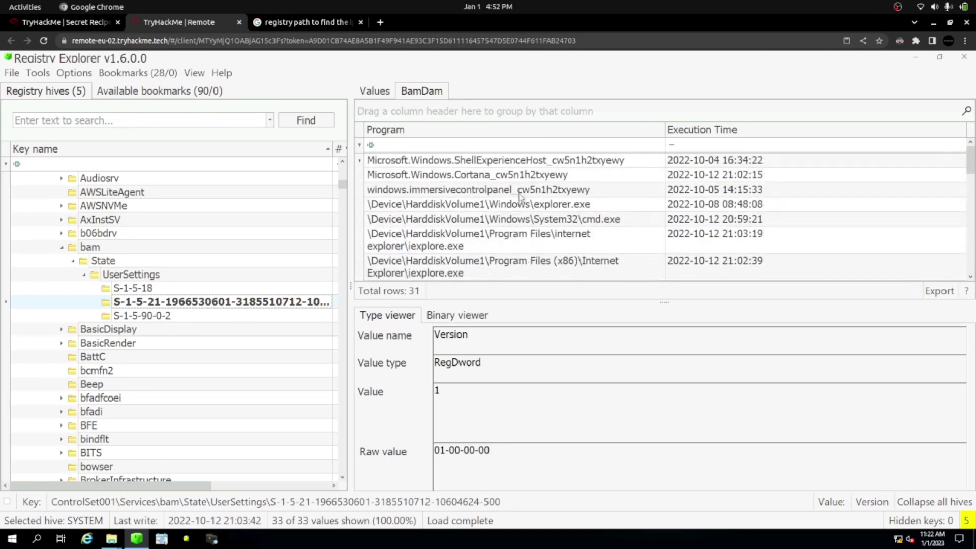
pyautogui.scroll(-8, 519, 197)
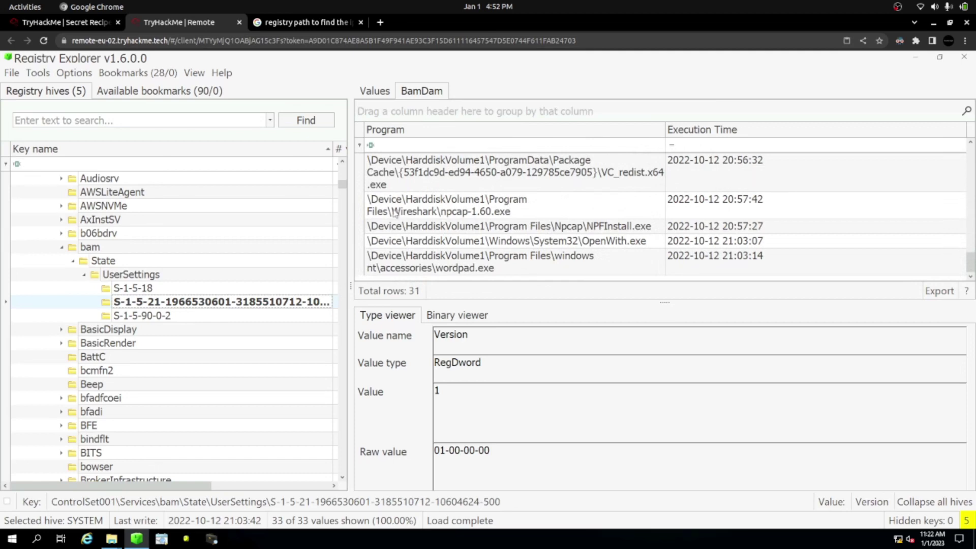
pyautogui.click(427, 215)
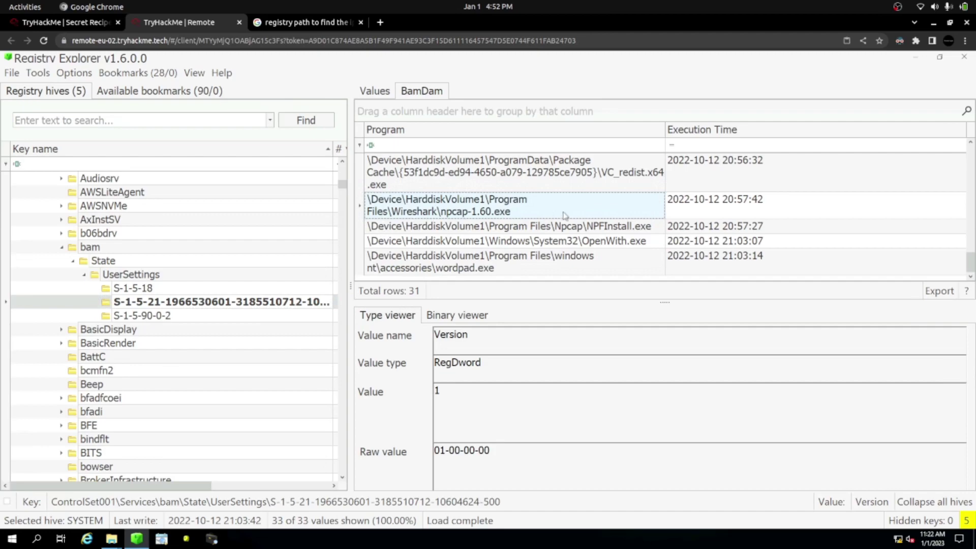
# Switch to the TryHackMe Secret Recipe room and submit Wireshark as the name of the network monitoring tool.
pyautogui.hotkey('alt', 'Tab')
pyautogui.hotkey('alt', 'Tab')
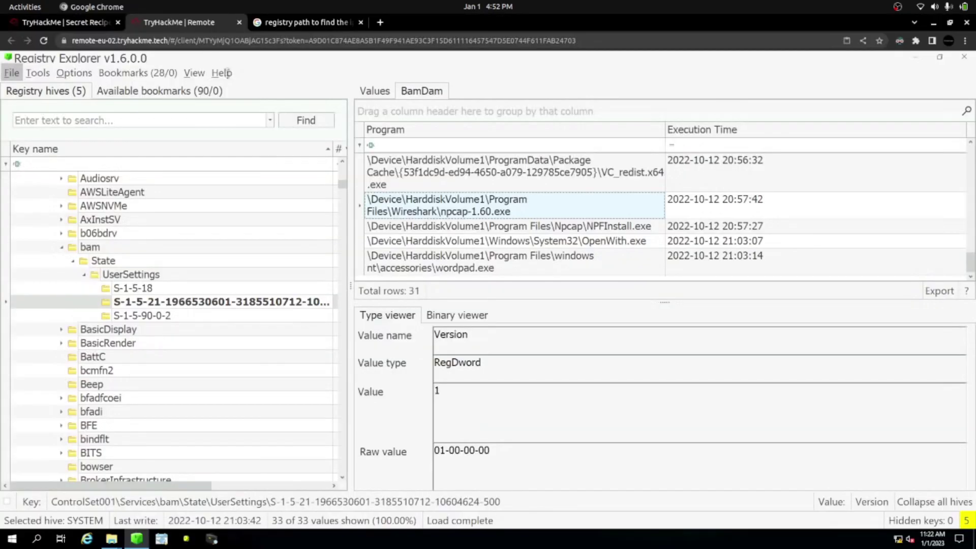
pyautogui.click(67, 23)
pyautogui.click(144, 373)
pyautogui.write('Wireshark')
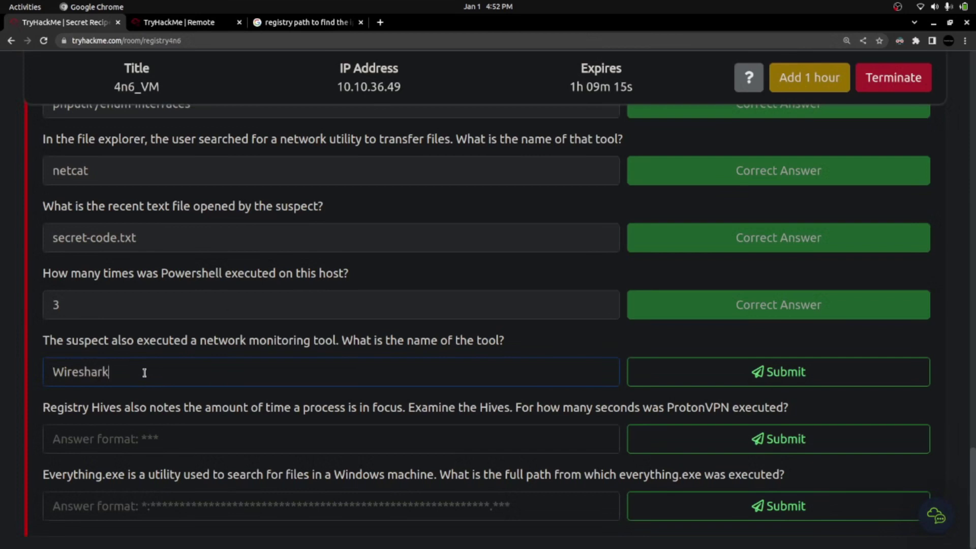
pyautogui.press('Return')
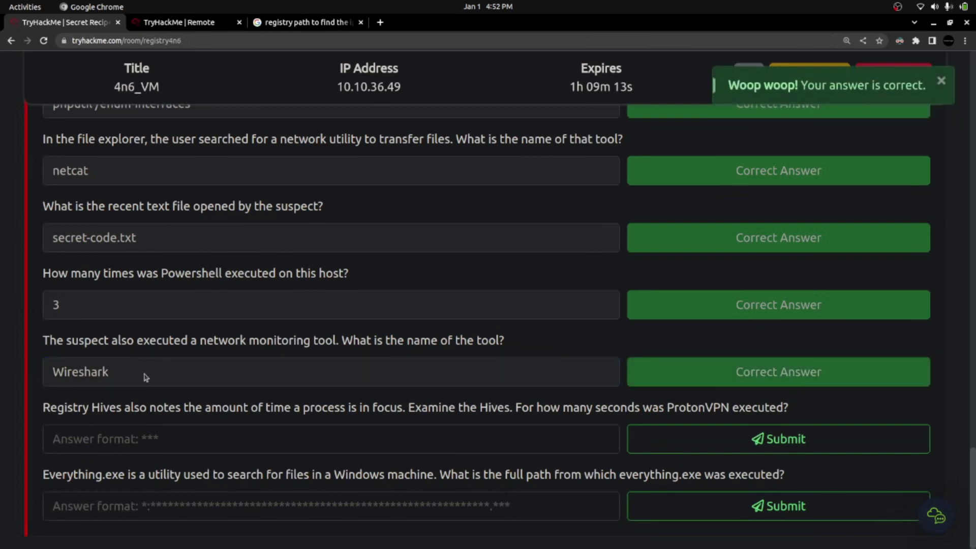
# Read the room's question about how many seconds ProtonVPN was executed according to the process focus time.
pyautogui.moveTo(44, 407); pyautogui.dragTo(104, 408)
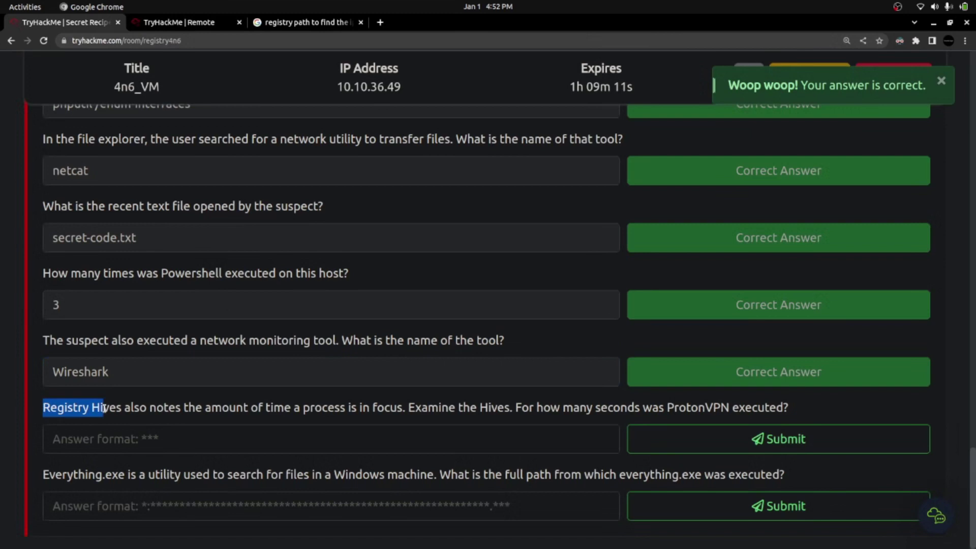
pyautogui.click(88, 414)
pyautogui.moveTo(45, 408); pyautogui.dragTo(340, 409)
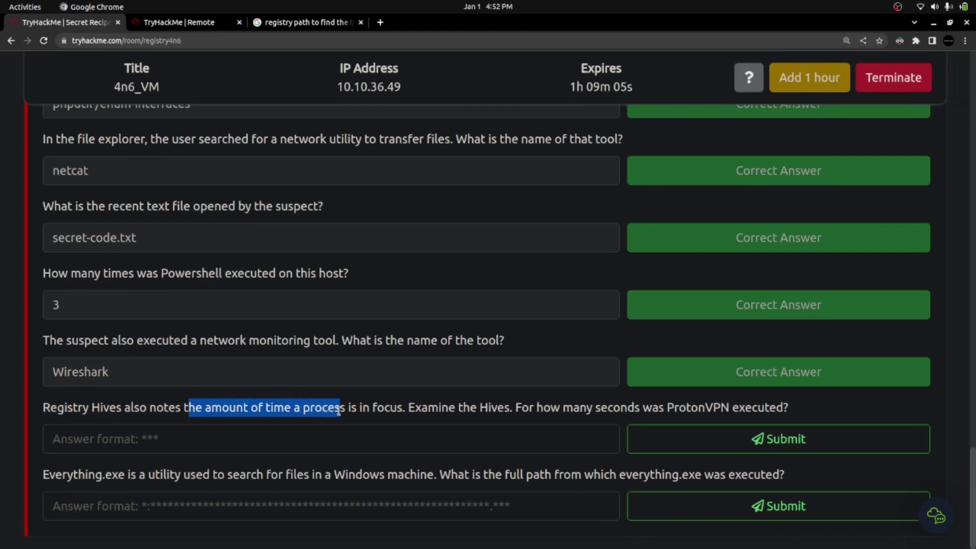
pyautogui.tripleClick(360, 409)
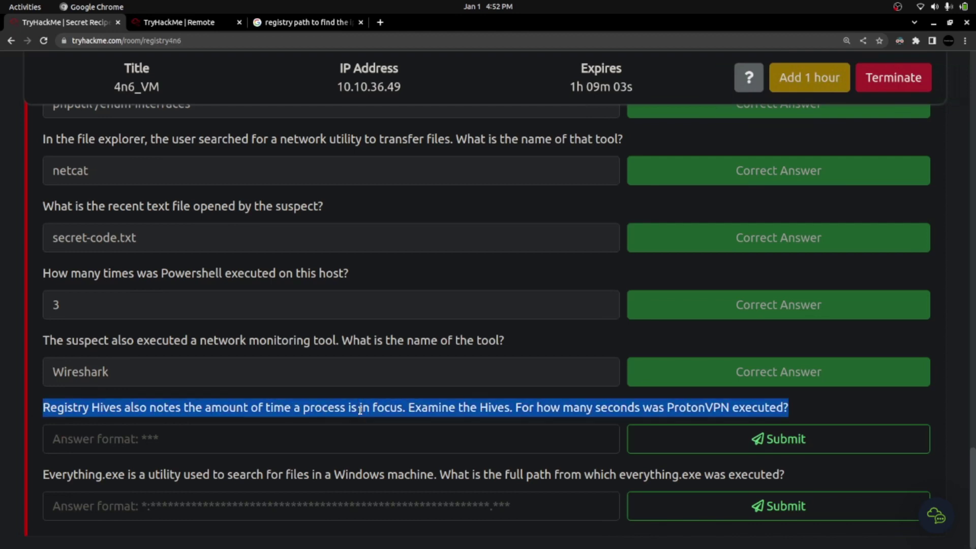
# Reread the wording of the ProtonVPN question, noting the process focus time and the requested unit of seconds.
pyautogui.doubleClick(428, 410)
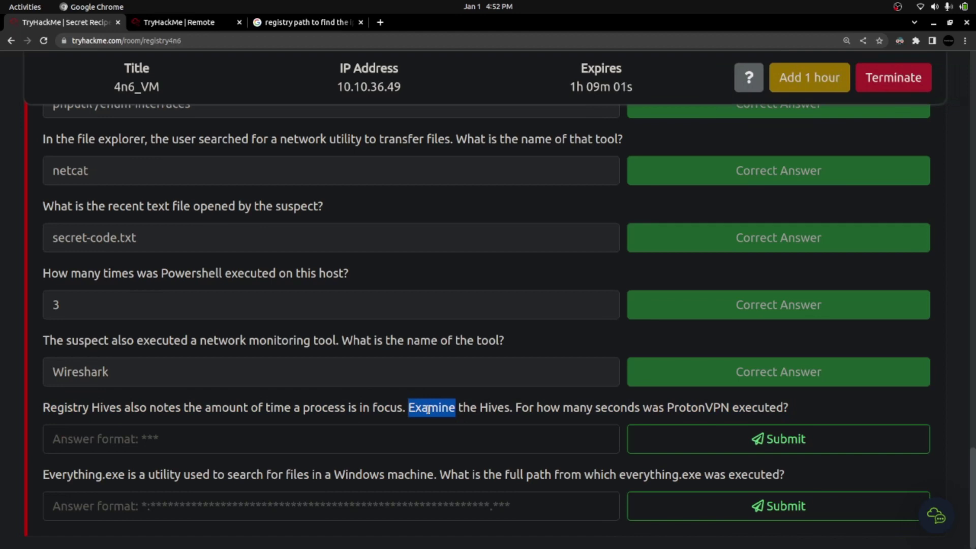
pyautogui.moveTo(516, 409); pyautogui.dragTo(786, 406)
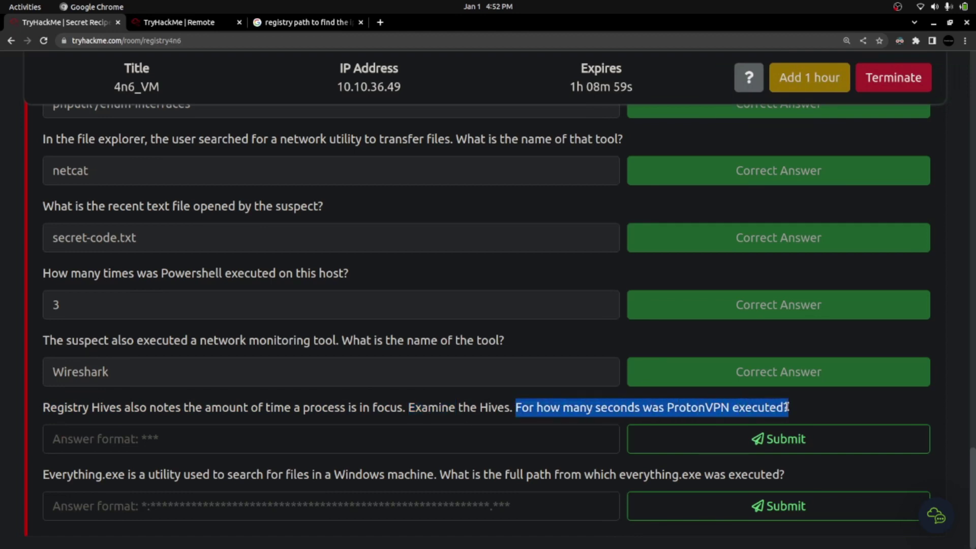
pyautogui.moveTo(122, 408); pyautogui.dragTo(666, 409)
pyautogui.click(163, 409)
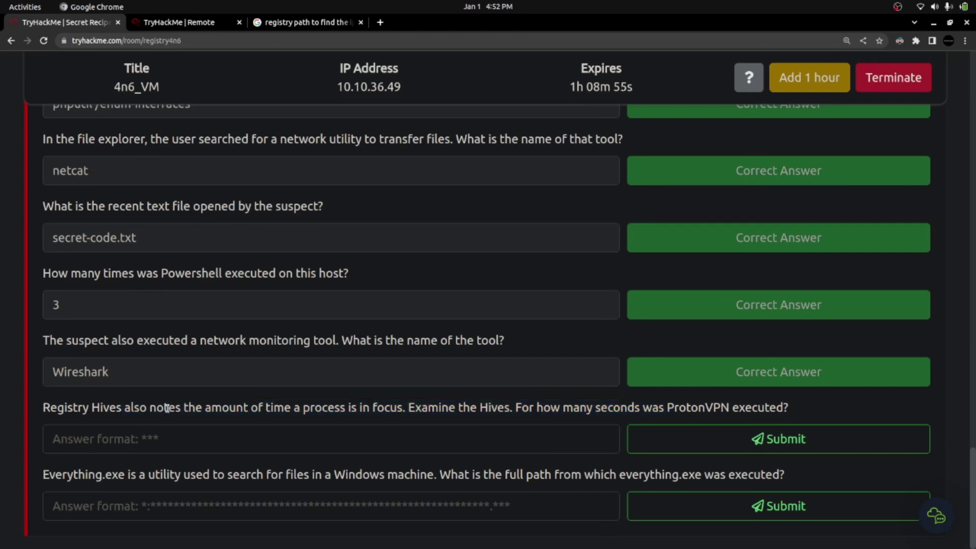
pyautogui.moveTo(259, 410); pyautogui.dragTo(348, 407)
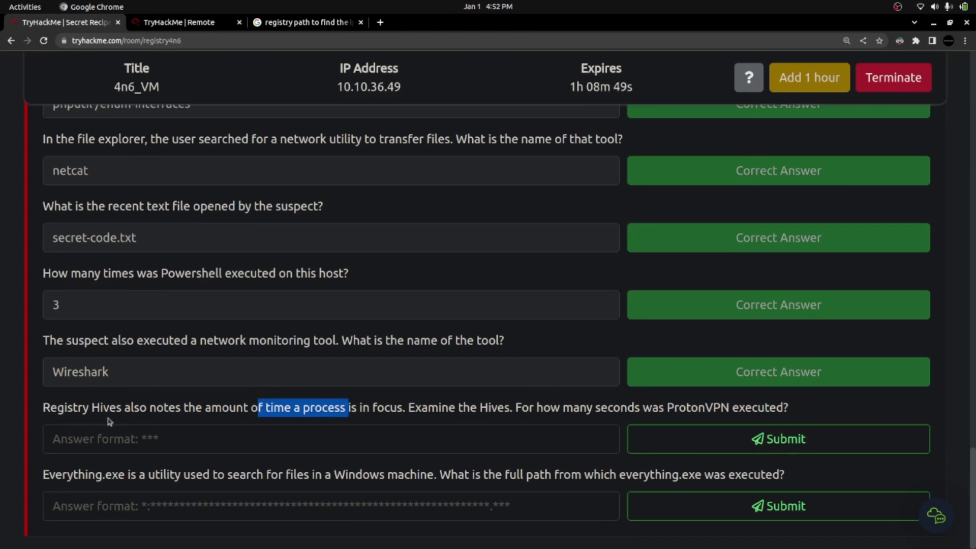
pyautogui.moveTo(61, 407); pyautogui.dragTo(169, 409)
# Switch to the Windows Forensics Cheatsheet and look up the UserAssist registry path under Evidence of execution.
pyautogui.hotkey('alt', 'Tab')
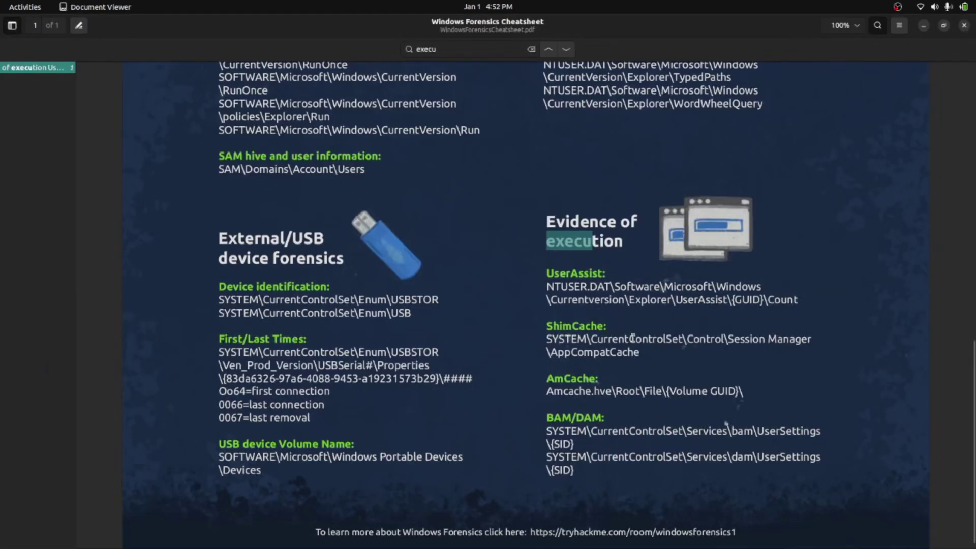
pyautogui.moveTo(548, 286); pyautogui.dragTo(729, 300)
pyautogui.hotkey('alt', 'Tab')
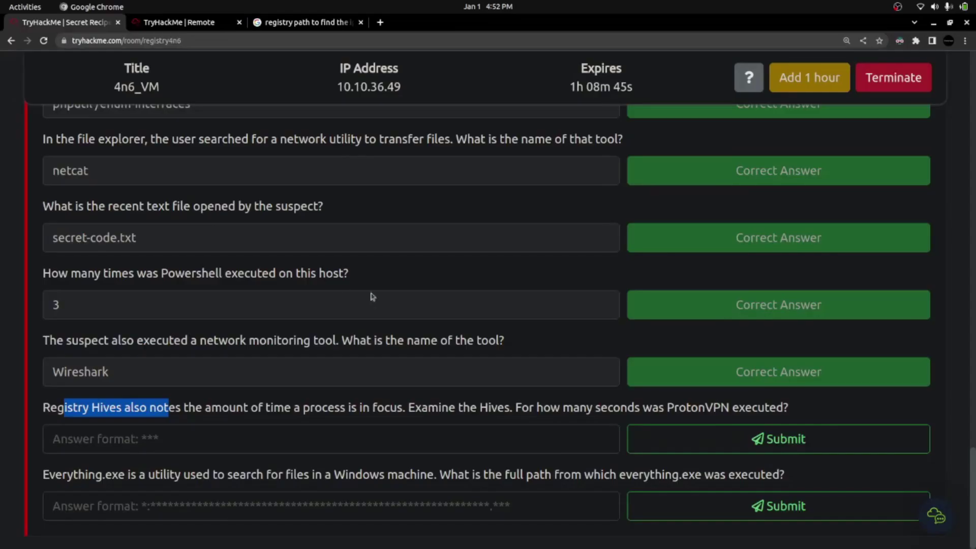
pyautogui.hotkey('alt', 'Tab')
pyautogui.hotkey('alt', 'Tab')
# Switch to the remote Registry Explorer session, collapse the SYSTEM hive and expand the NTUSER.DAT hive.
pyautogui.click(178, 23)
pyautogui.scroll(20, 170, 225)
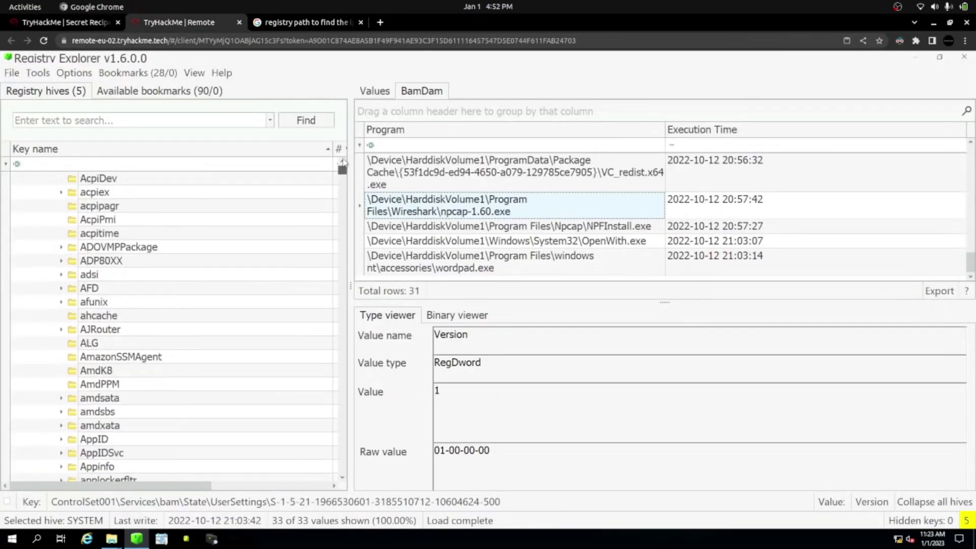
pyautogui.click(17, 288)
pyautogui.click(17, 179)
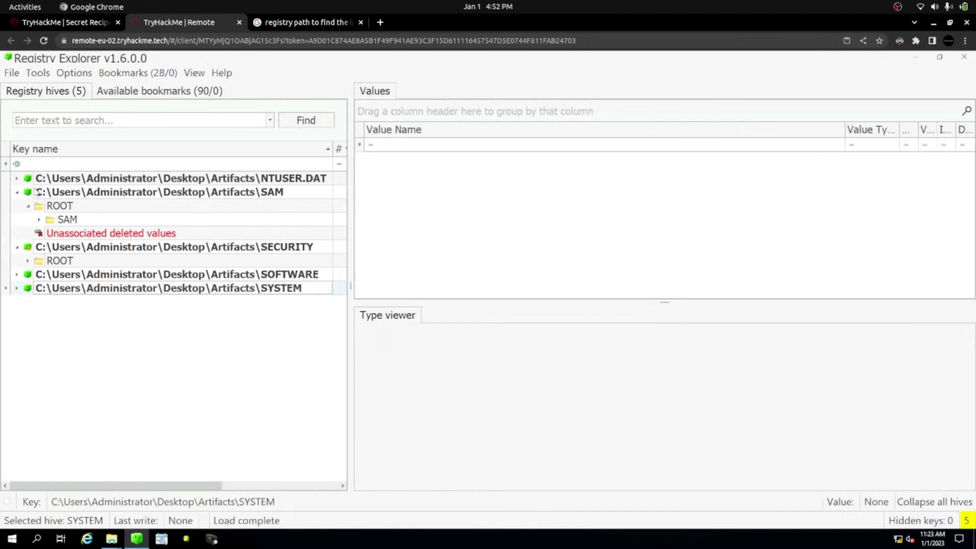
# Following the cheatsheet path, locate and select UserAssist under NTUSER.DAT's Software\Microsoft\Windows\CurrentVersion\Explorer key.
pyautogui.hotkey('alt', 'Tab')
pyautogui.hotkey('alt', 'Tab')
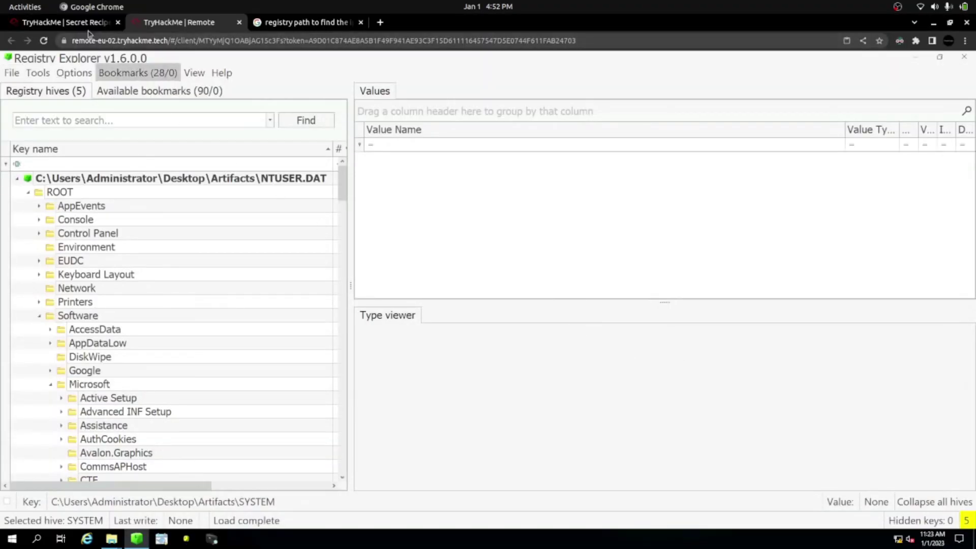
pyautogui.hotkey('alt', 'Tab')
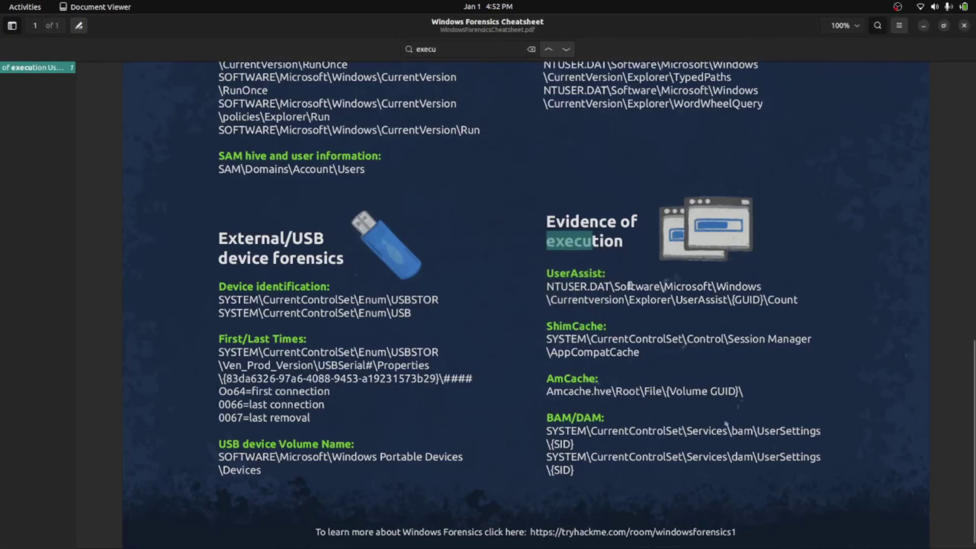
pyautogui.hotkey('alt', 'Tab')
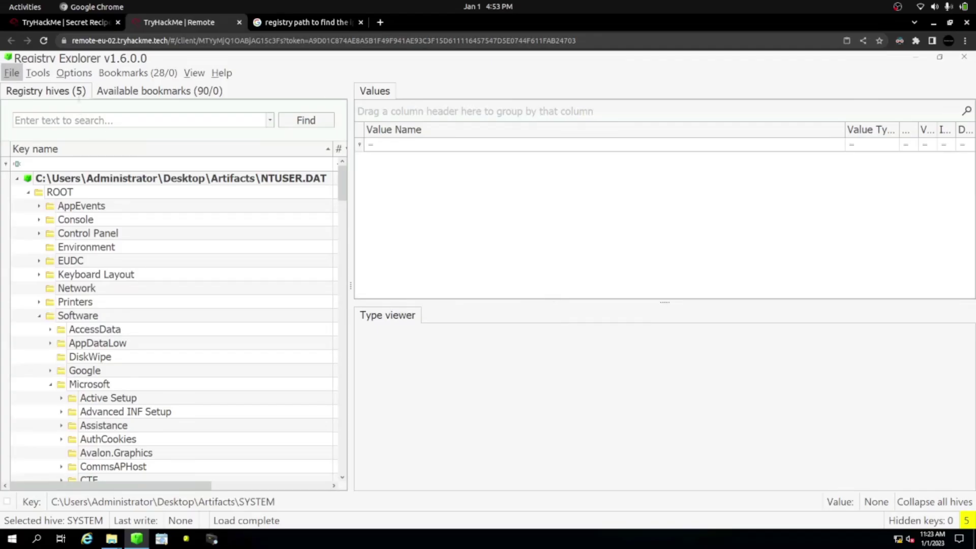
pyautogui.scroll(-11, 89, 361)
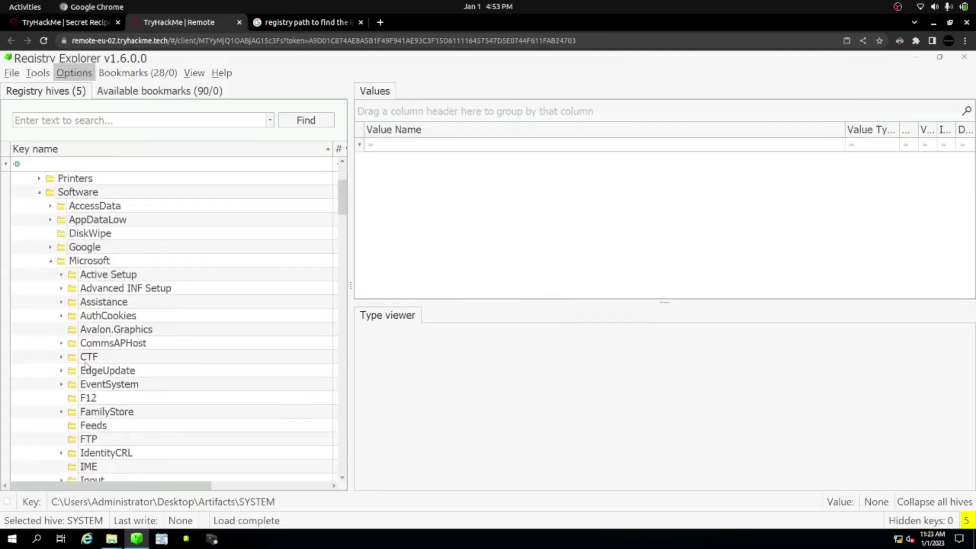
pyautogui.scroll(-12, 86, 366)
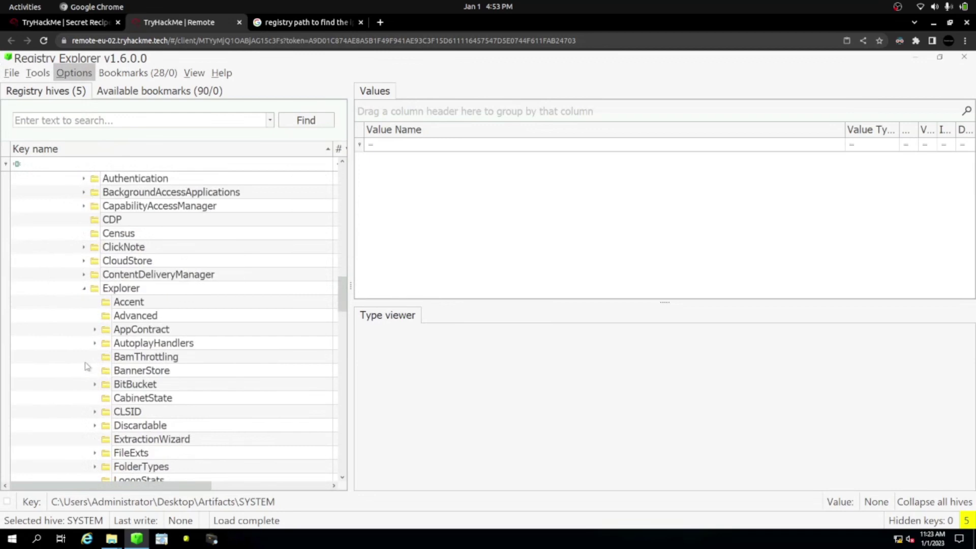
pyautogui.scroll(3, 86, 333)
pyautogui.scroll(-1, 107, 417)
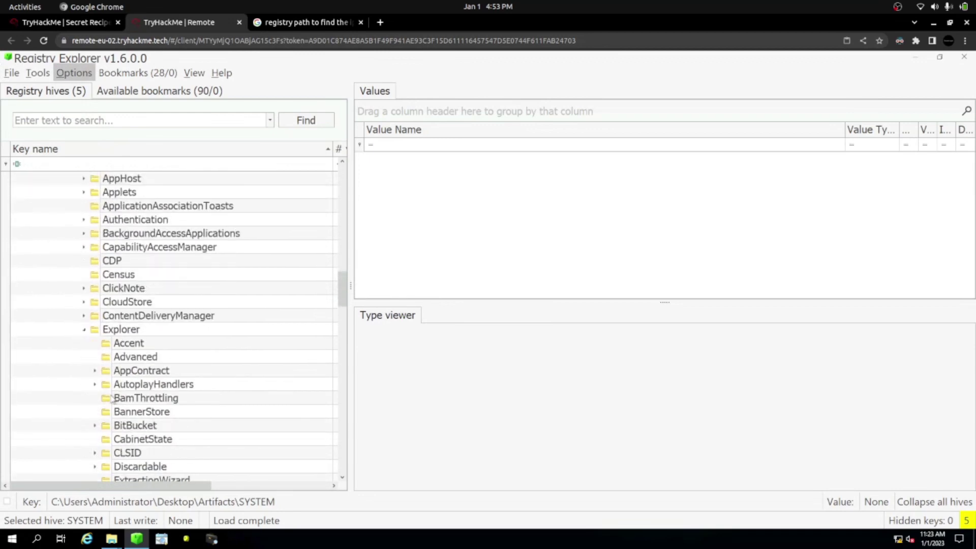
pyautogui.hotkey('alt', 'Tab')
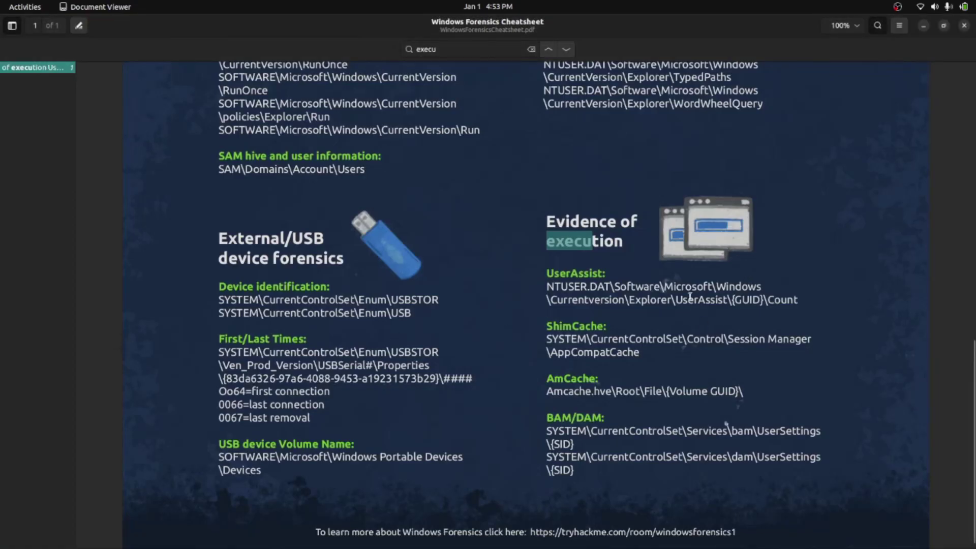
pyautogui.hotkey('alt', 'Tab')
pyautogui.scroll(-8, 195, 379)
pyautogui.scroll(-6, 195, 378)
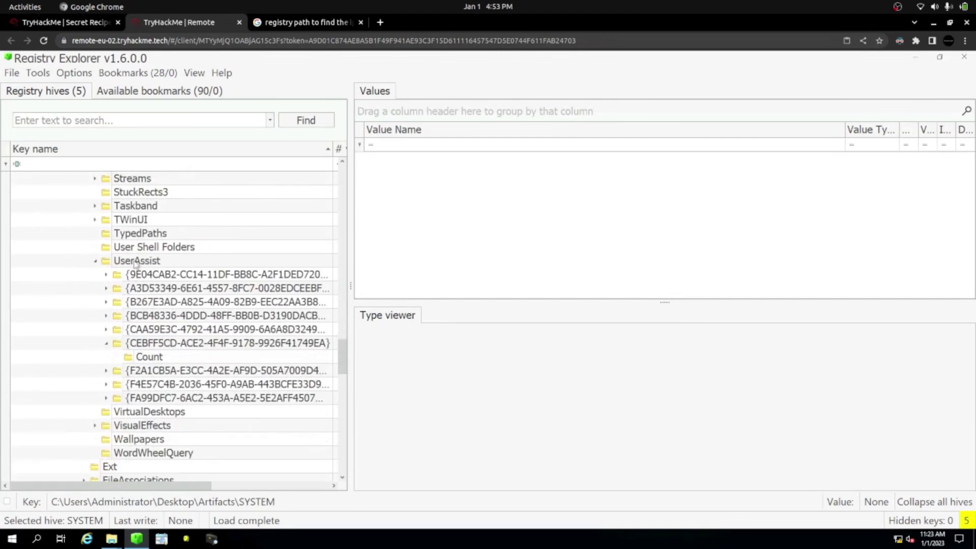
pyautogui.click(137, 261)
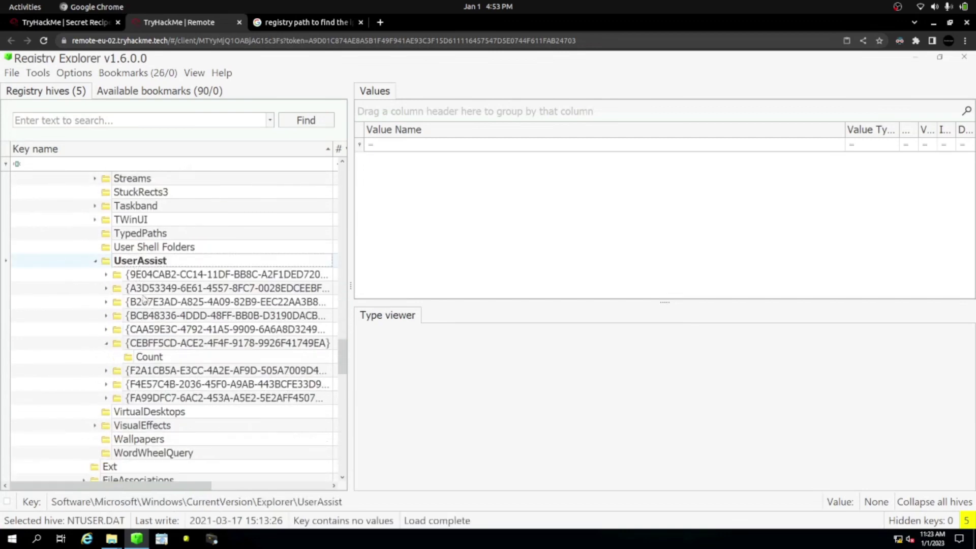
# Check the cheatsheet's {GUID}\Count path and open the Count subkey of {CEBFF5CD-ACE2-4F4F-9178-9926F41749EA} under UserAssist.
pyautogui.click(144, 344)
pyautogui.click(144, 358)
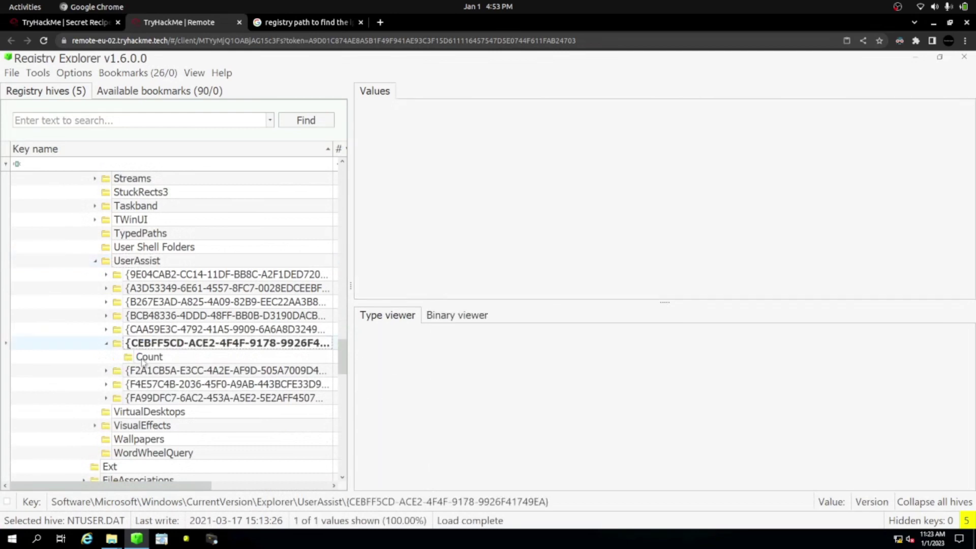
pyautogui.hotkey('alt', 'Tab')
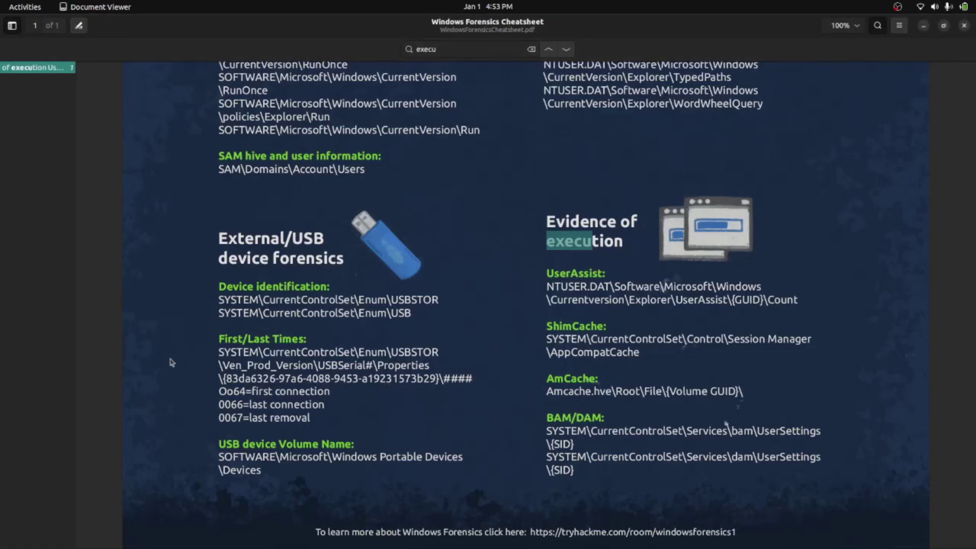
pyautogui.moveTo(733, 299); pyautogui.dragTo(799, 300)
pyautogui.hotkey('alt', 'Tab')
pyautogui.click(150, 343)
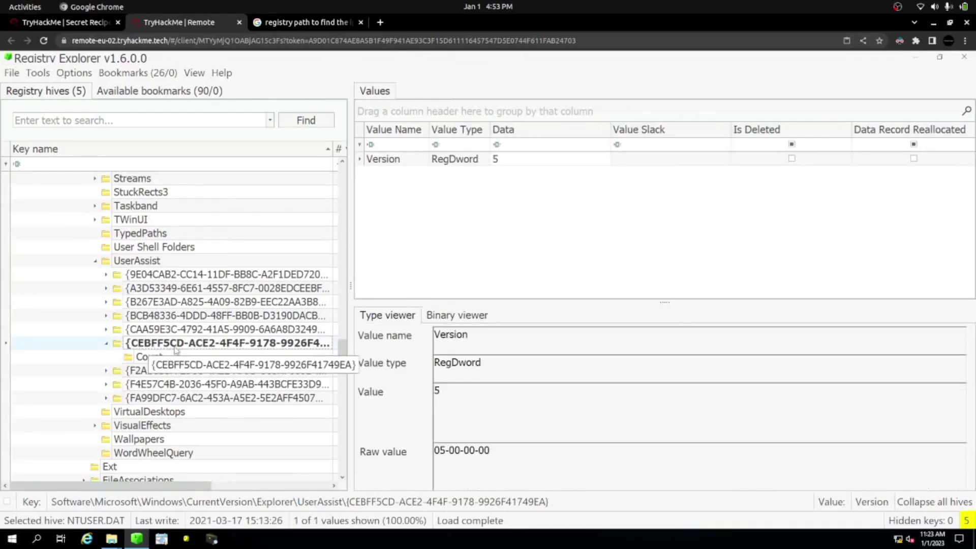
pyautogui.click(148, 357)
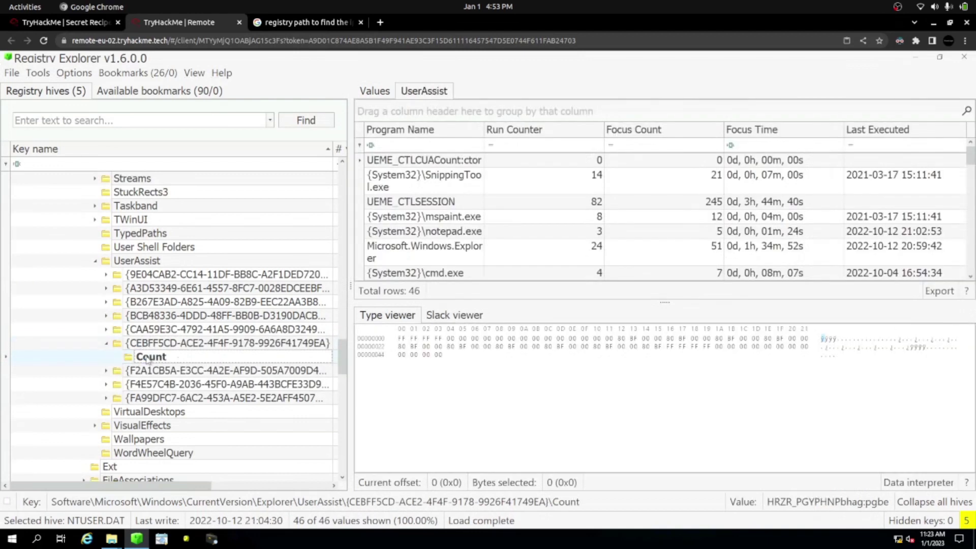
# Examine the program names and focus times of the Count key's UserAssist entries for ProtonVPN.
pyautogui.click(770, 131)
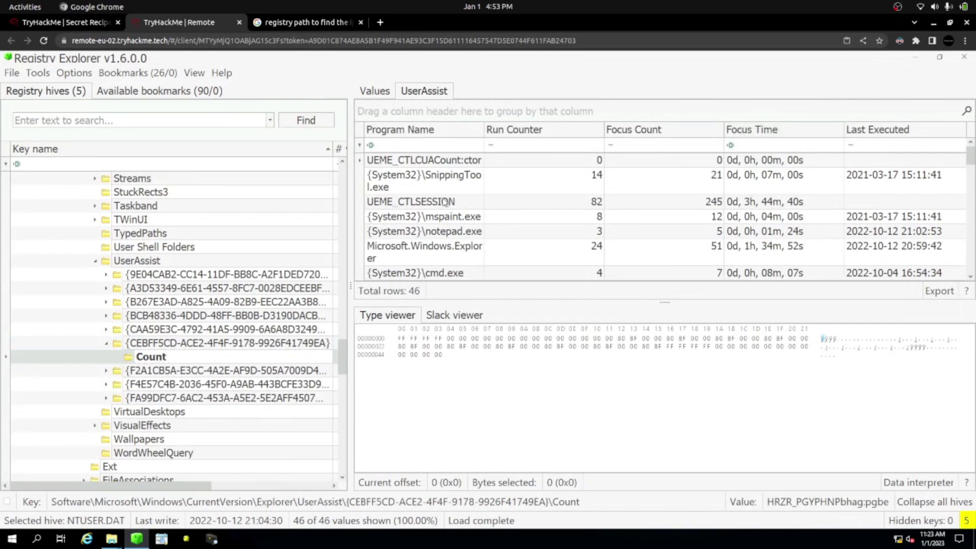
pyautogui.scroll(-1, 445, 203)
pyautogui.scroll(-7, 453, 229)
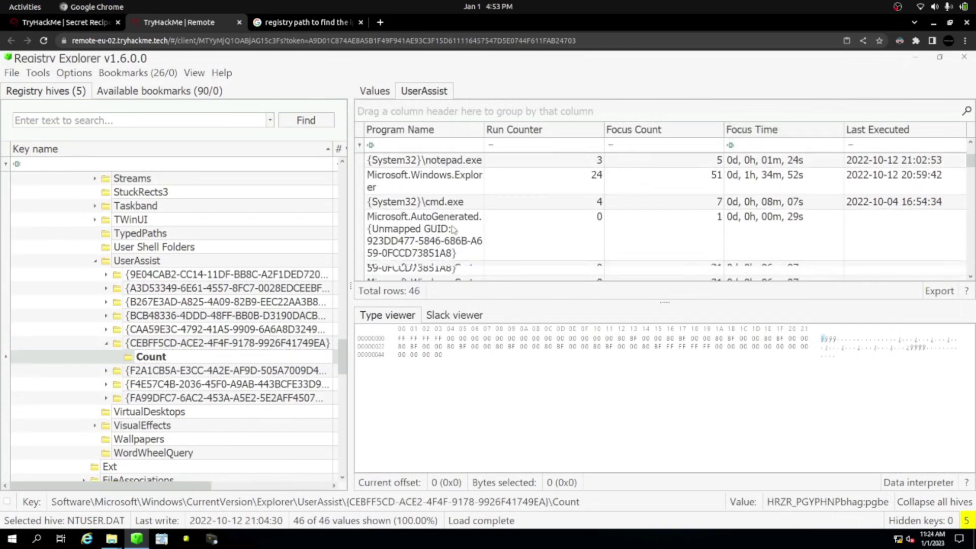
pyautogui.hotkey('alt', 'Tab')
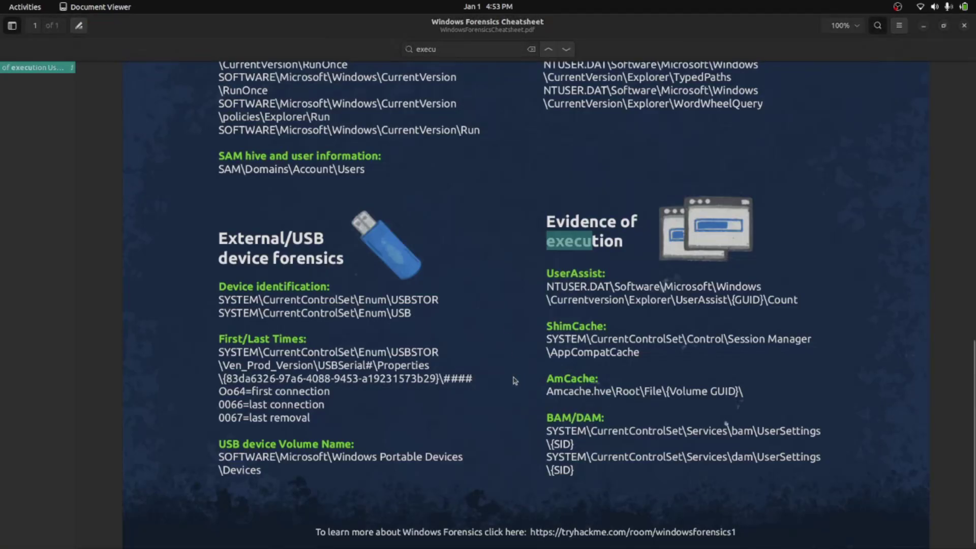
pyautogui.hotkey('alt', 'Tab')
pyautogui.hotkey('alt', 'Tab')
pyautogui.hotkey('alt', 'Tab')
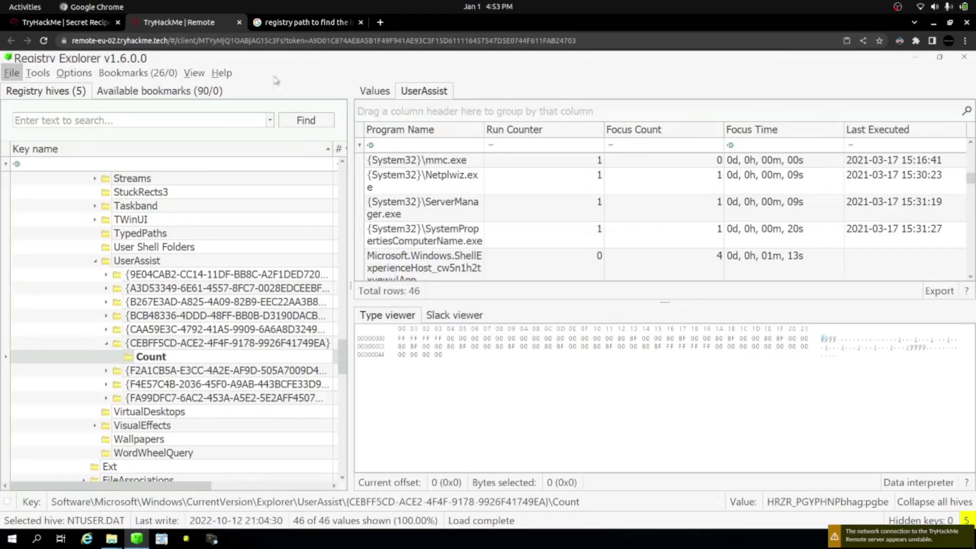
# Switch to the Secret Recipe room and recheck the exact program name in the execution-time question.
pyautogui.click(102, 22)
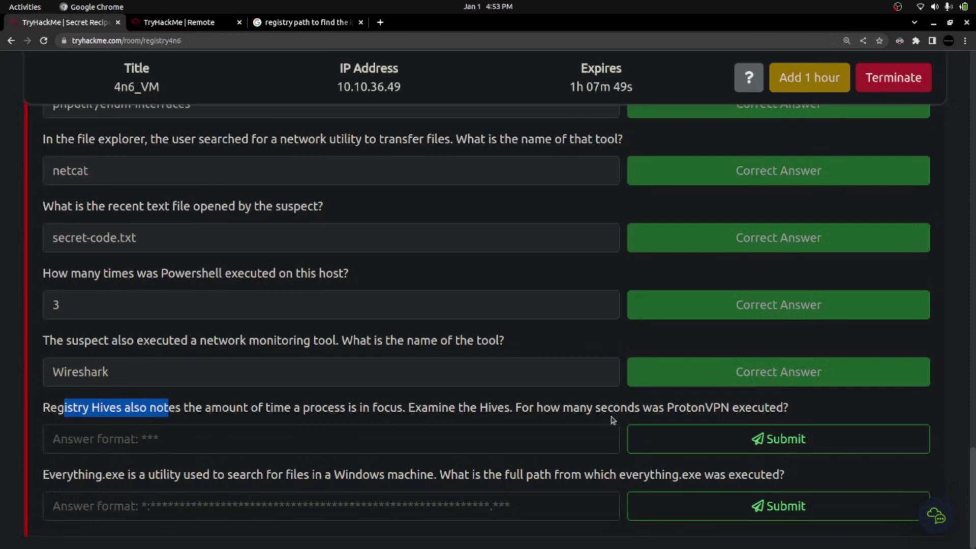
pyautogui.moveTo(663, 408); pyautogui.dragTo(724, 407)
pyautogui.click(723, 406)
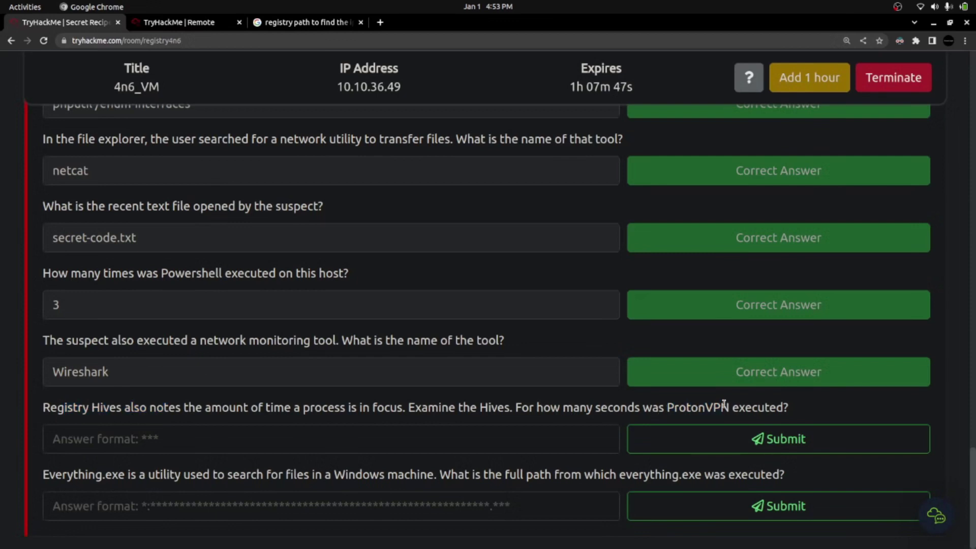
pyautogui.hotkey('alt', 'Tab')
pyautogui.hotkey('alt', 'Tab')
# Back in Registry Explorer, filter the UserAssist Program Name column to the two values matching ProtonVPN.
pyautogui.click(211, 24)
pyautogui.scroll(-4, 393, 218)
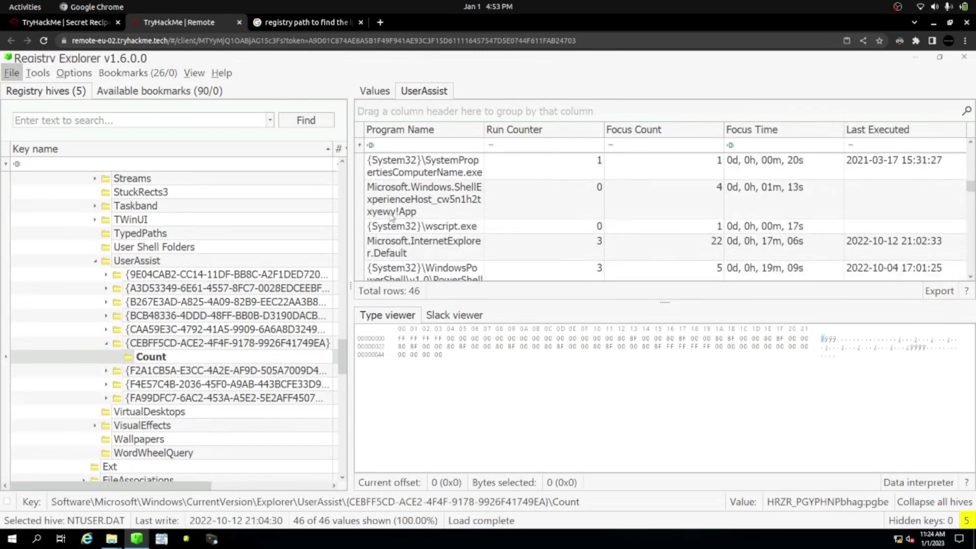
pyautogui.scroll(-5, 393, 218)
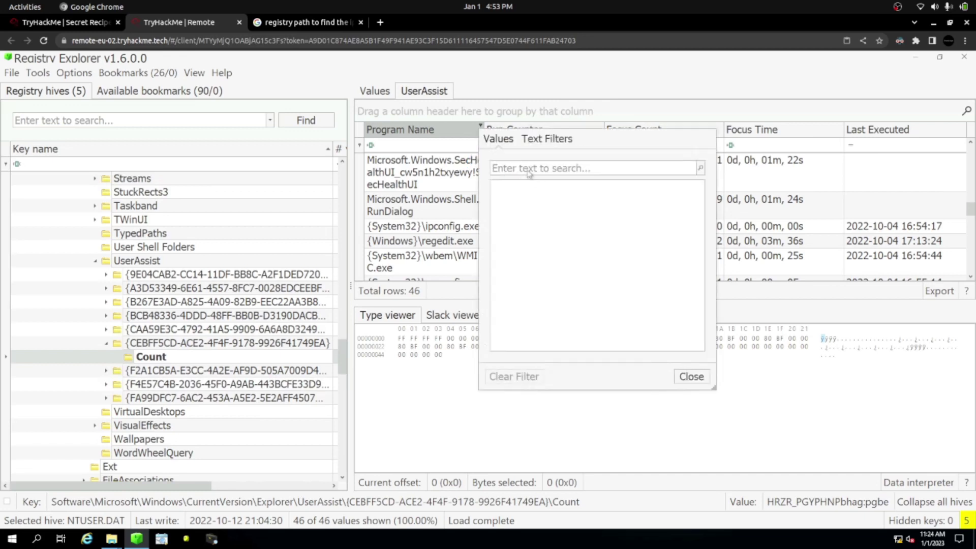
pyautogui.click(527, 167)
pyautogui.write('P')
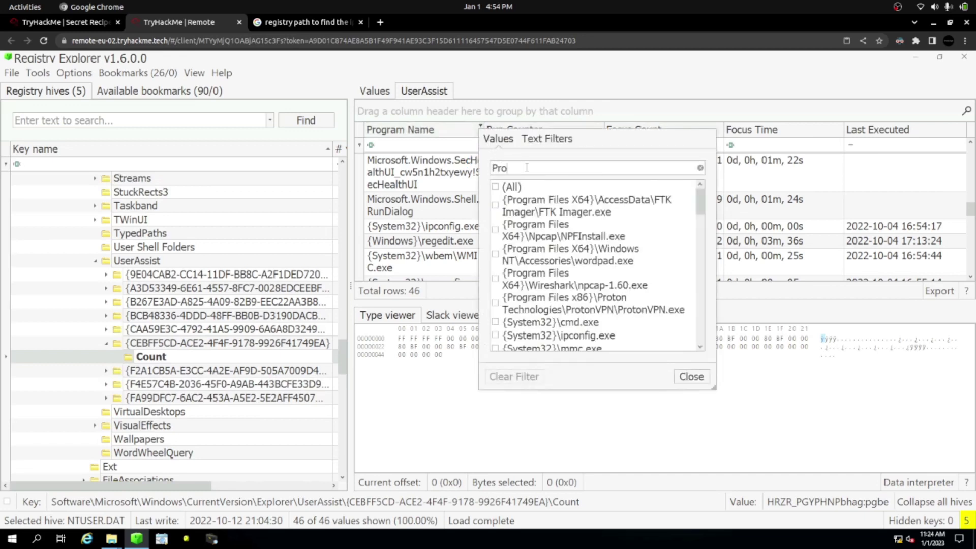
pyautogui.write('ro')
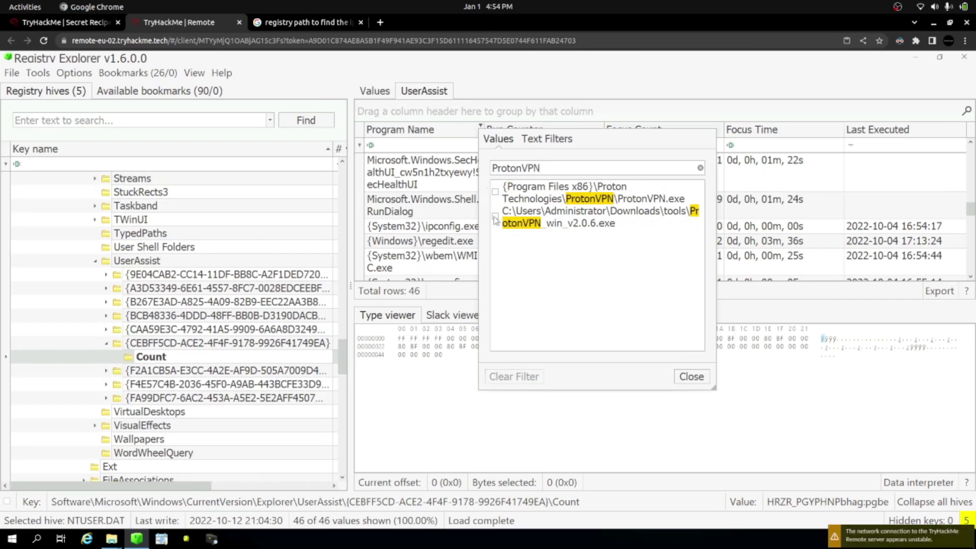
pyautogui.click(495, 191)
pyautogui.click(495, 216)
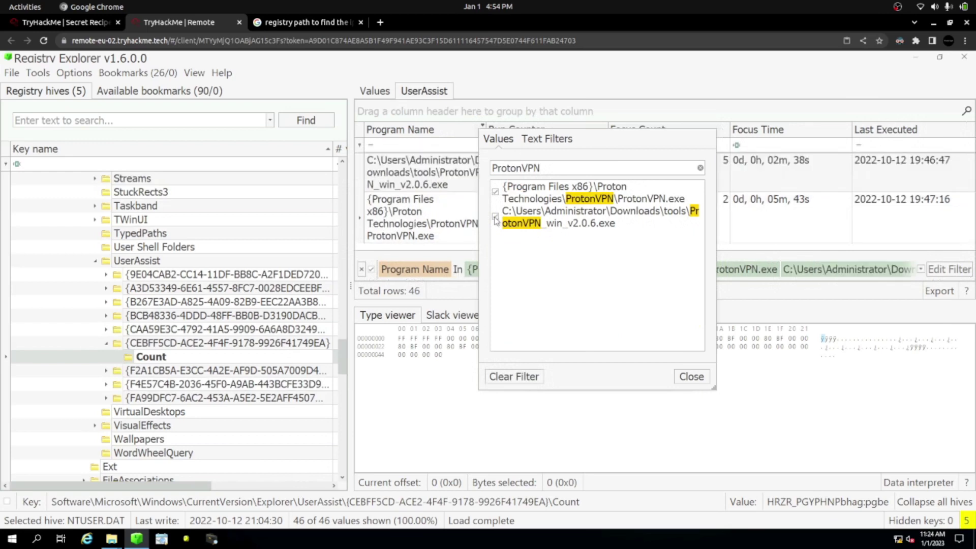
pyautogui.click(697, 377)
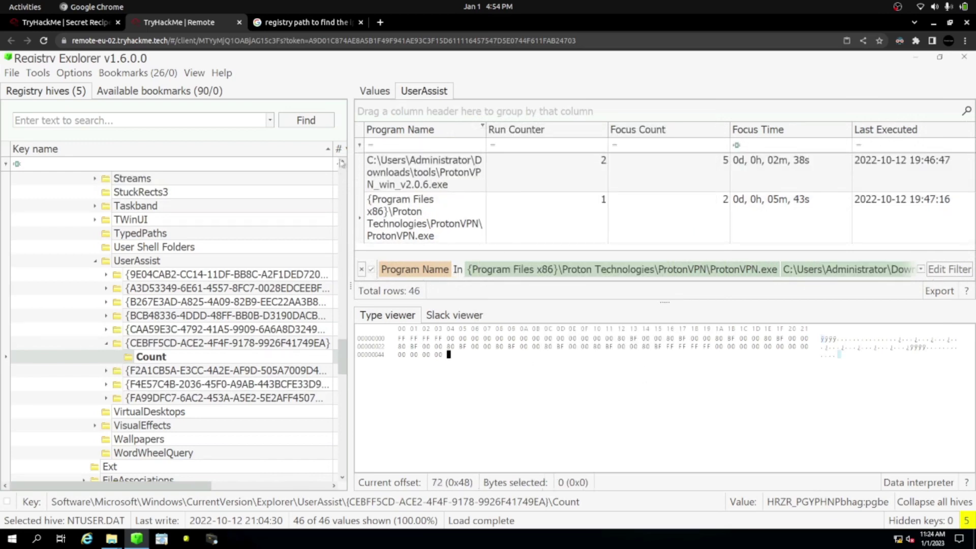
# Widen the Program Name column and compare the focus times of the ProtonVPN_win_v2.0.6.exe and ProtonVPN.exe entries.
pyautogui.moveTo(486, 130); pyautogui.dragTo(540, 130)
pyautogui.click(444, 200)
pyautogui.click(438, 176)
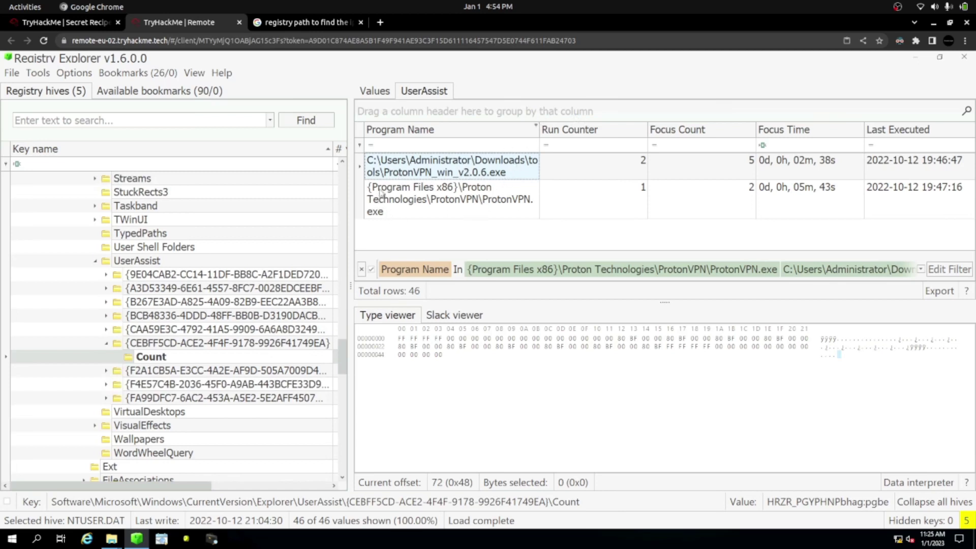
pyautogui.click(413, 208)
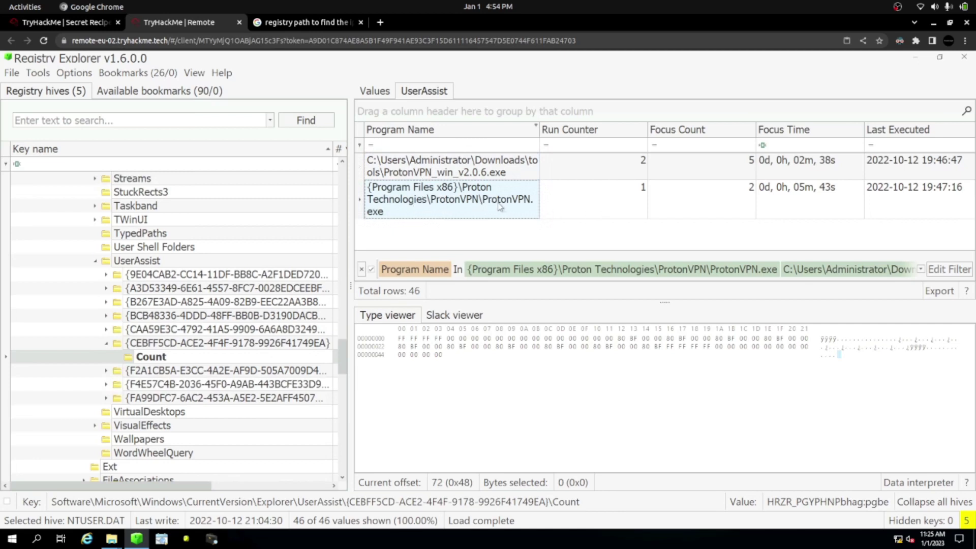
# Check the focus time of the ProtonVPN.exe entry against the room's ProtonVPN execution-time question.
pyautogui.click(815, 209)
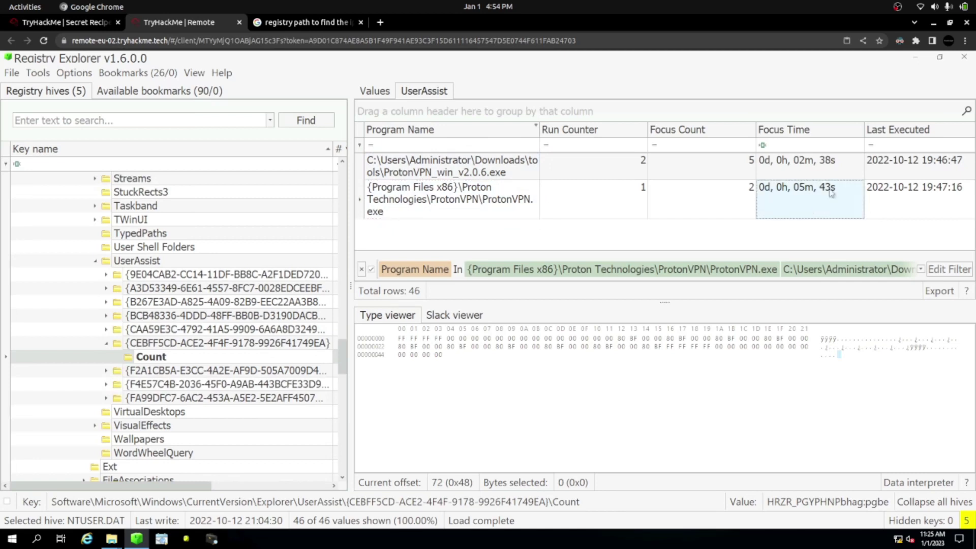
pyautogui.click(82, 23)
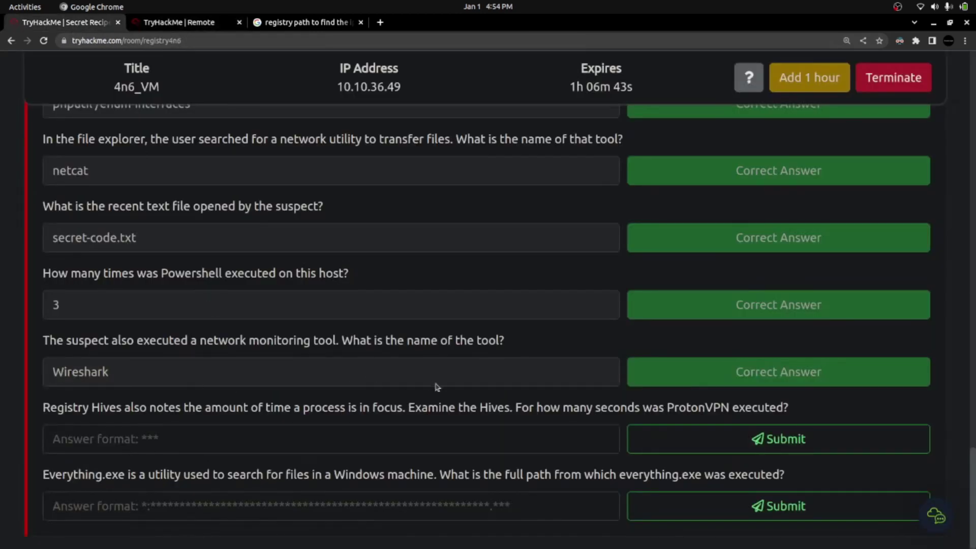
pyautogui.moveTo(529, 408); pyautogui.dragTo(732, 407)
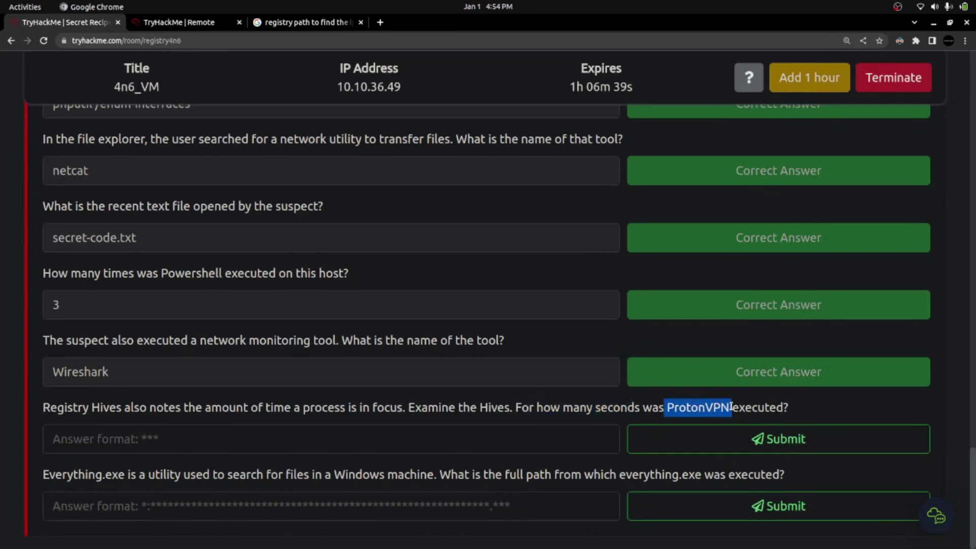
pyautogui.click(168, 23)
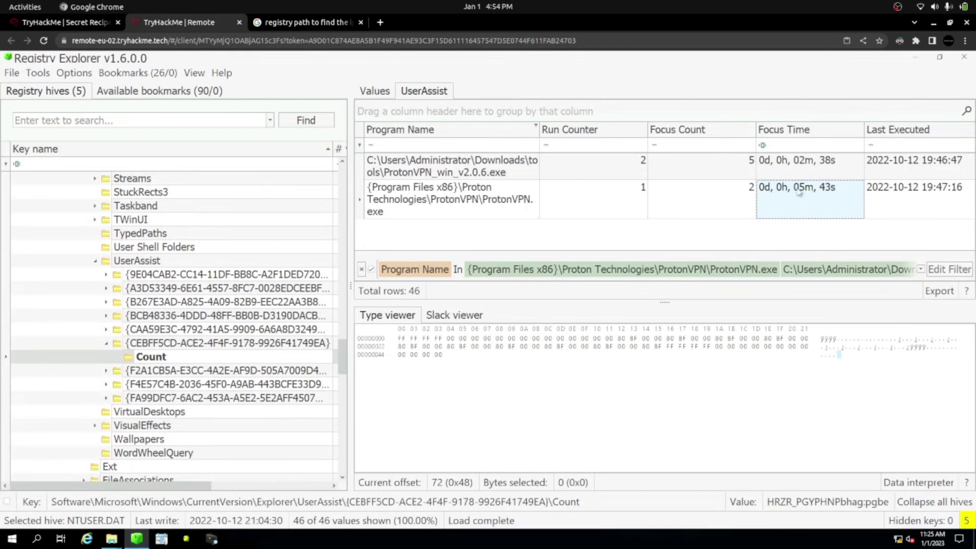
# In the Secret Recipe room, submit 343 as the number of seconds ProtonVPN was executed.
pyautogui.click(41, 22)
pyautogui.click(130, 440)
pyautogui.write('343')
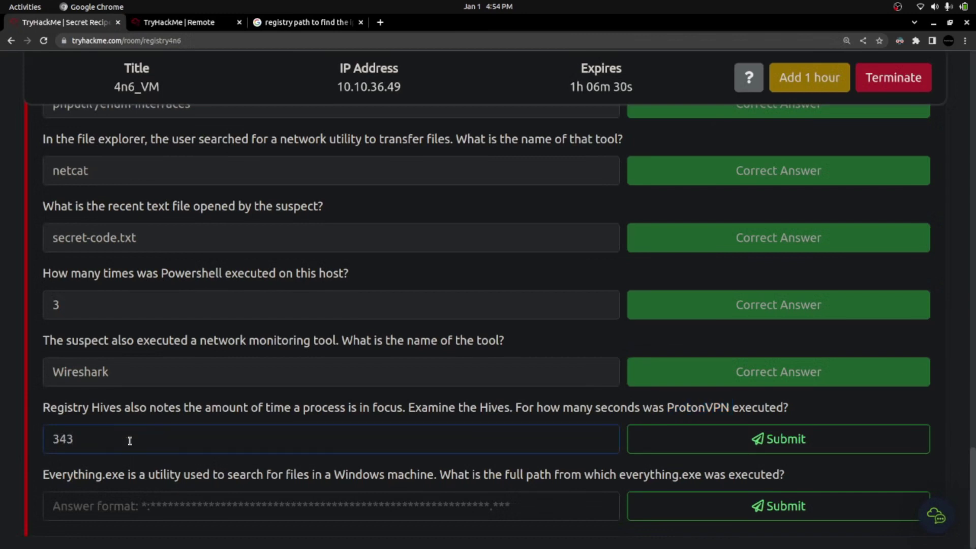
pyautogui.press('Return')
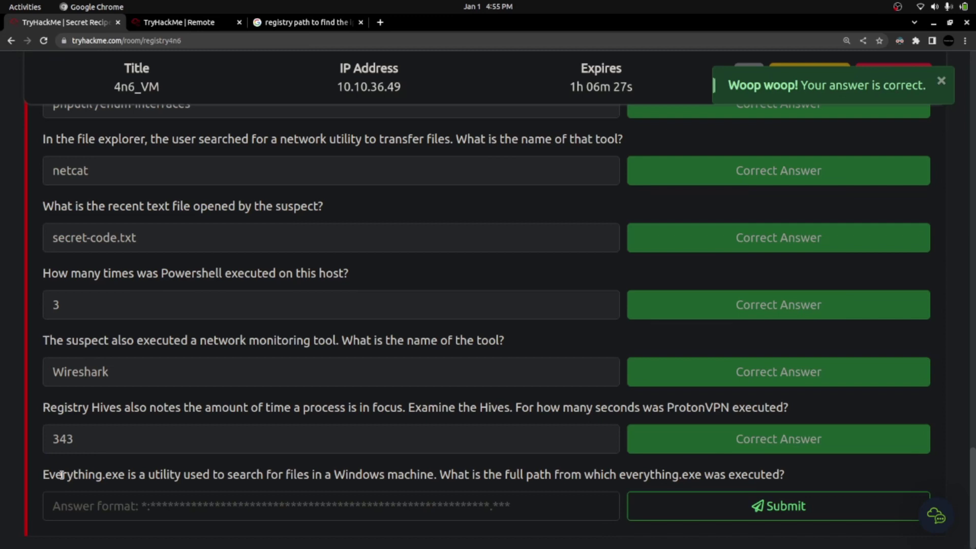
# Read the question on the Everything.exe path, and in Registry Explorer search the Program Name filter for Everything and include Everything.exe.
pyautogui.moveTo(44, 474); pyautogui.dragTo(637, 490)
pyautogui.moveTo(648, 486); pyautogui.dragTo(782, 474)
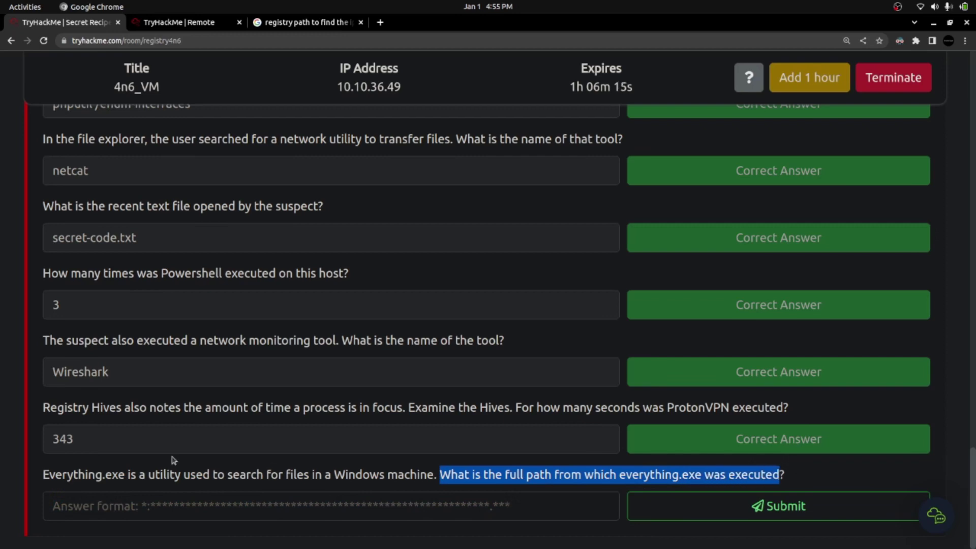
pyautogui.click(179, 23)
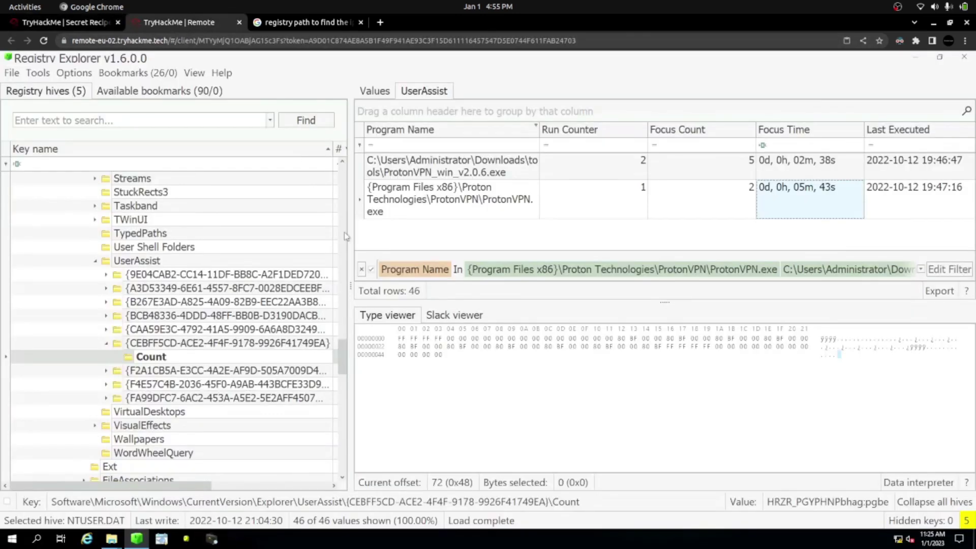
pyautogui.click(533, 145)
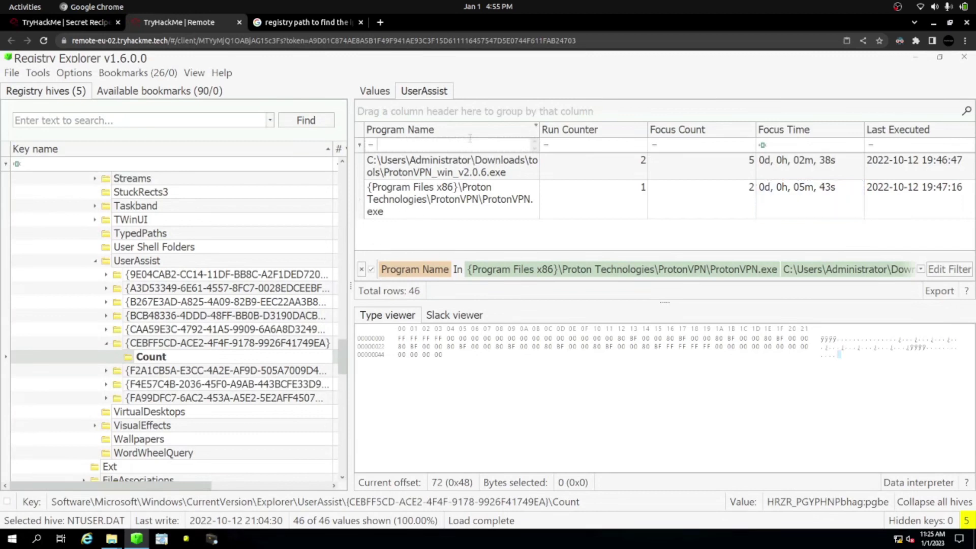
pyautogui.click(536, 127)
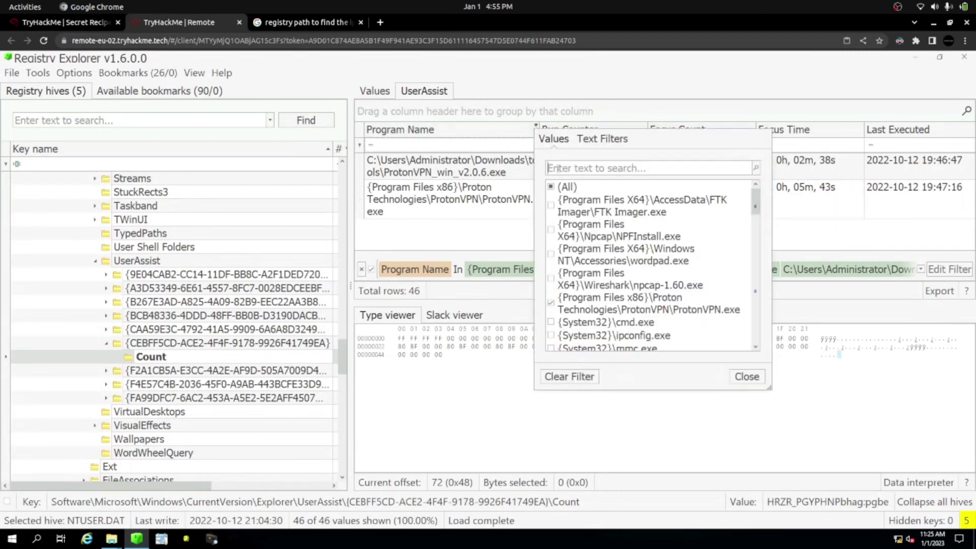
pyautogui.write('Everything')
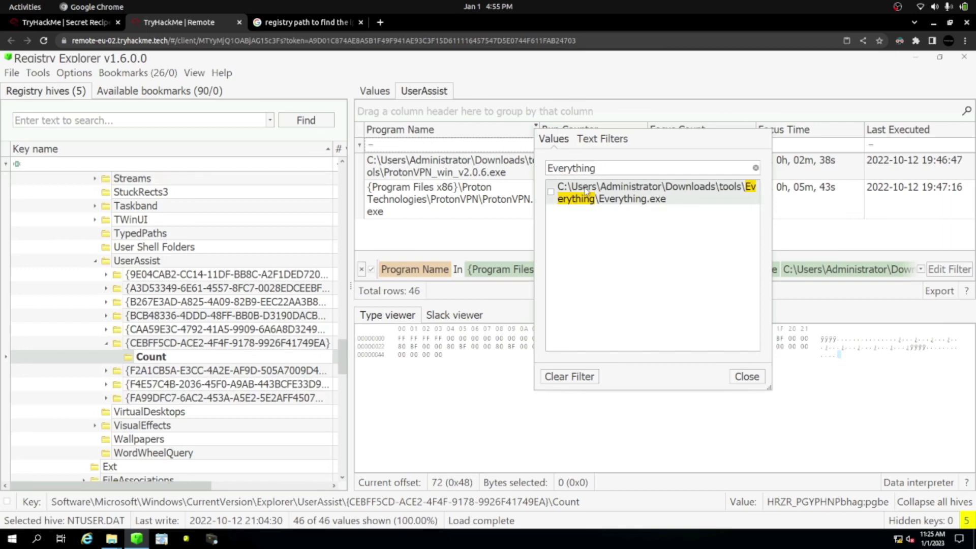
pyautogui.click(551, 192)
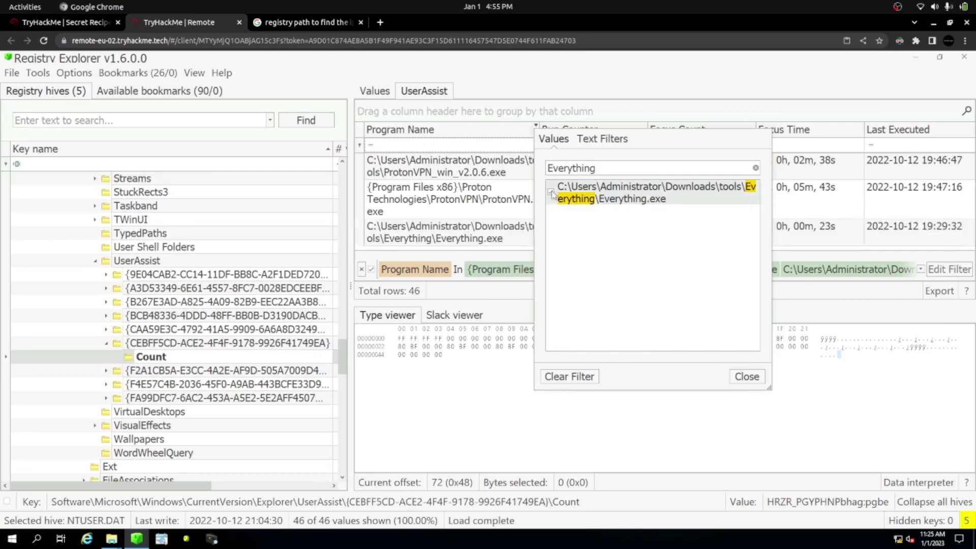
pyautogui.click(746, 377)
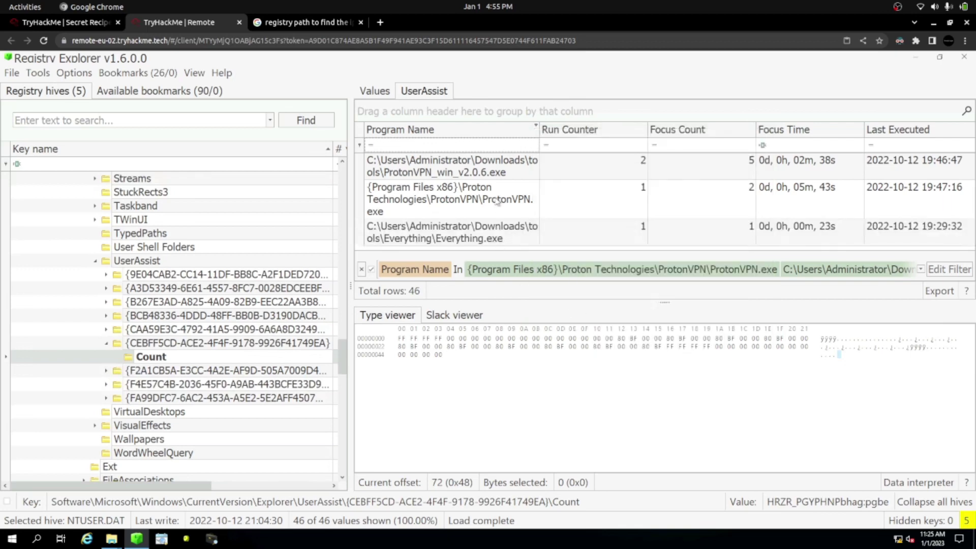
# Copy the program name of the Everything.exe UserAssist entry and recheck the room's question about its full path.
pyautogui.click(417, 239)
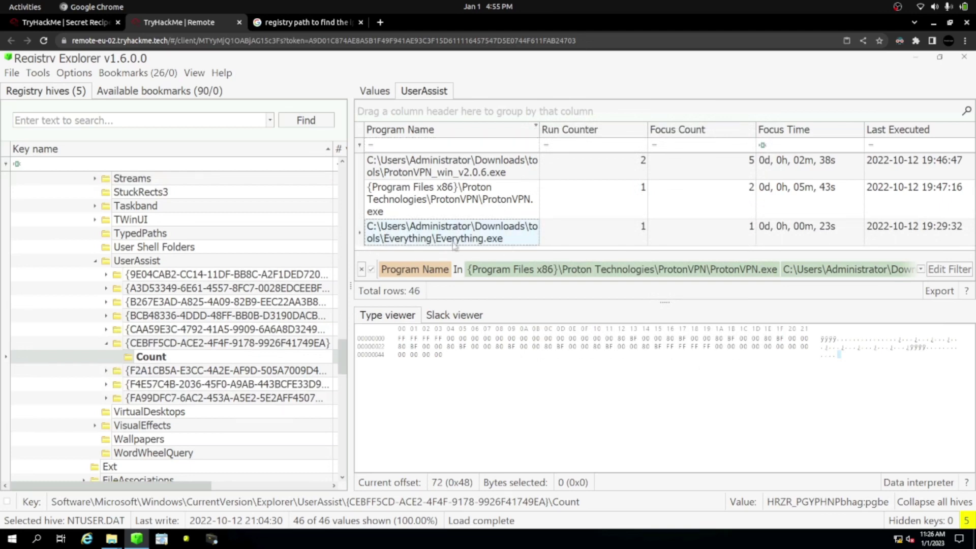
pyautogui.click(65, 23)
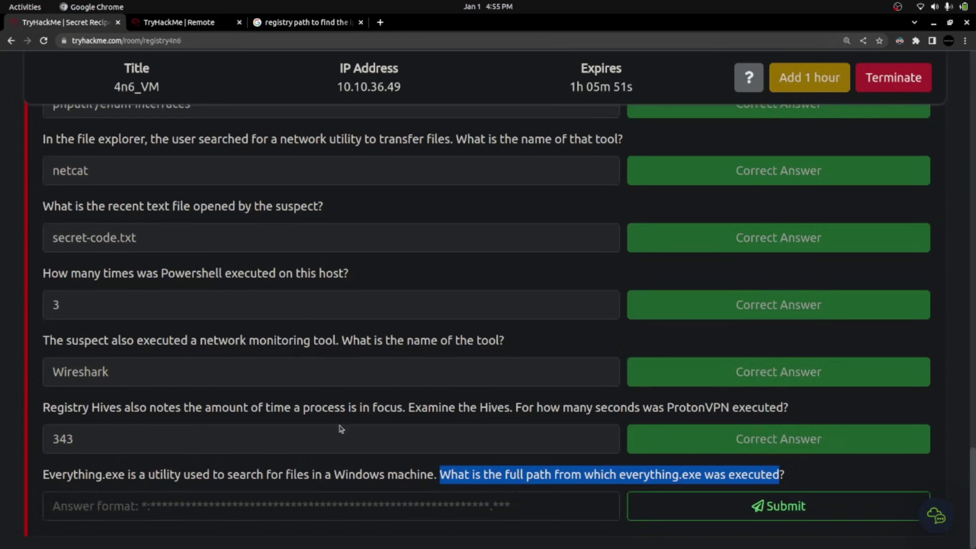
pyautogui.tripleClick(300, 472)
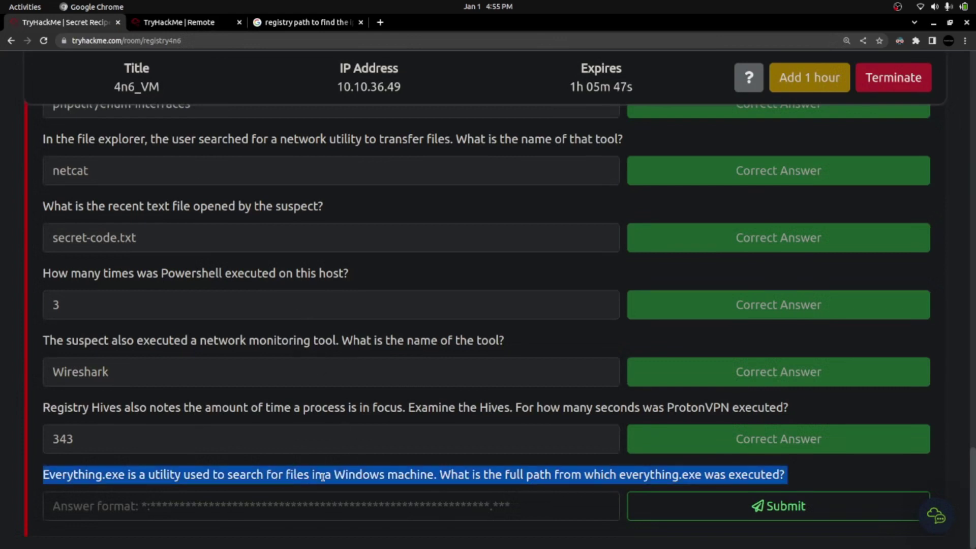
pyautogui.click(196, 23)
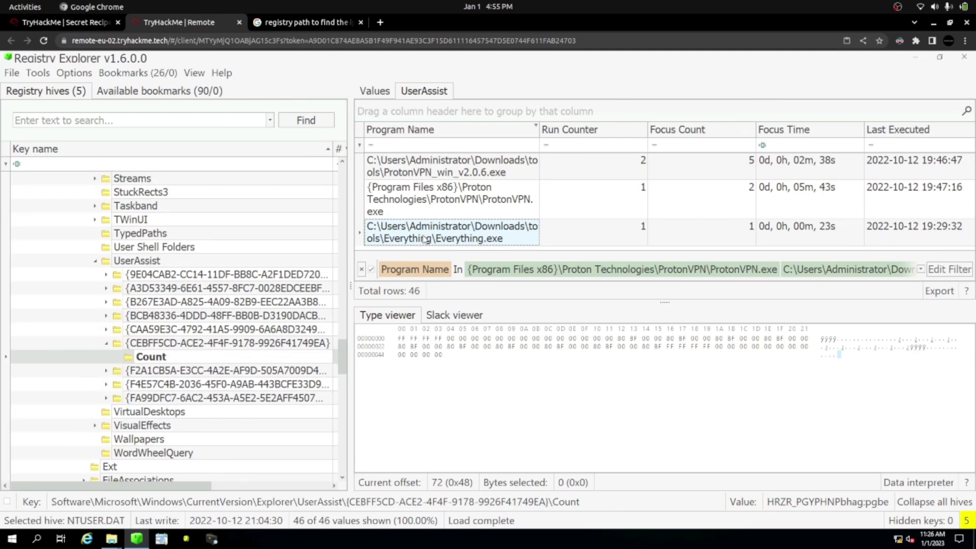
pyautogui.click(65, 23)
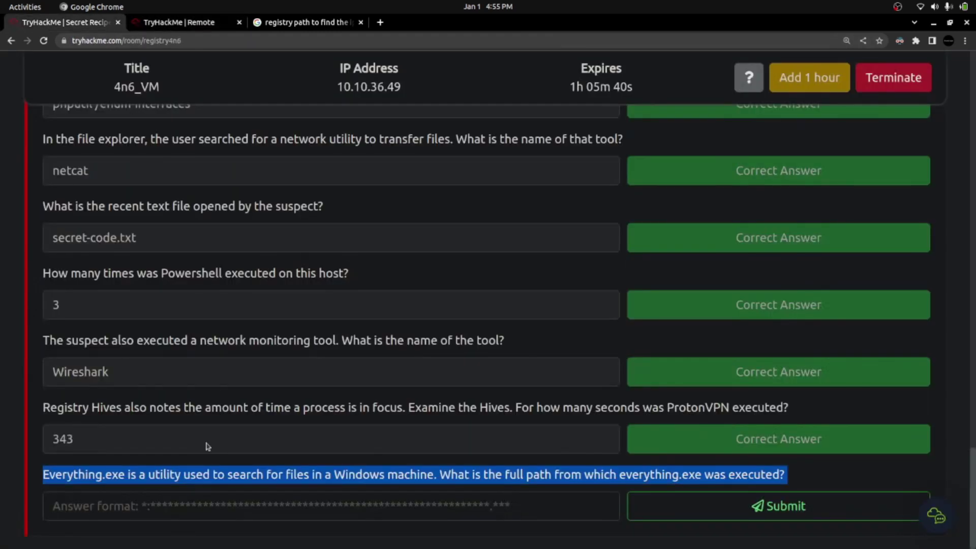
# Submit C:\Users\Administrator\Downloads\tools\Everything\Everything.exe as the full path answer and dismiss the room completion message.
pyautogui.click(168, 496)
pyautogui.write('Program Name C:\\Users\\Administrator\\Downloads\\tools\\Everything\\Everything.exe')
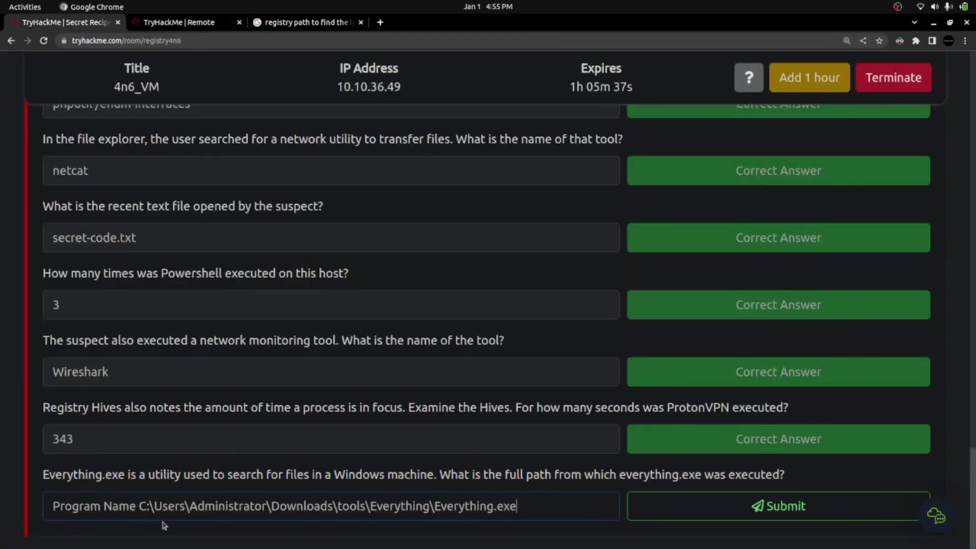
pyautogui.hotkey('ctrl', 'BackSpace')
pyautogui.hotkey('ctrl', 'BackSpace')
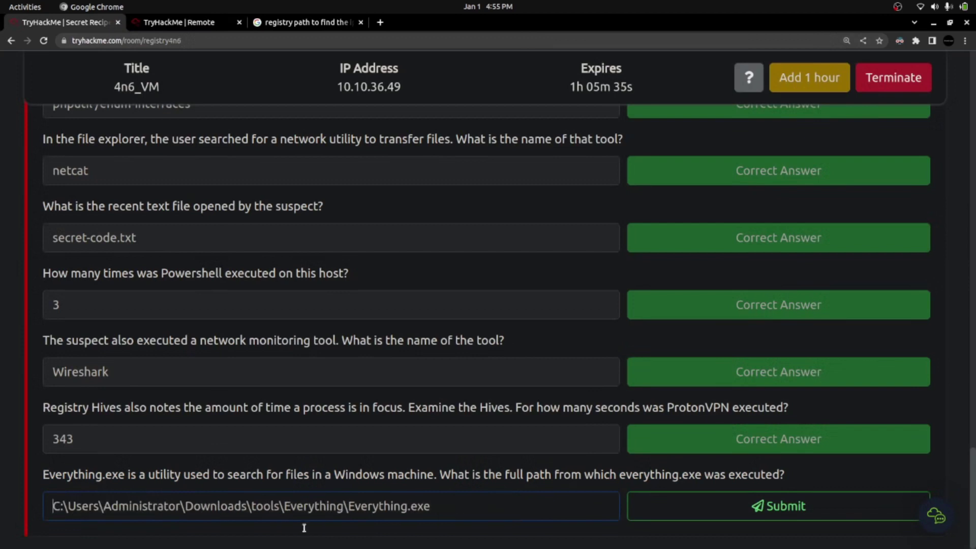
pyautogui.click(735, 506)
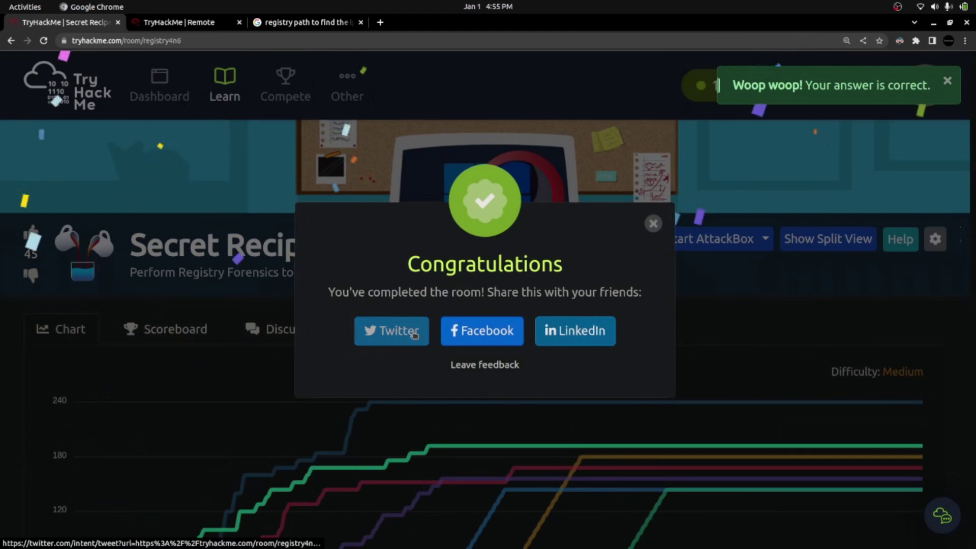
pyautogui.click(653, 224)
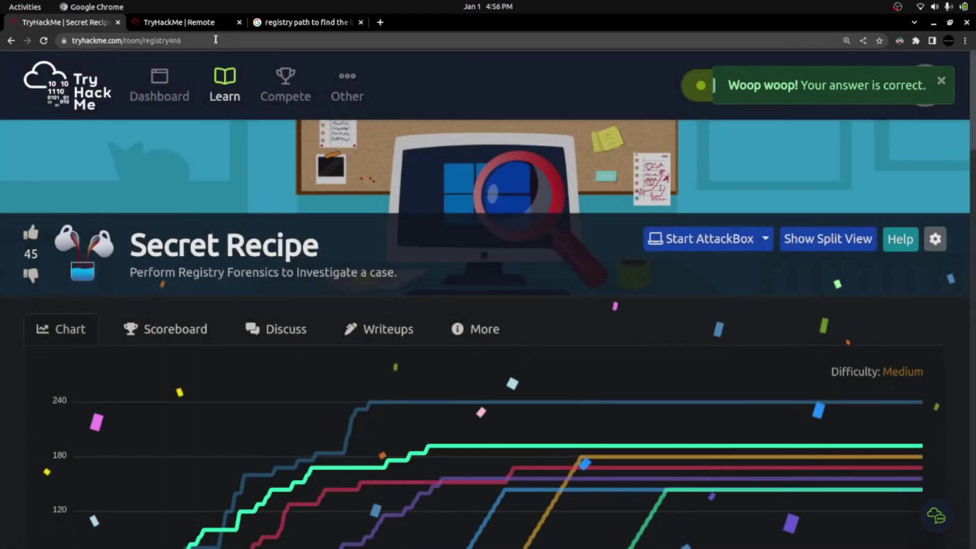
# Minimise Registry Explorer on the remote machine, then bring up the Artifacts folder and select UsrClass.dat among the hive files.
pyautogui.click(198, 23)
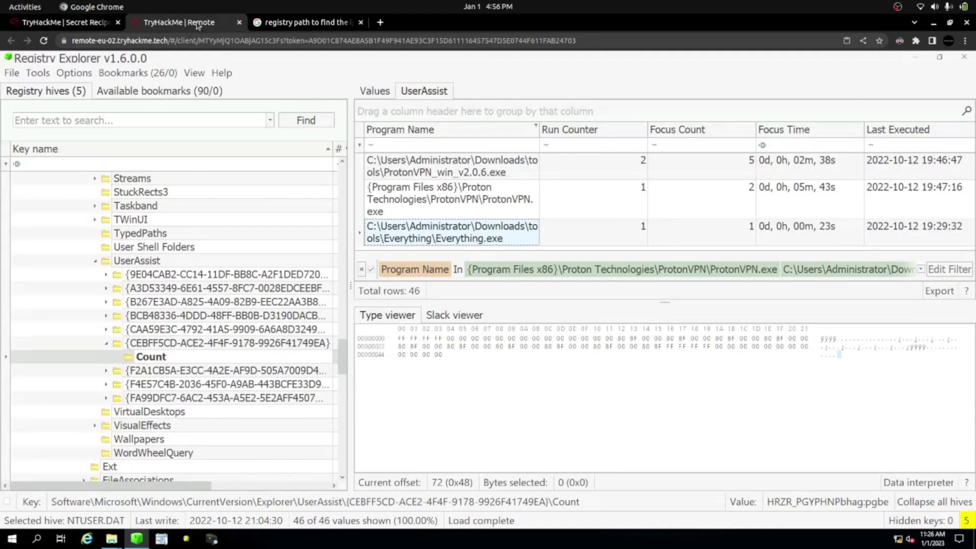
pyautogui.click(11, 73)
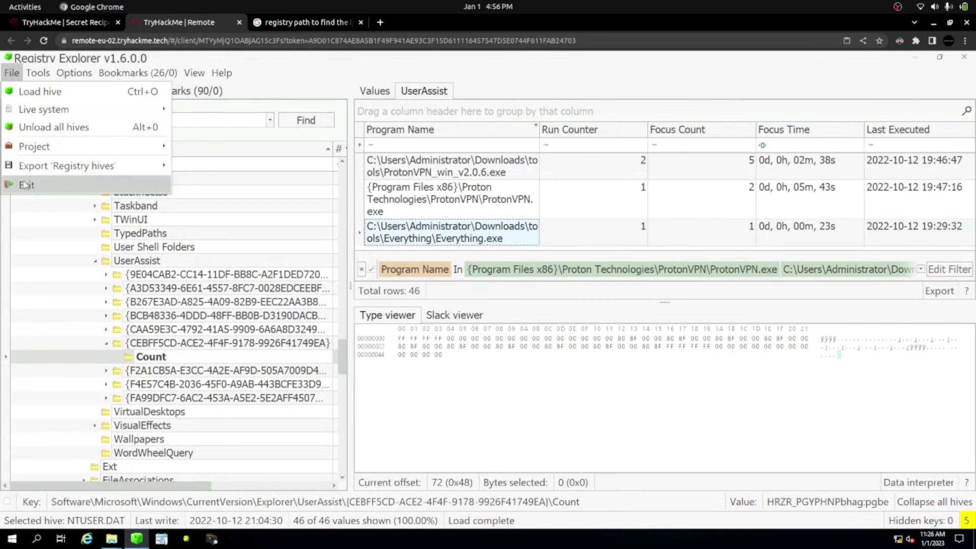
pyautogui.click(919, 60)
pyautogui.click(919, 60)
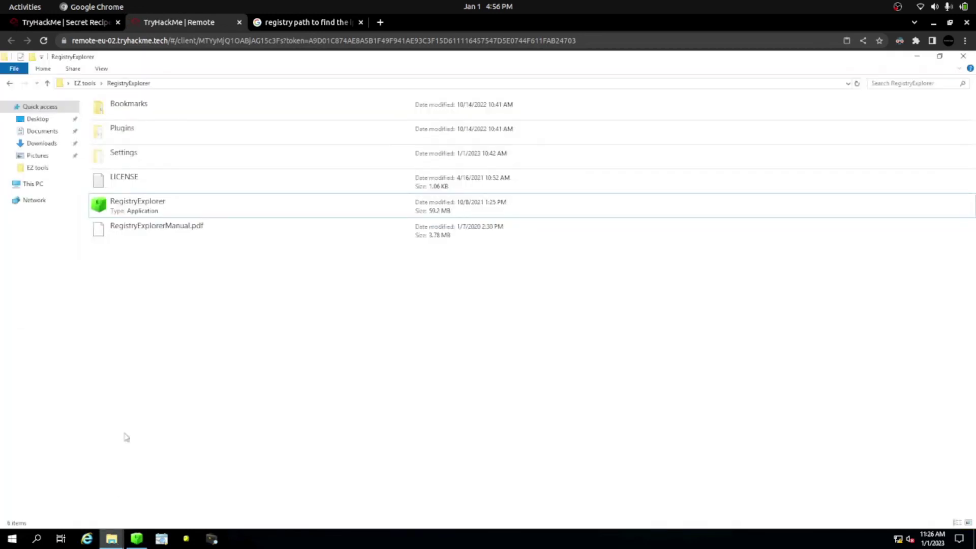
pyautogui.click(111, 539)
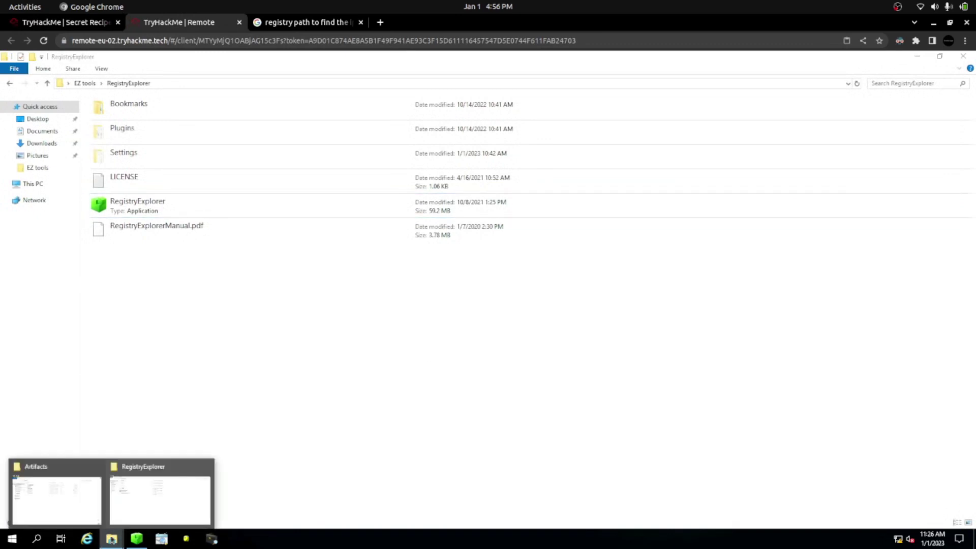
pyautogui.click(66, 501)
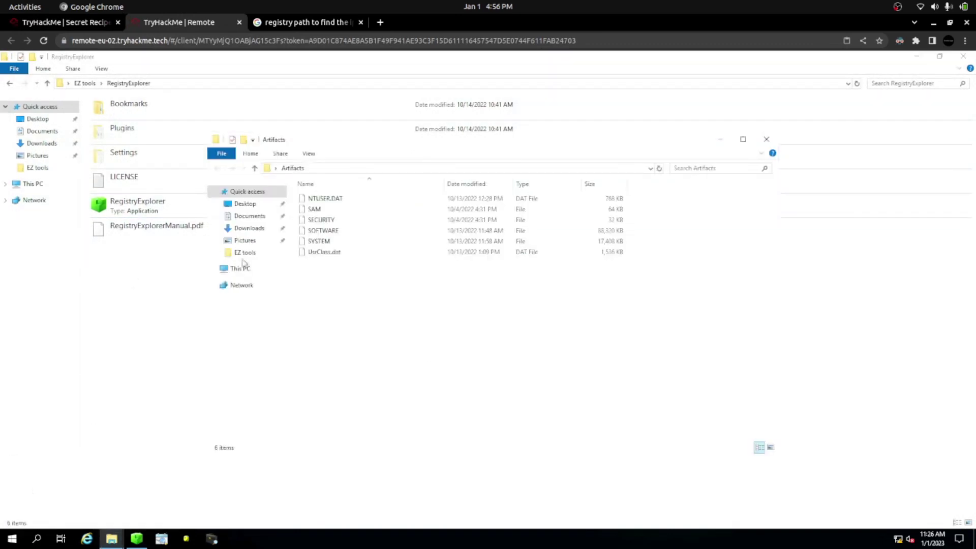
pyautogui.click(325, 253)
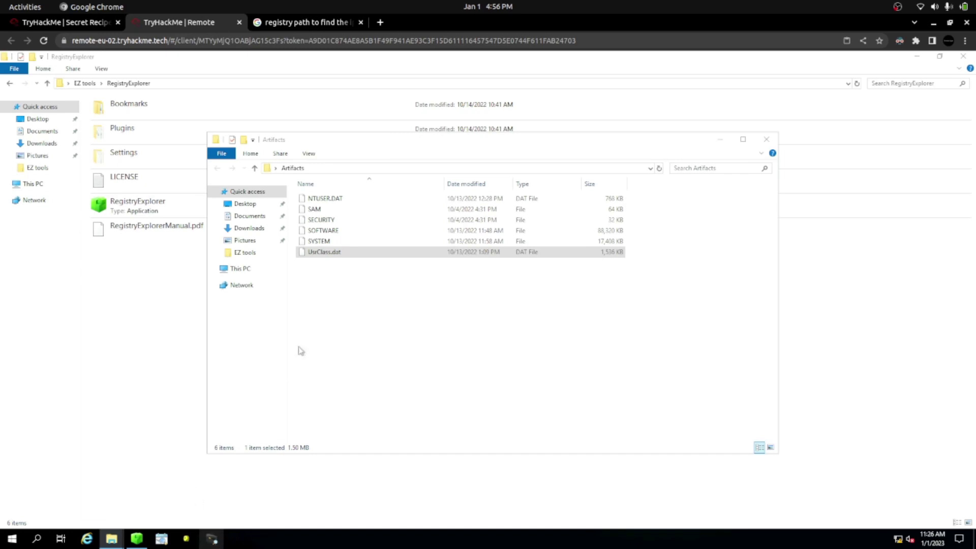
pyautogui.click(316, 255)
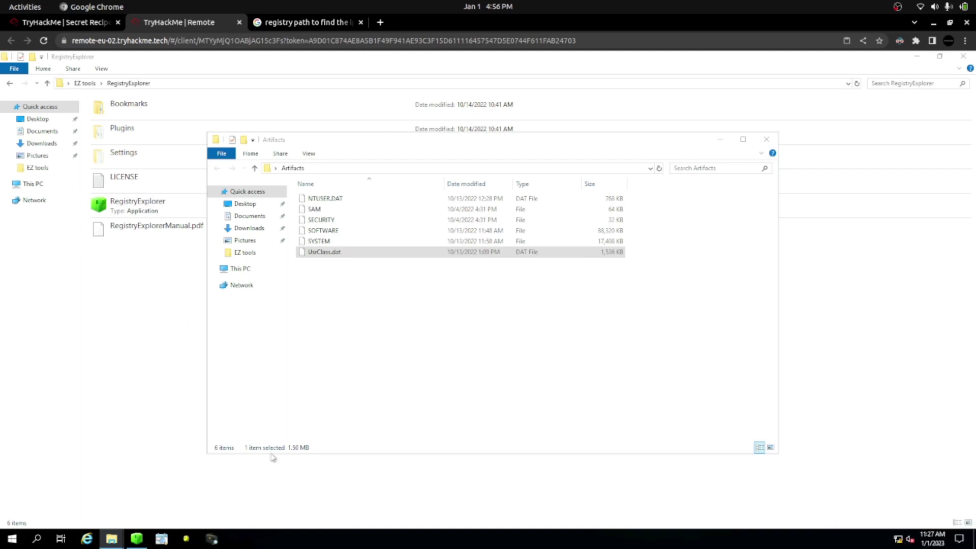
# Go back to the Secret Recipe room page and review the answered question about the machine's computer name.
pyautogui.click(66, 22)
pyautogui.scroll(-6, 344, 401)
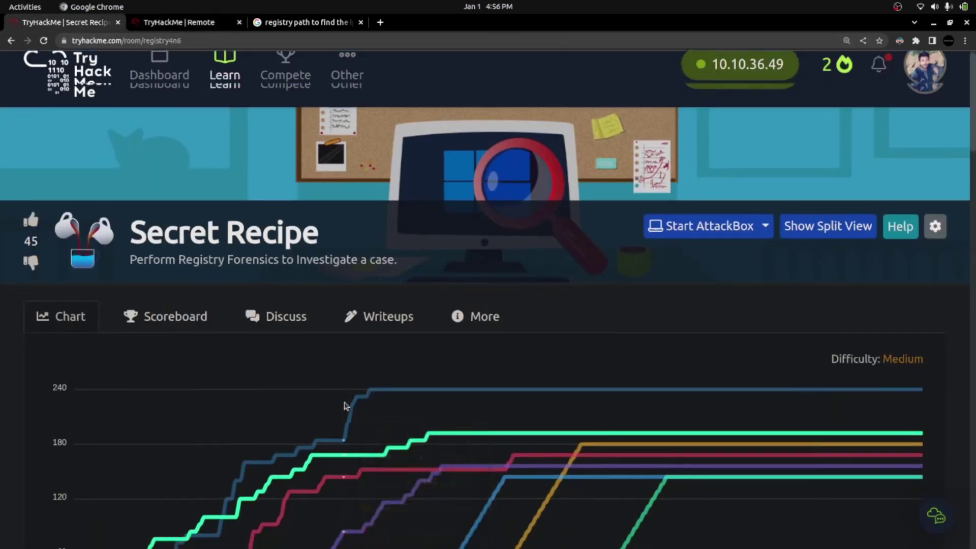
pyautogui.scroll(-10, 344, 402)
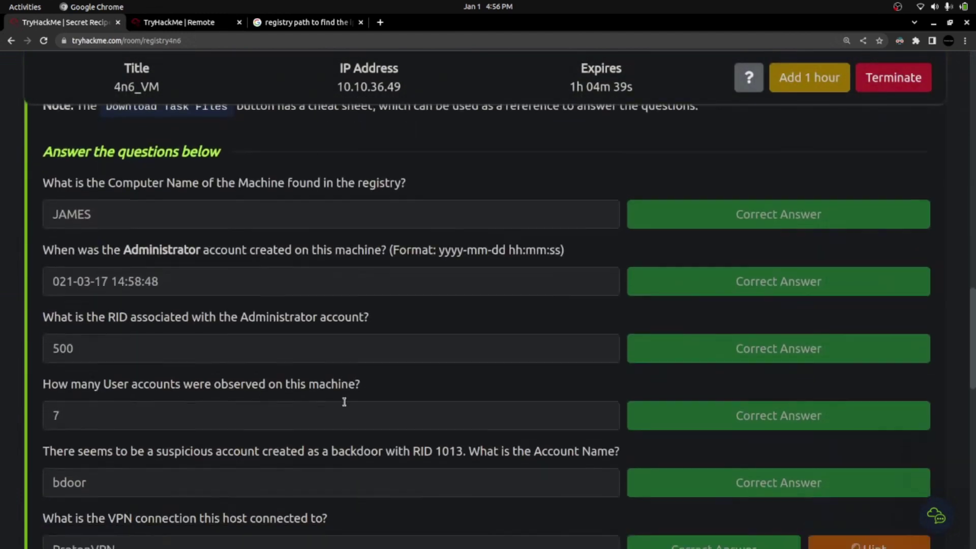
pyautogui.scroll(5, 345, 405)
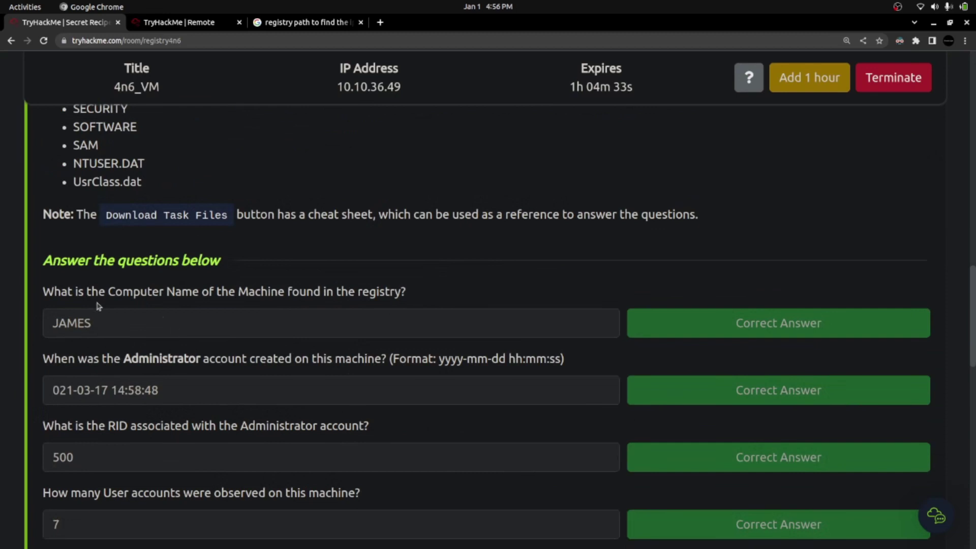
pyautogui.moveTo(75, 294); pyautogui.dragTo(364, 298)
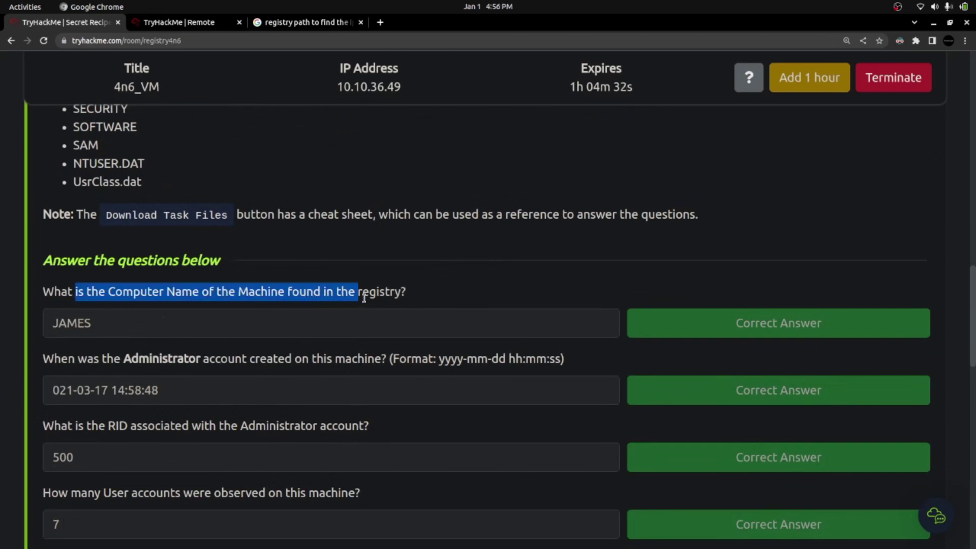
pyautogui.doubleClick(55, 324)
pyautogui.scroll(-2, 55, 325)
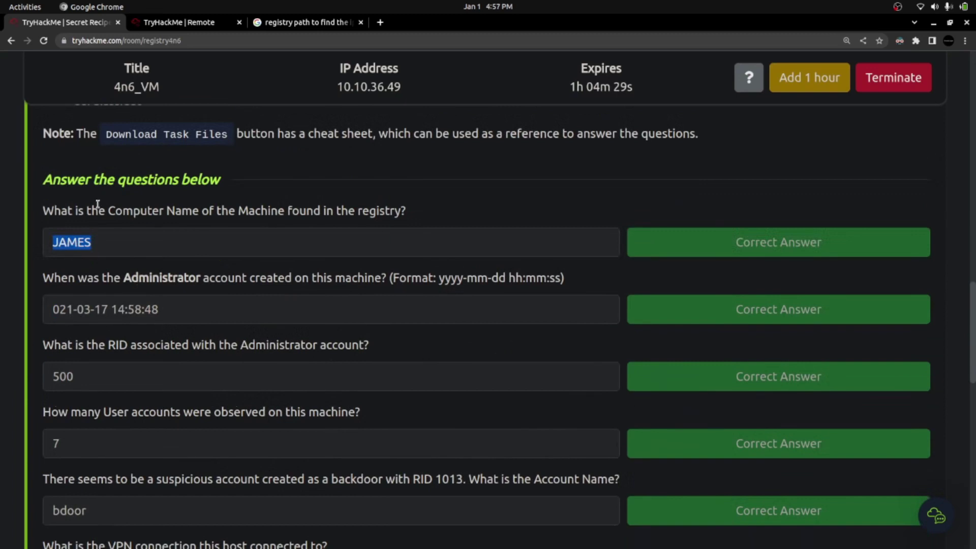
# Review the answers on the Administrator account's creation time and RID, the number of user accounts, and the backdoor account's name.
pyautogui.scroll(-2, 100, 213)
pyautogui.moveTo(68, 197); pyautogui.dragTo(376, 198)
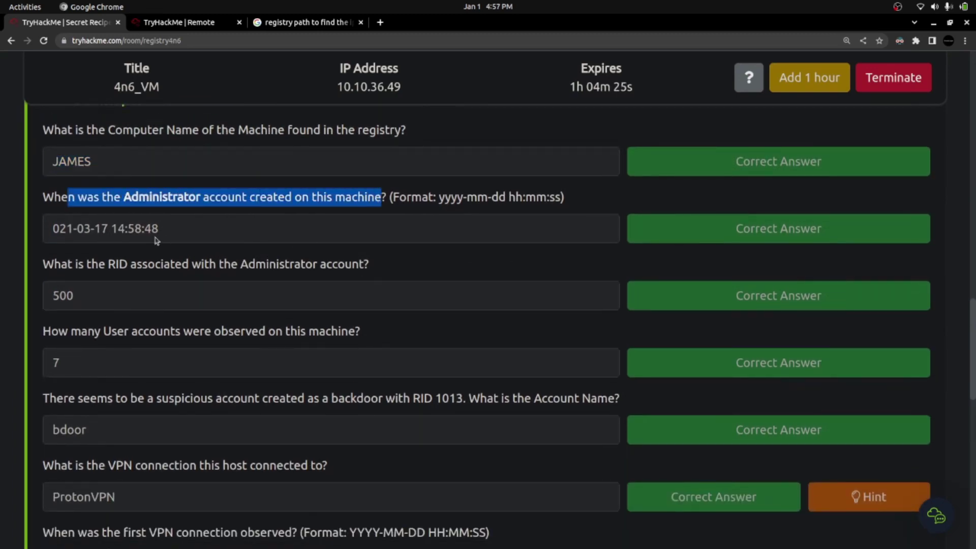
pyautogui.moveTo(51, 229); pyautogui.dragTo(187, 229)
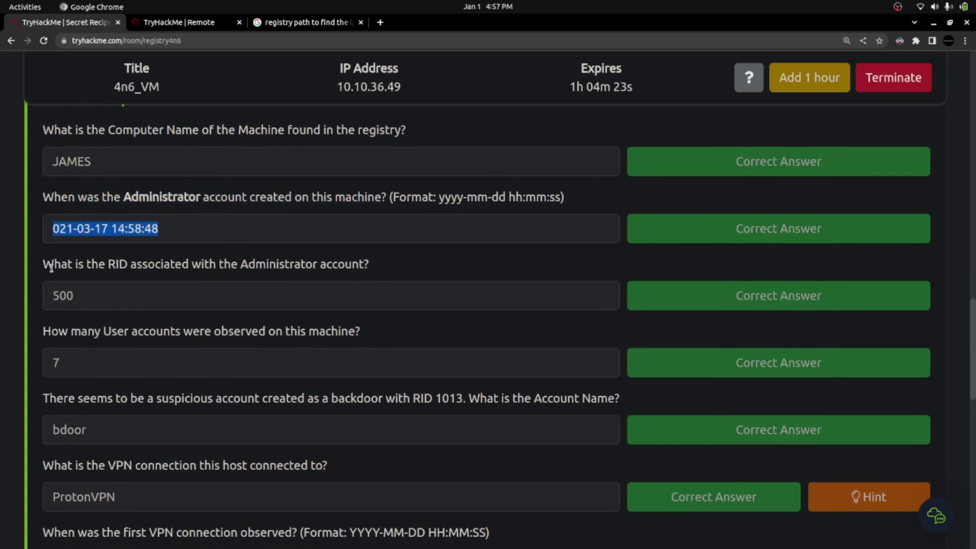
pyautogui.moveTo(53, 265); pyautogui.dragTo(294, 268)
pyautogui.moveTo(87, 331); pyautogui.dragTo(340, 333)
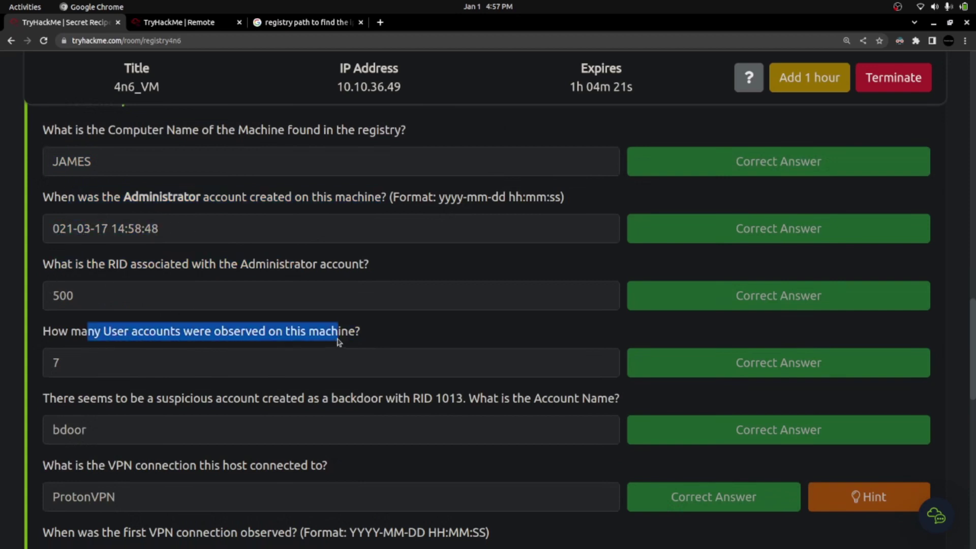
pyautogui.scroll(-1, 340, 338)
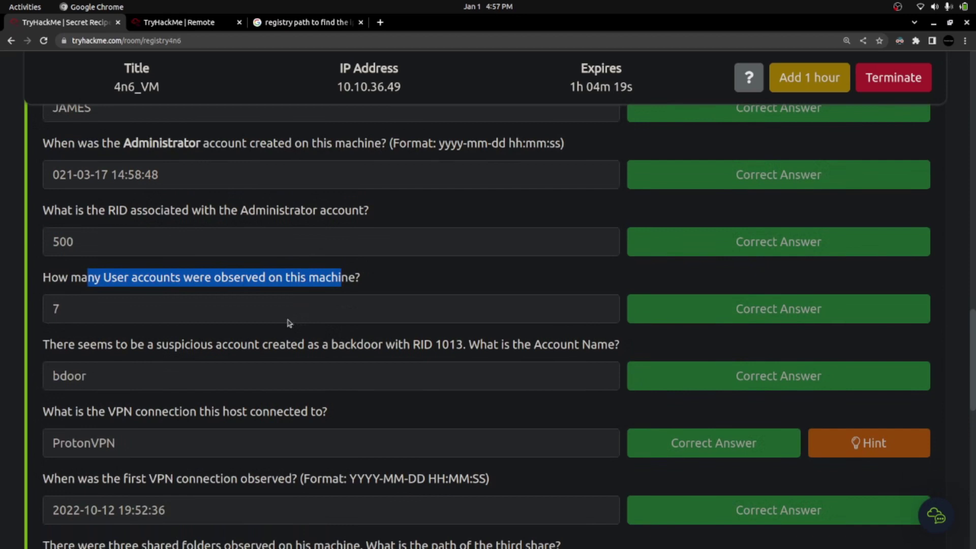
pyautogui.scroll(-3, 158, 341)
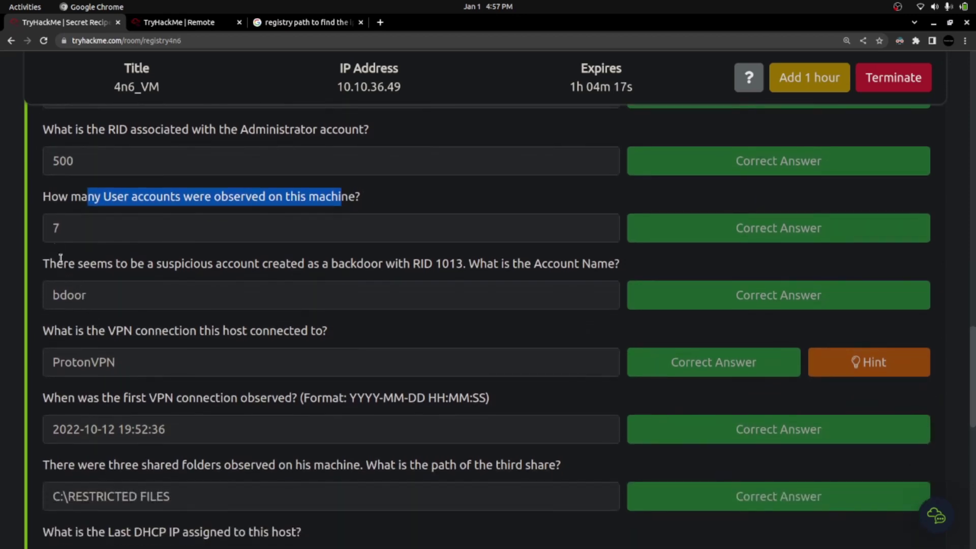
pyautogui.moveTo(59, 298); pyautogui.dragTo(87, 302)
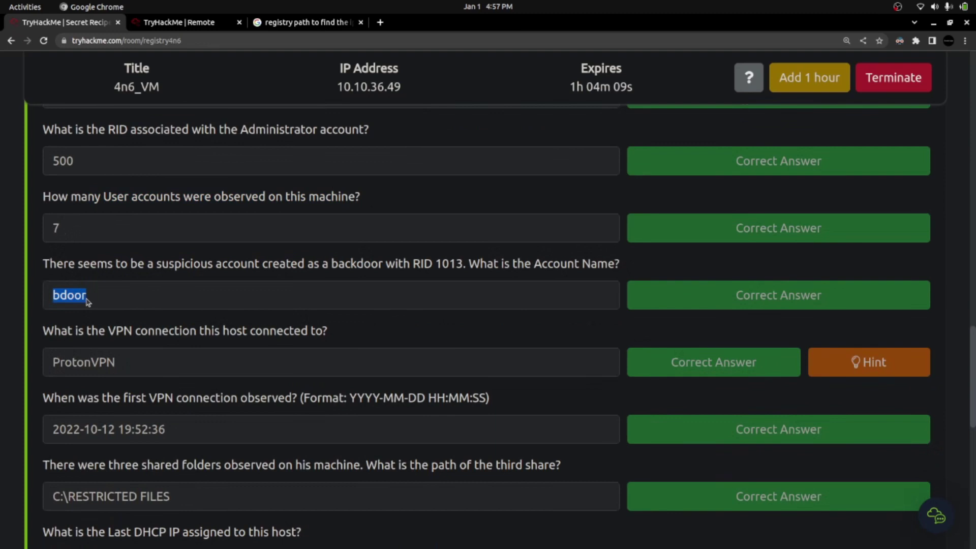
# Review the answers on the VPN the host connected to and the time of the first VPN connection.
pyautogui.moveTo(41, 336); pyautogui.dragTo(325, 336)
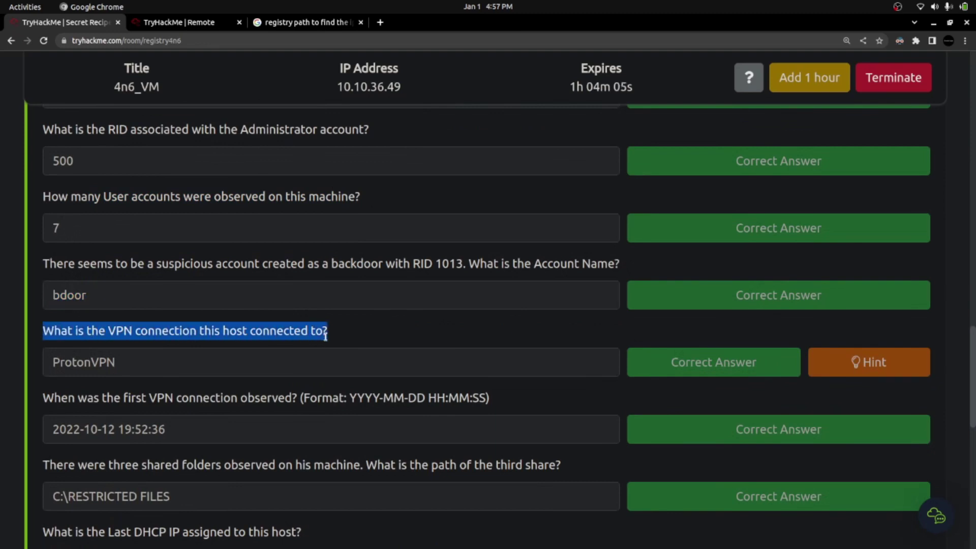
pyautogui.doubleClick(69, 365)
pyautogui.scroll(-3, 102, 358)
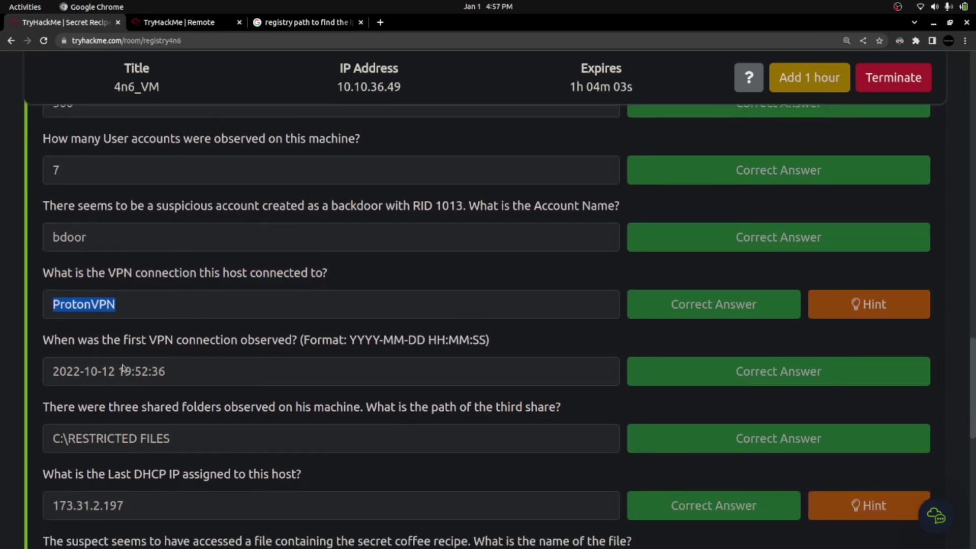
pyautogui.tripleClick(122, 350)
pyautogui.scroll(-3, 47, 298)
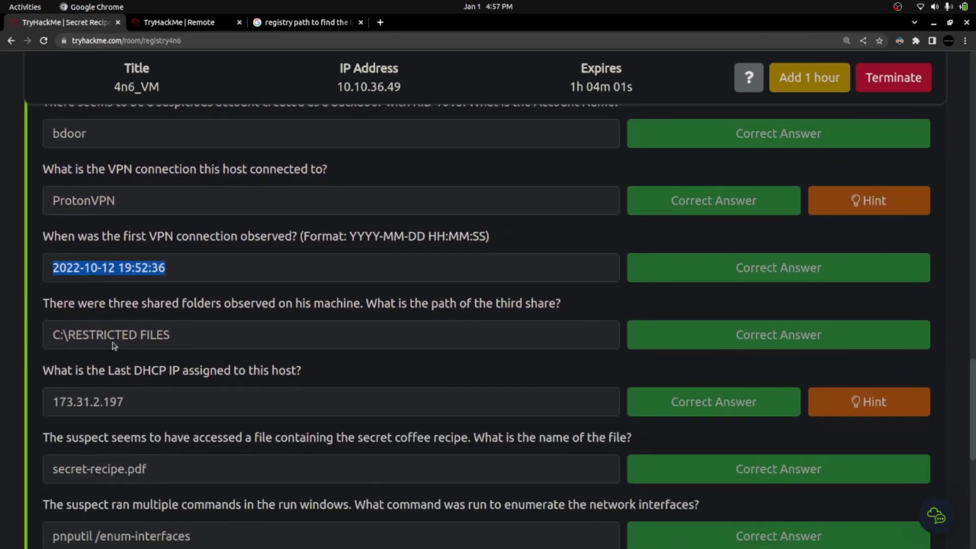
# Review the answer on the third shared folder's path and the question about the last DHCP IP assigned to the host.
pyautogui.moveTo(45, 303); pyautogui.dragTo(367, 304)
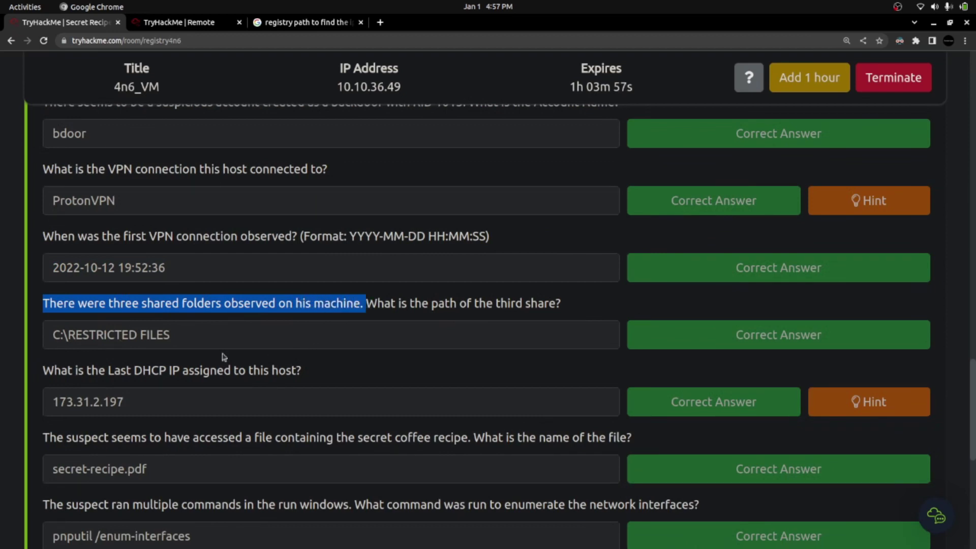
pyautogui.doubleClick(59, 303)
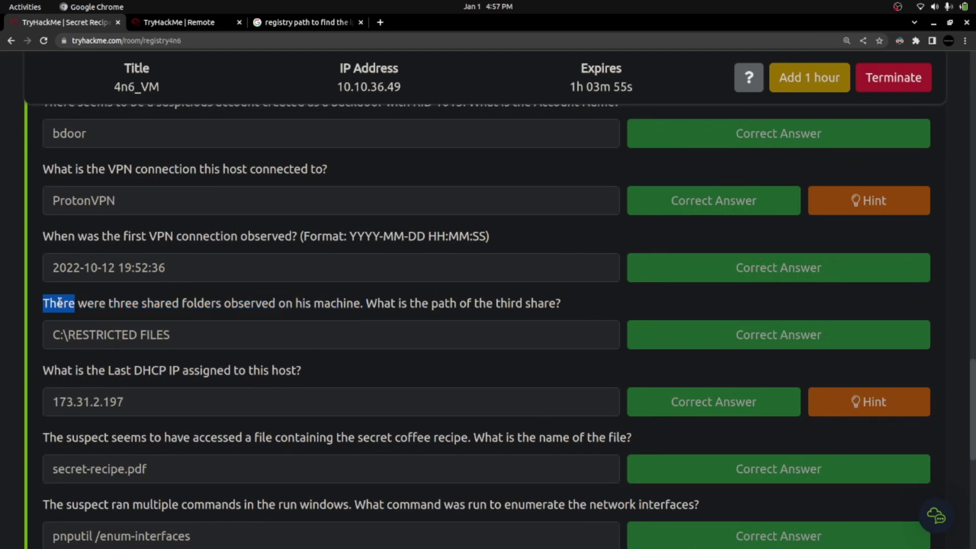
pyautogui.moveTo(52, 336); pyautogui.dragTo(170, 339)
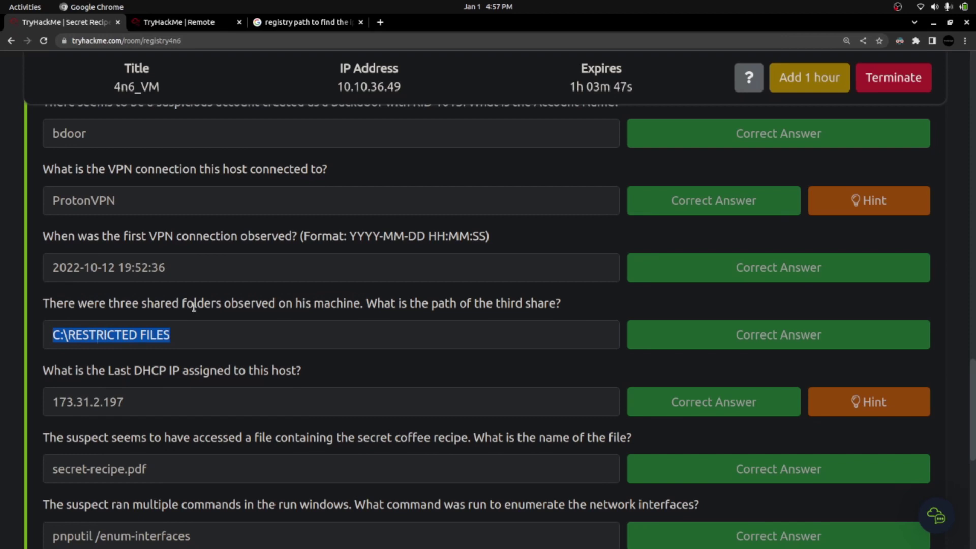
pyautogui.tripleClick(65, 334)
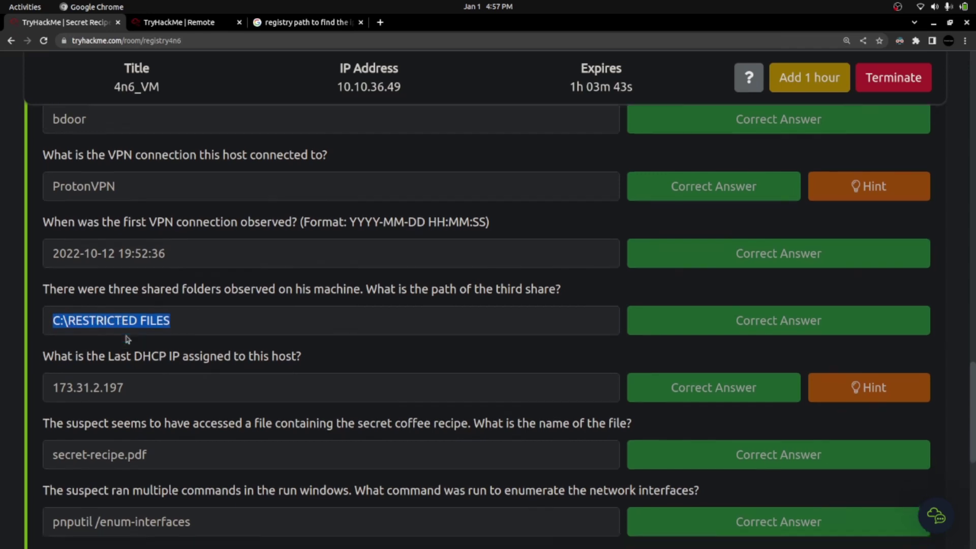
pyautogui.scroll(-2, 126, 331)
pyautogui.moveTo(76, 317); pyautogui.dragTo(310, 331)
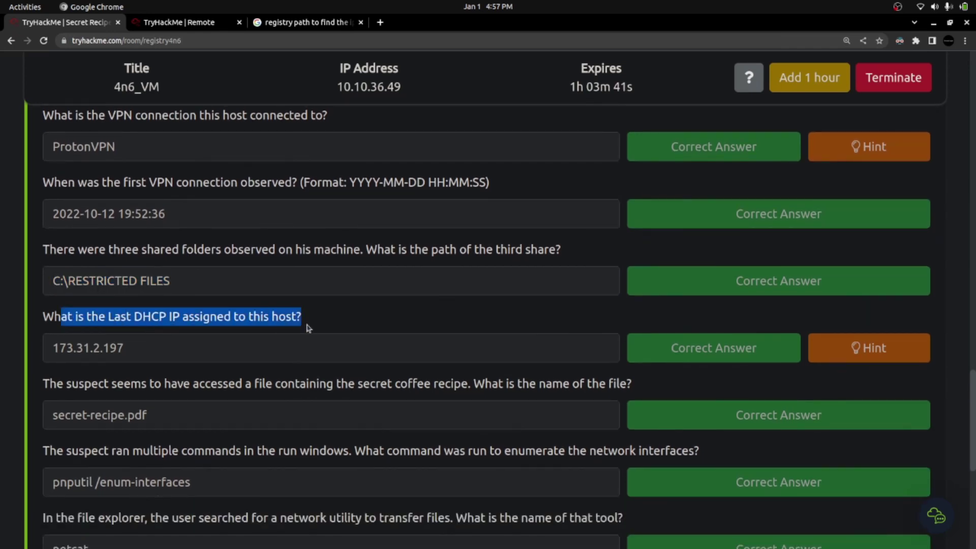
# Review the answers on the secret coffee recipe file and the command run to enumerate the network interfaces.
pyautogui.scroll(-3, 311, 331)
pyautogui.moveTo(49, 303); pyautogui.dragTo(147, 303)
pyautogui.moveTo(53, 338); pyautogui.dragTo(152, 340)
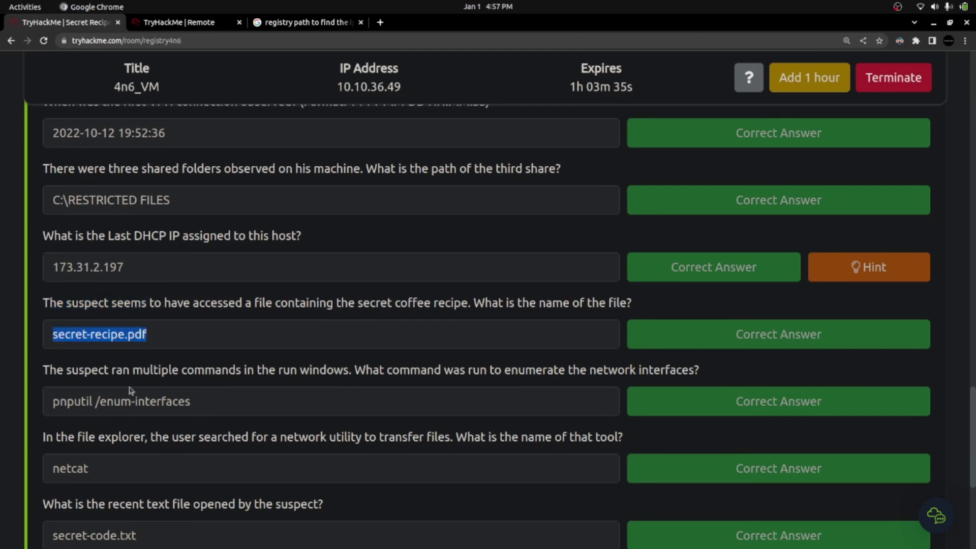
pyautogui.moveTo(60, 401); pyautogui.dragTo(204, 407)
# Review the answers on the file transfer utility searched in File Explorer and the recent text file, comparing with the recipe file's name.
pyautogui.scroll(-2, 203, 407)
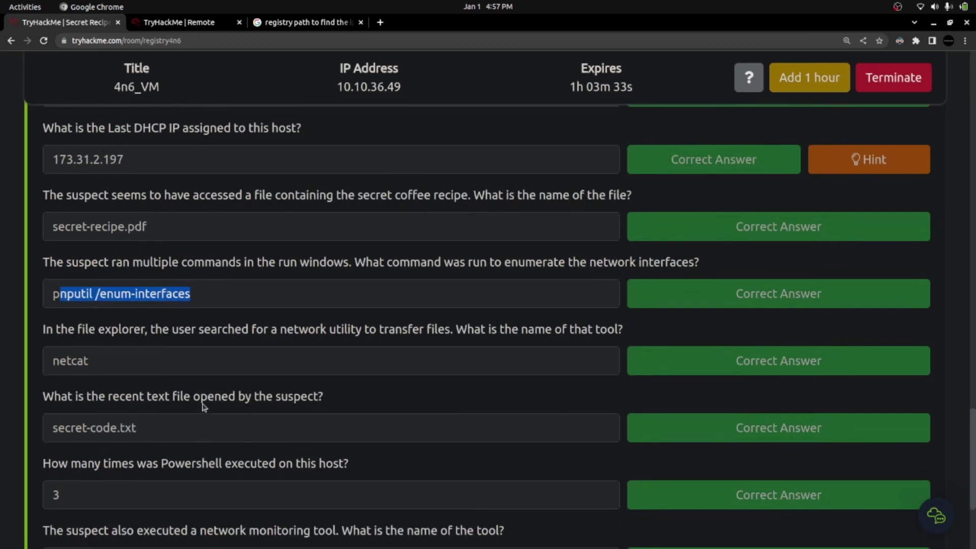
pyautogui.doubleClick(72, 366)
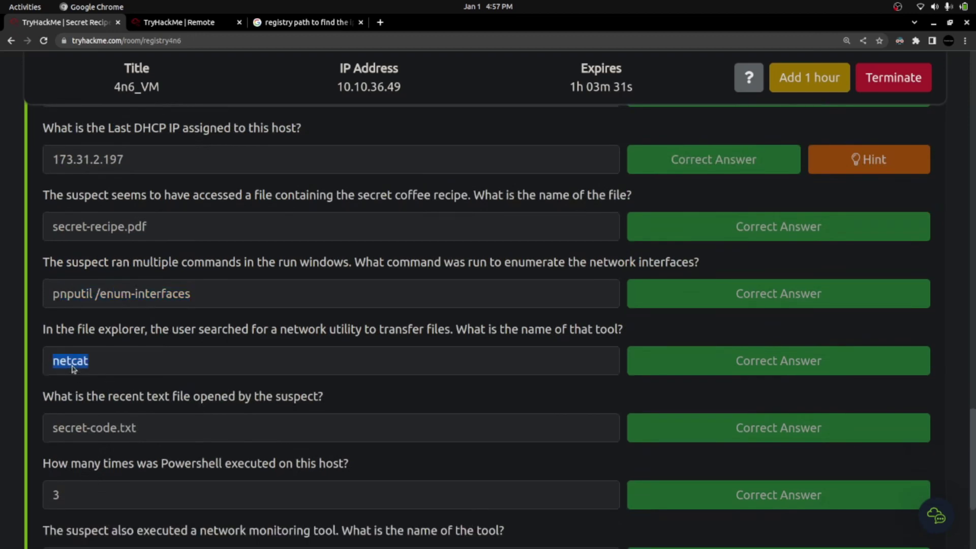
pyautogui.moveTo(54, 228); pyautogui.dragTo(154, 233)
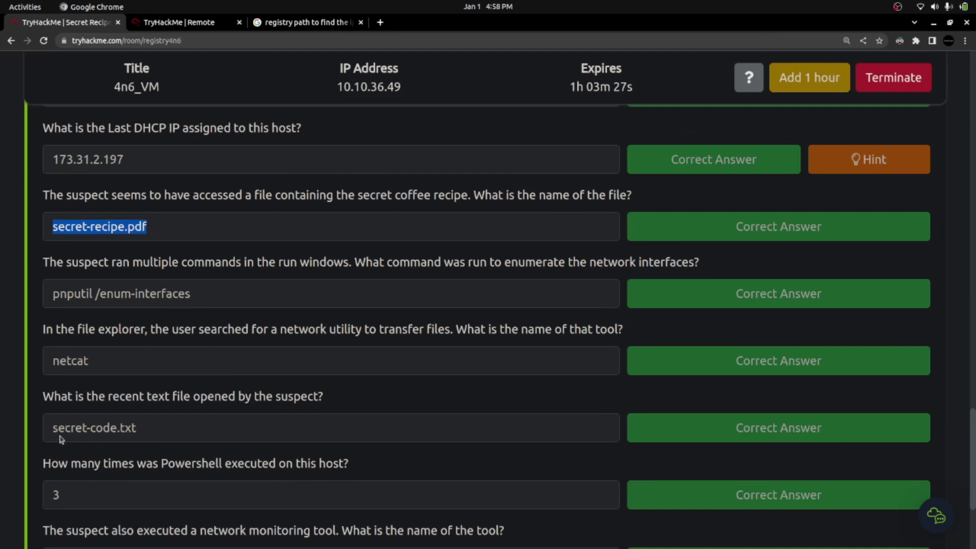
pyautogui.scroll(-1, 63, 412)
pyautogui.moveTo(52, 374); pyautogui.dragTo(135, 374)
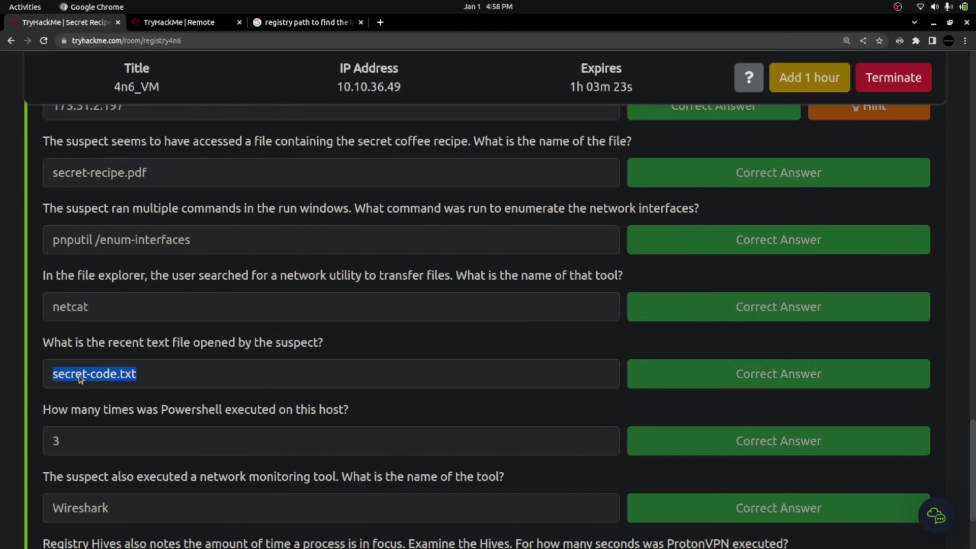
# Review the question on how many times PowerShell was executed and the answer naming the network monitoring tool.
pyautogui.scroll(-2, 114, 383)
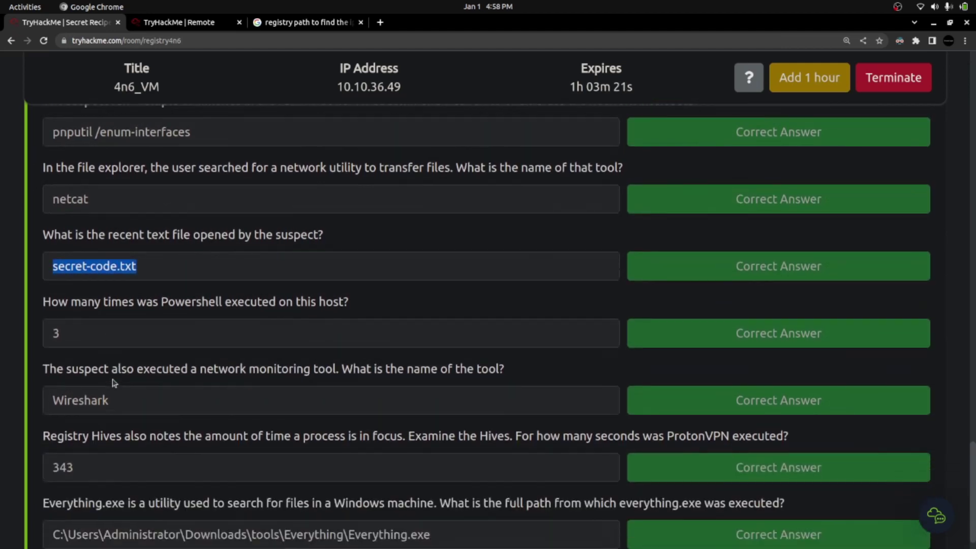
pyautogui.moveTo(80, 303); pyautogui.dragTo(350, 312)
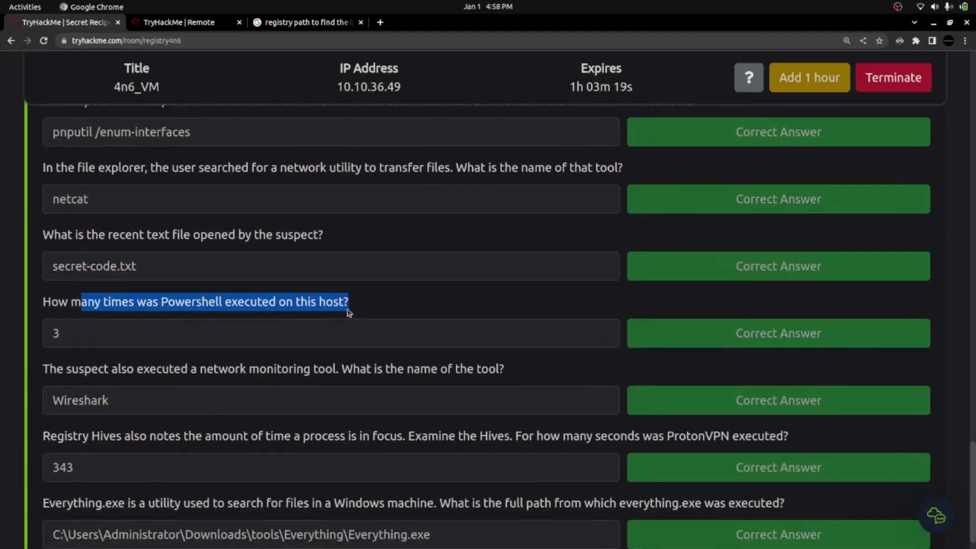
pyautogui.doubleClick(80, 405)
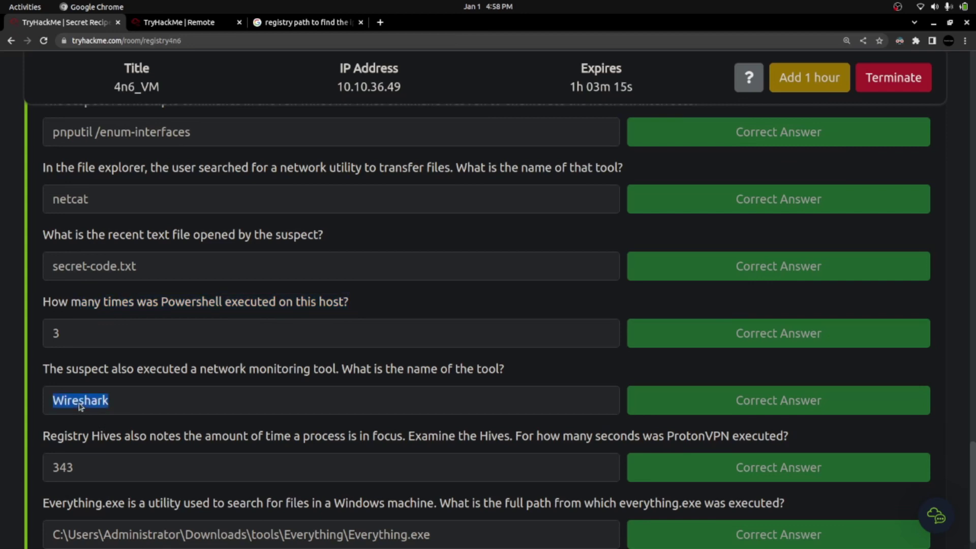
# Review the answers on how many seconds ProtonVPN was executed and the full path from which Everything.exe was executed.
pyautogui.scroll(-1, 79, 405)
pyautogui.moveTo(49, 407); pyautogui.dragTo(334, 424)
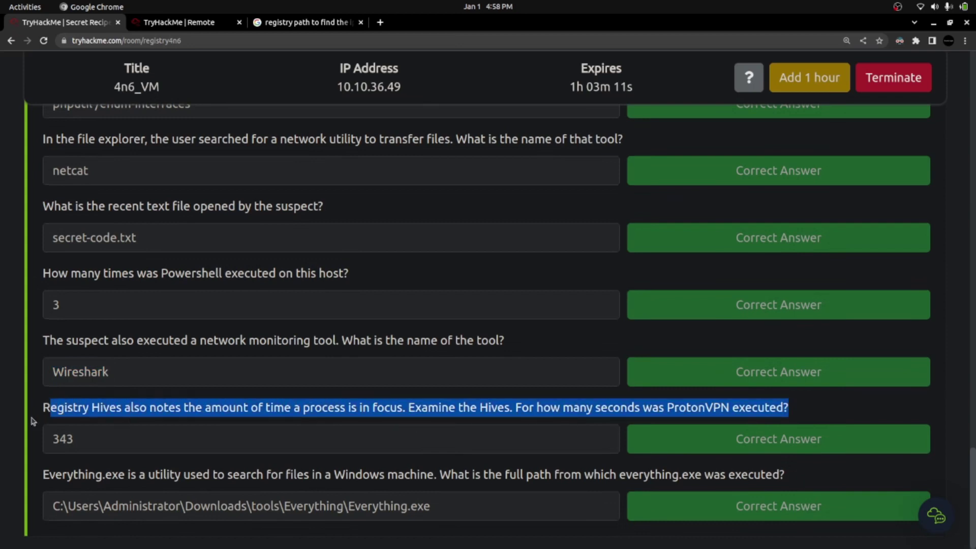
pyautogui.doubleClick(57, 440)
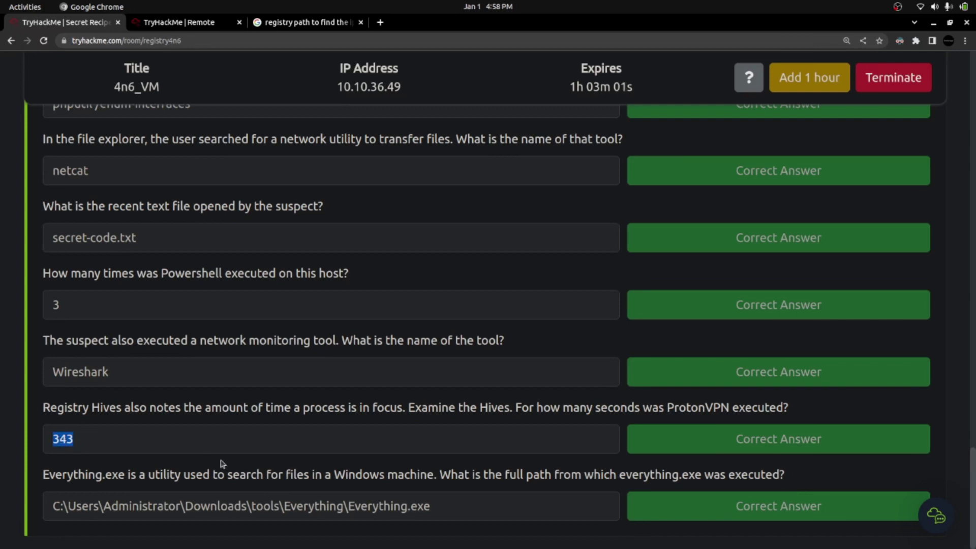
pyautogui.moveTo(99, 511); pyautogui.dragTo(433, 514)
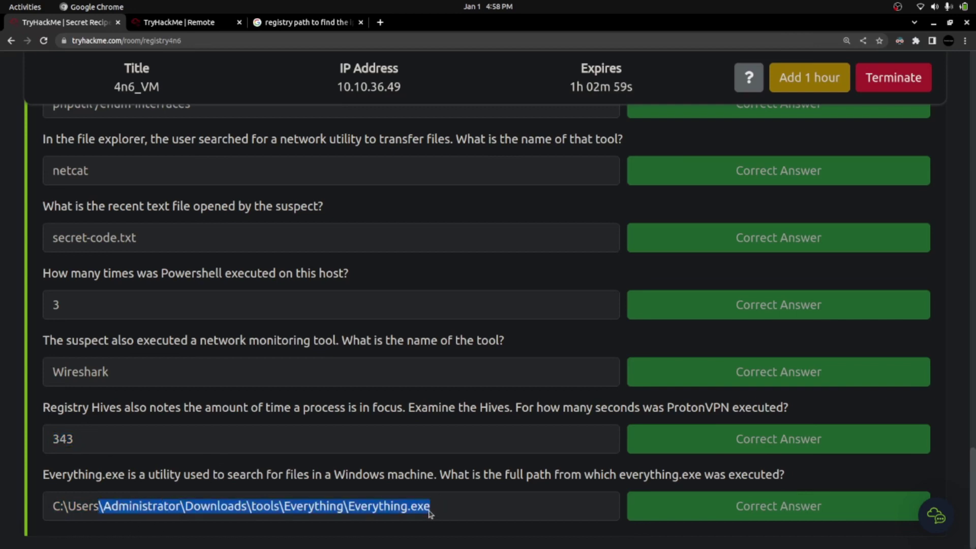
pyautogui.click(368, 512)
pyautogui.click(449, 515)
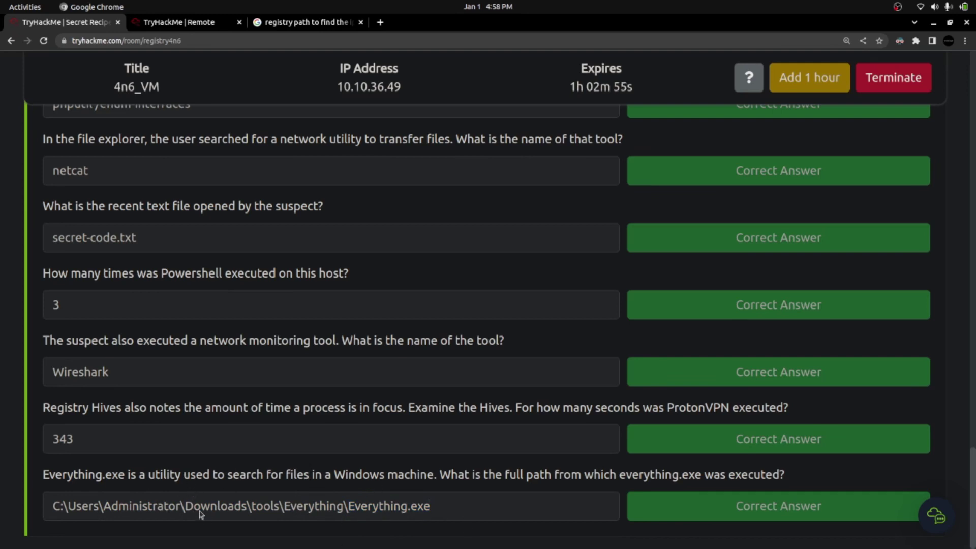
# Look over the room's list of registry hives, then return to the Artifacts folder on the remote machine.
pyautogui.scroll(20, 201, 515)
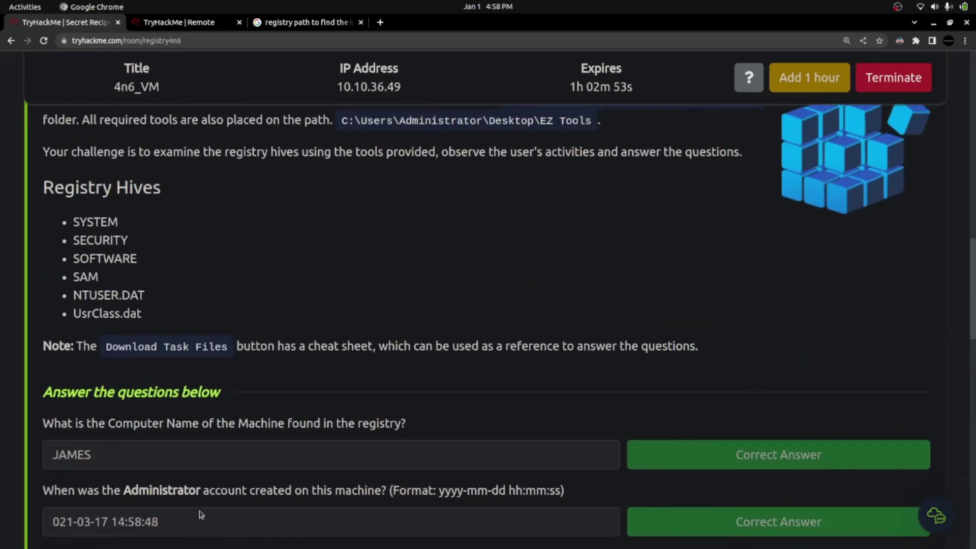
pyautogui.hotkey('alt', 'Tab')
pyautogui.hotkey('alt', 'Tab')
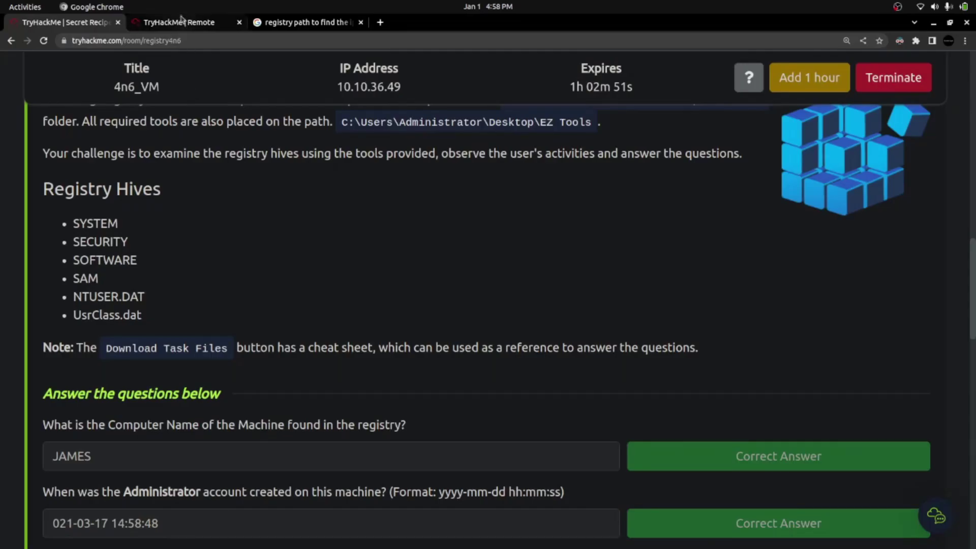
pyautogui.click(179, 22)
pyautogui.click(486, 314)
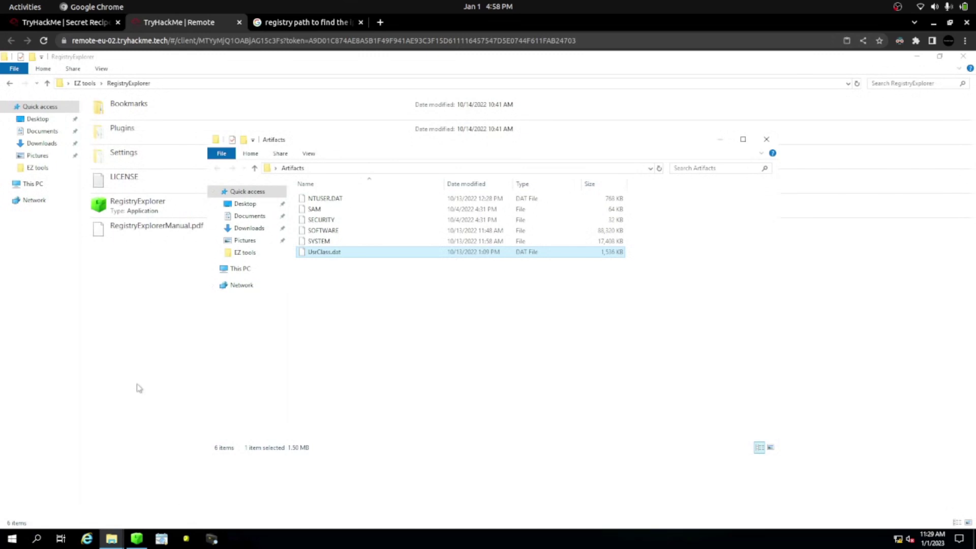
pyautogui.click(258, 367)
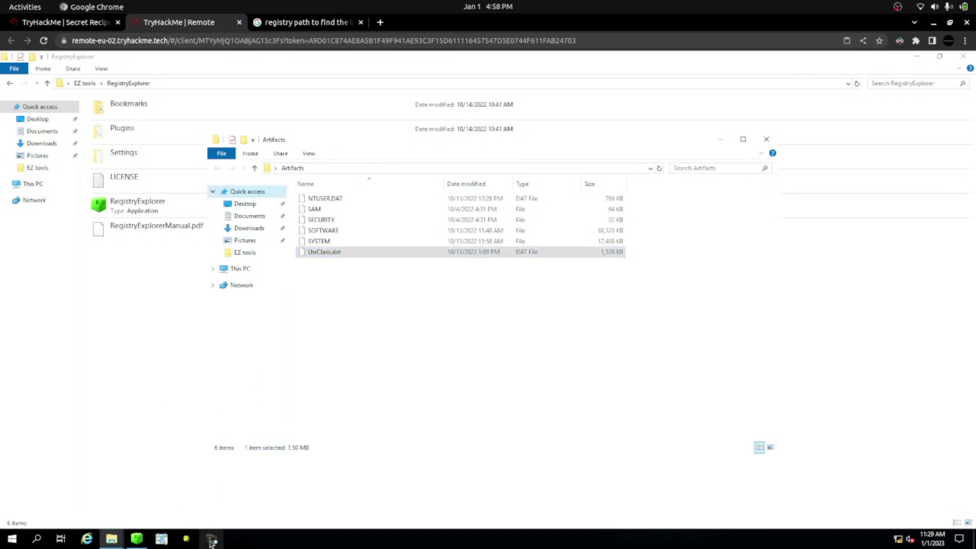
# Bring up ShellBags Explorer, dismiss its Options dialog without entering an email address, and maximize the Artifacts folder window.
pyautogui.click(212, 539)
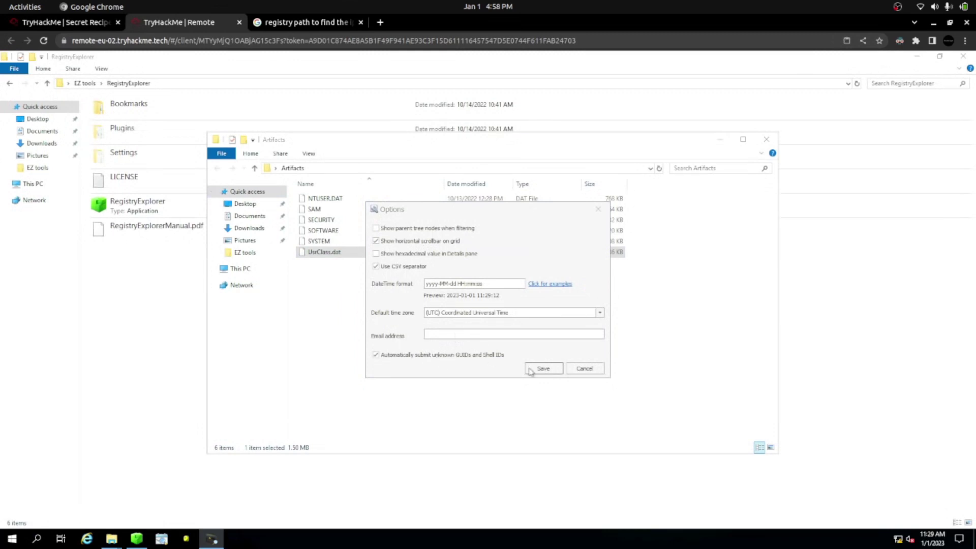
pyautogui.click(541, 370)
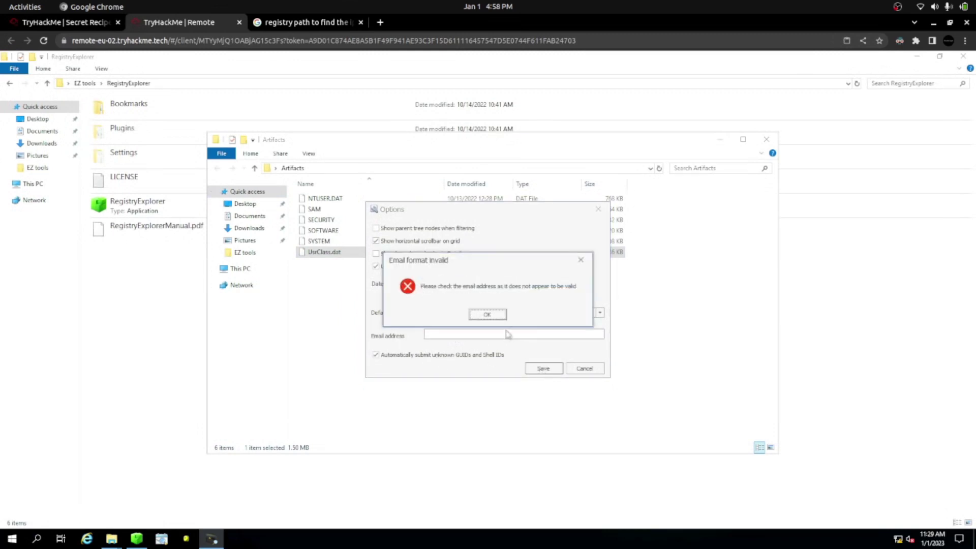
pyautogui.click(496, 314)
pyautogui.click(583, 370)
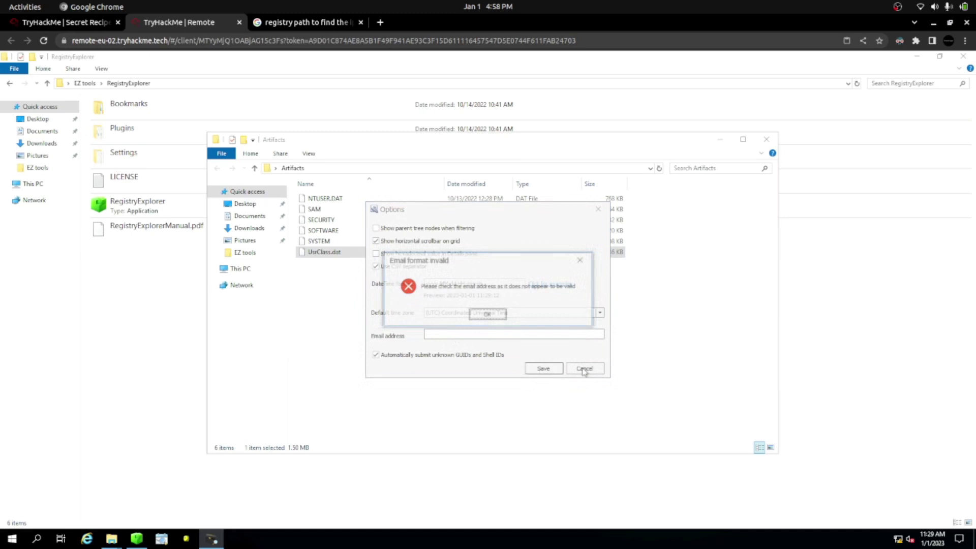
pyautogui.click(502, 316)
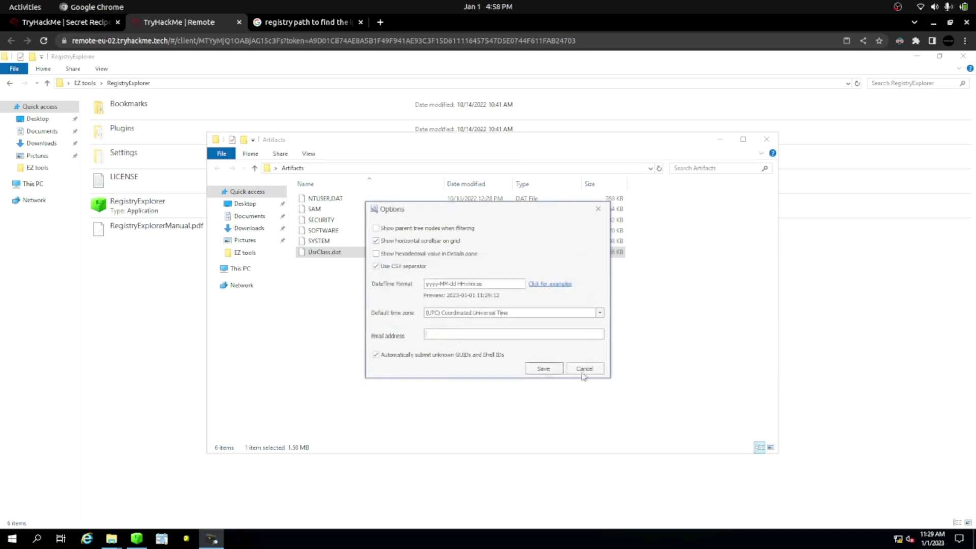
pyautogui.click(597, 210)
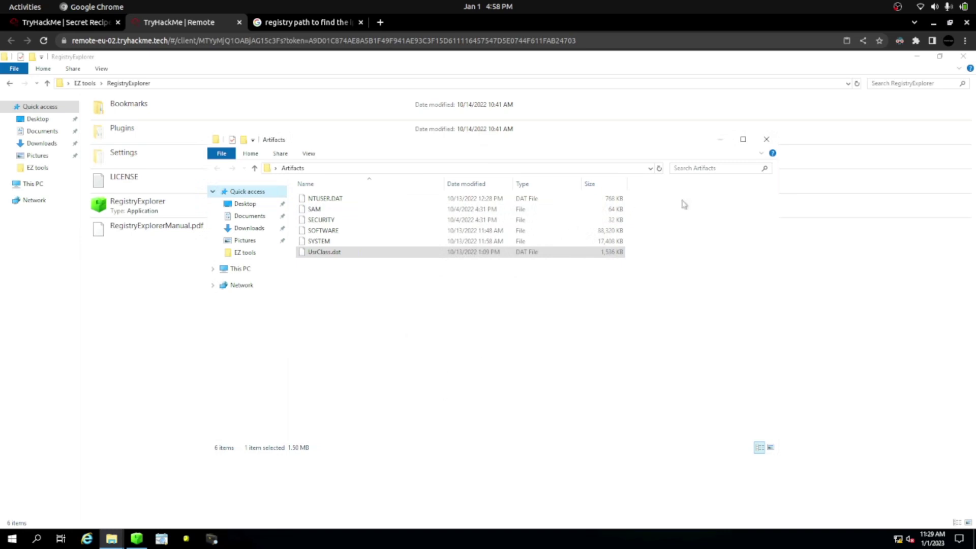
pyautogui.click(742, 140)
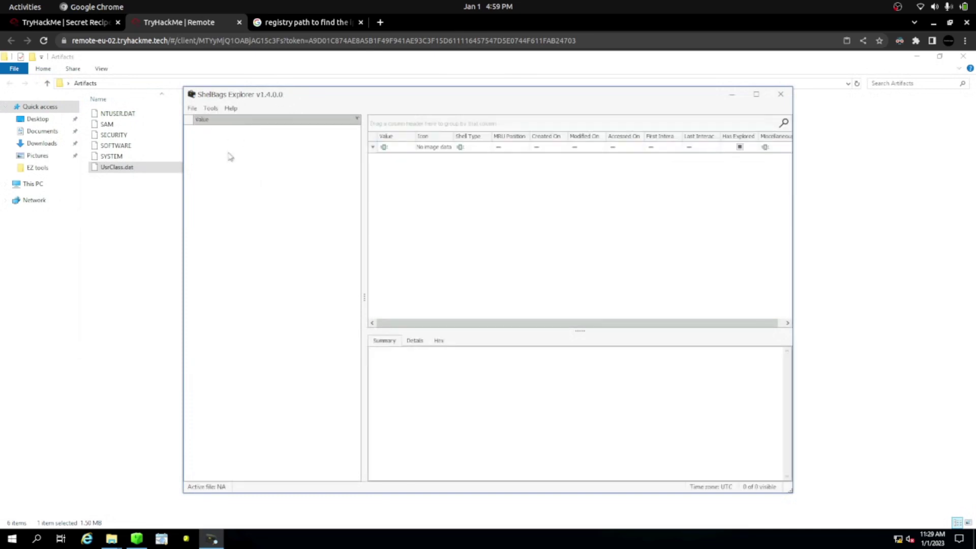
# Load the offline hive UsrClass.dat from the desktop's Artifacts folder into ShellBags Explorer and dismiss the parsing summary.
pyautogui.click(195, 111)
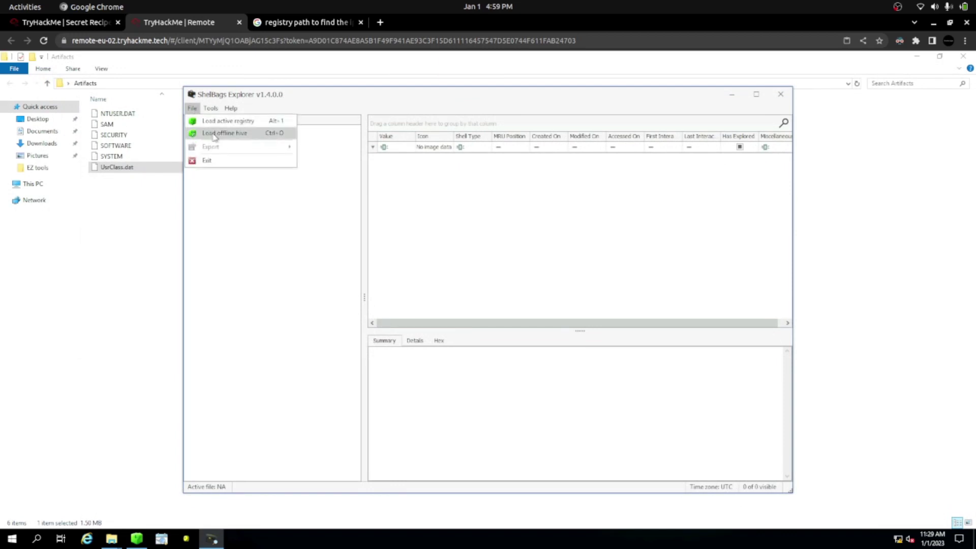
pyautogui.click(214, 134)
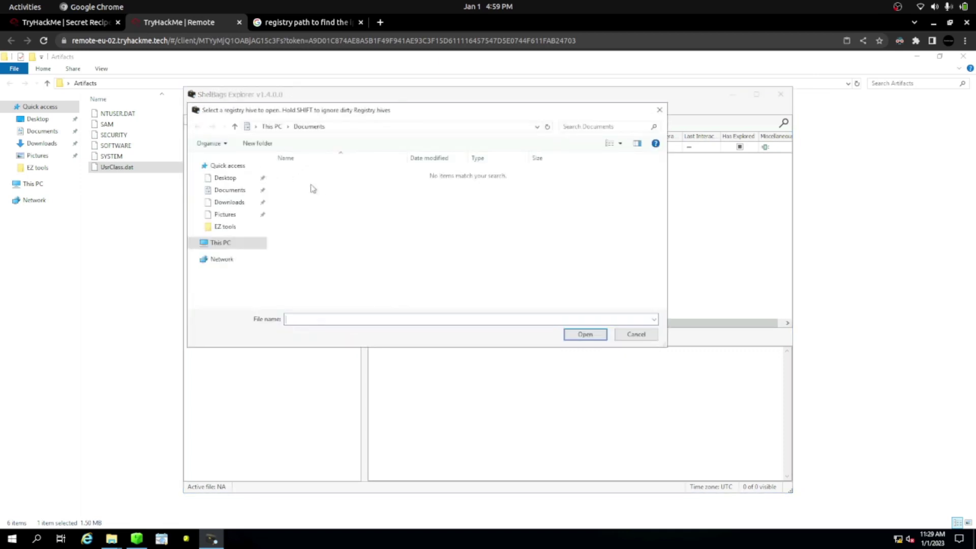
pyautogui.click(225, 179)
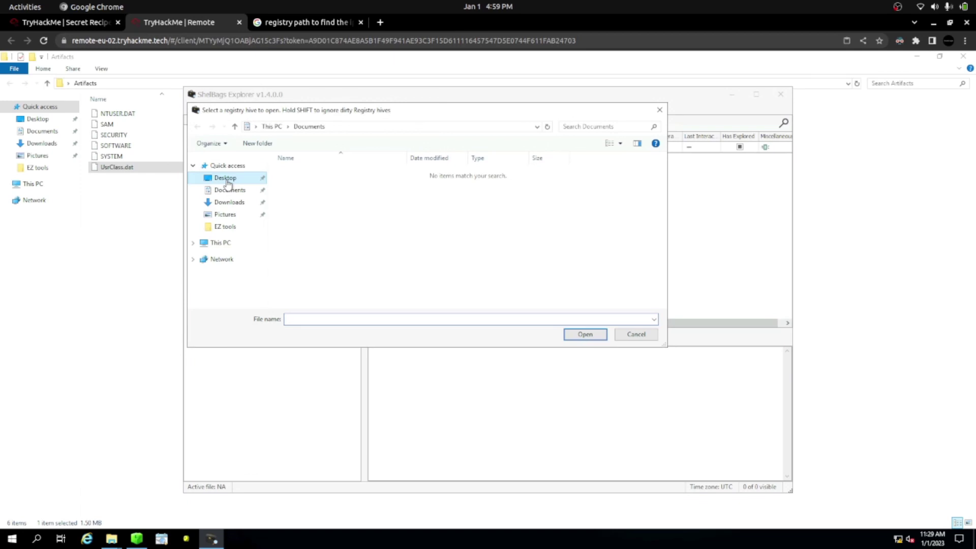
pyautogui.click(294, 175)
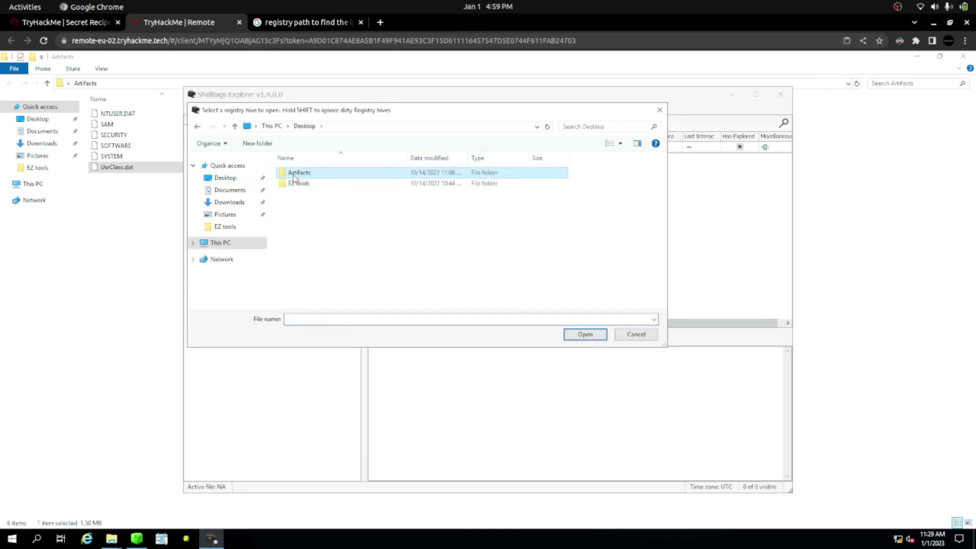
pyautogui.doubleClick(294, 175)
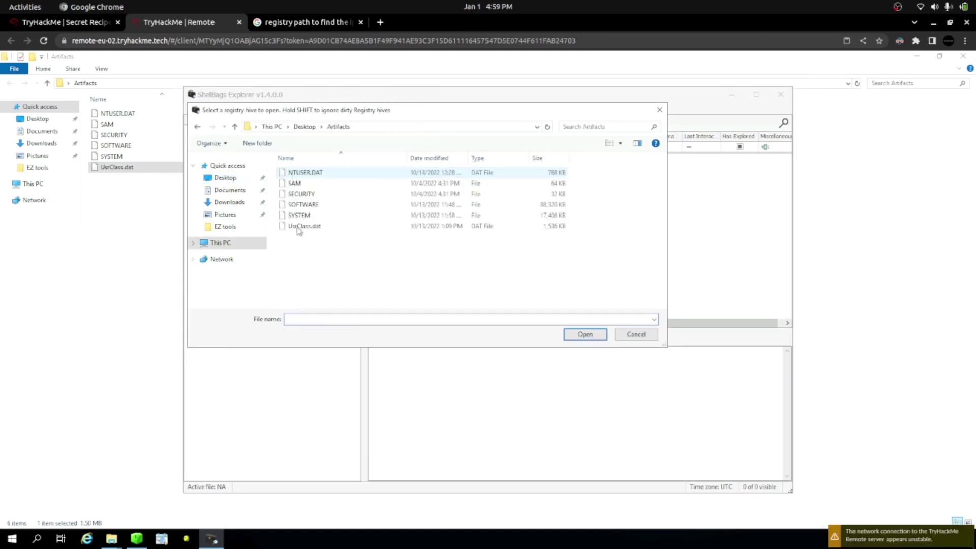
pyautogui.click(313, 228)
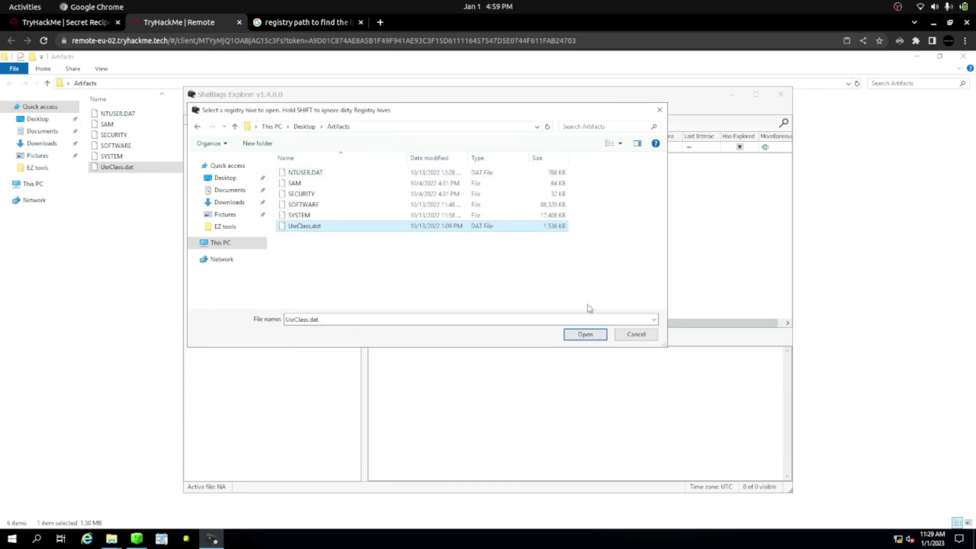
pyautogui.click(585, 334)
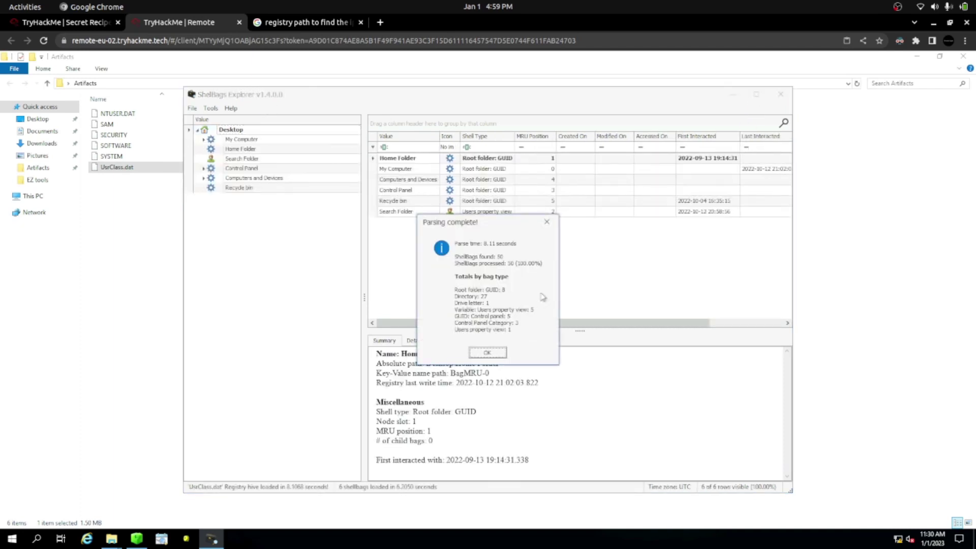
pyautogui.click(487, 353)
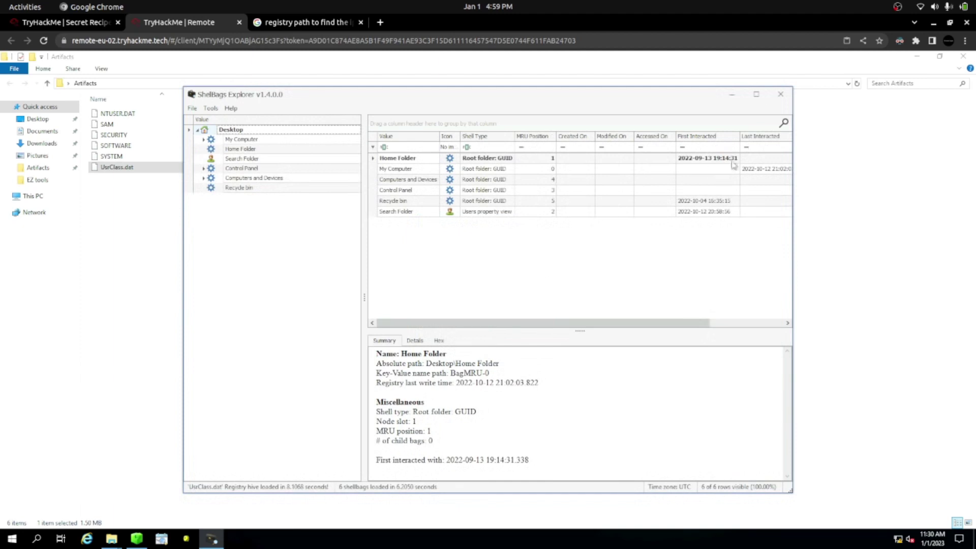
# Maximize ShellBags Explorer and examine the C: drive shellbags for RESTRICTED FILES, Recipes and Old recipes.
pyautogui.click(756, 95)
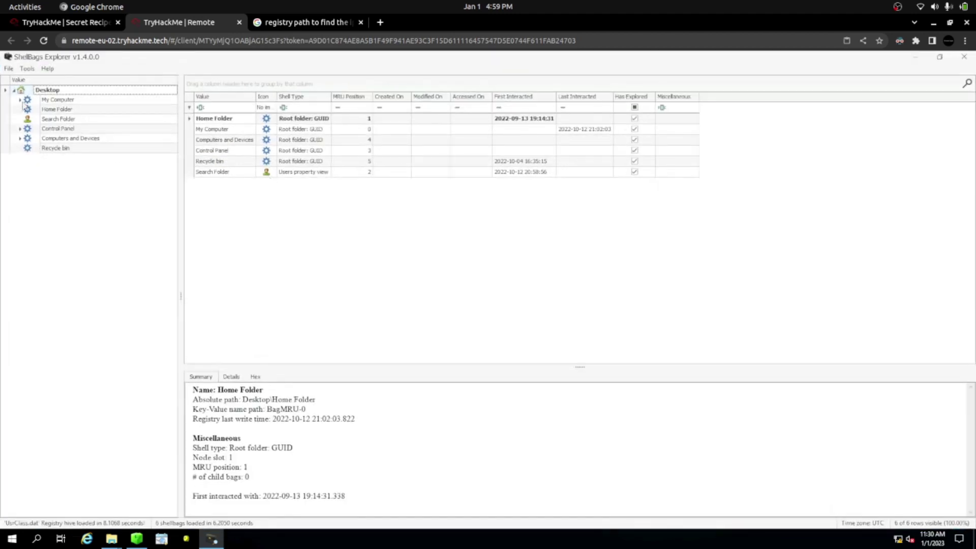
pyautogui.click(43, 92)
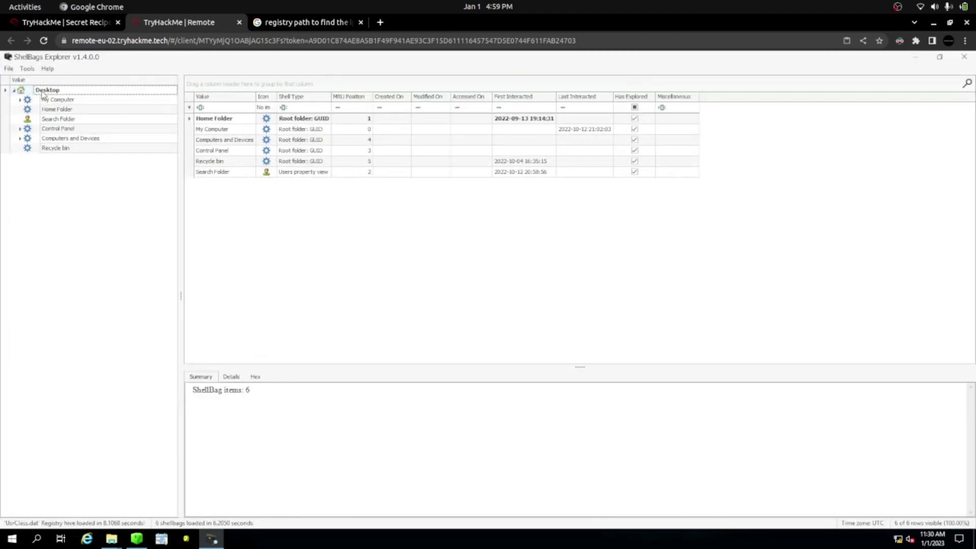
pyautogui.click(55, 100)
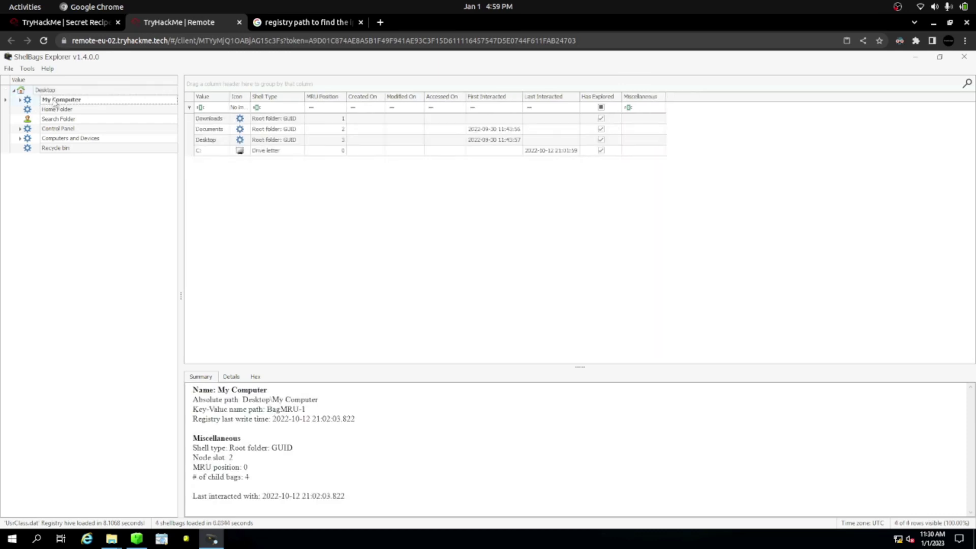
pyautogui.click(20, 100)
pyautogui.click(27, 110)
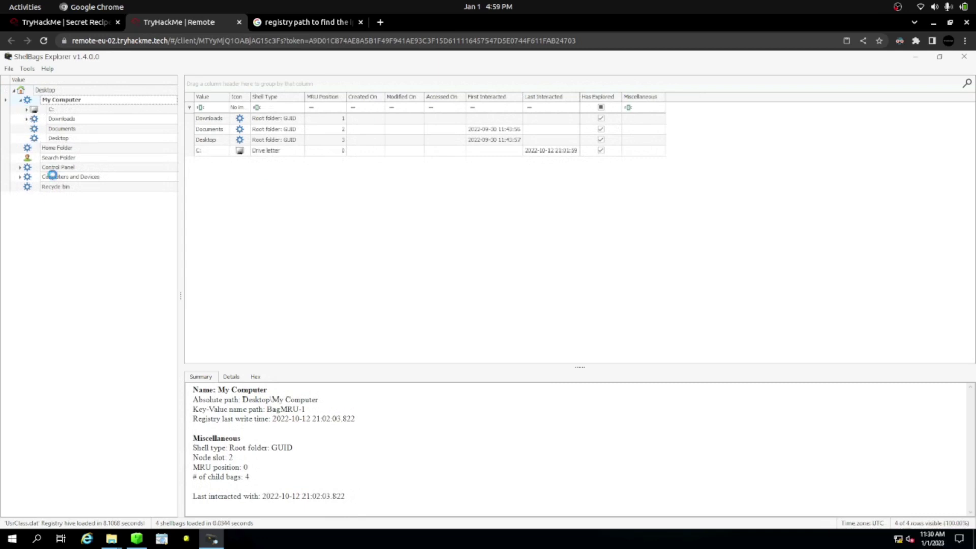
pyautogui.click(68, 120)
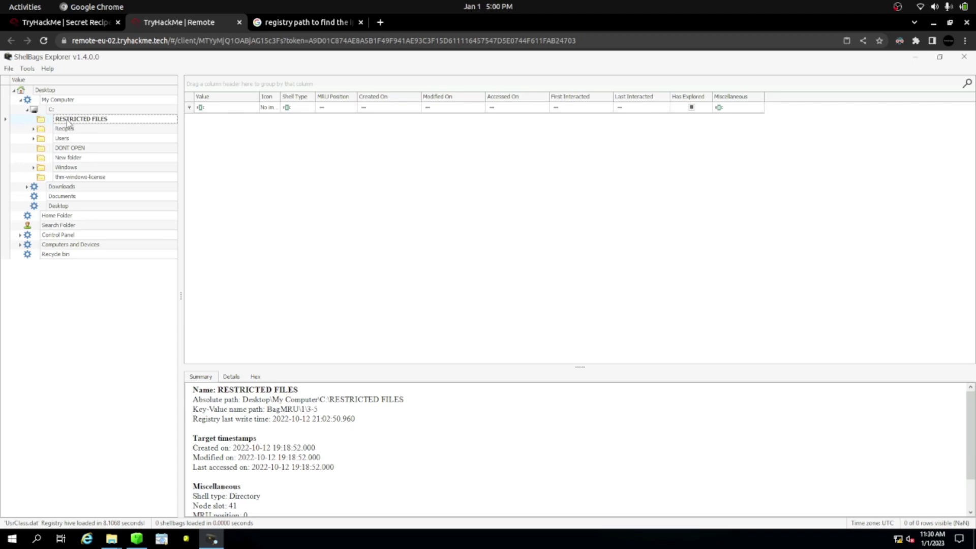
pyautogui.press('Down')
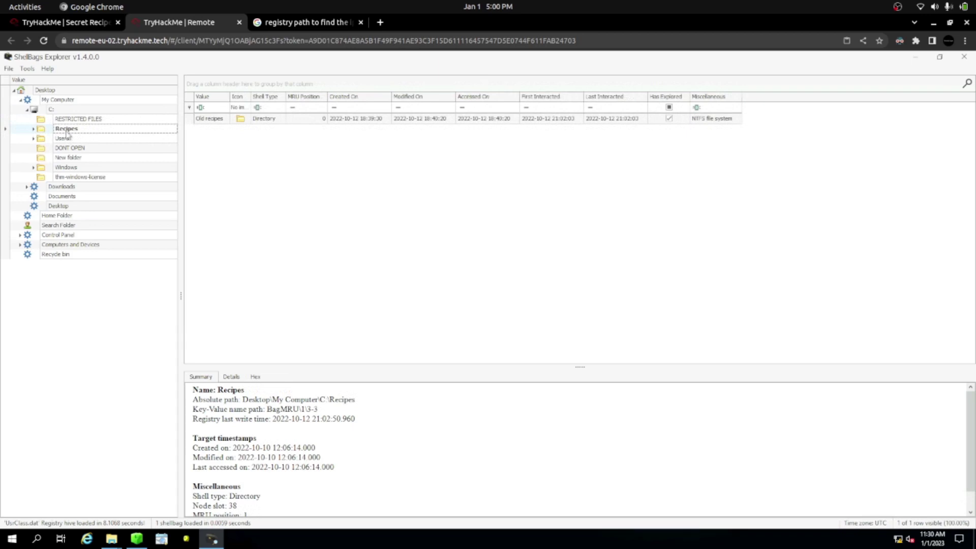
pyautogui.click(34, 129)
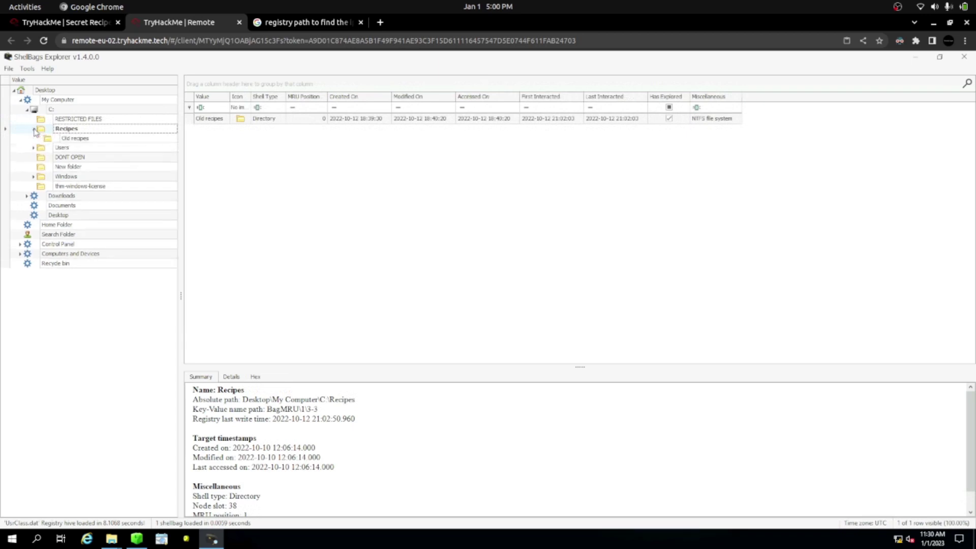
pyautogui.click(72, 142)
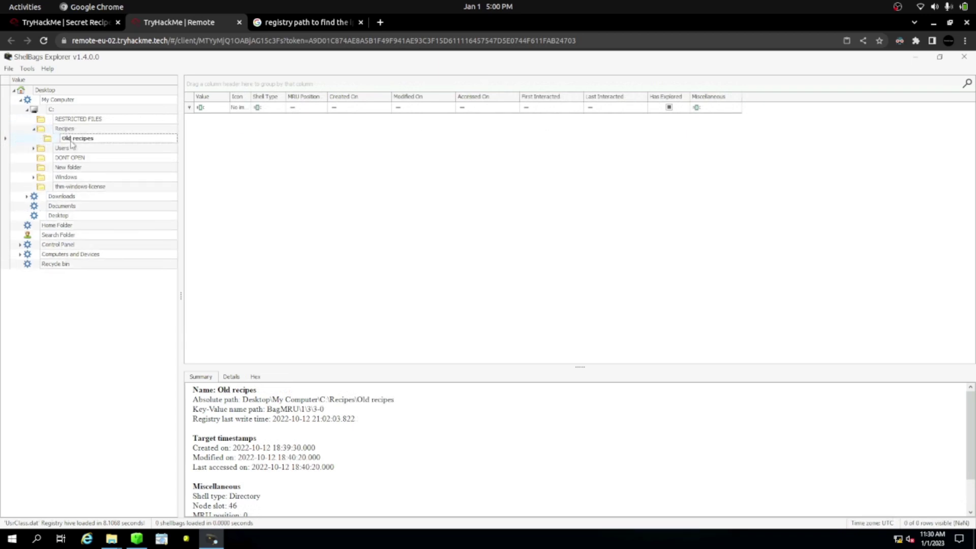
pyautogui.click(63, 129)
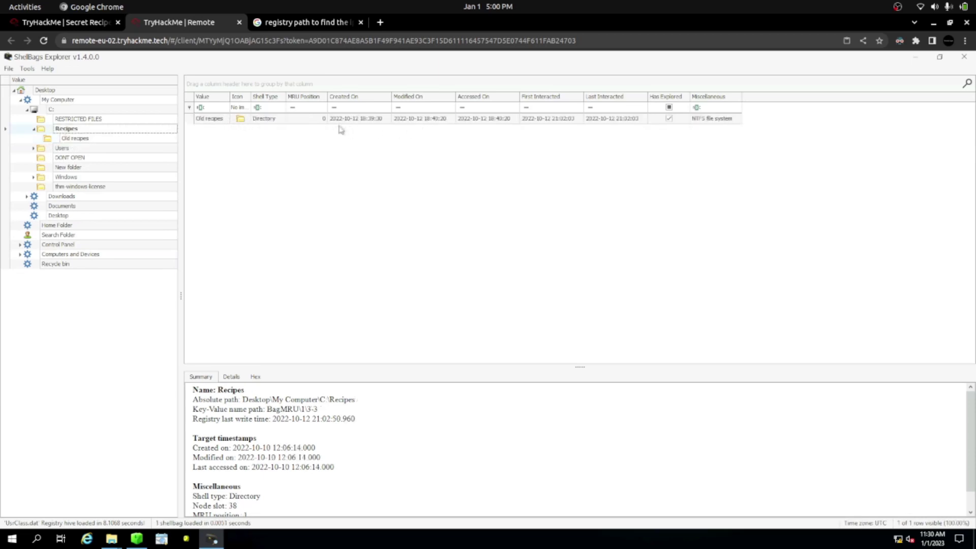
# Expand the Users shellbags through Administrator and Downloads down to the tools folder and examine them.
pyautogui.click(59, 148)
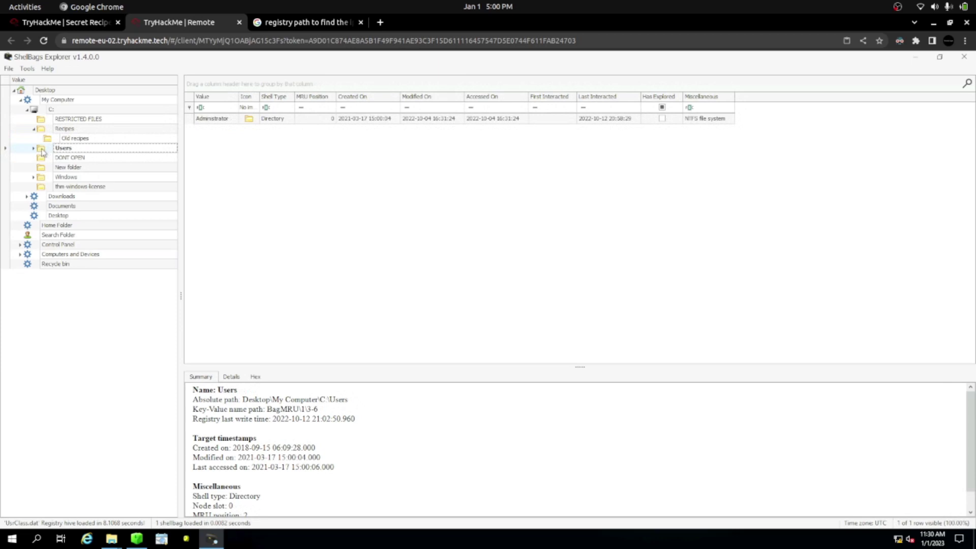
pyautogui.click(33, 149)
pyautogui.click(48, 158)
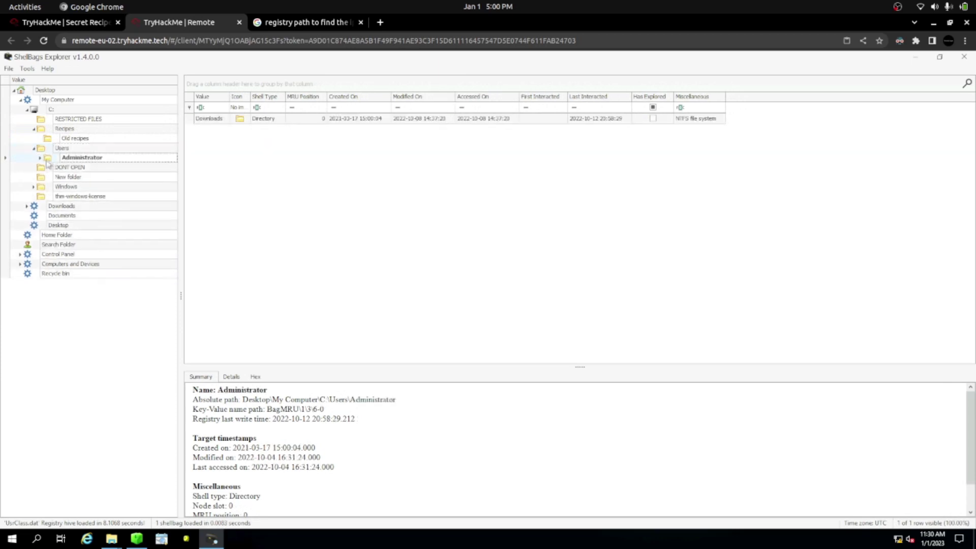
pyautogui.click(40, 158)
pyautogui.click(49, 170)
pyautogui.click(47, 168)
pyautogui.click(63, 178)
# Examine the shellbag details of the DONT OPEN, New folder and thm-windows-license folders on the C: drive.
pyautogui.click(61, 188)
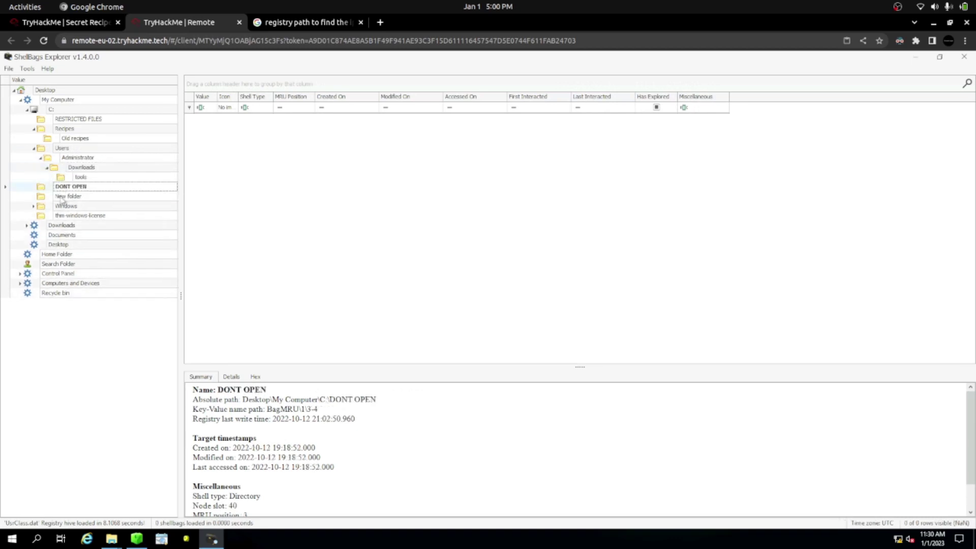
pyautogui.click(62, 198)
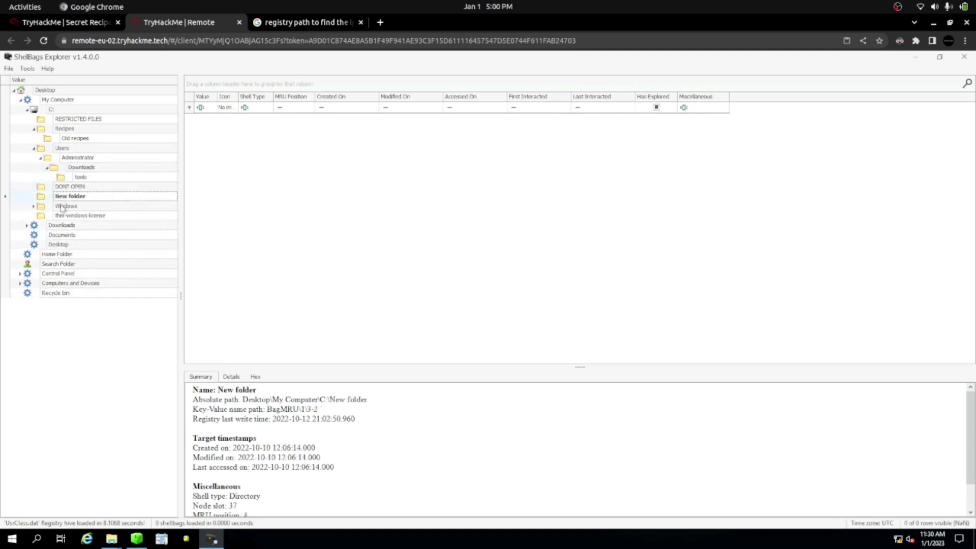
pyautogui.click(63, 217)
# Expand My Computer's Downloads shellbags and examine the netcat, netcat-1.11, Everything, ART and PWF-main folders under tools.
pyautogui.click(28, 227)
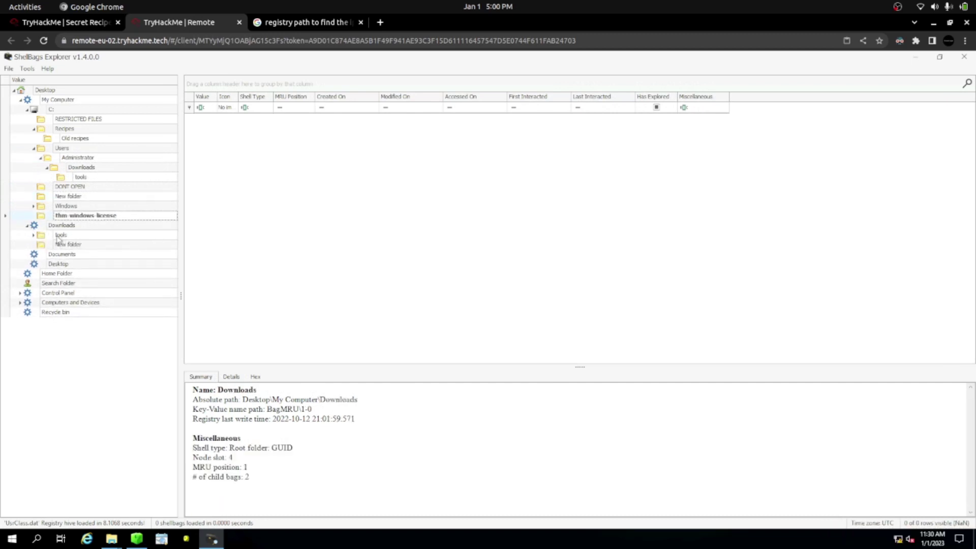
pyautogui.click(34, 235)
pyautogui.click(40, 245)
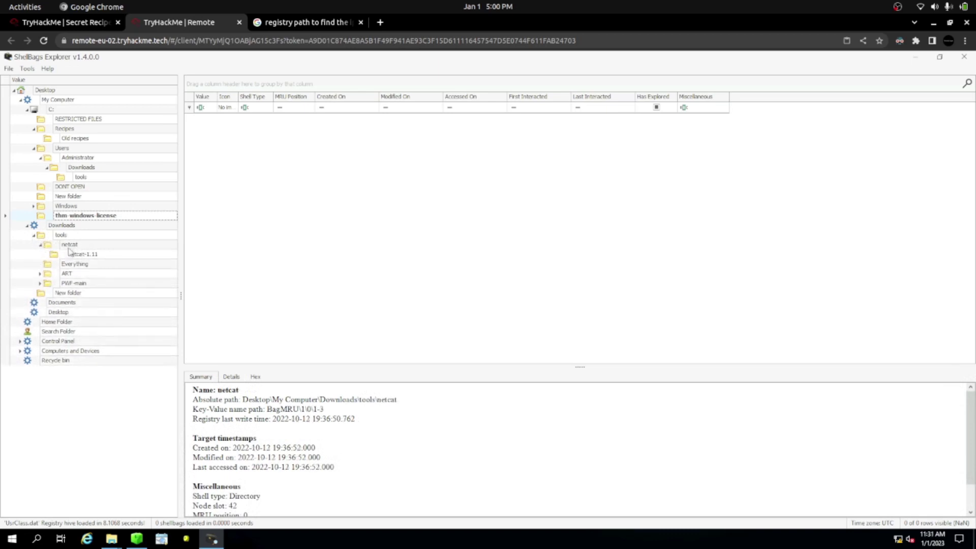
pyautogui.click(73, 255)
pyautogui.click(69, 265)
pyautogui.click(69, 274)
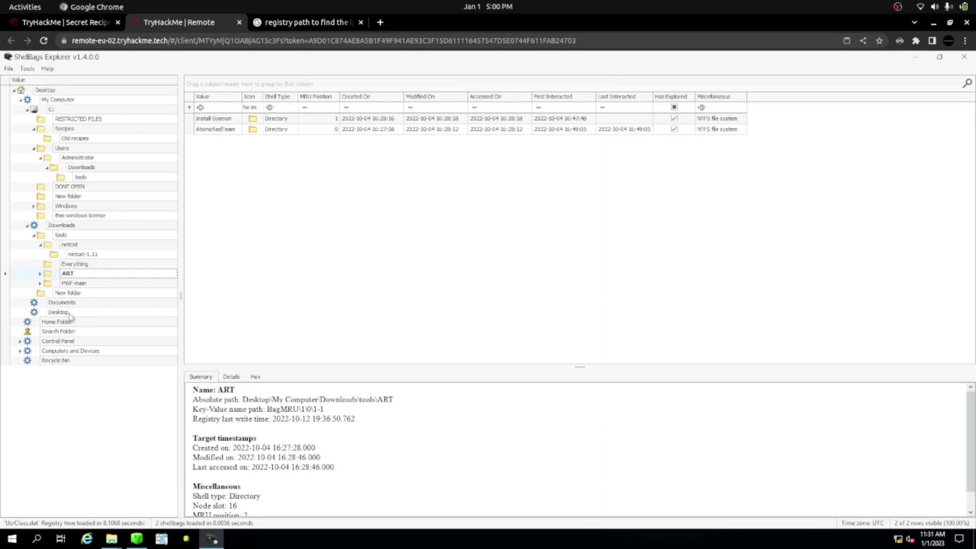
pyautogui.click(76, 284)
# Examine the shellbag details of New folder in Downloads, and of My Computer's Documents and Desktop entries.
pyautogui.click(70, 295)
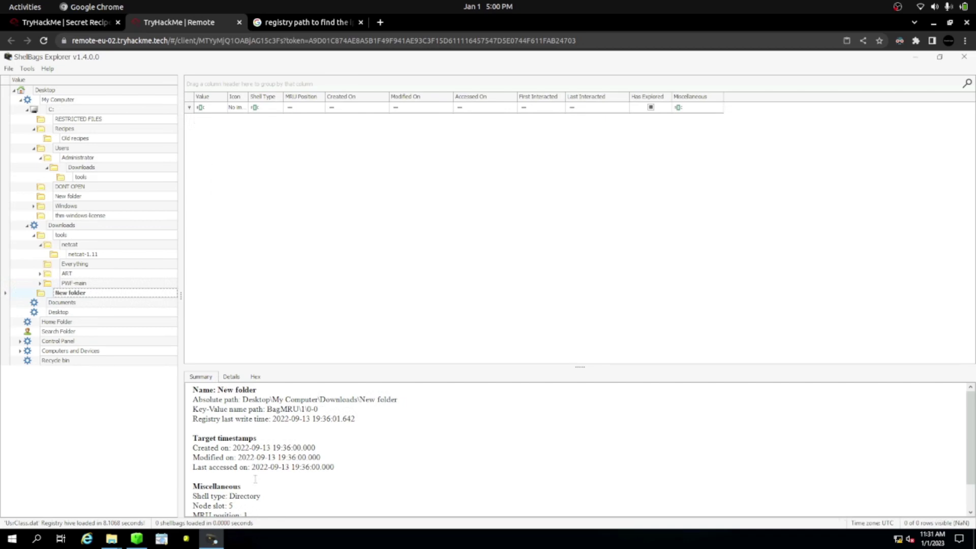
pyautogui.scroll(-1, 255, 479)
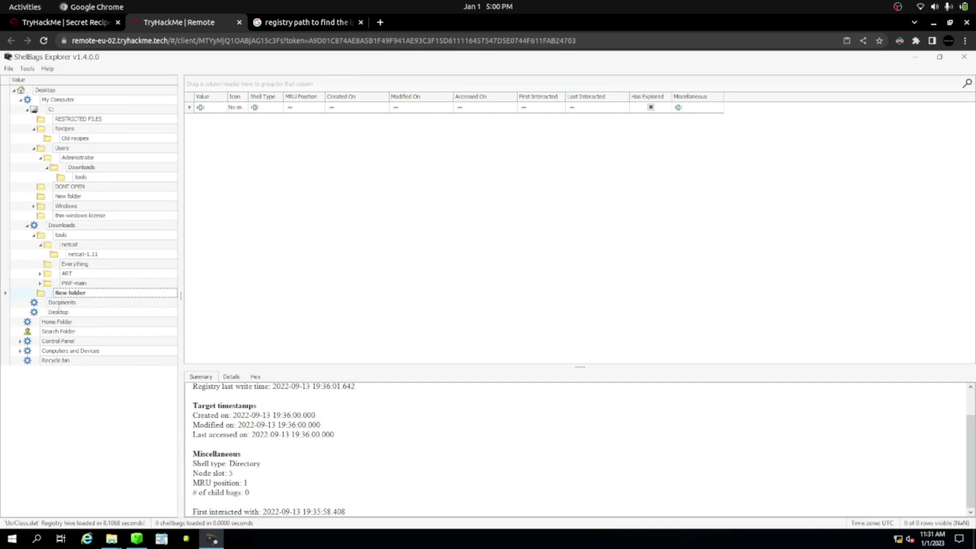
pyautogui.click(60, 303)
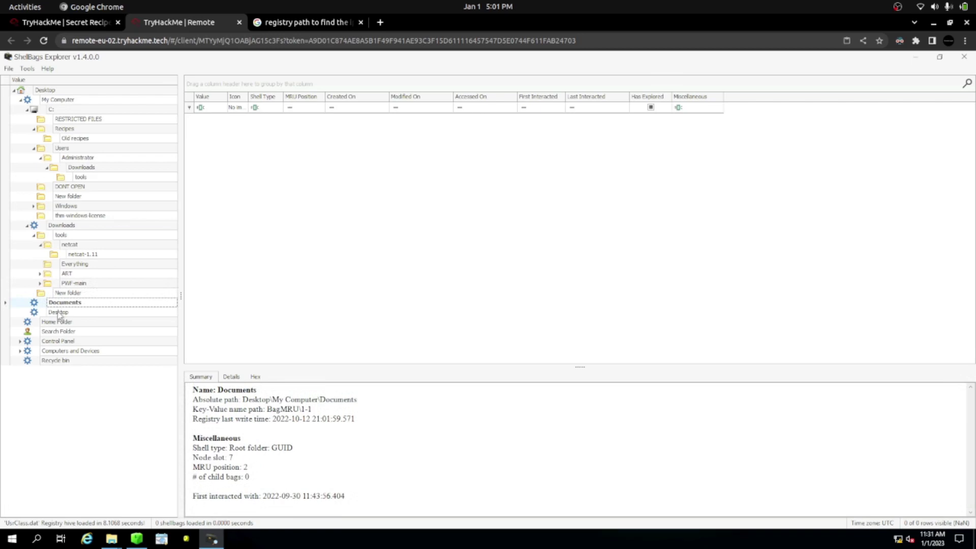
pyautogui.click(60, 313)
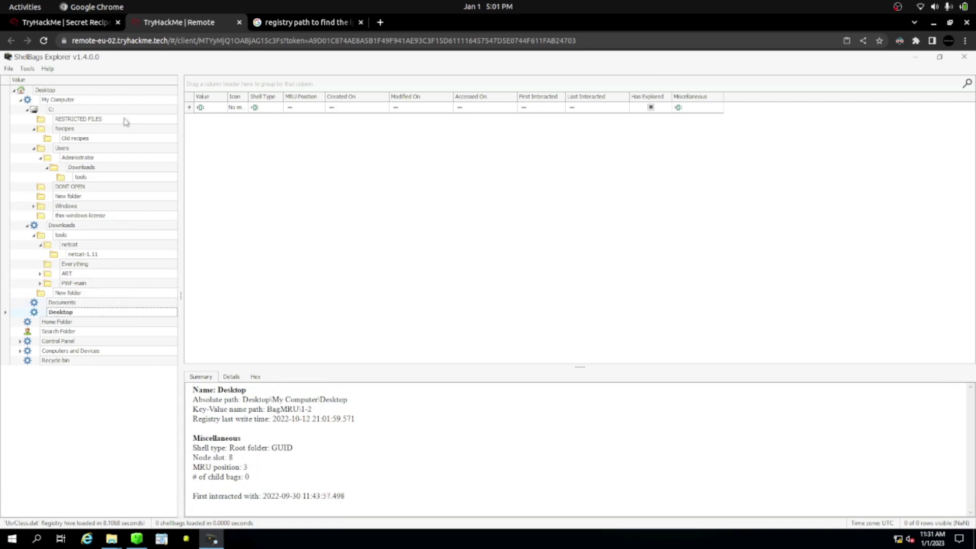
# Exit ShellBags Explorer and return to the beginning of the TryHackMe Secret Recipe room page.
pyautogui.click(9, 69)
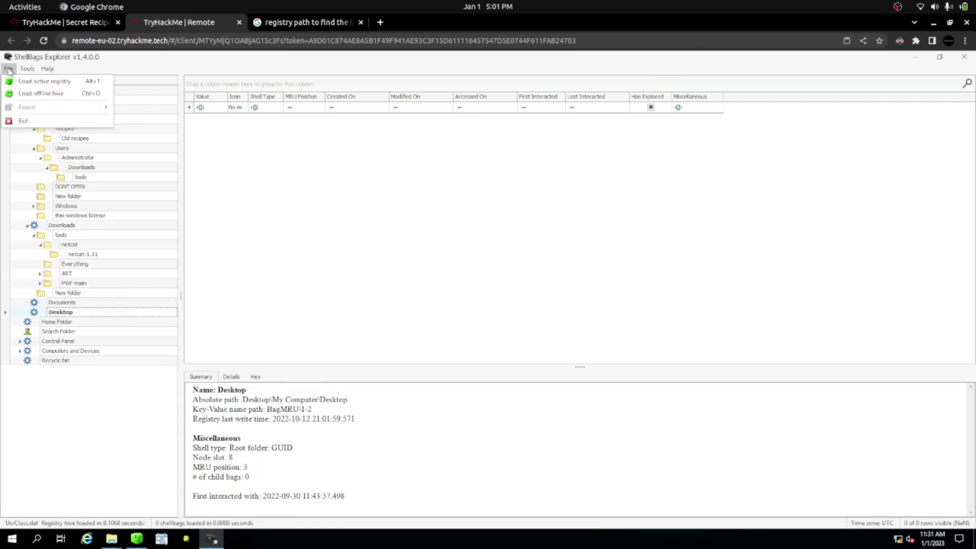
pyautogui.click(23, 121)
pyautogui.click(465, 314)
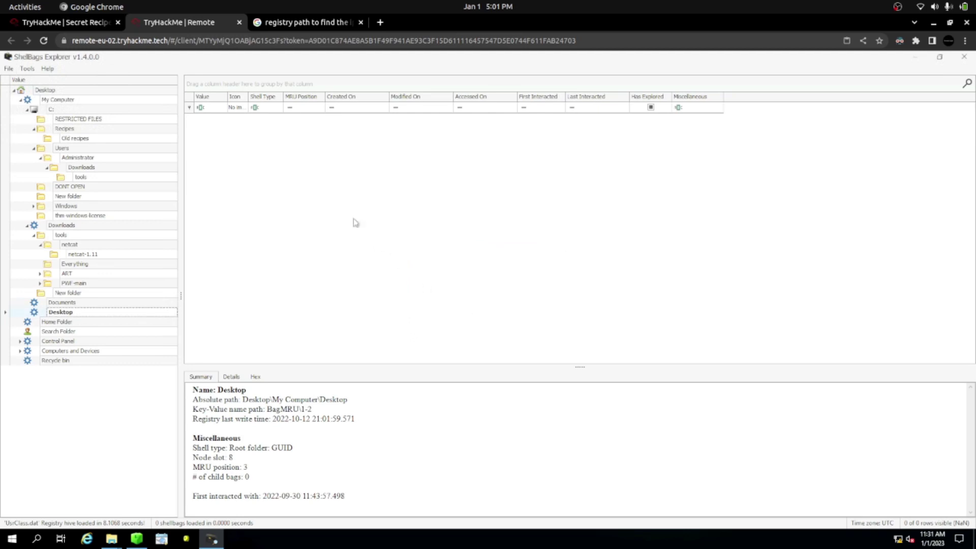
pyautogui.click(87, 23)
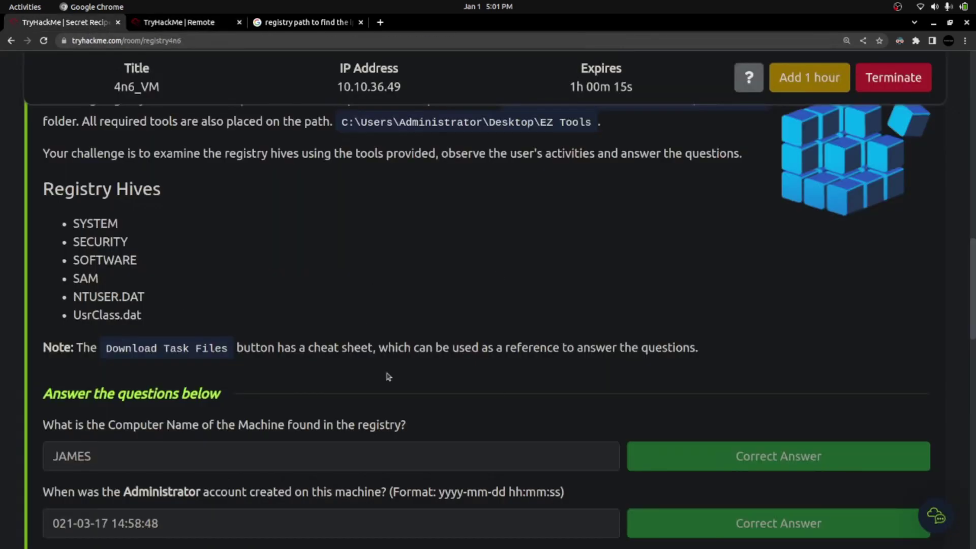
pyautogui.scroll(15, 388, 374)
pyautogui.scroll(4, 388, 376)
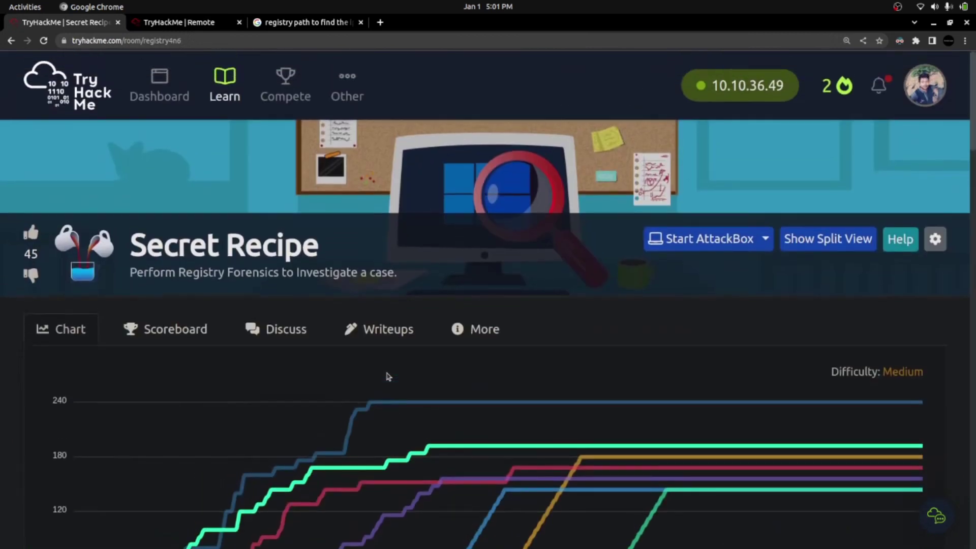